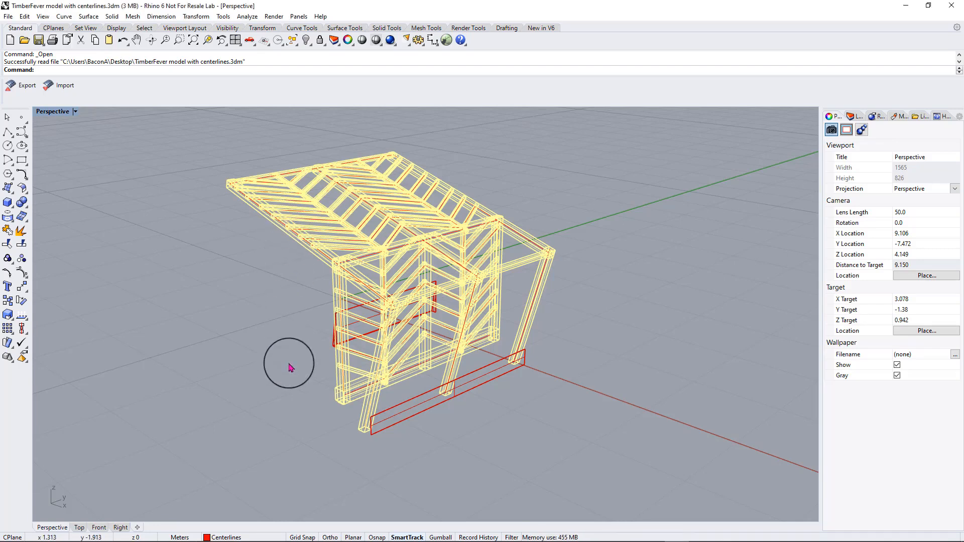
Delete the red plywood polysurface attached to the vertical slatted wall of the timber frame
key(ctrl+alt+e)
right_drag(295, 387, 354, 391)
mouse_move(426, 397)
right_down()
mouse_move(445, 359)
mouse_move(441, 377)
mouse_move(420, 393)
right_up()
scroll(441, 371, up, 5)
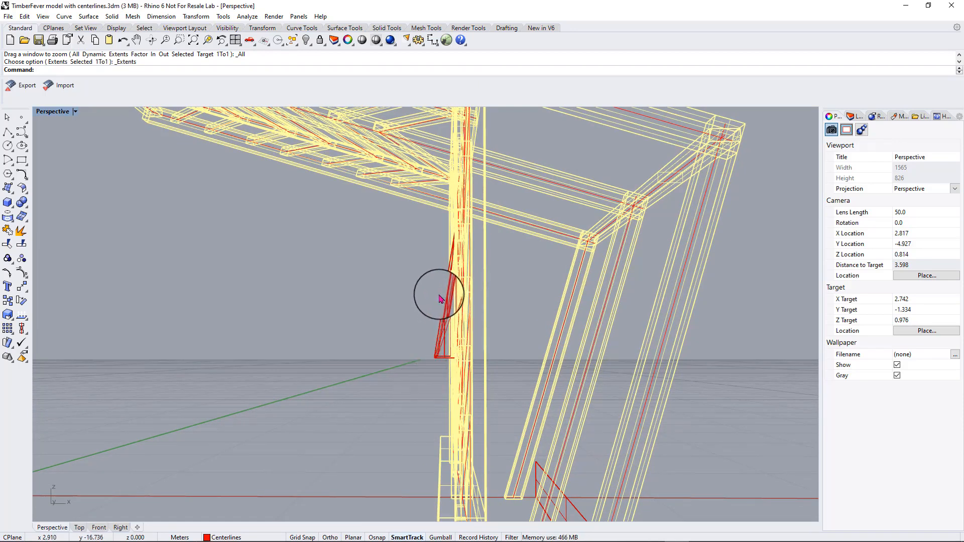
click(432, 349)
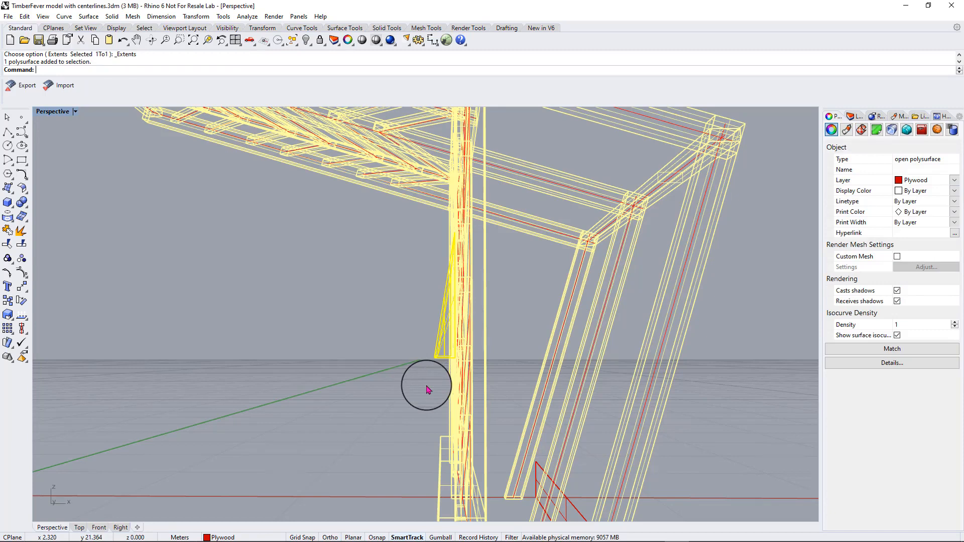
key(Delete)
Delete the remaining red plywood surface beside the feet of the leaning posts
scroll(427, 390, down, 3)
middle_click(516, 424)
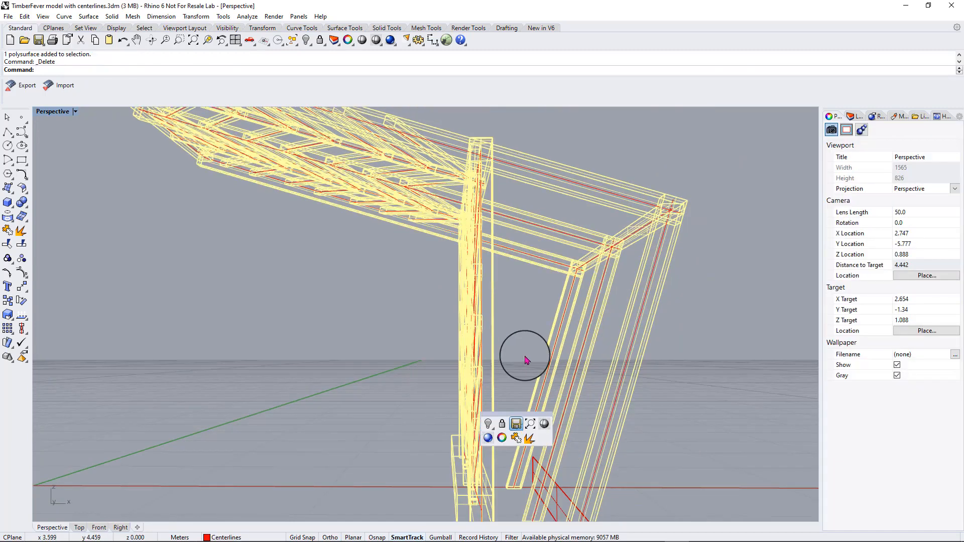
click(530, 423)
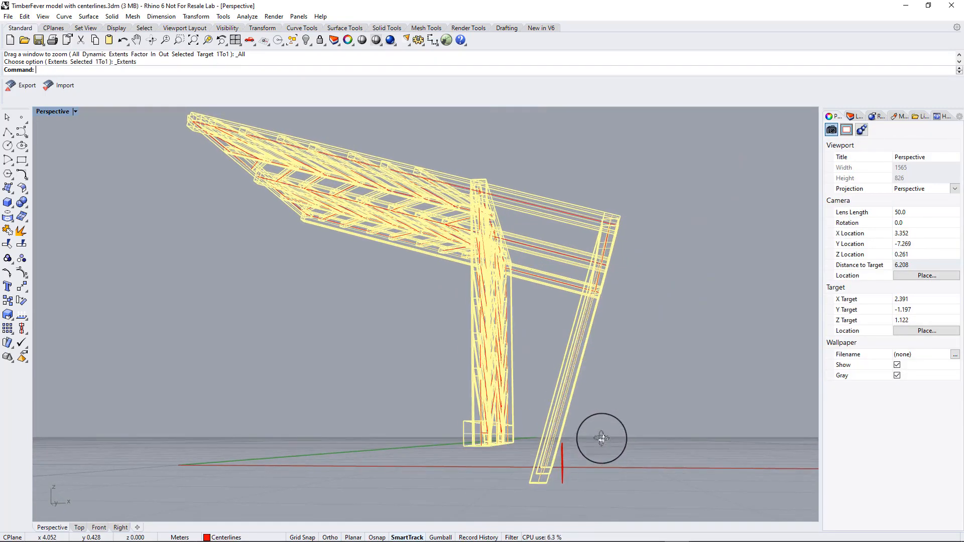
drag(593, 442, 562, 480)
key(Delete)
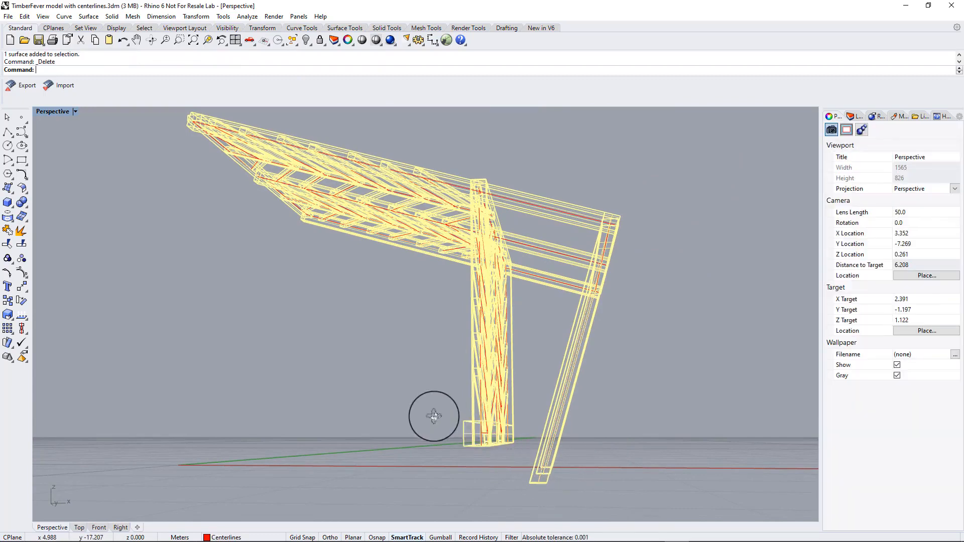
Hide the layer holding the yellow timber solids, leaving the Centerlines layer shown
right_drag(433, 417, 469, 441)
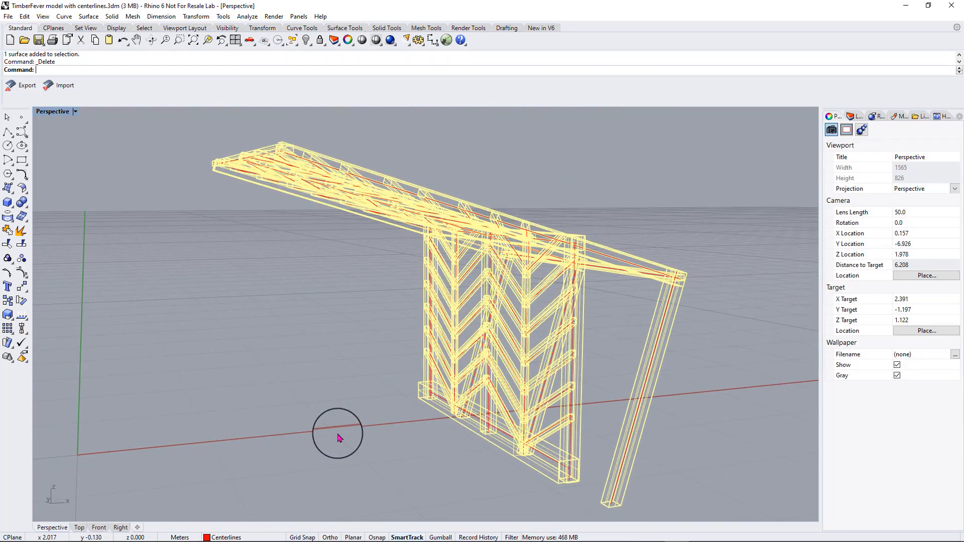
click(229, 537)
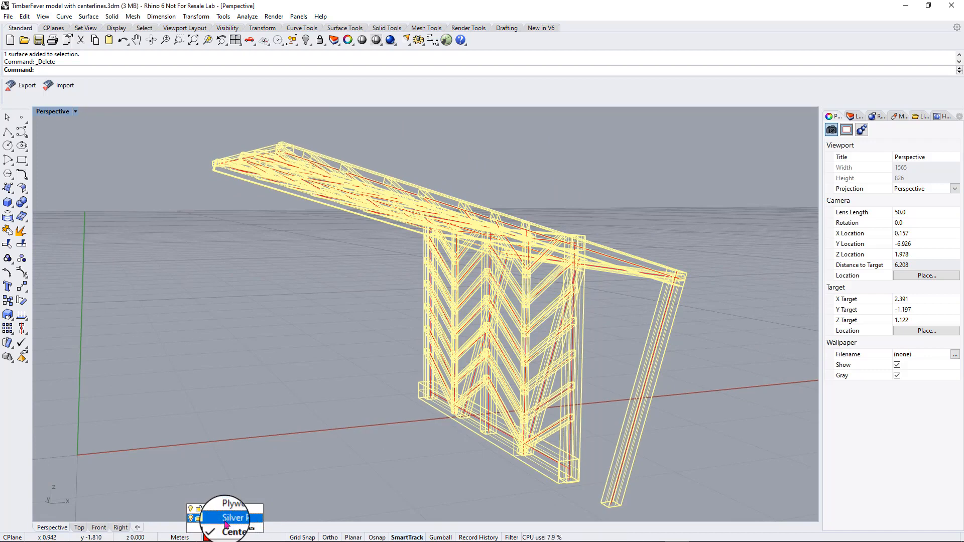
click(226, 520)
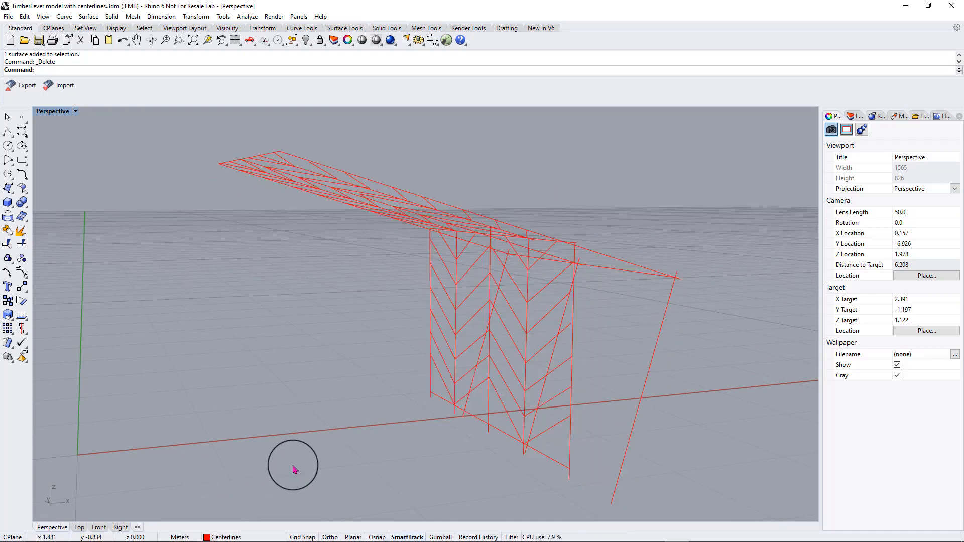
Select all the centerline curves of the structure and start exporting only the selected objects
scroll(402, 464, down, 4)
right_drag(469, 462, 396, 475)
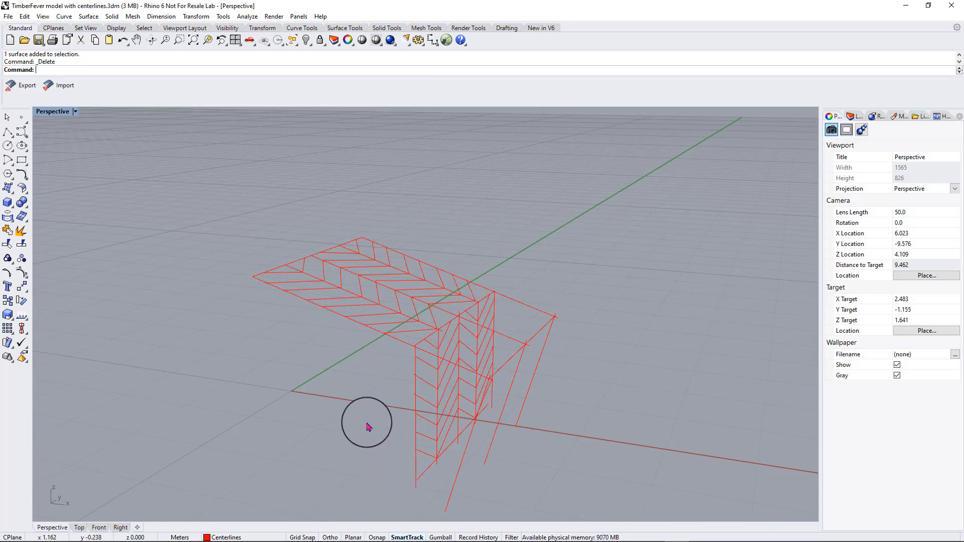
right_drag(368, 426, 314, 414)
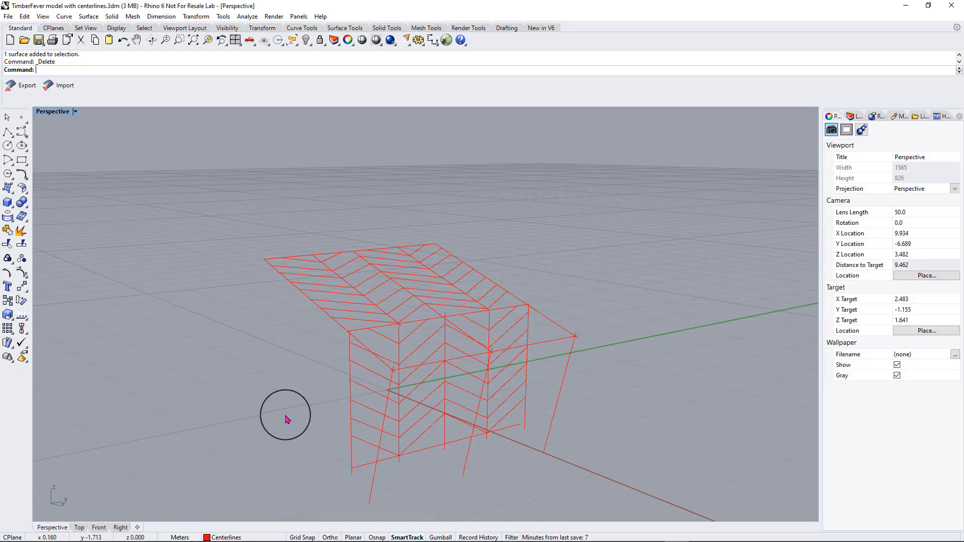
mouse_move(316, 383)
right_down()
mouse_move(442, 387)
mouse_move(302, 361)
mouse_move(347, 375)
mouse_move(331, 380)
right_up()
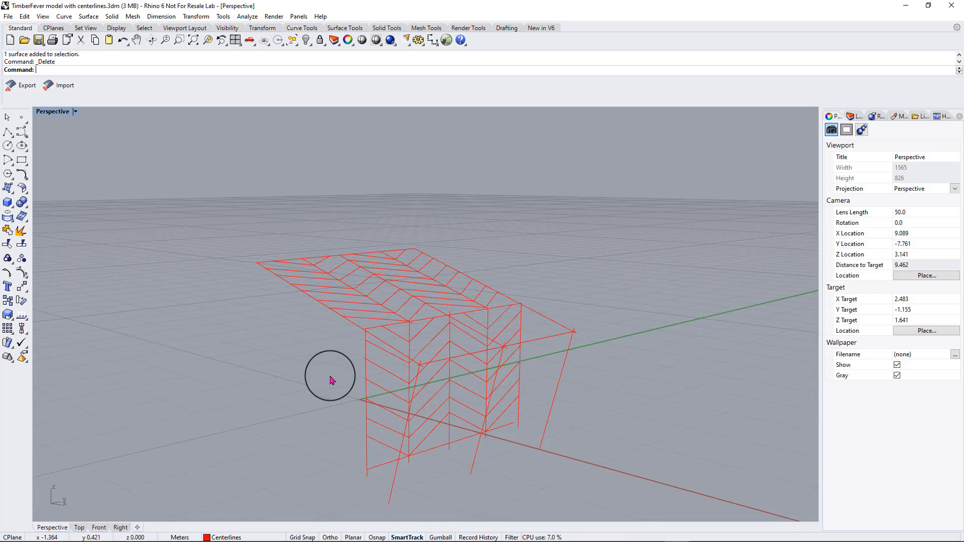
mouse_move(323, 392)
right_down()
mouse_move(469, 402)
mouse_move(336, 391)
right_up()
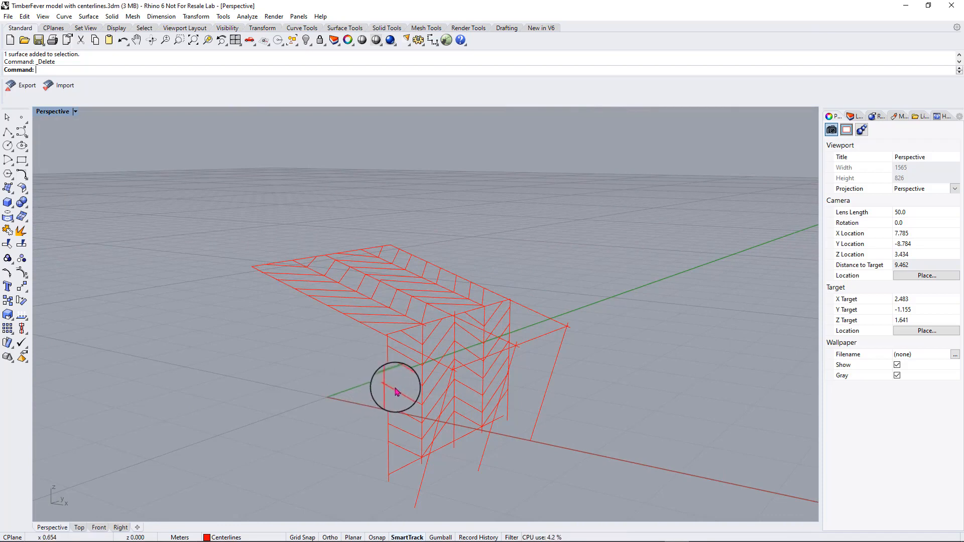
drag(392, 344, 221, 517)
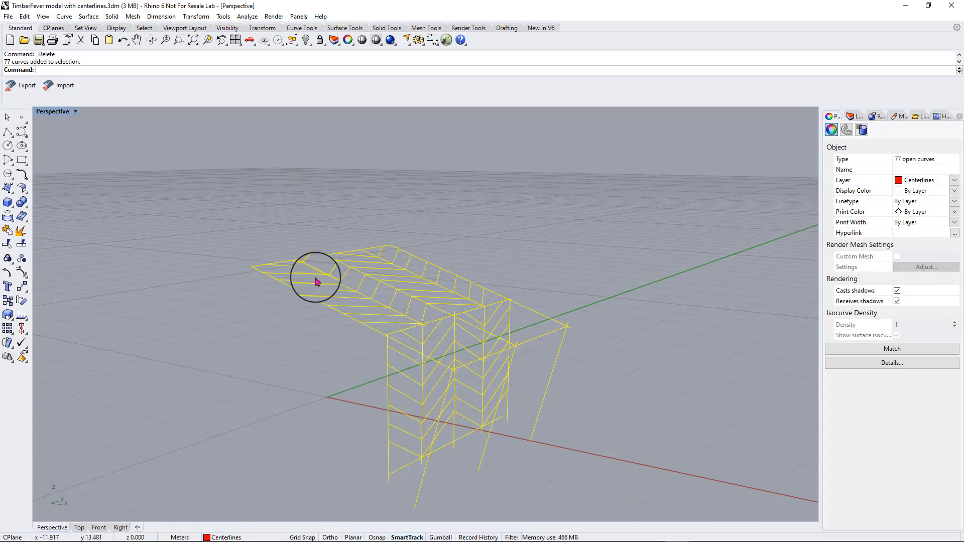
click(8, 16)
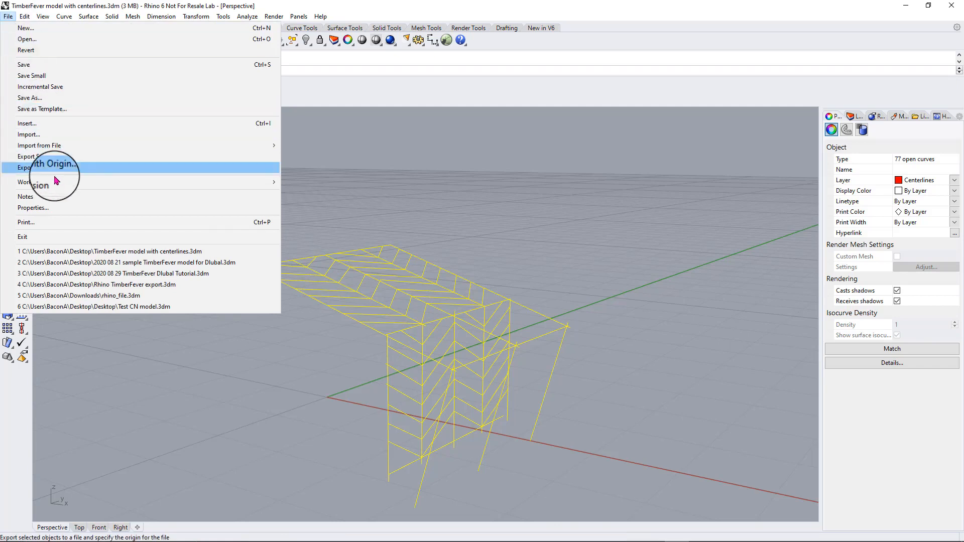
click(55, 157)
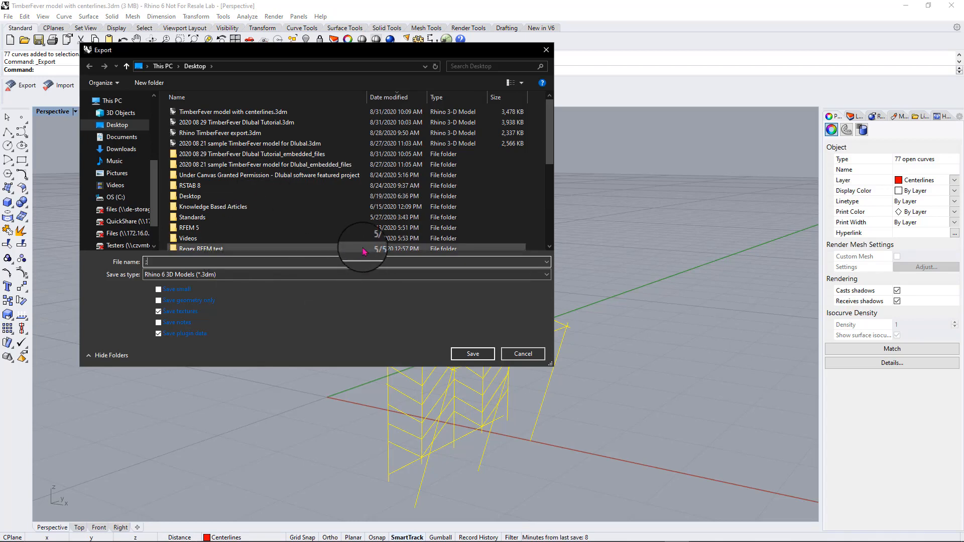
Name the export file "TimberFever export example"
text(Timbe)
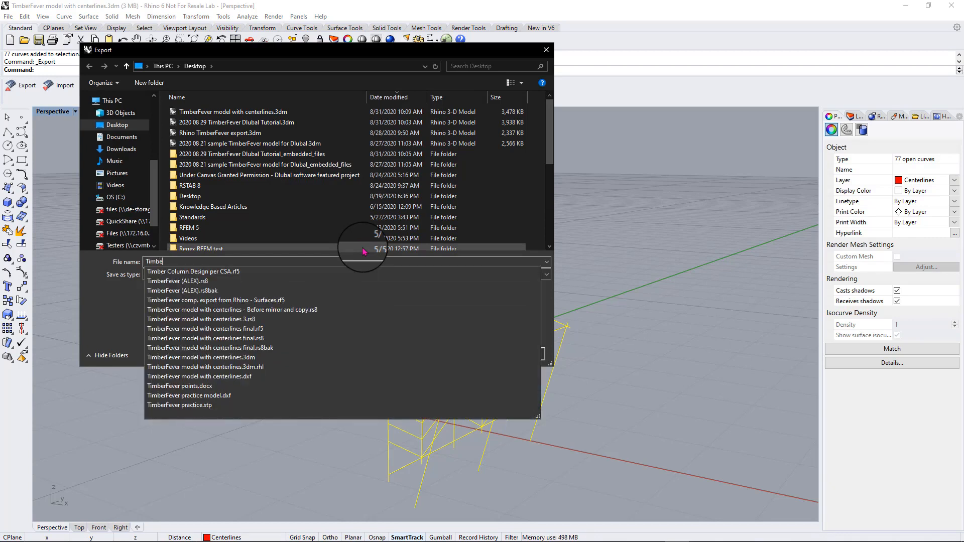
text(r)
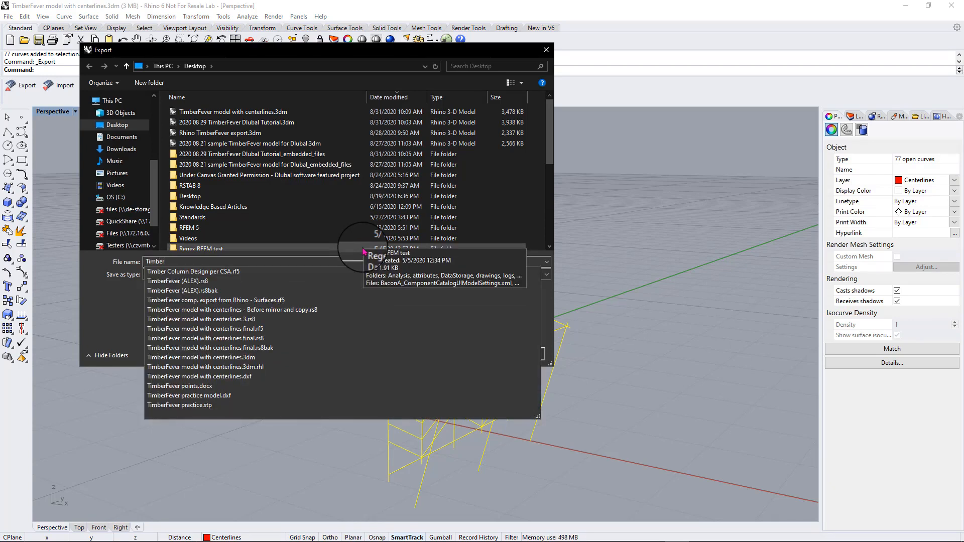
text(Feve)
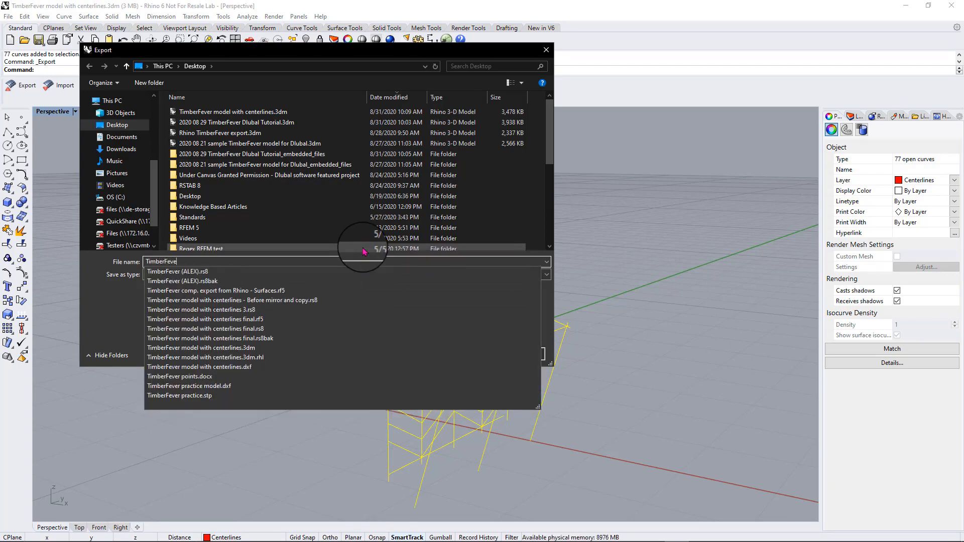
text(r export exampl)
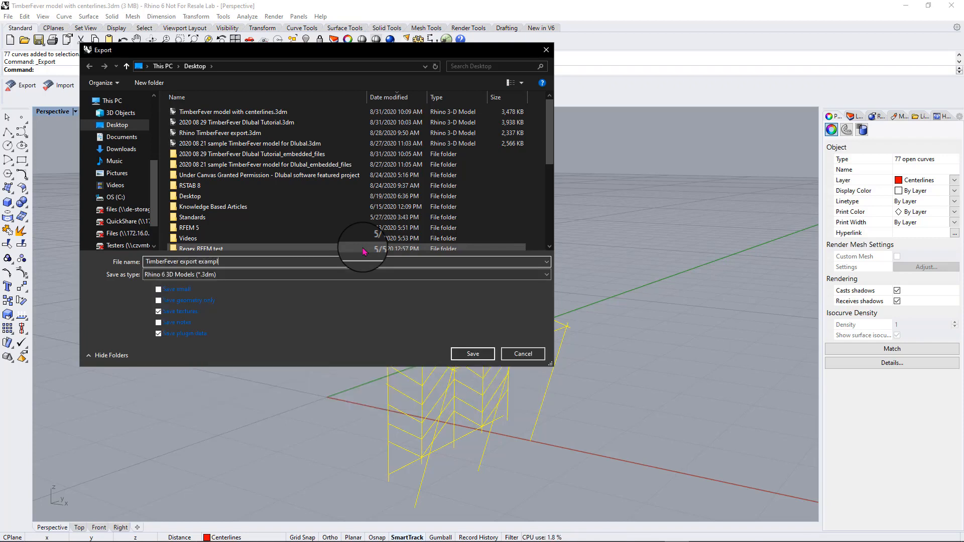
text(e)
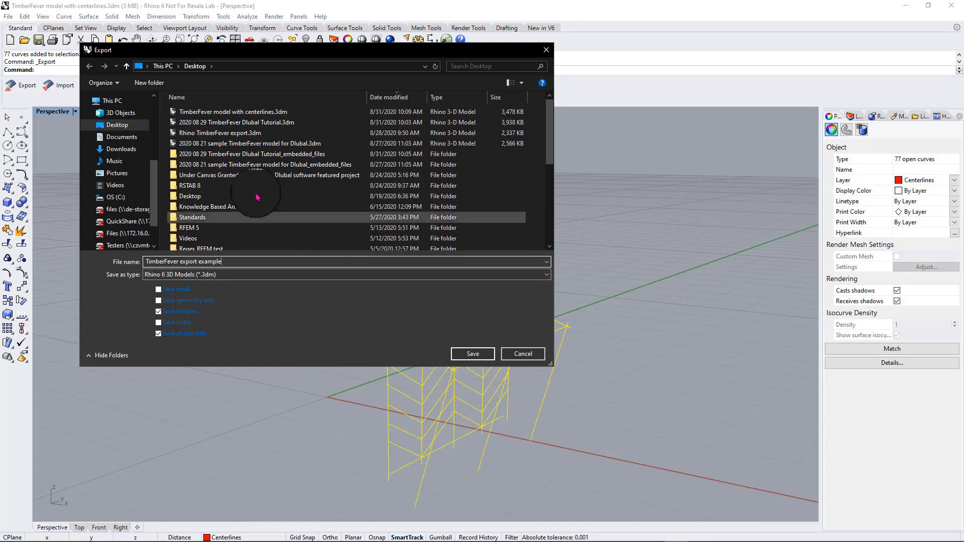
Save the export to the Desktop as AutoCAD Drawing Exchange (*.dxf) with the Default export scheme, and clear the selection
click(270, 275)
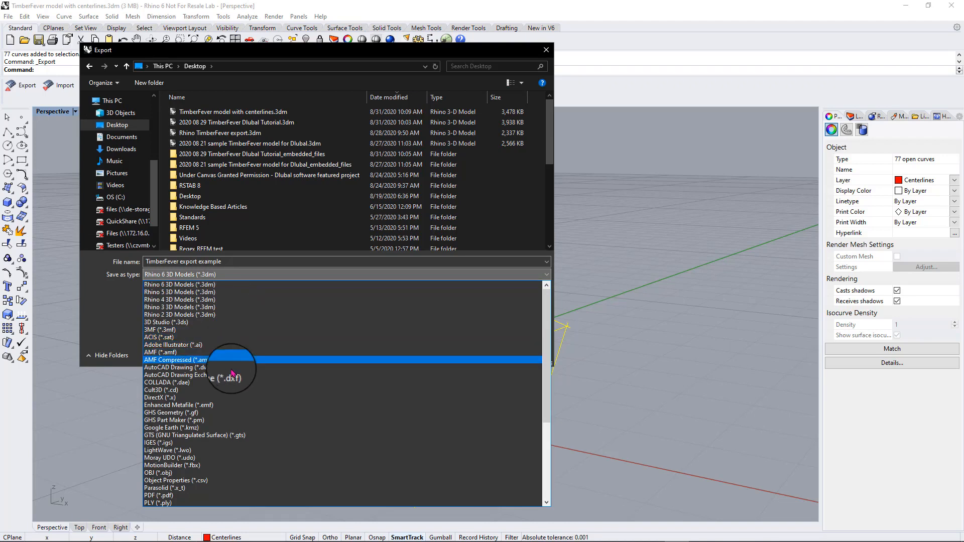
scroll(232, 373, down, 5)
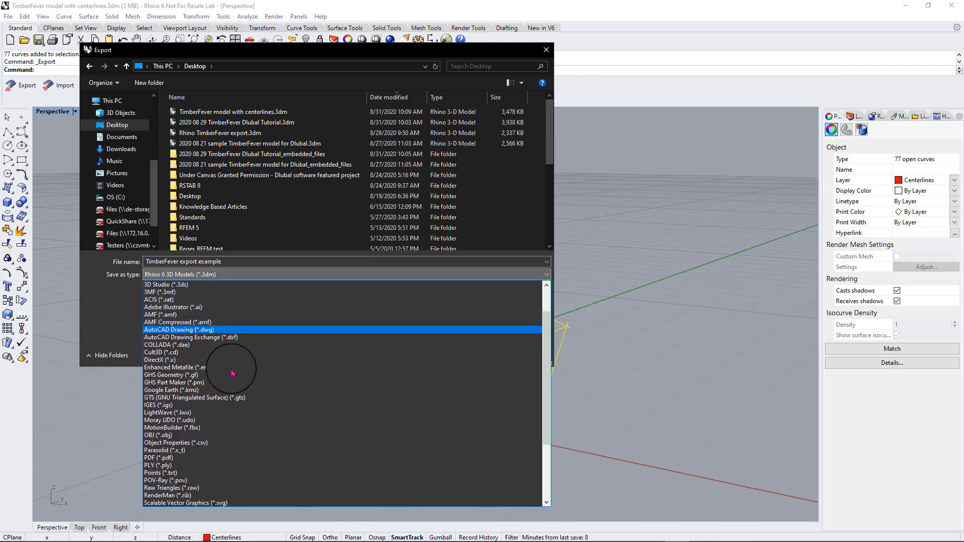
key(Up)
key(Up)
key(Up)
key(Up)
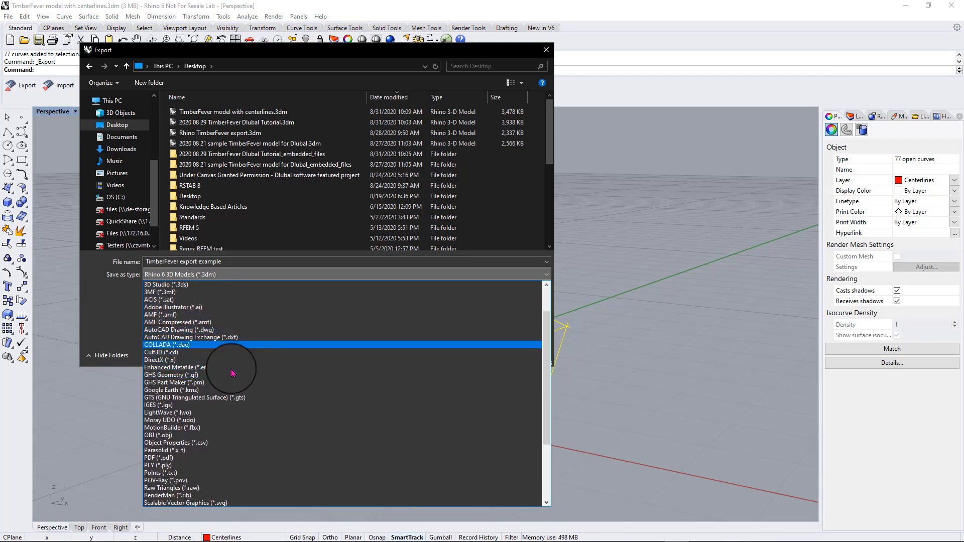
click(240, 337)
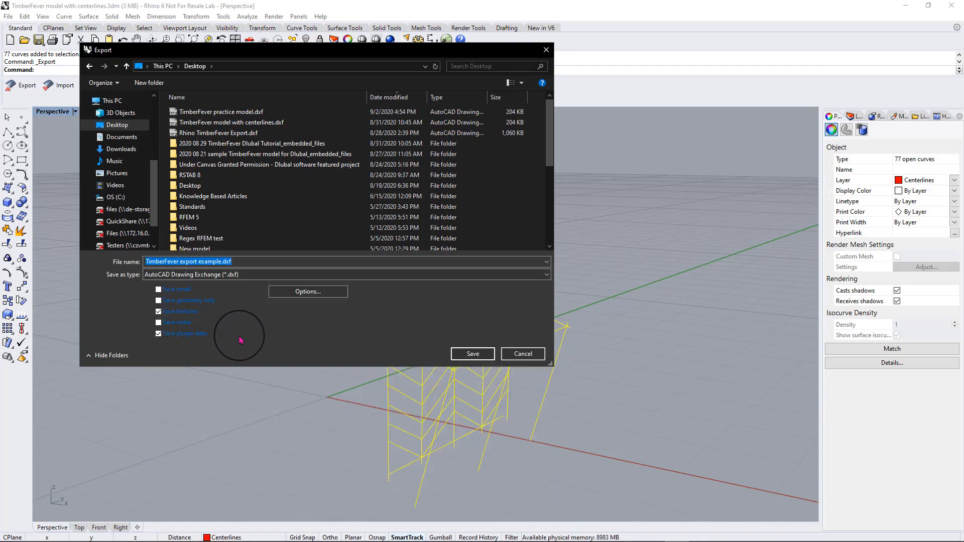
click(472, 354)
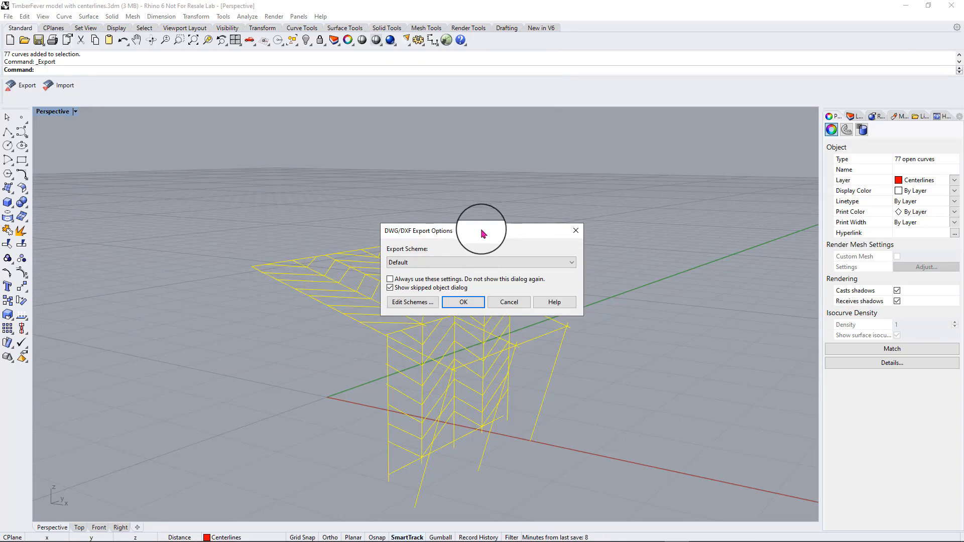
click(462, 302)
key(Escape)
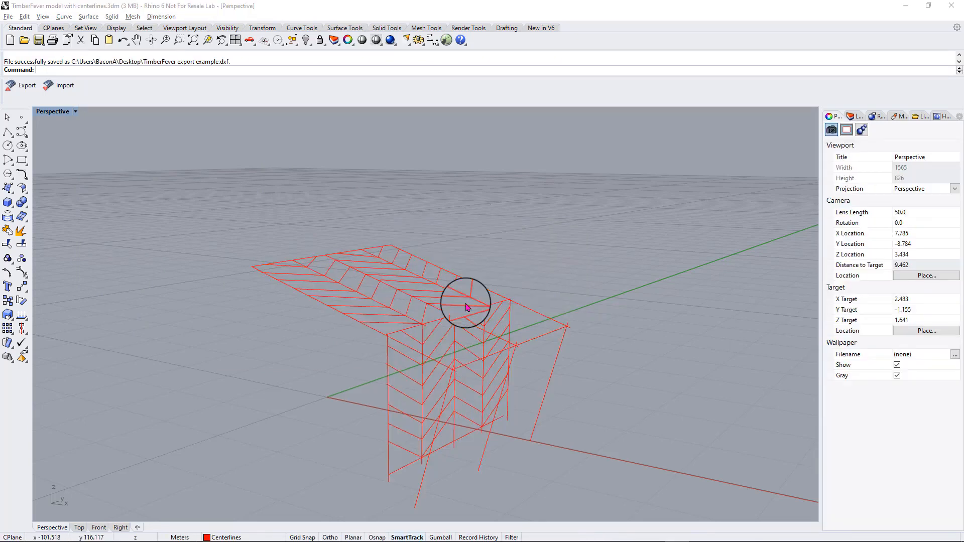
Switch to RSTAB and reset its toolbars and menus to default
key(alt+Tab)
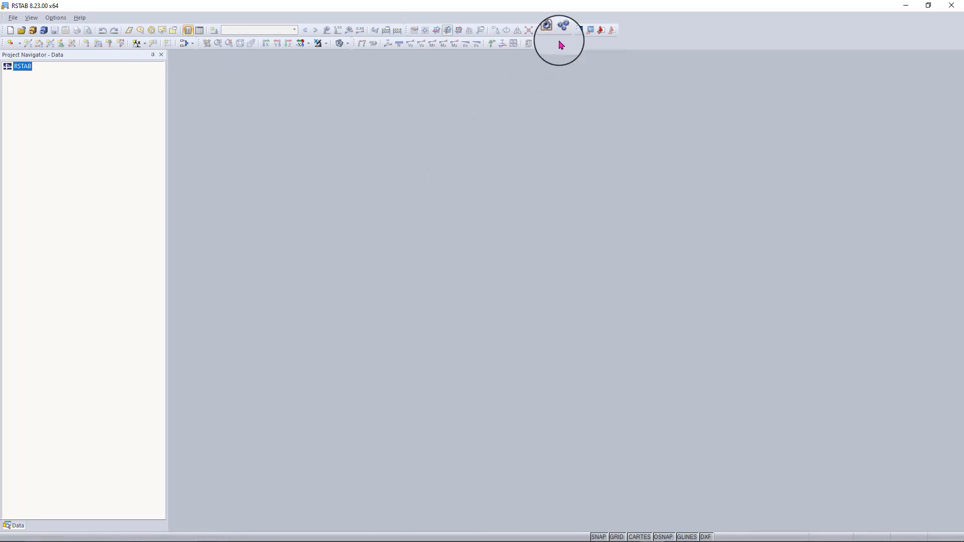
right_click(651, 42)
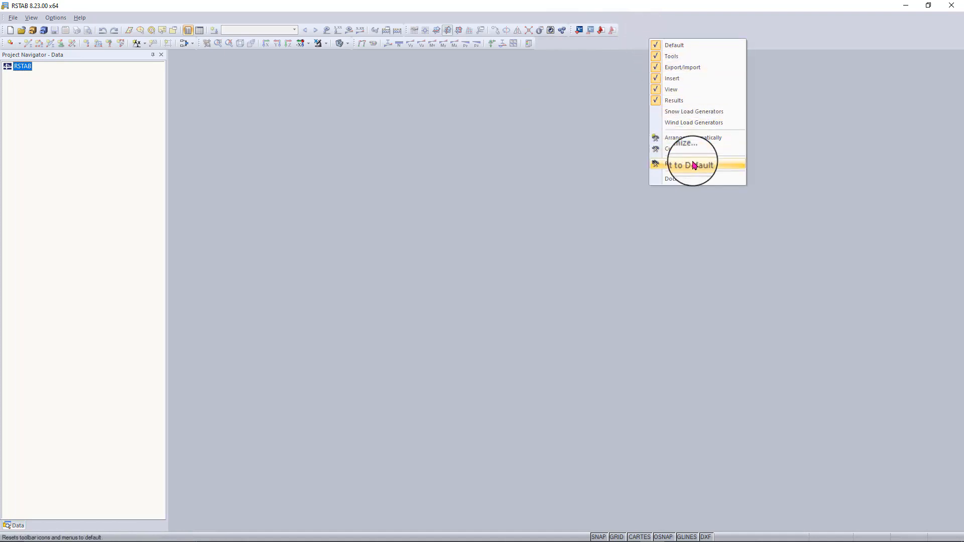
click(673, 164)
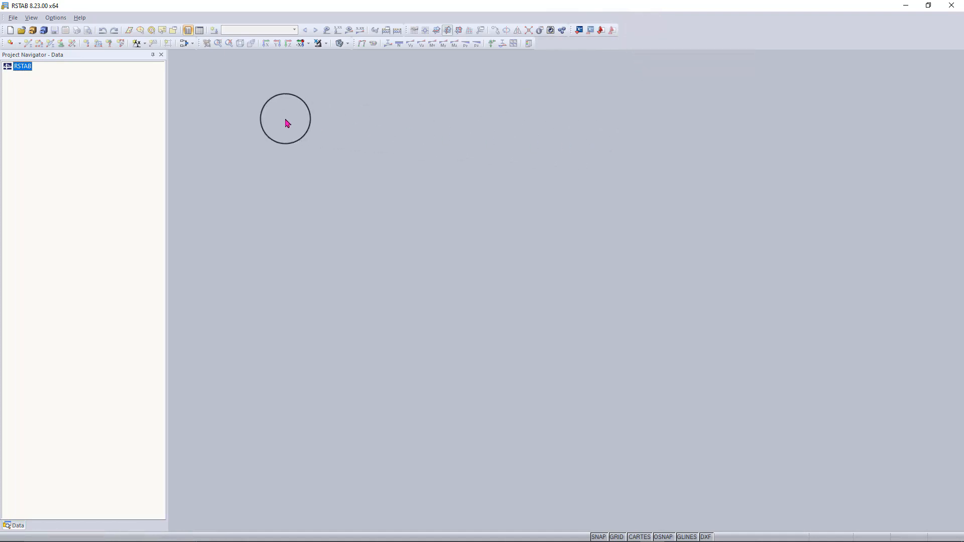
Set up an import in the DXF Format - Model type with metres as the DXF length unit
click(10, 30)
click(629, 136)
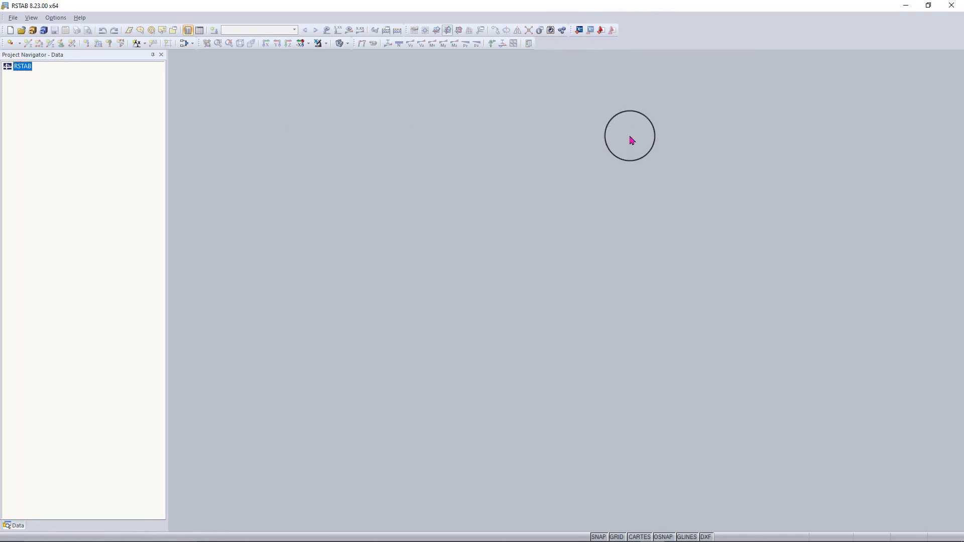
click(13, 21)
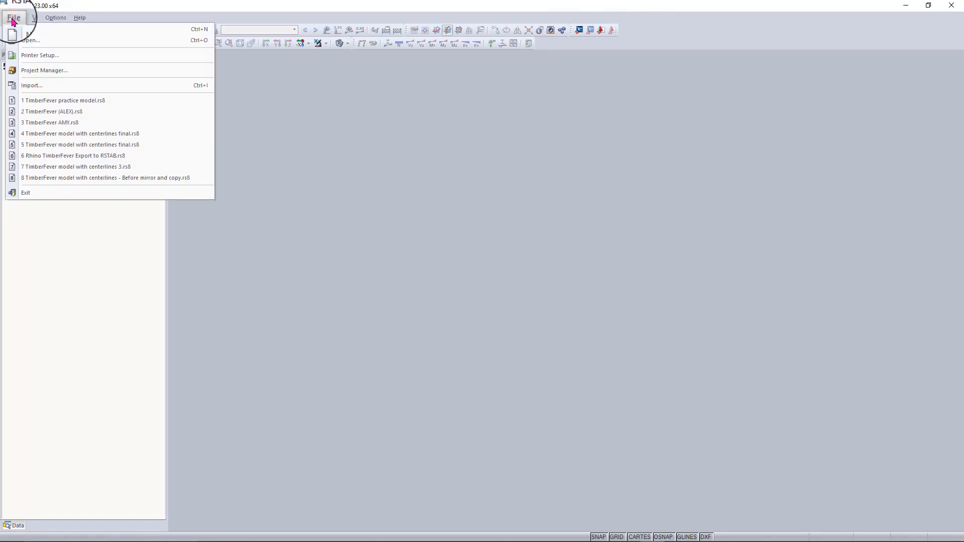
click(49, 87)
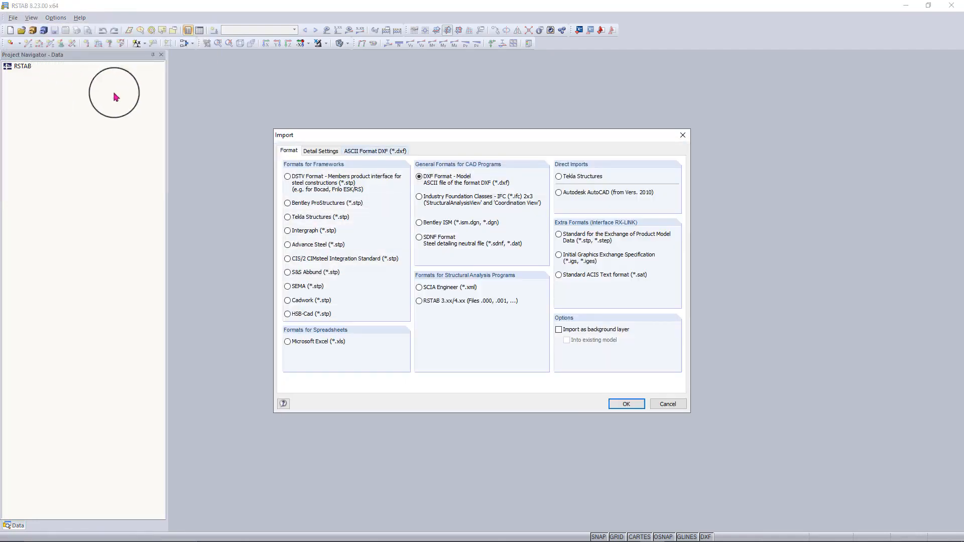
drag(421, 140, 425, 135)
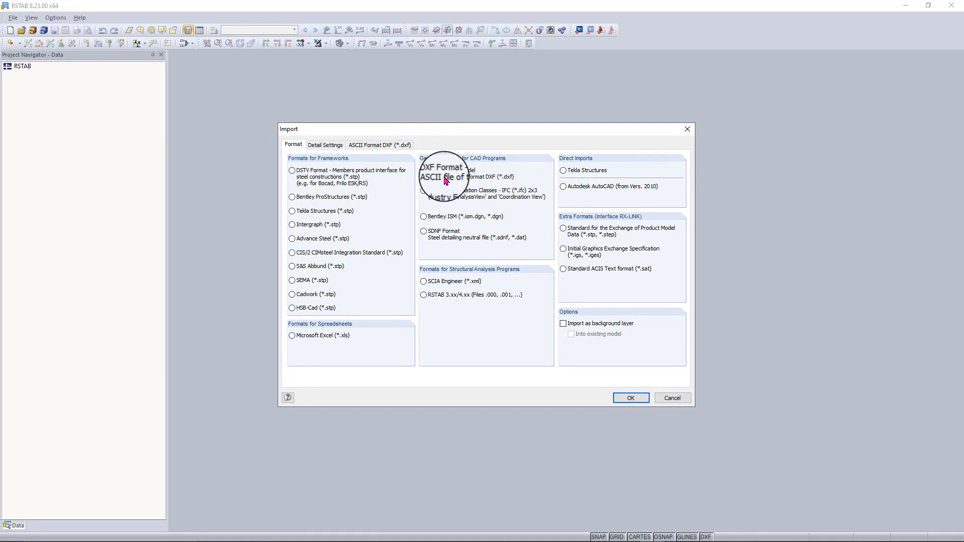
click(329, 149)
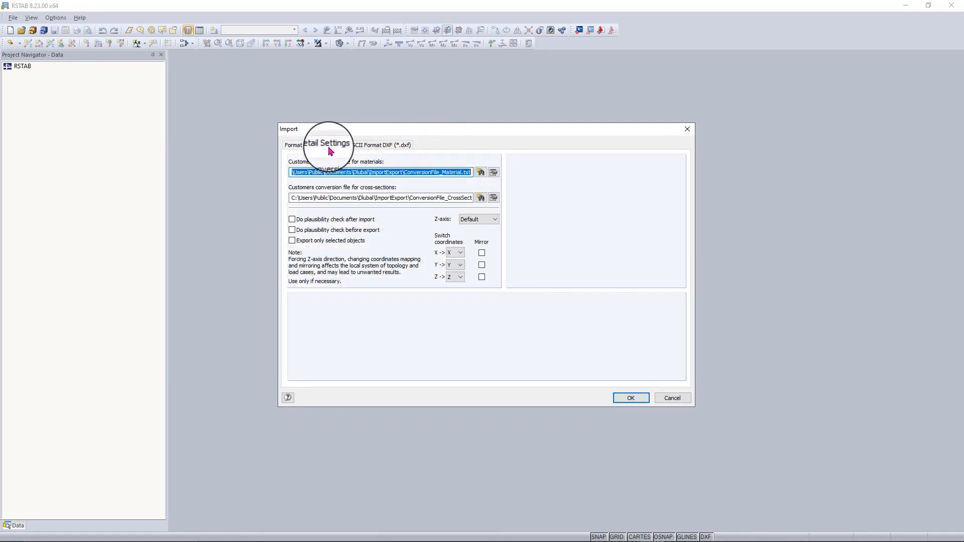
click(374, 146)
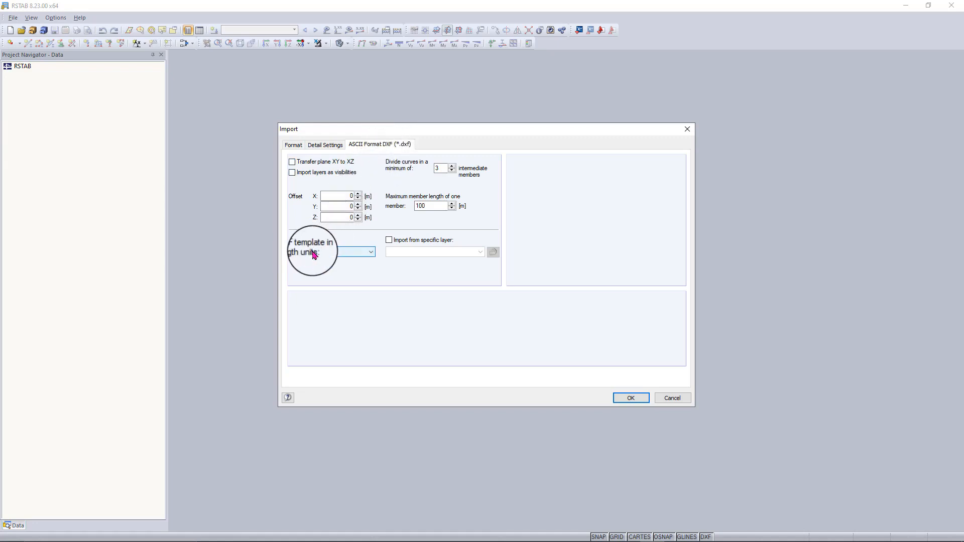
click(346, 254)
click(346, 257)
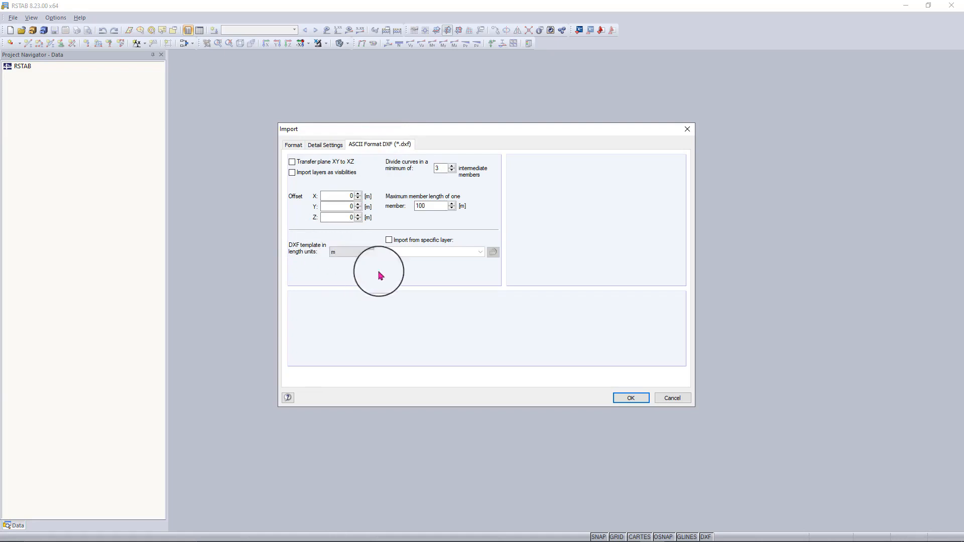
Confirm the import settings and open "TimberFever export example.dxf" from the Desktop
click(618, 397)
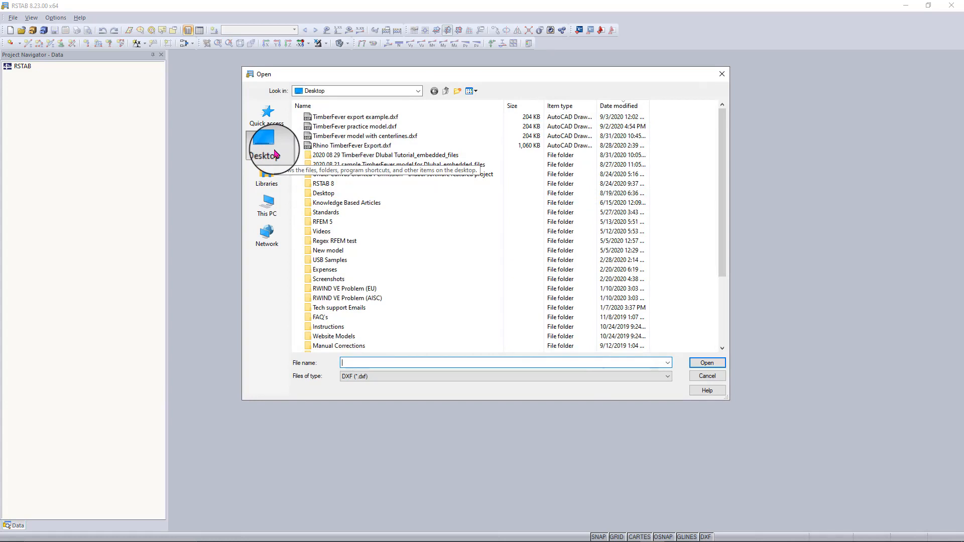
click(339, 118)
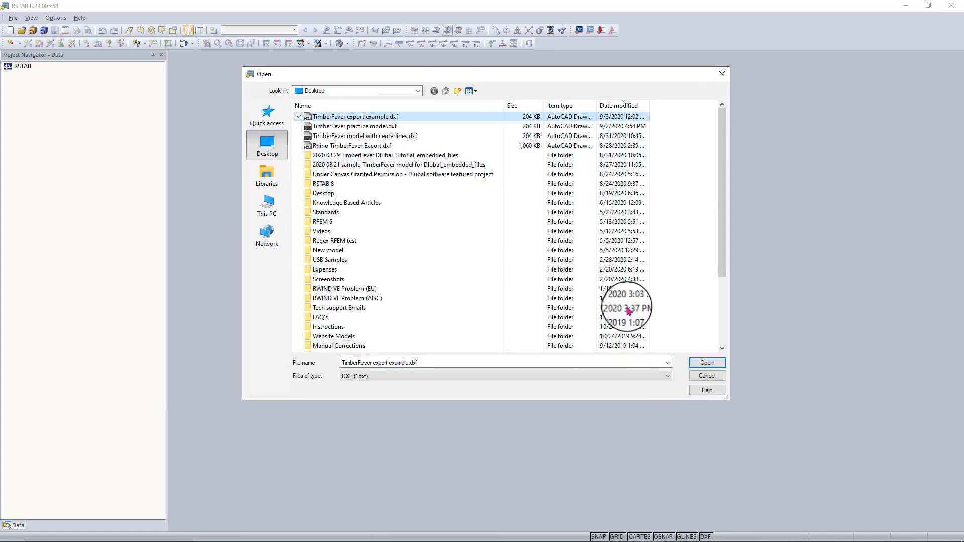
click(707, 363)
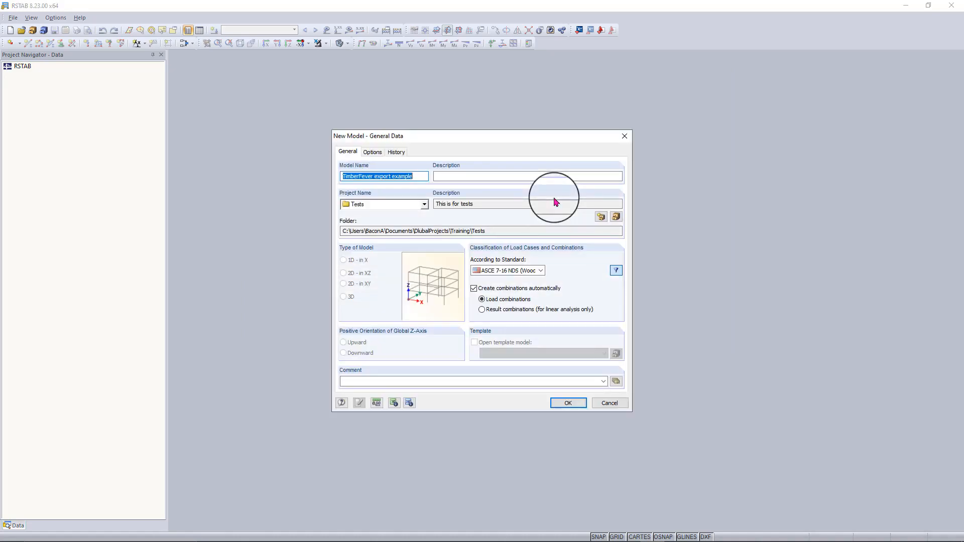
Create the imported model with the ASCE 7-16 NDS (Wood) standard and automatic creation of combinations turned off
drag(520, 140, 487, 135)
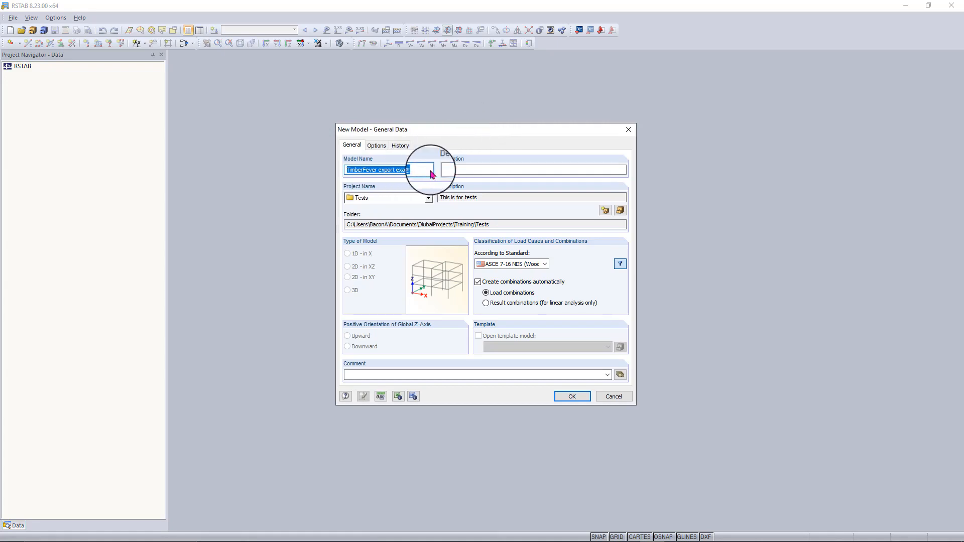
click(472, 171)
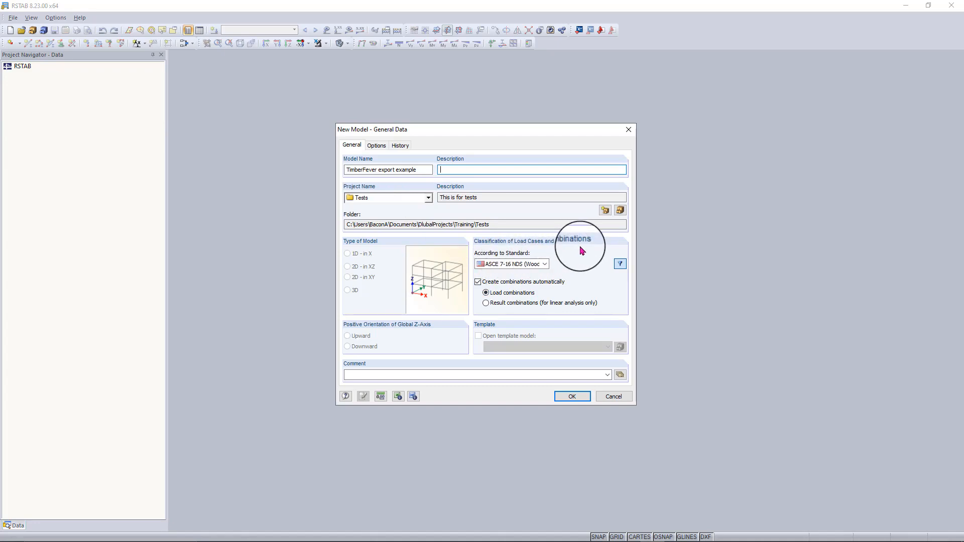
click(525, 267)
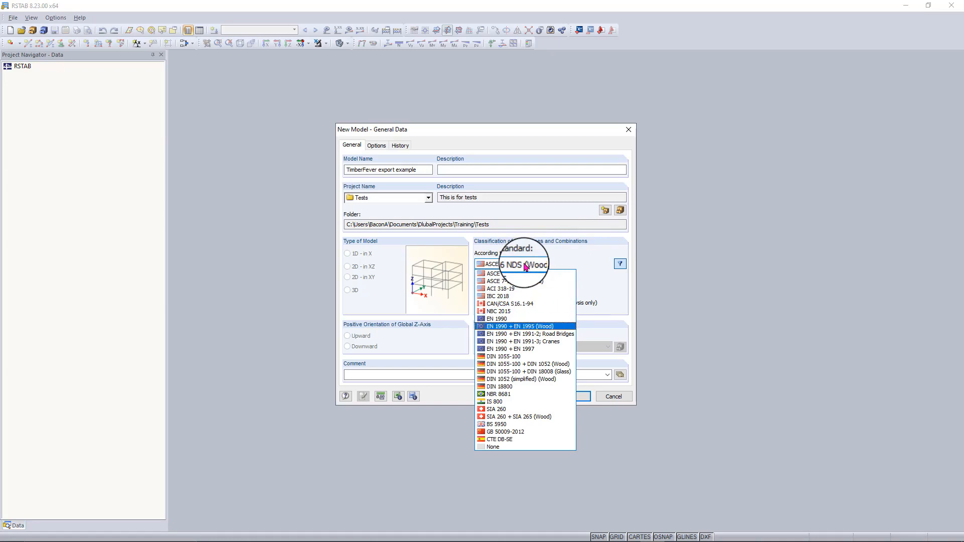
key(Up)
key(Up)
key(Up)
key(Up)
key(Up)
key(Up)
key(Return)
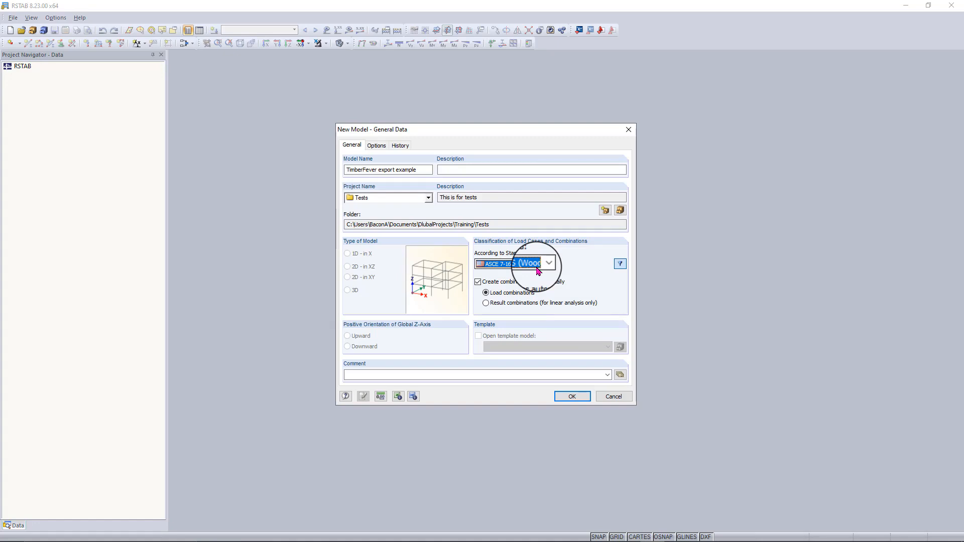
click(478, 283)
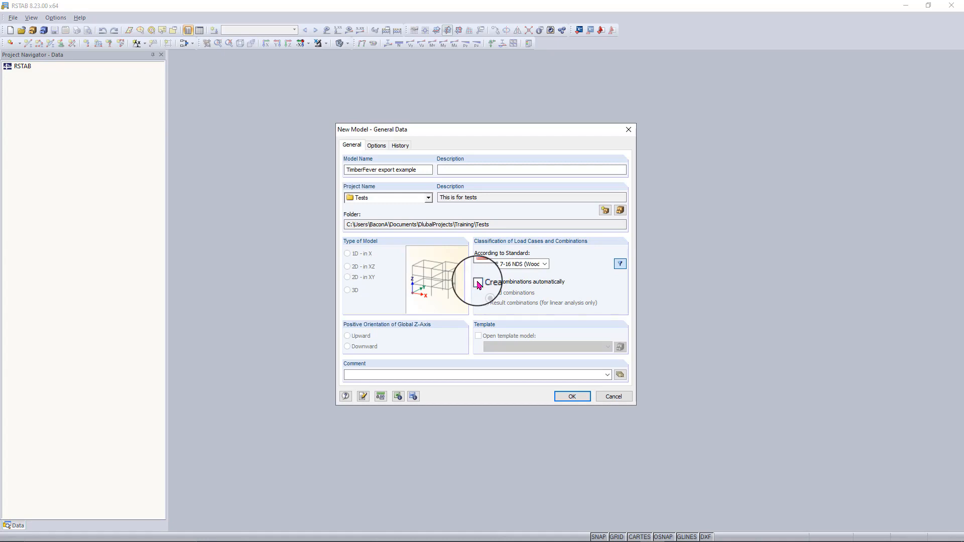
click(572, 397)
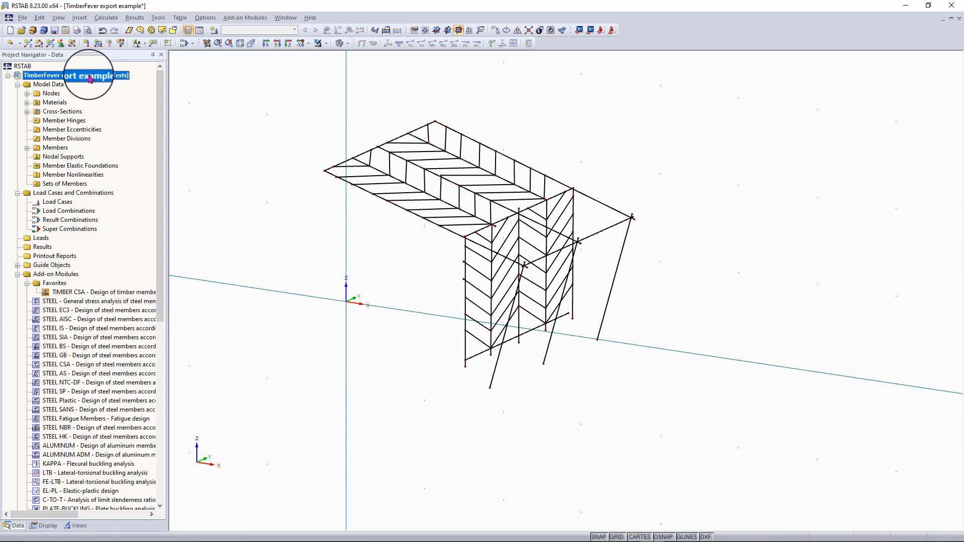
Load the Metric profile for the model's units and decimal places and apply it
right_click(91, 79)
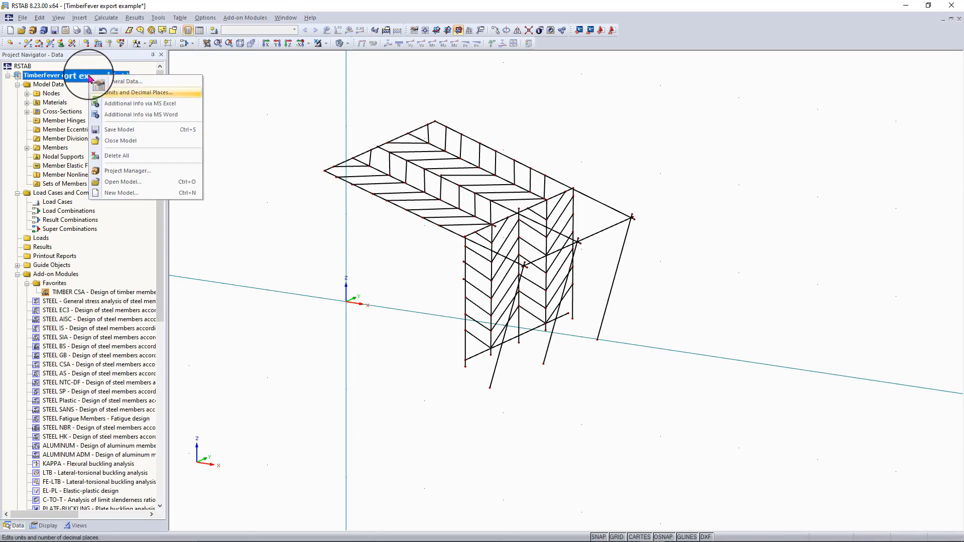
click(113, 94)
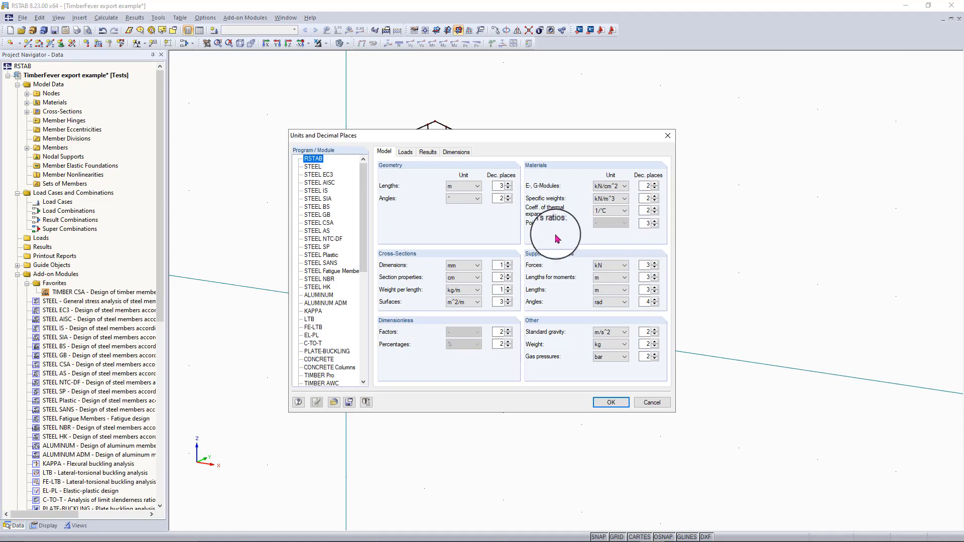
drag(466, 121, 466, 122)
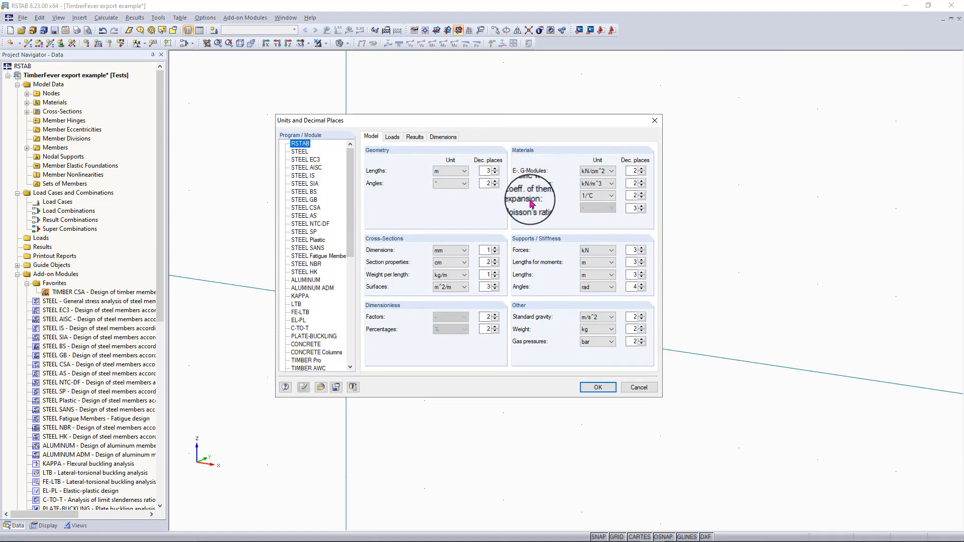
click(321, 390)
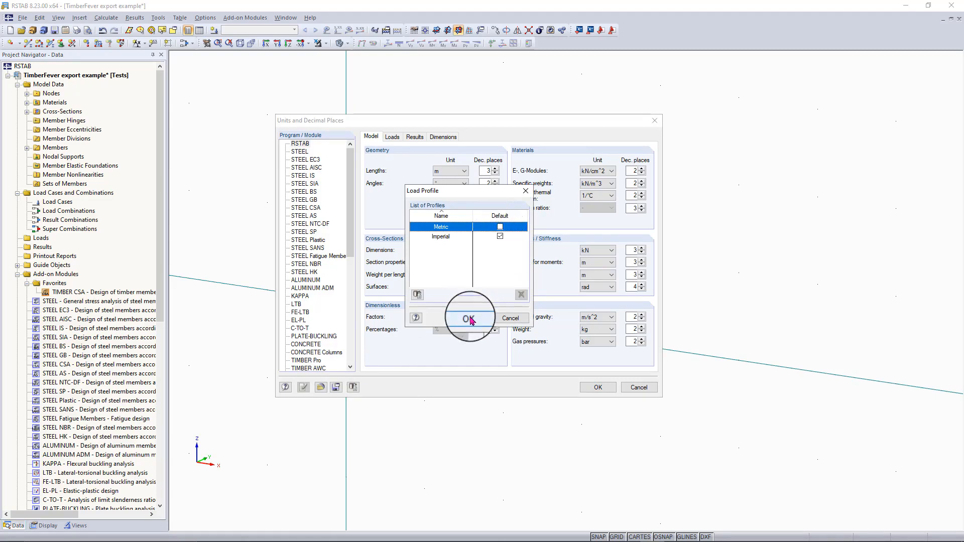
click(469, 319)
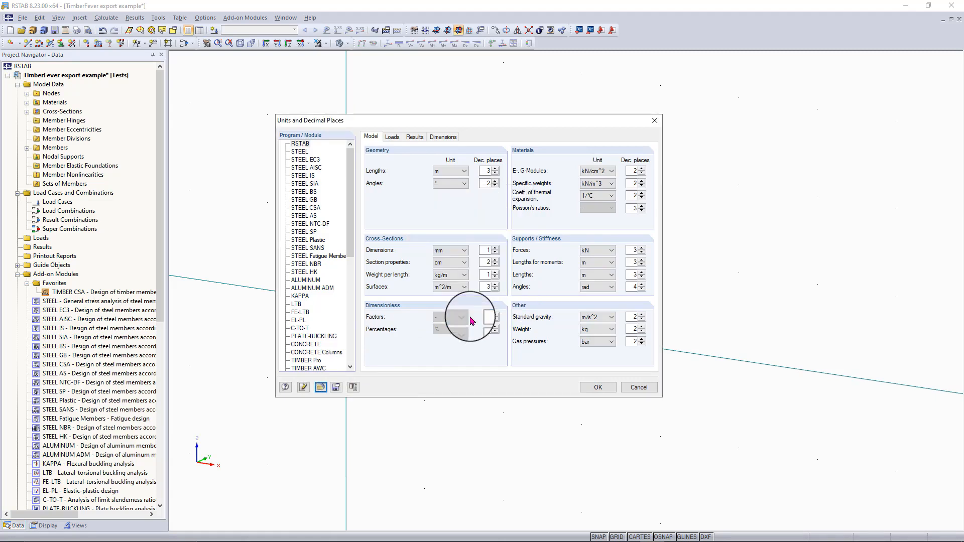
click(354, 388)
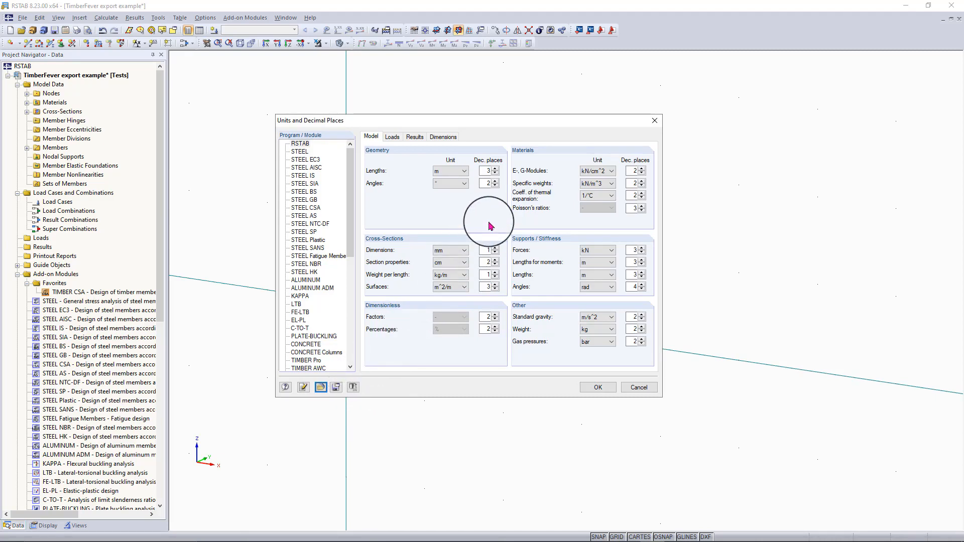
click(598, 389)
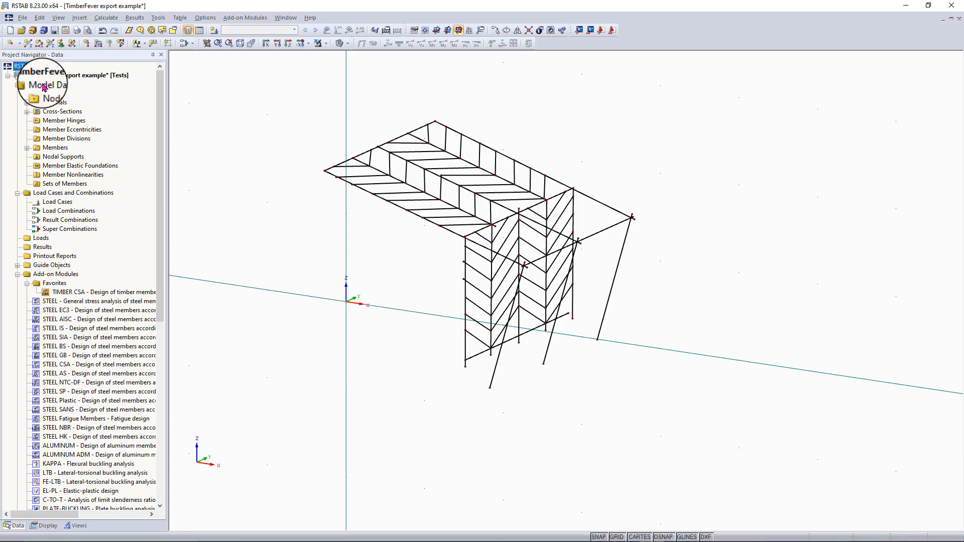
Examine the imported members and the available add-on modules in the project data tree
click(27, 149)
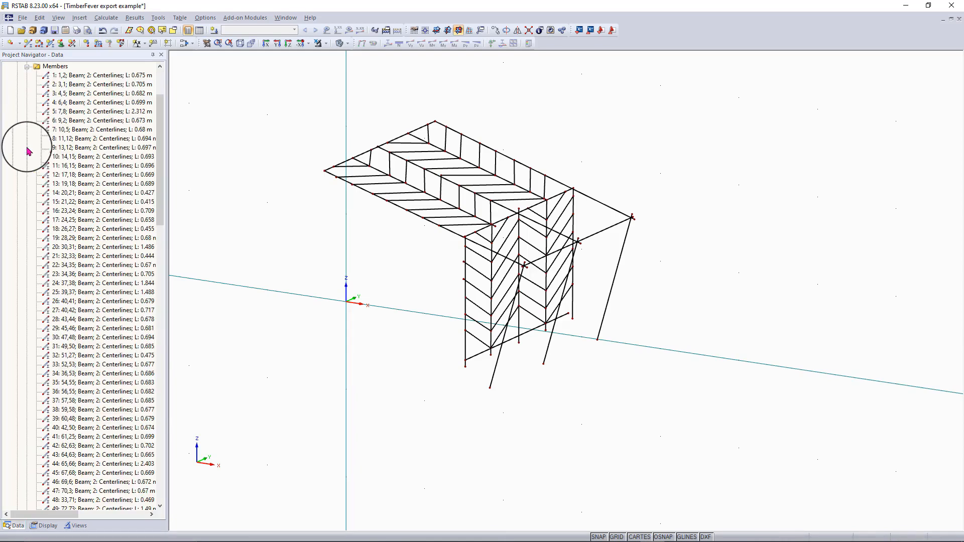
click(27, 66)
scroll(27, 69, up, 1)
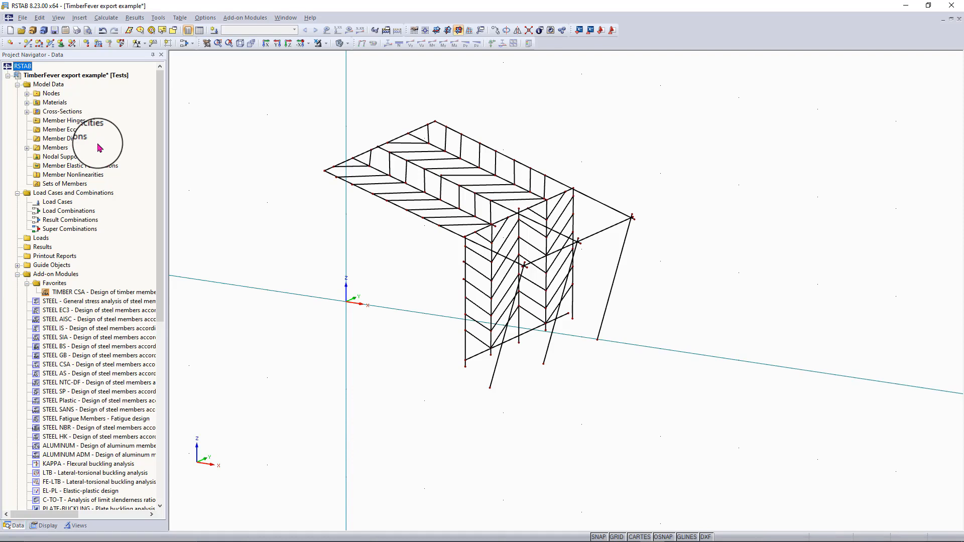
scroll(99, 147, down, 4)
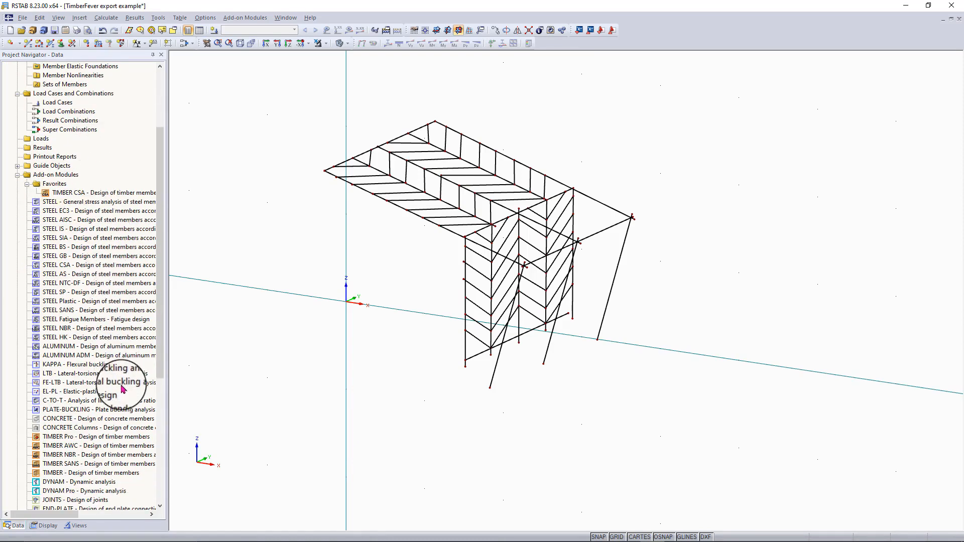
scroll(123, 389, down, 4)
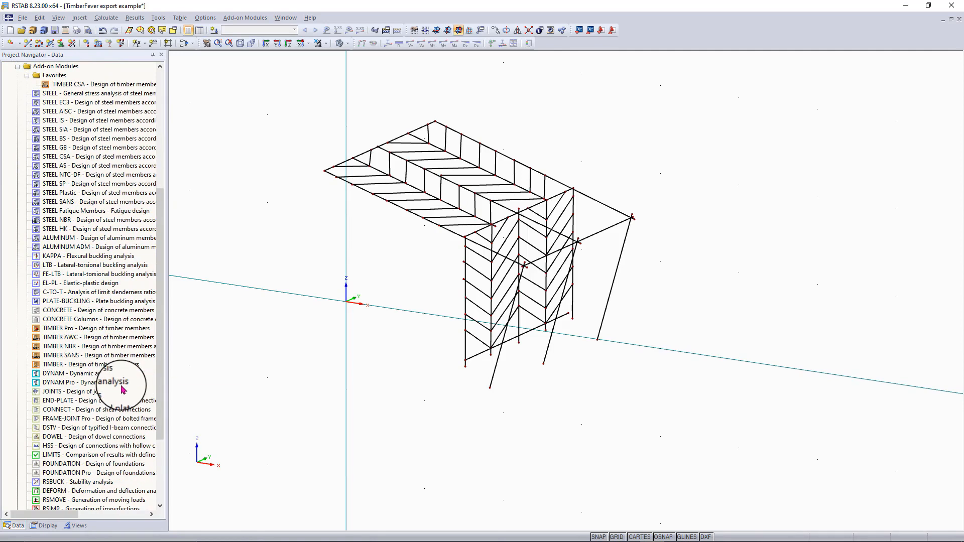
scroll(123, 389, up, 2)
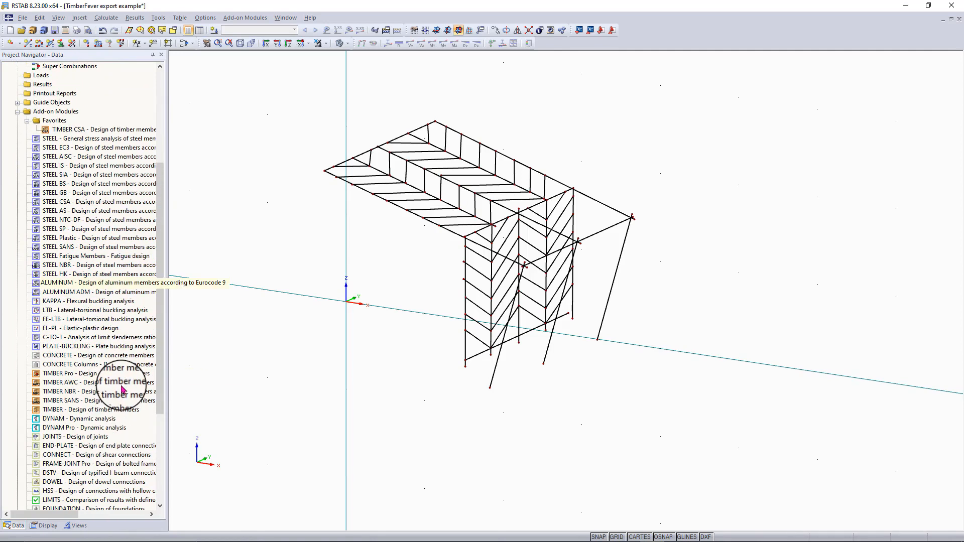
scroll(108, 271, up, 2)
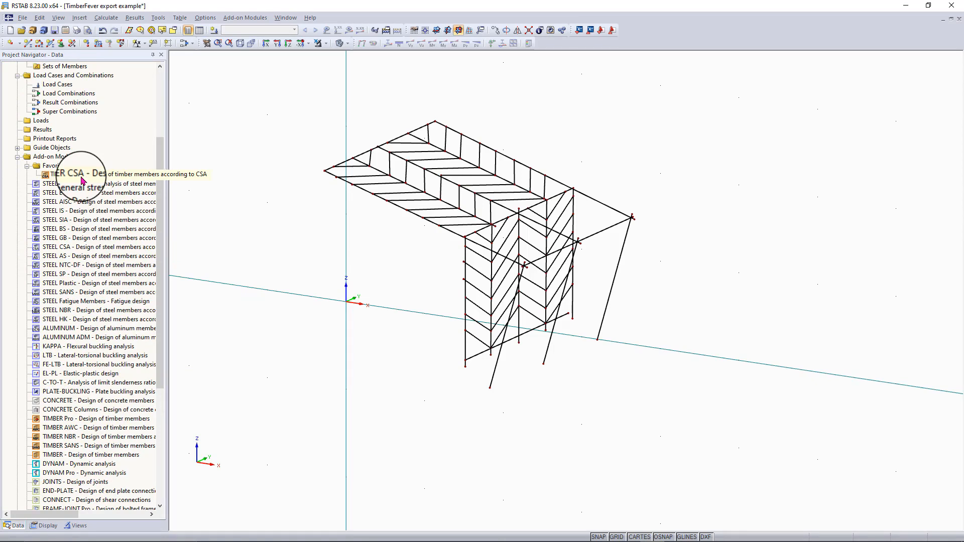
scroll(83, 180, up, 2)
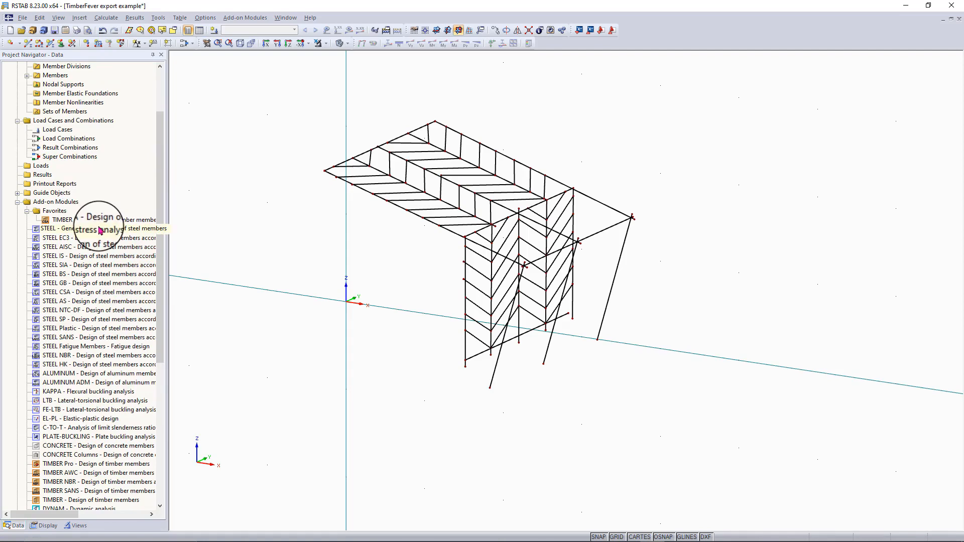
scroll(120, 216, up, 3)
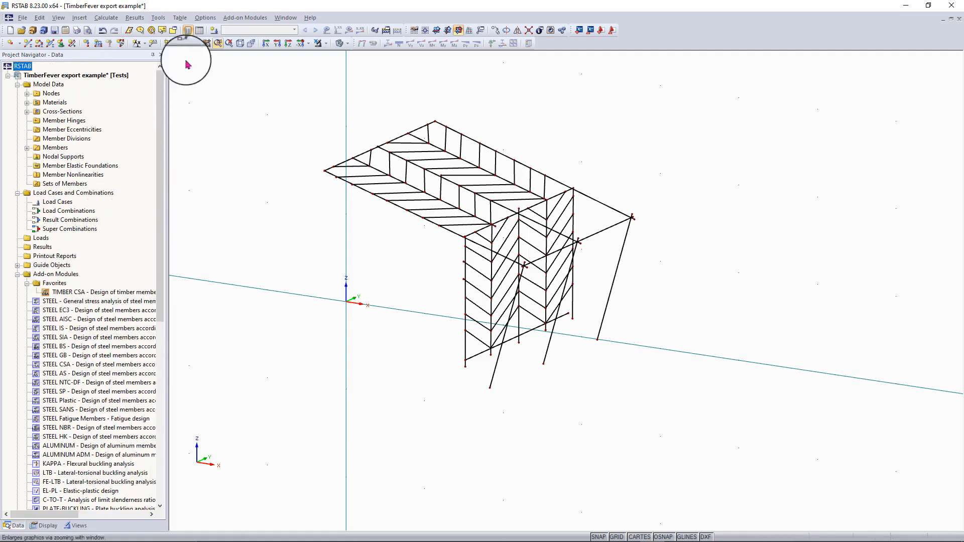
Show the model data tables and enlarge the table area so more node rows fit
click(200, 32)
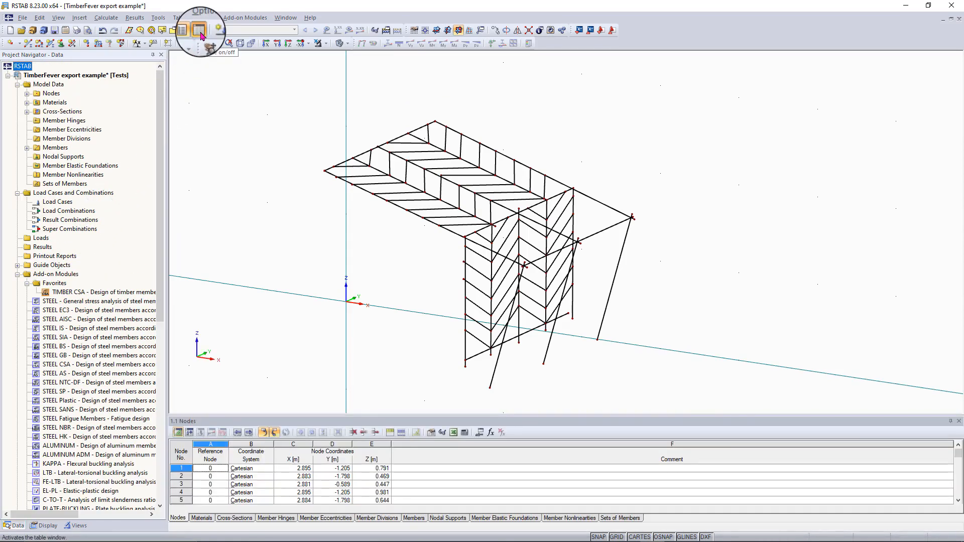
drag(291, 415, 290, 393)
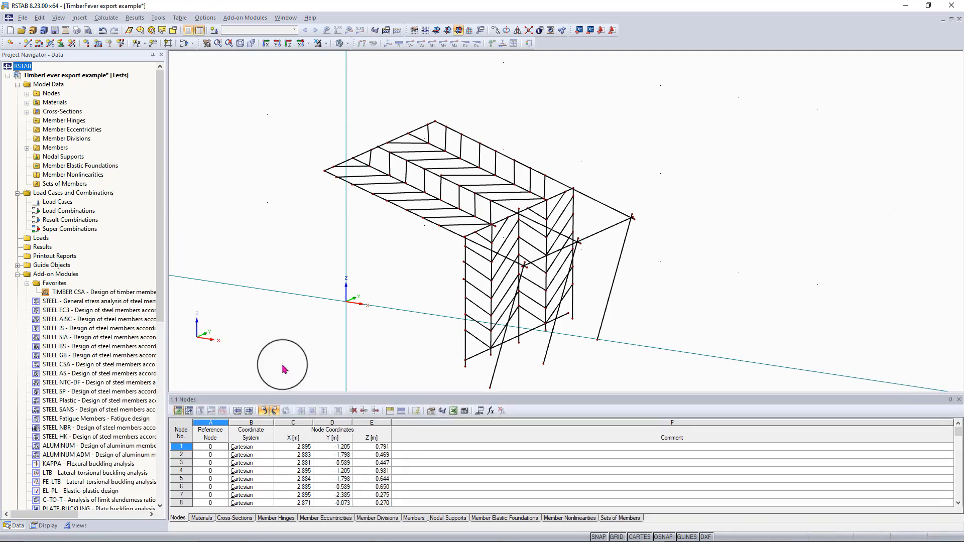
click(199, 31)
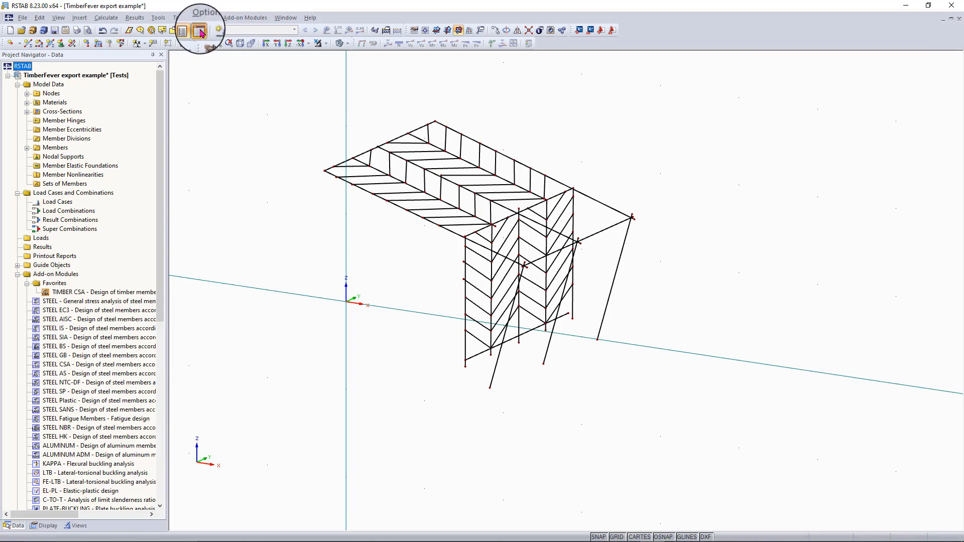
click(200, 32)
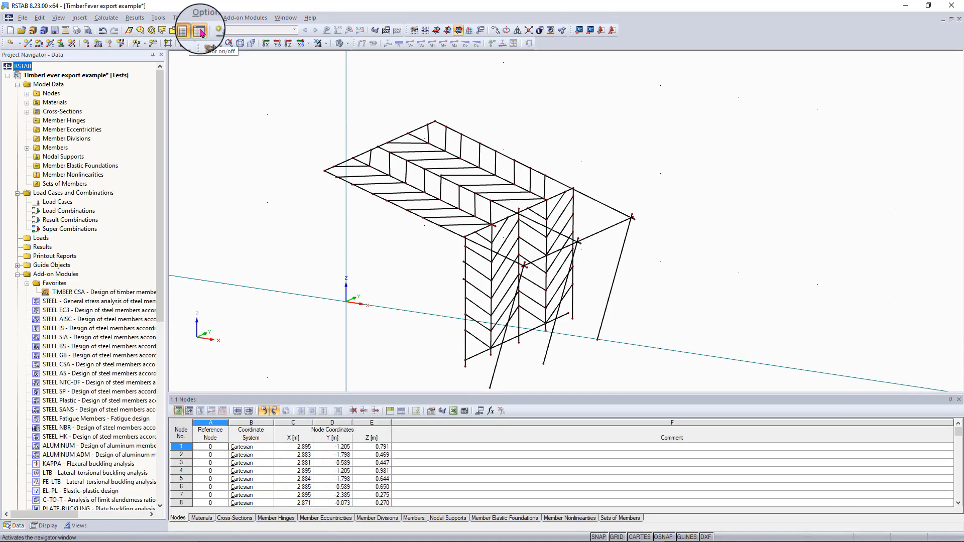
Hide the project navigator and show it again
click(188, 33)
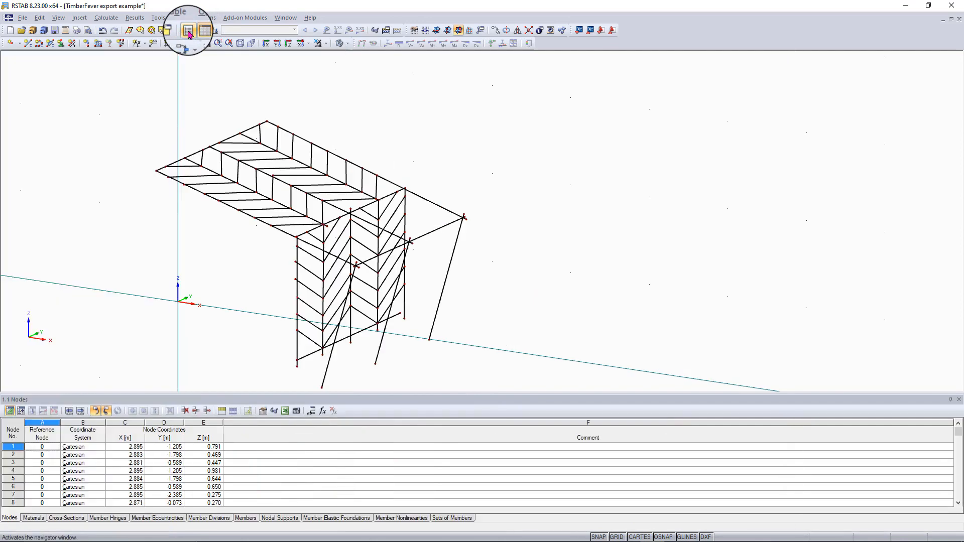
click(188, 32)
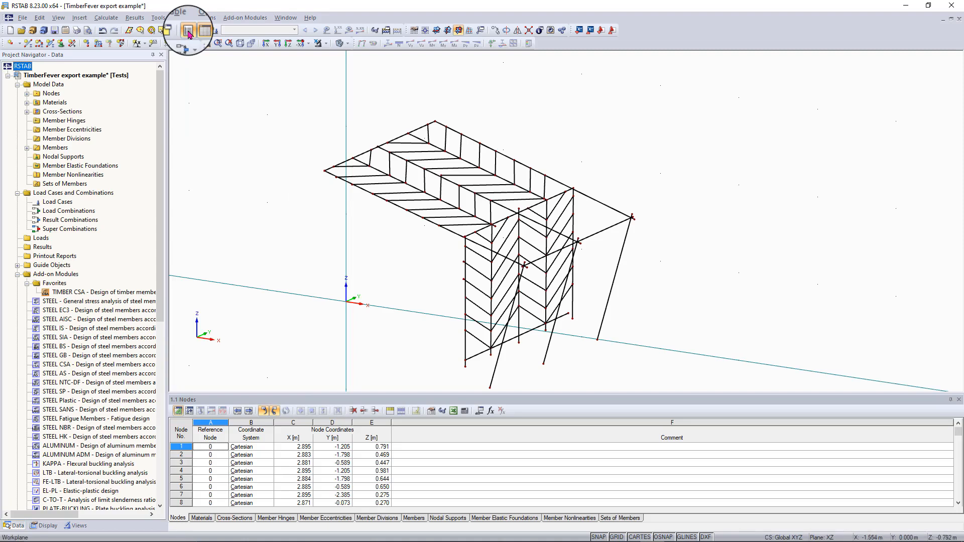
click(187, 31)
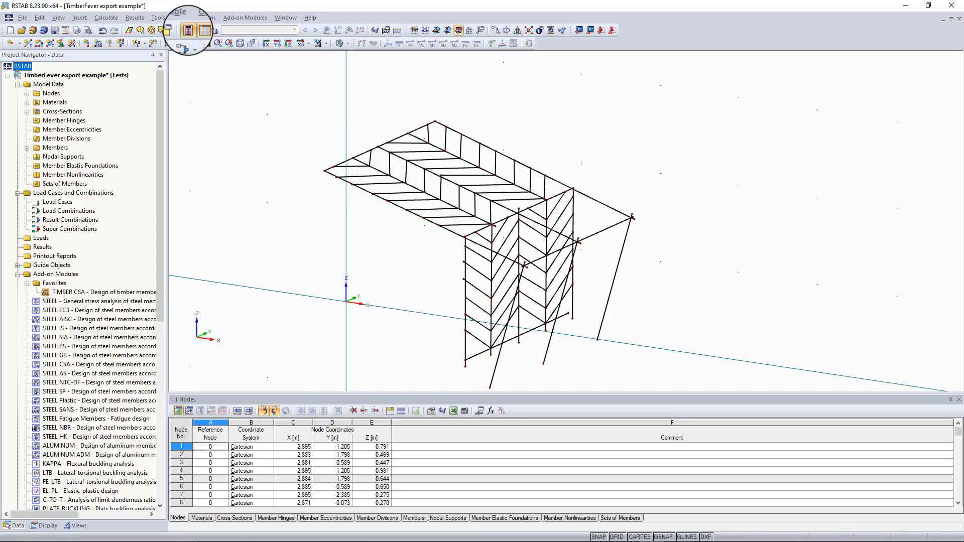
Review the Materials, Nodes and Load Cases tables, and hide the table area
click(203, 516)
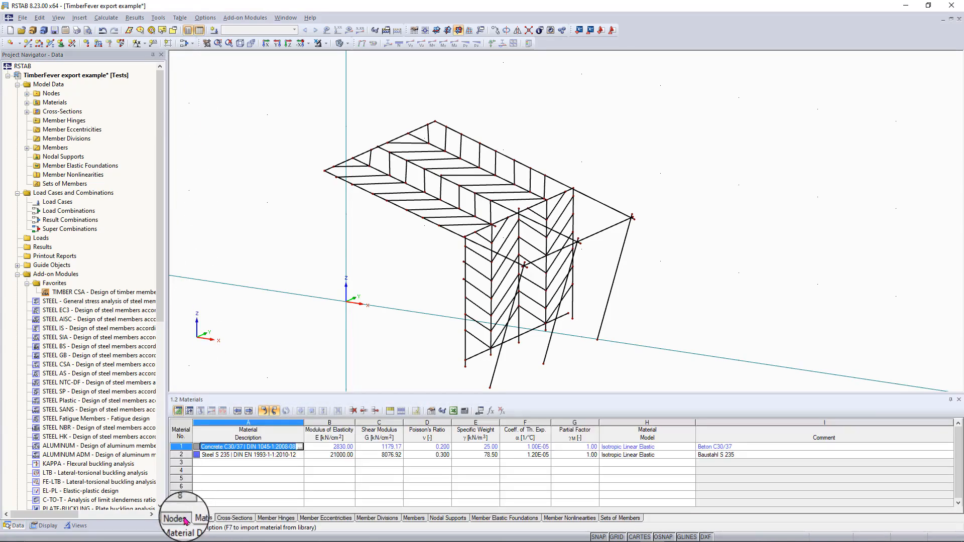
click(183, 518)
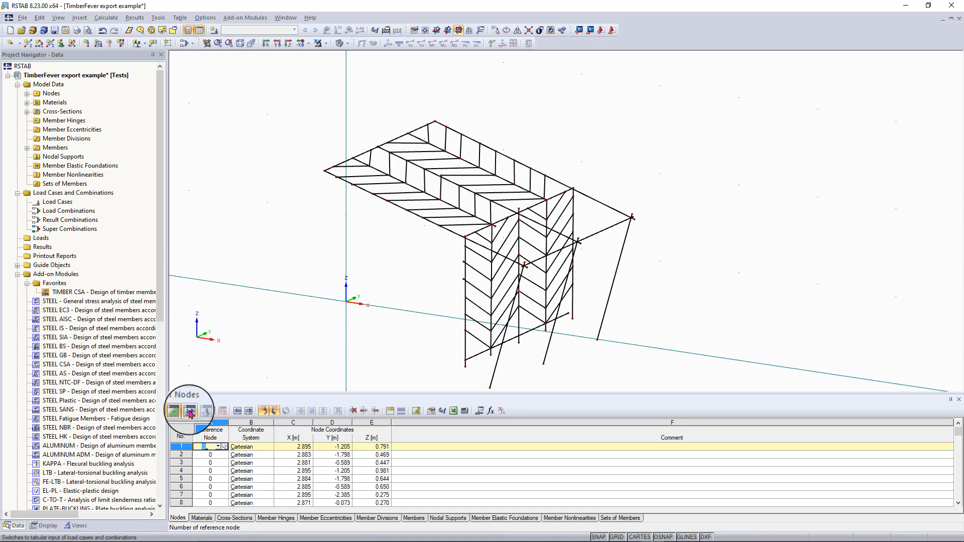
click(189, 411)
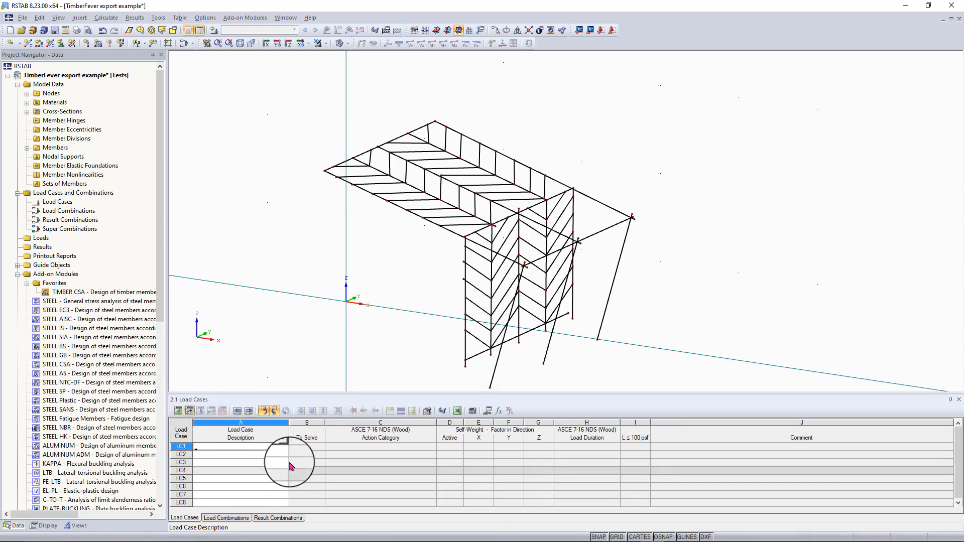
click(200, 32)
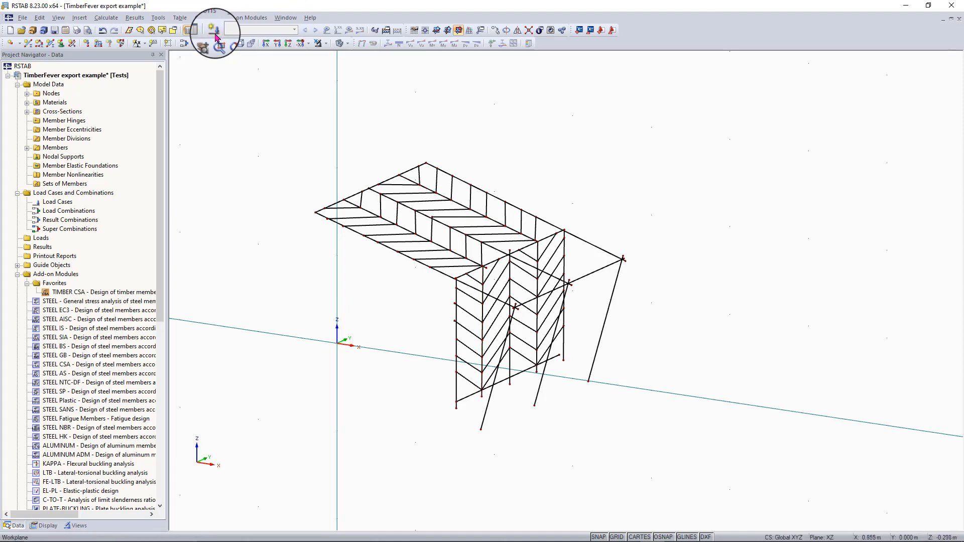
Switch the work plane from XZ to XY
scroll(433, 270, down, 4)
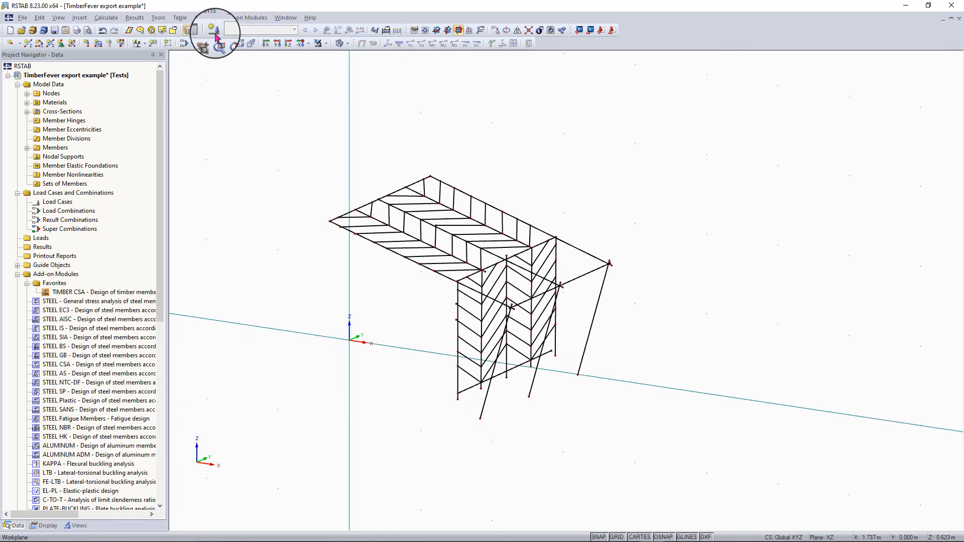
scroll(438, 269, up, 2)
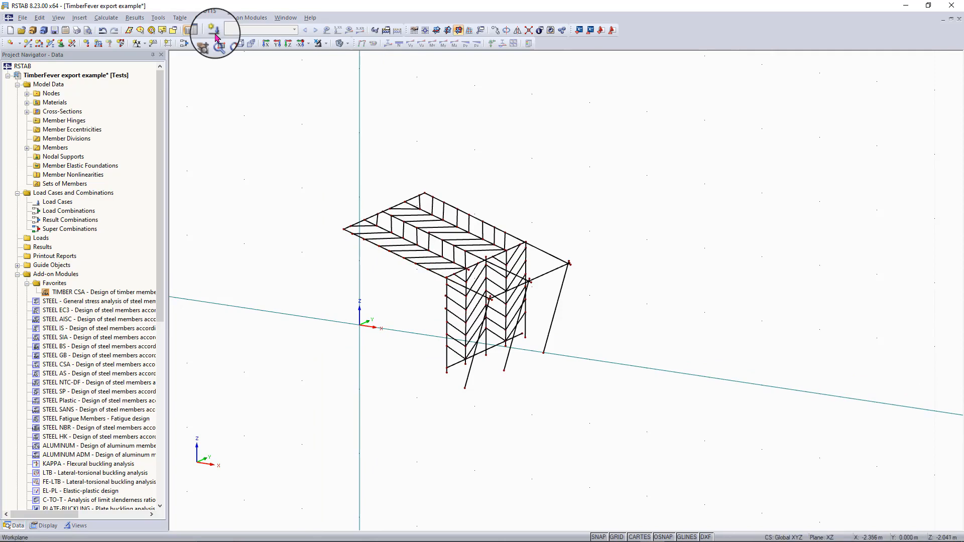
scroll(360, 327, up, 1)
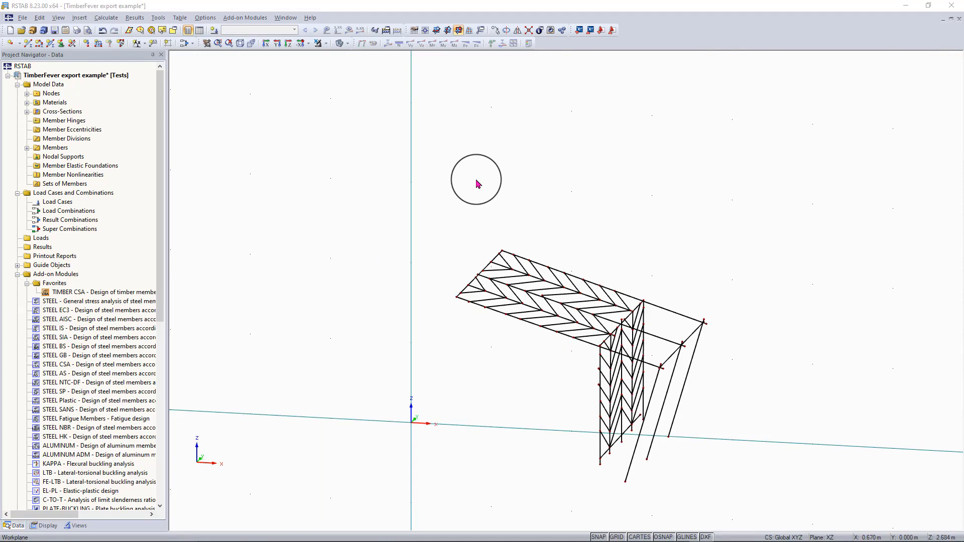
scroll(478, 184, down, 2)
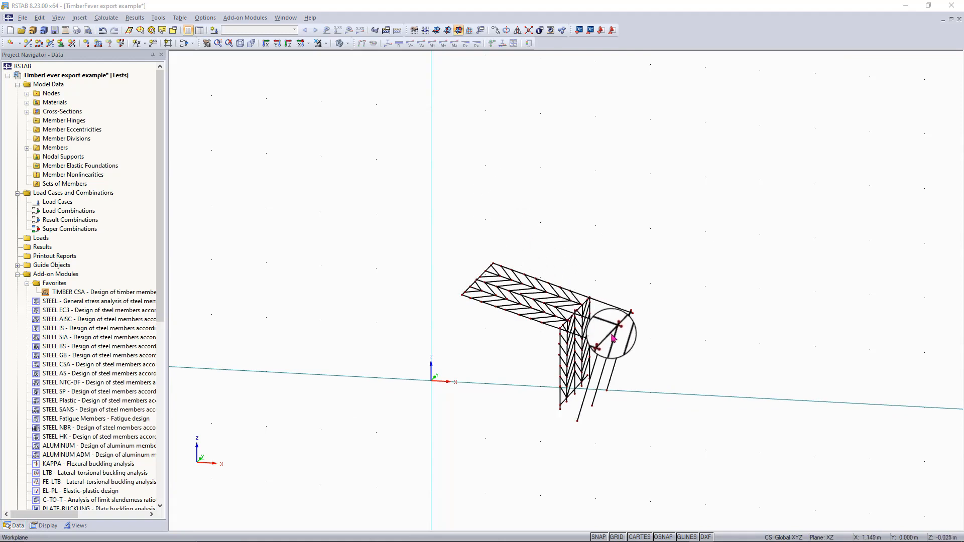
scroll(614, 338, up, 1)
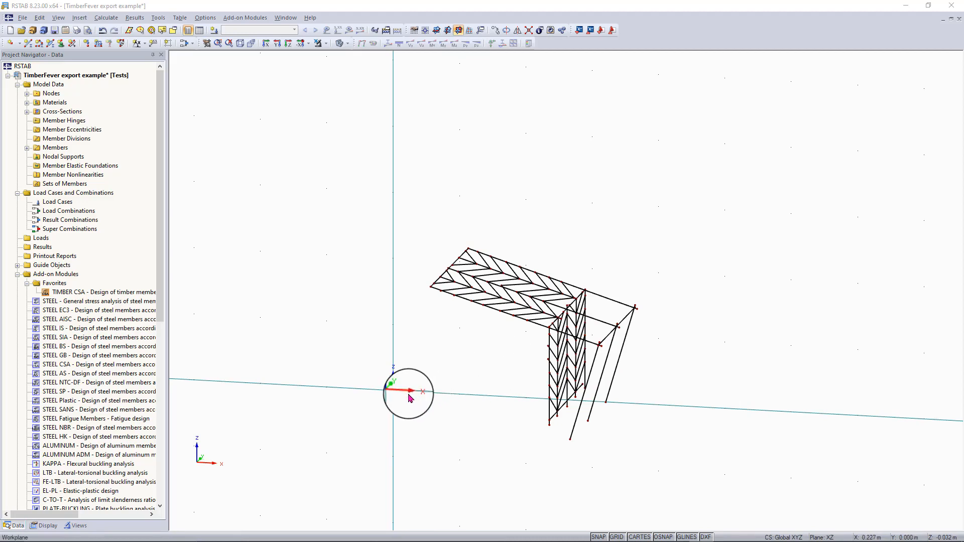
click(436, 31)
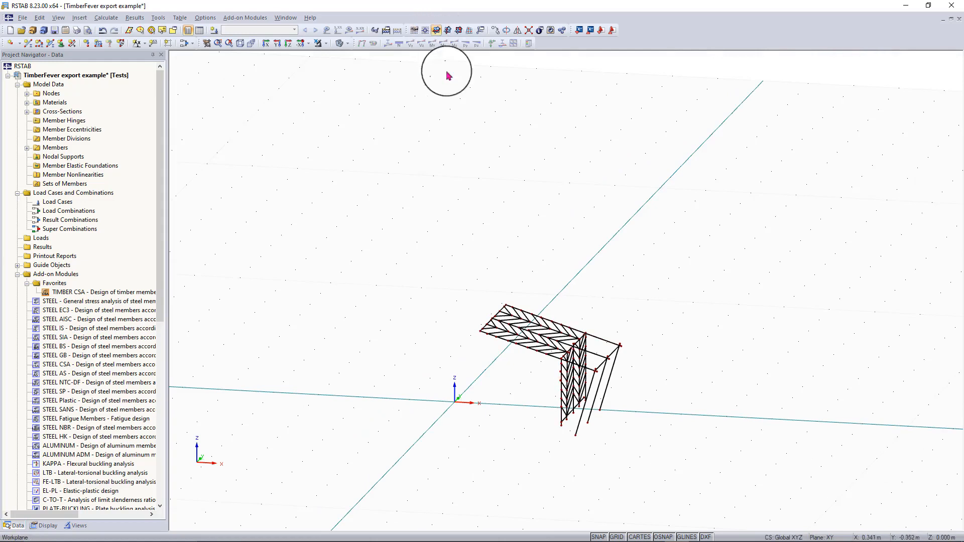
Review the work plane, grid and snap settings, including the grid point spacing, and accept them as they are
scroll(531, 422, down, 1)
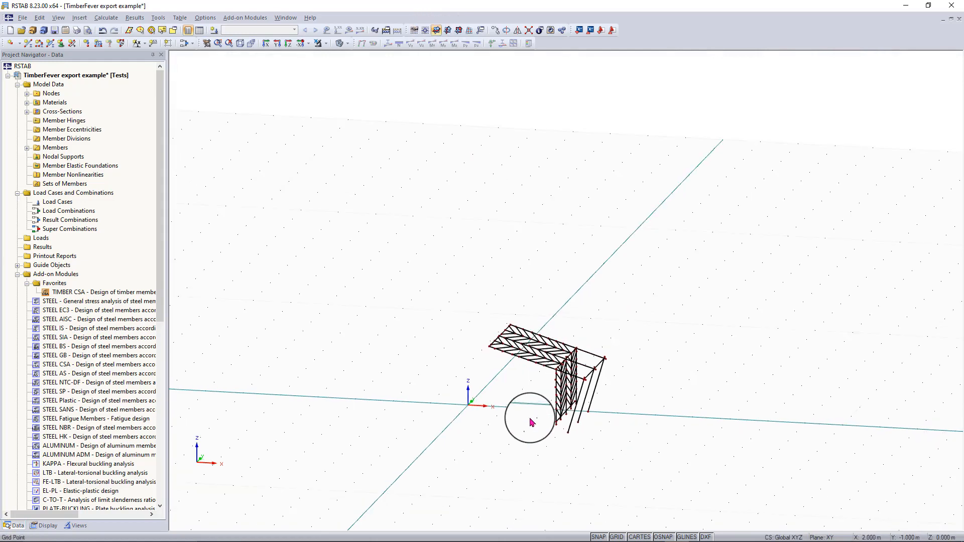
scroll(531, 421, up, 3)
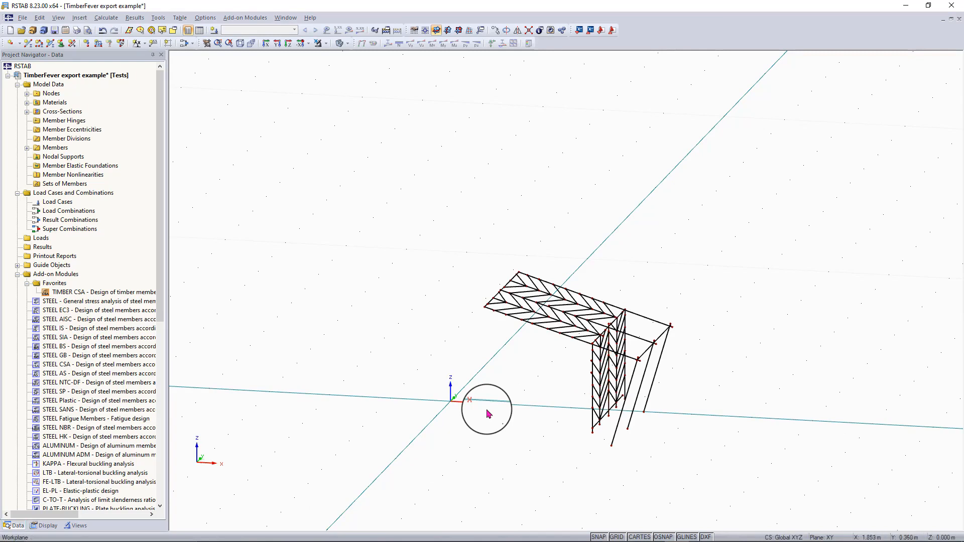
scroll(488, 413, down, 1)
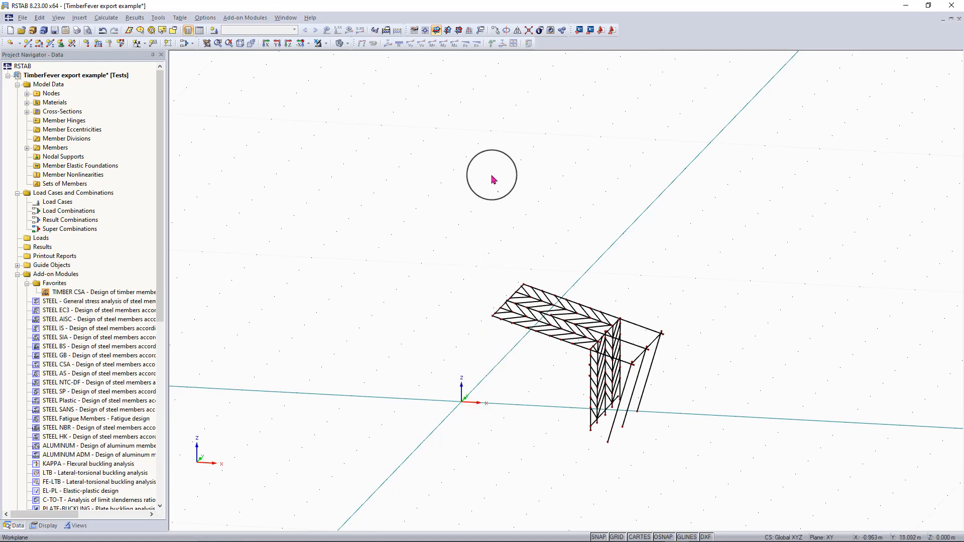
scroll(492, 165, down, 3)
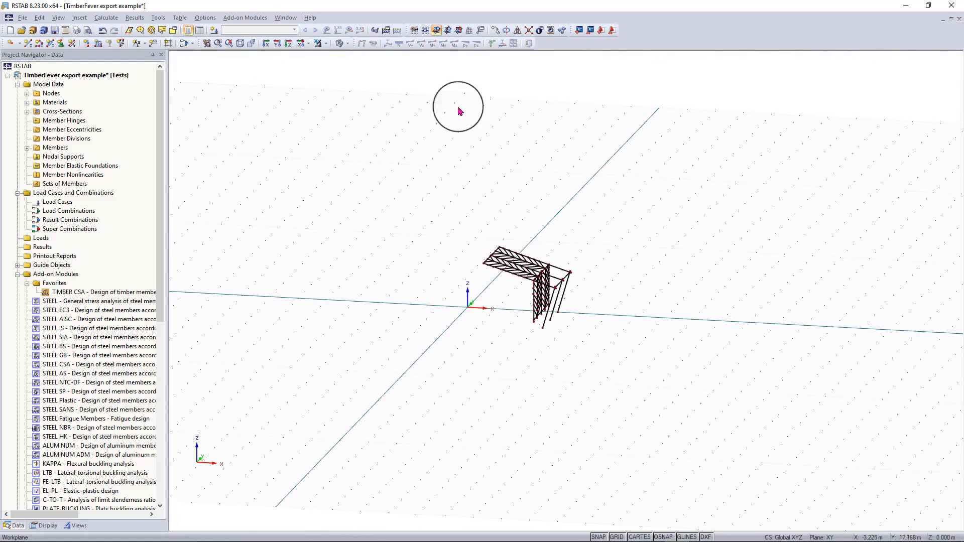
click(414, 32)
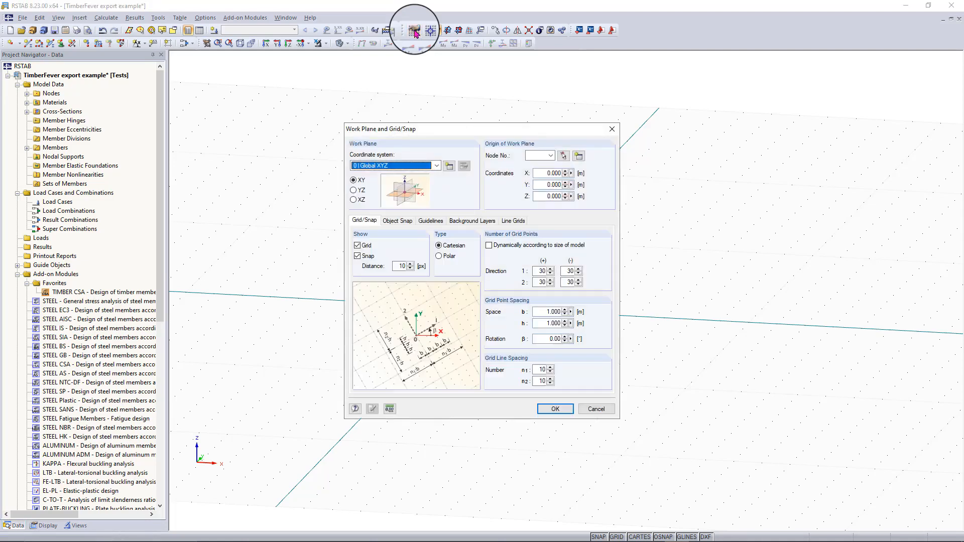
drag(441, 133, 406, 134)
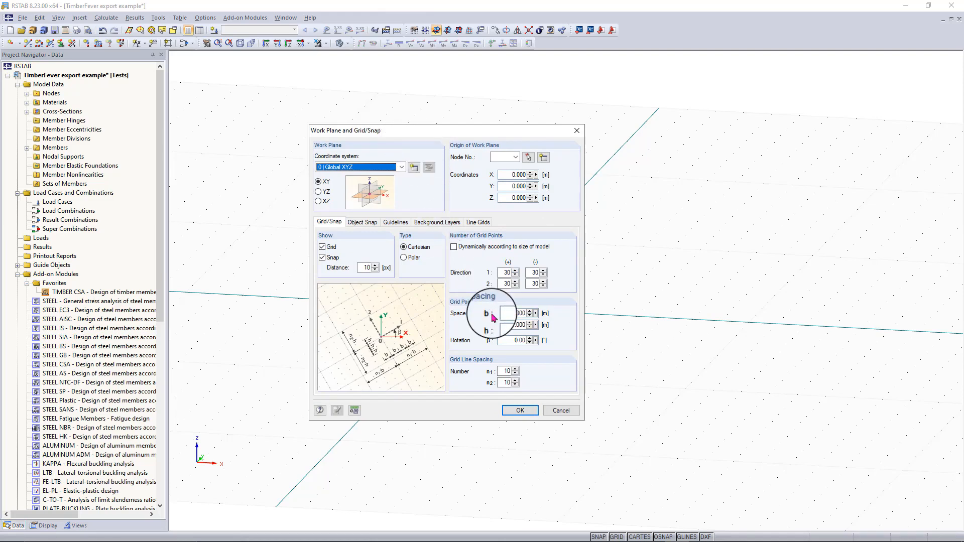
click(520, 410)
Examine the frame model against the XY grid at different distances and viewing angles
scroll(577, 435, up, 2)
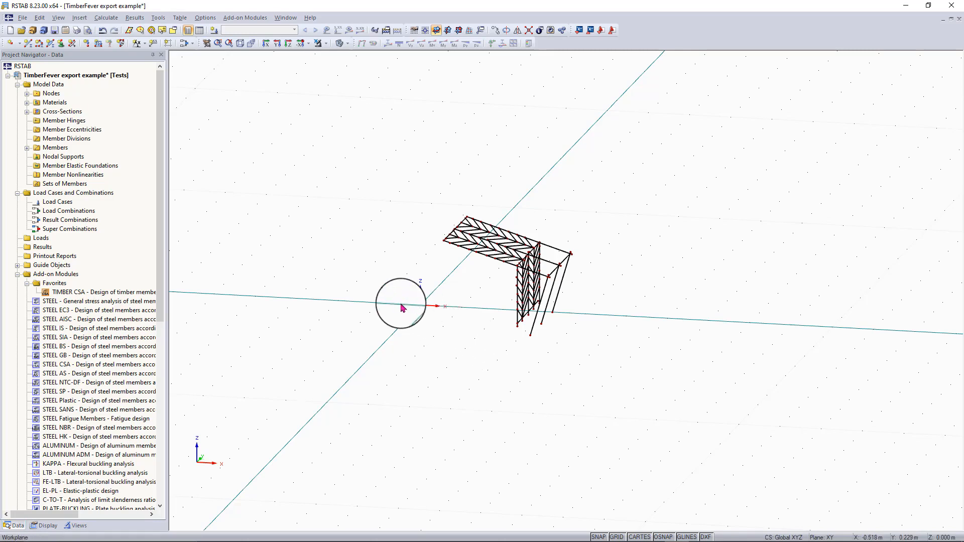
scroll(401, 304, down, 5)
scroll(402, 304, up, 6)
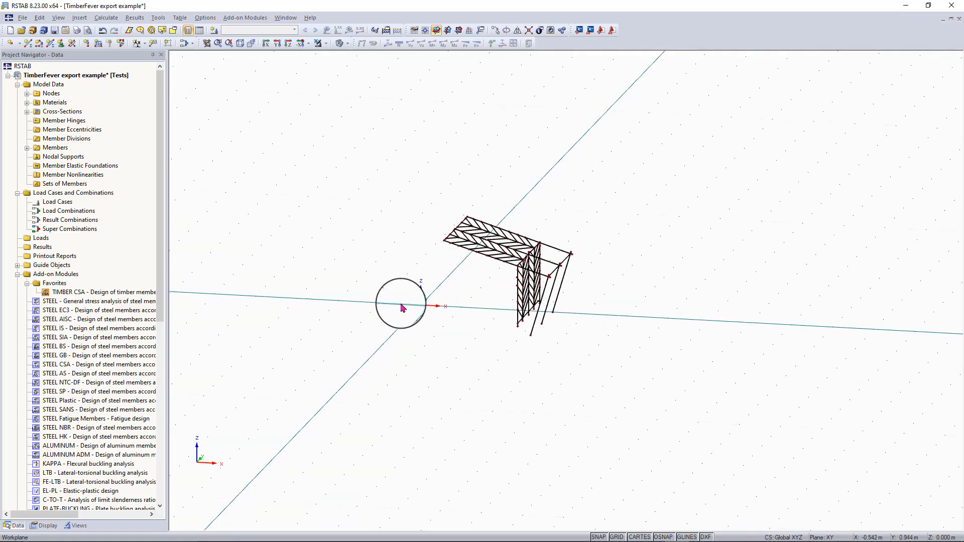
scroll(402, 305, down, 2)
scroll(401, 304, up, 2)
scroll(400, 304, down, 4)
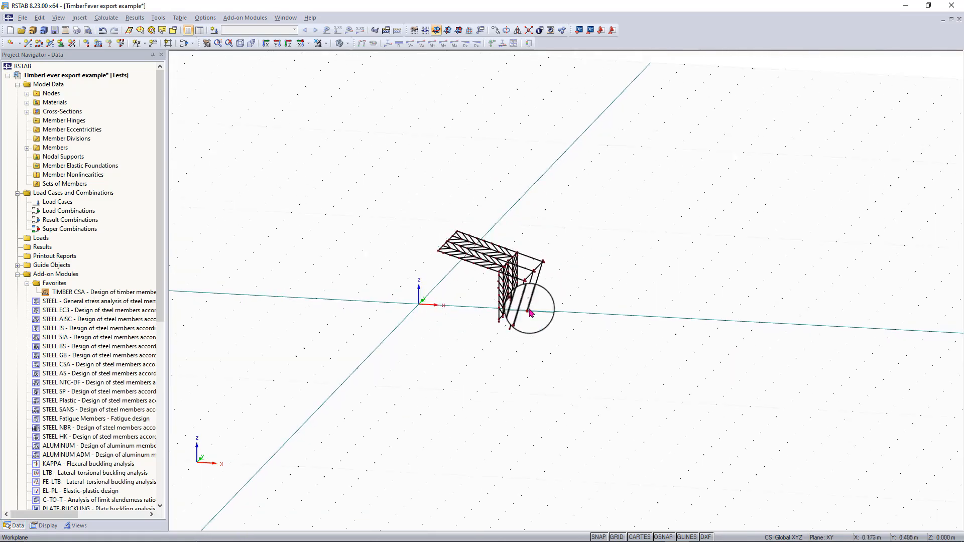
scroll(525, 310, up, 5)
scroll(528, 312, up, 2)
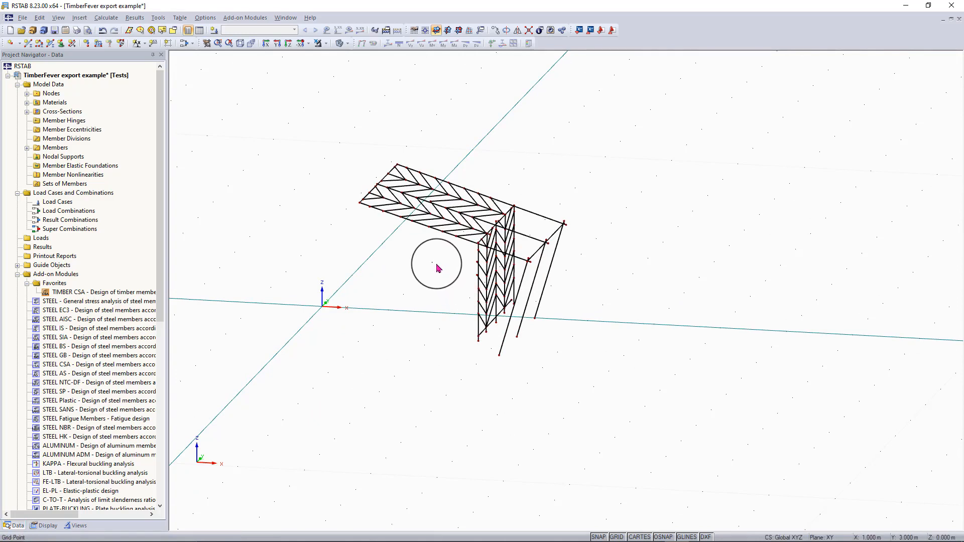
middle_drag(436, 264, 466, 275)
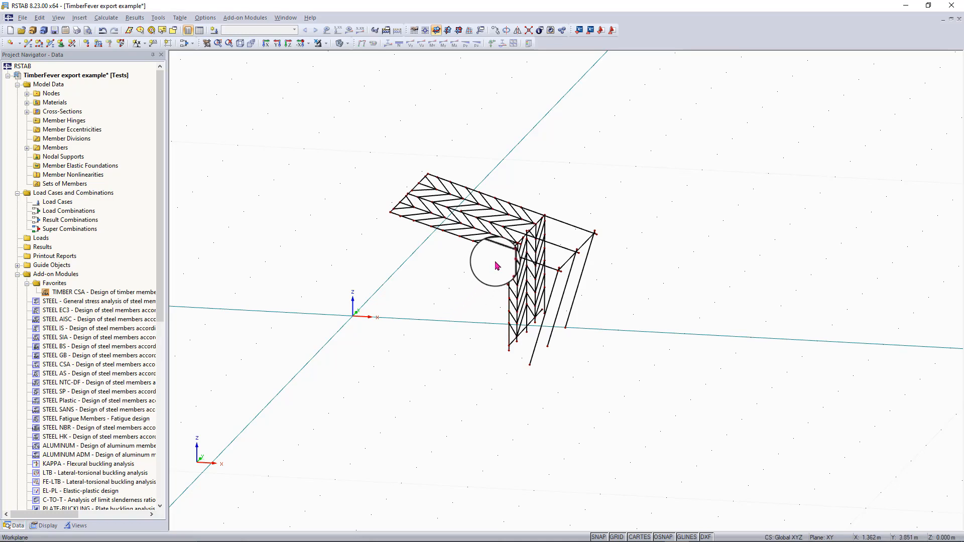
ctrl+middle_drag(494, 263, 441, 290)
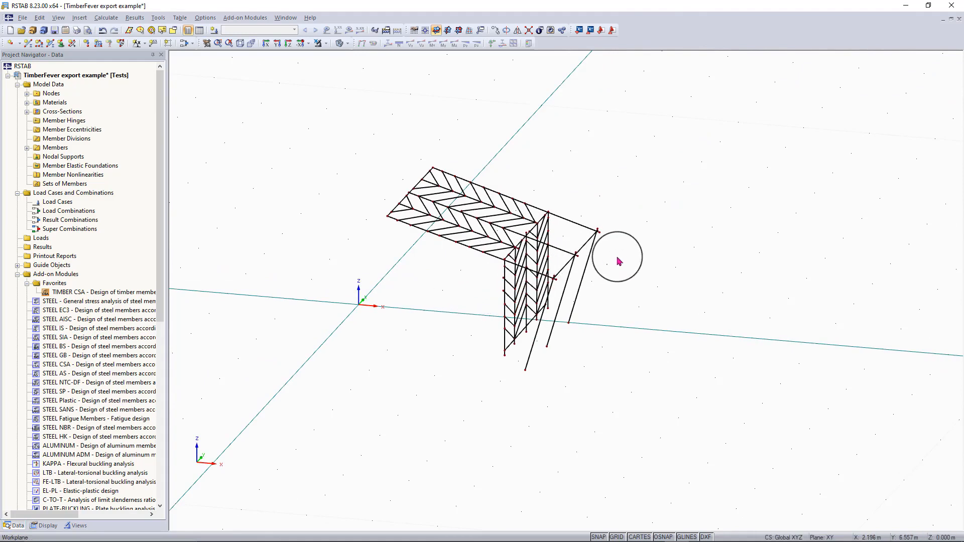
scroll(624, 260, up, 2)
scroll(624, 260, up, 1)
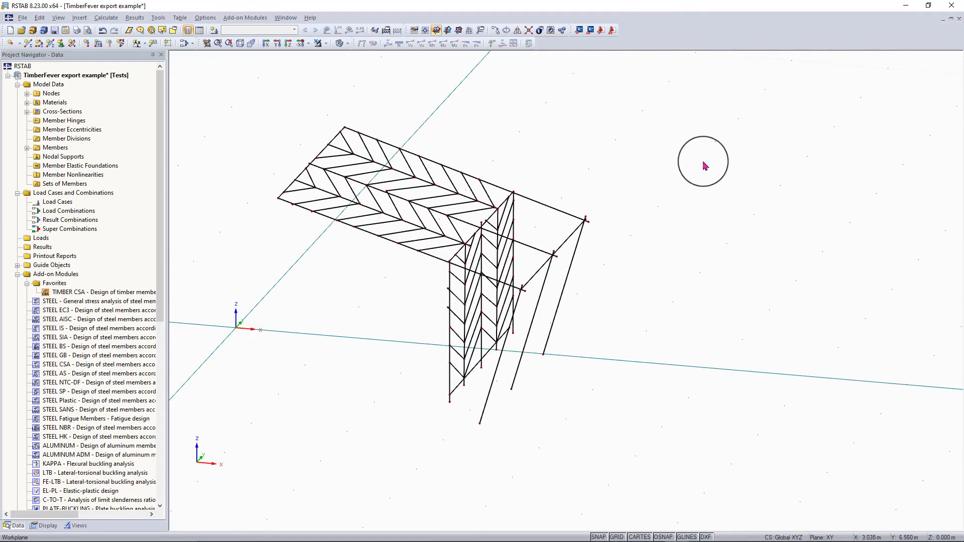
Try window selections in both directions across the vertical wall members and clear the selection
drag(703, 162, 748, 116)
drag(388, 444, 398, 420)
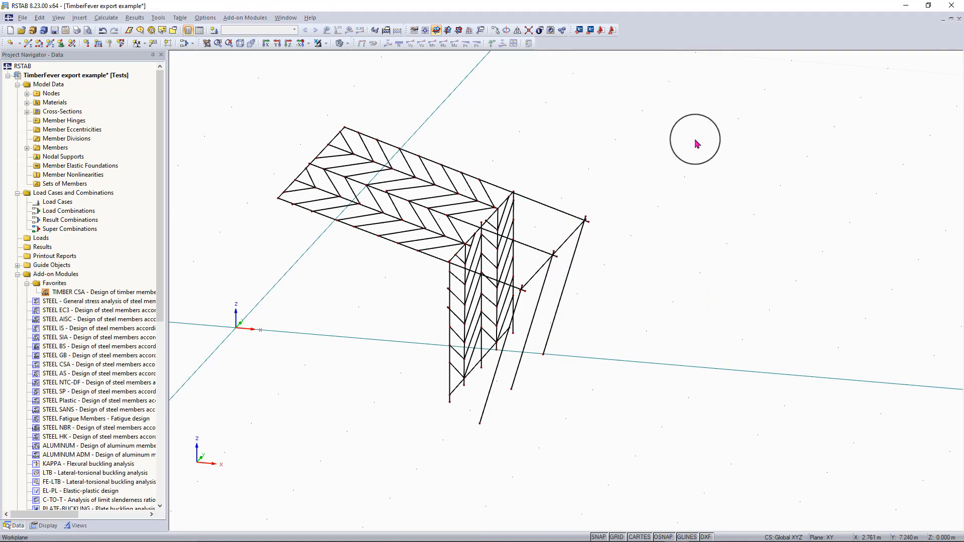
drag(695, 140, 387, 371)
click(374, 310)
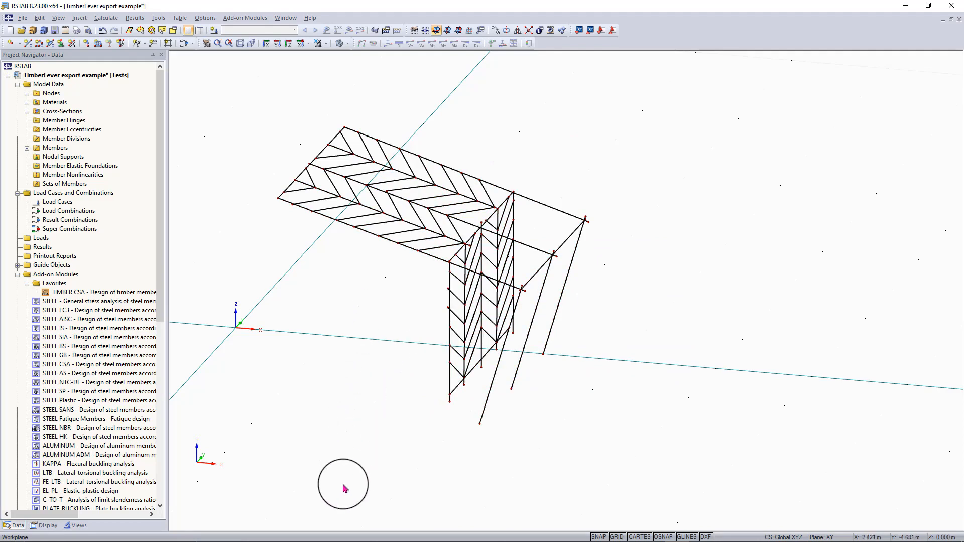
drag(343, 485, 579, 270)
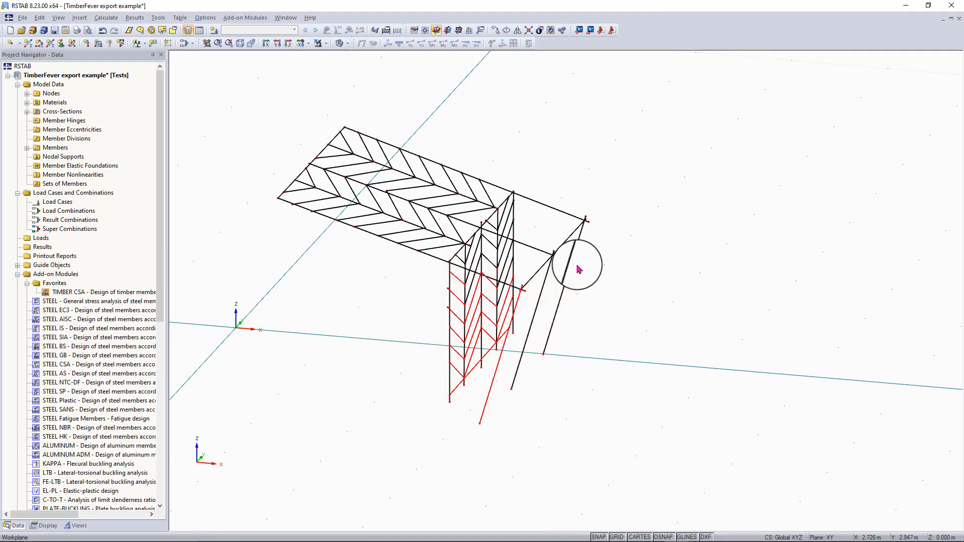
click(619, 325)
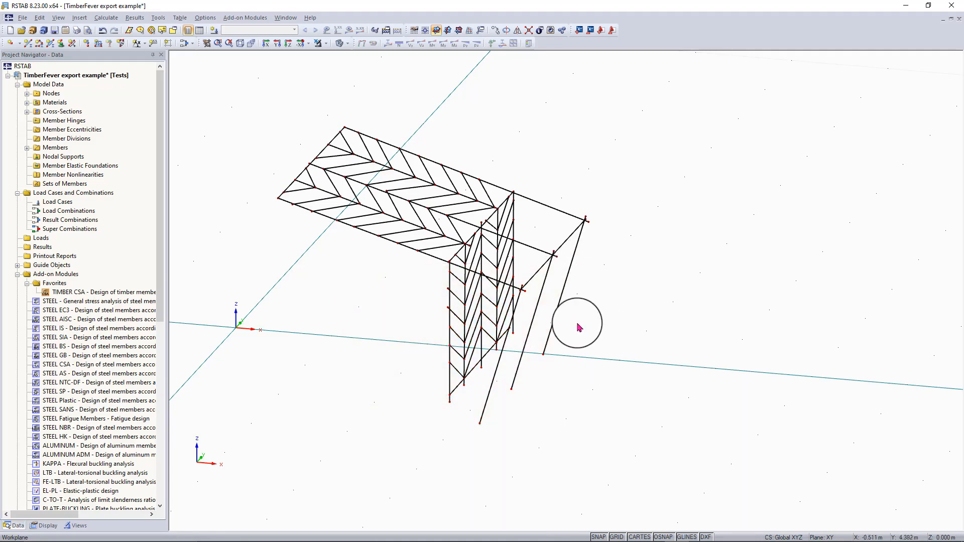
Inspect the imported members' end connections up close, at the upper joints of the inclined legs and along the roof edge
scroll(411, 331, down, 1)
middle_drag(376, 326, 394, 336)
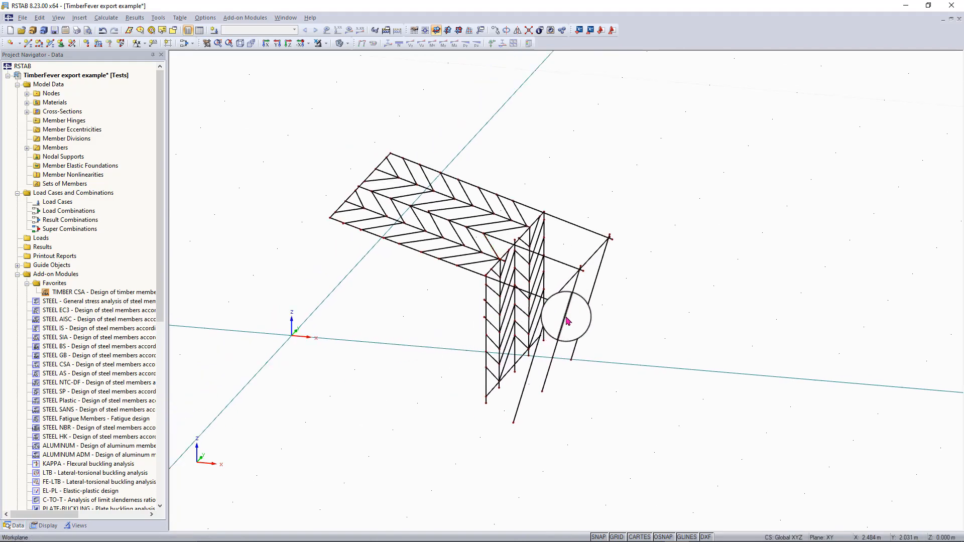
ctrl+middle_drag(567, 321, 584, 303)
right_click(584, 303)
click(414, 299)
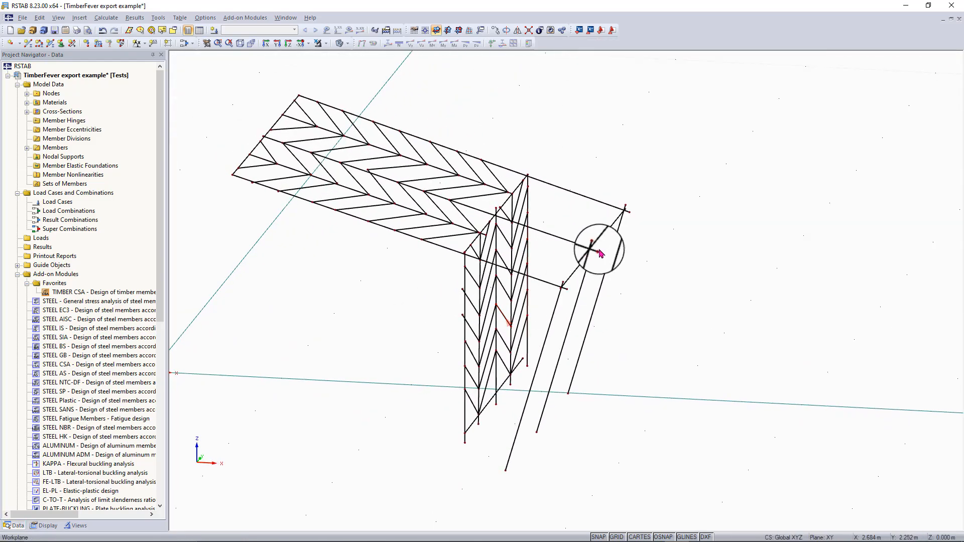
scroll(602, 253, up, 3)
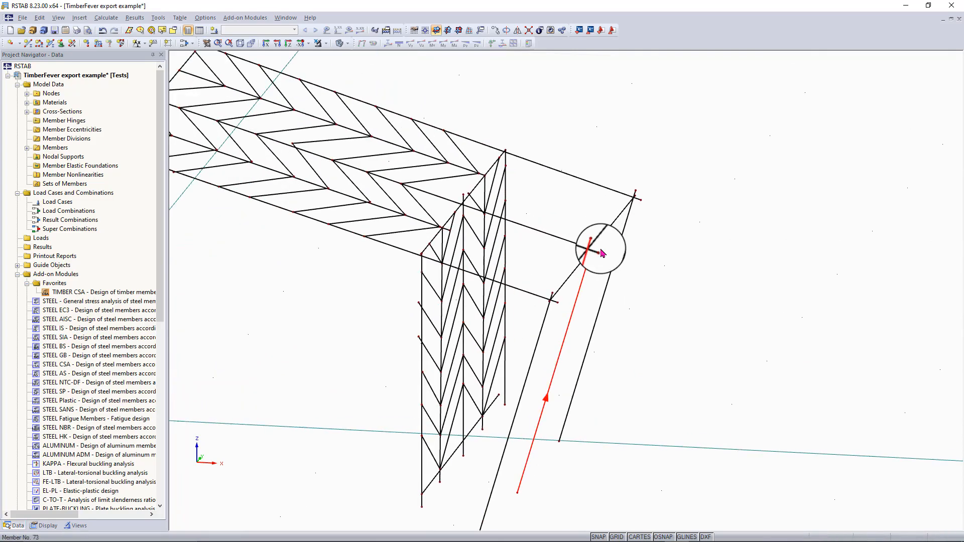
scroll(393, 220, down, 2)
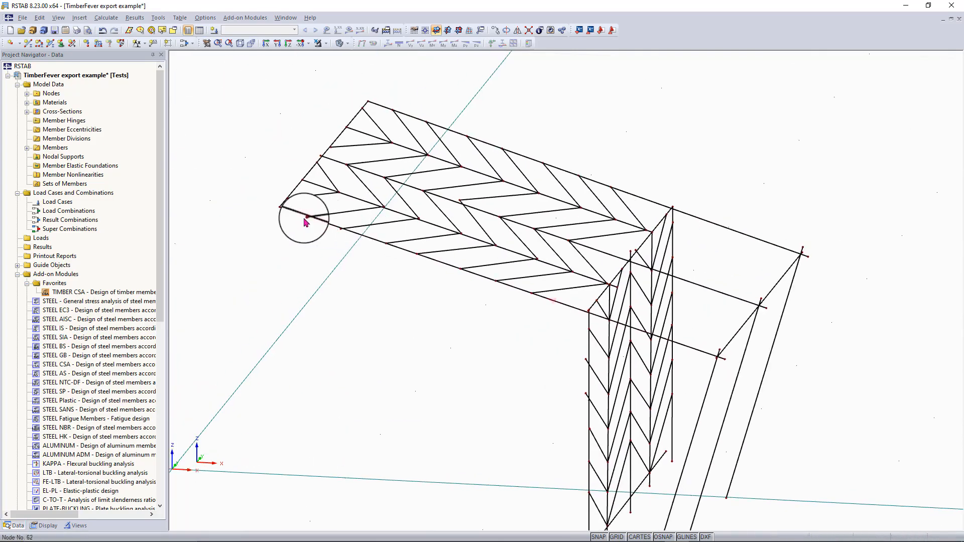
scroll(305, 221, up, 5)
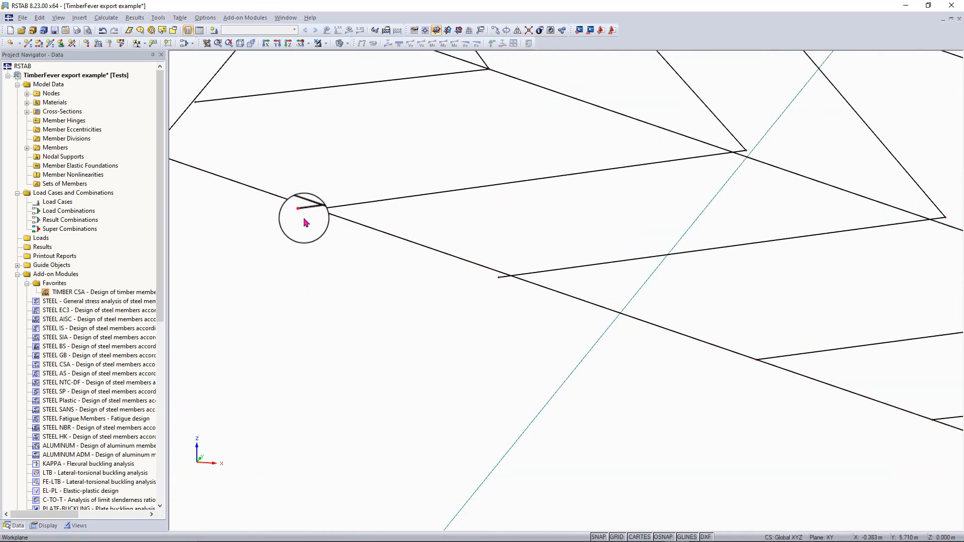
Review the whole frame from a distance, view it in the Y-direction, and orbit out of that side view
middle_drag(304, 218, 366, 288)
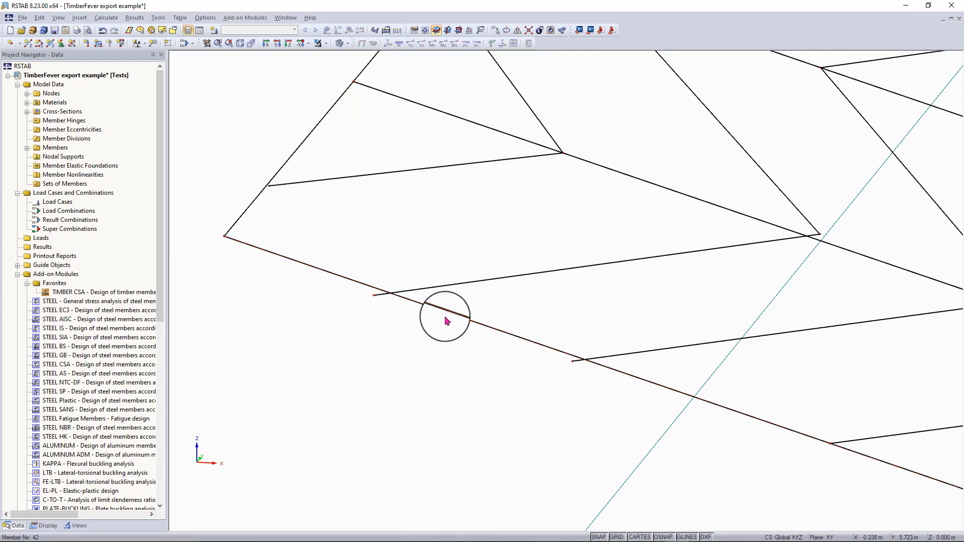
scroll(445, 320, down, 5)
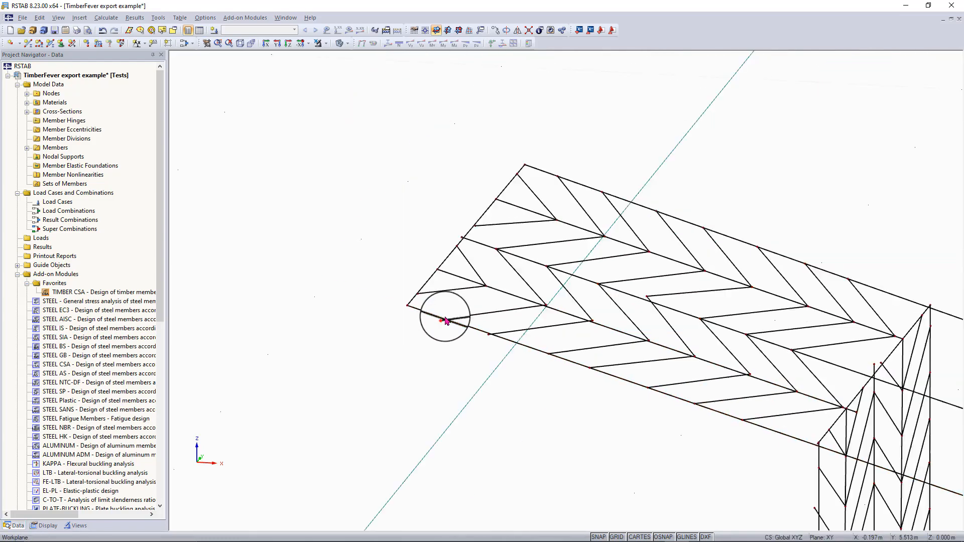
scroll(444, 319, down, 3)
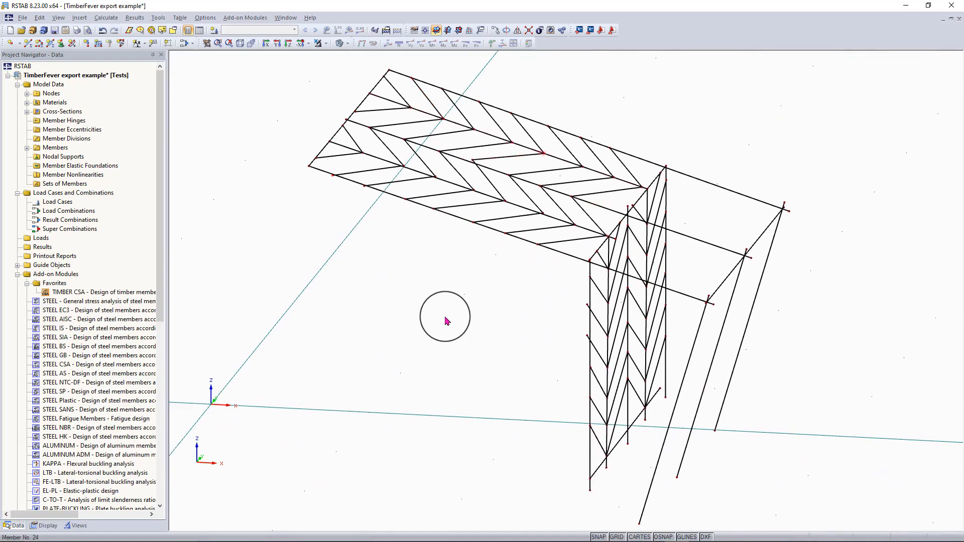
click(278, 45)
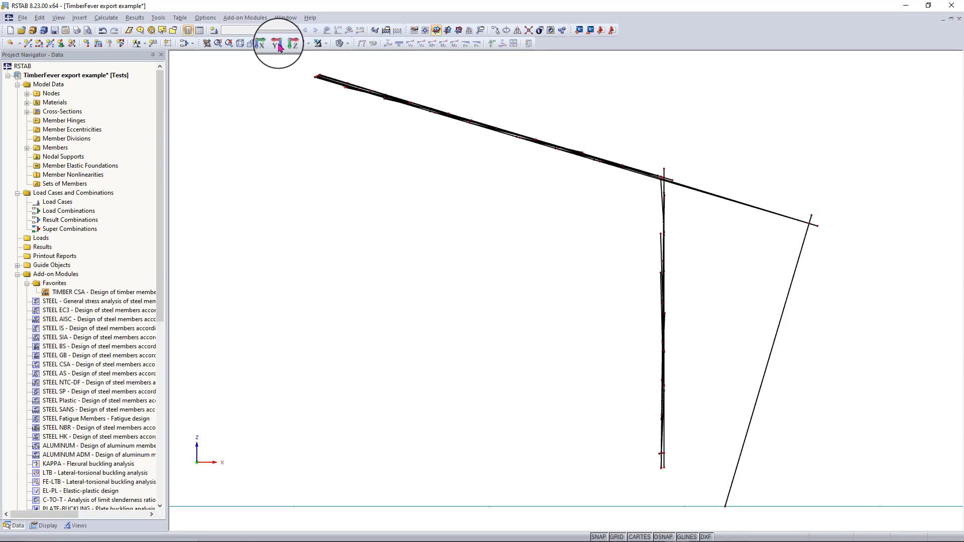
click(278, 47)
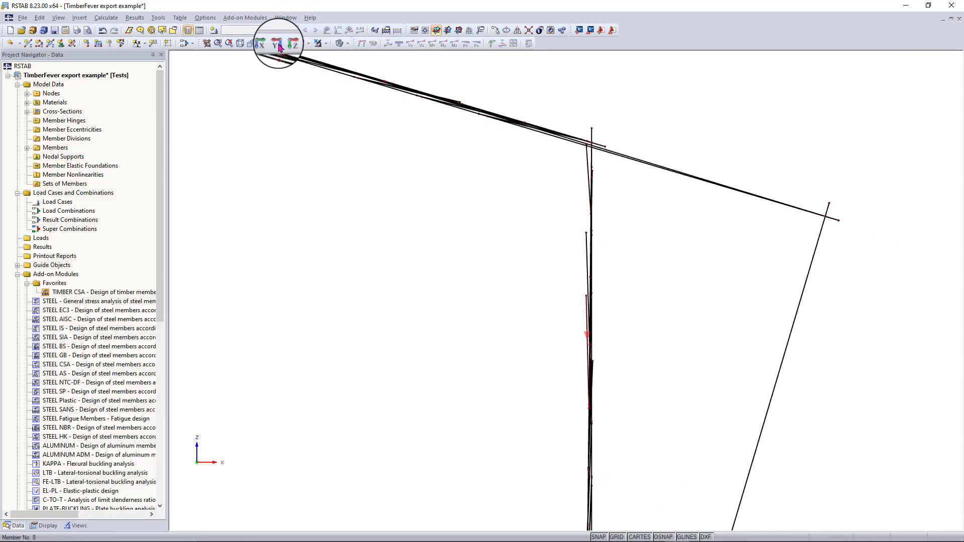
click(278, 46)
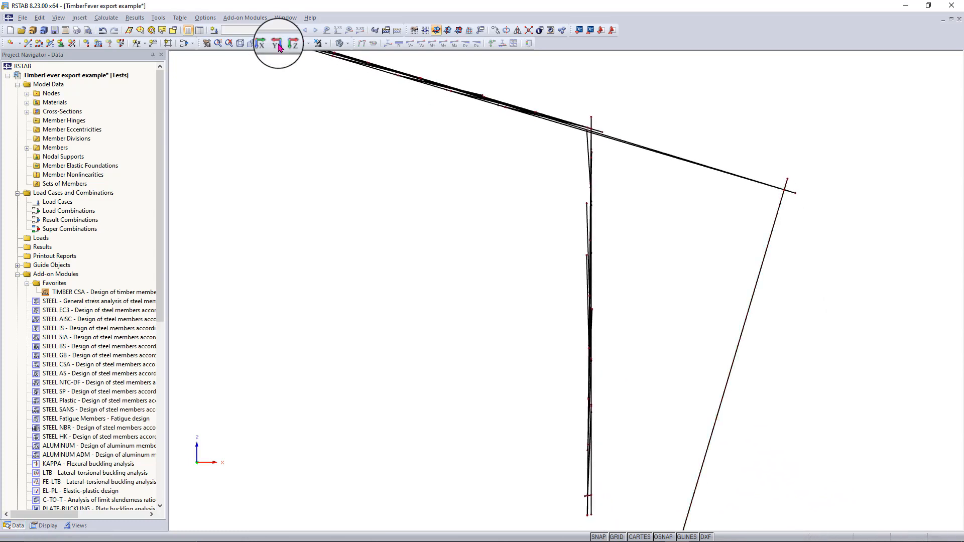
click(279, 46)
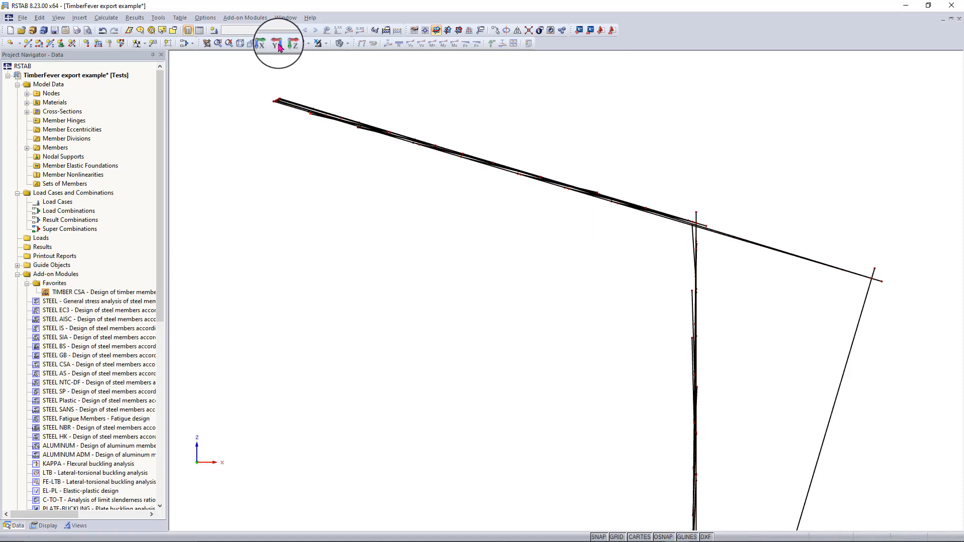
ctrl+middle_drag(447, 123, 422, 279)
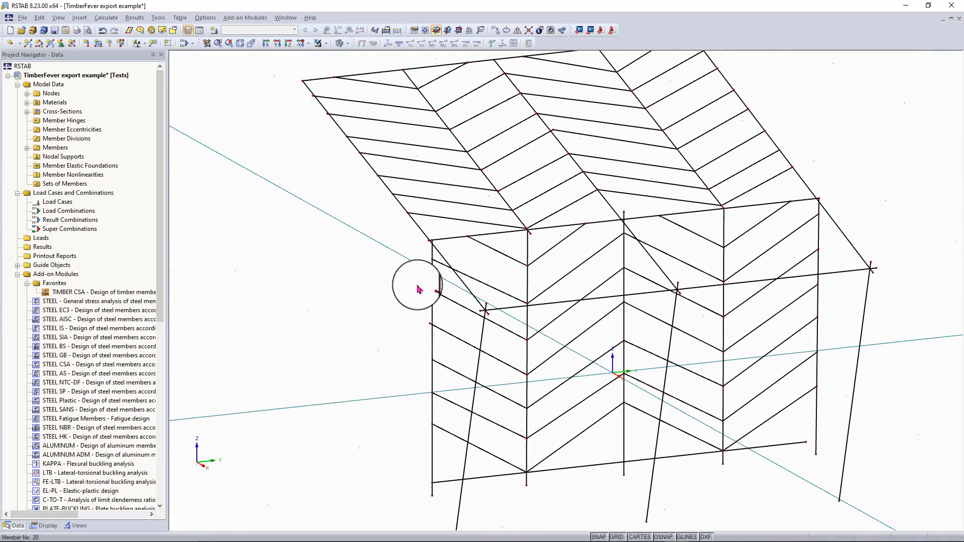
Examine the frame in the X-direction and isometric views, and orbit around it to see the wall from both sides
click(267, 45)
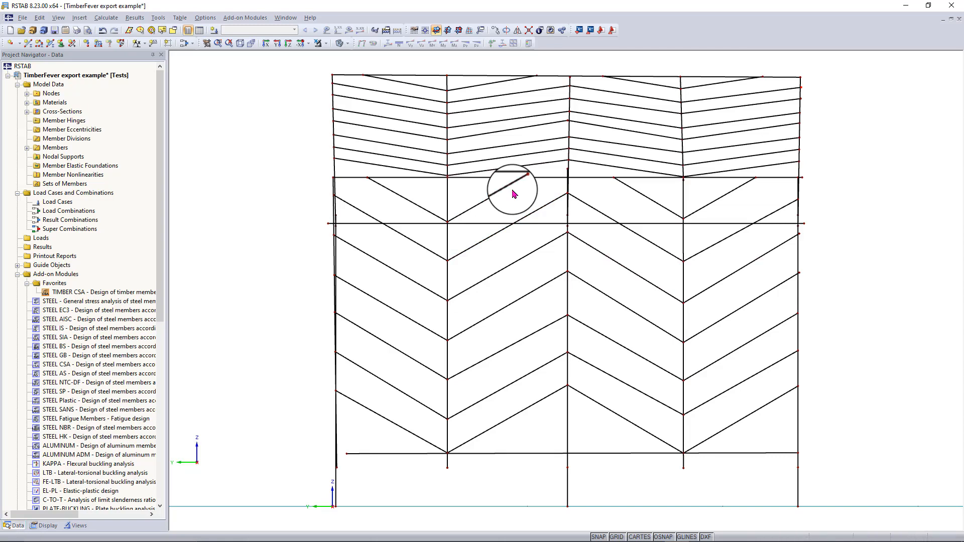
click(240, 44)
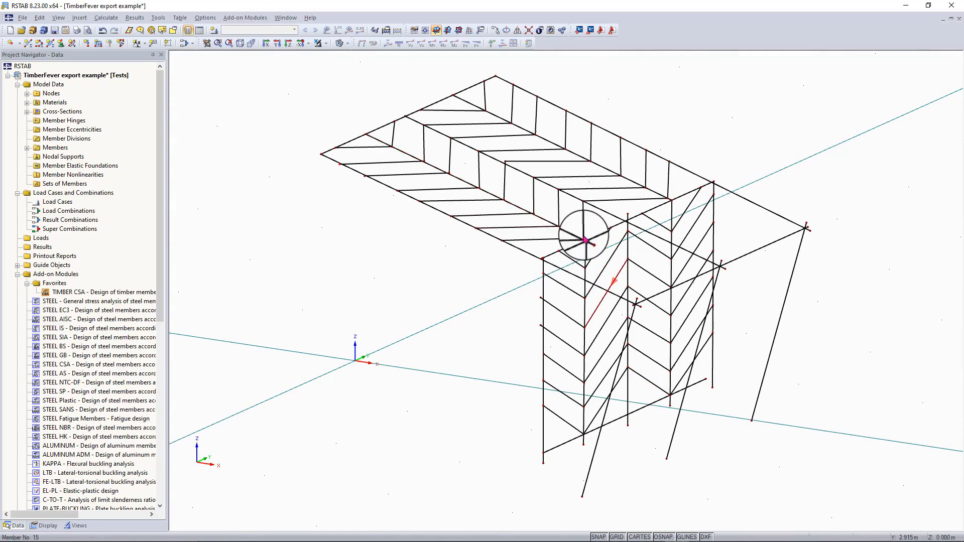
scroll(585, 240, up, 1)
scroll(584, 238, up, 1)
scroll(583, 237, down, 1)
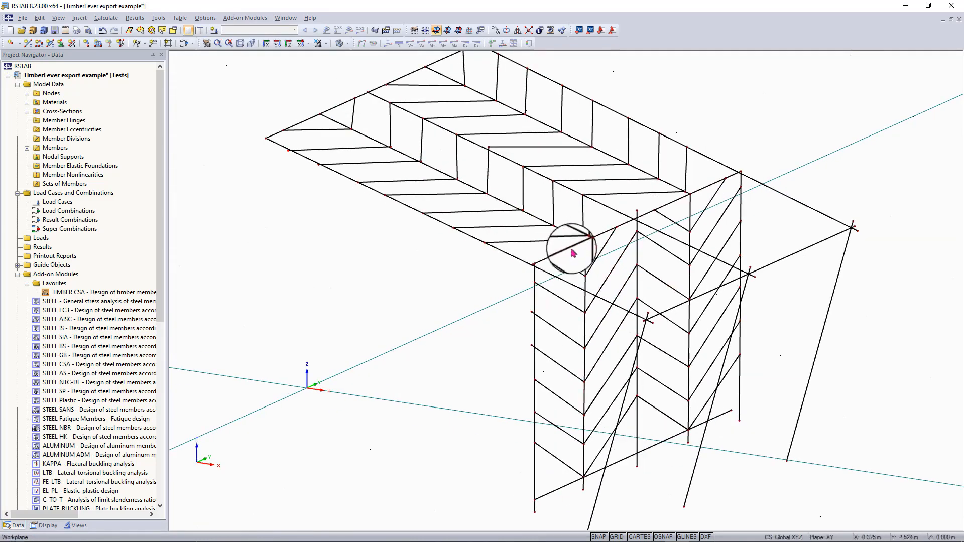
scroll(500, 333, down, 1)
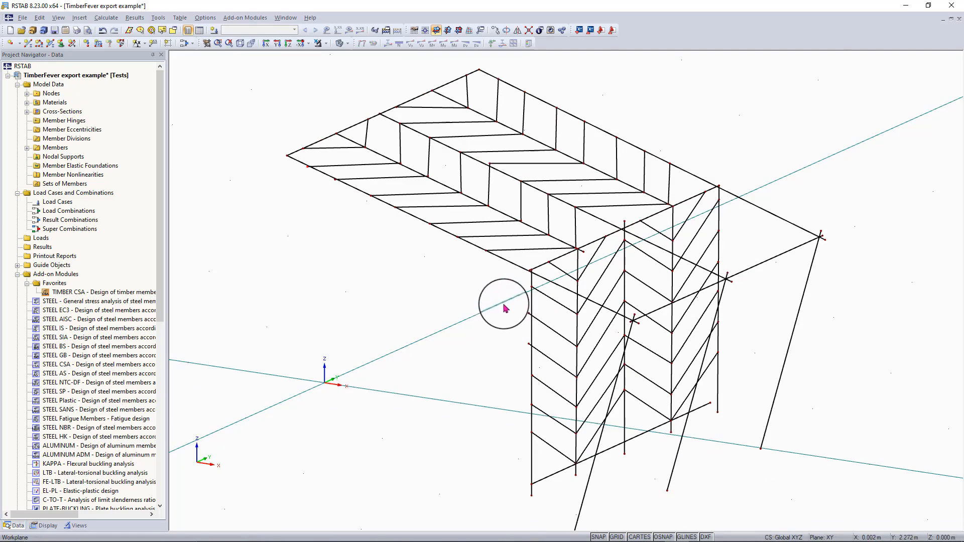
ctrl+middle_drag(501, 301, 390, 290)
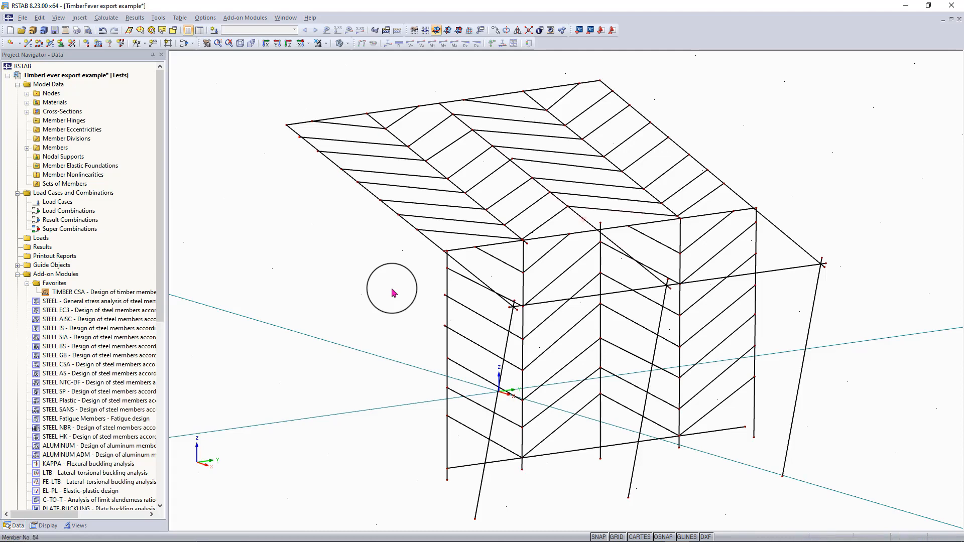
scroll(393, 292, down, 1)
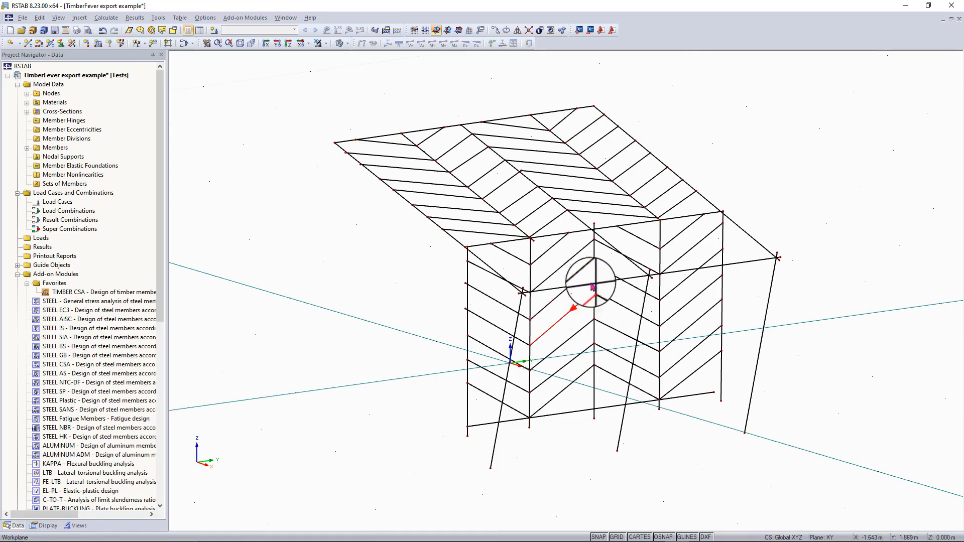
ctrl+middle_drag(671, 302, 517, 286)
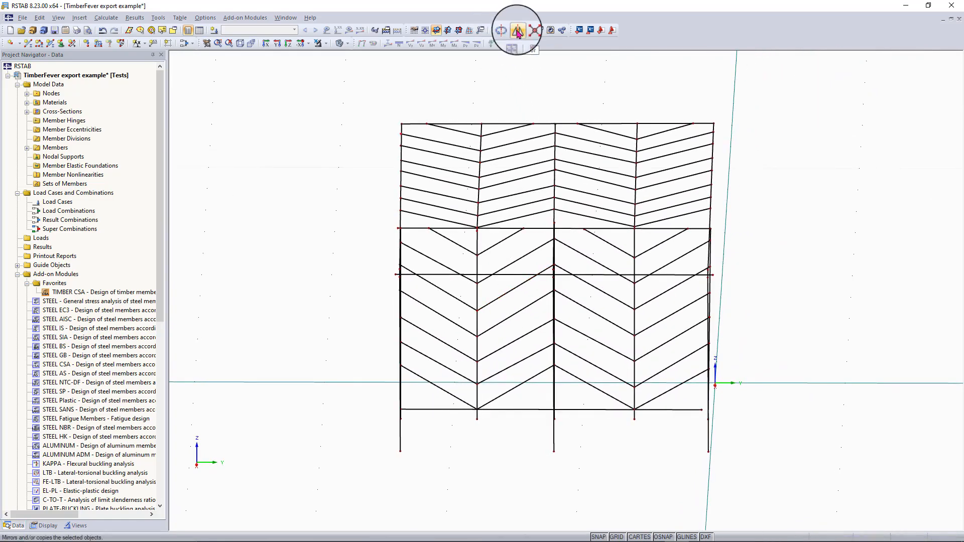
click(496, 31)
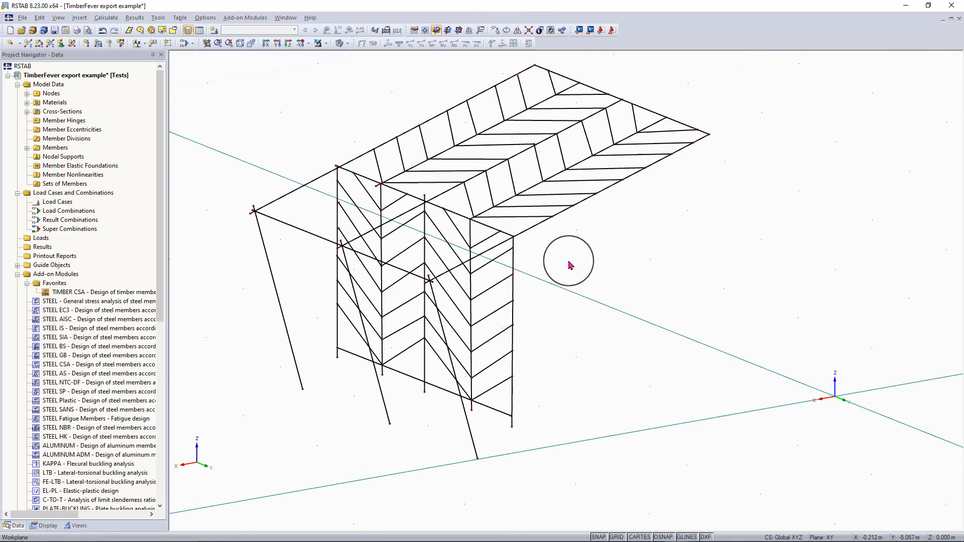
Show the model in the reverse X-direction and delete all members except the end bay farthest from the origin
click(309, 45)
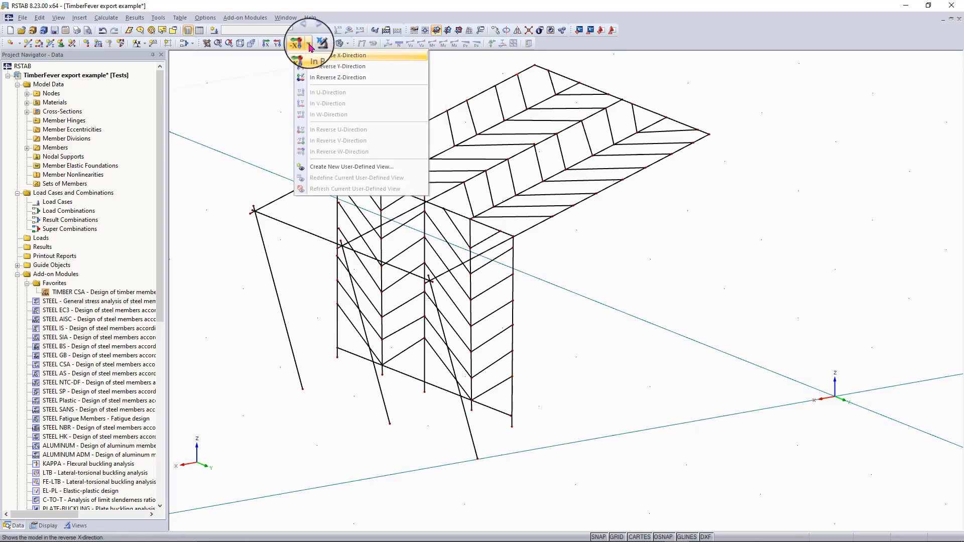
click(319, 55)
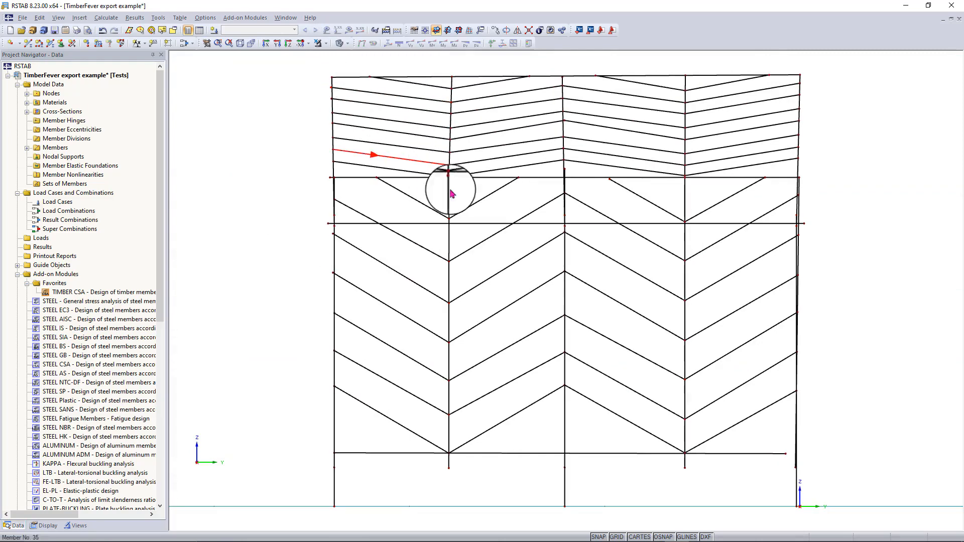
scroll(559, 288, down, 5)
scroll(559, 288, up, 3)
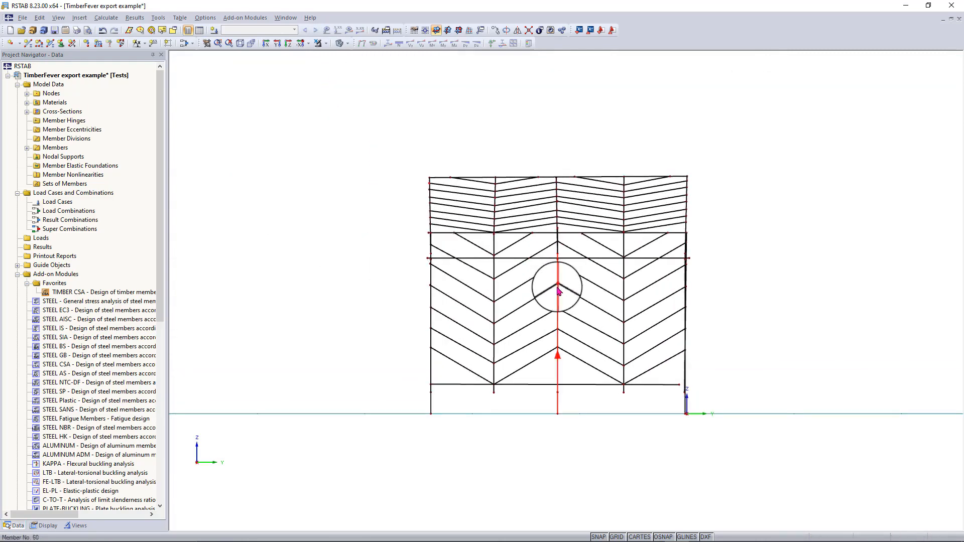
scroll(716, 282, up, 3)
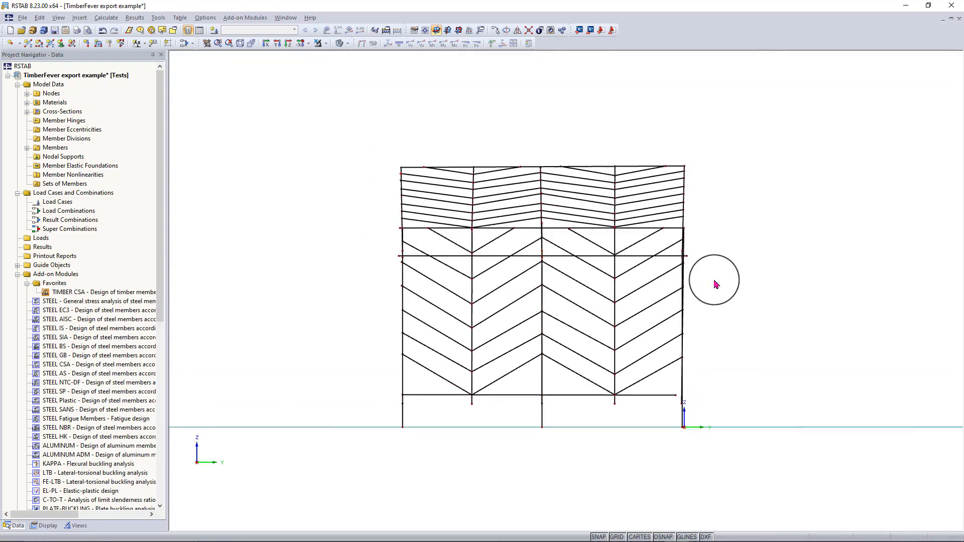
drag(707, 117, 431, 463)
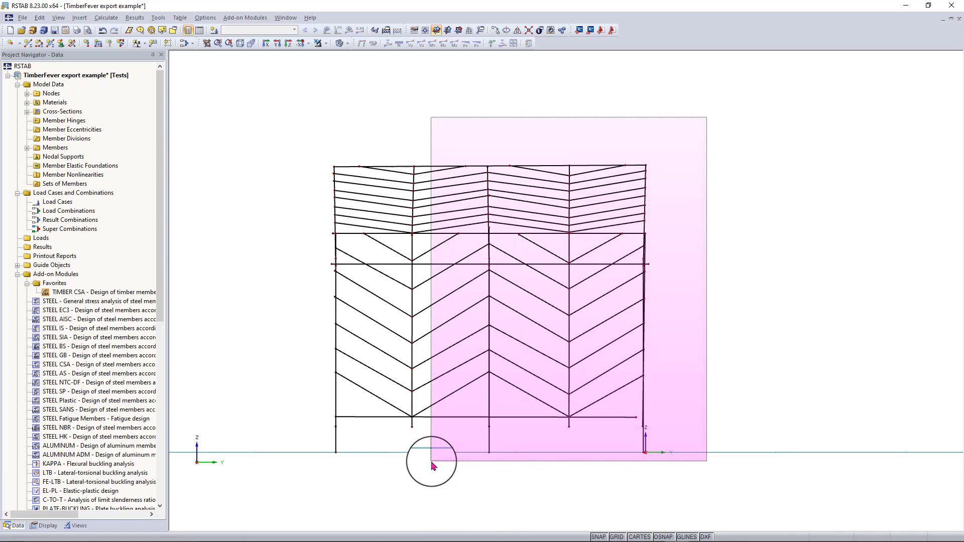
drag(431, 463, 432, 463)
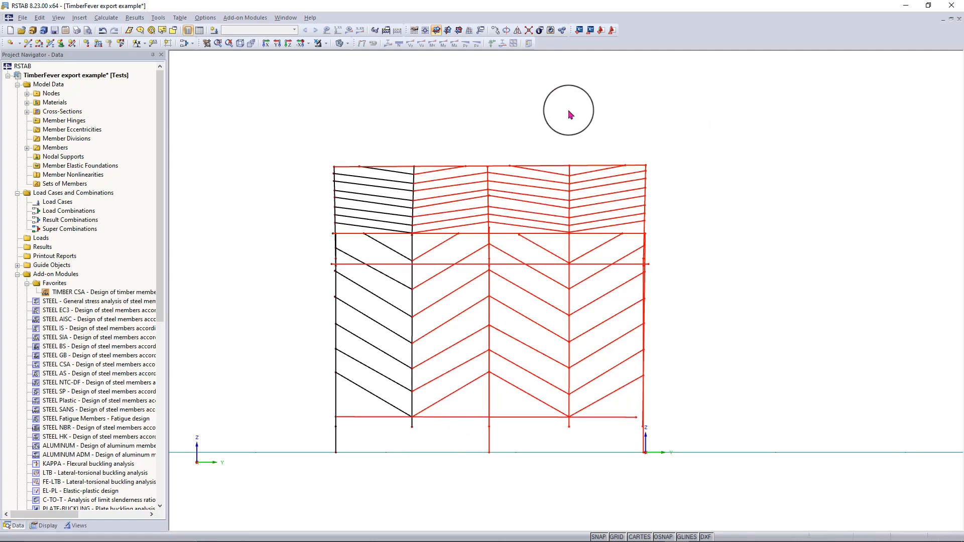
key(Delete)
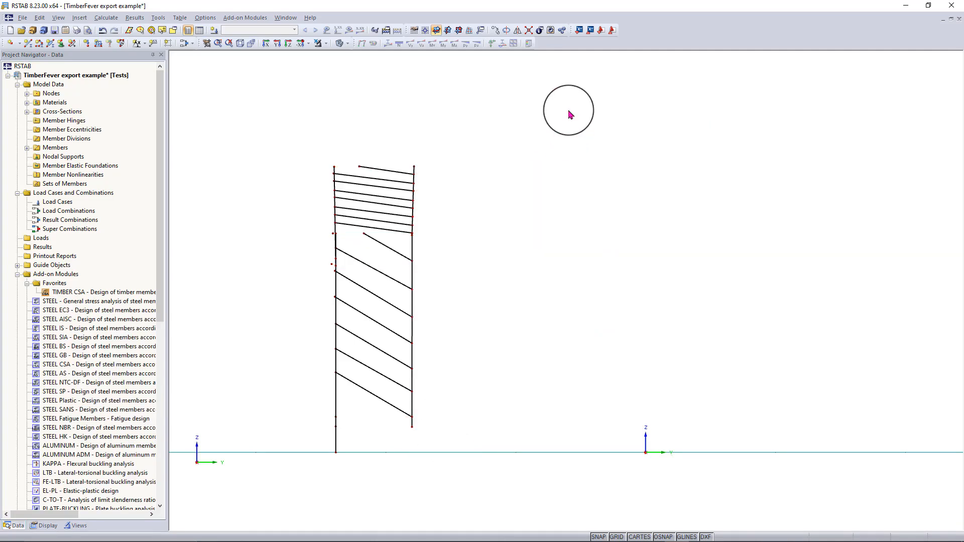
Add a beam member with cross-section 1, Steel S 235 and no hinges between the top nodes of the bay's two wall posts
ctrl+middle_drag(540, 224, 410, 302)
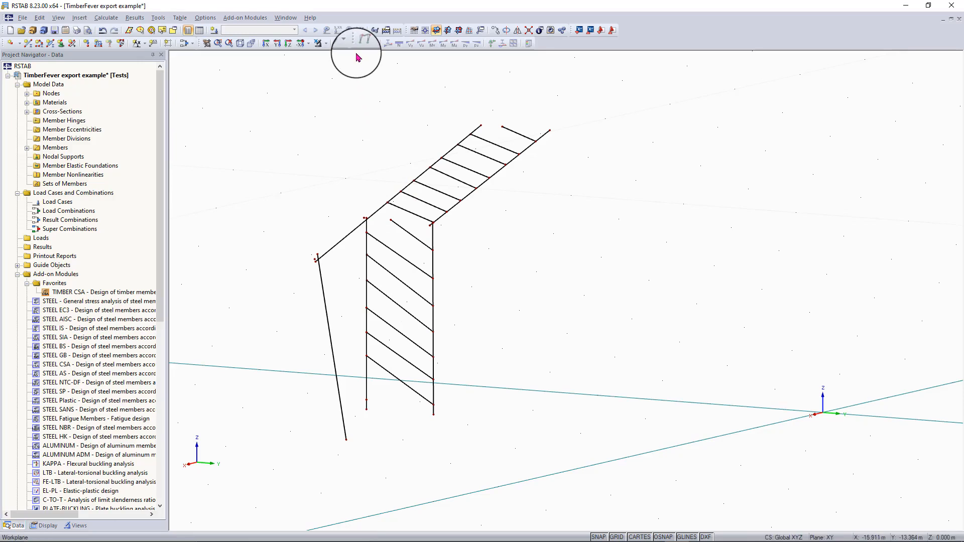
scroll(380, 225, up, 3)
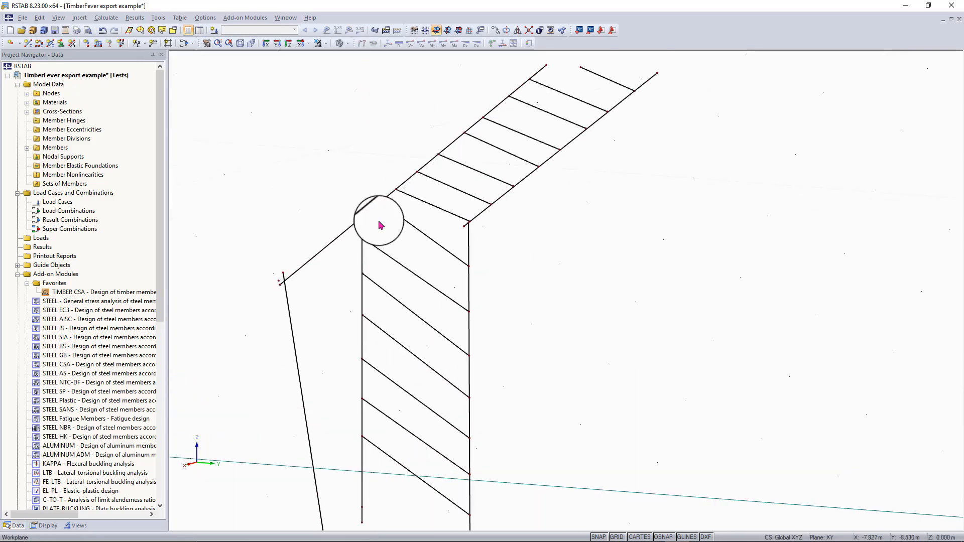
scroll(381, 225, down, 1)
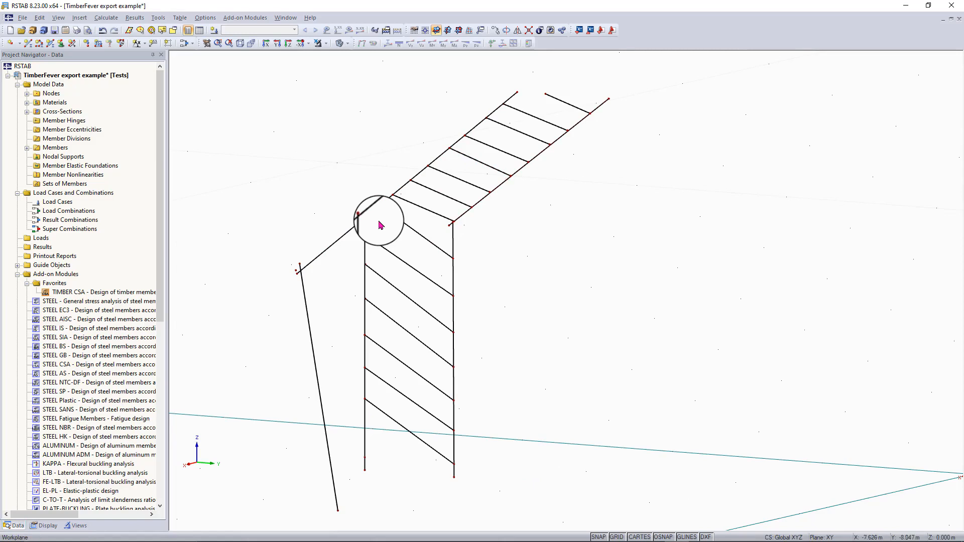
scroll(380, 225, down, 1)
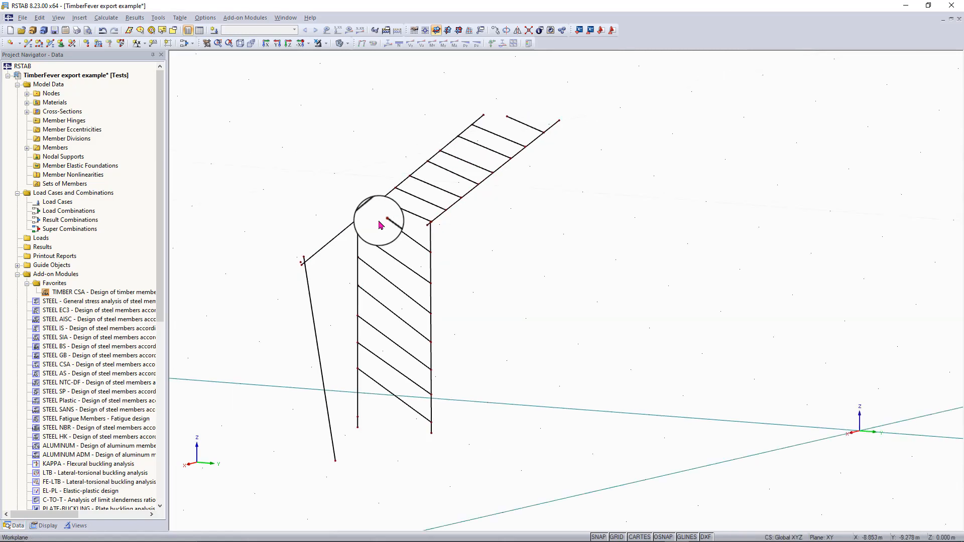
click(29, 45)
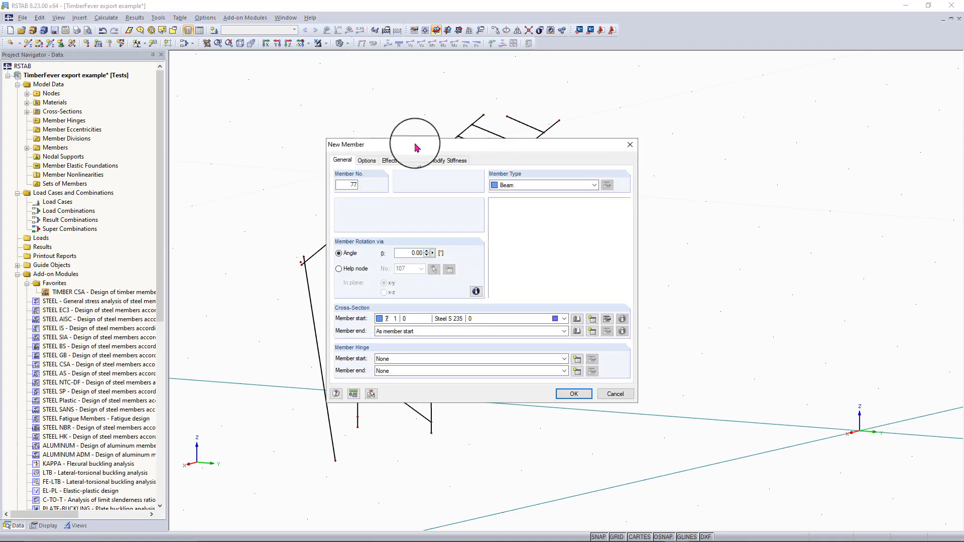
mouse_move(416, 147)
mouse_down()
mouse_move(430, 150)
mouse_move(384, 146)
mouse_move(399, 146)
mouse_up()
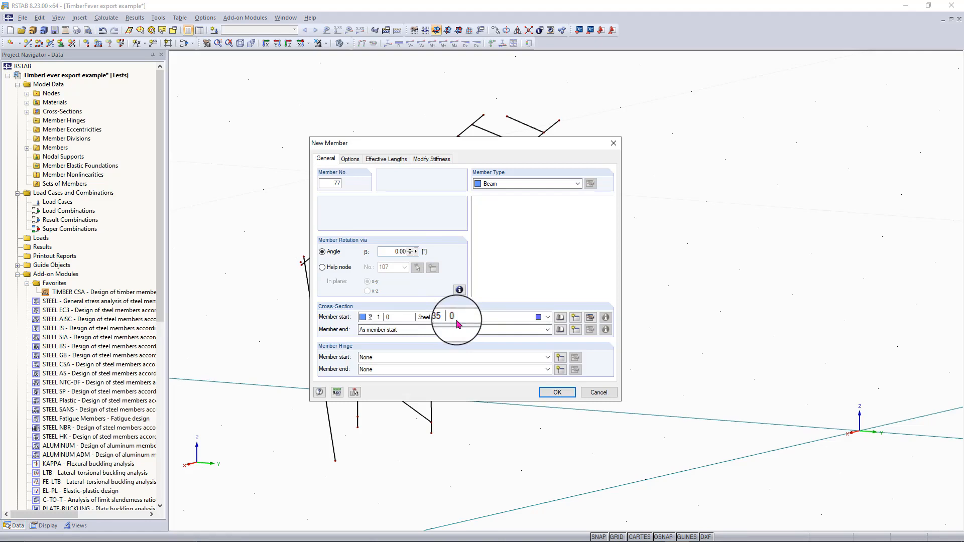
click(569, 397)
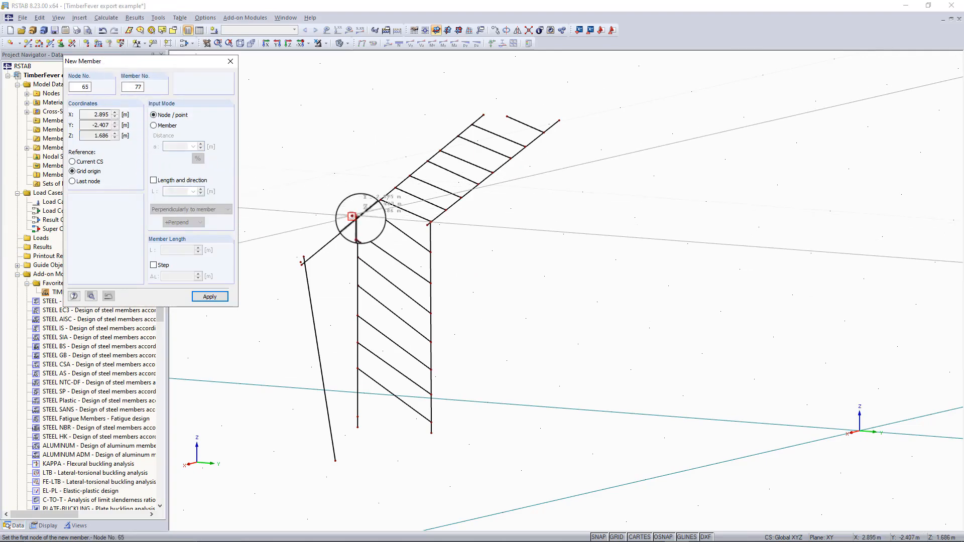
scroll(359, 213, up, 3)
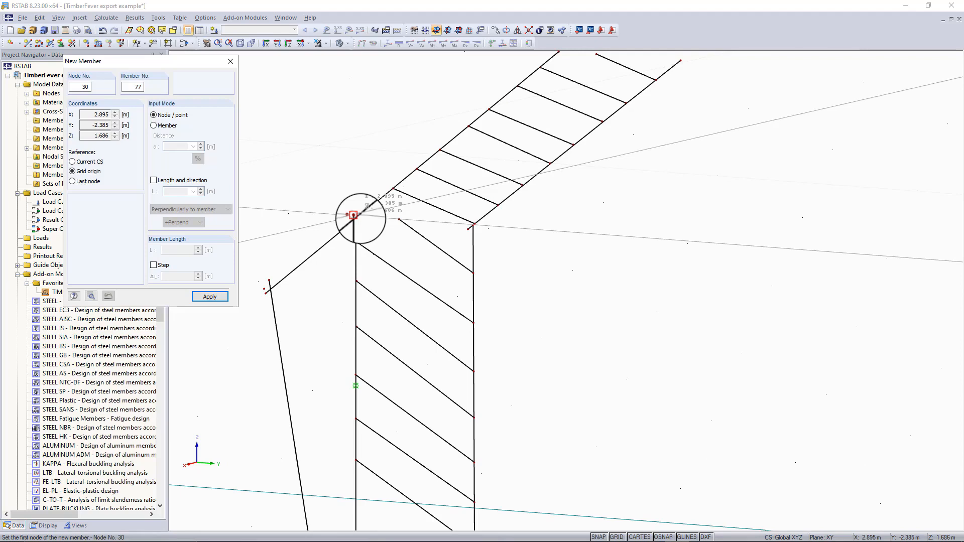
scroll(353, 215, up, 1)
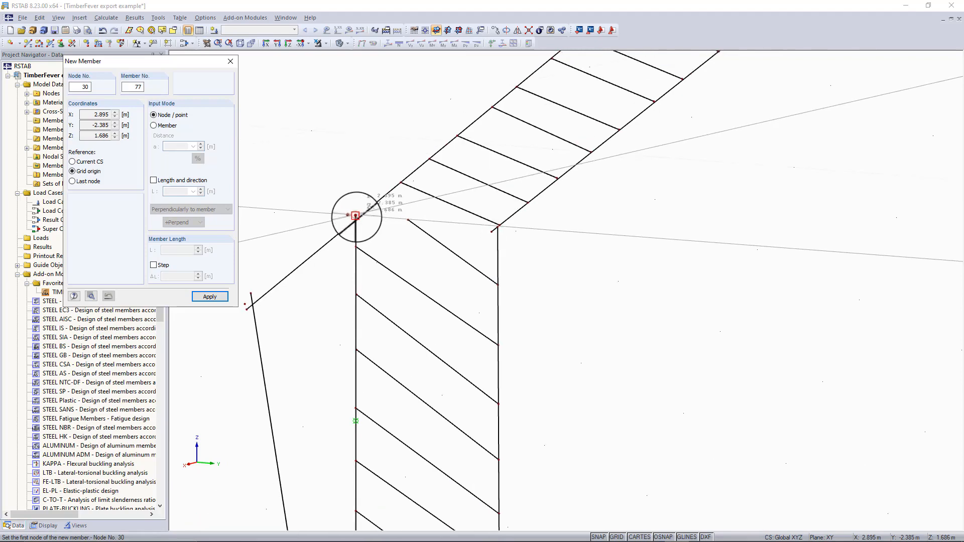
click(356, 216)
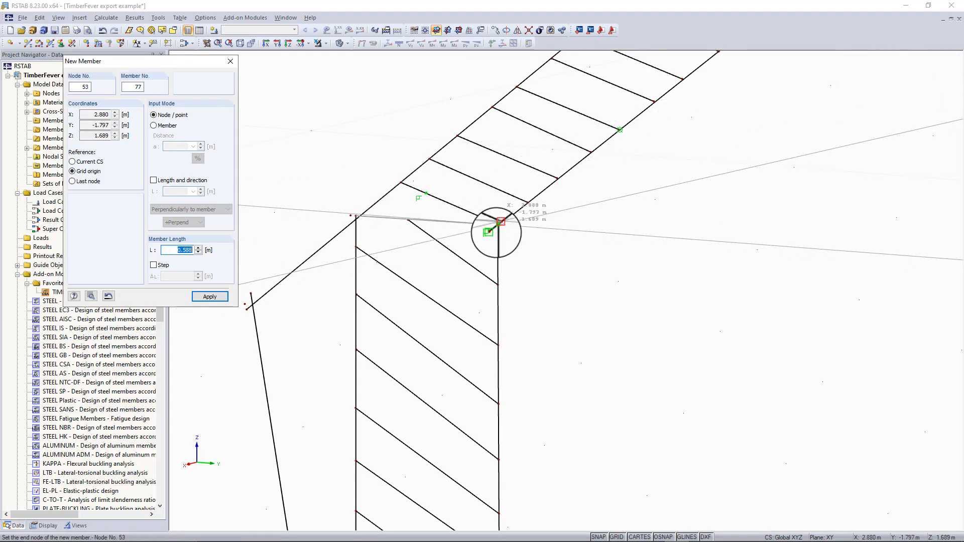
click(498, 224)
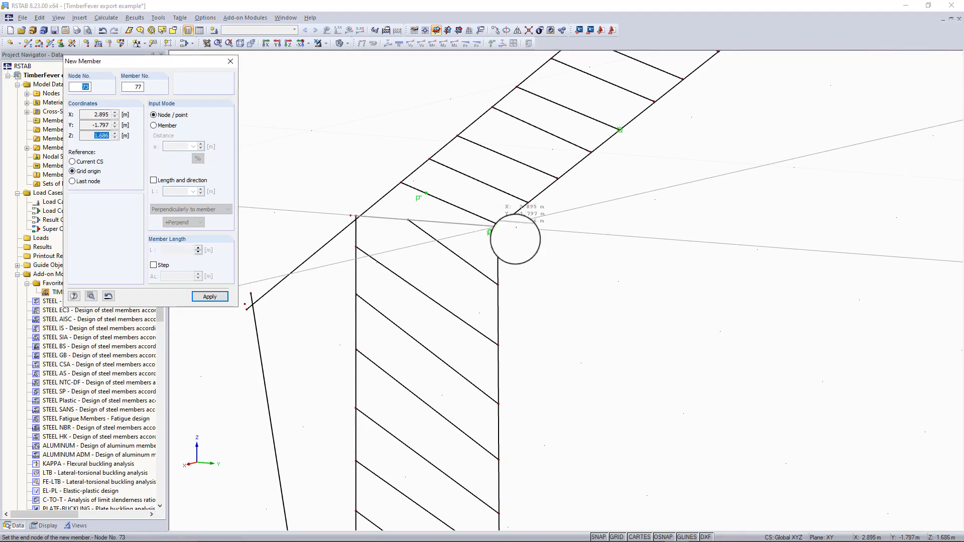
Add a member between the free upper end nodes of the two roof members and leave the member command
ctrl+middle_drag(559, 253, 621, 409)
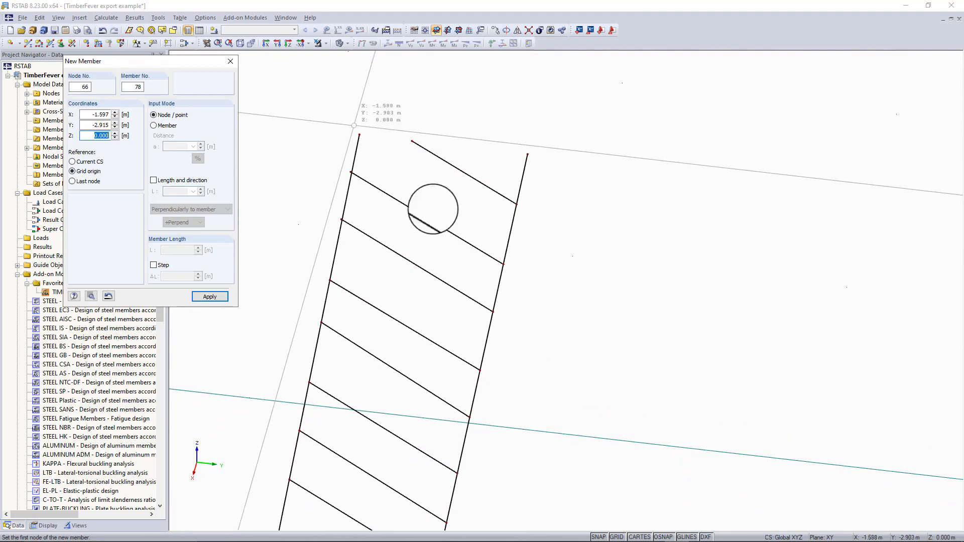
click(368, 138)
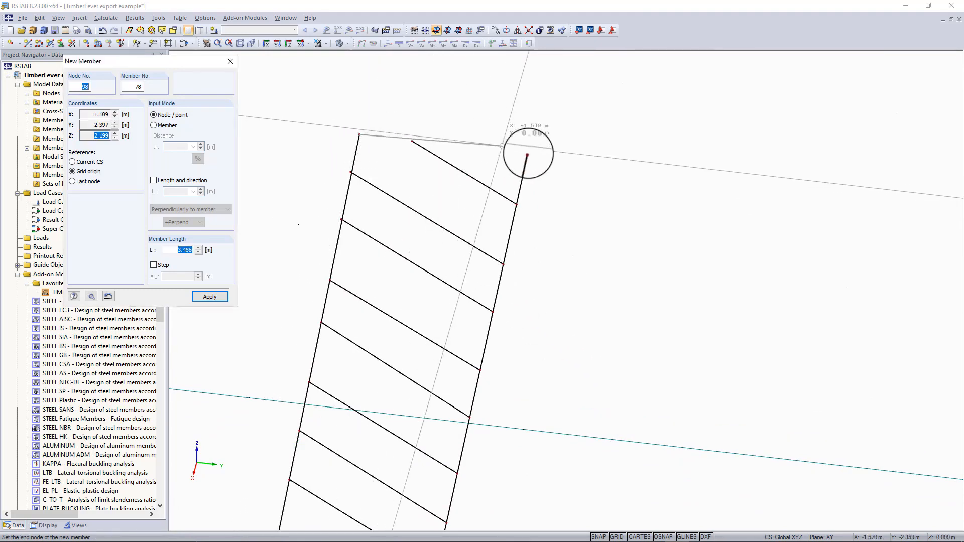
click(528, 153)
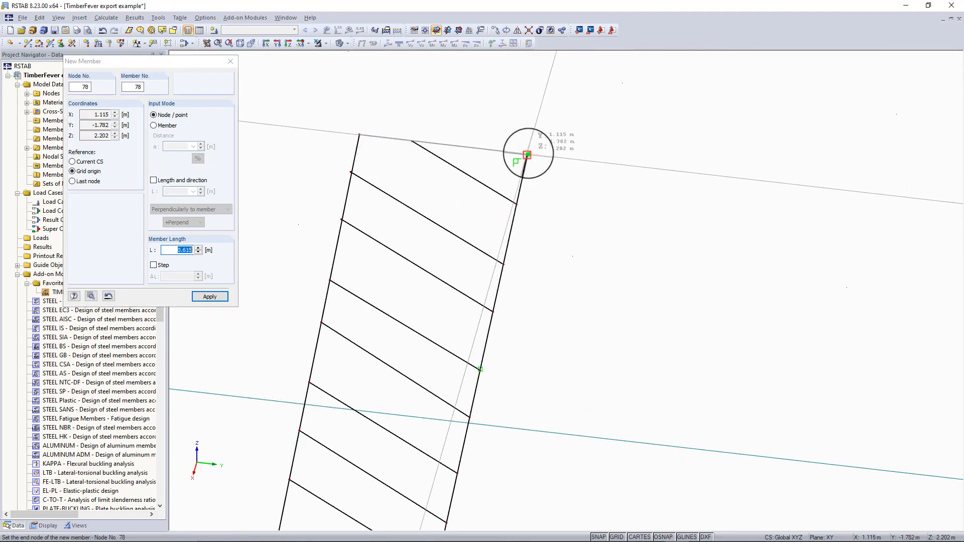
scroll(525, 201, down, 2)
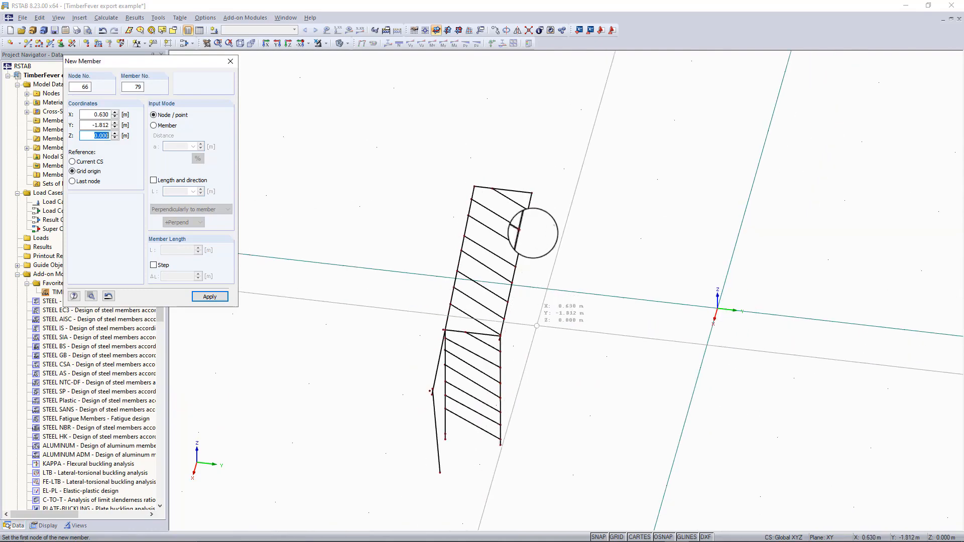
ctrl+middle_drag(524, 257, 418, 215)
scroll(369, 267, up, 4)
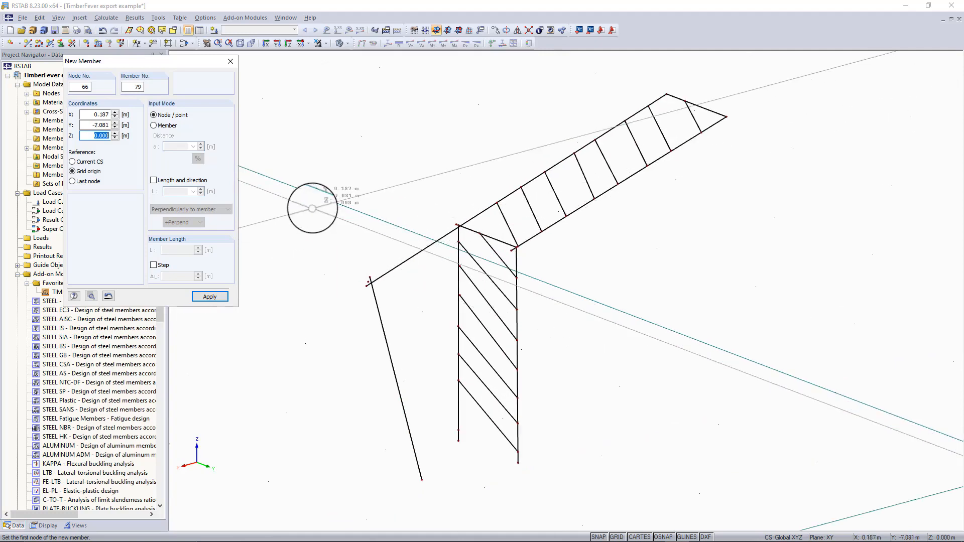
key(Escape)
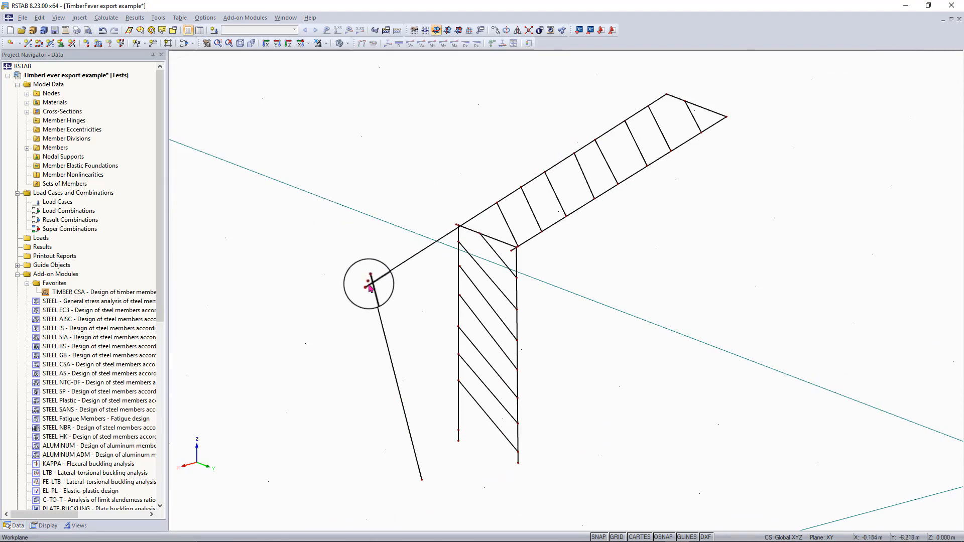
Delete the infill members between the two roof members, keeping only the lowest one
scroll(369, 287, up, 2)
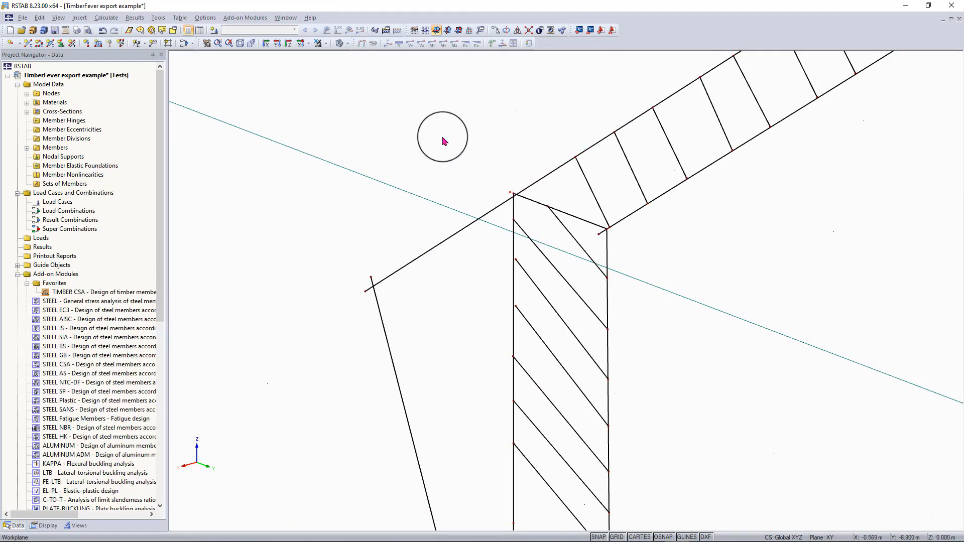
scroll(680, 224, down, 1)
middle_drag(691, 224, 569, 311)
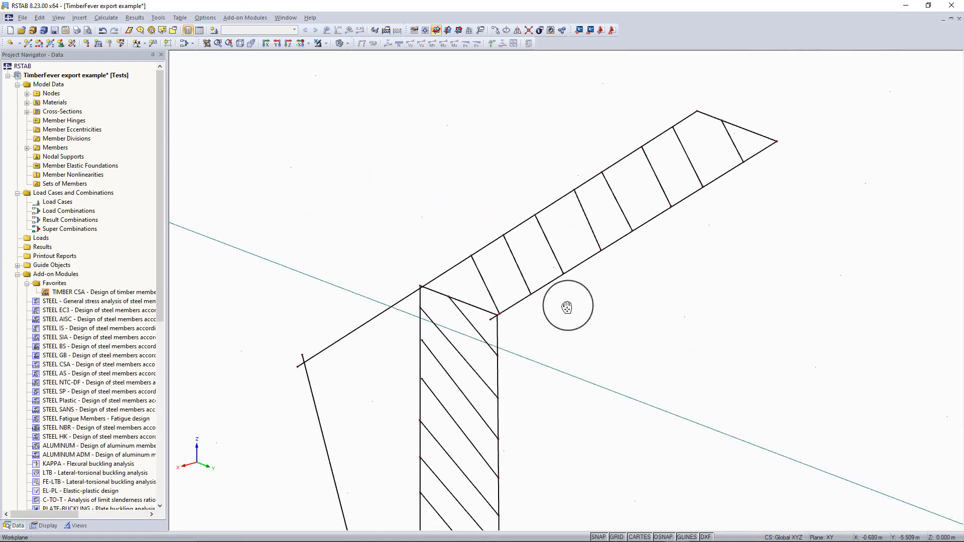
ctrl+middle_drag(616, 288, 813, 346)
right_click(814, 346)
click(713, 259)
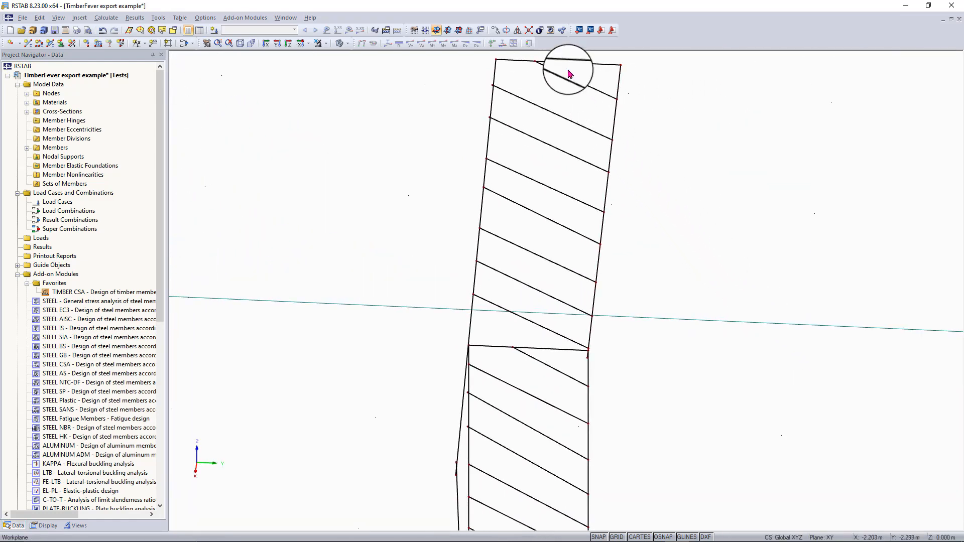
drag(568, 68, 532, 310)
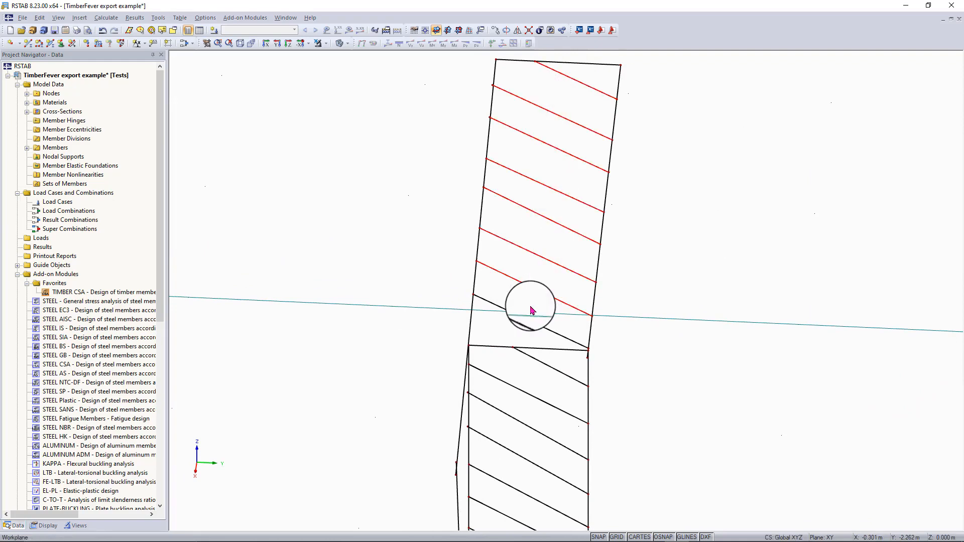
mouse_move(532, 310)
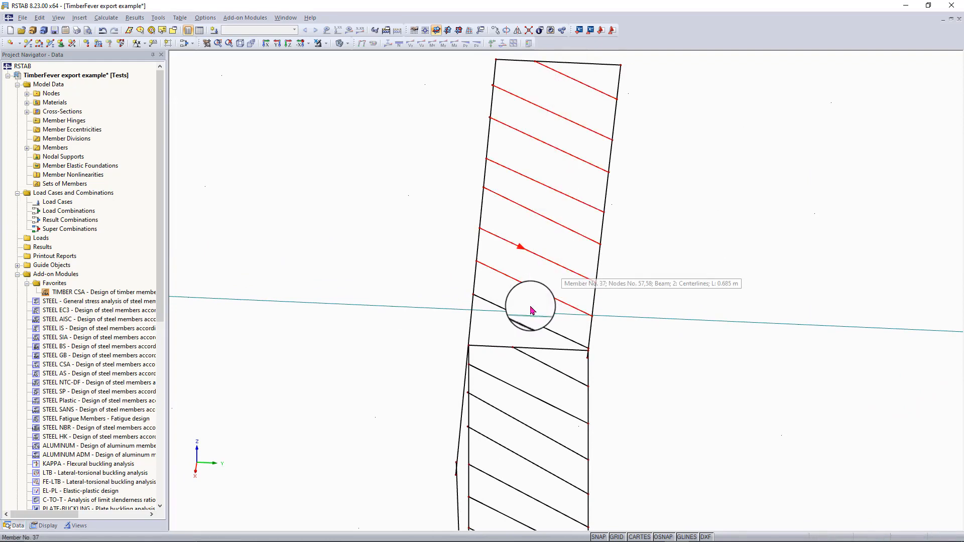
key(Delete)
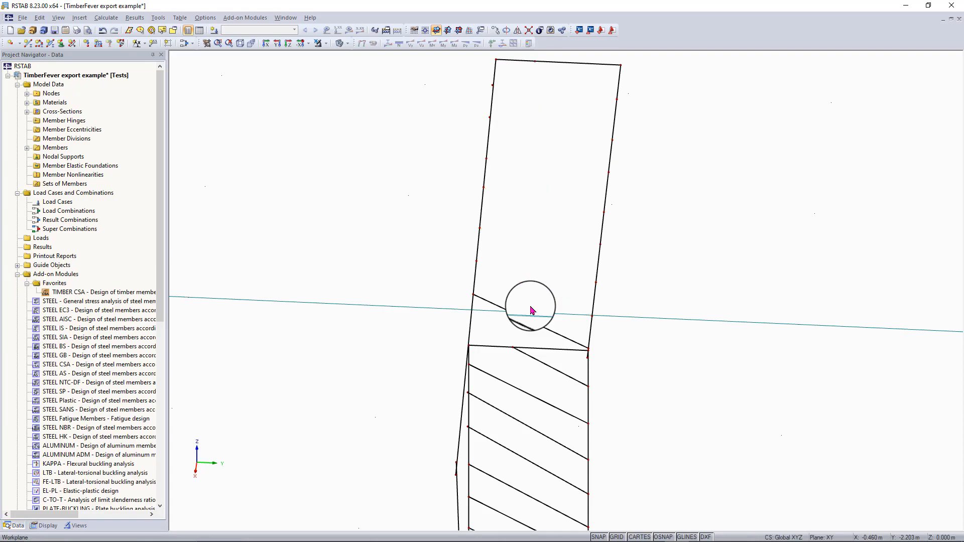
Undo the deletion of the roof infill members and redo it
middle_drag(532, 303, 608, 188)
scroll(620, 172, down, 1)
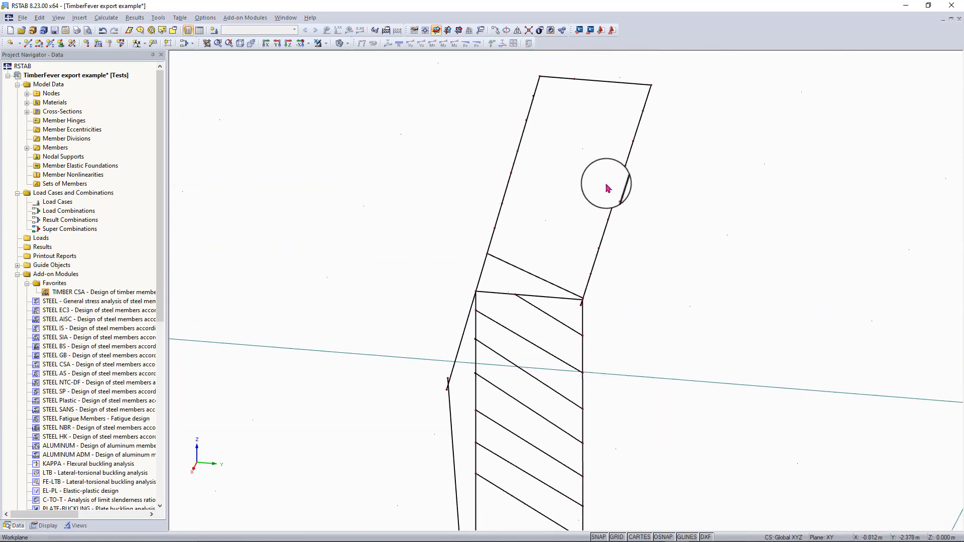
click(526, 274)
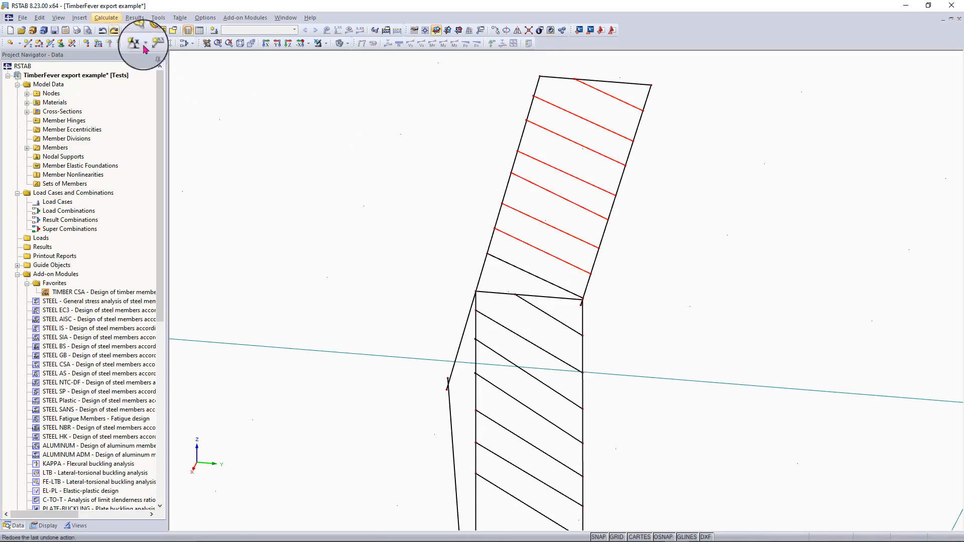
click(115, 32)
Delete the diagonal infill members between the two wall posts, keeping only the lowest diagonal
ctrl+middle_drag(470, 163, 669, 201)
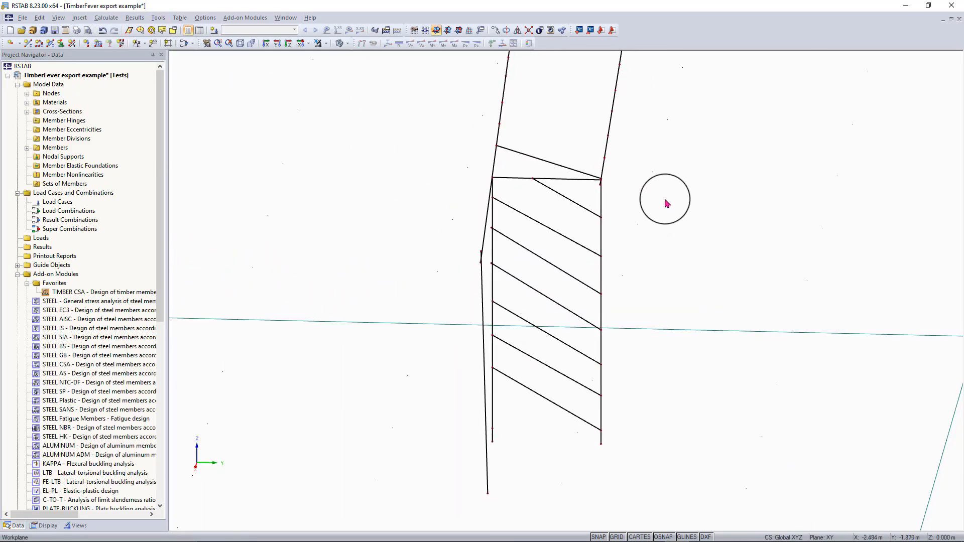
drag(572, 190, 556, 378)
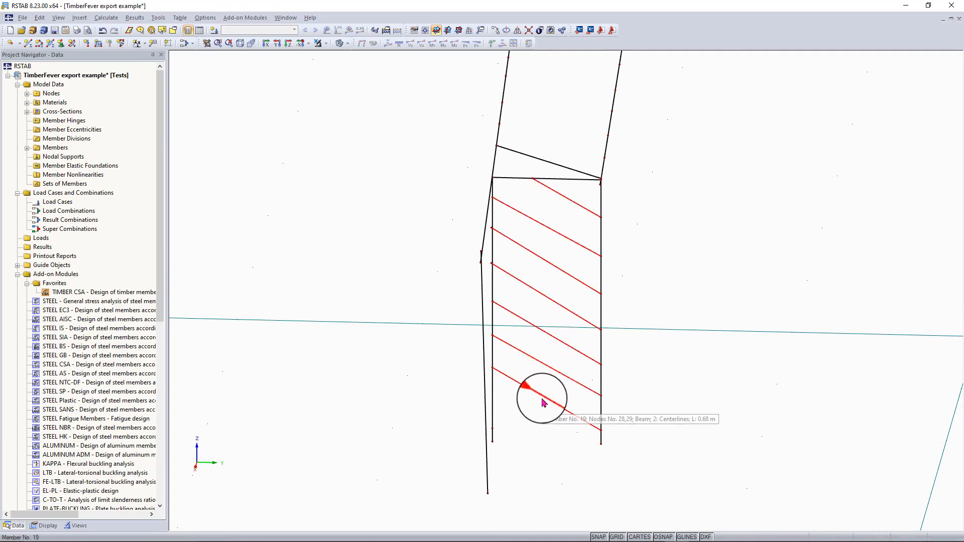
key(Delete)
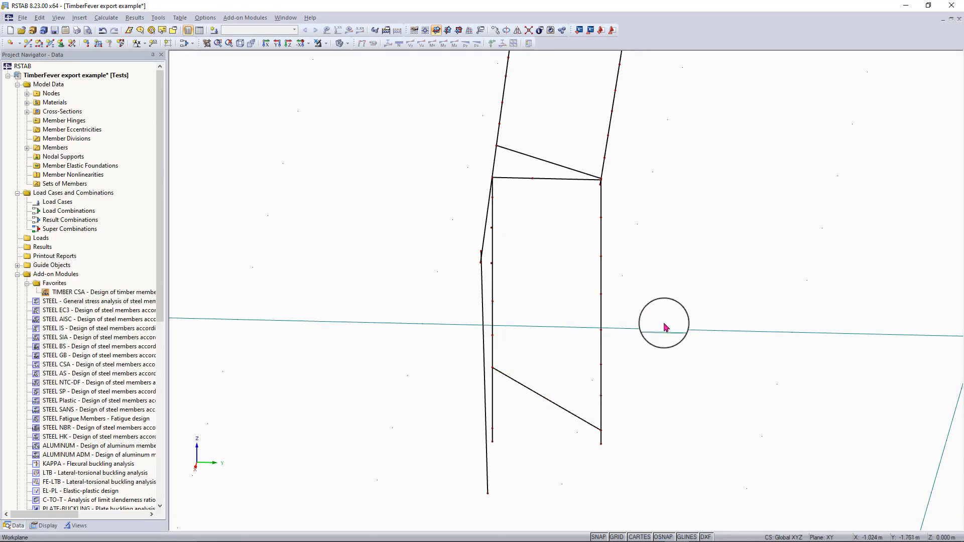
Delete the leftover intermediate nodes along both wall posts
ctrl+middle_drag(679, 216, 618, 202)
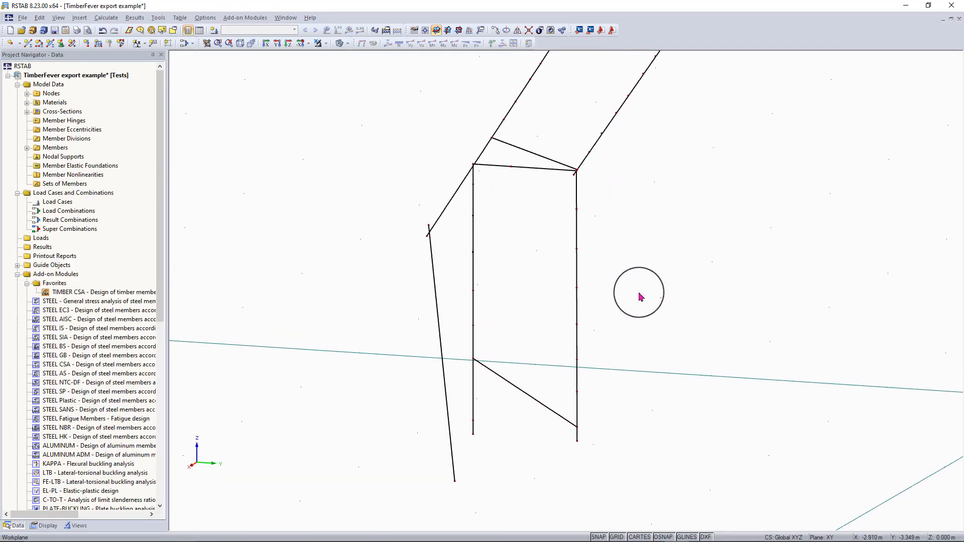
scroll(640, 297, up, 2)
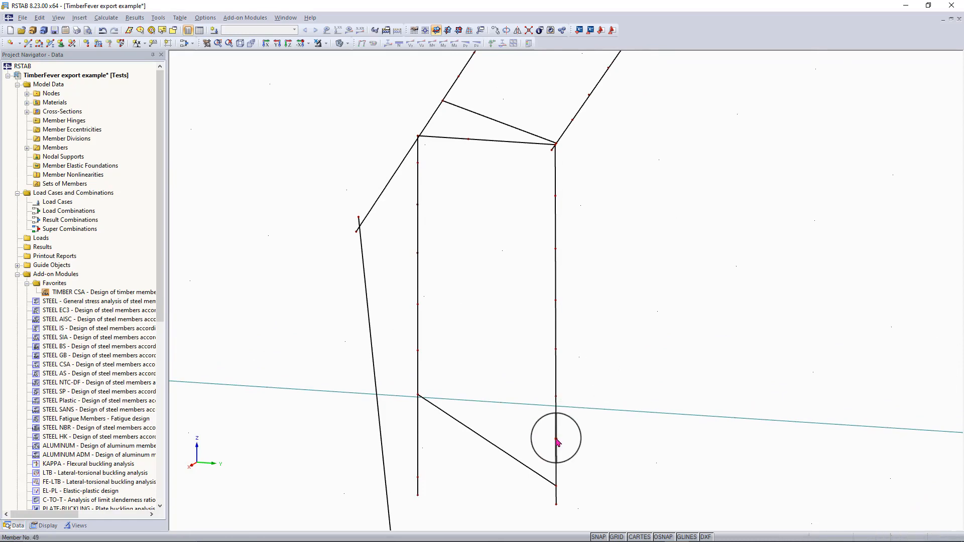
click(556, 441)
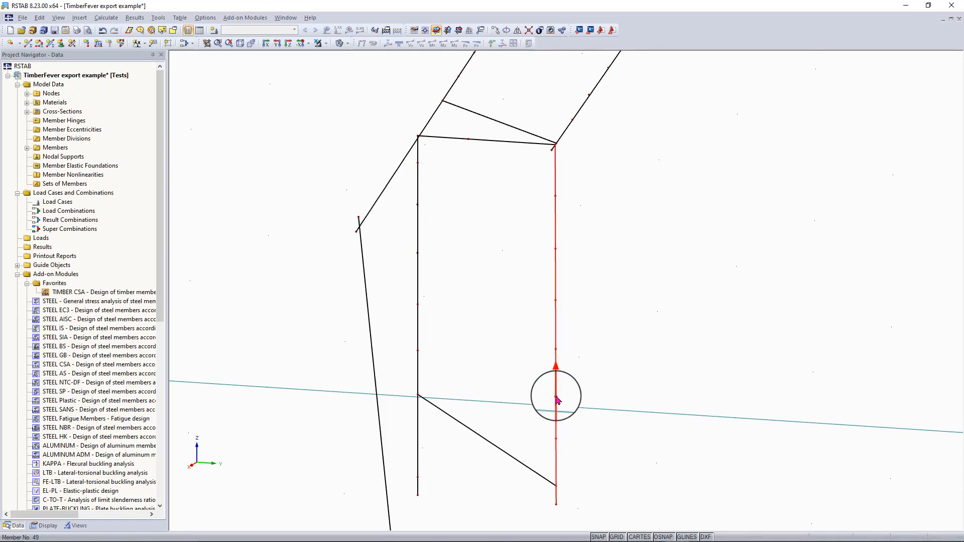
drag(550, 444, 578, 176)
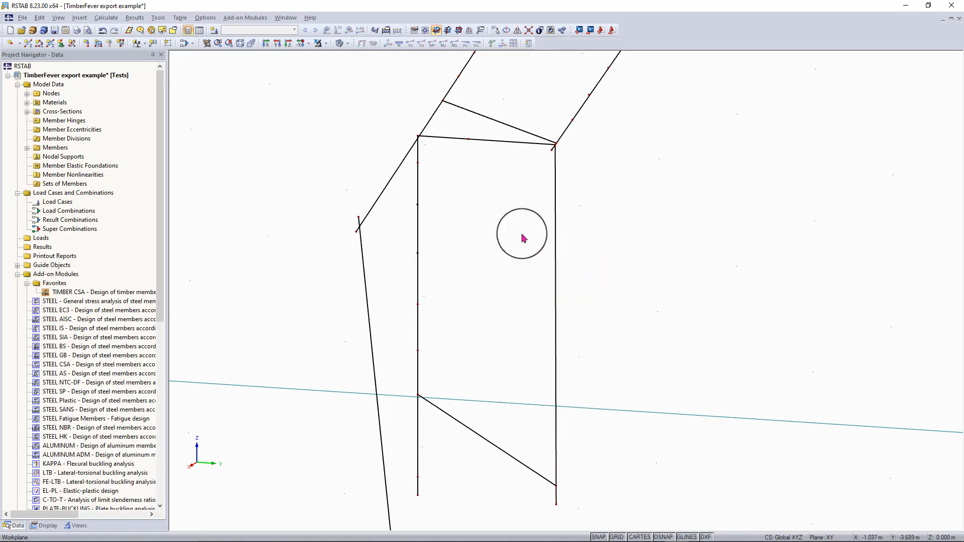
drag(405, 363, 449, 162)
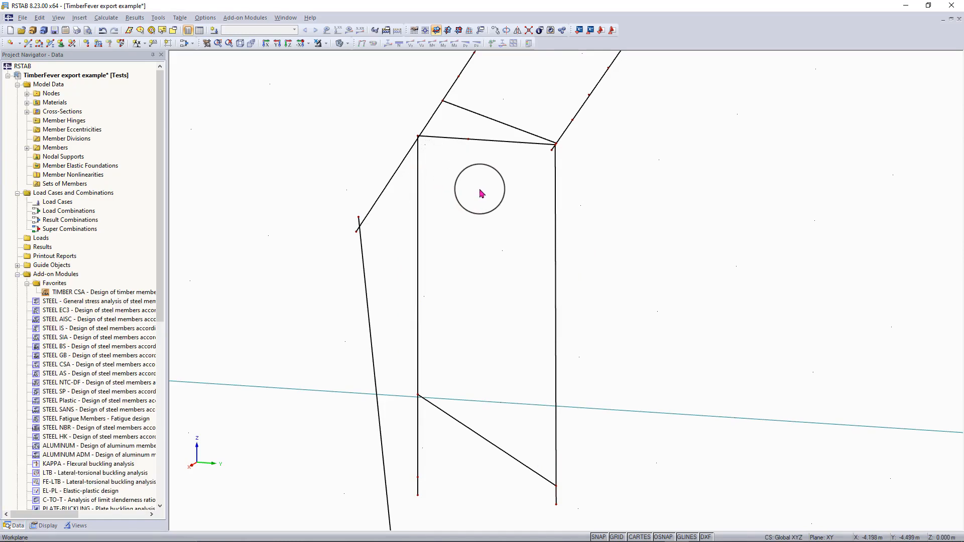
Delete the leftover intermediate nodes on the beam between the posts, both roof members and the upper end beam
middle_drag(480, 182, 481, 232)
scroll(469, 196, up, 3)
drag(464, 192, 482, 184)
middle_drag(503, 167, 572, 307)
drag(530, 364, 680, 127)
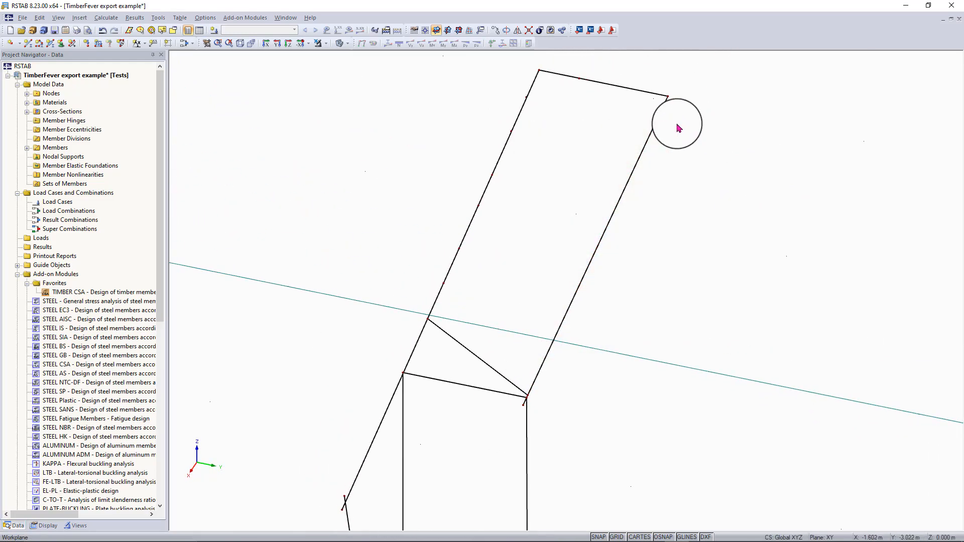
drag(424, 296, 606, 69)
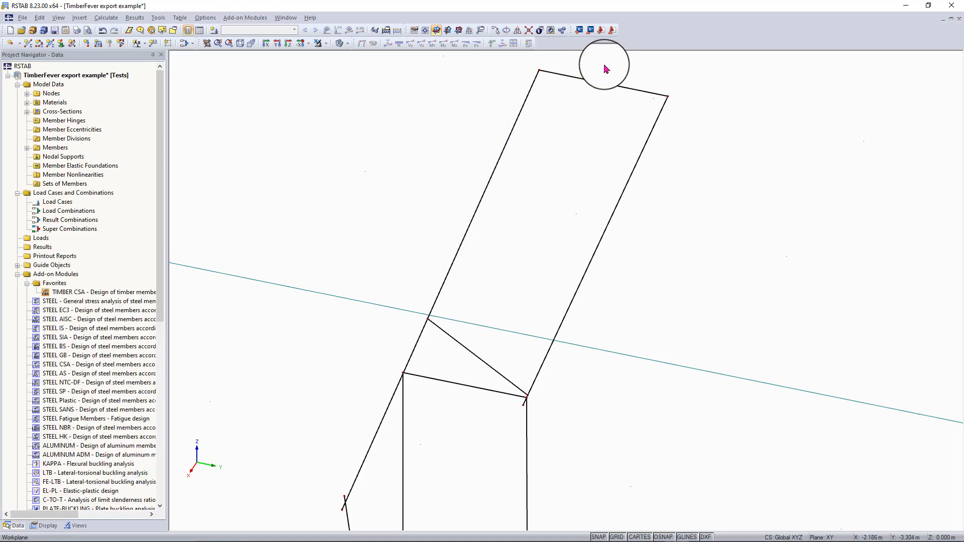
Shorten the longer roof member by moving its overhanging lower end to the top node of the wall post it crosses
scroll(606, 69, down, 1)
middle_drag(606, 69, 558, 169)
ctrl+middle_drag(479, 340, 603, 261)
right_click(708, 242)
click(688, 236)
scroll(678, 234, down, 1)
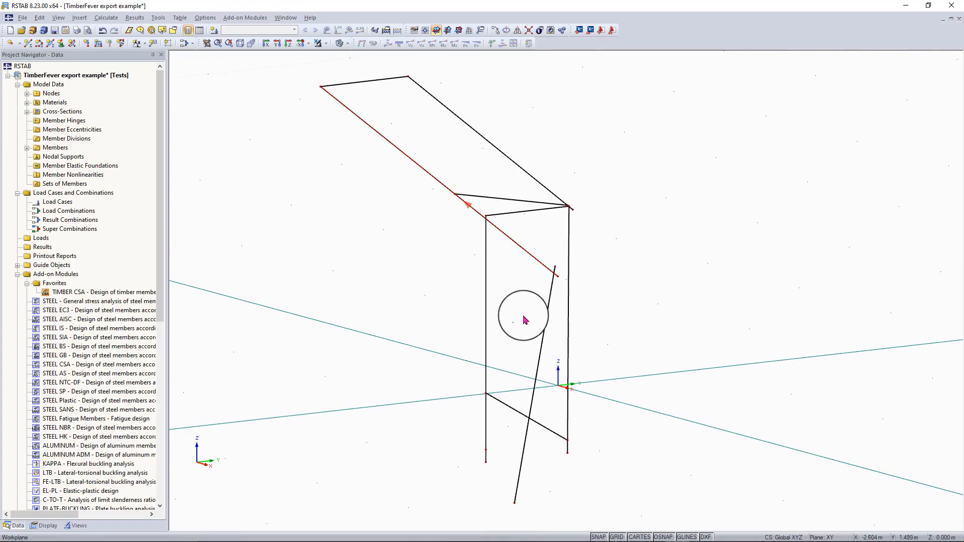
ctrl+middle_drag(598, 217, 553, 220)
right_click(553, 219)
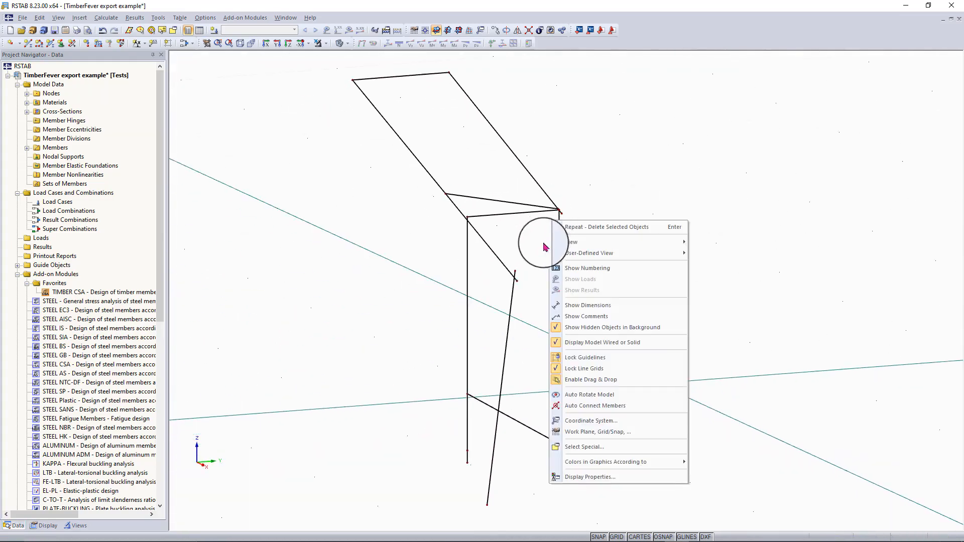
click(537, 274)
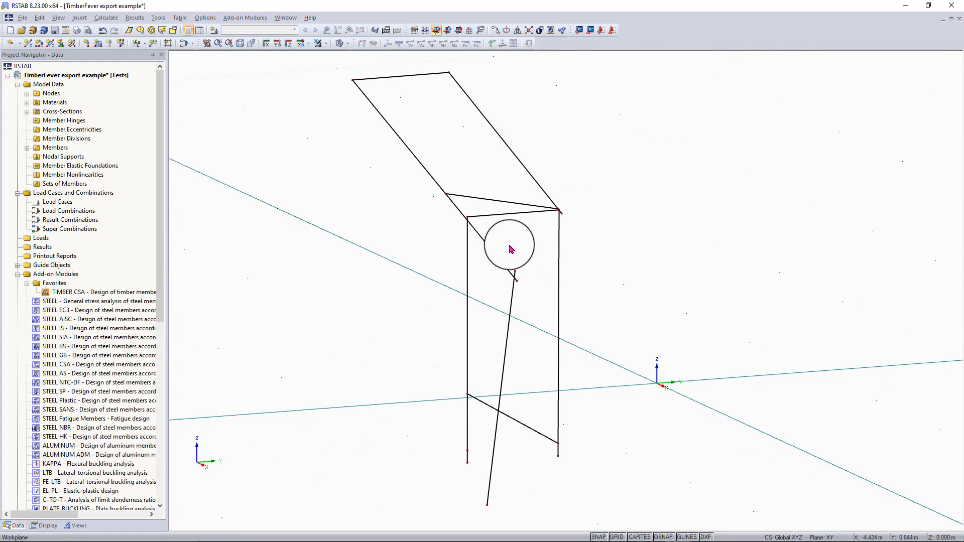
scroll(467, 220, up, 3)
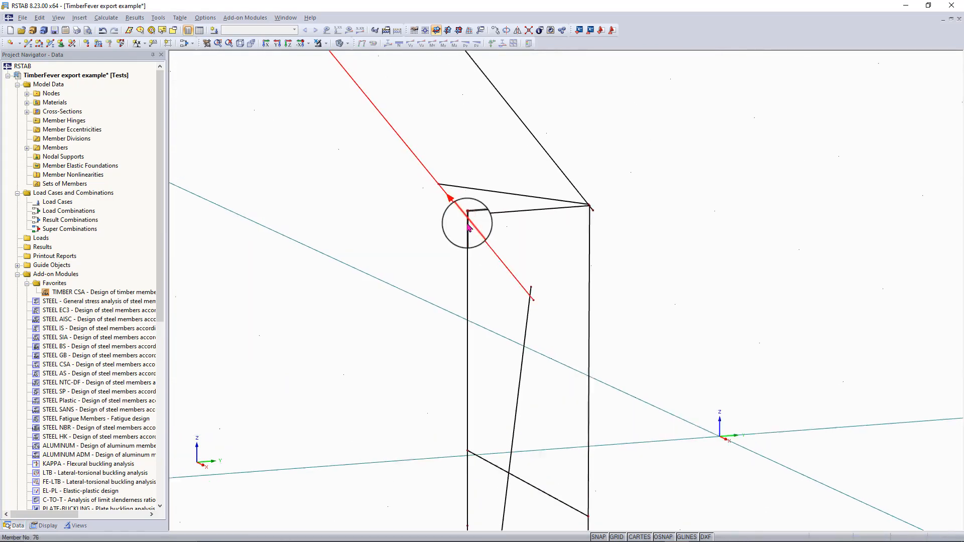
mouse_move(512, 275)
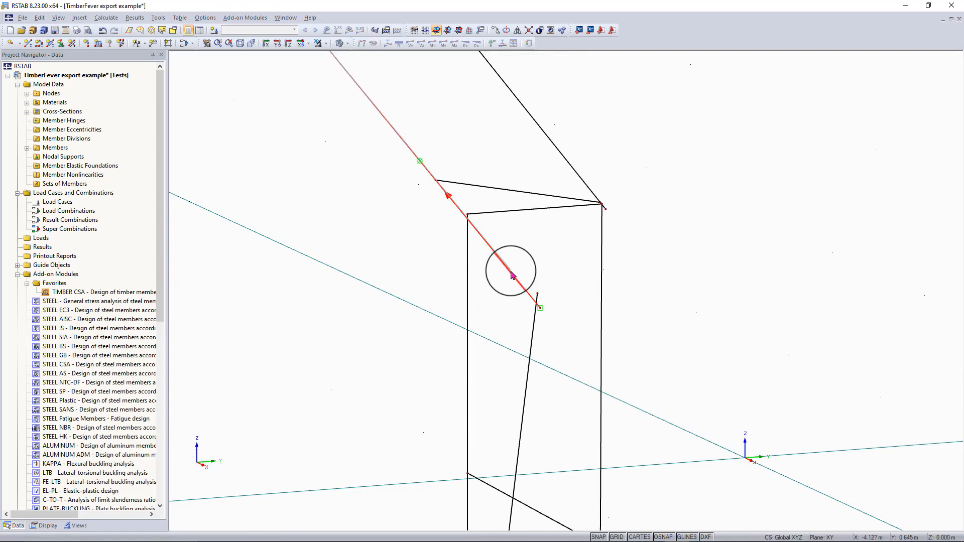
click(468, 215)
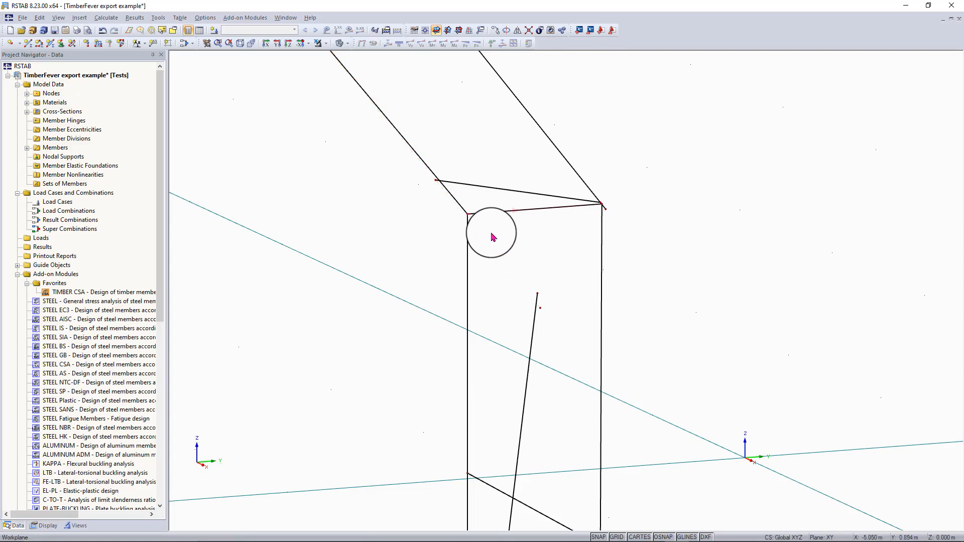
scroll(491, 234, down, 1)
scroll(492, 237, down, 3)
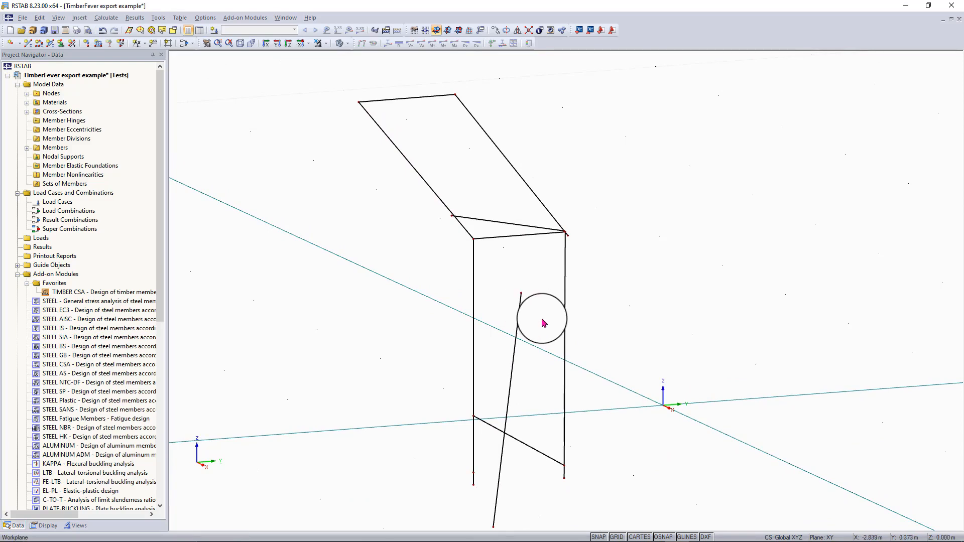
Add a beam member from the top node of the wall post to the upper end of the separate inclined post
ctrl+middle_drag(546, 320, 398, 274)
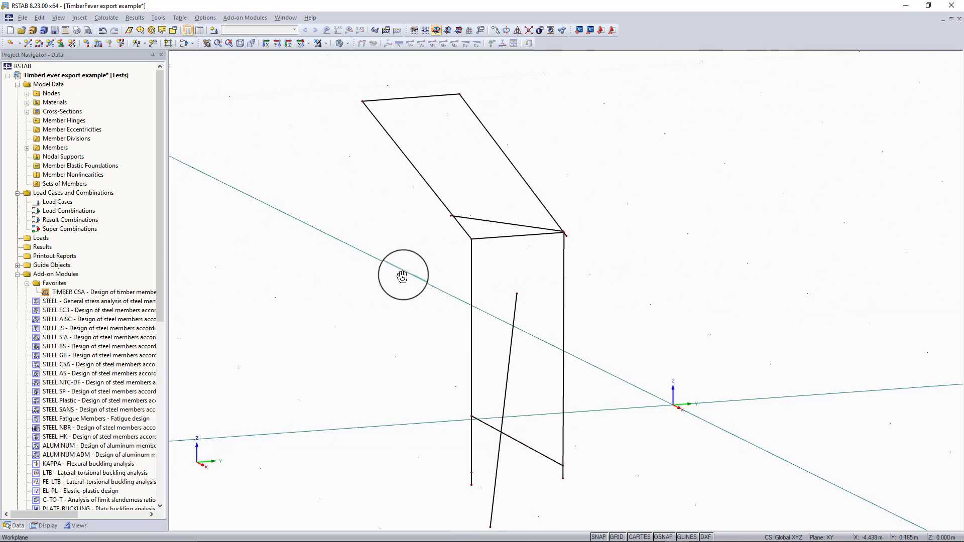
click(29, 46)
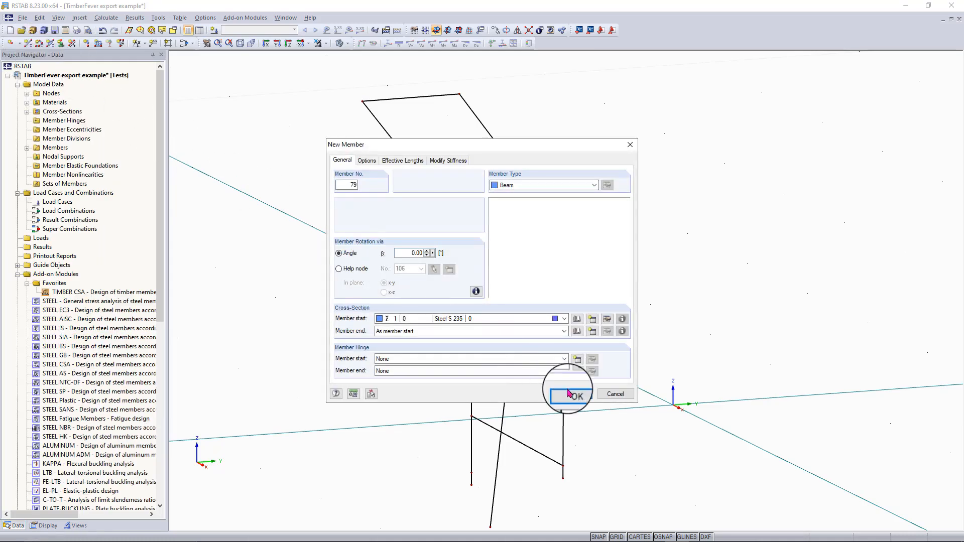
click(572, 396)
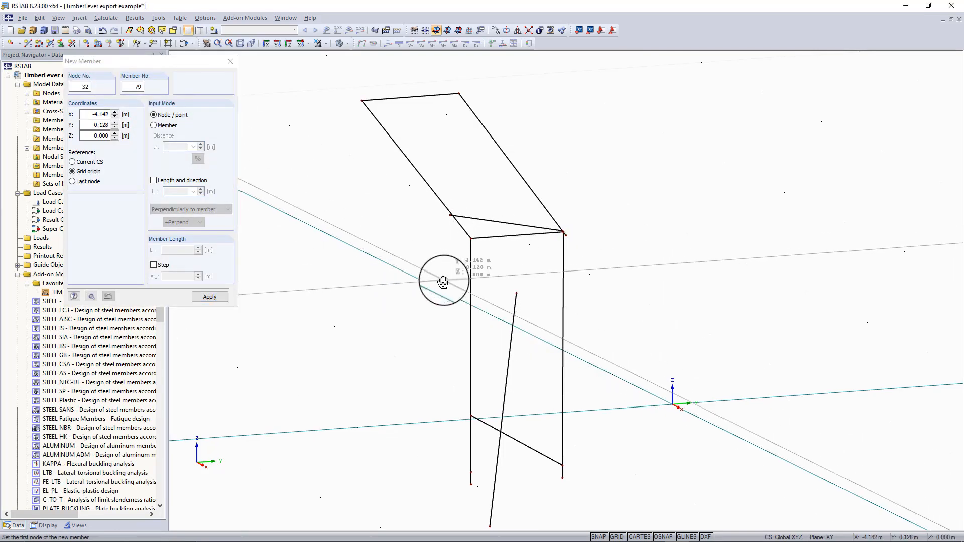
ctrl+middle_drag(442, 283, 443, 282)
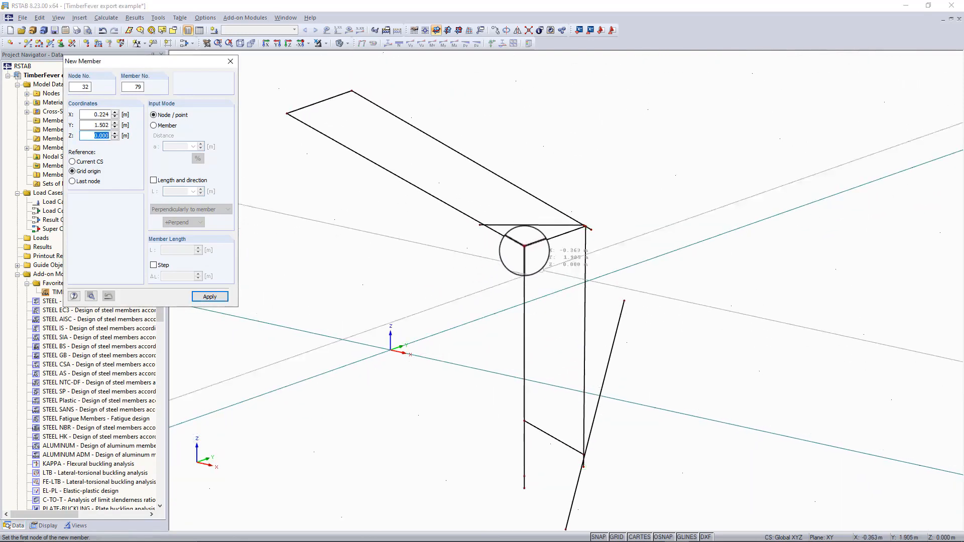
click(524, 247)
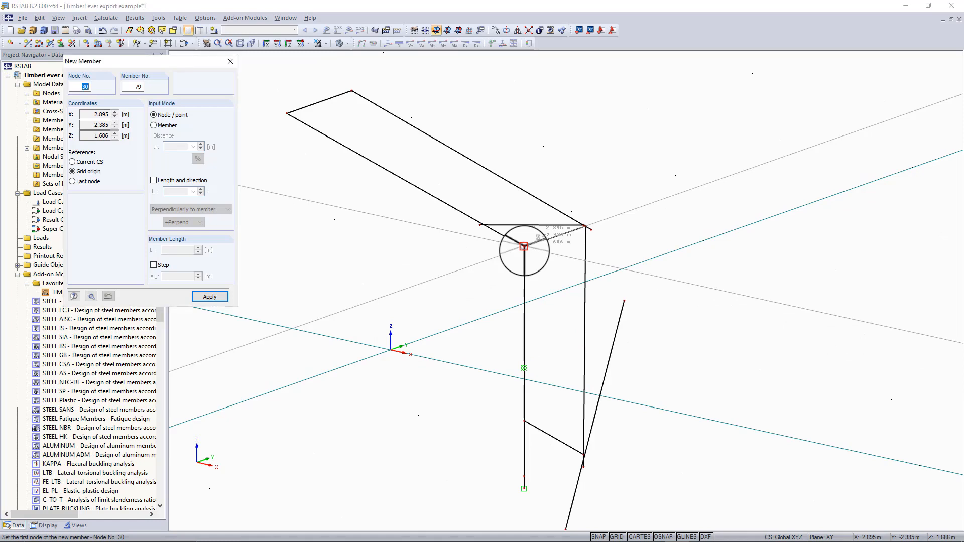
click(622, 301)
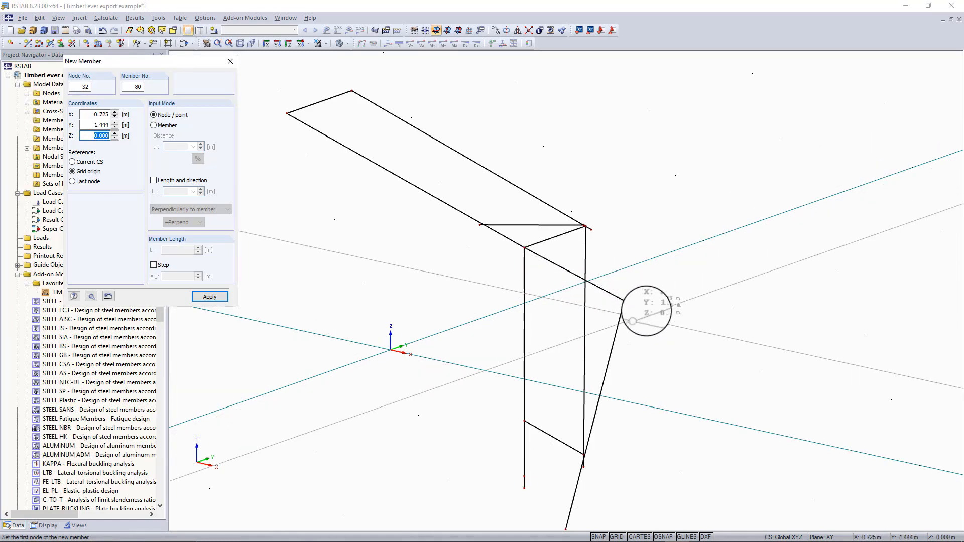
key(Escape)
Examine in the Y-direction view how the two nodes of the upper end beam line up with each other
ctrl+middle_drag(686, 338, 855, 265)
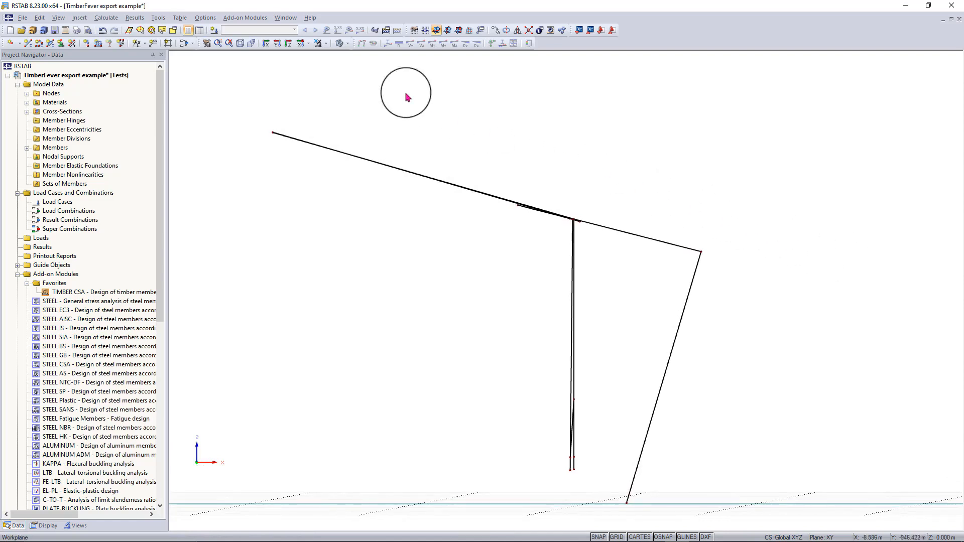
click(277, 44)
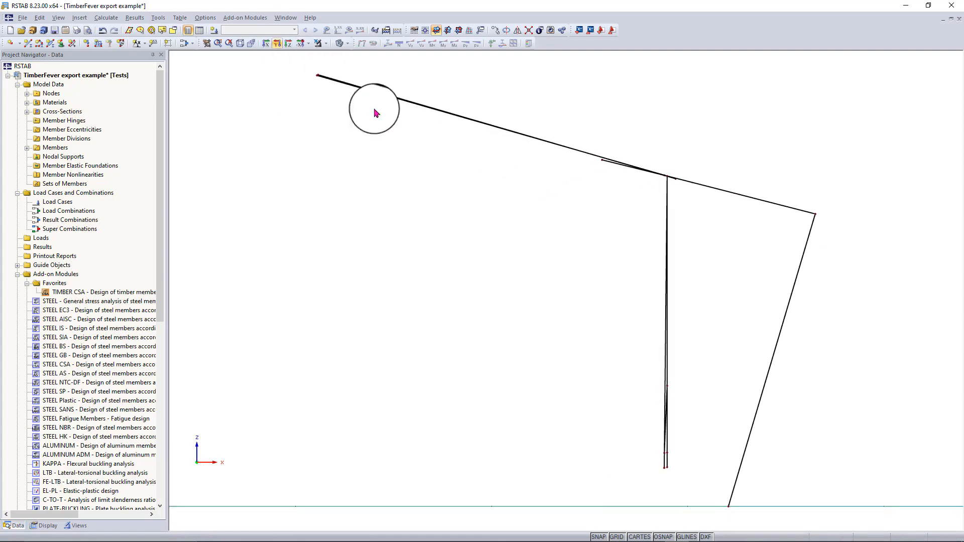
scroll(578, 245, up, 2)
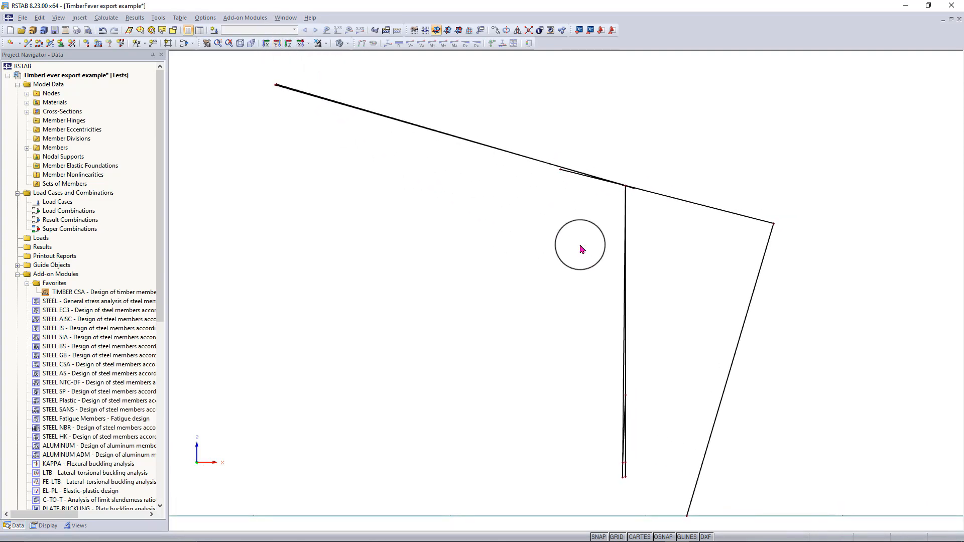
middle_drag(581, 249, 526, 227)
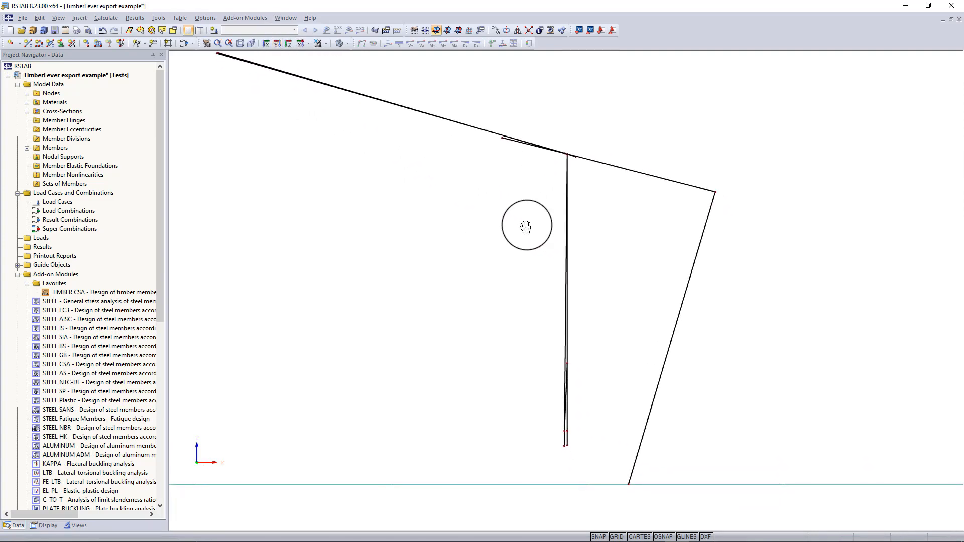
scroll(236, 72, up, 2)
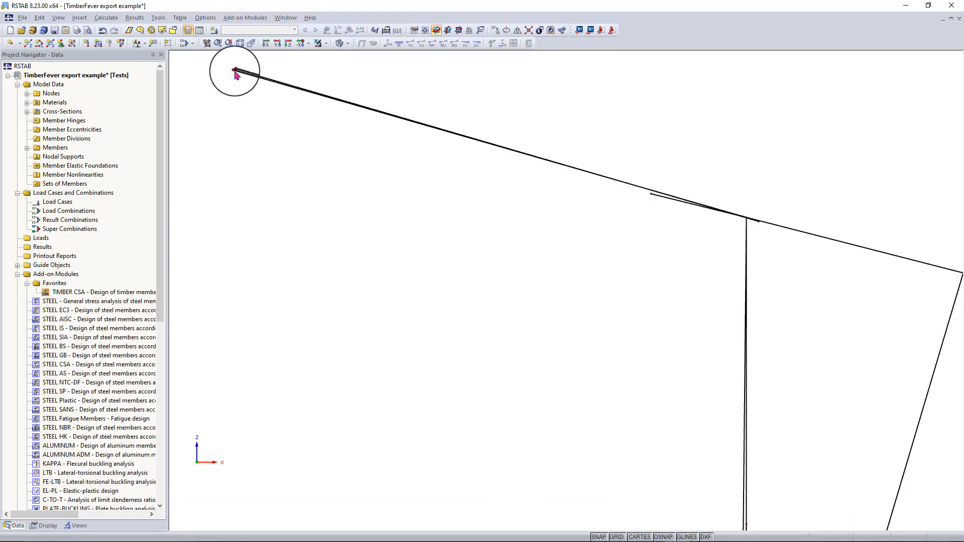
scroll(235, 74, up, 3)
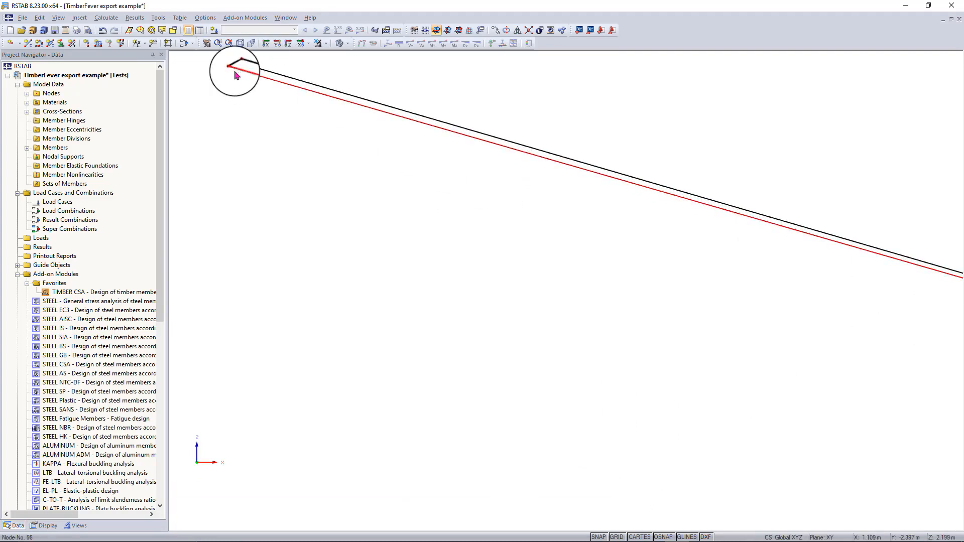
scroll(235, 75, down, 6)
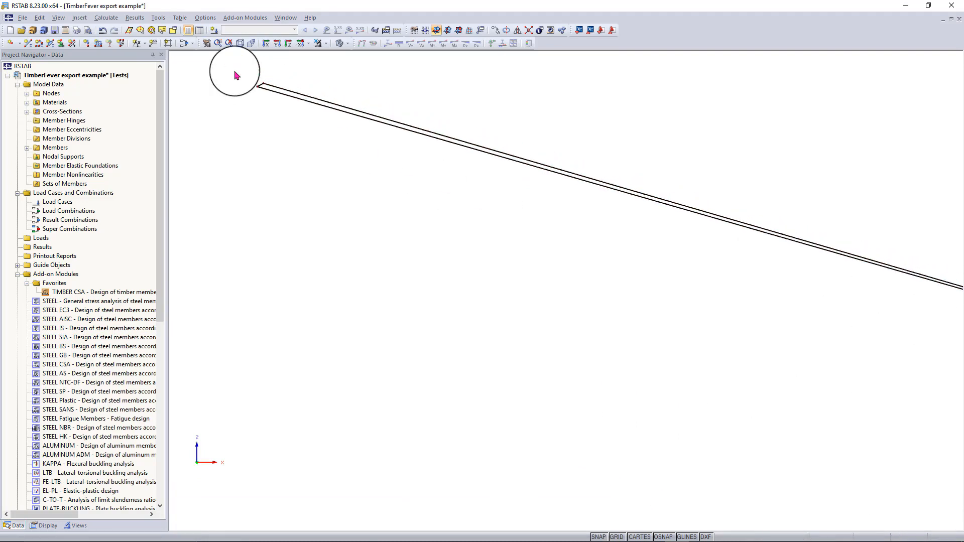
scroll(389, 210, down, 5)
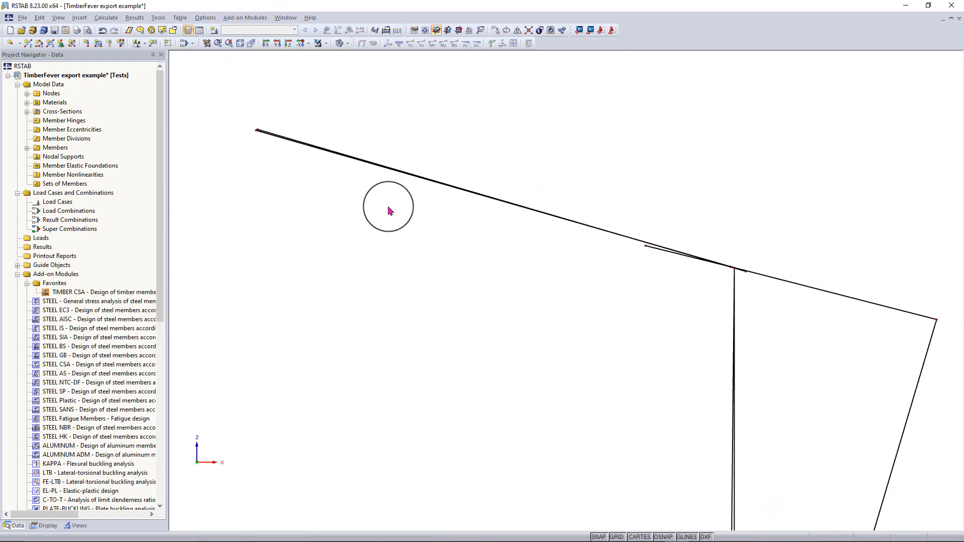
scroll(315, 155, up, 5)
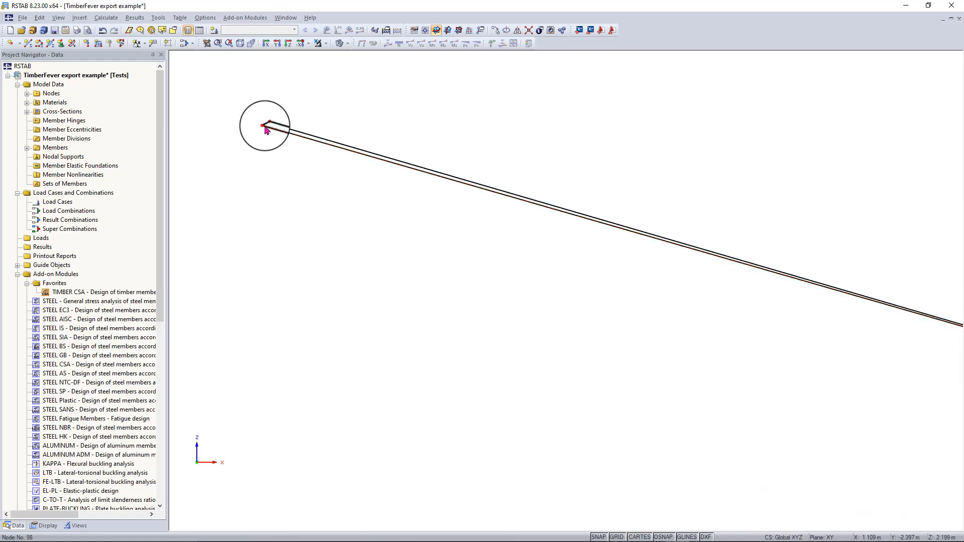
scroll(293, 154, down, 2)
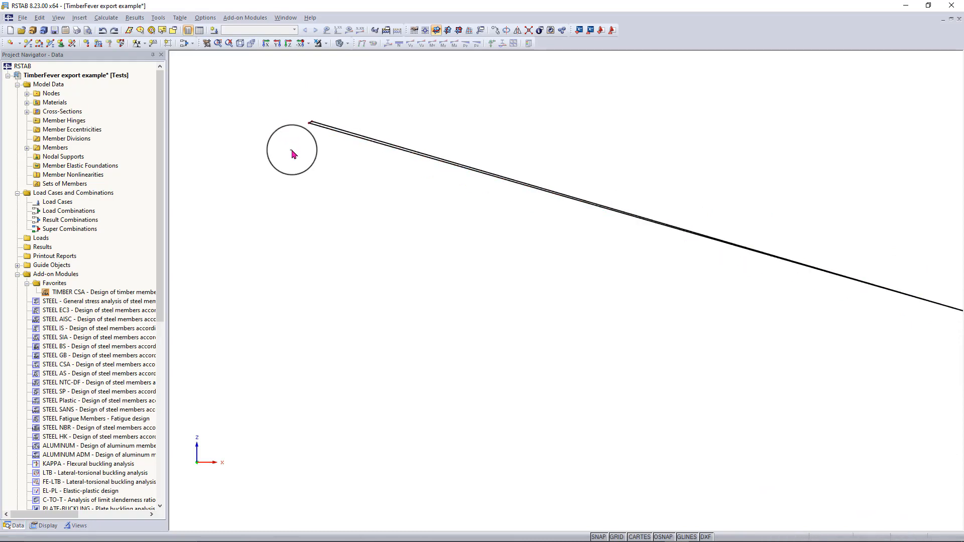
right_click(309, 126)
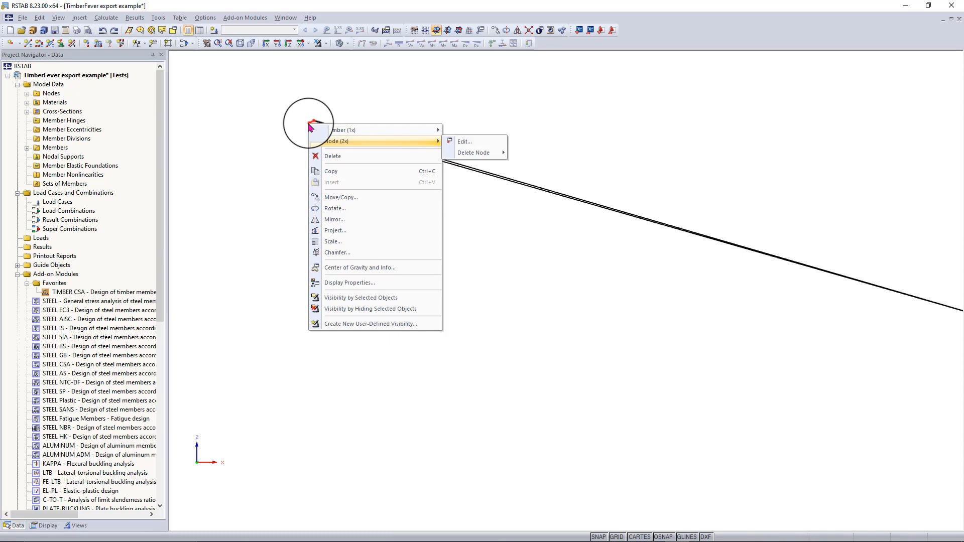
click(460, 142)
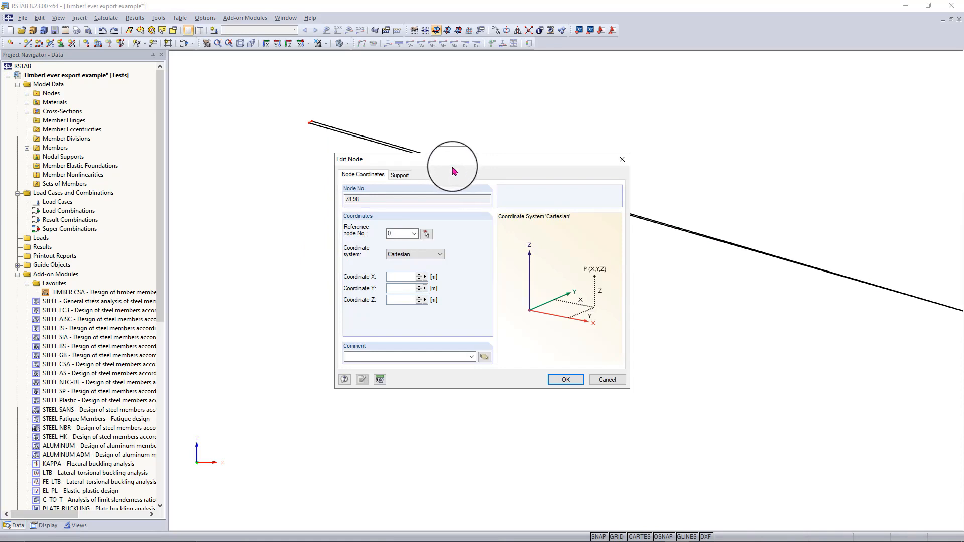
drag(450, 164, 421, 189)
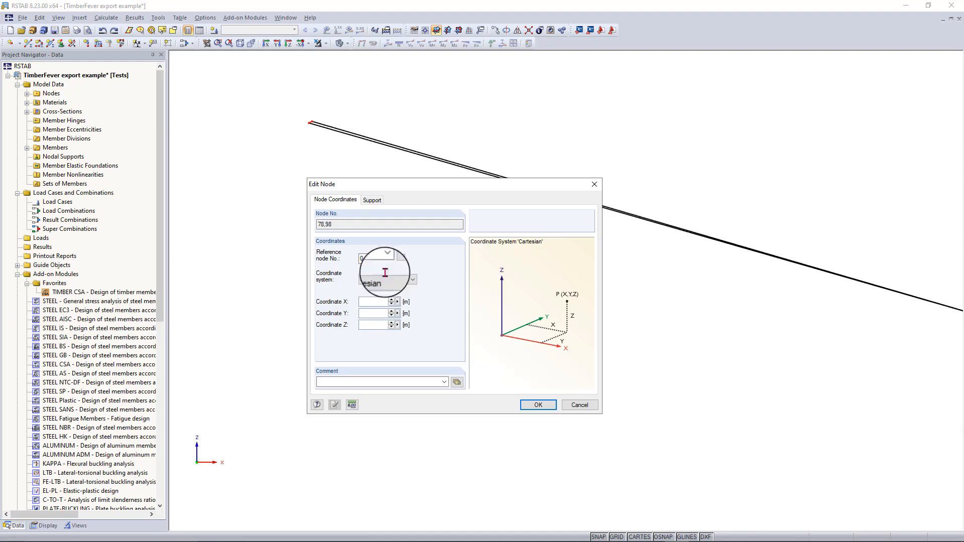
click(374, 314)
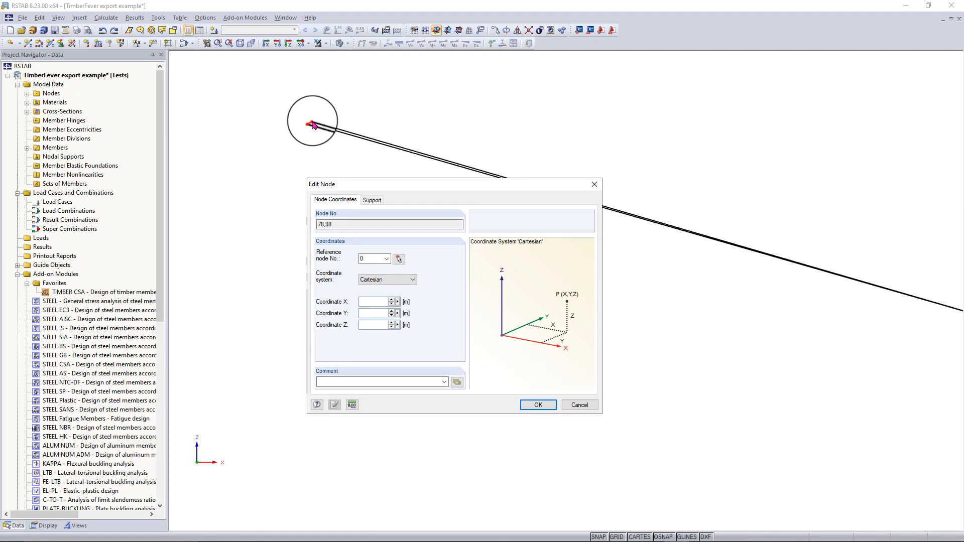
click(399, 254)
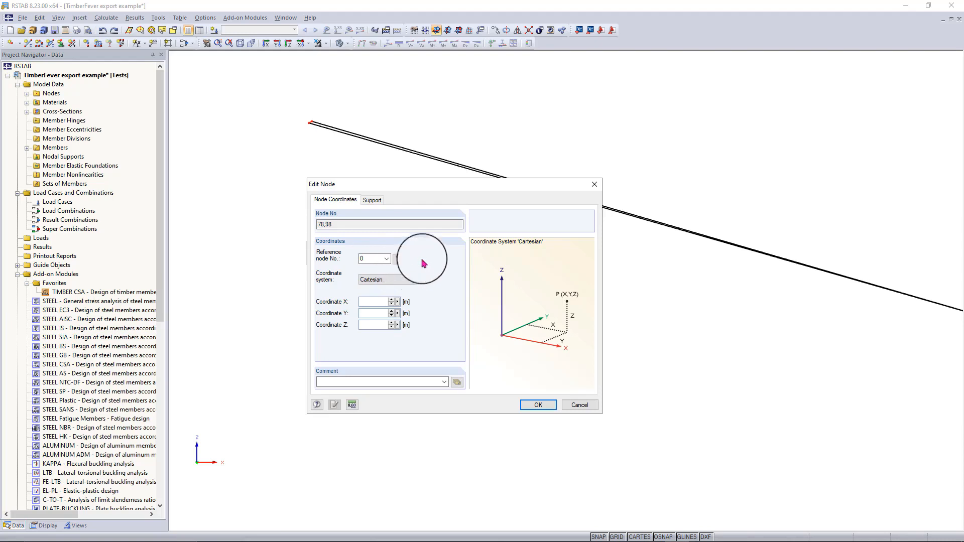
Read the coordinates of node 98 at the end of the upper end beam, leaving them unedited
scroll(698, 272, down, 3)
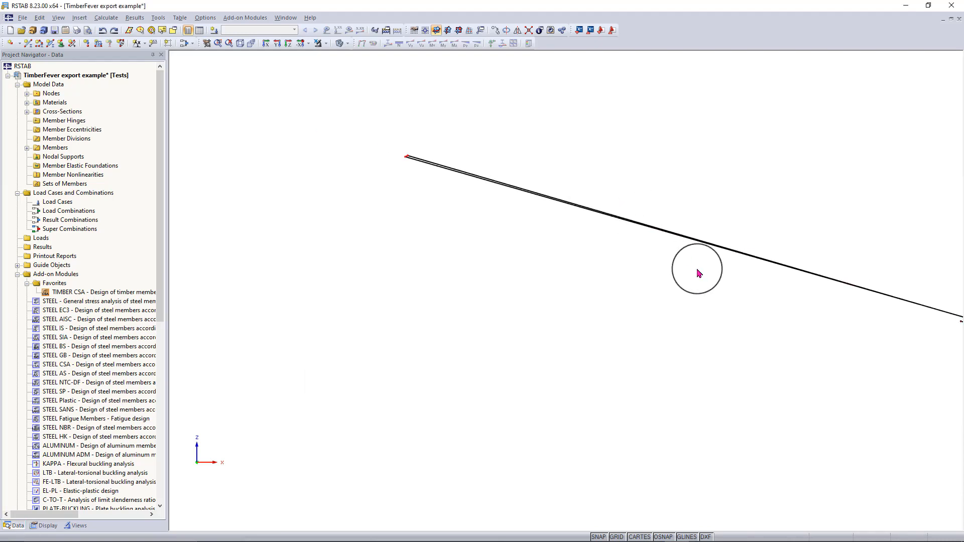
middle_drag(693, 271, 327, 209)
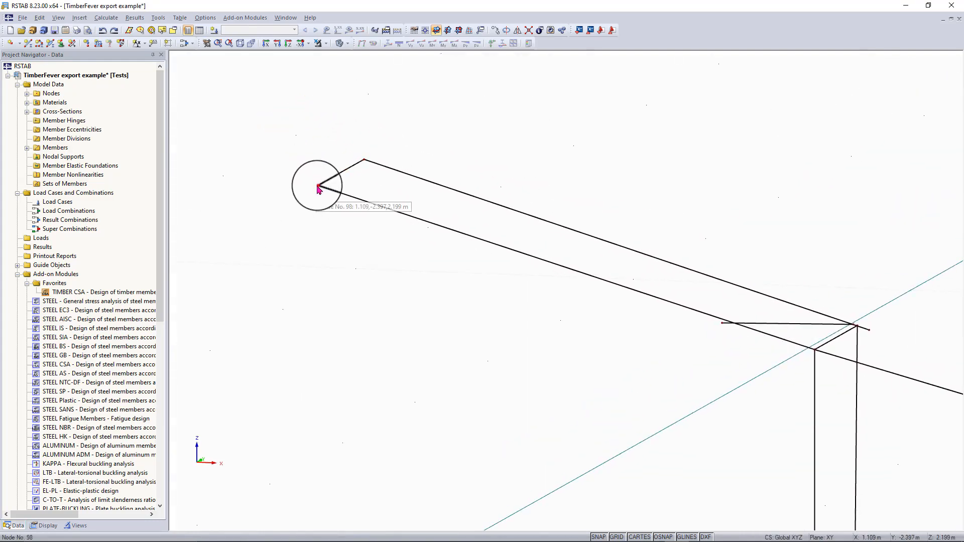
double_click(318, 189)
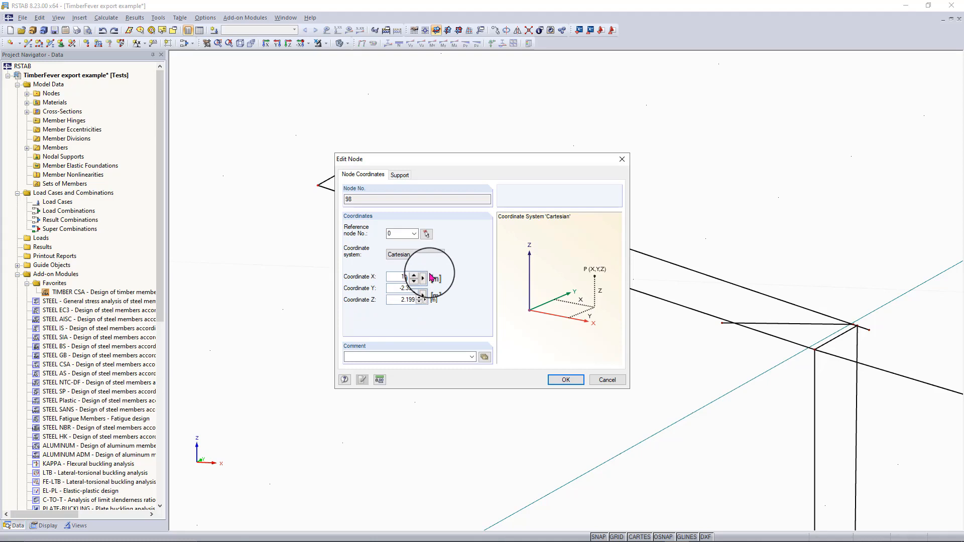
click(566, 381)
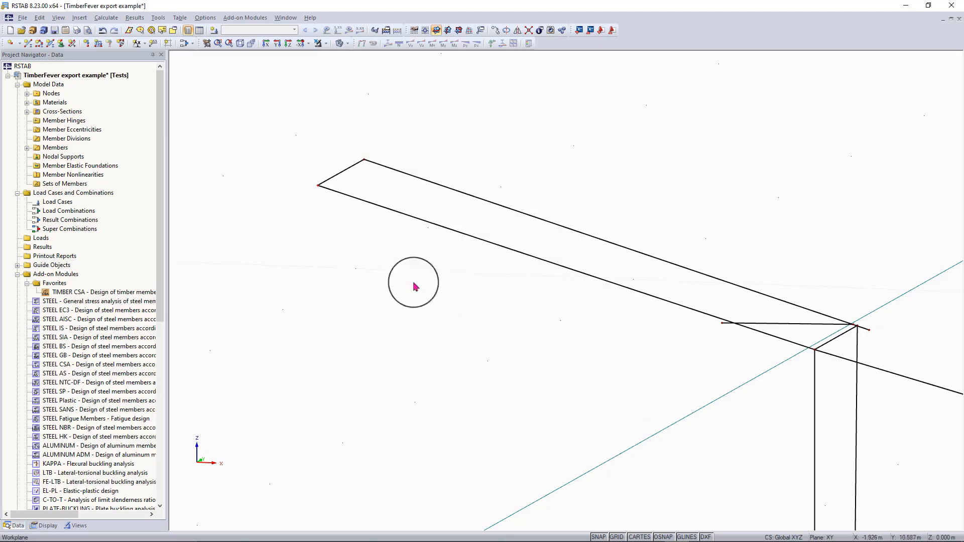
Set both end nodes of the upper end beam to X 1.109 m and Z 2.199 m
drag(293, 208, 403, 139)
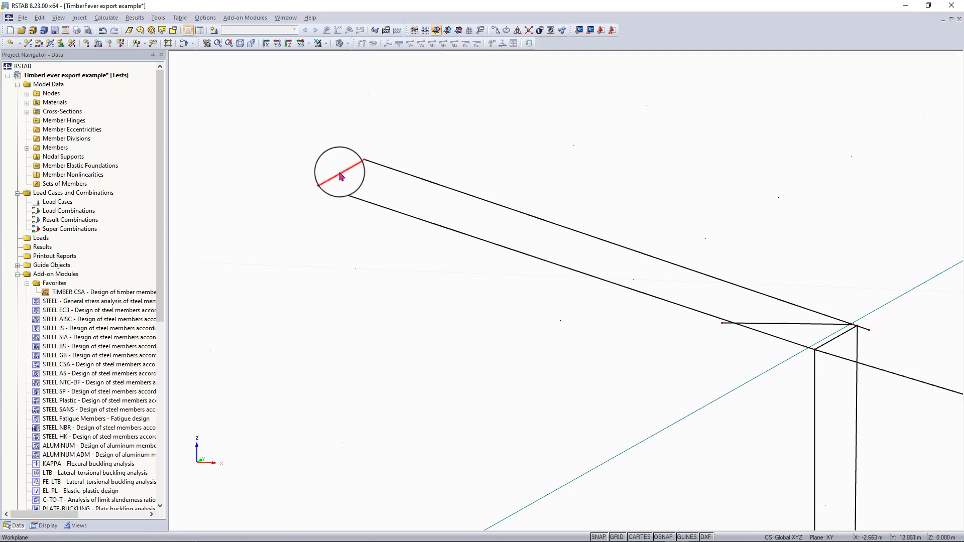
double_click(317, 189)
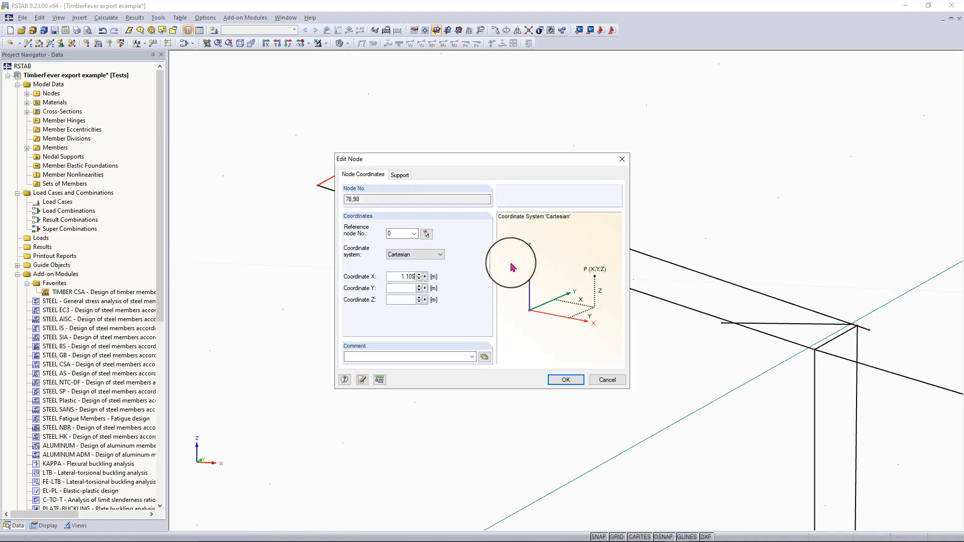
click(400, 299)
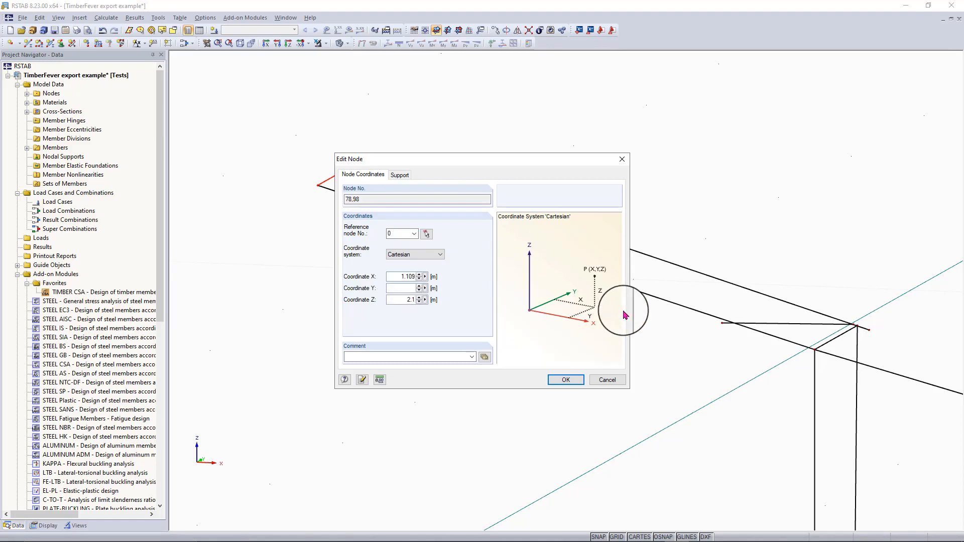
key(Return)
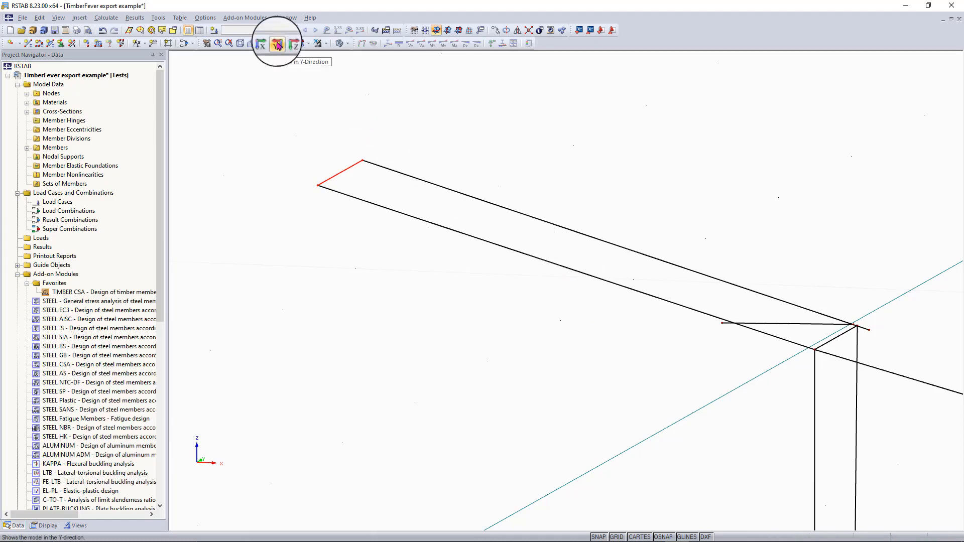
Check the end beam's node alignment in the Y-direction view and inspect the junctions at the tops of the wall posts
click(277, 43)
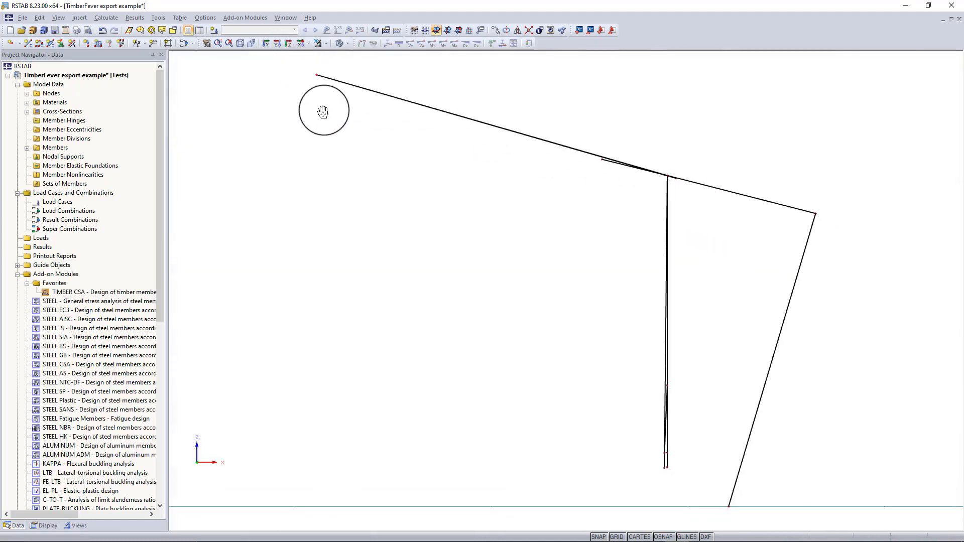
scroll(323, 113, up, 5)
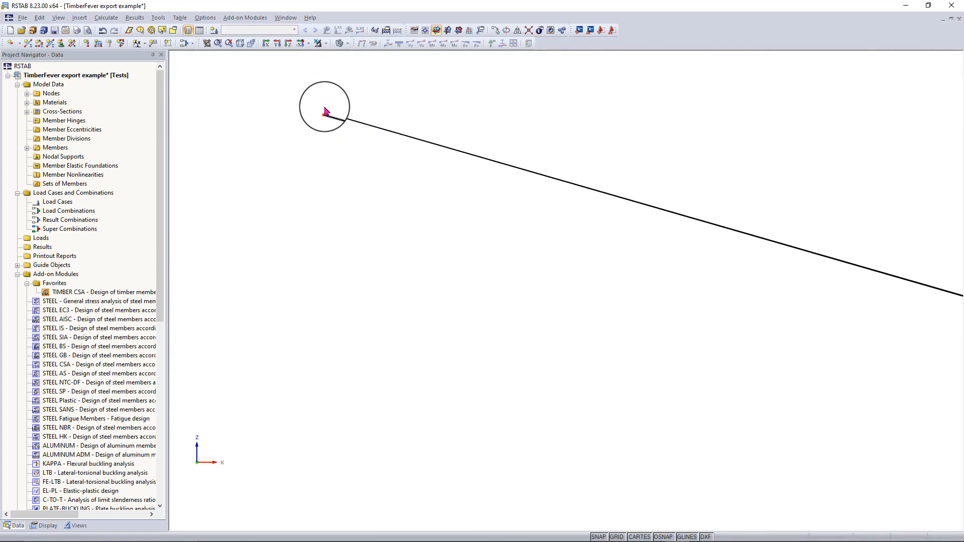
scroll(324, 107, down, 5)
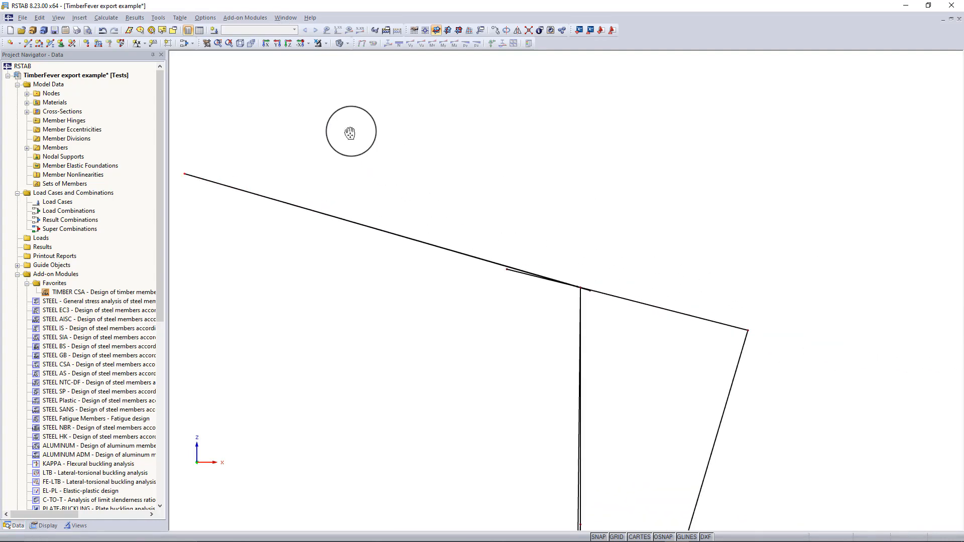
scroll(511, 282, up, 2)
scroll(511, 282, up, 7)
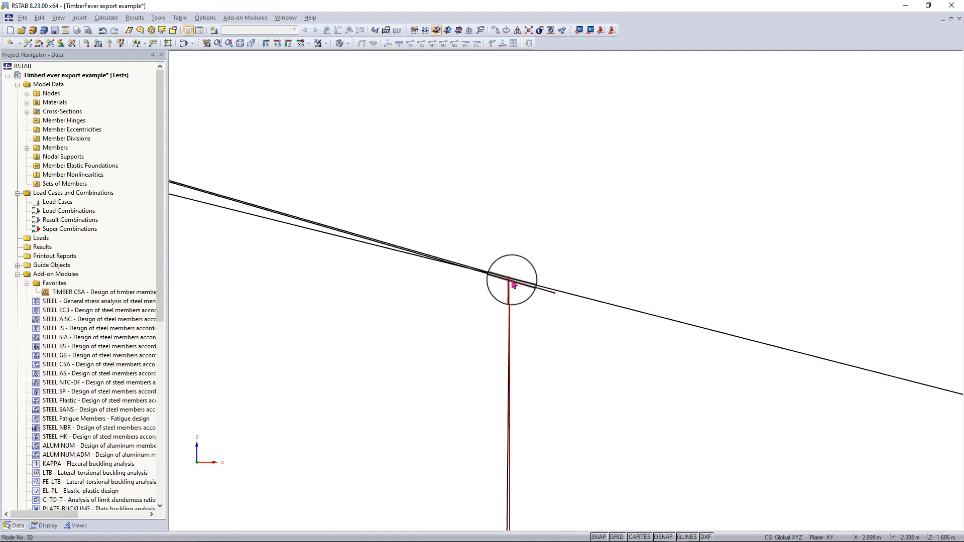
scroll(511, 282, down, 2)
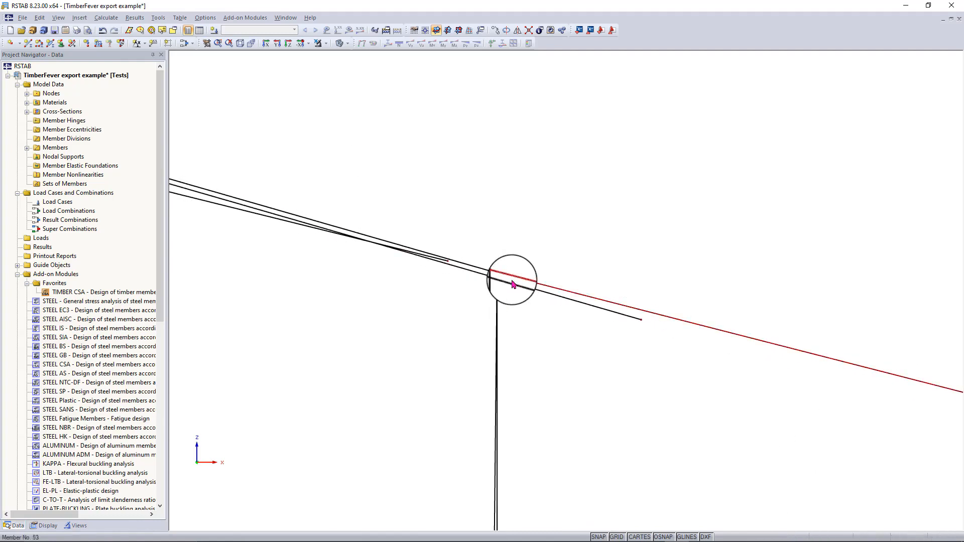
ctrl+middle_drag(528, 300, 520, 304)
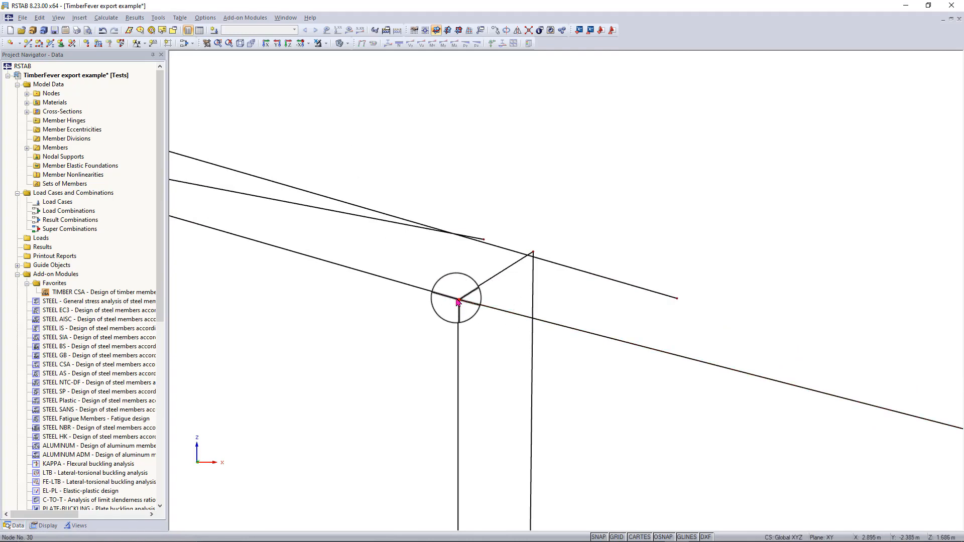
Check in the Y-direction view how the post-top nodes 30 and 73 line up and read their shared coordinates, leaving them unedited
click(277, 43)
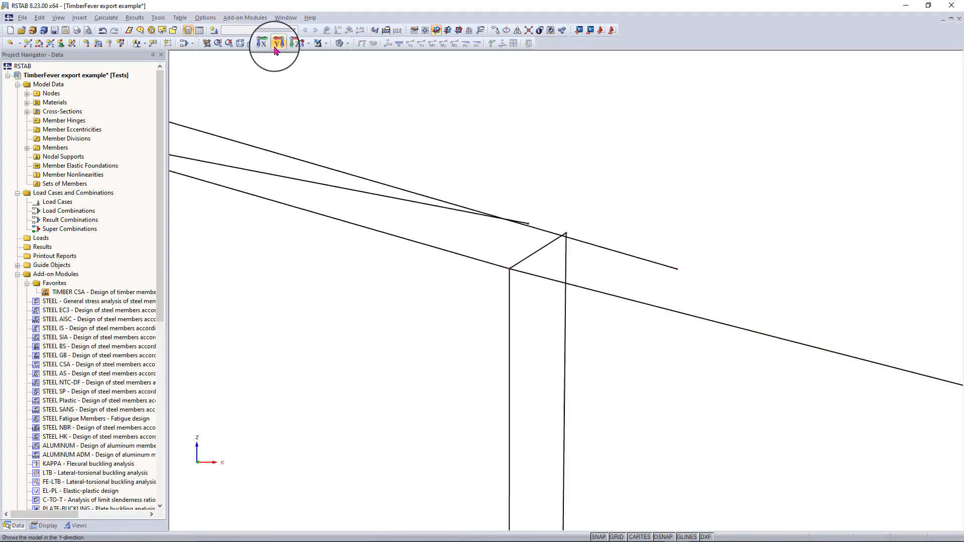
middle_drag(448, 96, 397, 106)
scroll(603, 204, up, 5)
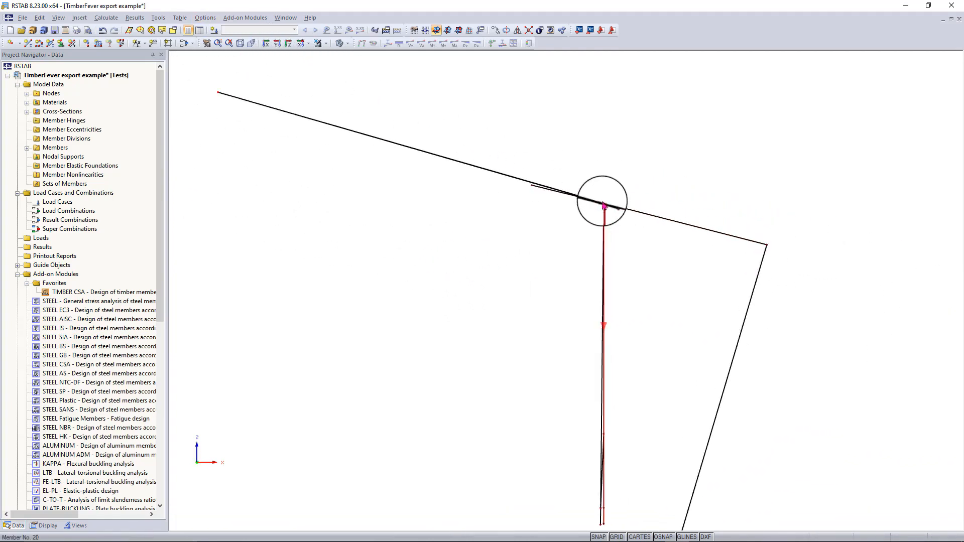
scroll(606, 207, up, 2)
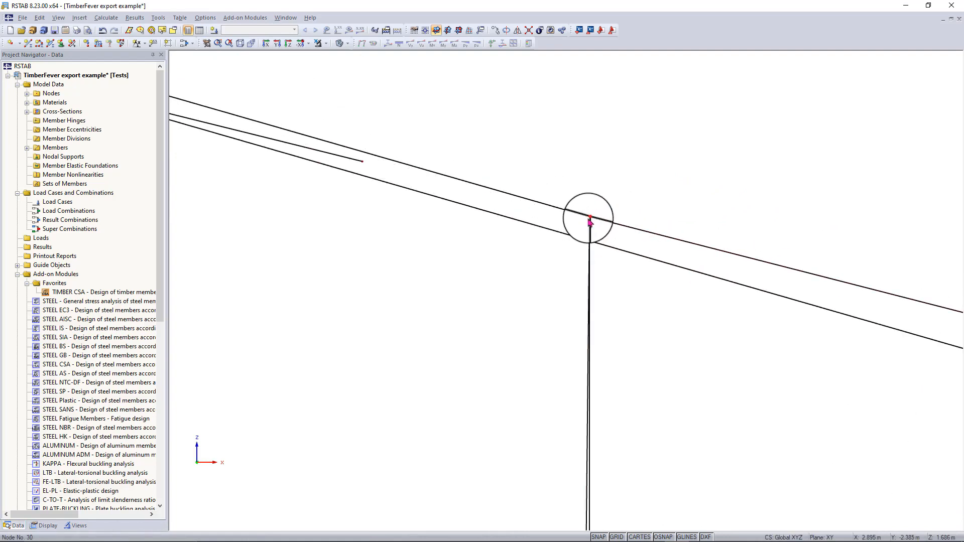
double_click(591, 219)
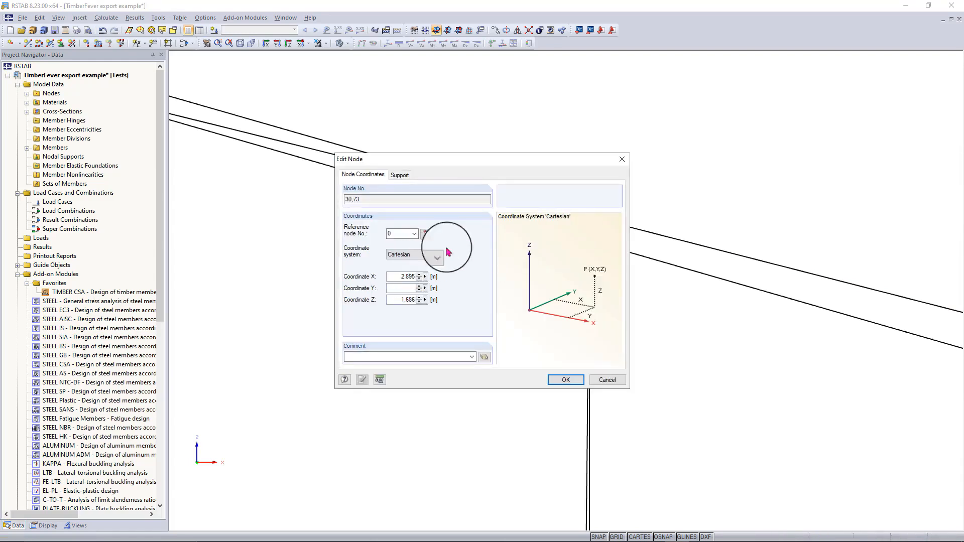
click(622, 159)
scroll(621, 157, down, 5)
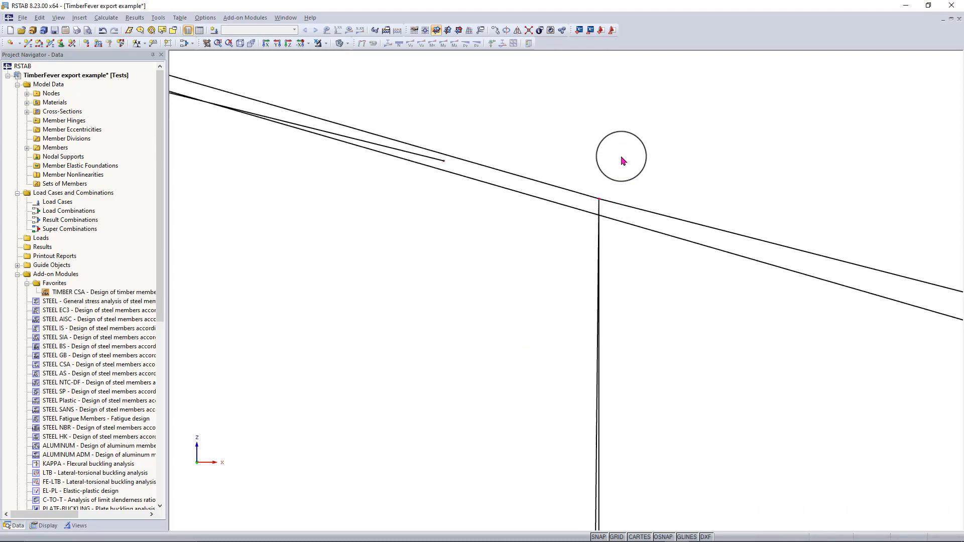
Move the overhanging free end of the rear sloping beam onto the node at the top of the rear wall post
ctrl+middle_drag(621, 162, 613, 264)
scroll(646, 224, up, 4)
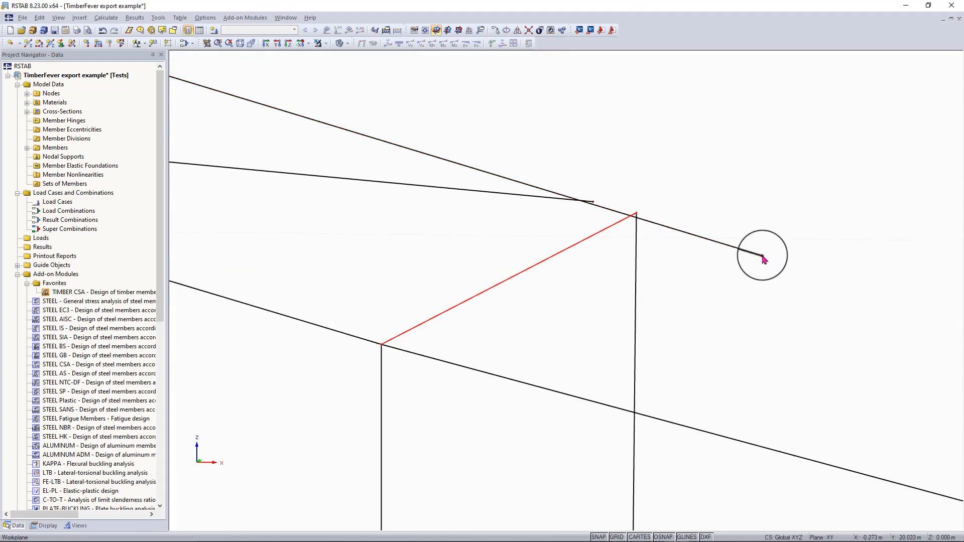
drag(762, 256, 635, 216)
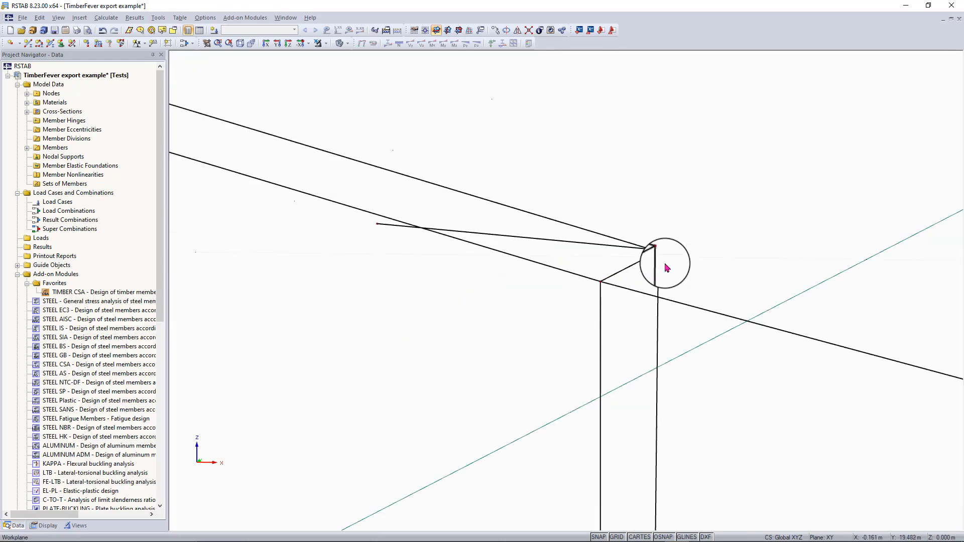
scroll(667, 266, down, 2)
middle_drag(667, 265, 622, 195)
scroll(622, 196, down, 1)
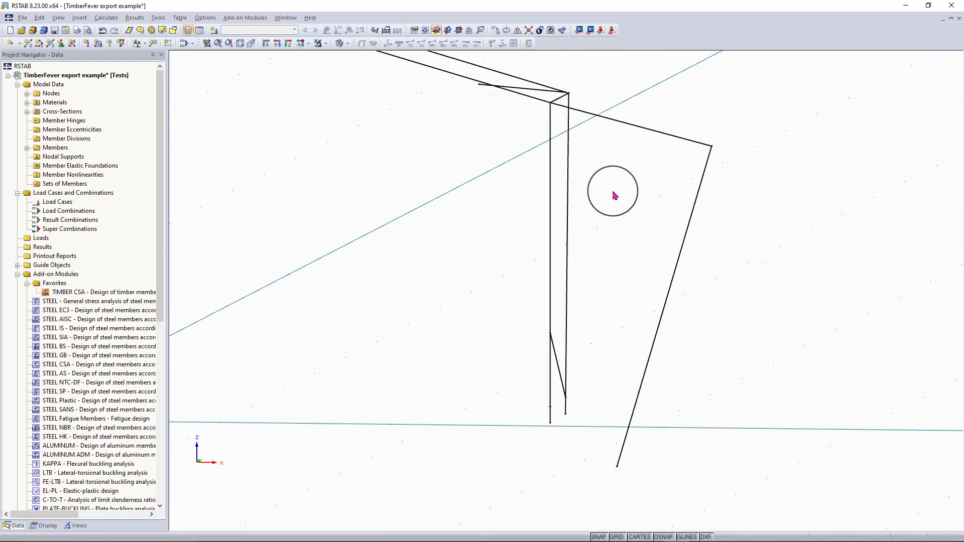
Examine in the Y-direction view how the base nodes of the two wall posts line up, and read the coordinates of node 72
click(288, 43)
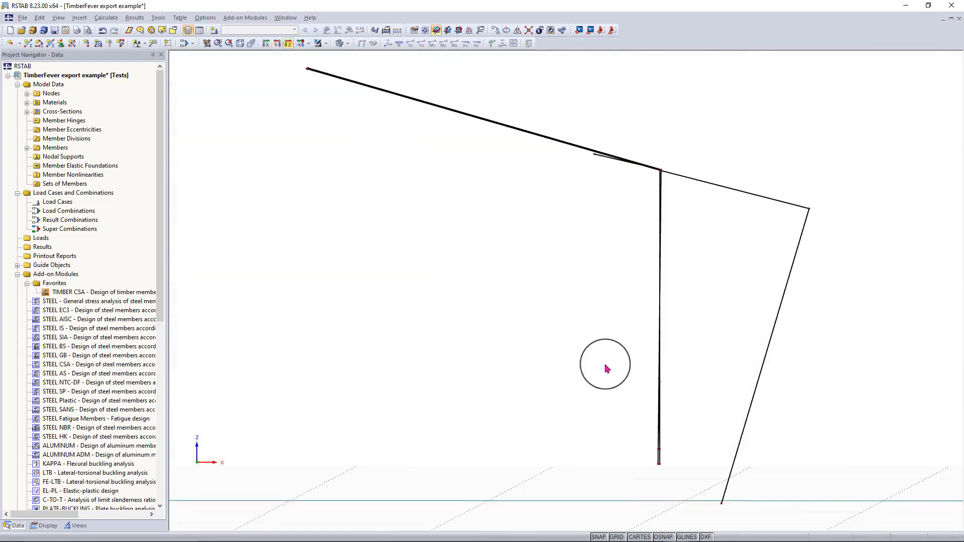
scroll(691, 451, up, 1)
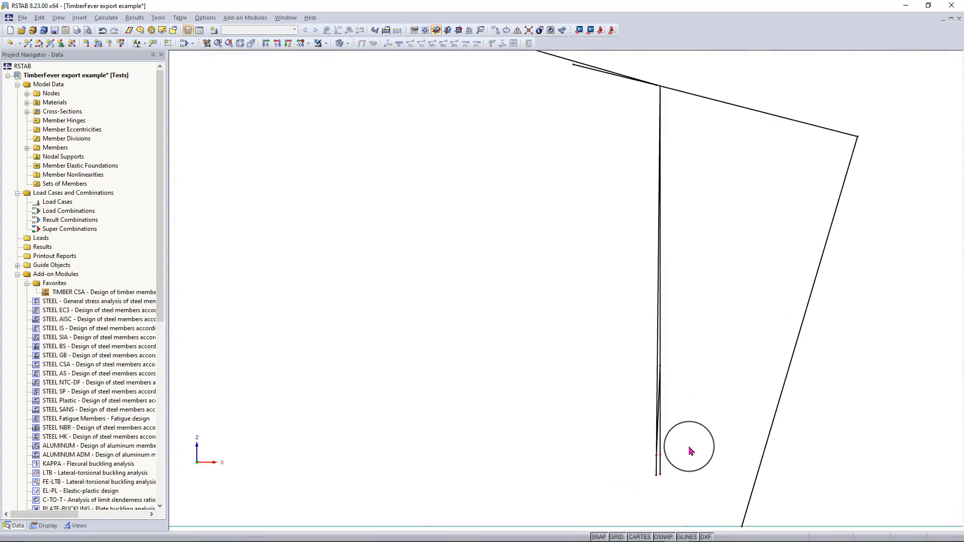
scroll(691, 451, up, 2)
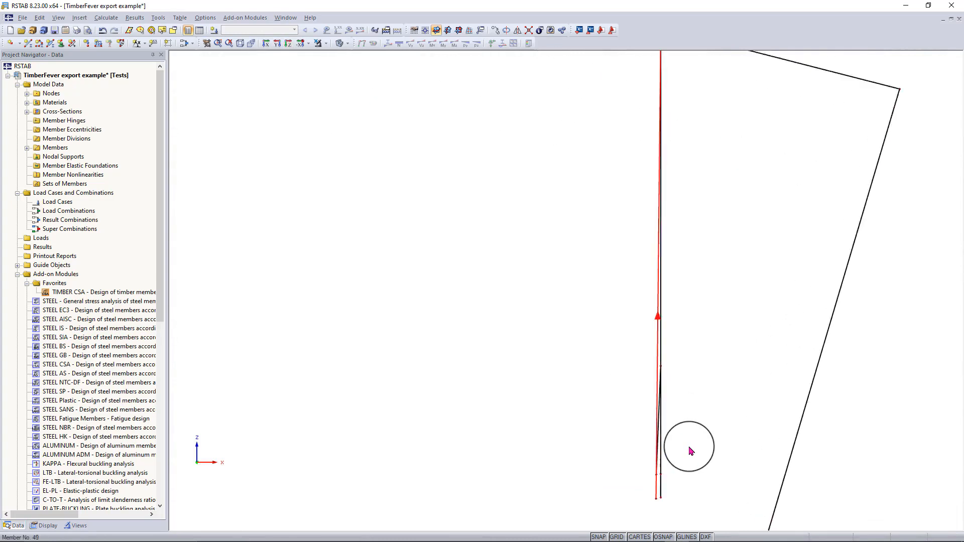
scroll(690, 451, down, 1)
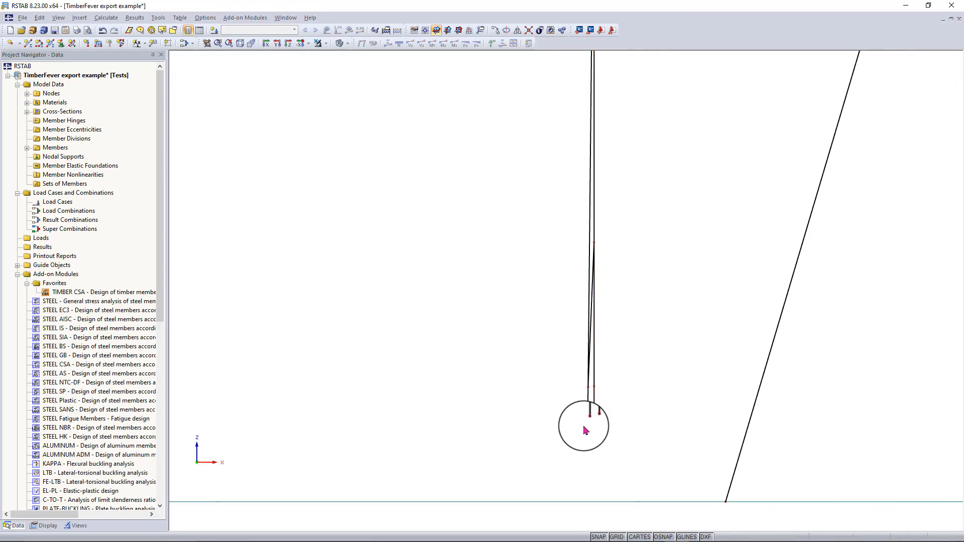
drag(582, 440, 610, 420)
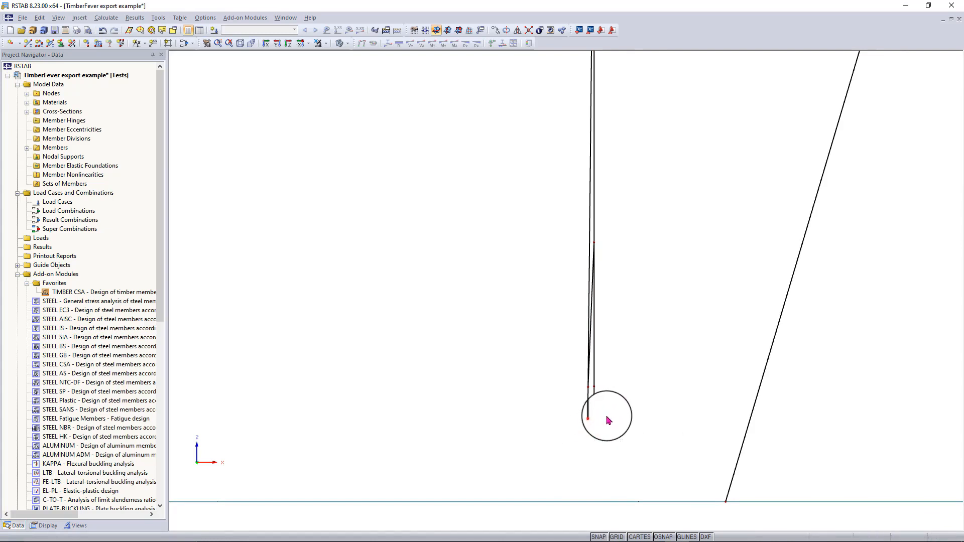
scroll(595, 427, down, 3)
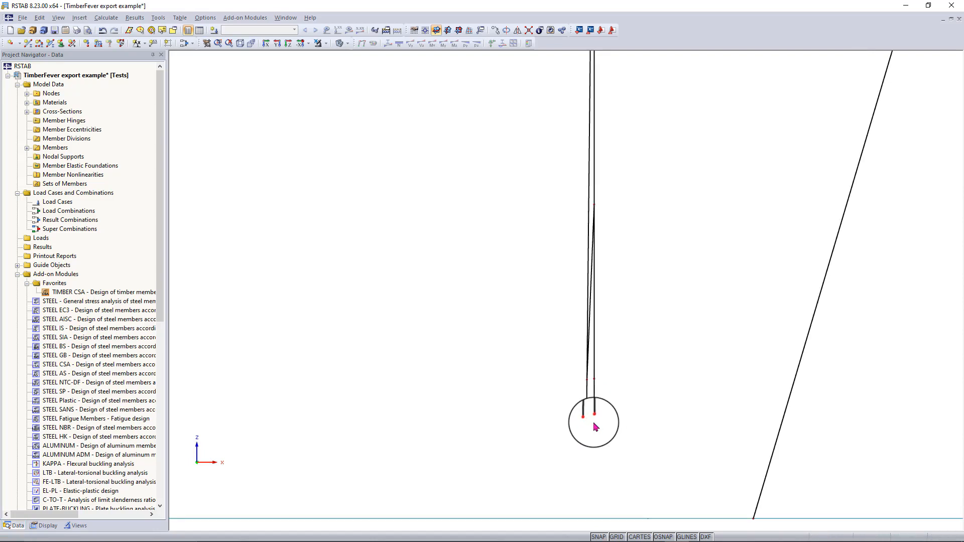
ctrl+middle_drag(600, 422, 616, 401)
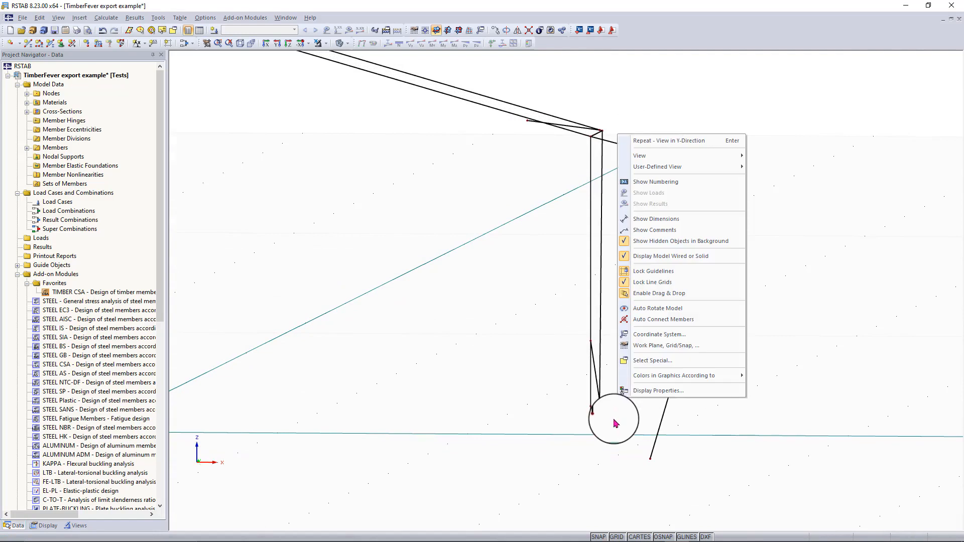
click(614, 420)
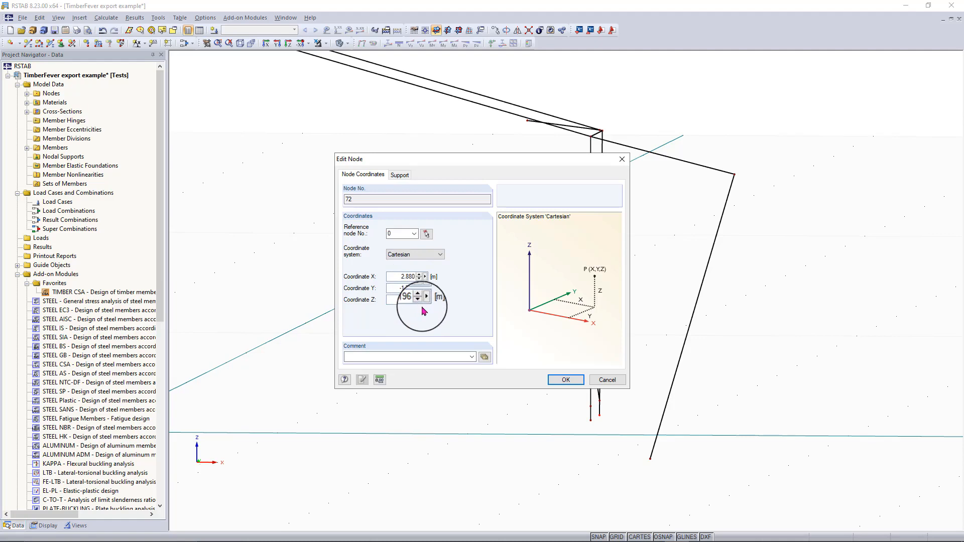
click(623, 160)
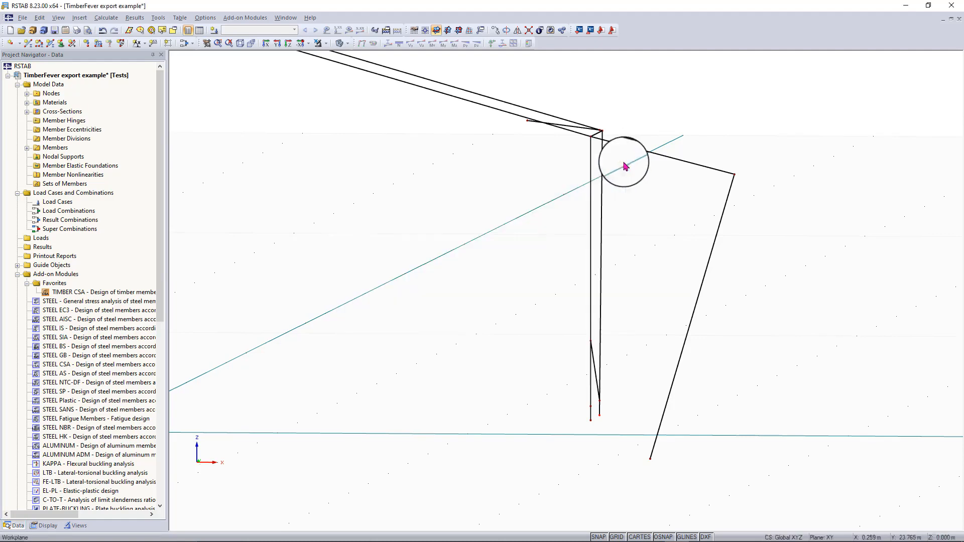
Set the wall-post base nodes 31 and 72 to X 2.880 m and Z 0.196 m, and check their alignment in the Y-direction view
double_click(592, 423)
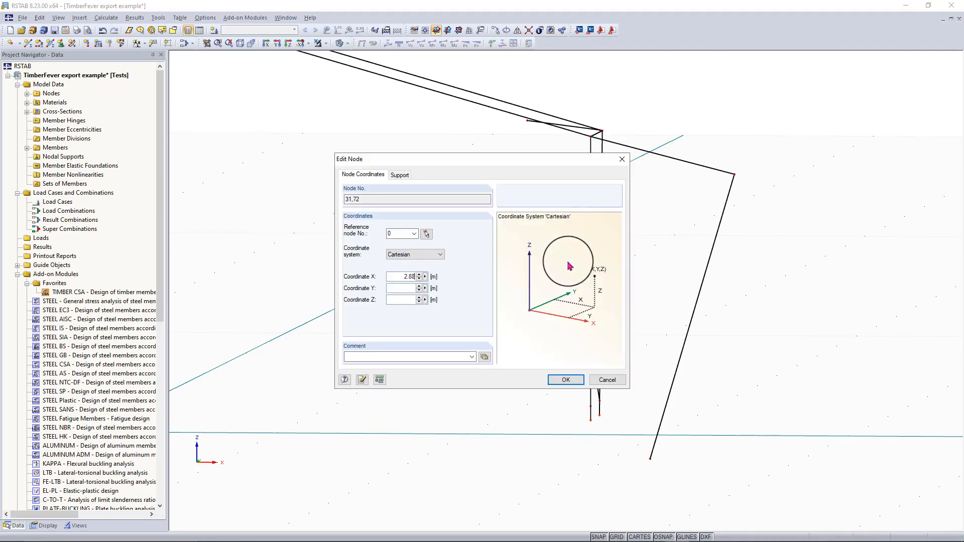
click(407, 299)
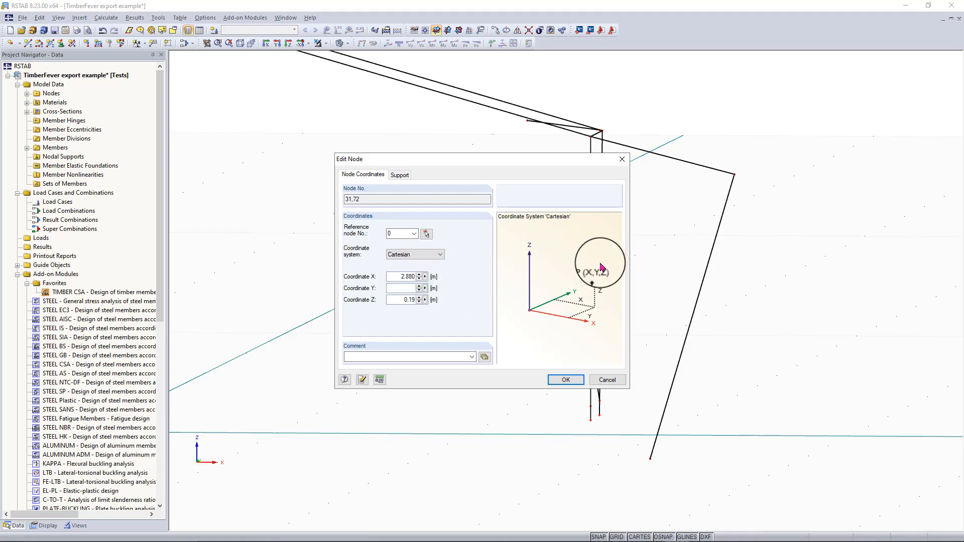
key(Return)
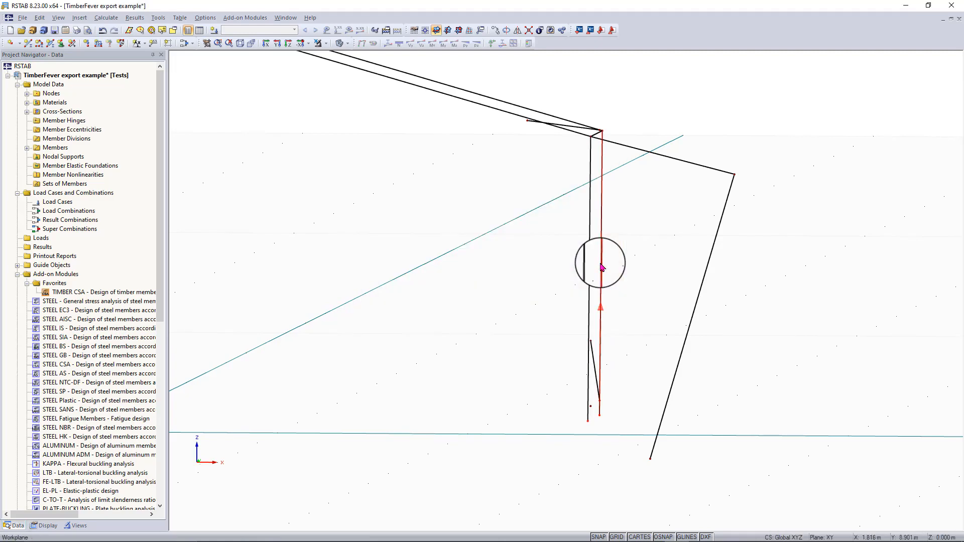
click(279, 45)
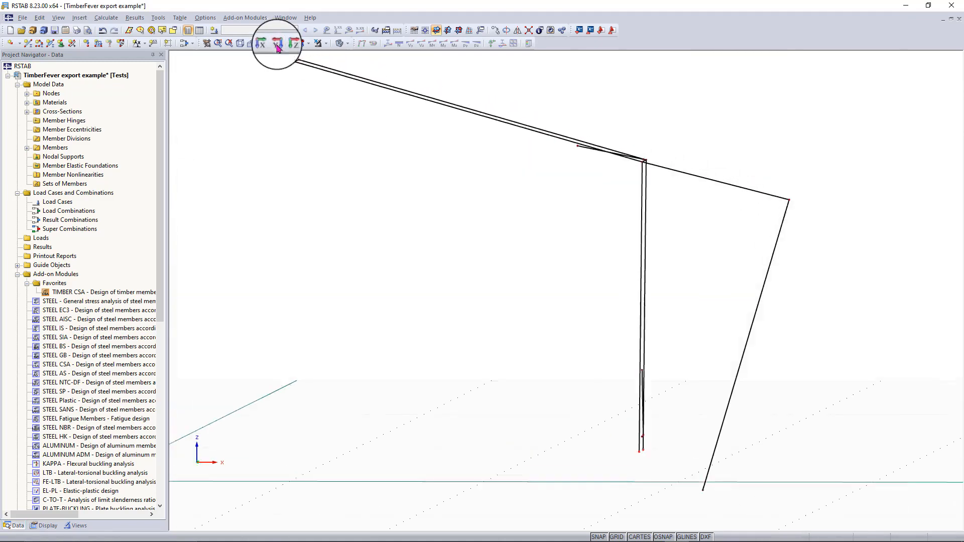
scroll(669, 467, up, 2)
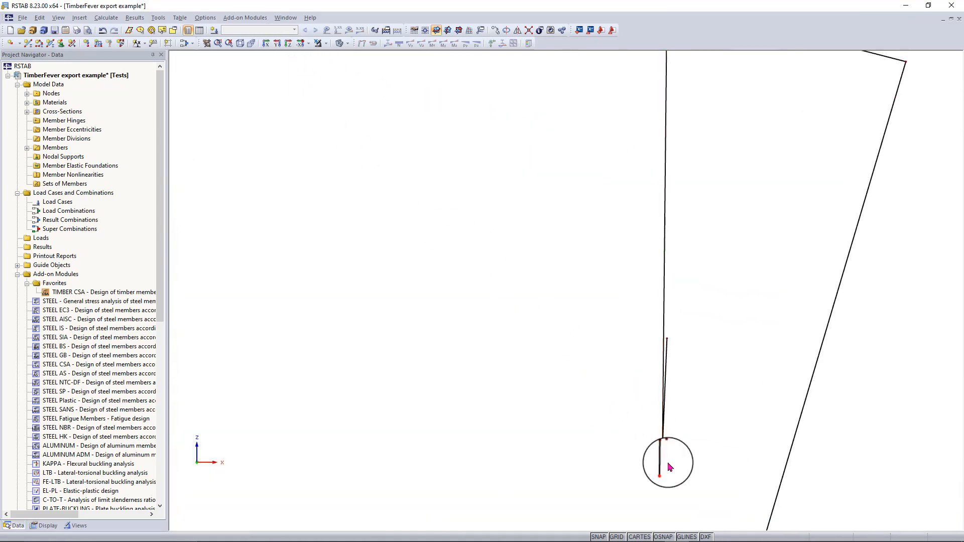
right_drag(668, 463, 694, 453)
scroll(604, 216, up, 5)
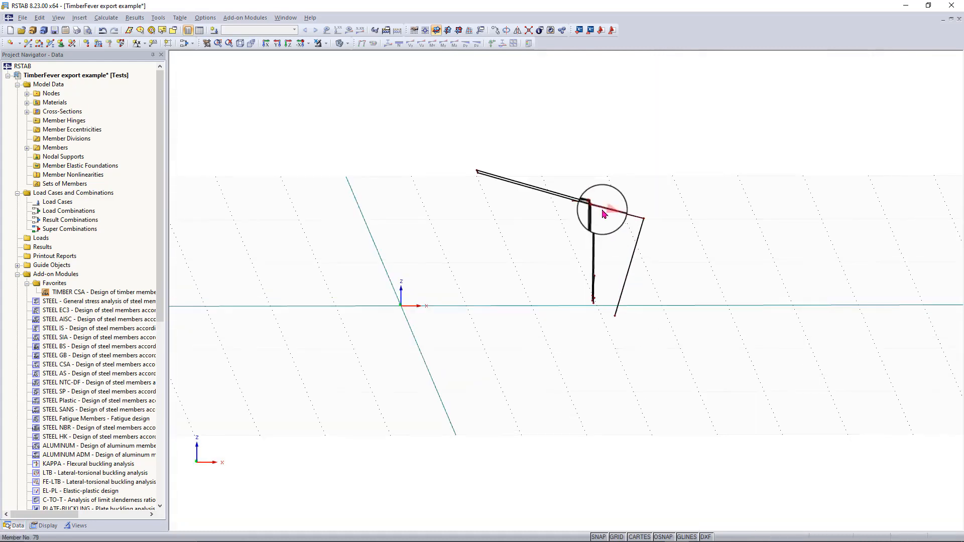
ctrl+middle_drag(601, 232, 521, 258)
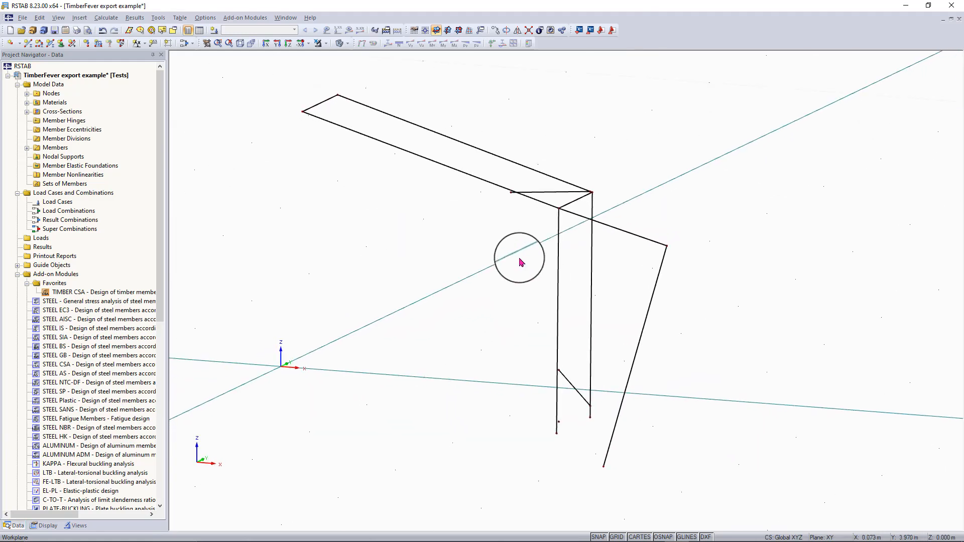
Move node 53 of the short upper diagonal member onto the rear sloping beam near the rear post top
click(534, 196)
scroll(534, 196, up, 3)
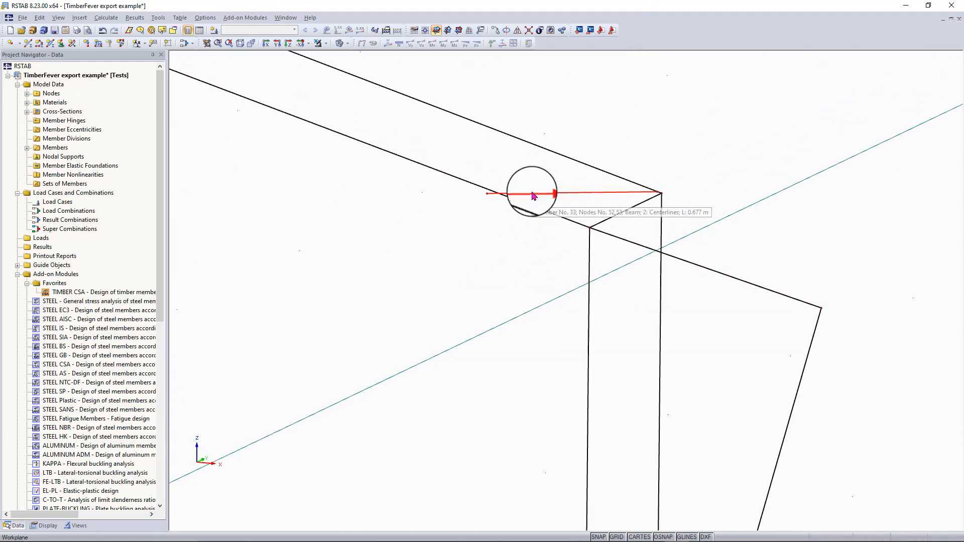
ctrl+middle_drag(584, 196, 629, 170)
scroll(627, 166, up, 4)
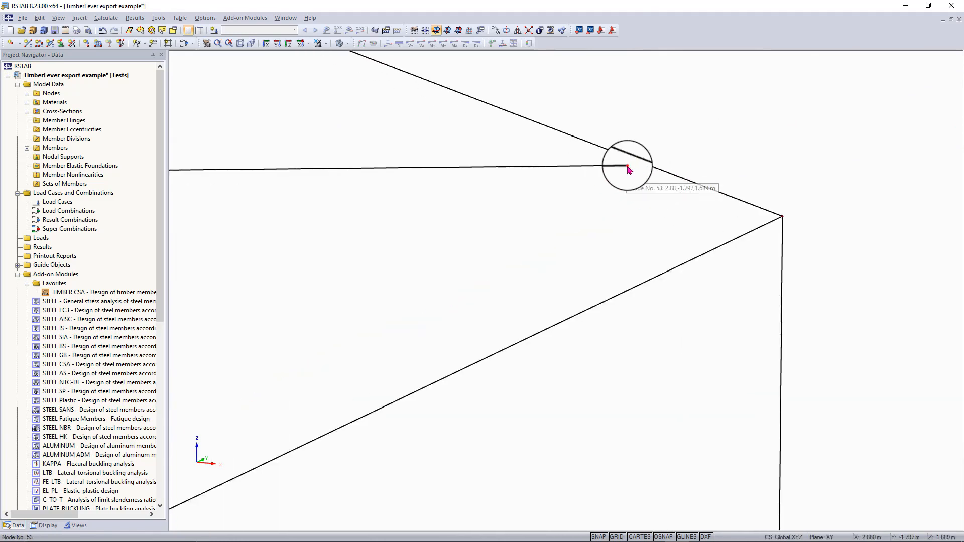
click(624, 156)
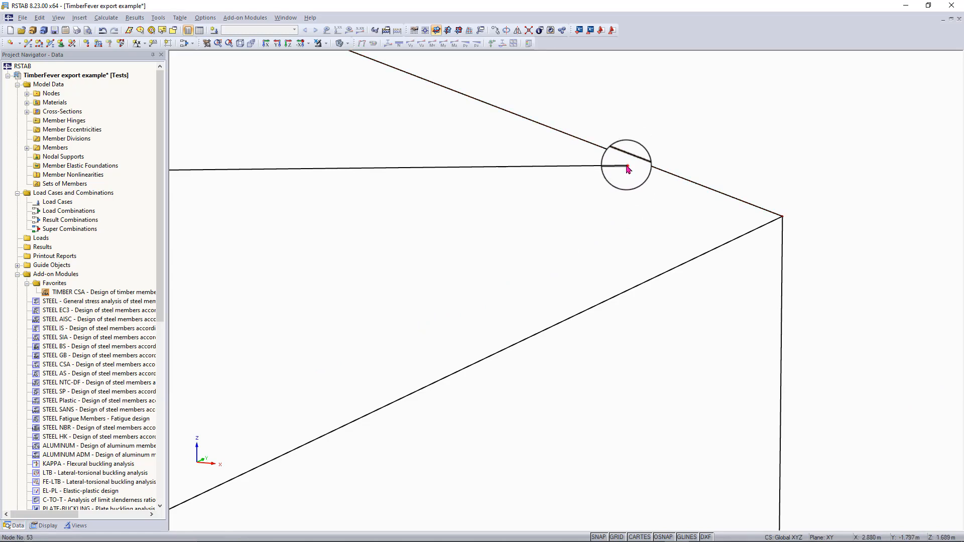
drag(628, 165, 628, 158)
scroll(628, 159, down, 6)
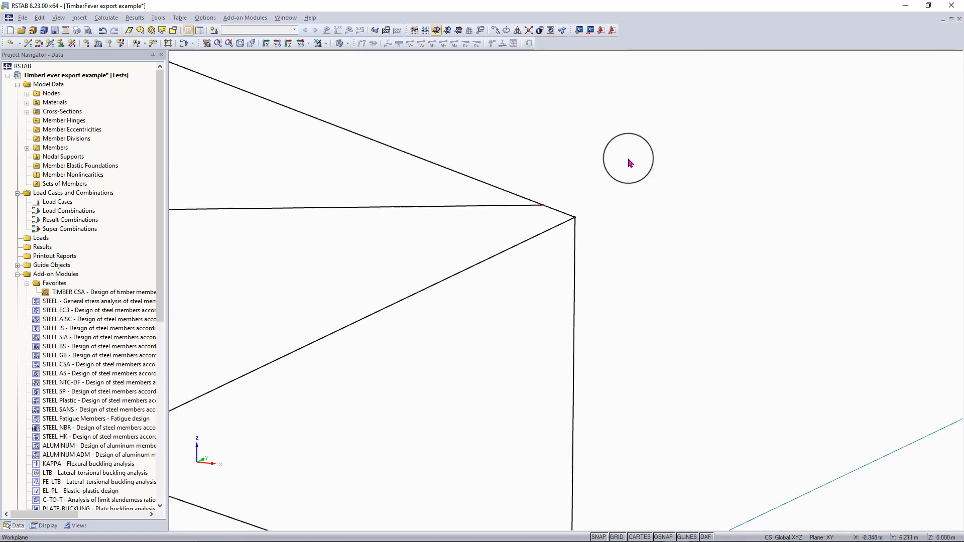
Move the other end node of the short upper diagonal member onto the front sloping beam
middle_drag(628, 159, 877, 157)
scroll(628, 159, down, 6)
middle_drag(536, 208, 764, 220)
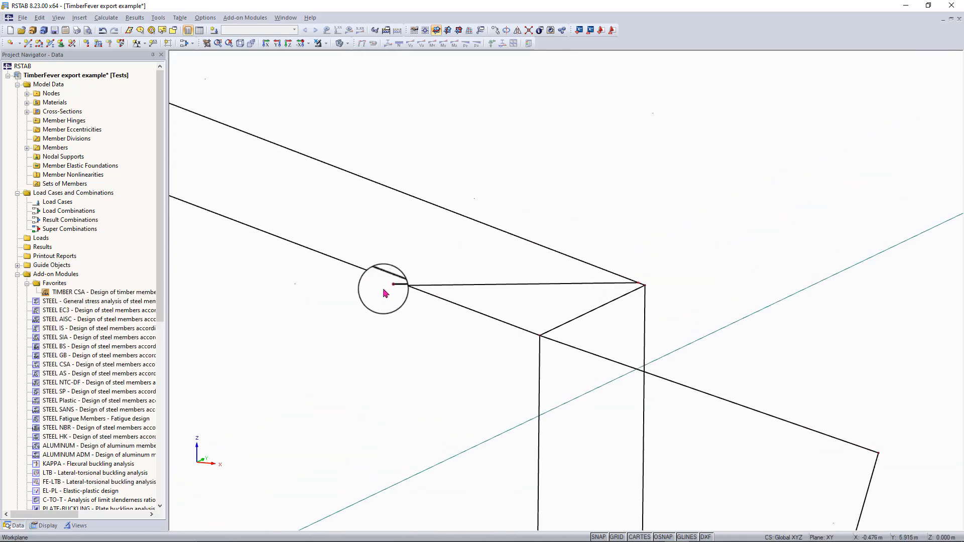
scroll(381, 290, up, 5)
drag(381, 293, 385, 274)
scroll(385, 274, down, 8)
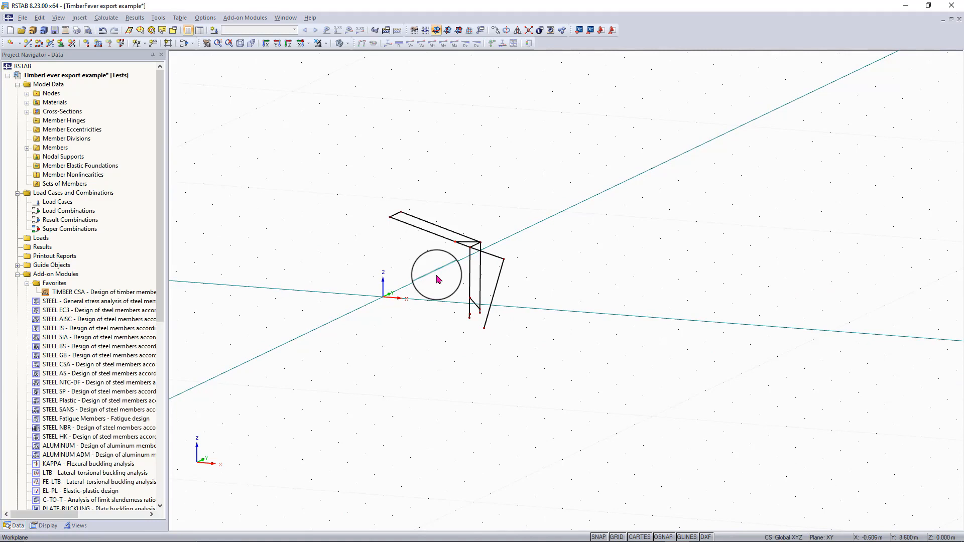
scroll(454, 254, up, 2)
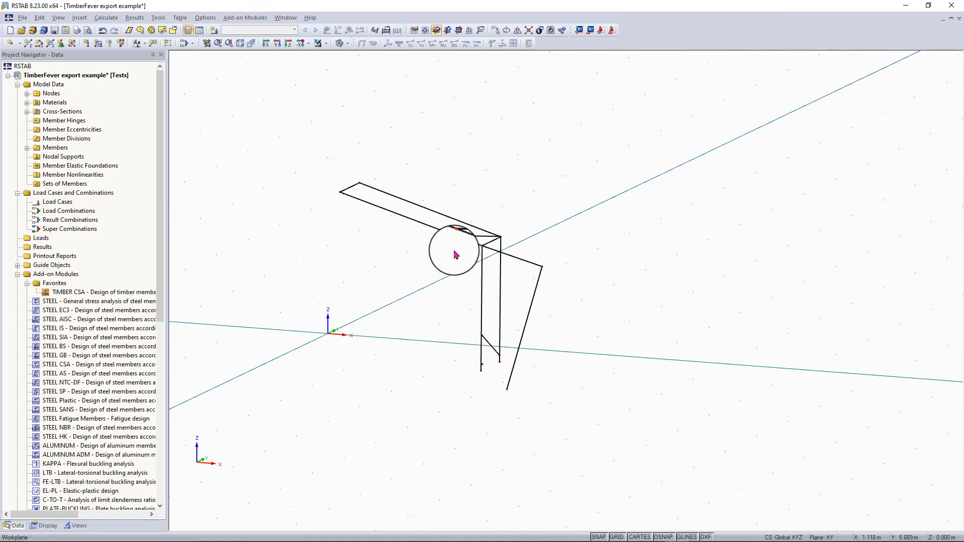
Find the Auto Connect Members option, leave it unchanged, and inspect the lower diagonal's ends near the wall-post bases
right_click(591, 186)
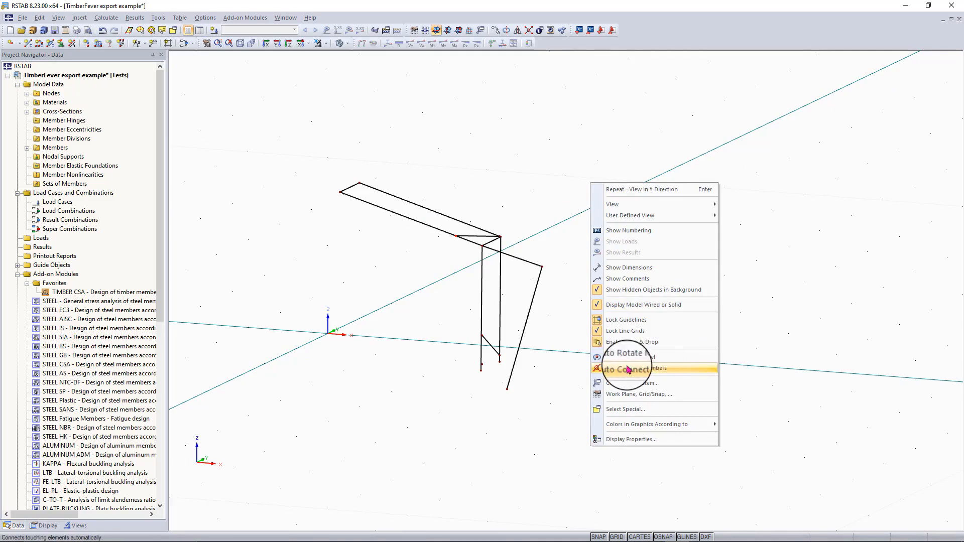
click(567, 382)
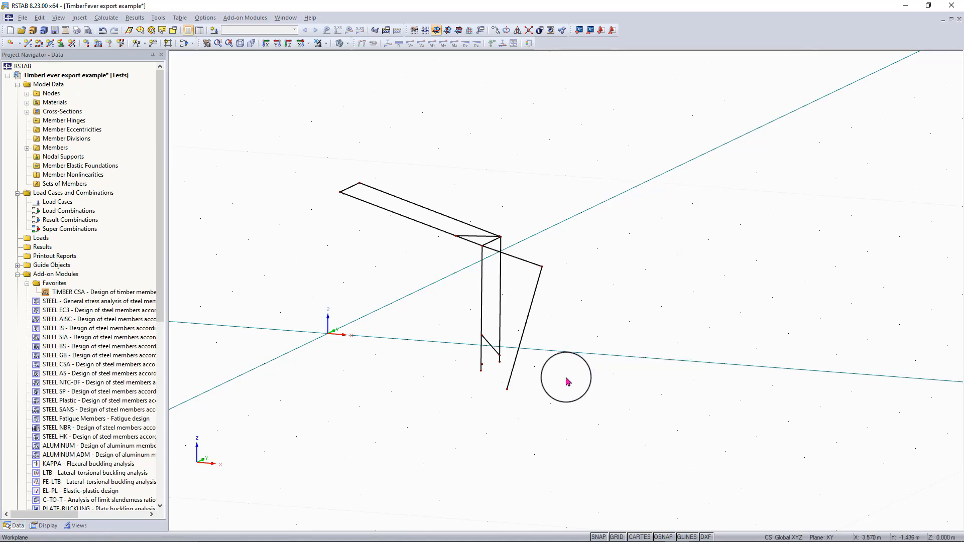
scroll(566, 378, up, 7)
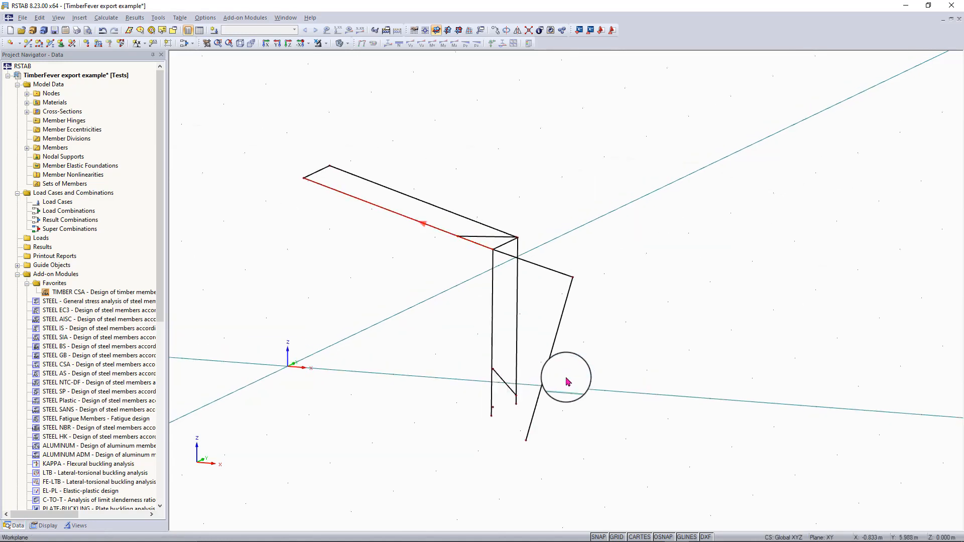
scroll(567, 380, up, 5)
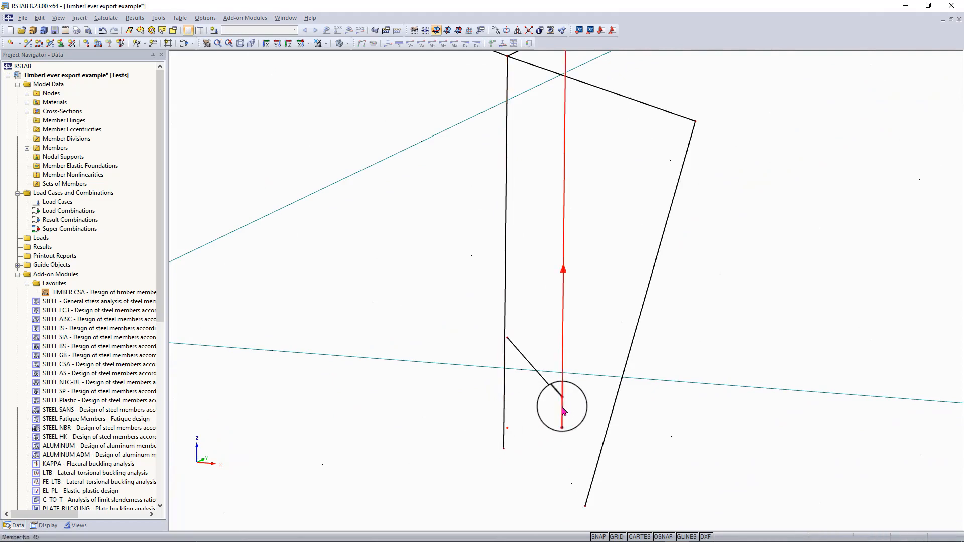
Move the upper end node of the short lower diagonal member onto the front wall post
scroll(563, 411, up, 5)
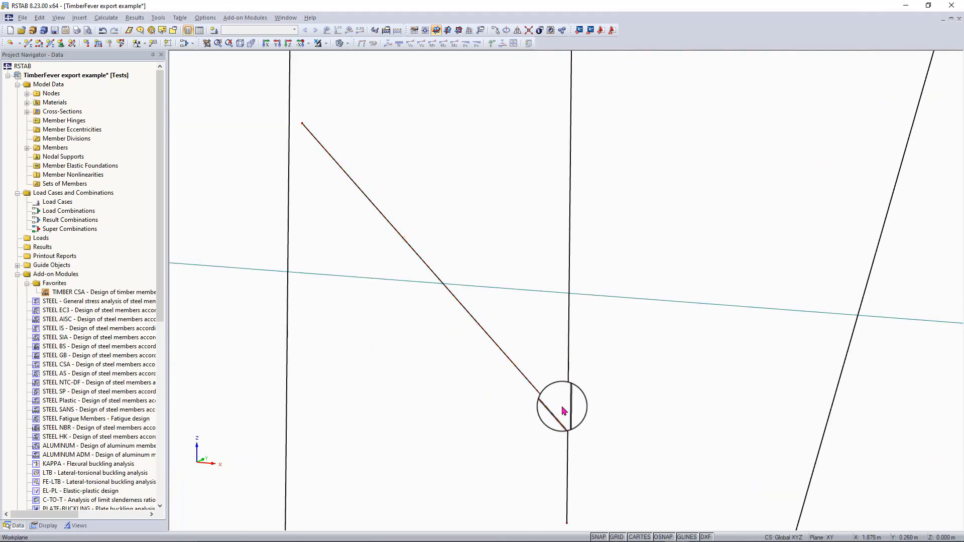
scroll(555, 404, down, 3)
scroll(394, 225, up, 3)
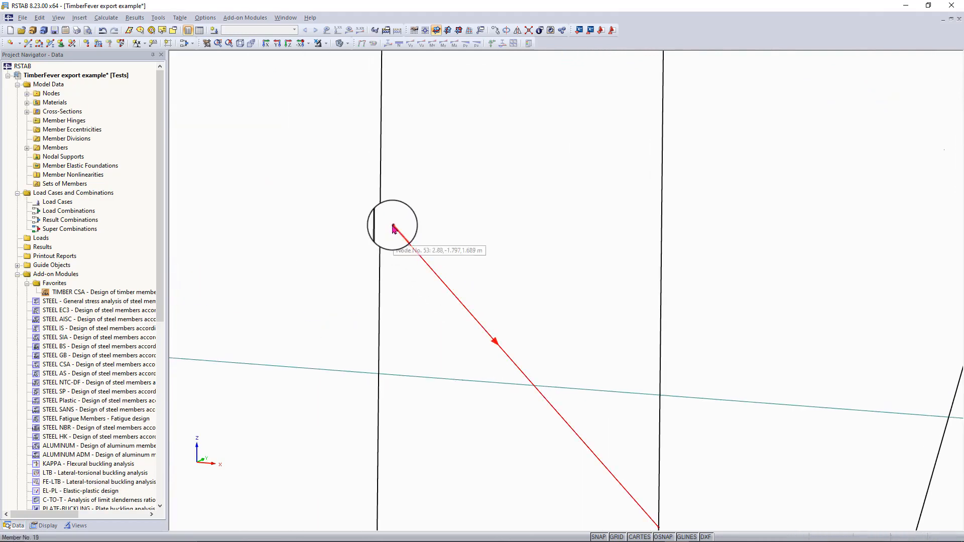
drag(393, 227, 380, 221)
scroll(381, 219, down, 1)
middle_drag(380, 220, 356, 137)
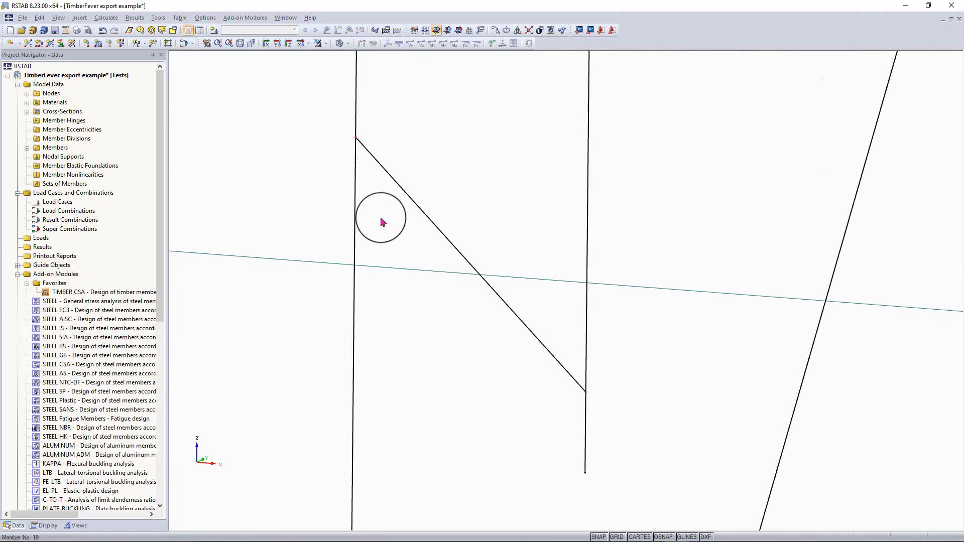
Move the lower end node of the short lower diagonal member onto the rear wall post, just above its base
scroll(381, 219, up, 5)
scroll(381, 218, up, 1)
scroll(380, 217, down, 1)
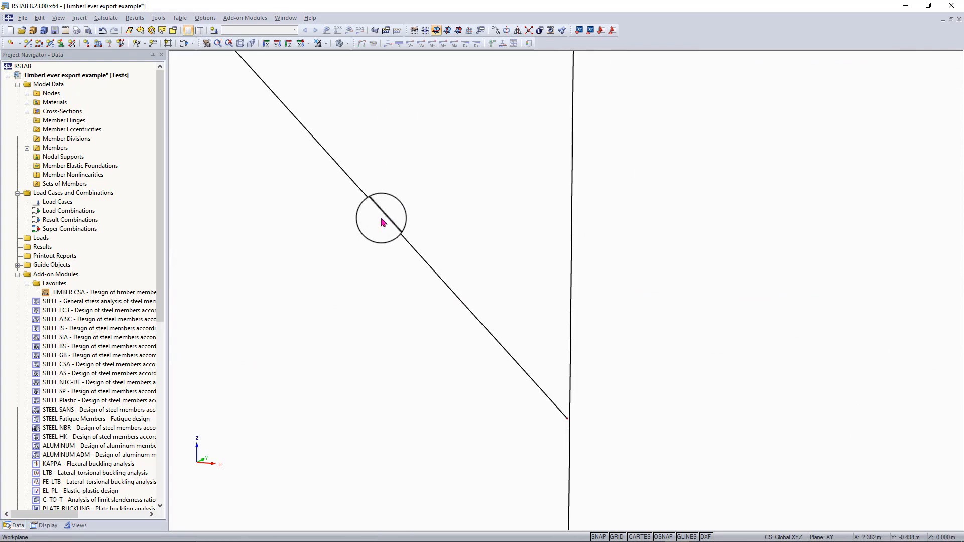
drag(566, 418, 570, 422)
middle_drag(569, 422, 544, 403)
scroll(571, 426, down, 6)
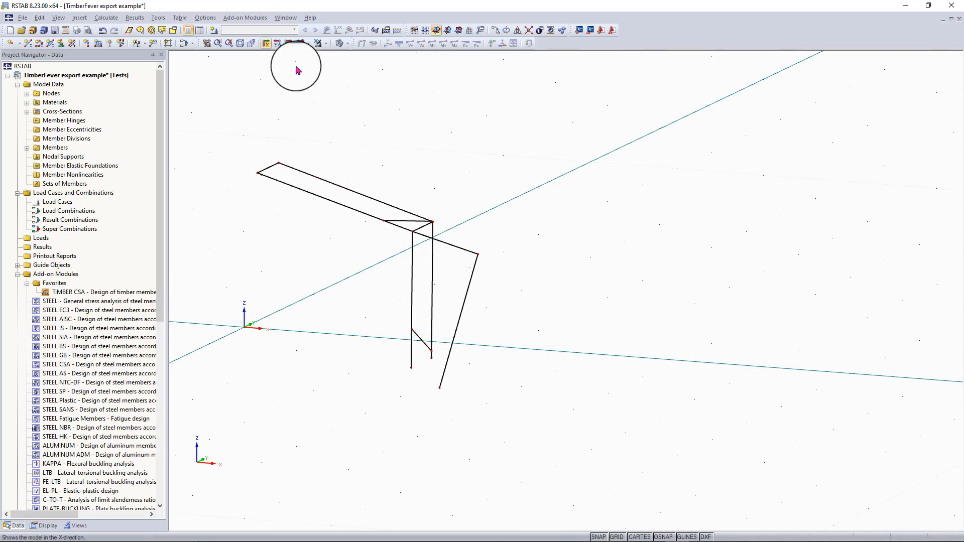
Inspect the joint between wall posts and sloping beams in the Y-direction view, and pick out the front wall post in 3D
click(277, 44)
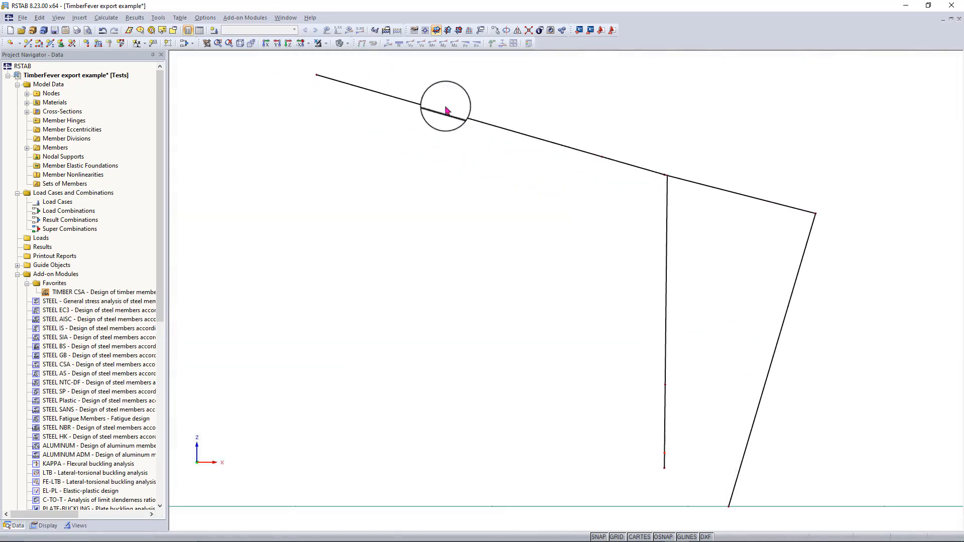
scroll(660, 190, up, 2)
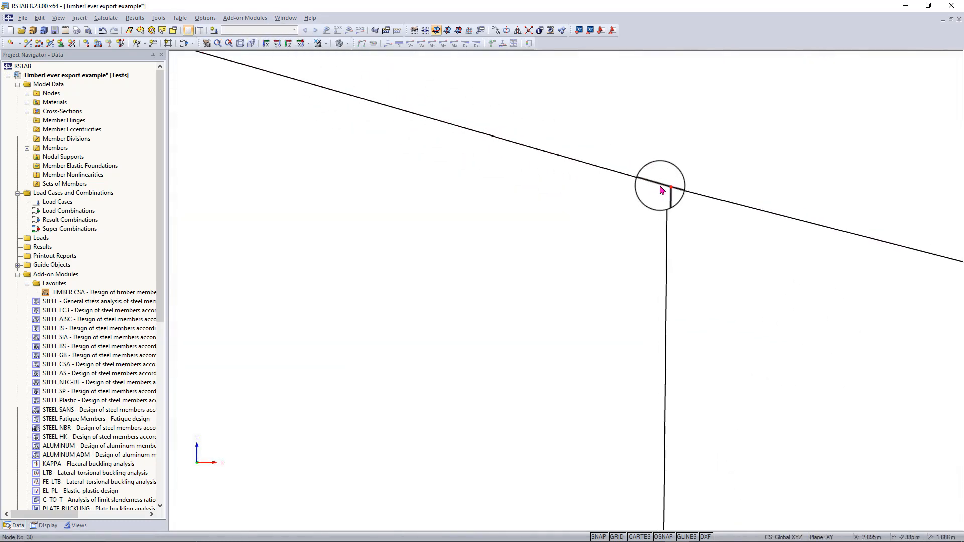
scroll(686, 271, down, 4)
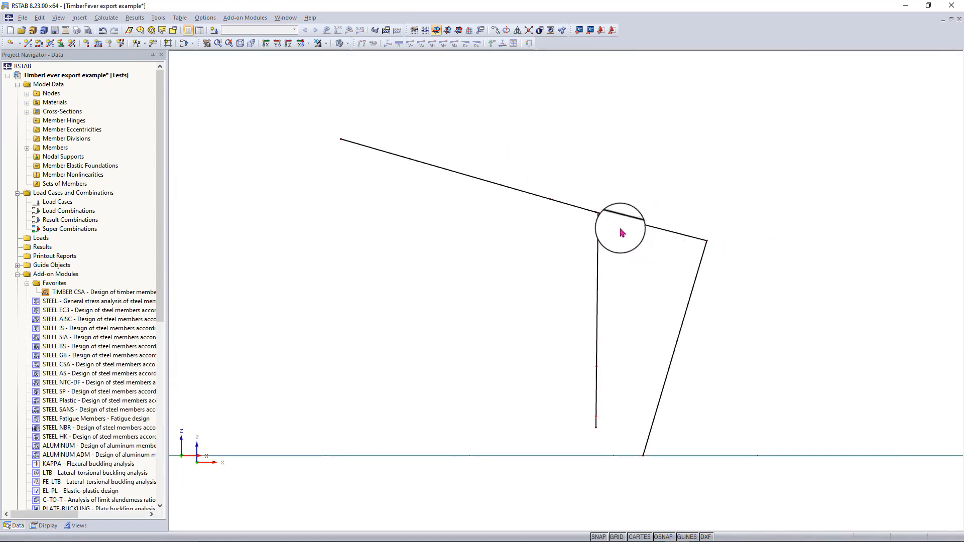
scroll(618, 230, up, 2)
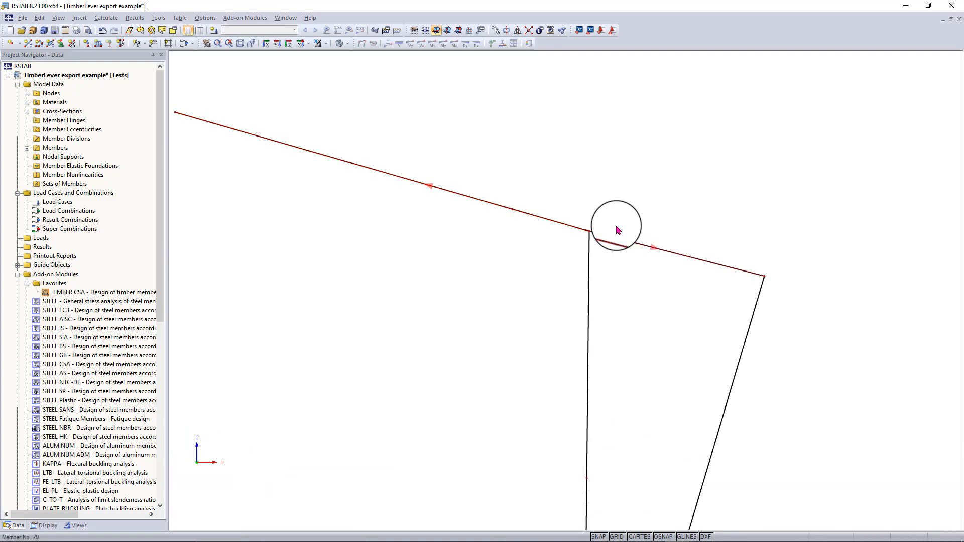
scroll(618, 230, up, 2)
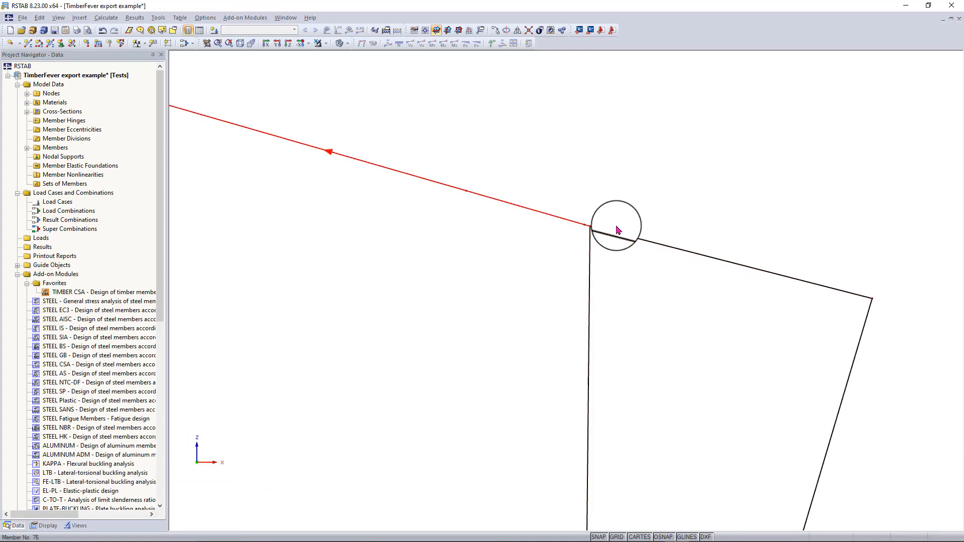
click(137, 44)
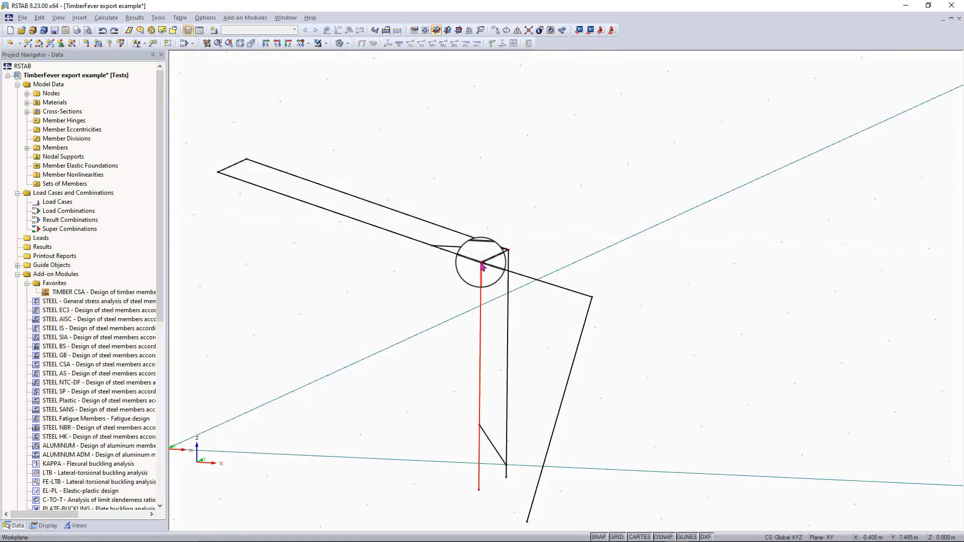
click(481, 263)
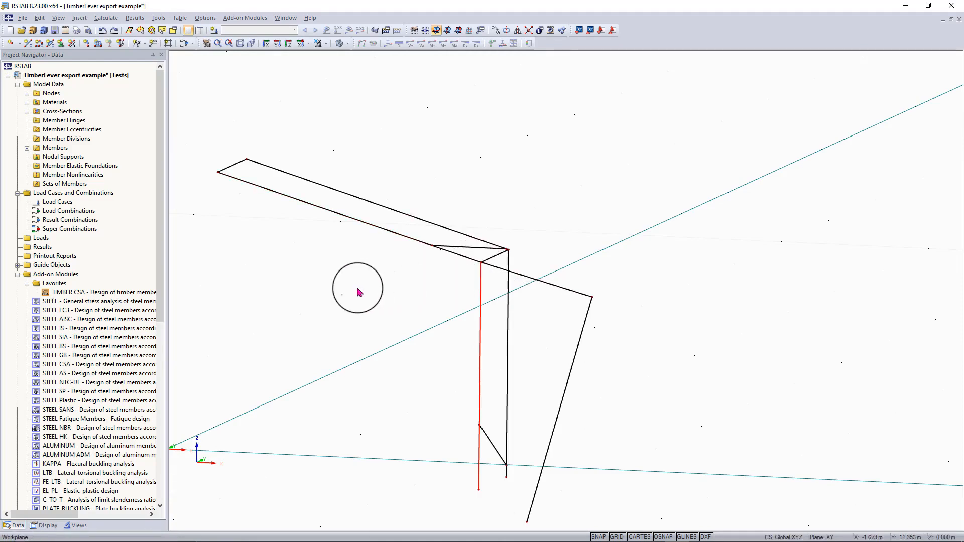
scroll(357, 288, down, 1)
middle_drag(357, 289, 375, 294)
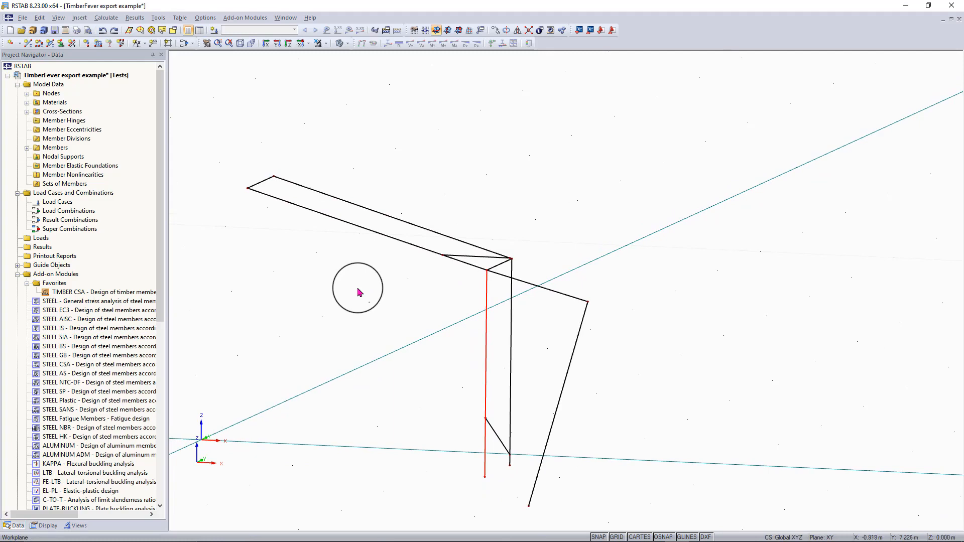
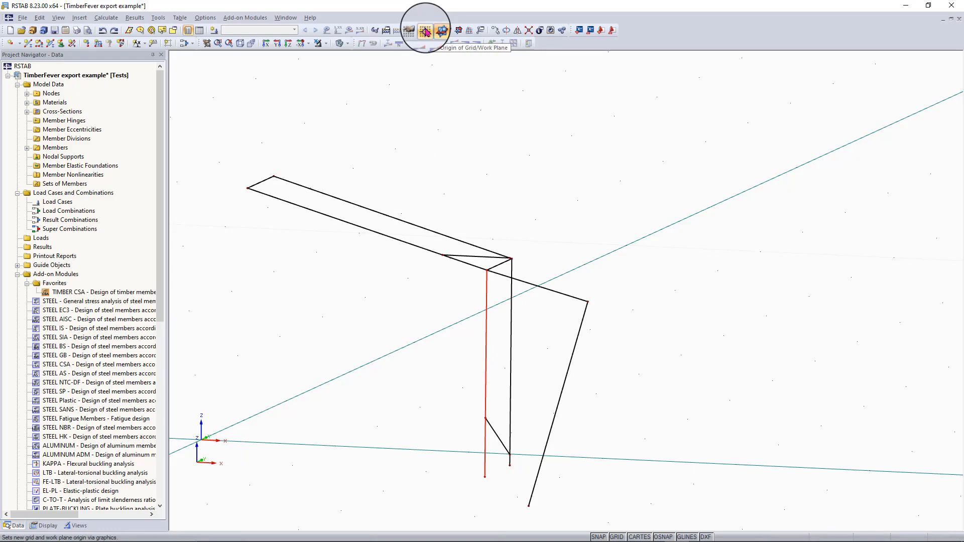
Set the work plane origin to the front wall post's base node and switch the work plane to XZ
click(425, 32)
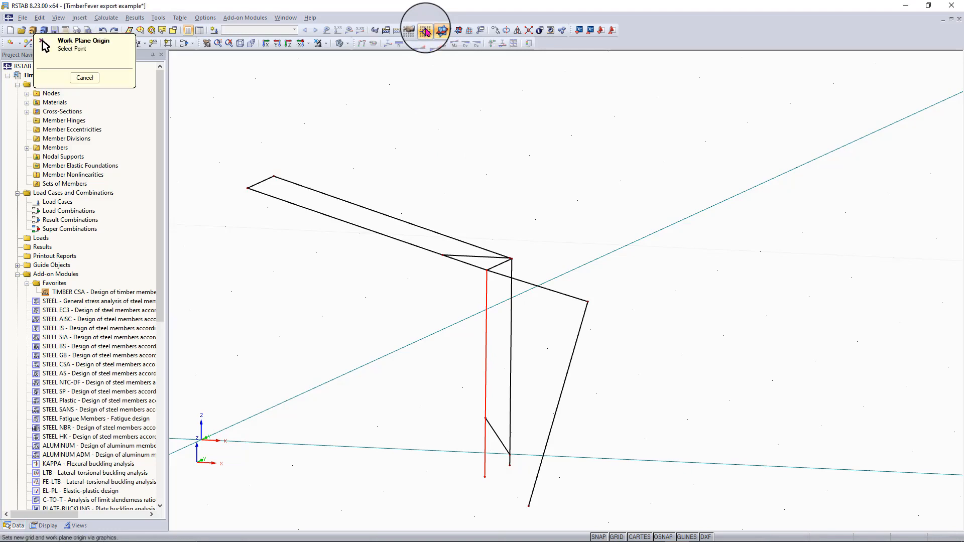
click(485, 477)
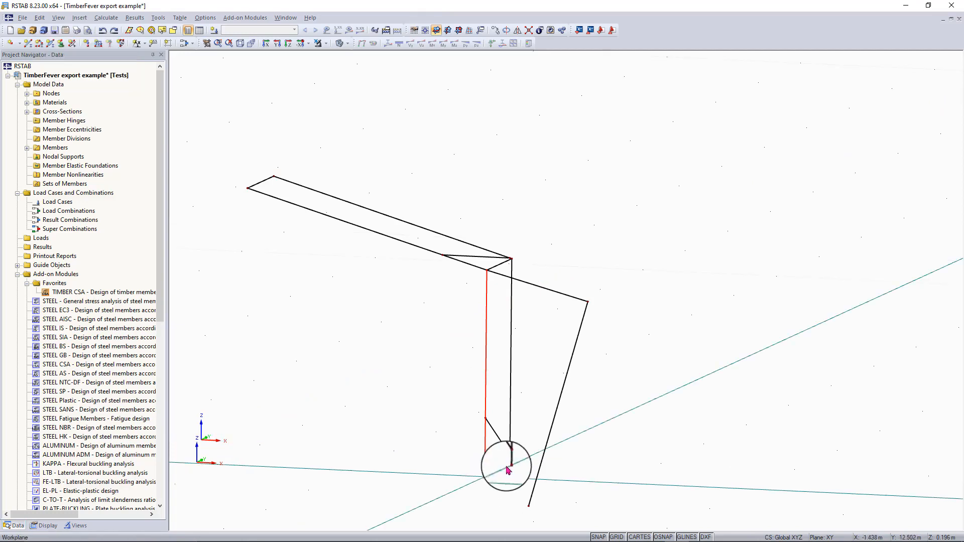
scroll(560, 231, down, 1)
scroll(561, 231, up, 1)
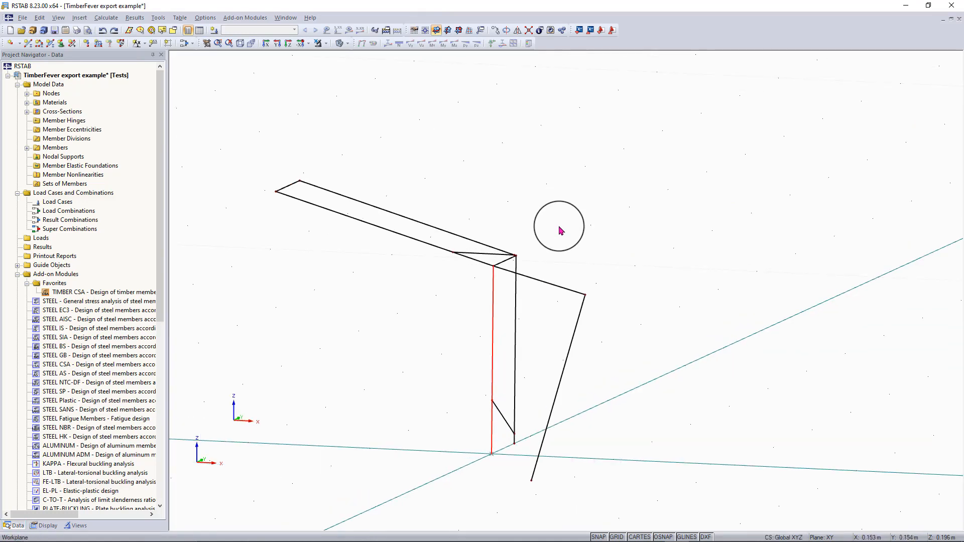
click(459, 32)
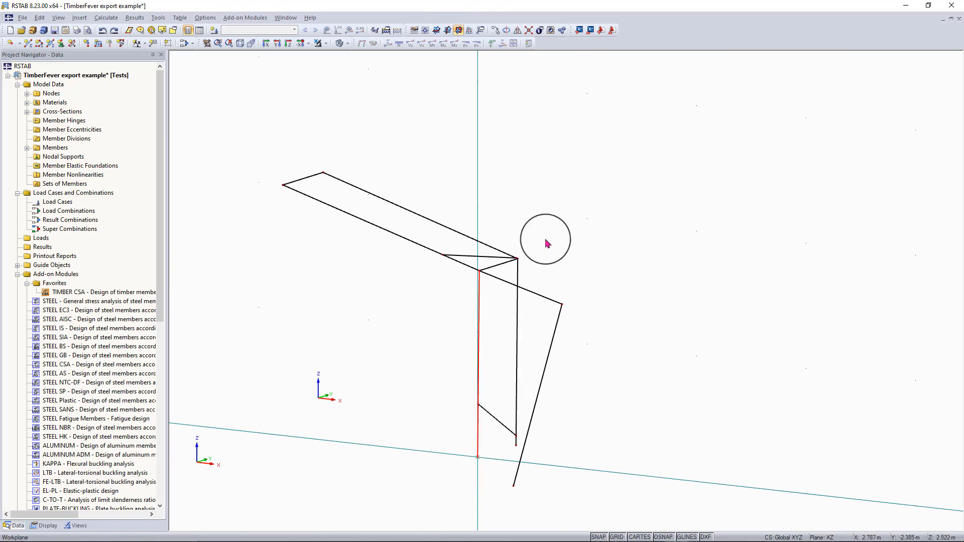
Examine the wall posts against the vertical work plane axis, from base to beam joint, in the Y-direction view
ctrl+middle_drag(480, 461, 660, 208)
scroll(489, 344, up, 5)
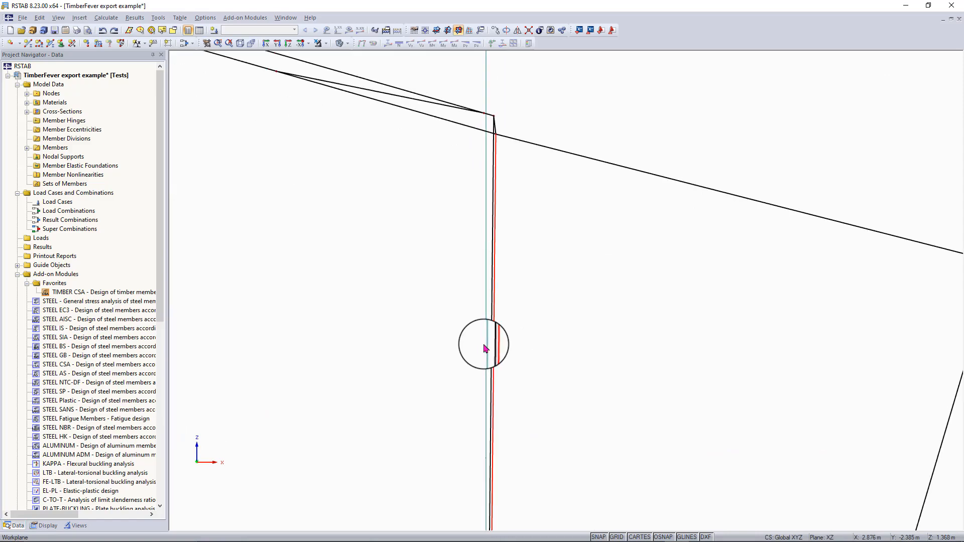
scroll(490, 344, down, 3)
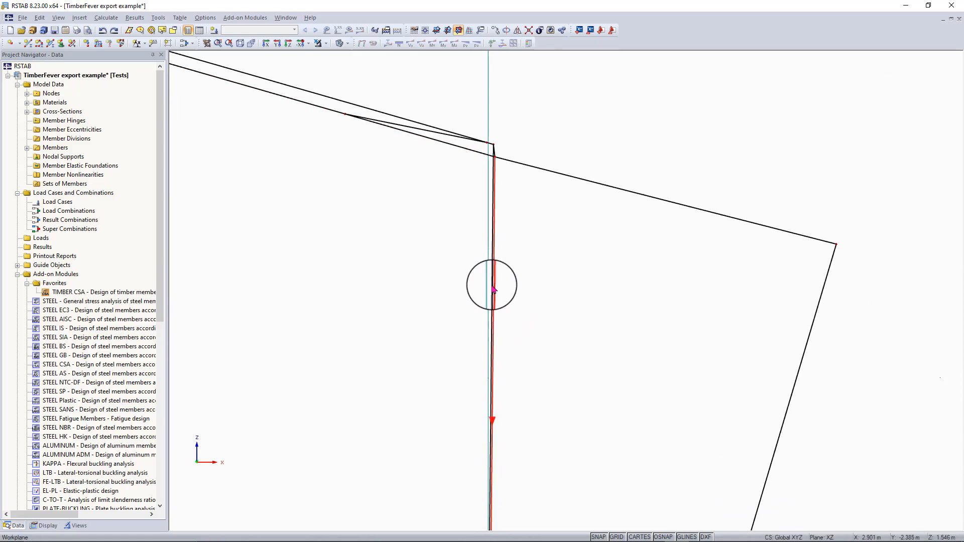
shift+scroll(492, 287, down, 10)
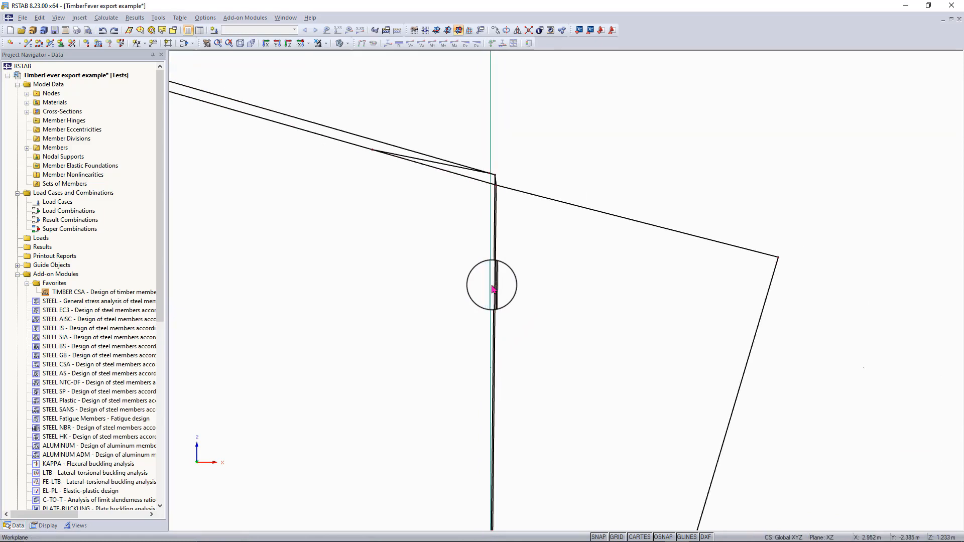
shift+scroll(491, 287, down, 3)
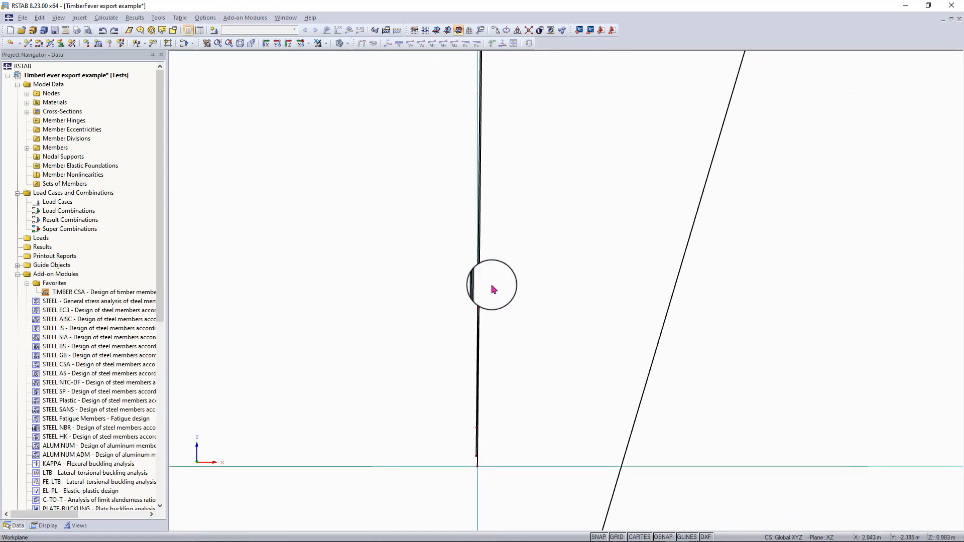
scroll(492, 289, down, 3)
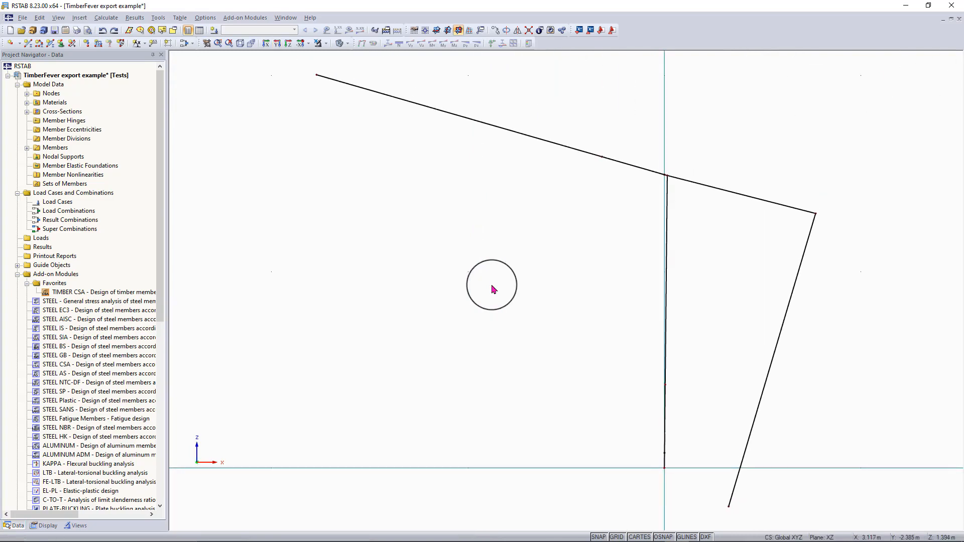
scroll(546, 236, up, 4)
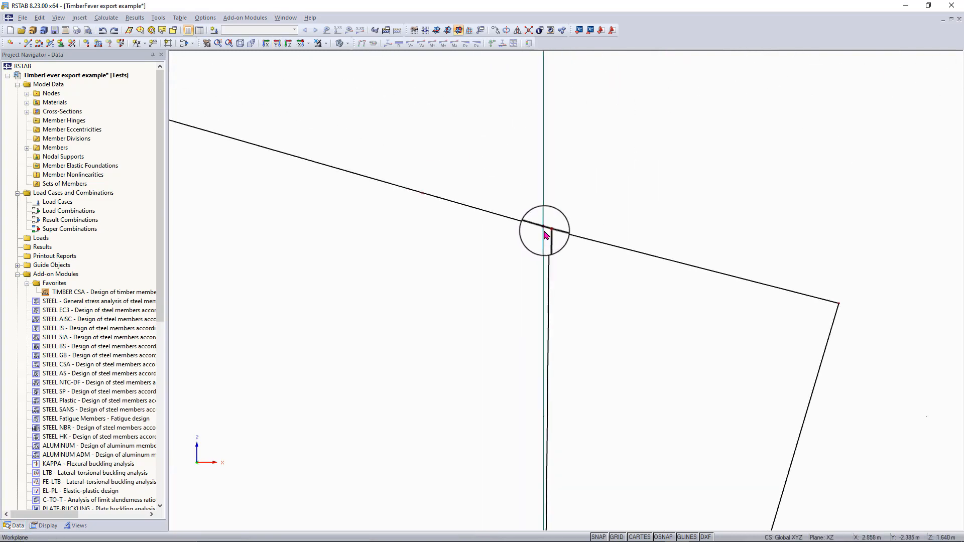
scroll(547, 236, up, 2)
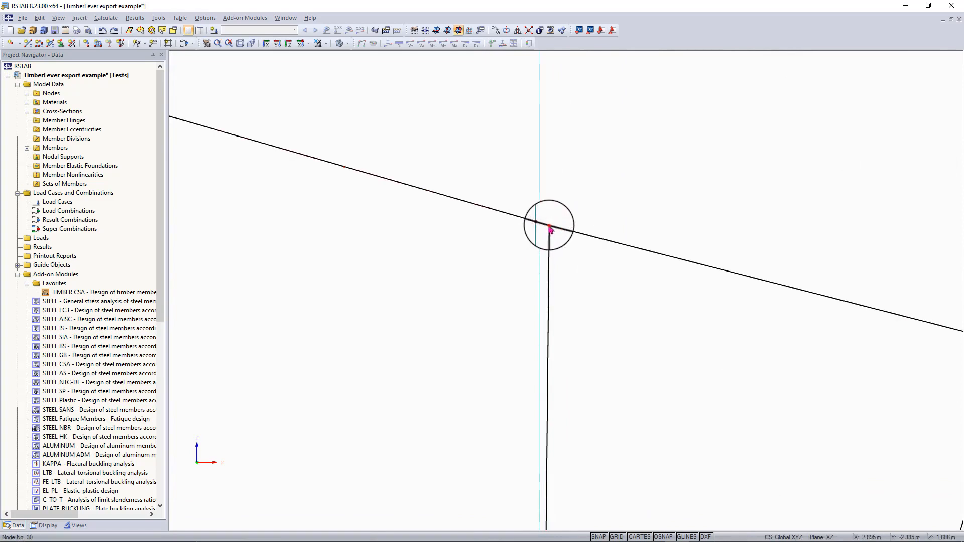
Compare the coordinates of base node 31 and set the X coordinate of wall-post top nodes 30 and 73 to 2.880 m
double_click(550, 229)
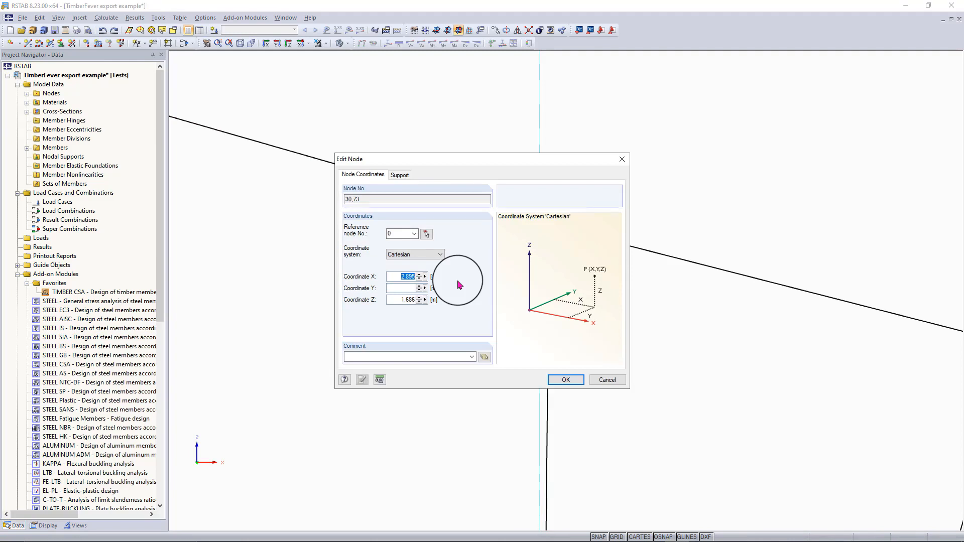
key(Return)
scroll(528, 425, up, 3)
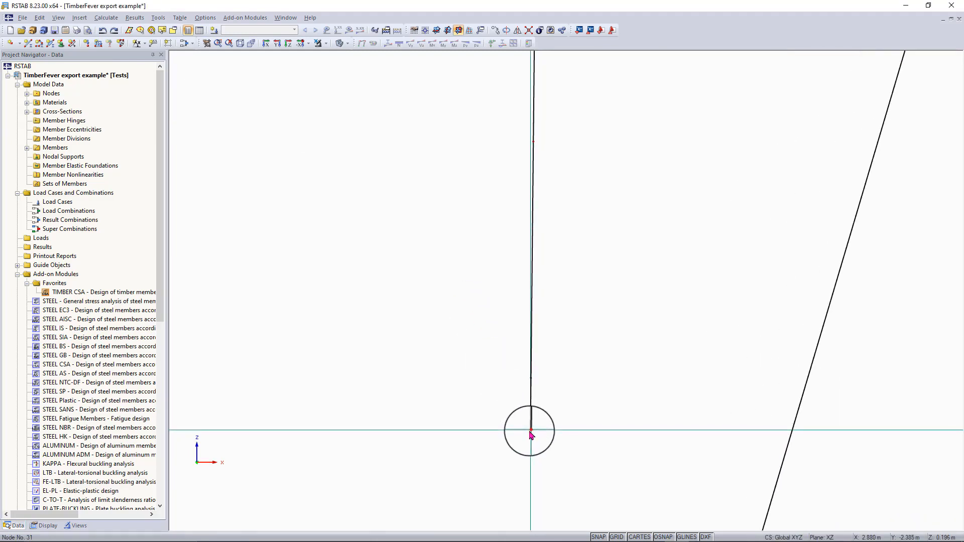
double_click(532, 435)
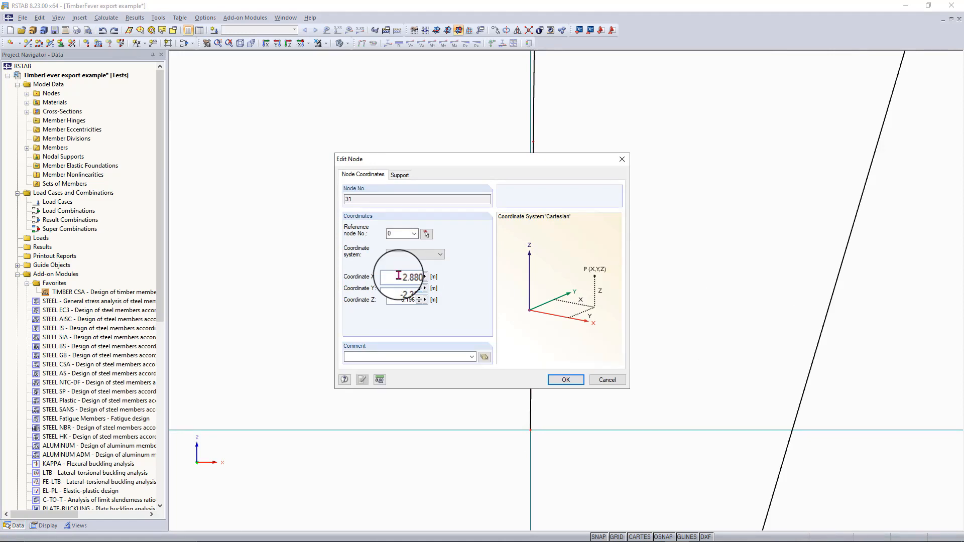
click(621, 159)
scroll(515, 222, up, 3)
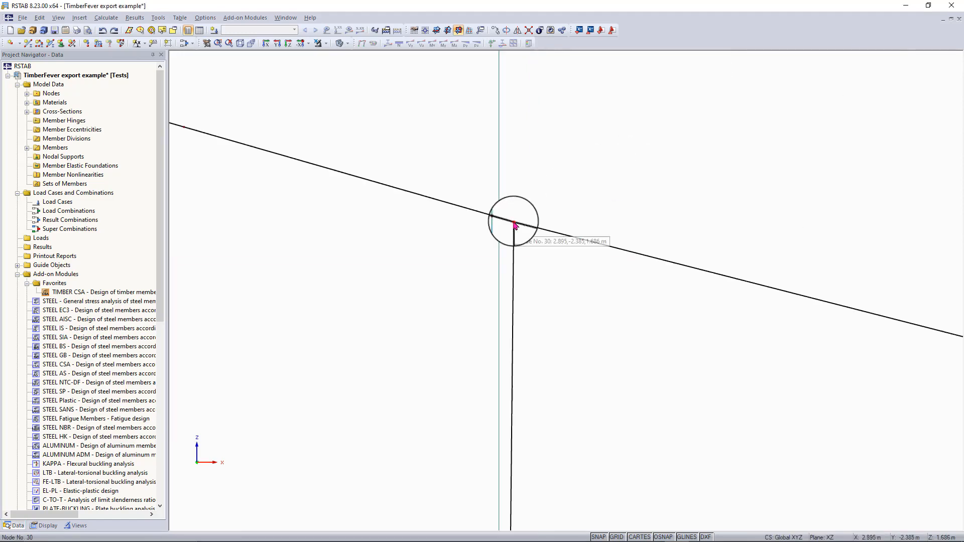
double_click(514, 223)
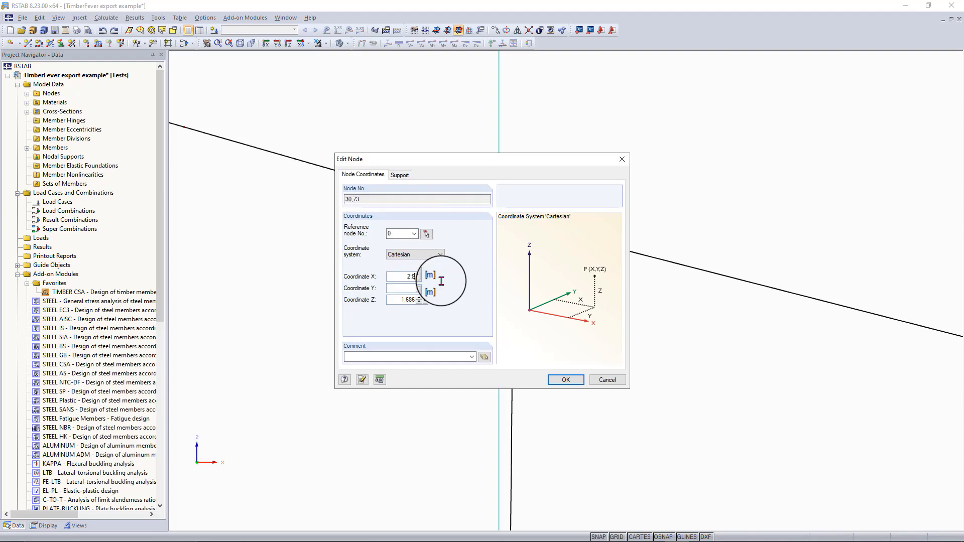
key(Return)
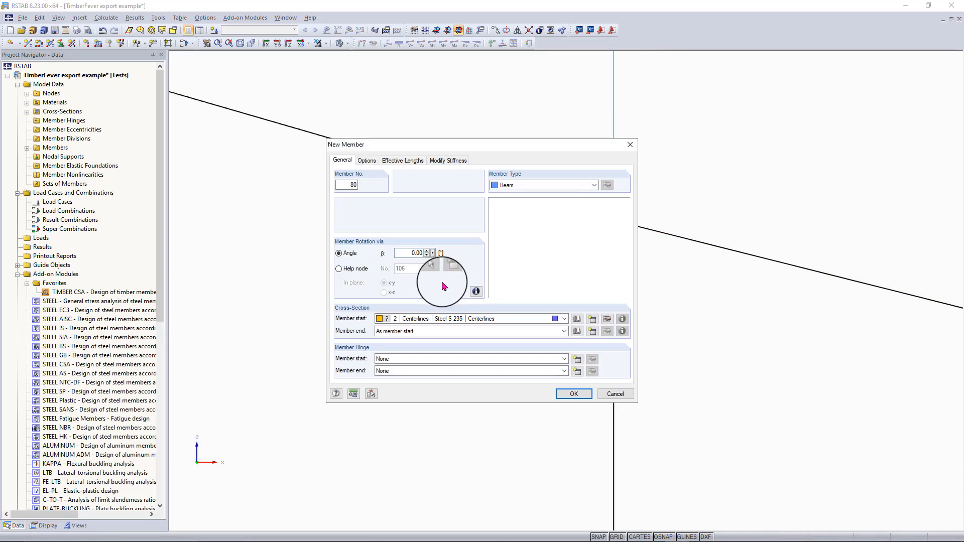
Draw a vertical beam member with the Centerlines cross-section from the wall-post top up to Z' 2.000 m relative to the grid origin
click(570, 395)
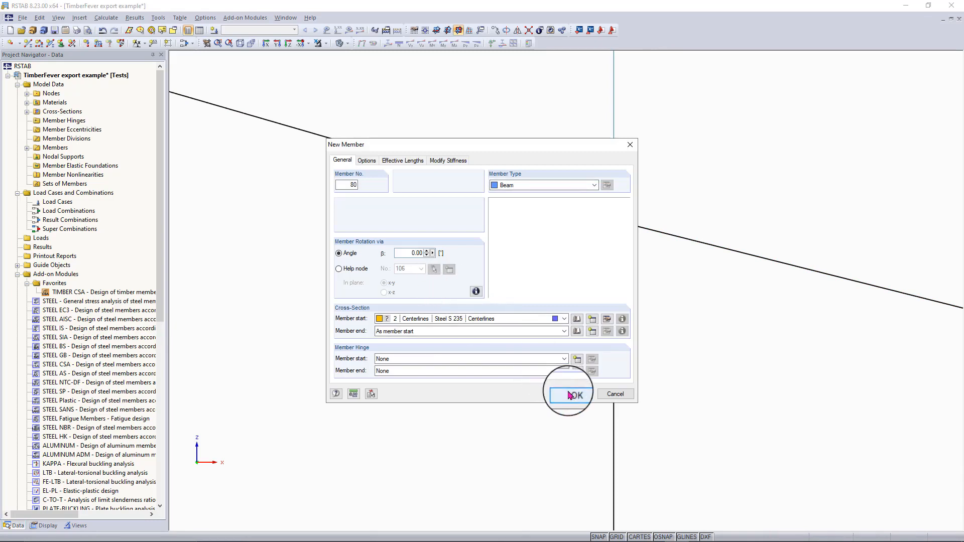
click(570, 395)
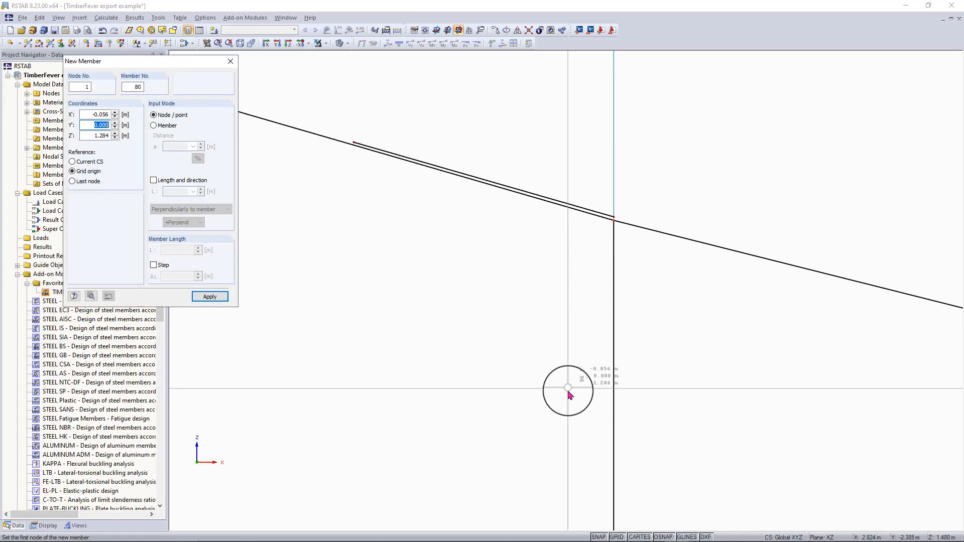
click(612, 218)
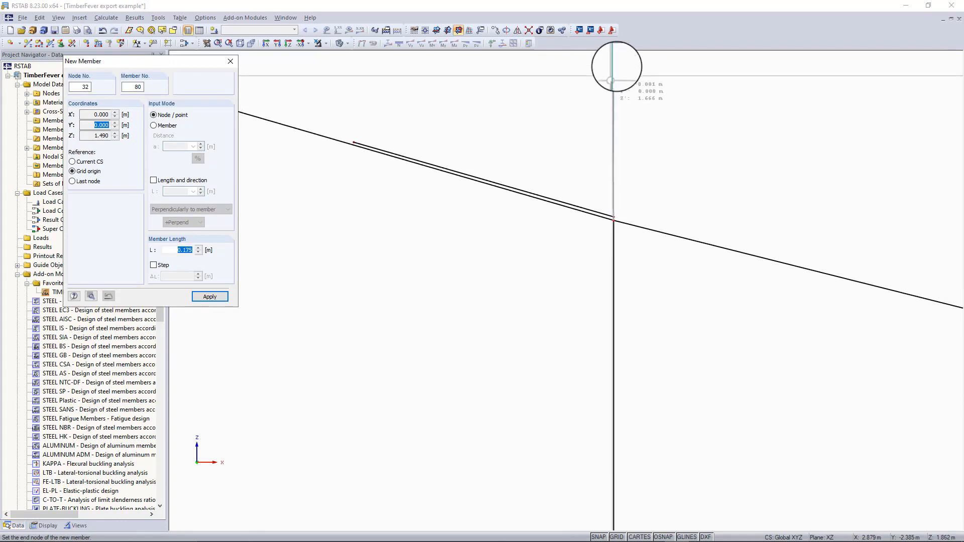
scroll(616, 65, down, 2)
middle_drag(615, 69, 609, 122)
middle_drag(597, 198, 593, 251)
scroll(593, 251, down, 3)
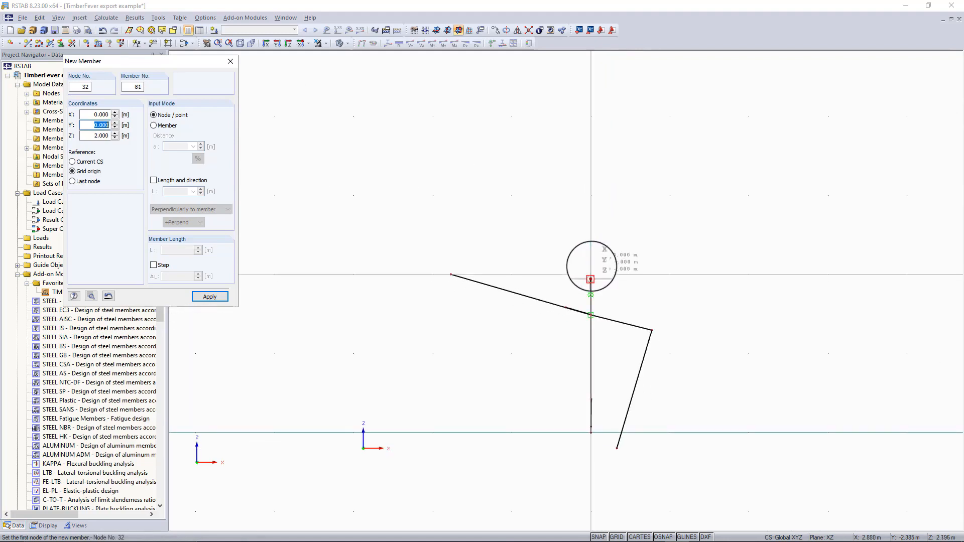
Add an angular dimension between the inner sloped beam and the wall post below their joint
key(Escape)
scroll(561, 291, up, 5)
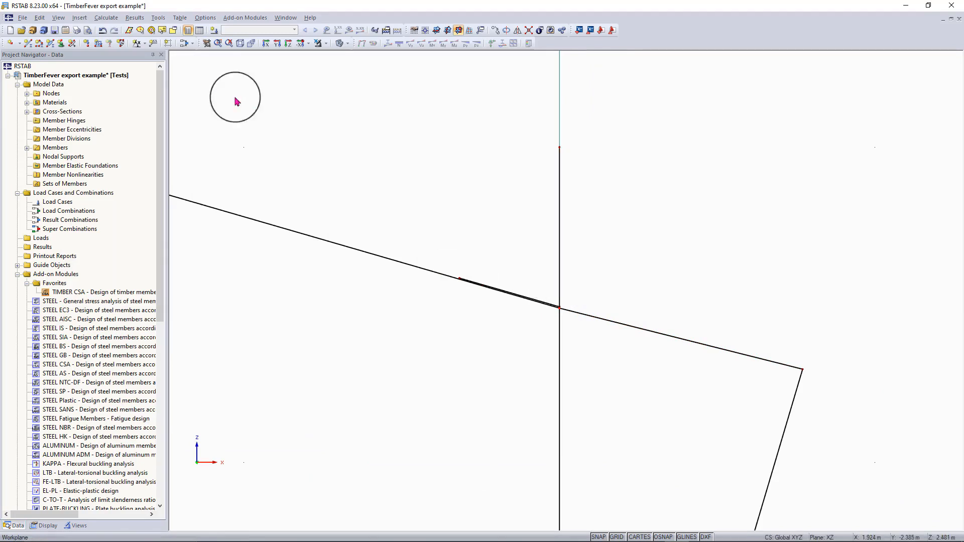
click(144, 46)
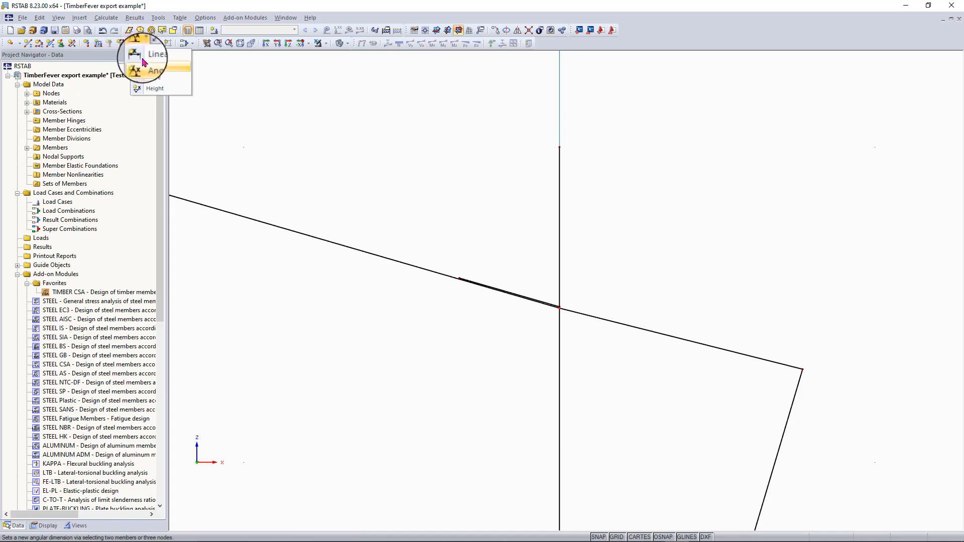
click(147, 67)
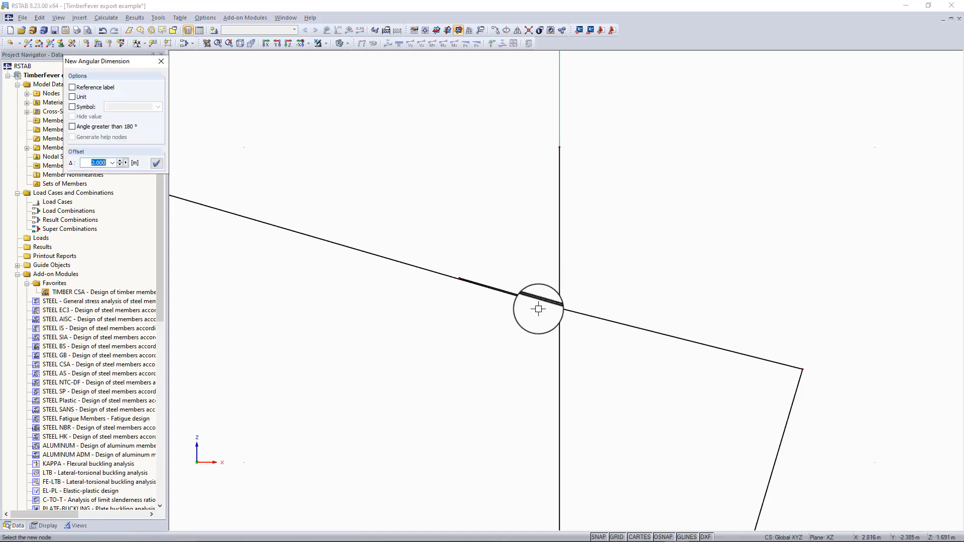
scroll(538, 308, up, 2)
scroll(538, 308, up, 2)
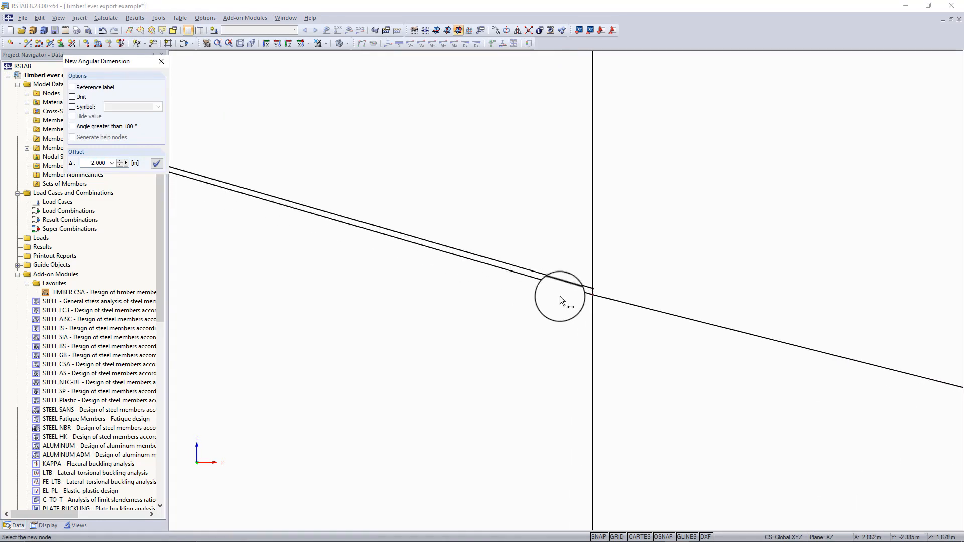
click(592, 321)
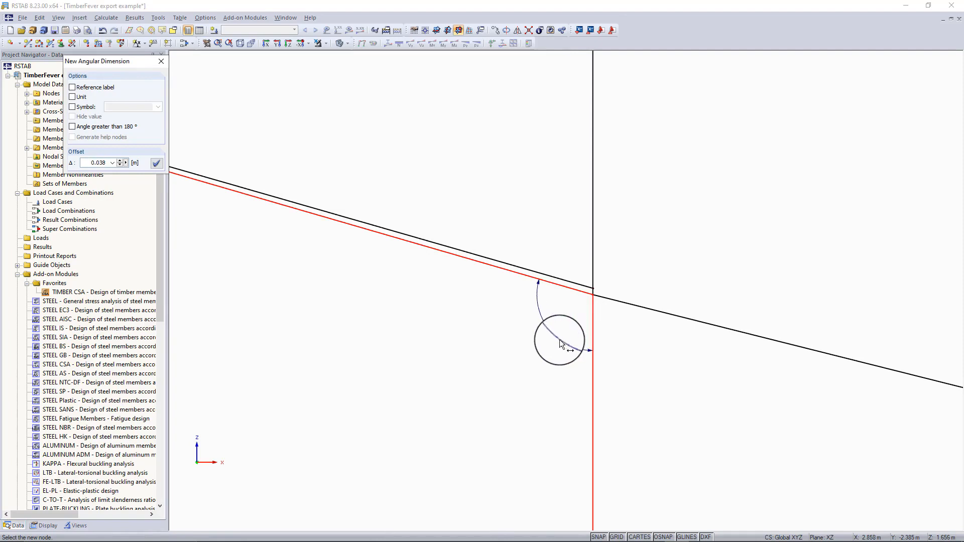
click(559, 340)
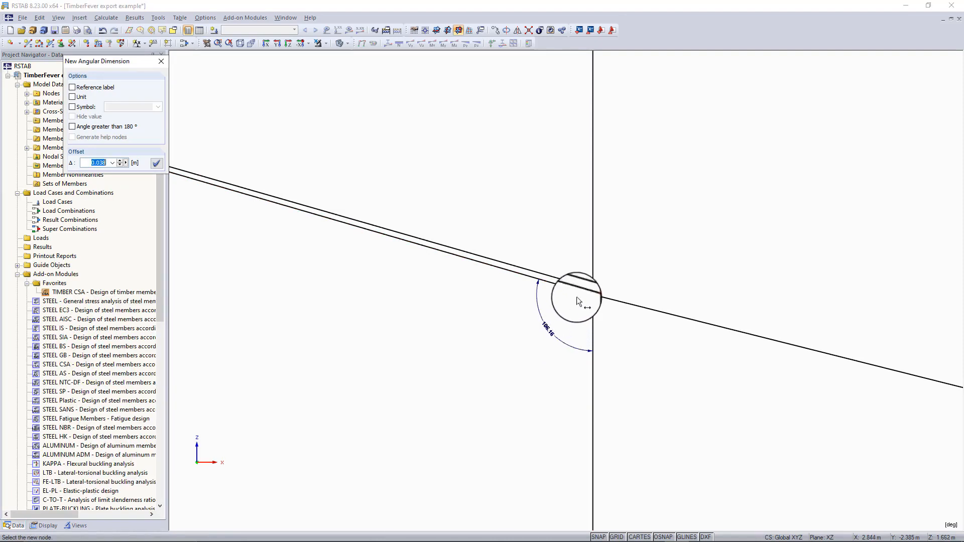
Add an angular dimension between the vertical member above the joint and the sloped beam on its outer side
click(593, 254)
click(622, 300)
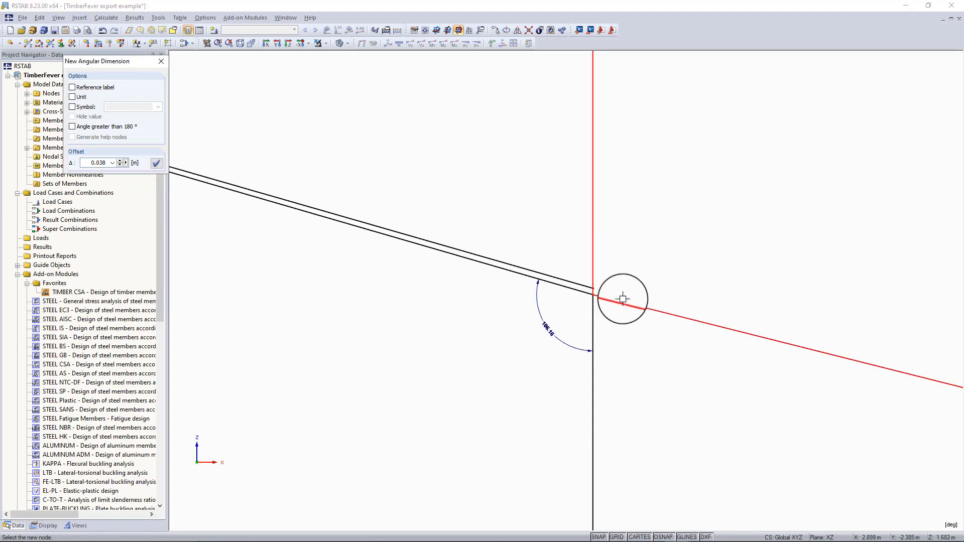
click(647, 272)
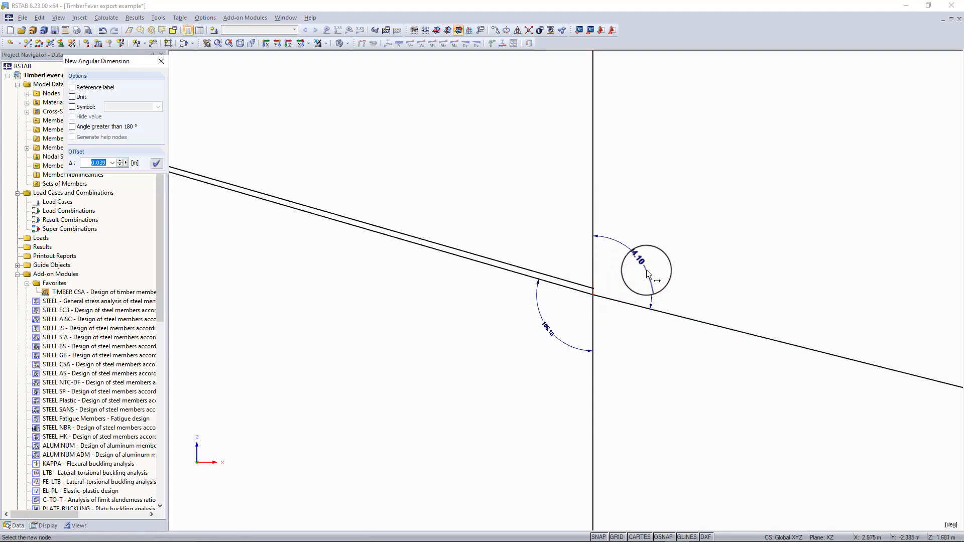
scroll(646, 269, down, 1)
middle_drag(646, 270, 499, 221)
middle_drag(600, 286, 527, 263)
scroll(527, 316, down, 5)
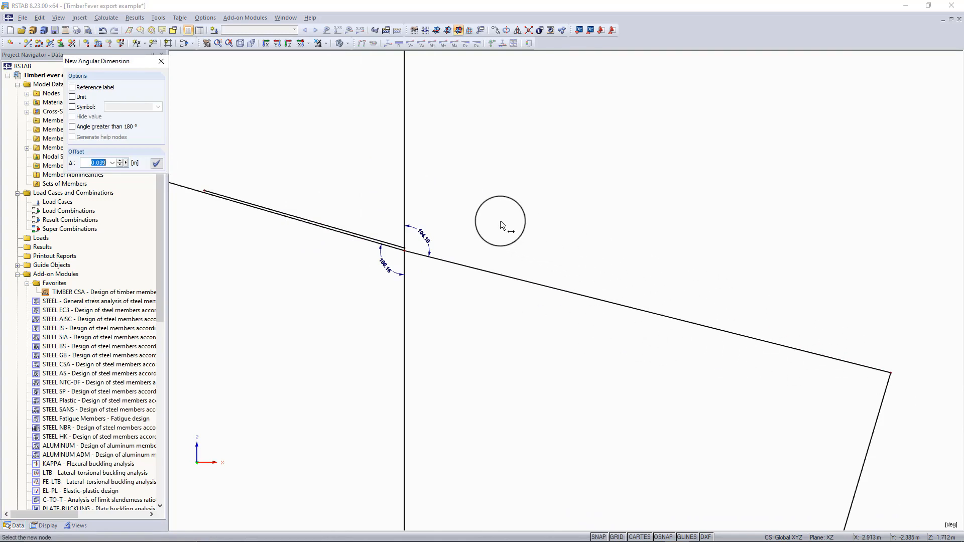
key(Escape)
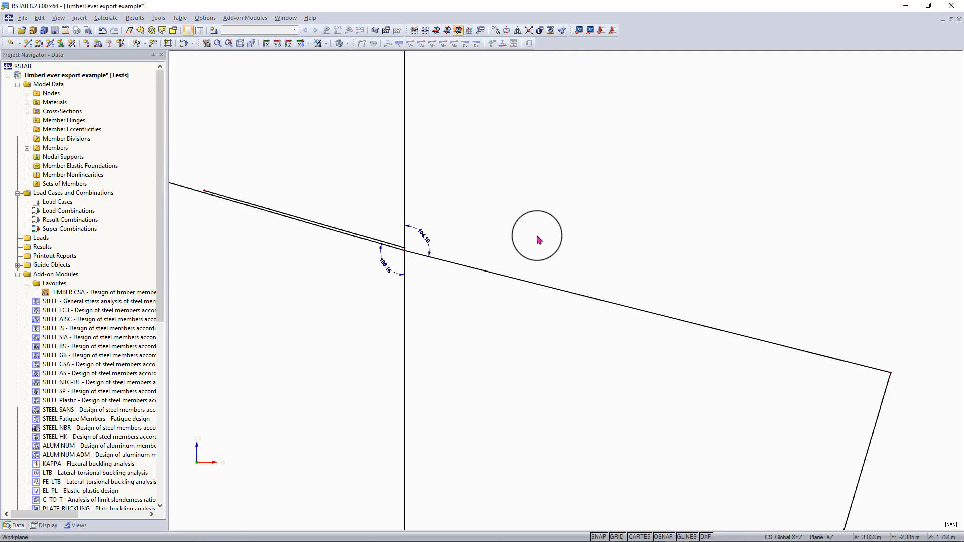
Try lowering node 106 at the sloped beam's outer end to Z 1.485 m and again slightly further
double_click(891, 376)
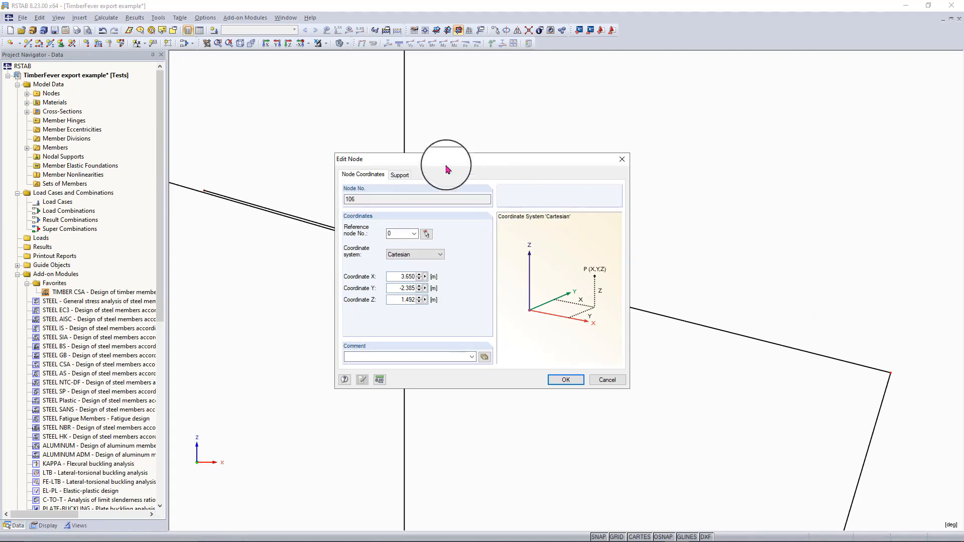
drag(432, 158, 605, 60)
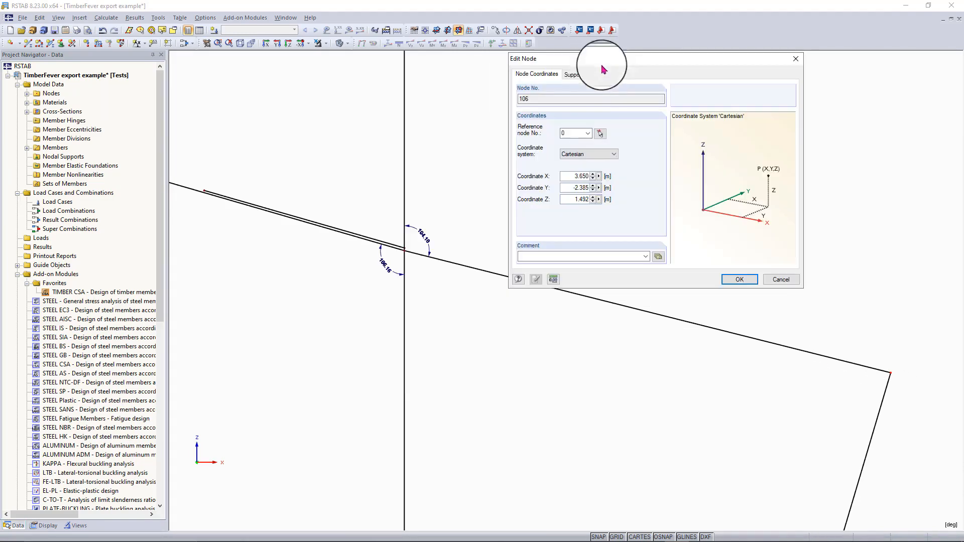
double_click(575, 201)
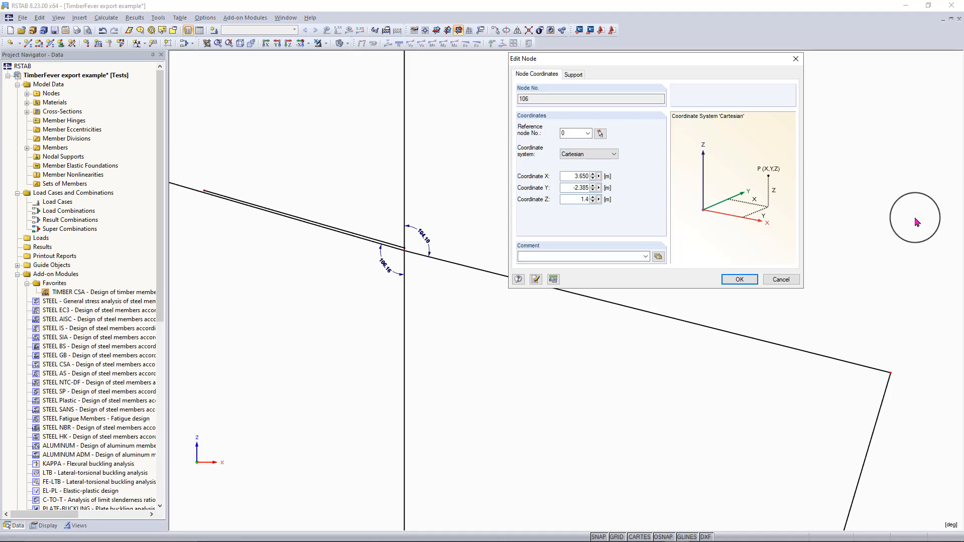
key(Return)
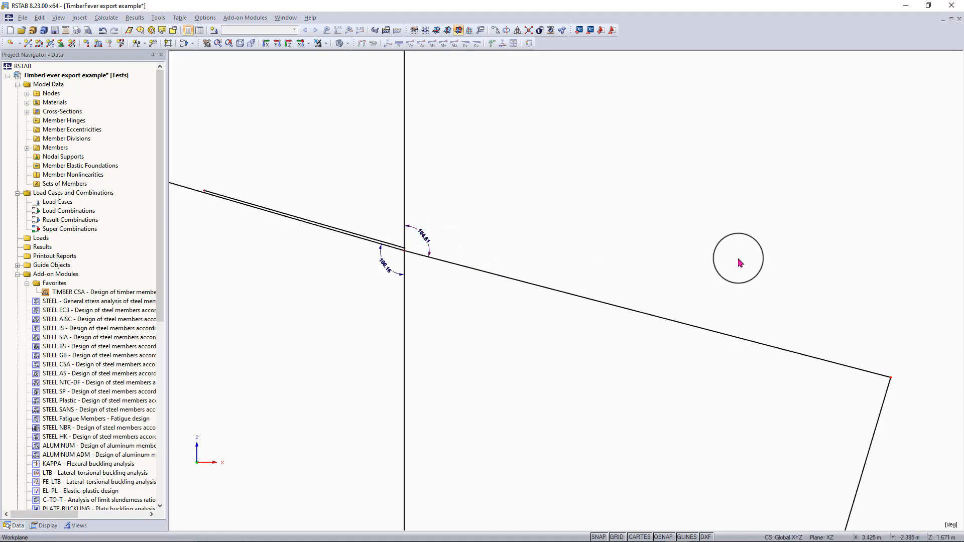
double_click(891, 378)
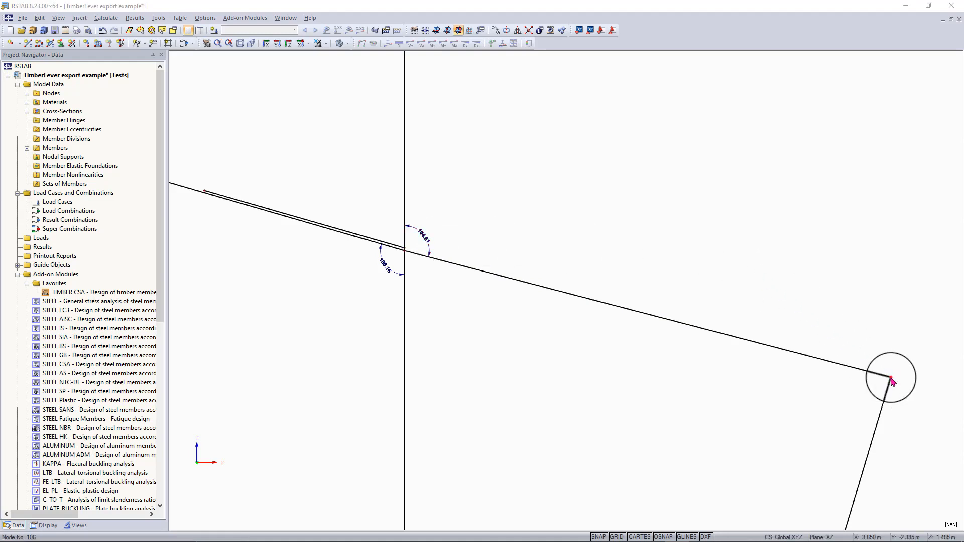
drag(399, 297, 505, 291)
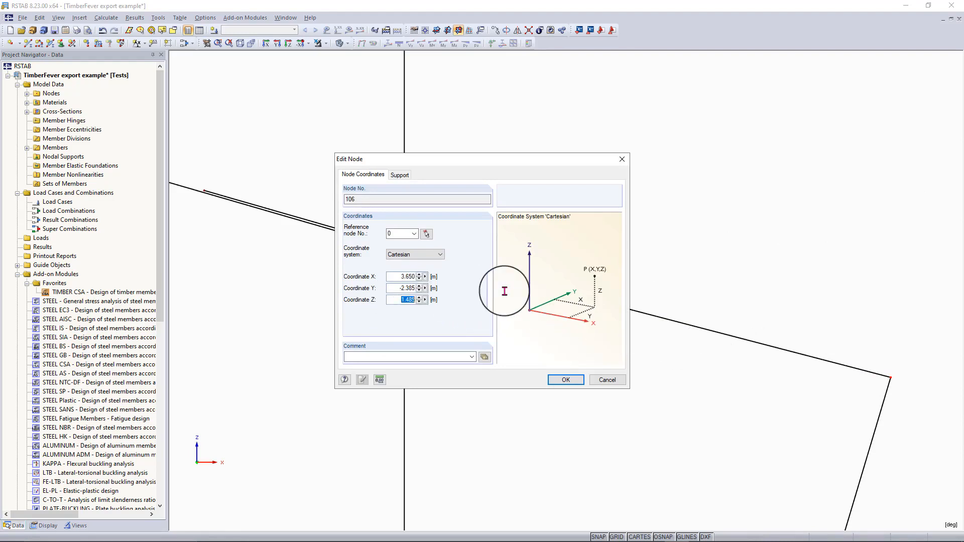
text(1.4)
key(Return)
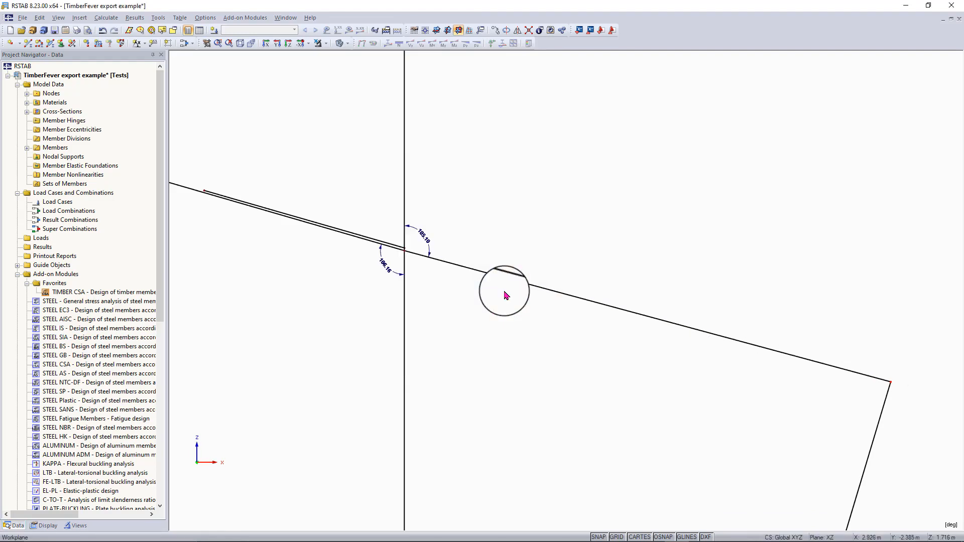
Try Z coordinates of 1.474 m and 1.47 m for outer beam end node 106
double_click(882, 384)
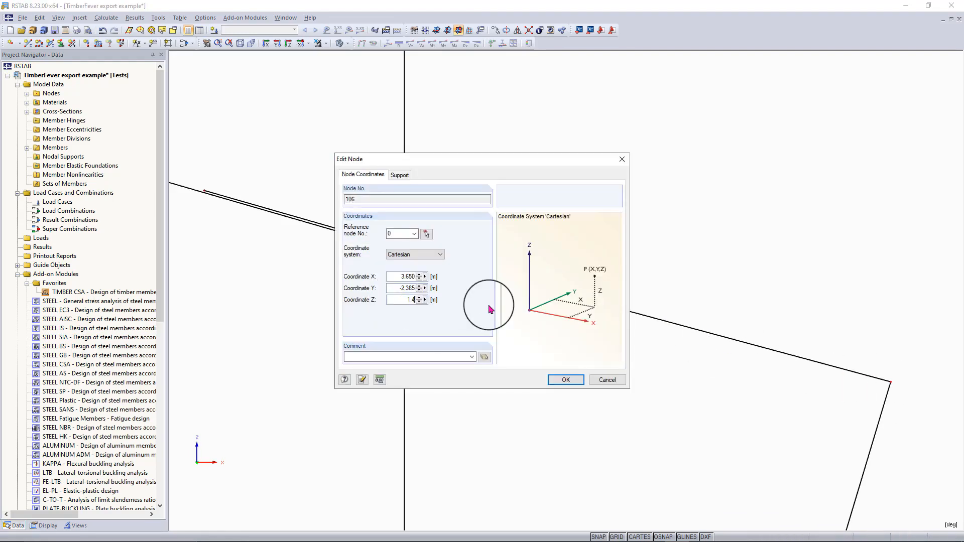
text(1.4)
key(Return)
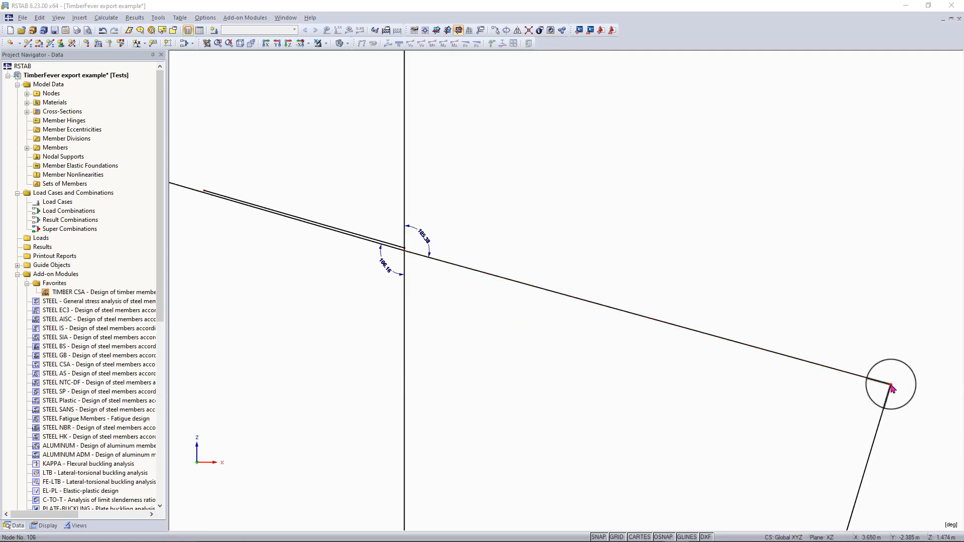
double_click(891, 388)
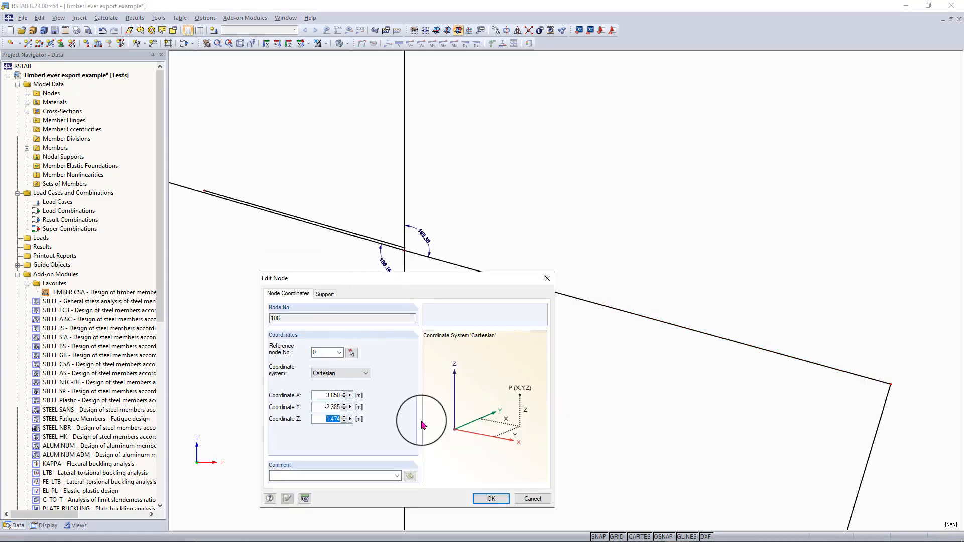
text(1.47)
key(Return)
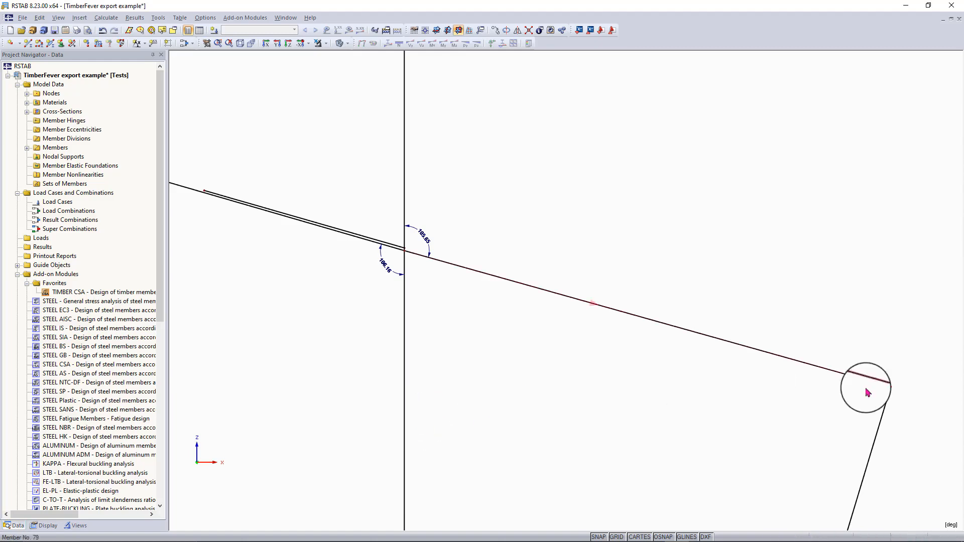
Try lowering outer beam end node 106 in two edits, down to Z 1.460 m
double_click(891, 385)
text(1)
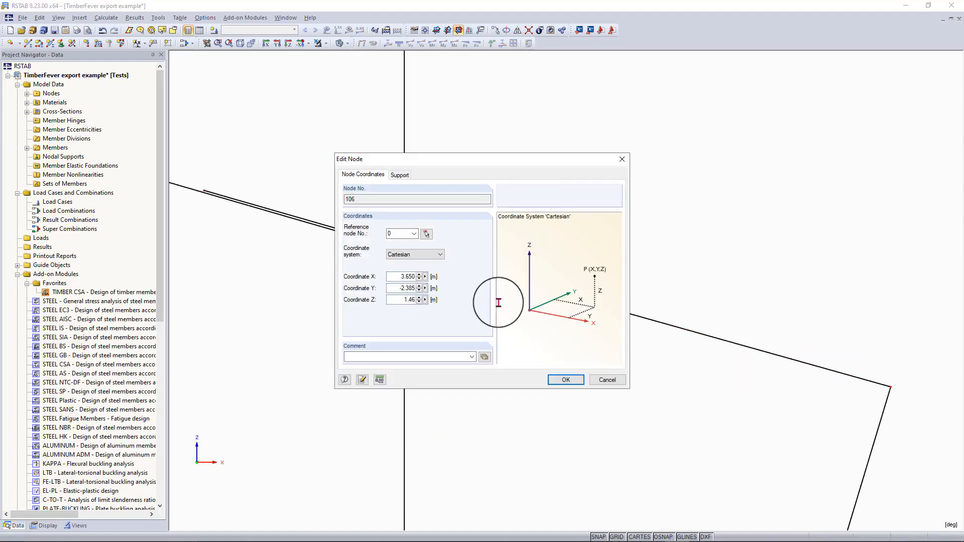
text(.46)
key(Return)
double_click(890, 390)
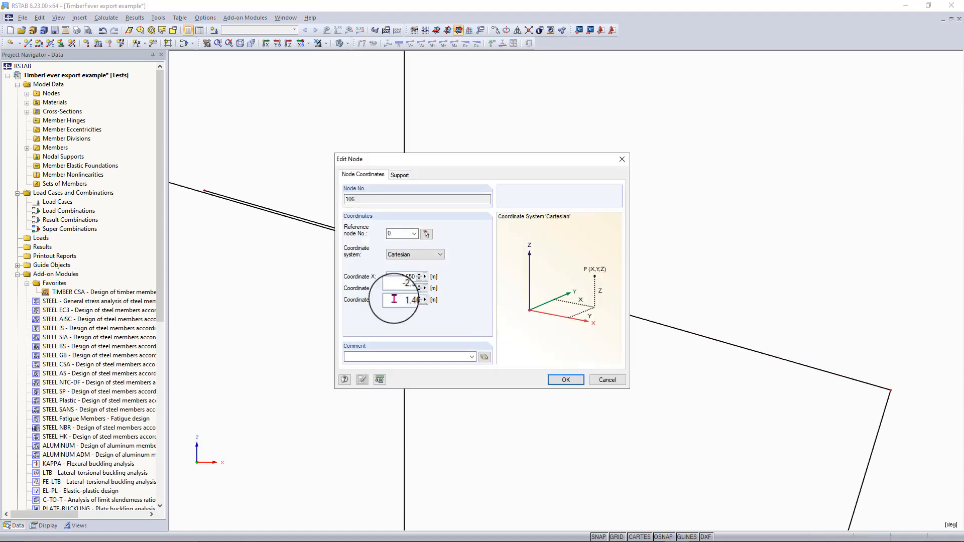
key(Return)
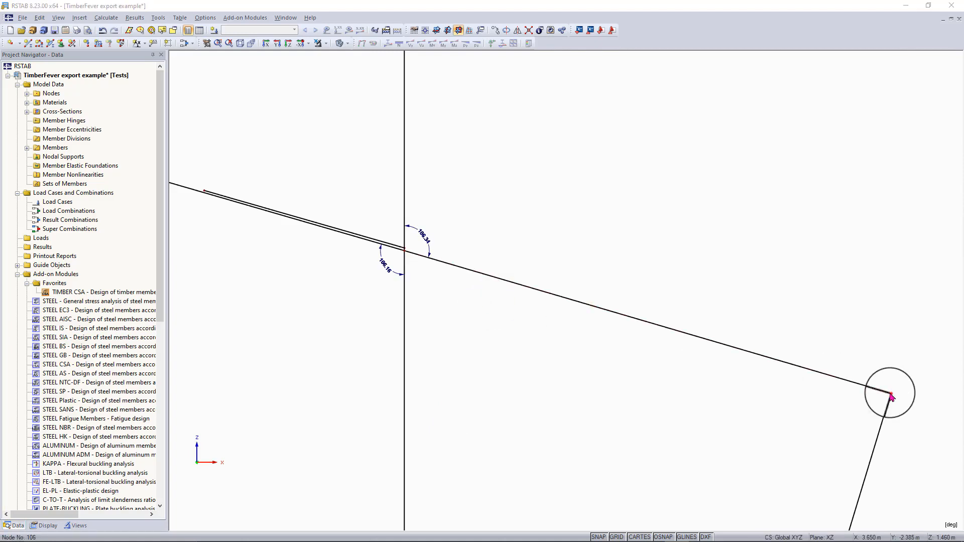
Try raising outer beam end node 106 to Z 1.463 m and slightly higher in small increments
double_click(890, 394)
double_click(405, 299)
text(1.463)
key(Return)
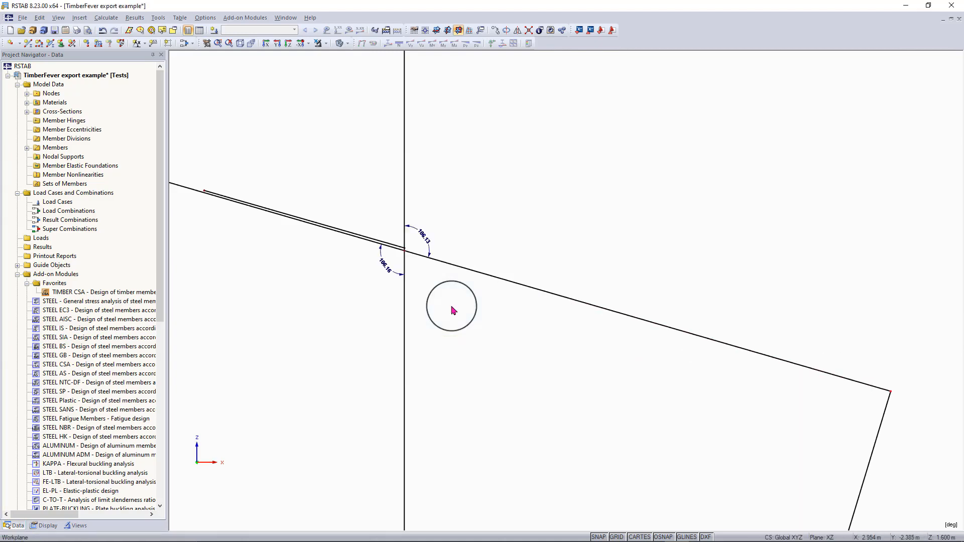
double_click(890, 392)
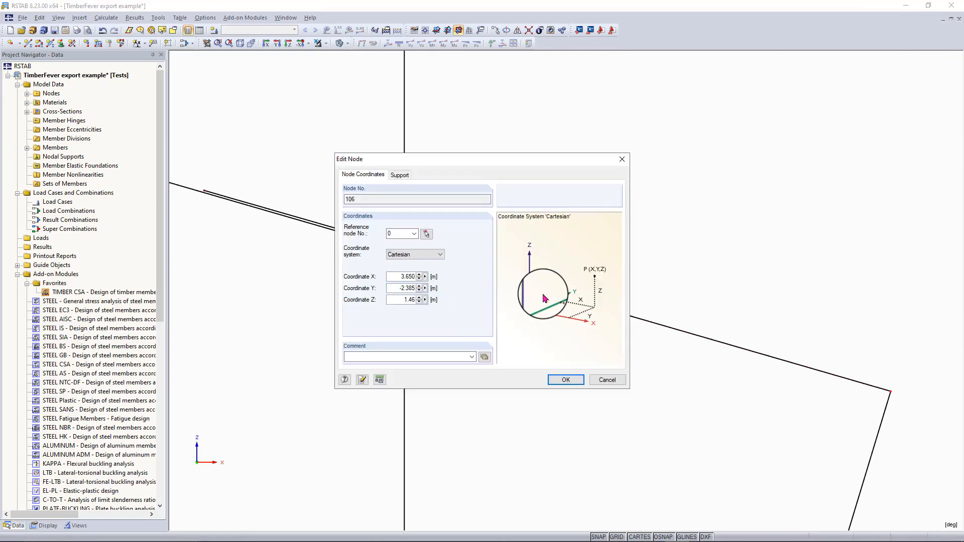
key(Return)
double_click(890, 393)
double_click(462, 301)
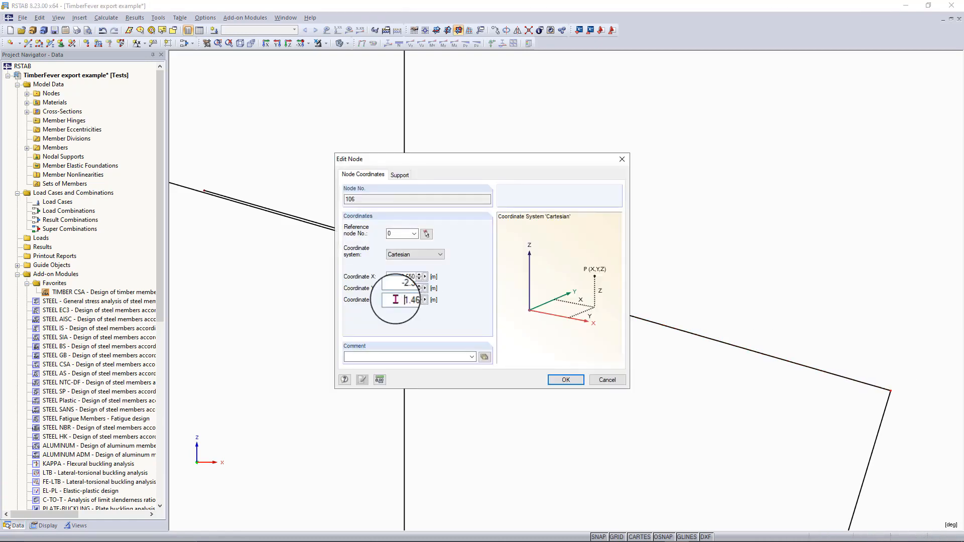
text(1.475)
key(Return)
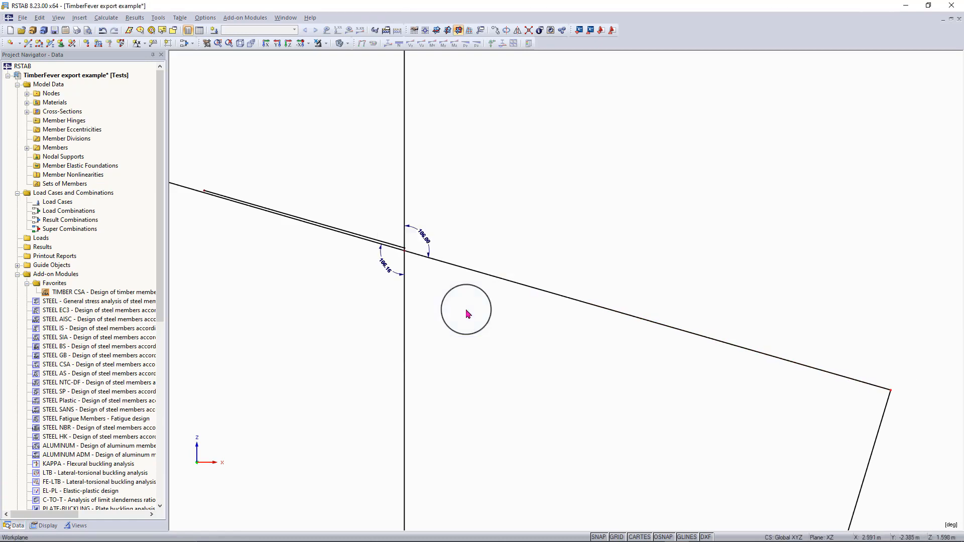
Try fine Z adjustments around 1.463 m on outer beam end node 106 to match the two joint angles
double_click(892, 393)
double_click(402, 300)
text(1.46)
key(Return)
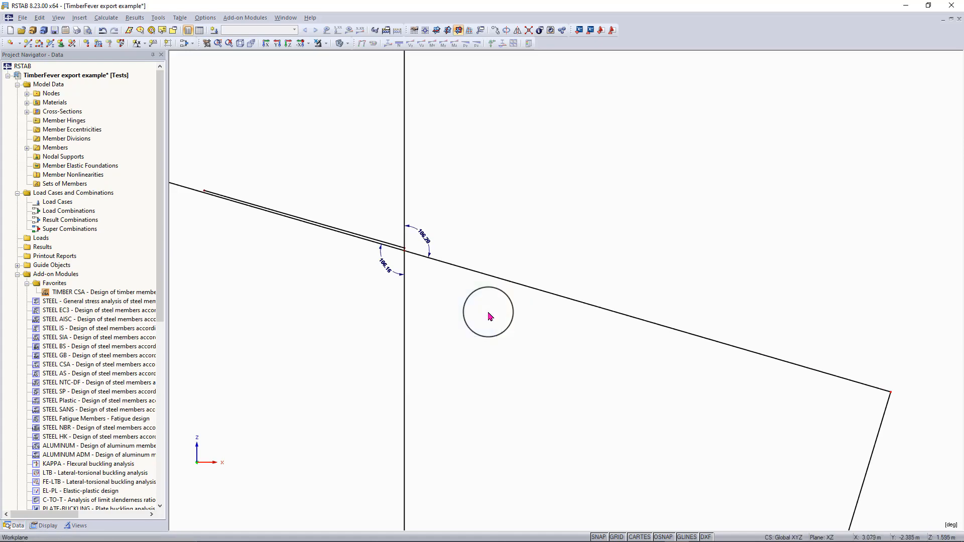
double_click(890, 393)
double_click(401, 300)
text(1.4)
key(Return)
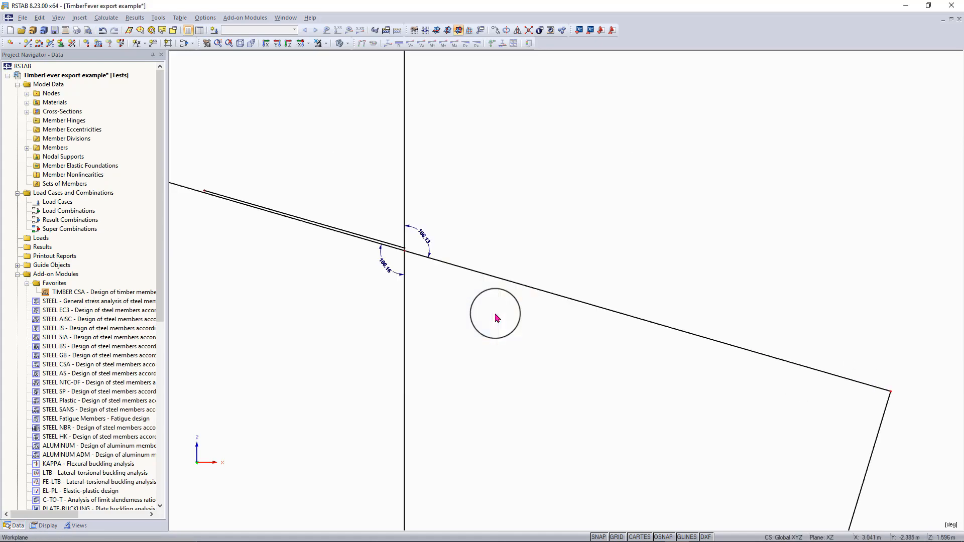
scroll(496, 318, down, 1)
double_click(784, 359)
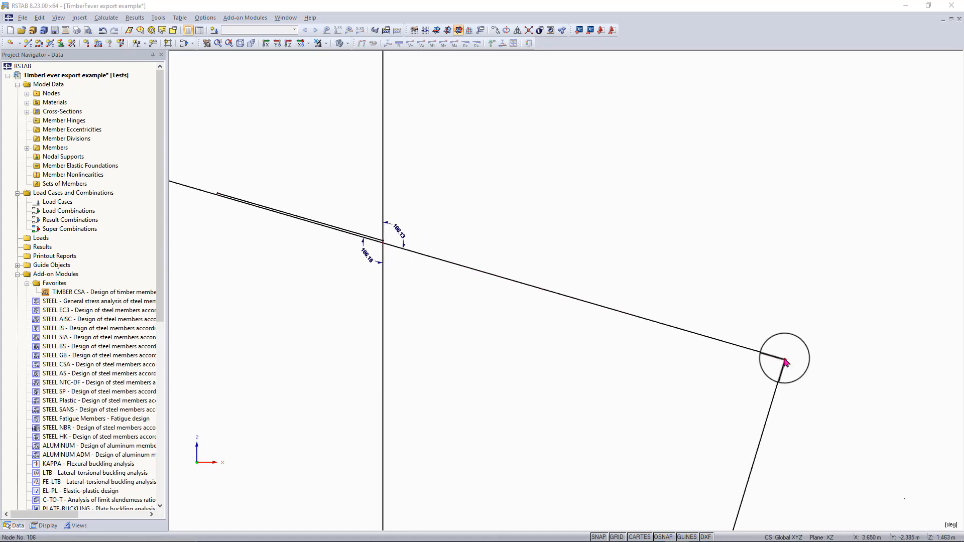
key(Return)
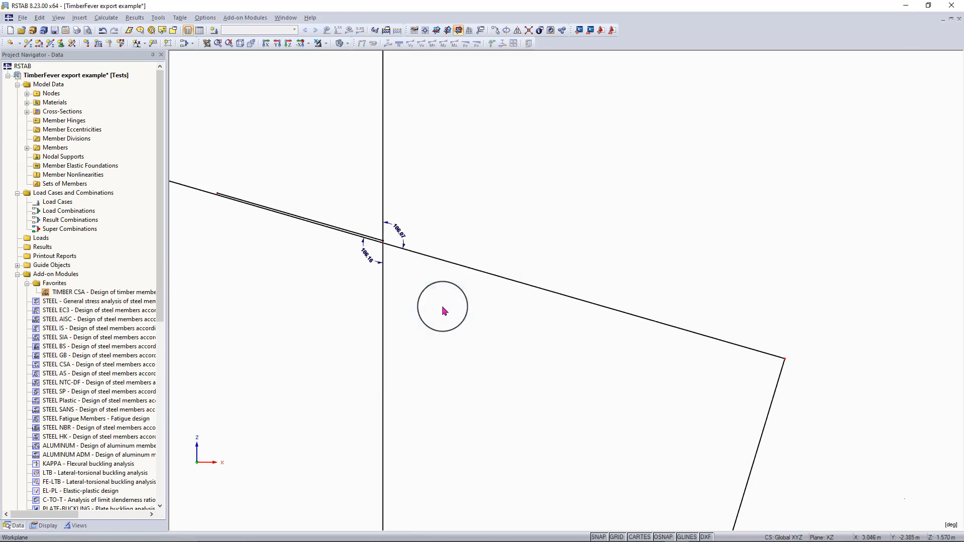
Set the Z coordinate of outer beam end node 106 to 1.4625 m and compare the two angular dimensions at the joint
double_click(784, 359)
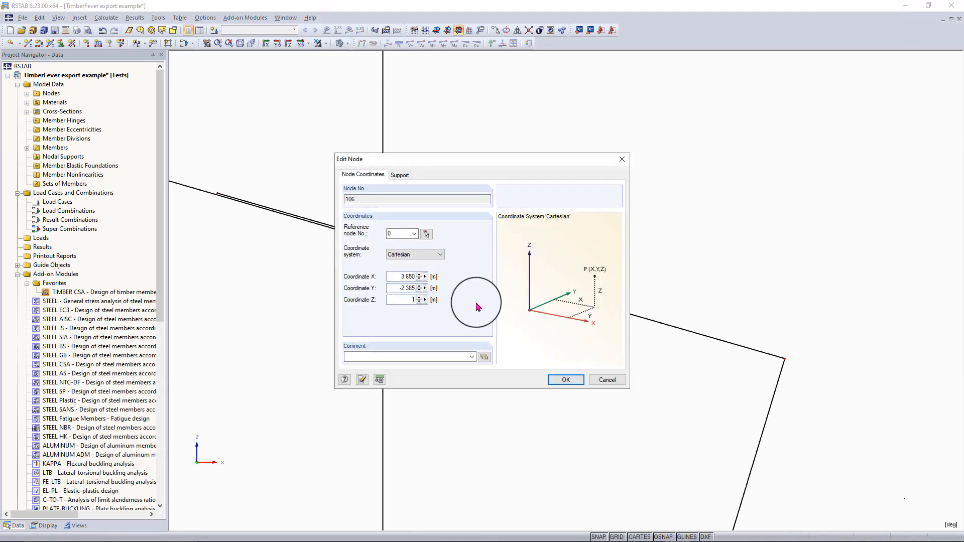
text(1.4625)
key(Return)
scroll(371, 254, down, 2)
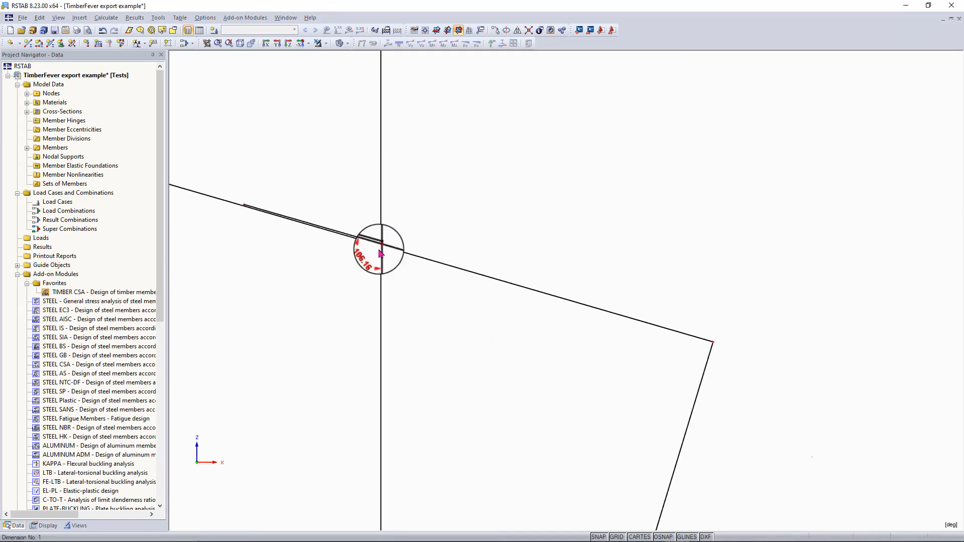
scroll(379, 254, up, 4)
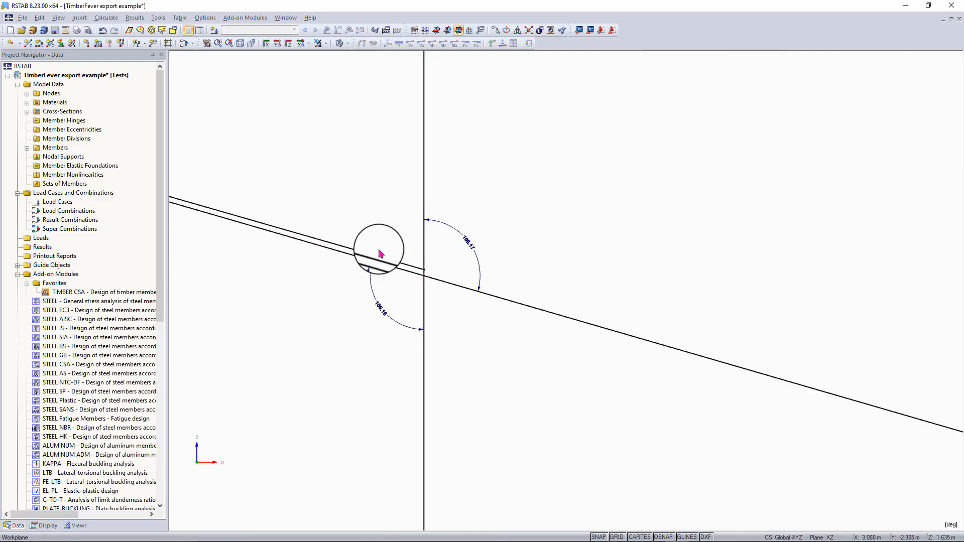
Check the coordinates of outer beam end node 106, and delete both angular dimensions at the beam and post joint
double_click(379, 253)
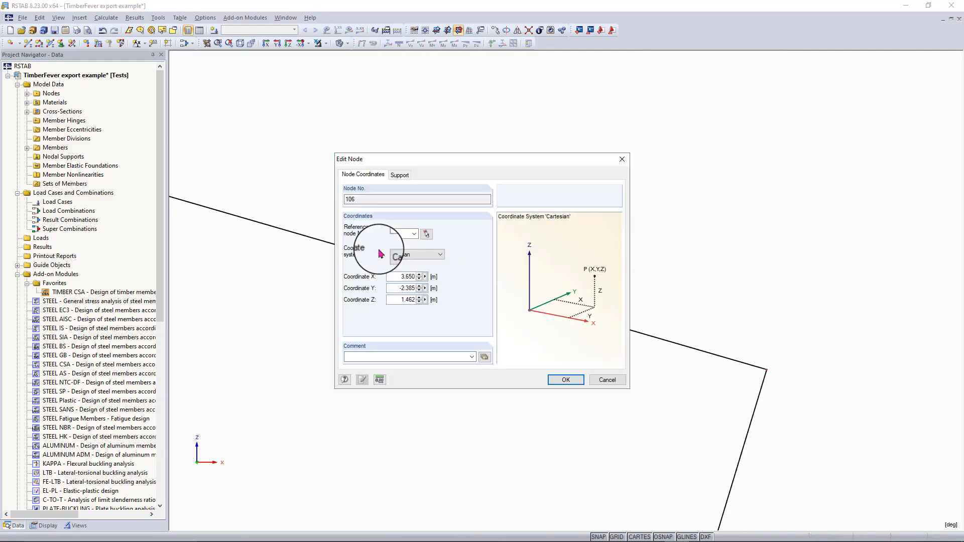
click(623, 159)
scroll(621, 168, down, 3)
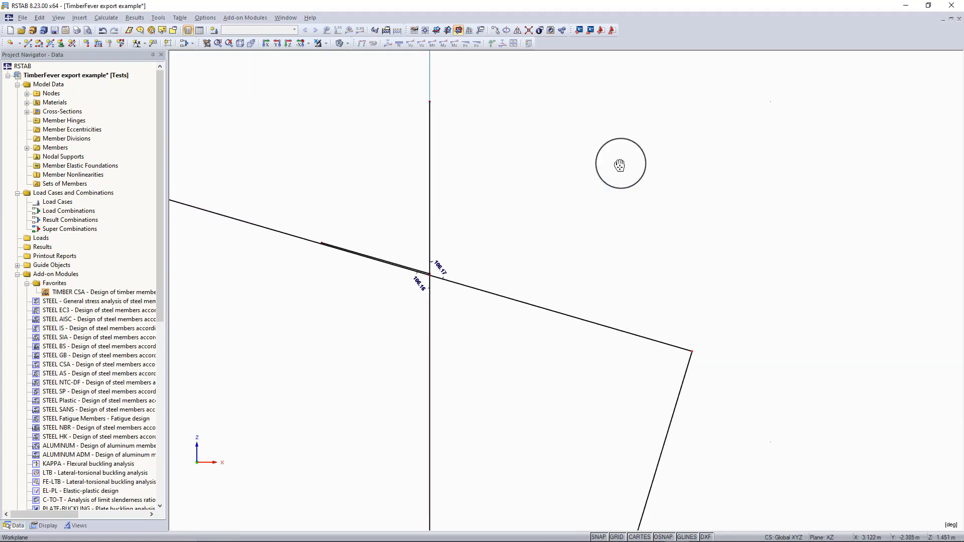
drag(477, 75, 390, 245)
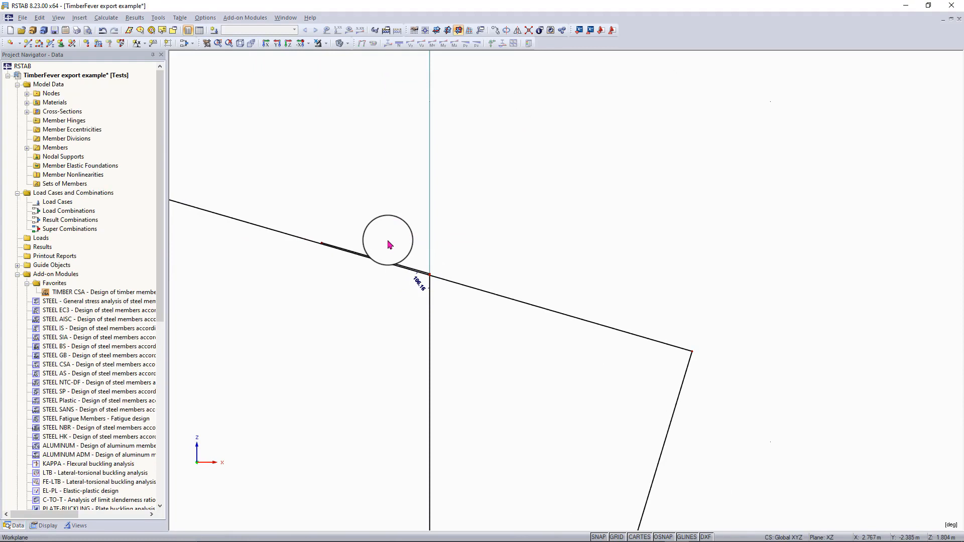
click(416, 281)
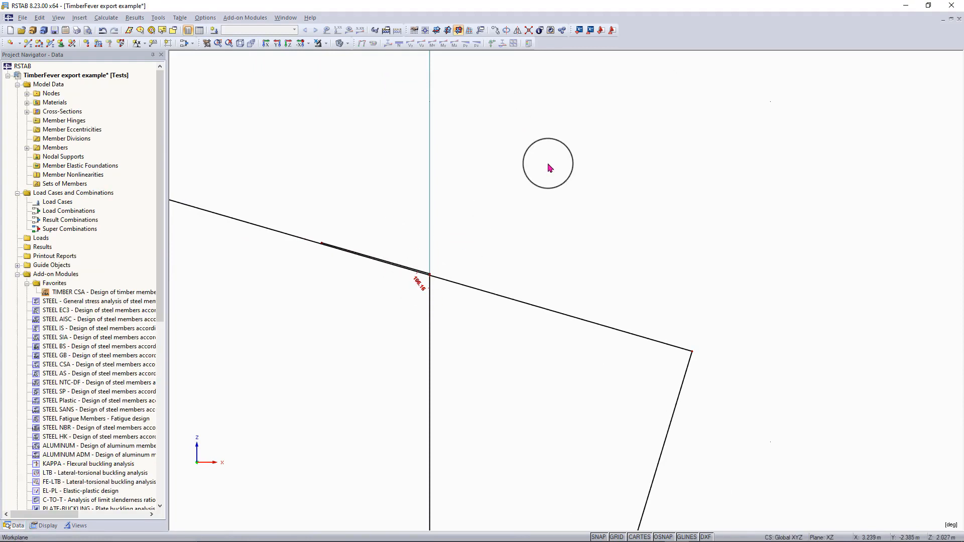
Set the XY plane as the work plane and show the whole frame in side view along the X axis
scroll(549, 165, down, 4)
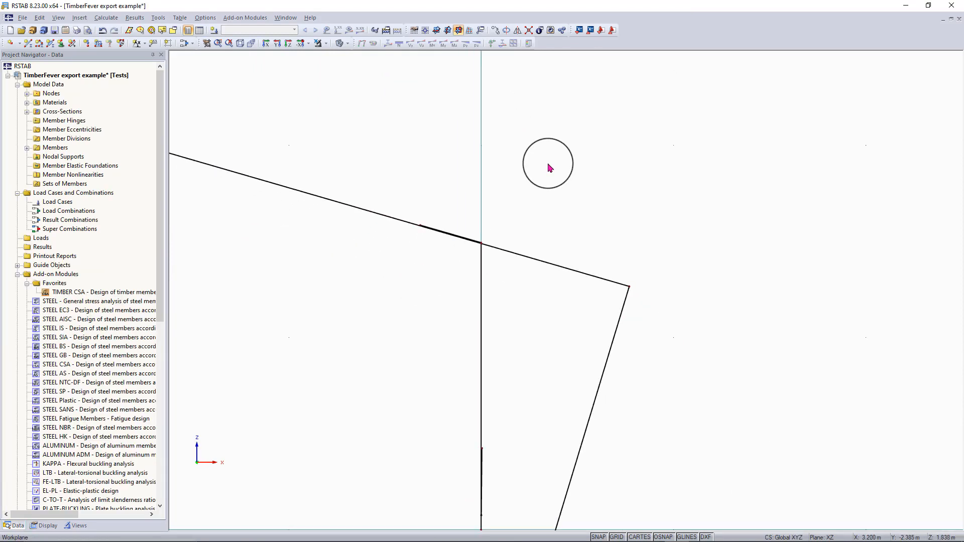
ctrl+scroll(557, 397, down, 1)
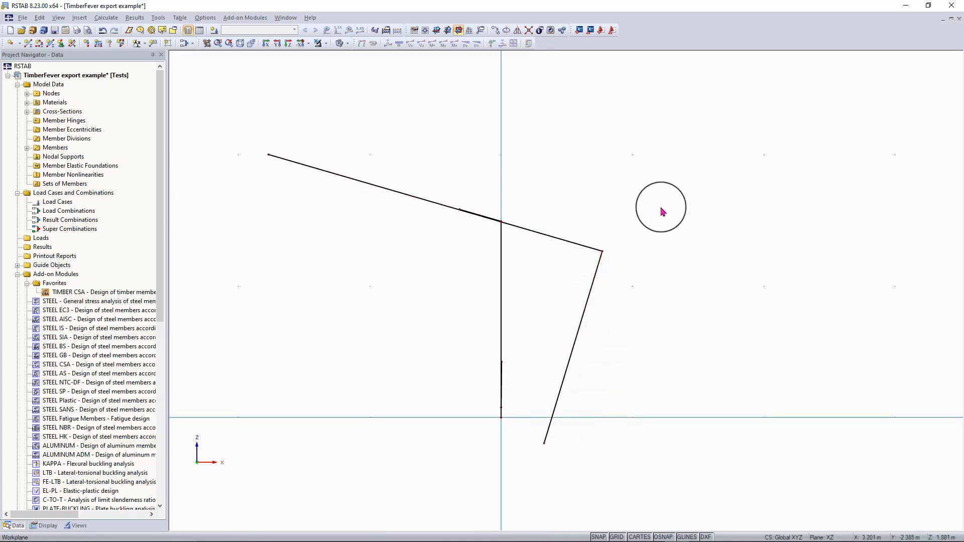
ctrl+middle_drag(662, 206, 312, 231)
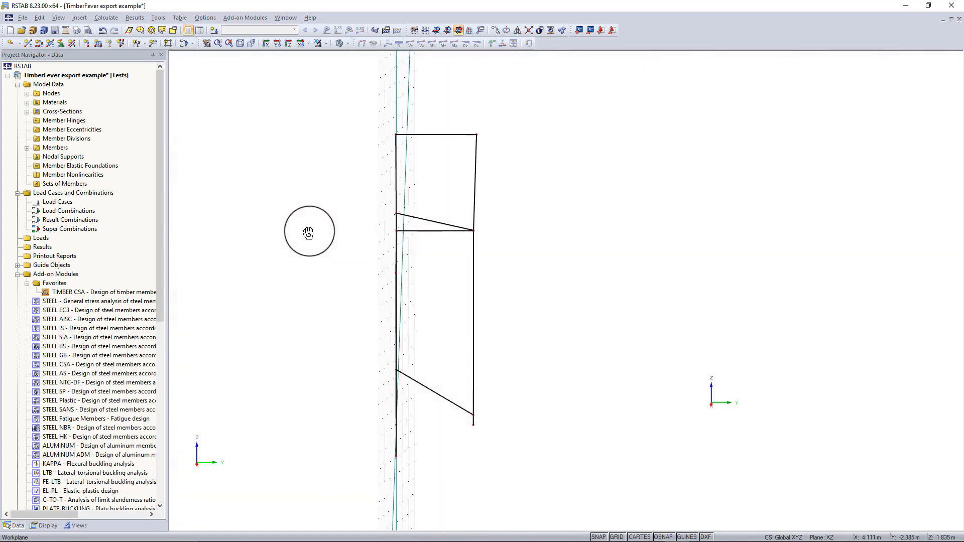
right_click(311, 231)
click(298, 220)
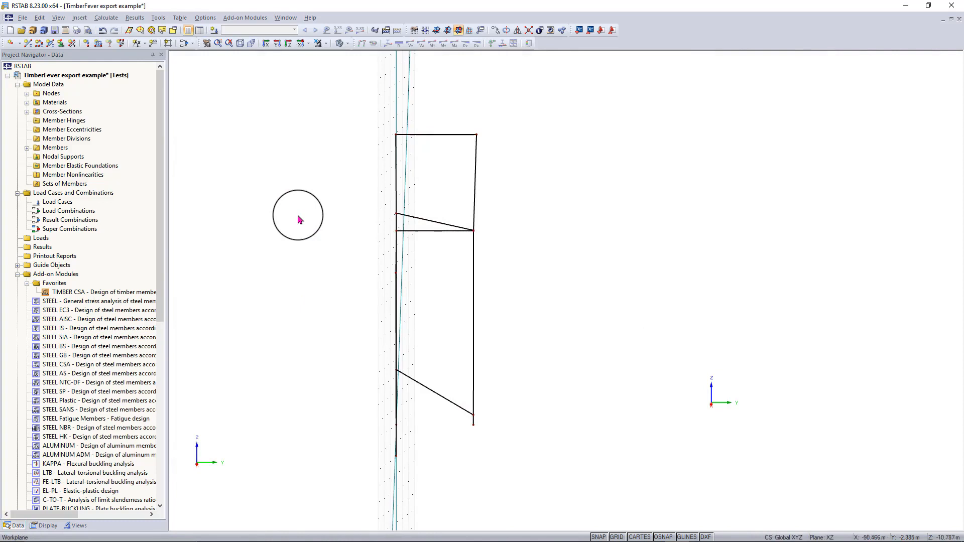
click(436, 31)
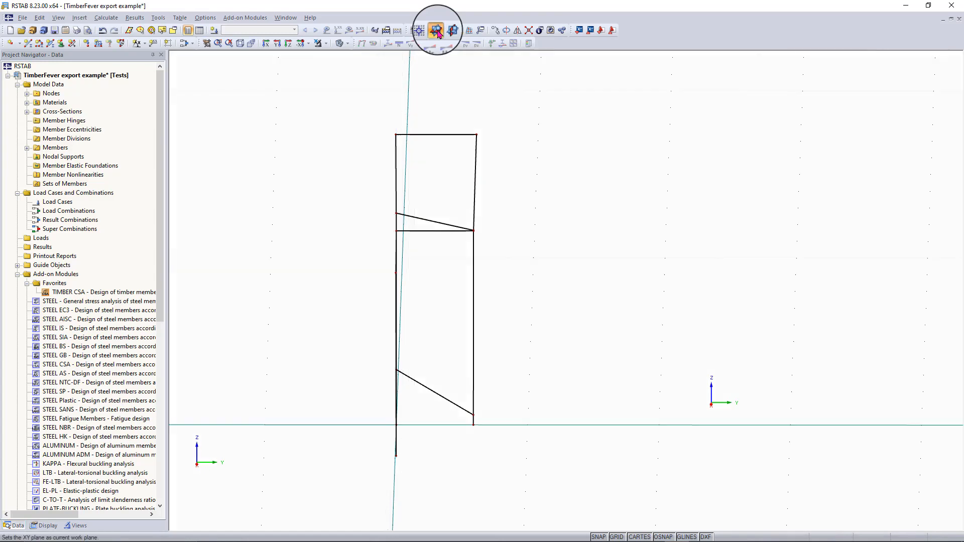
mouse_move(317, 295)
ctrl+middle_down()
mouse_move(323, 269)
mouse_move(310, 278)
ctrl+middle_up()
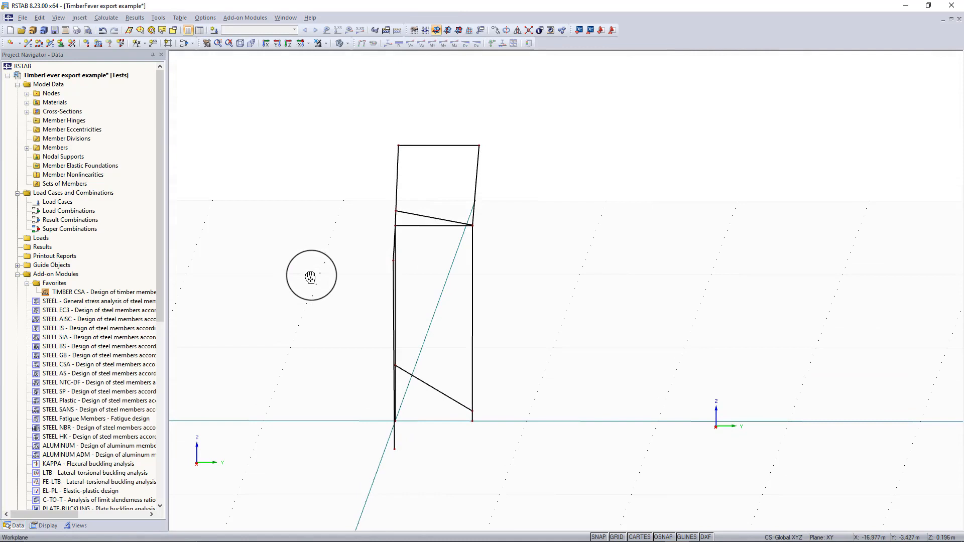
click(300, 44)
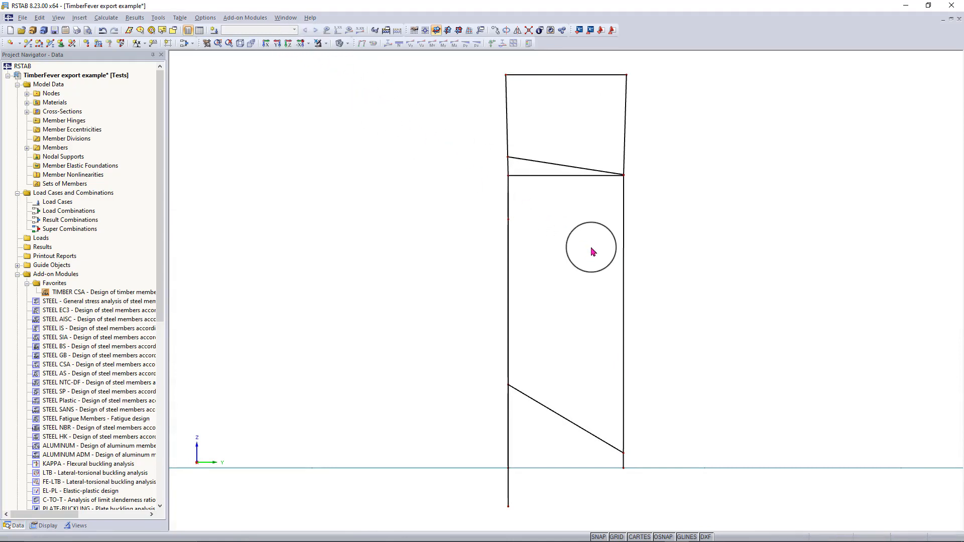
Read the Y coordinate of node 73 at the post-top joint as reference for the sloped beam above it
ctrl+middle_drag(591, 251, 656, 128)
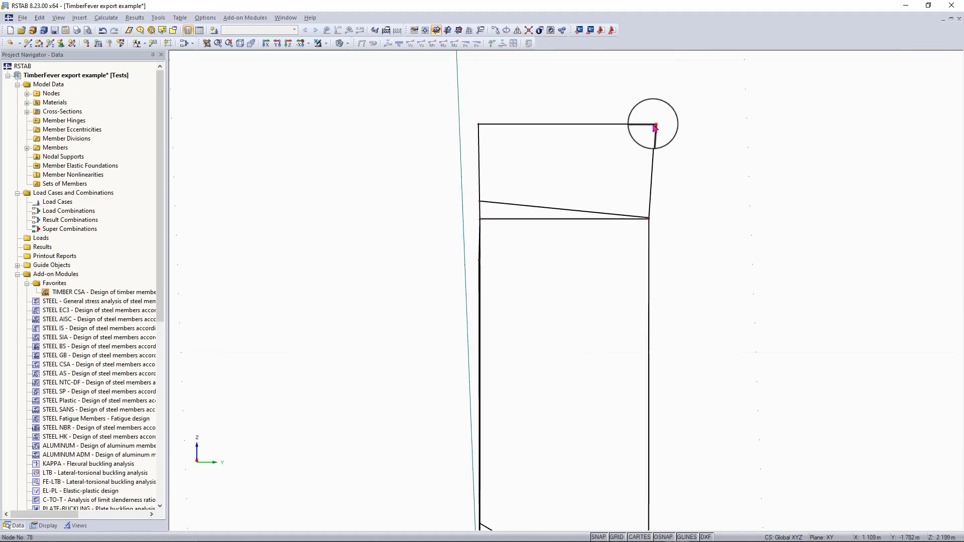
click(480, 126)
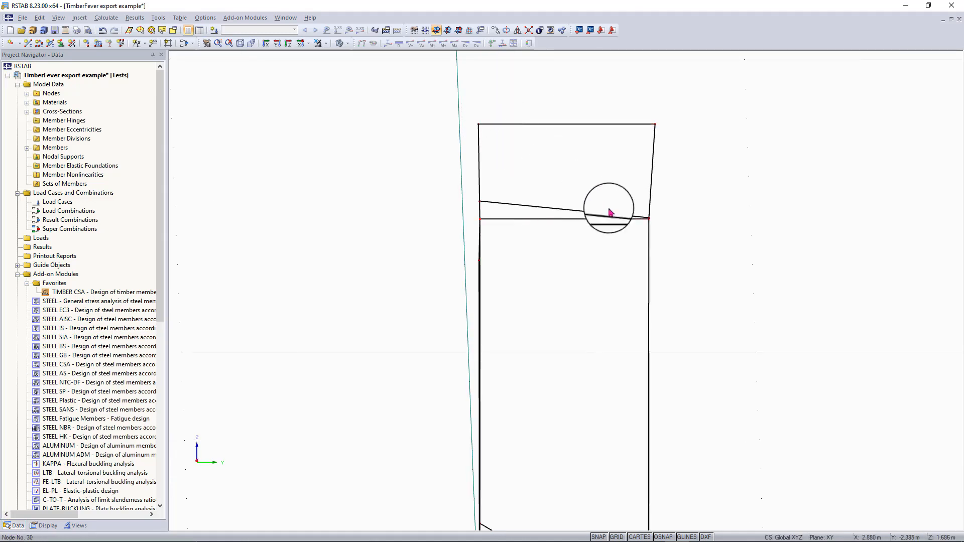
ctrl+middle_drag(658, 218, 639, 287)
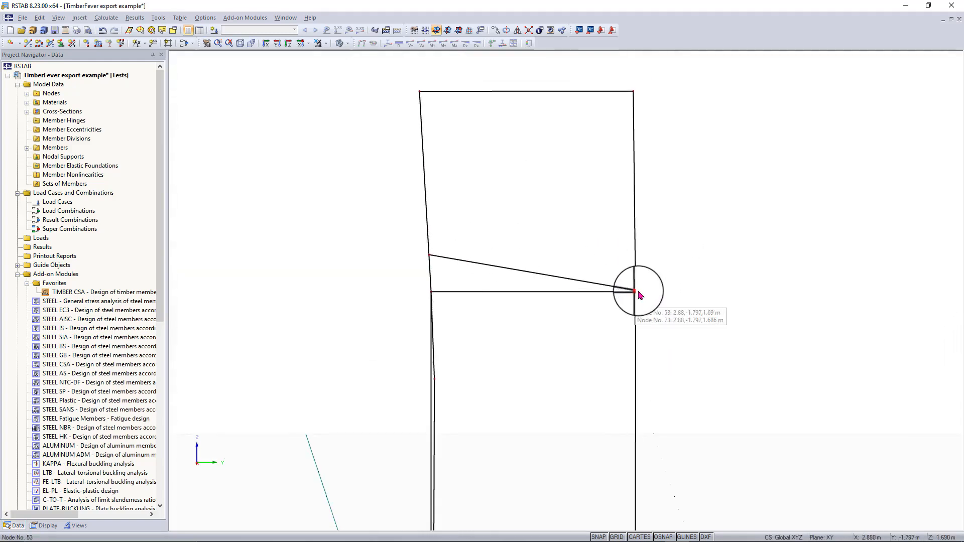
scroll(639, 294, up, 3)
scroll(639, 293, up, 1)
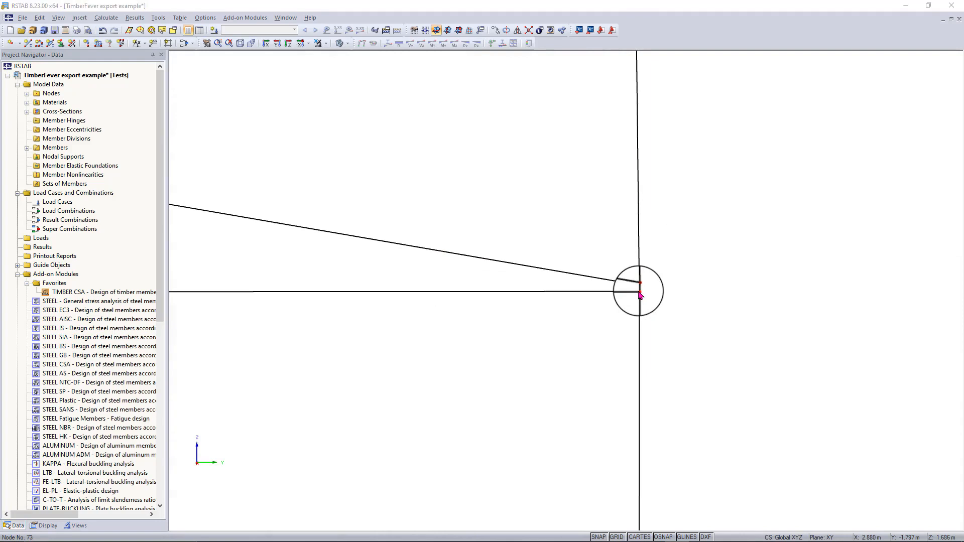
double_click(640, 294)
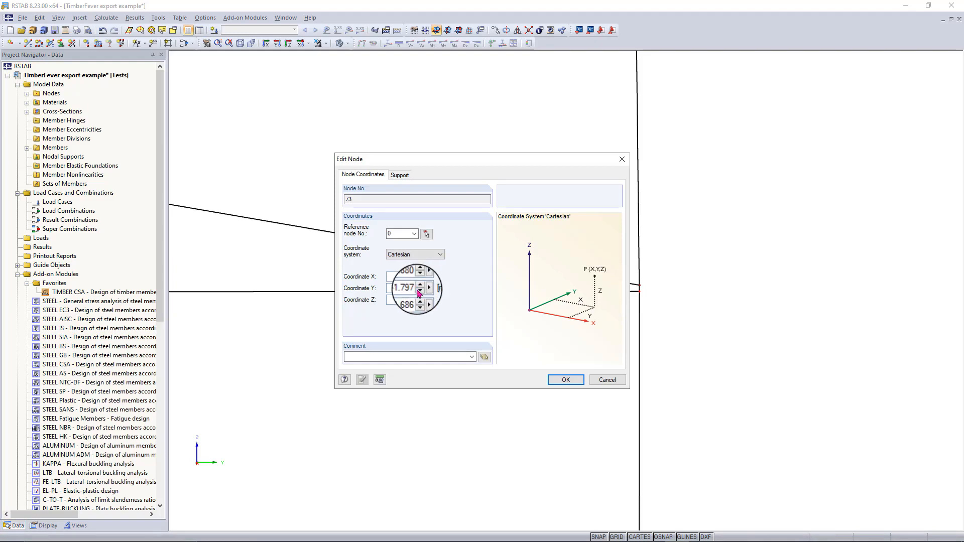
click(622, 160)
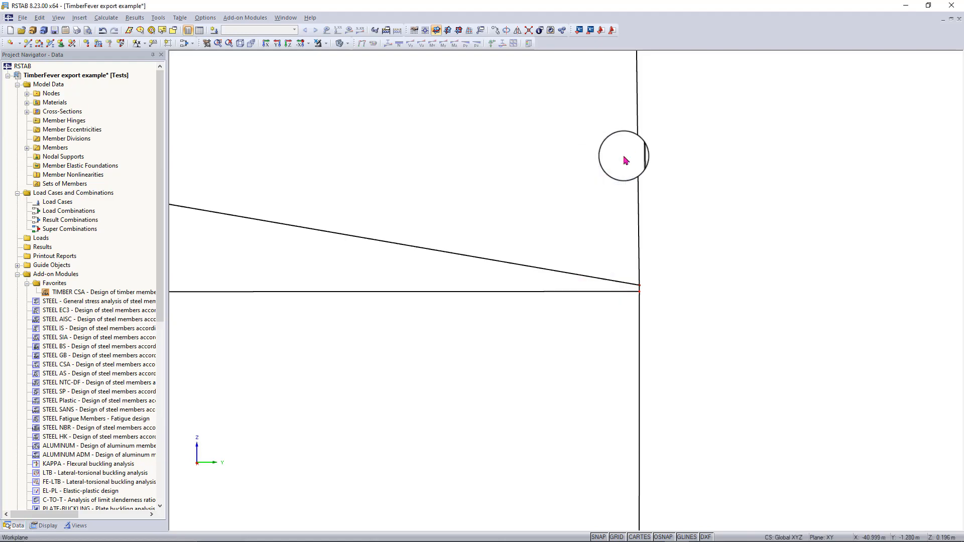
Set the Y coordinate of node 78 at the sloped beam's upper end to -1.797 m, matching node 73
middle_drag(623, 158, 577, 298)
scroll(626, 160, up, 3)
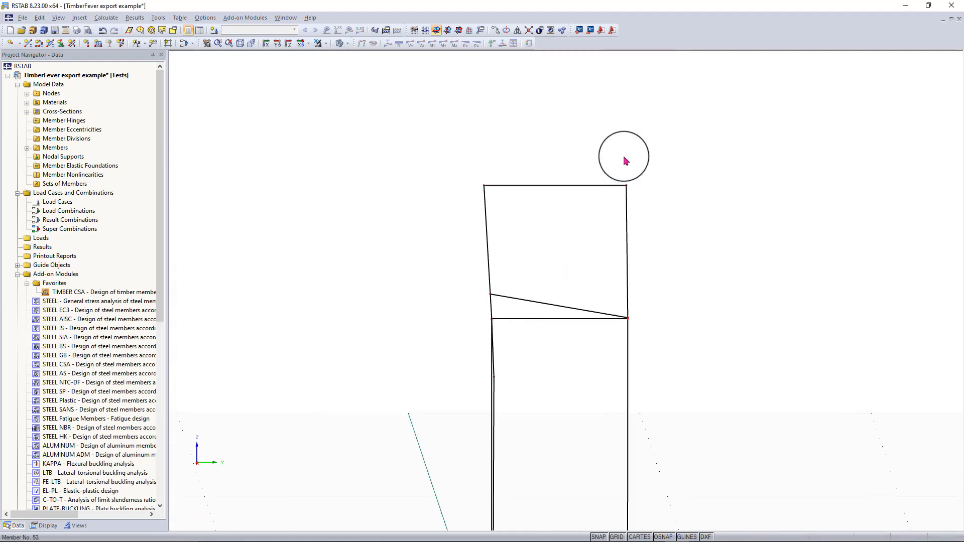
double_click(627, 184)
double_click(402, 288)
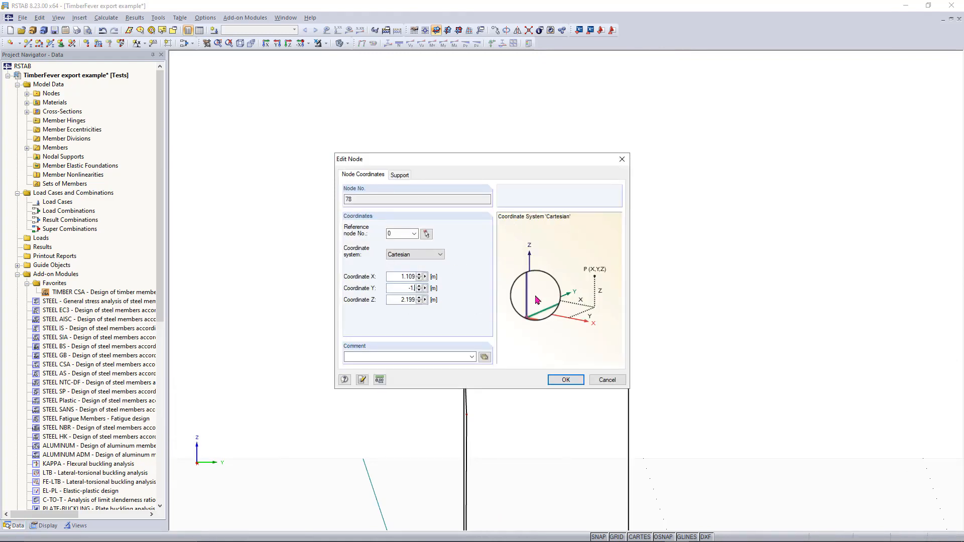
key(Return)
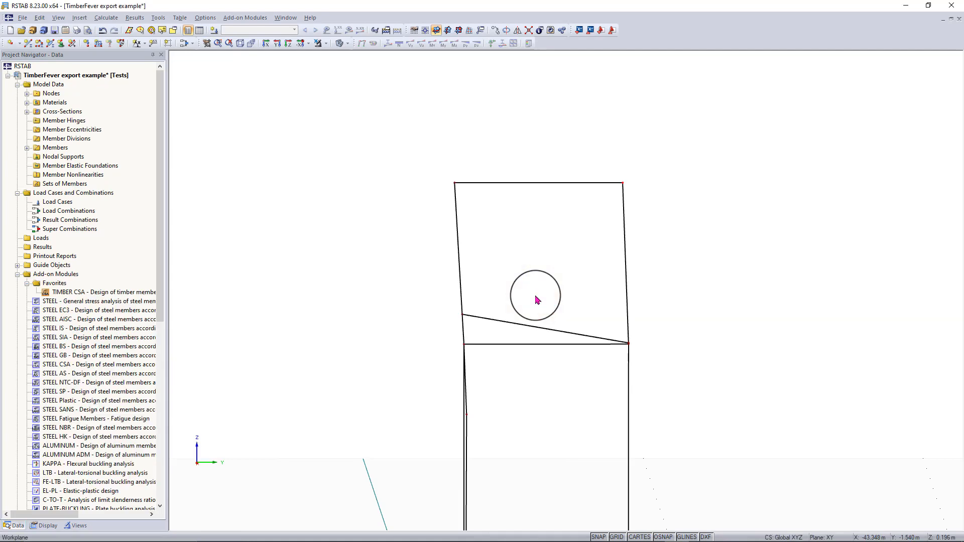
Check the Y coordinate of post joint node 30 and set upper beam end node 98 to Y -2.385 m
double_click(465, 345)
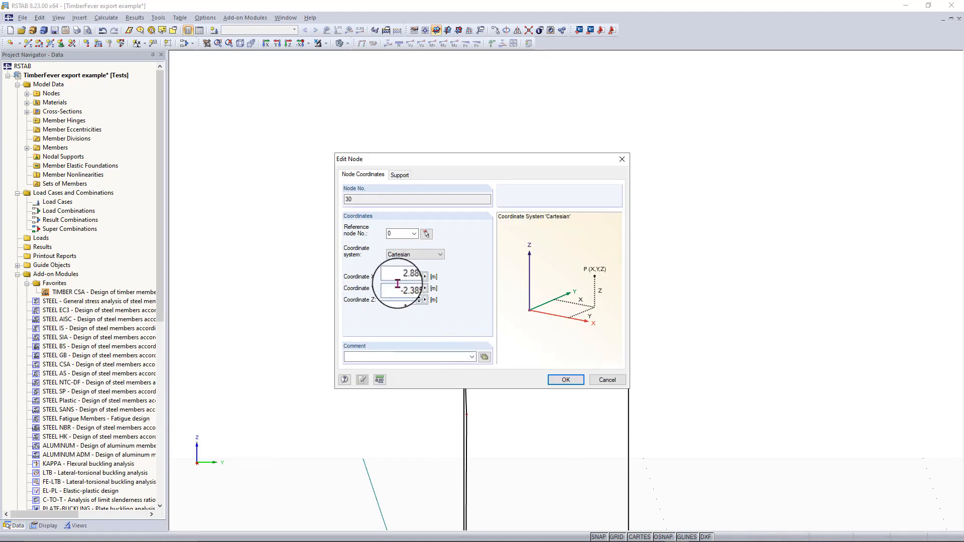
click(622, 160)
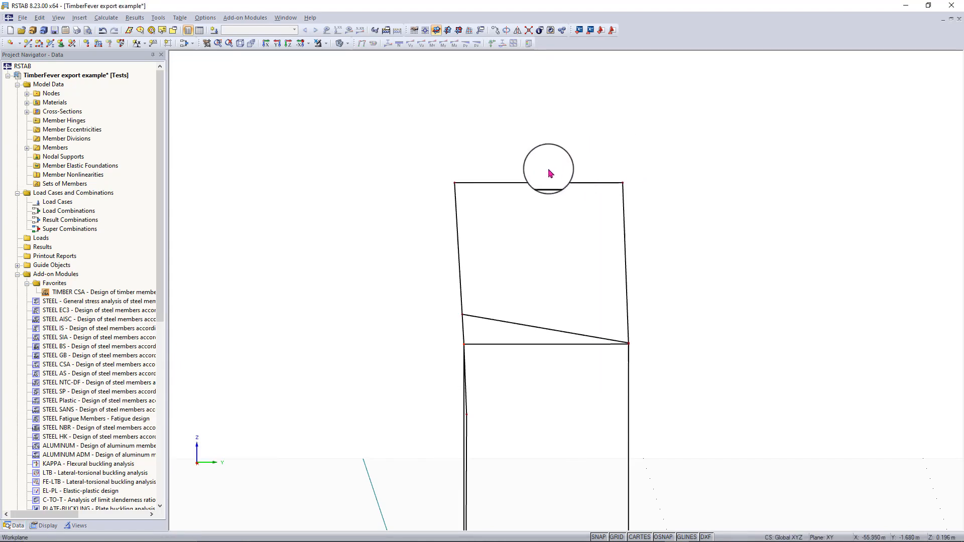
double_click(455, 185)
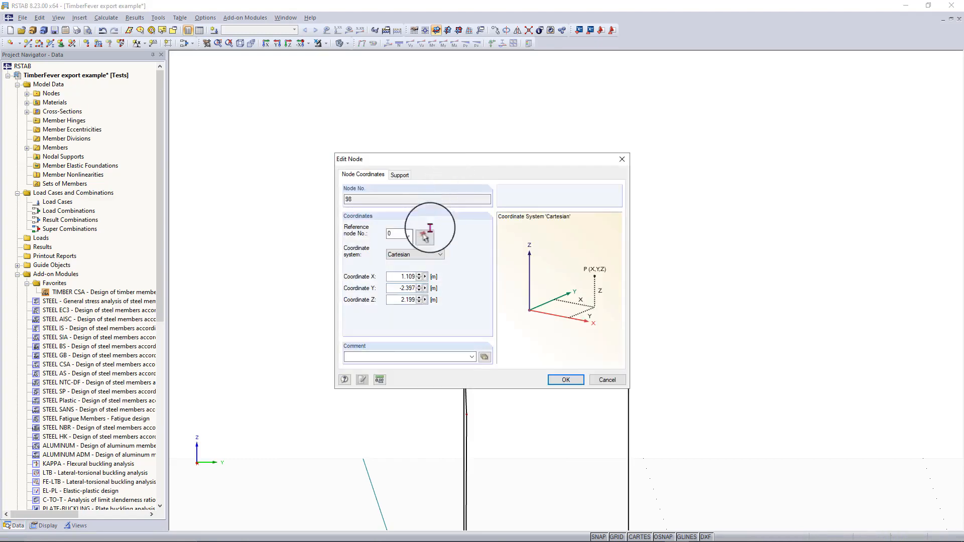
double_click(402, 288)
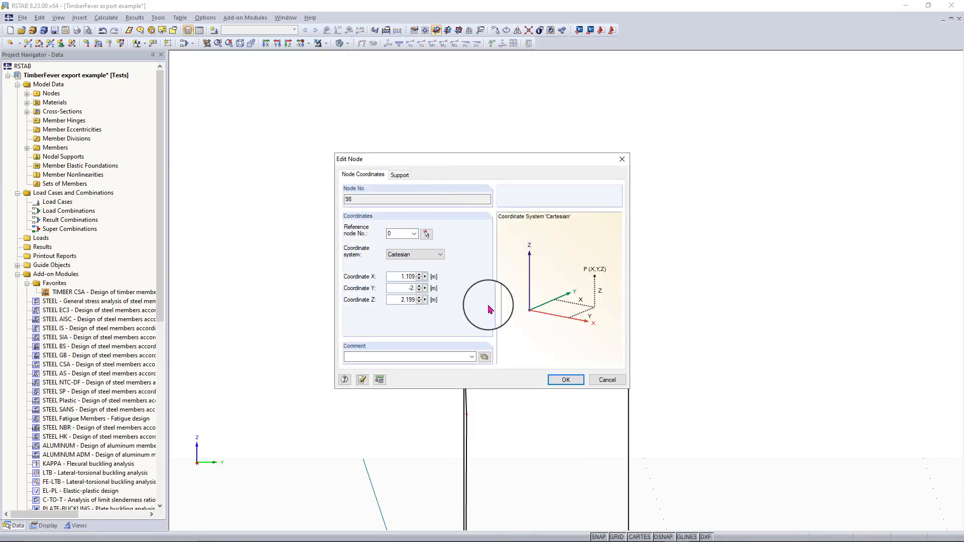
text(-2.385)
key(Return)
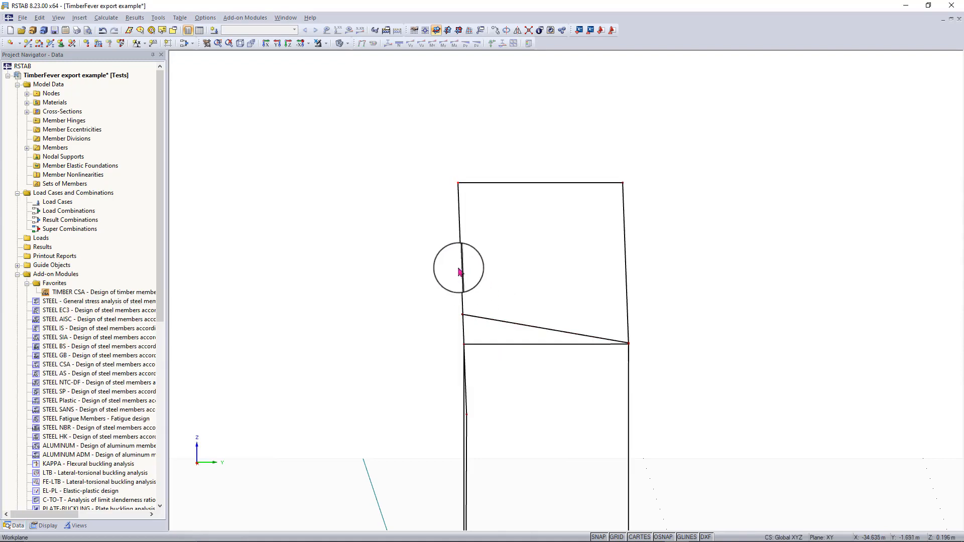
Check the alignment of both frames along the X axis and examine the joints at both ends of the upper brace
click(279, 45)
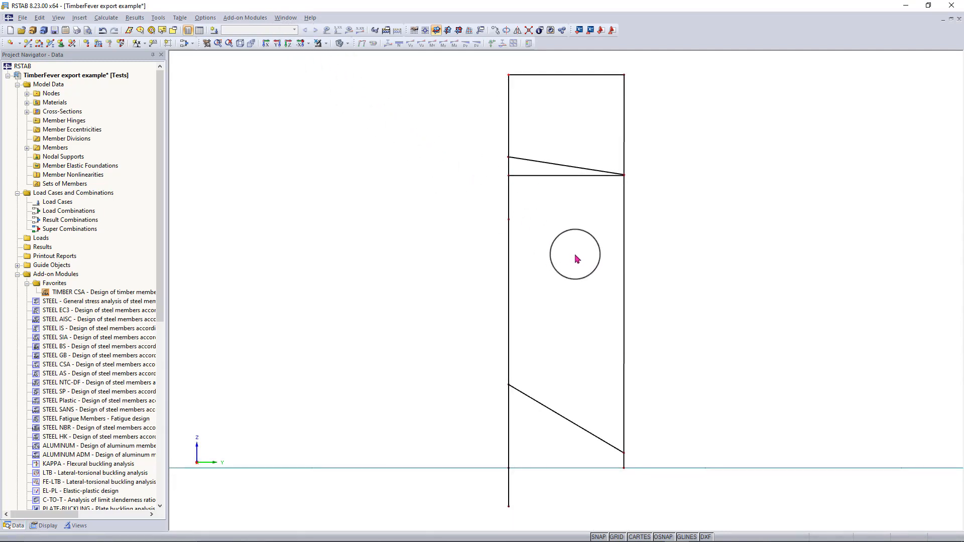
ctrl+middle_drag(577, 256, 576, 186)
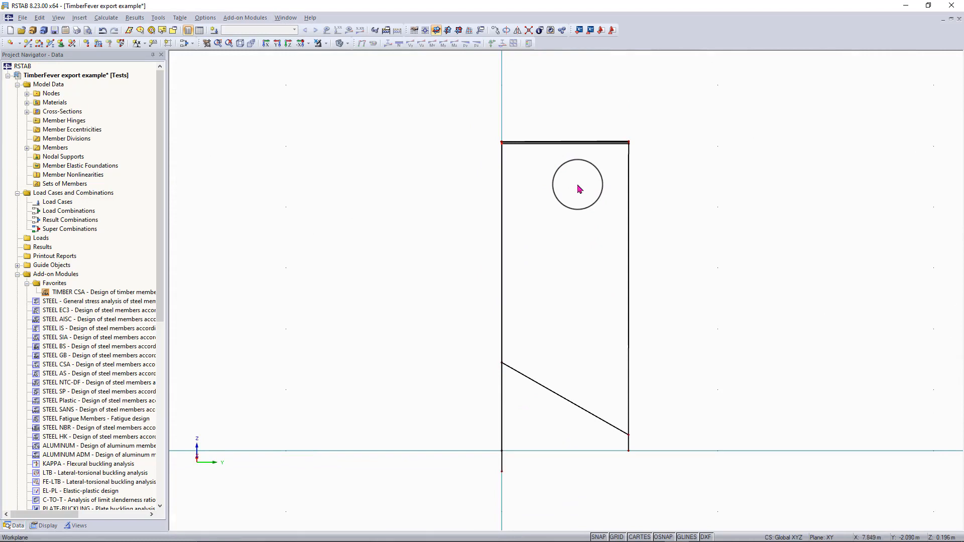
scroll(577, 188, up, 5)
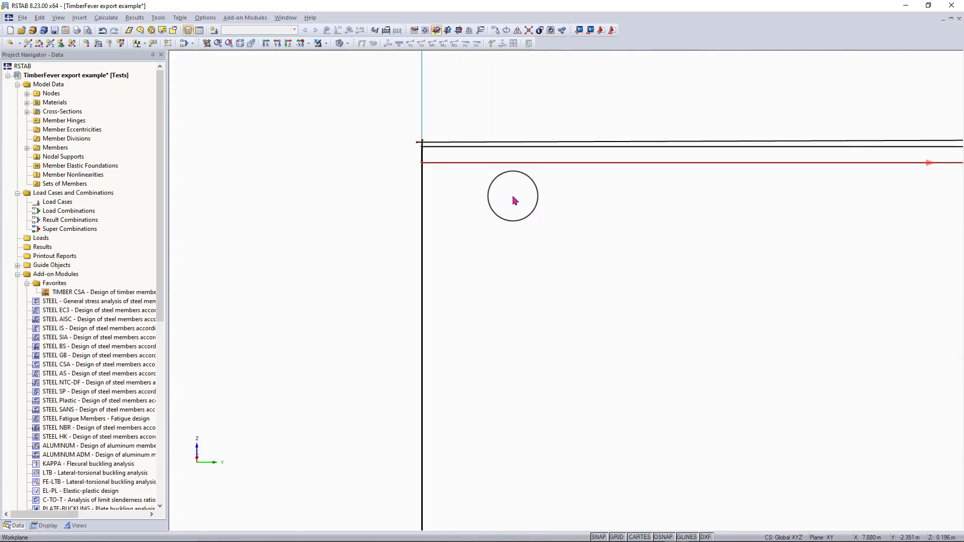
ctrl+middle_drag(514, 201, 664, 215)
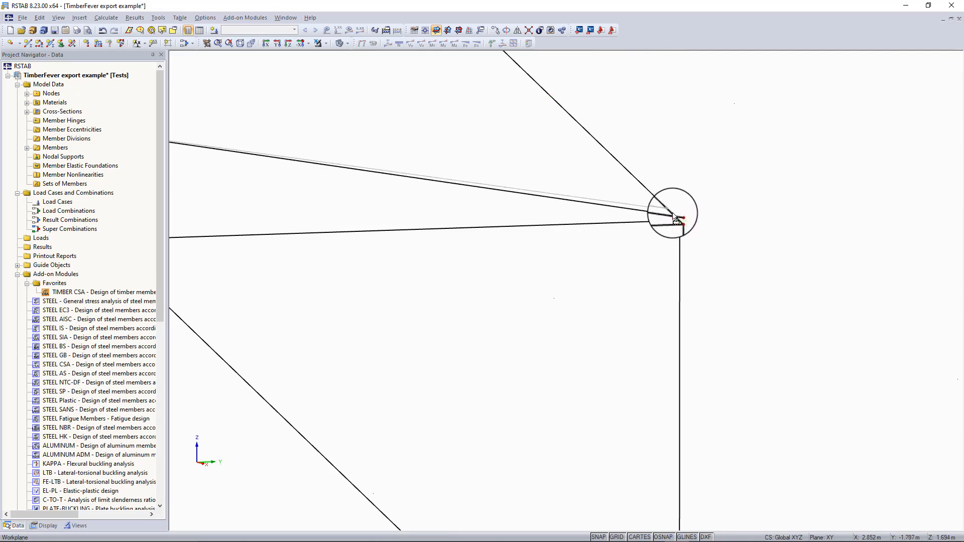
scroll(670, 214, down, 7)
middle_drag(458, 184, 534, 208)
scroll(441, 205, up, 7)
scroll(442, 208, up, 3)
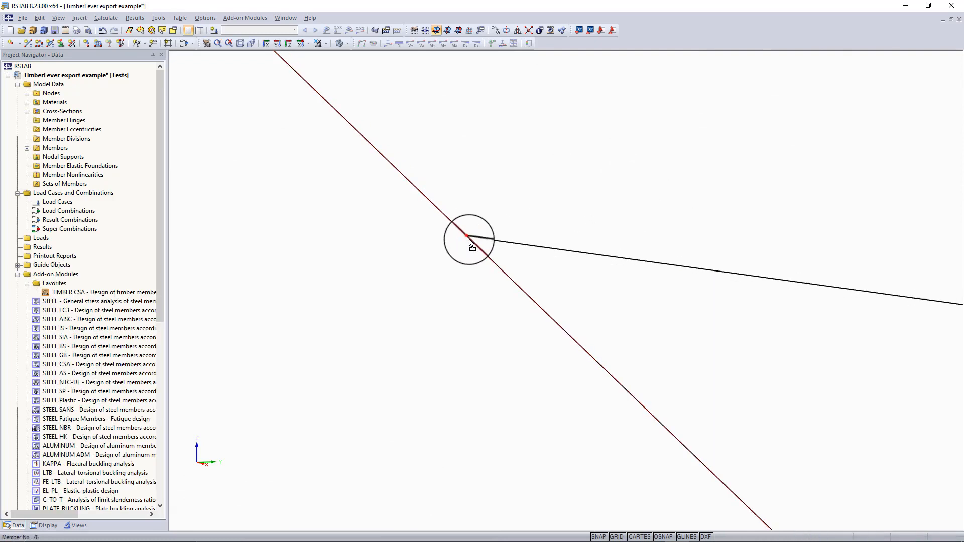
scroll(470, 245, down, 3)
scroll(470, 241, down, 2)
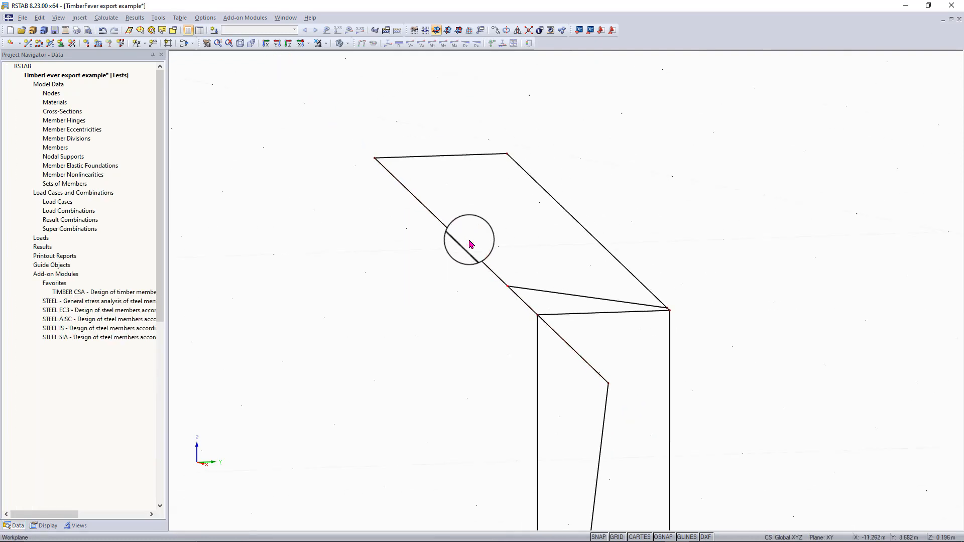
Move node 29 at the lower end of the lower diagonal brace onto the adjacent post line
middle_drag(470, 241, 416, 136)
middle_drag(499, 317, 444, 176)
scroll(552, 401, up, 5)
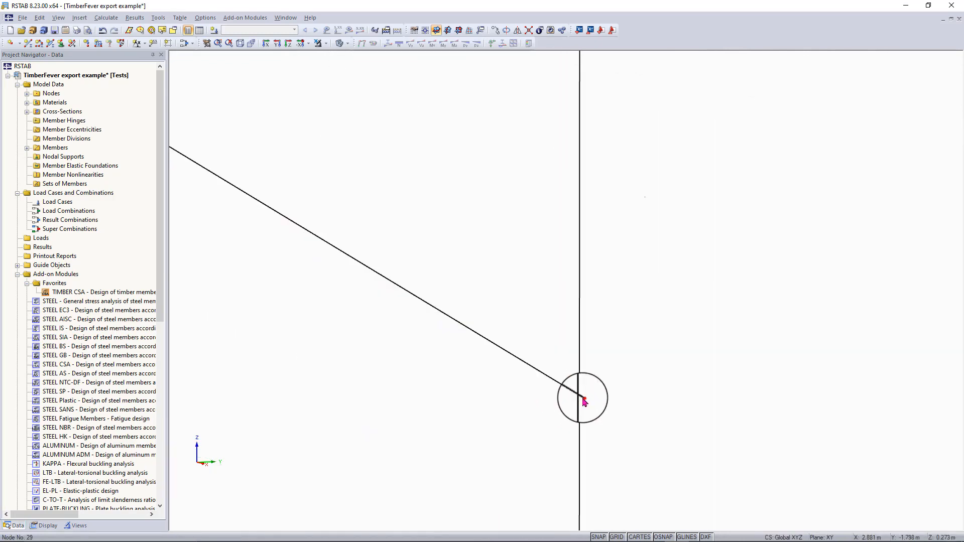
drag(583, 398, 579, 402)
scroll(580, 401, down, 5)
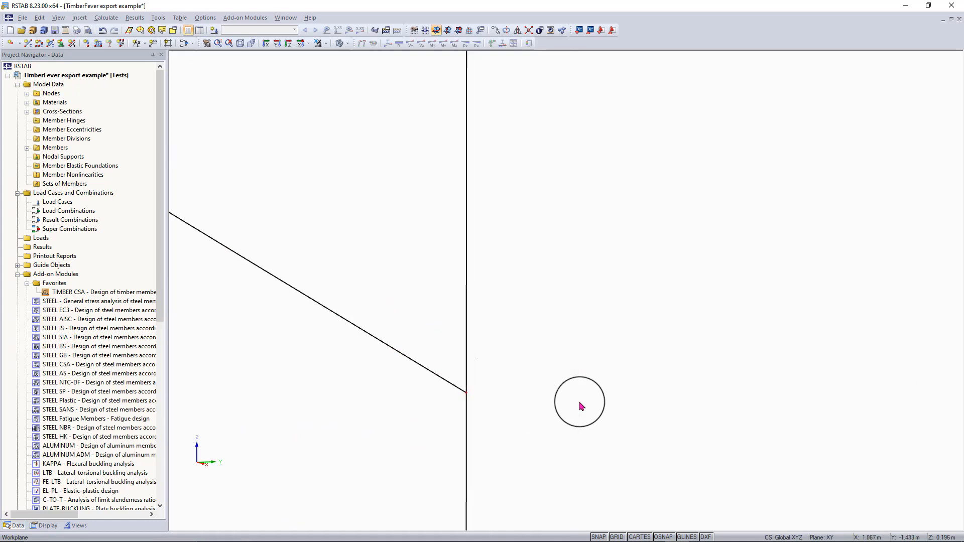
Move node 28 at the upper end of the lower diagonal brace onto the opposite post line, at X 2.880 m
middle_drag(579, 402, 776, 472)
scroll(490, 239, up, 10)
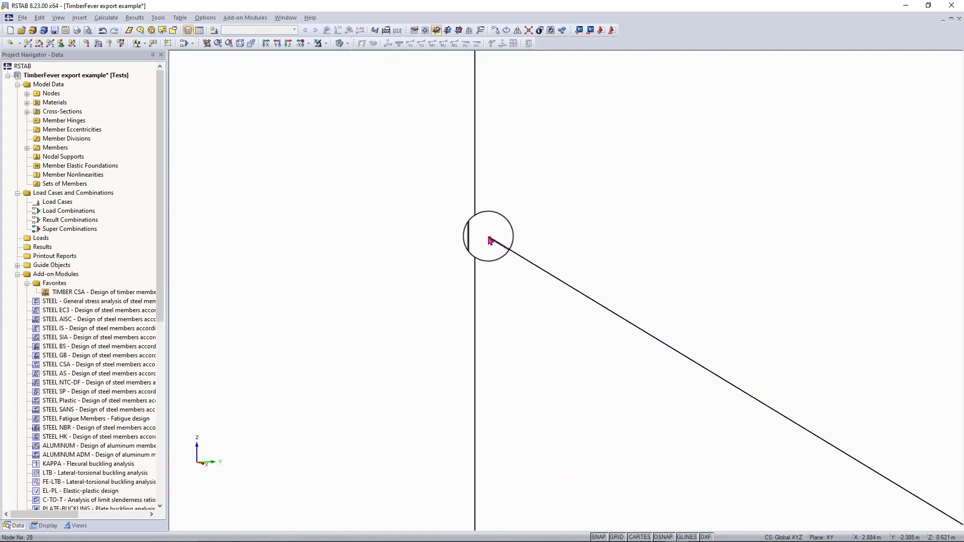
drag(488, 237, 475, 235)
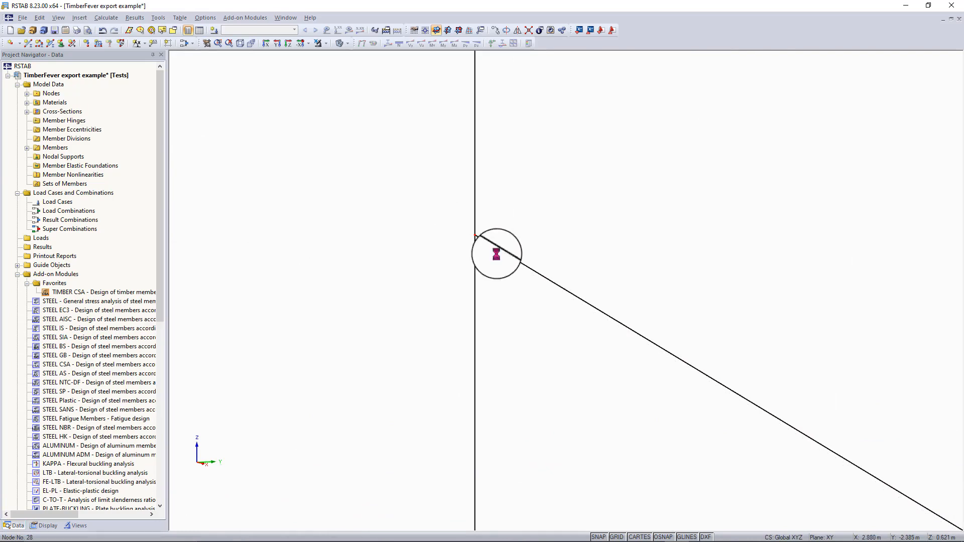
Examine the frame from several viewing angles to check that the moved lower brace meets both posts
scroll(524, 280, down, 3)
scroll(525, 281, down, 3)
ctrl+middle_drag(522, 282, 547, 291)
scroll(482, 284, up, 5)
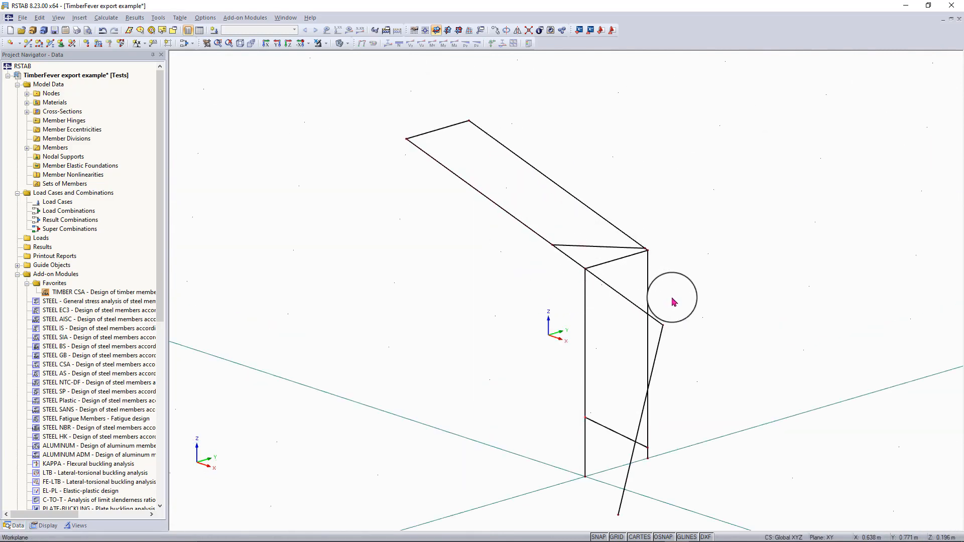
middle_drag(613, 296, 481, 149)
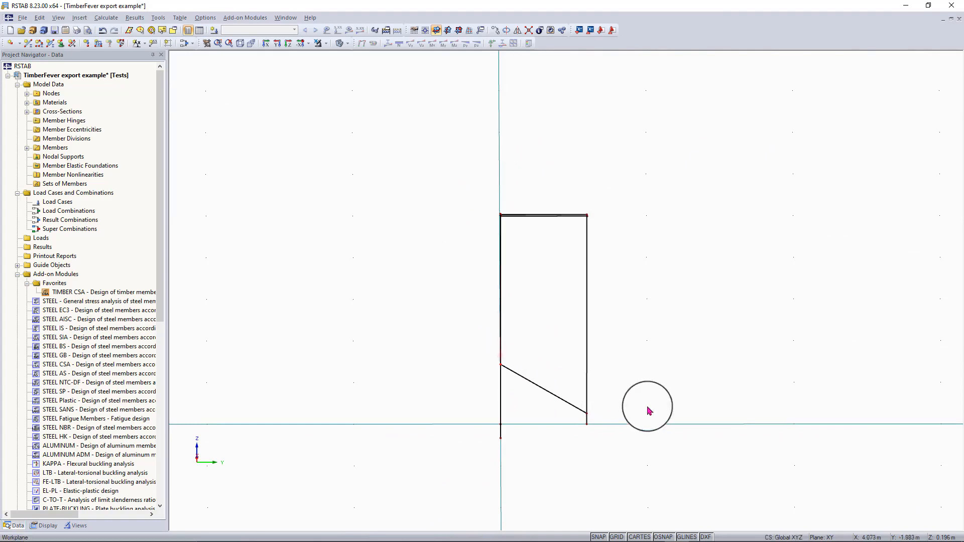
ctrl+middle_drag(674, 342, 580, 467)
right_click(580, 467)
key(Escape)
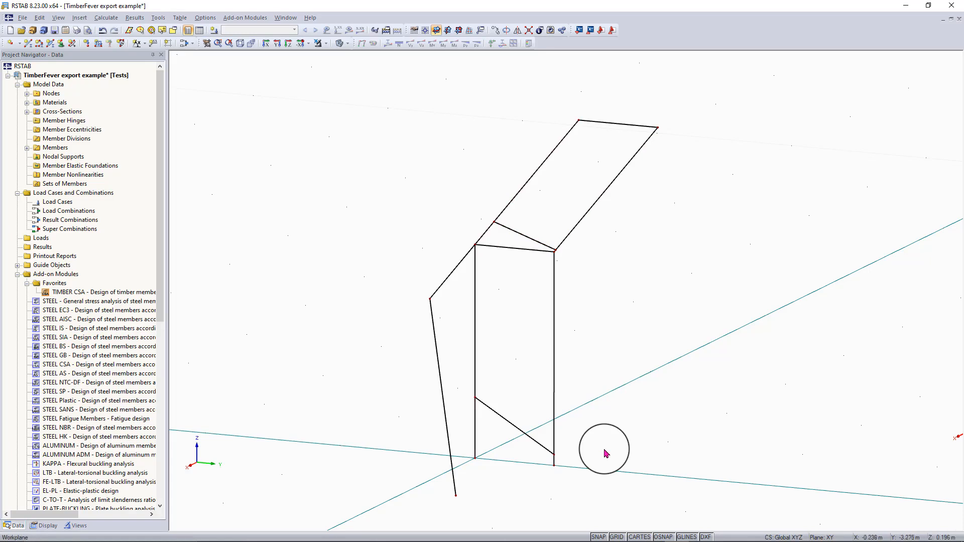
scroll(605, 450, down, 2)
middle_drag(607, 449, 685, 375)
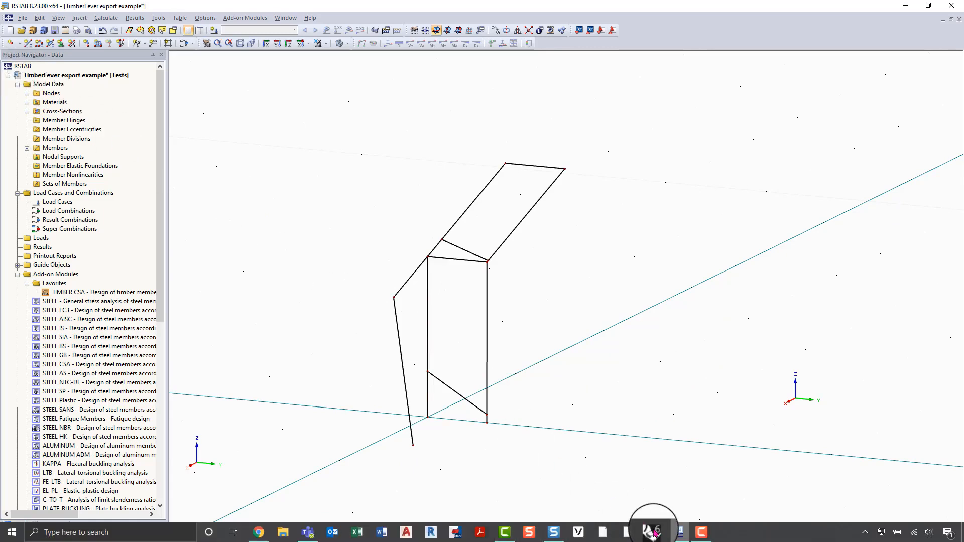
Switch to Rhino and examine the member layout at the base of the posts in the centerline model
click(652, 533)
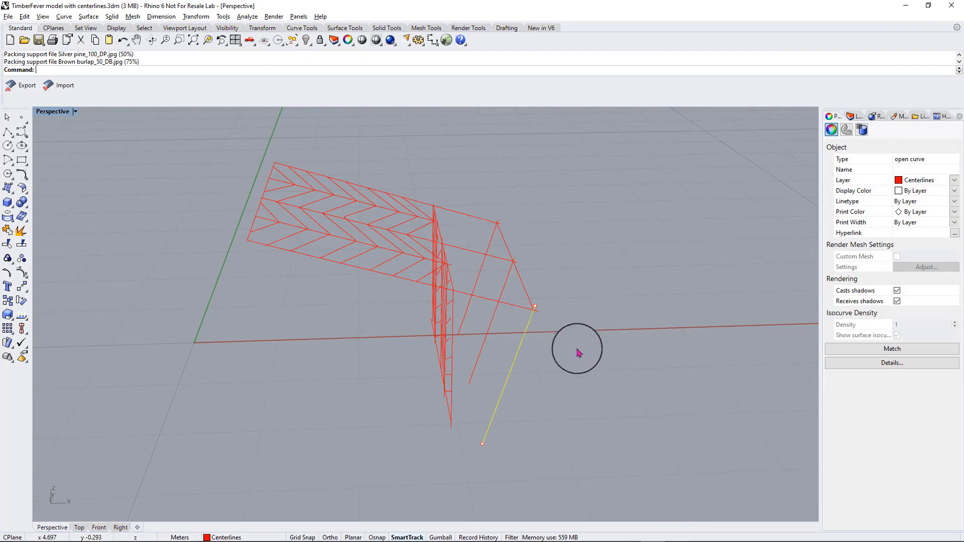
right_drag(577, 345, 508, 340)
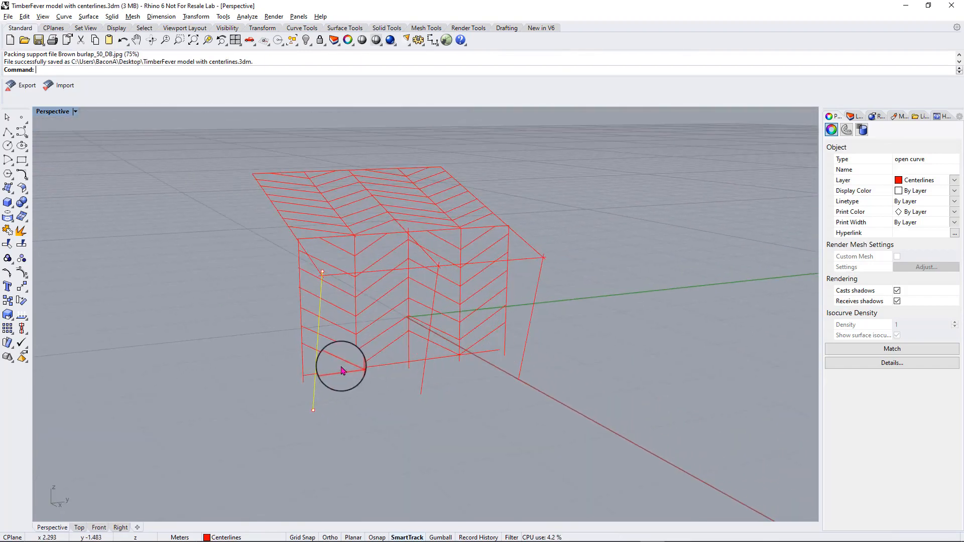
scroll(342, 371, up, 5)
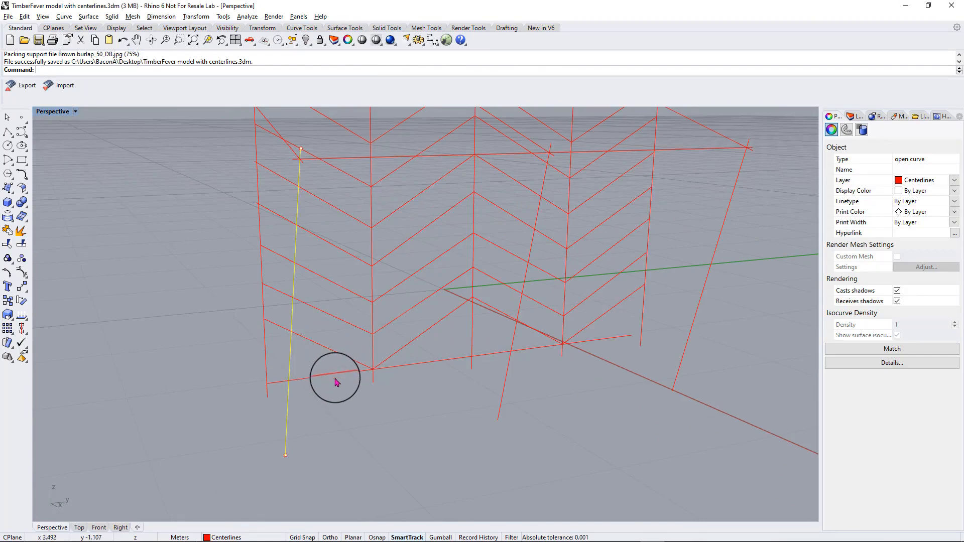
Switch to RSTAB and add a beam member with the Centerlines cross-section from node 29 to the opposite post at Z 0.076 m
click(677, 531)
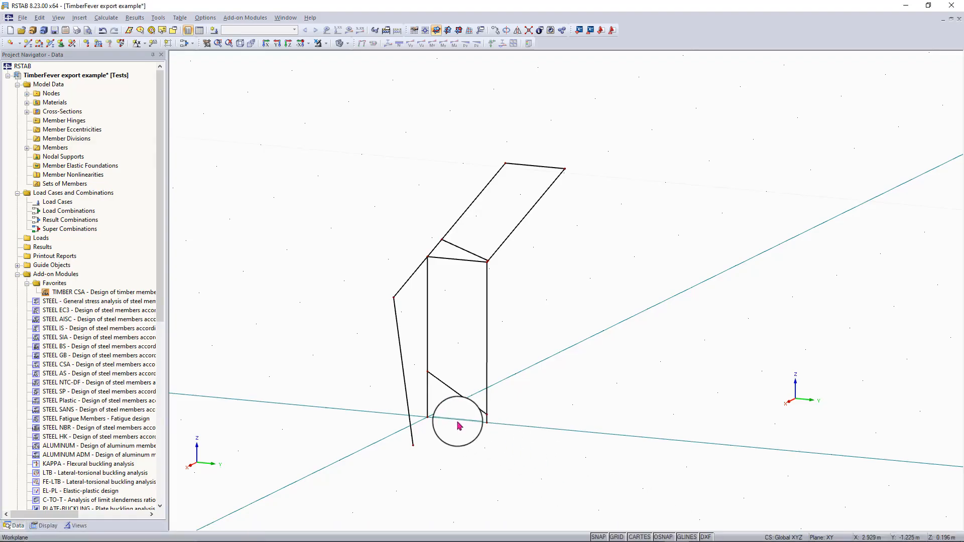
scroll(458, 426, up, 5)
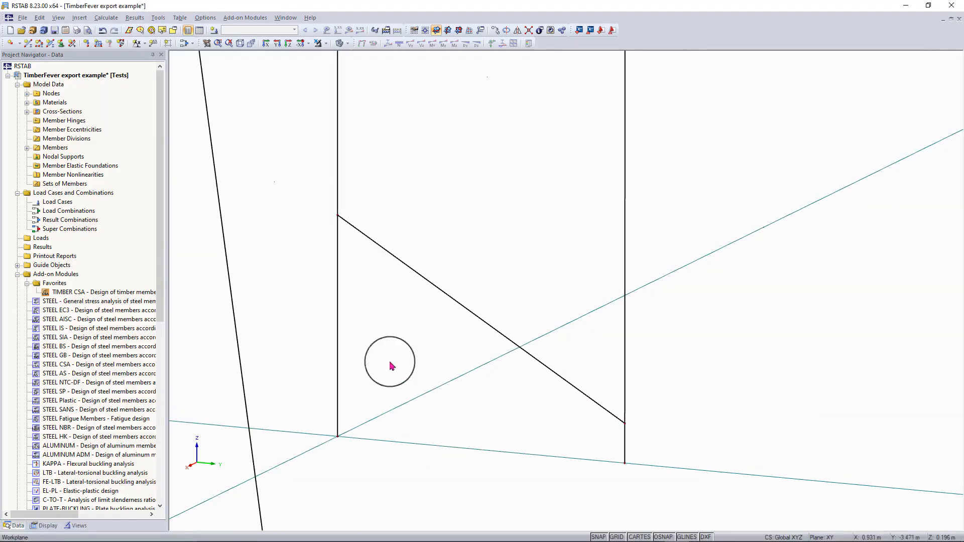
click(28, 43)
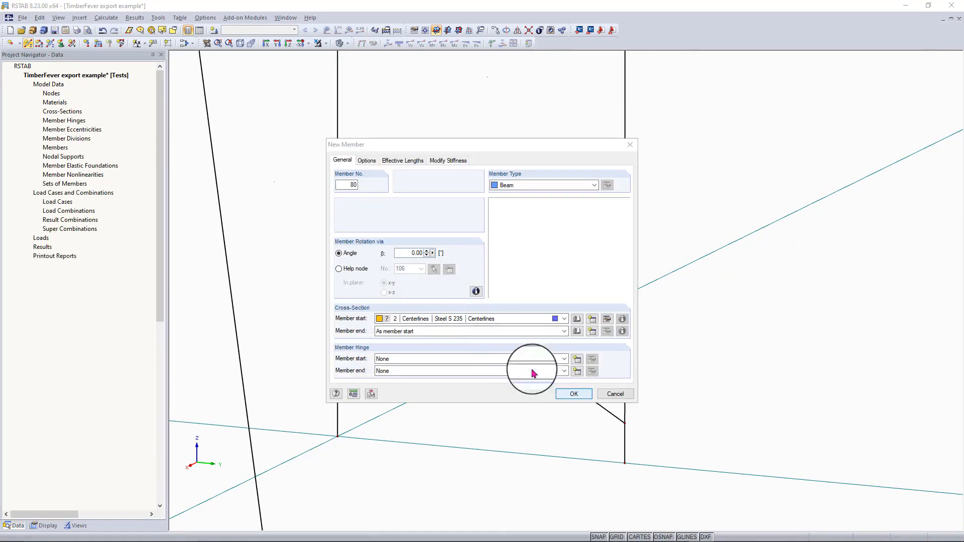
click(577, 394)
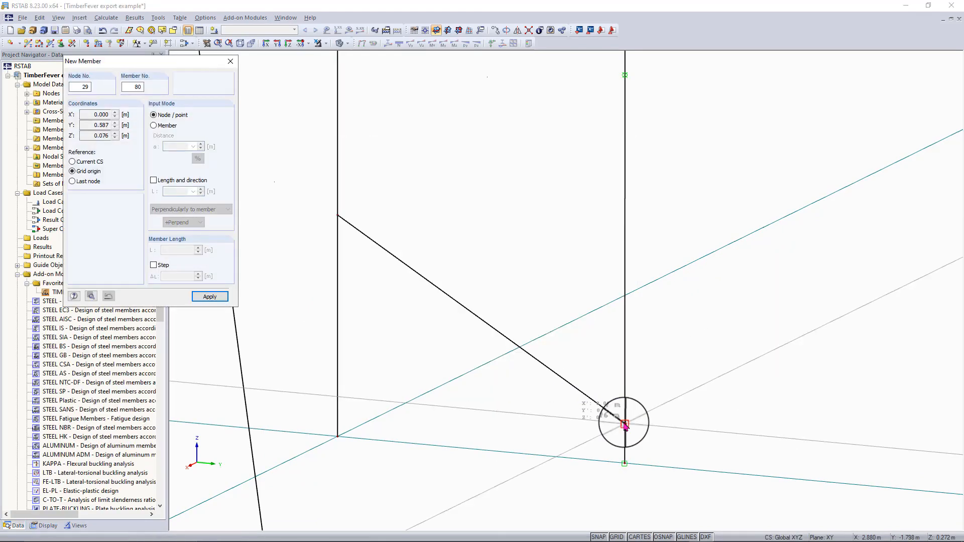
click(625, 425)
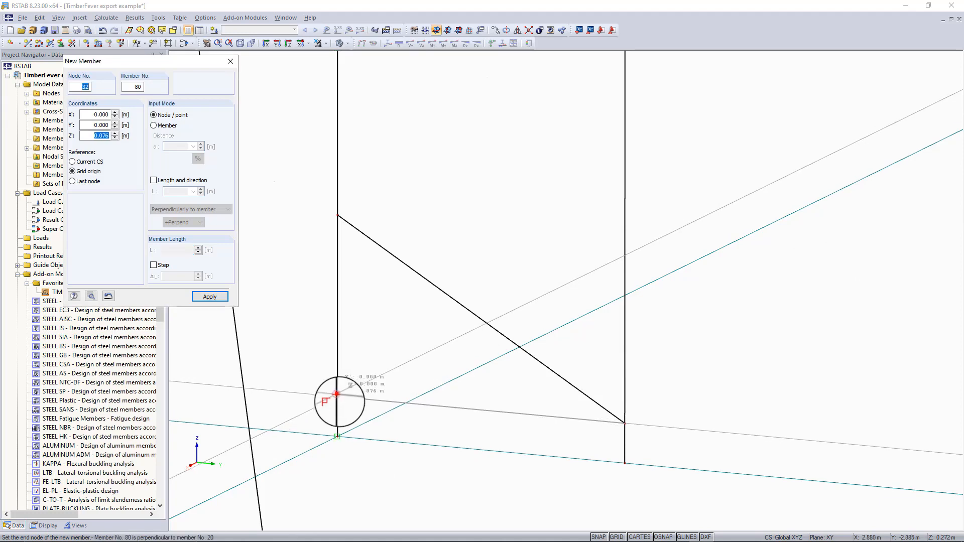
click(337, 395)
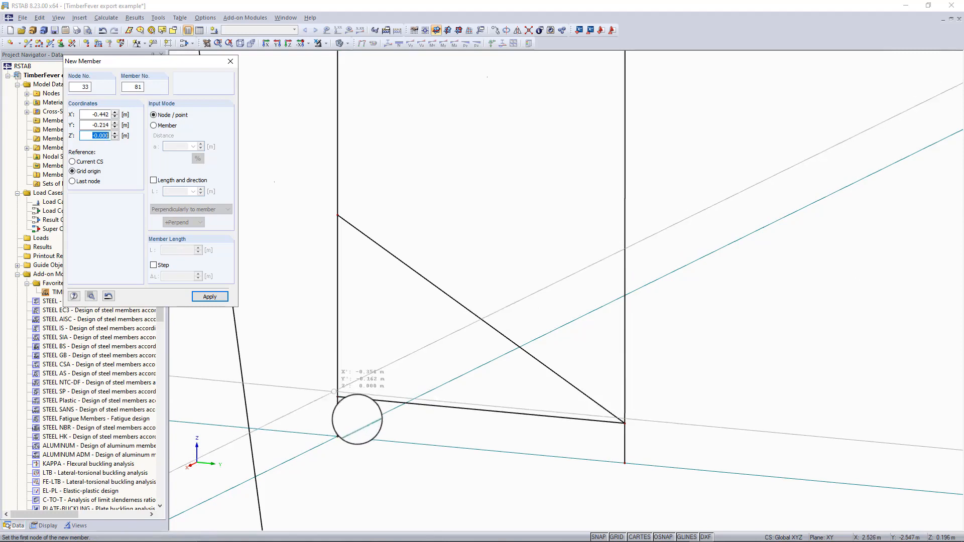
key(Escape)
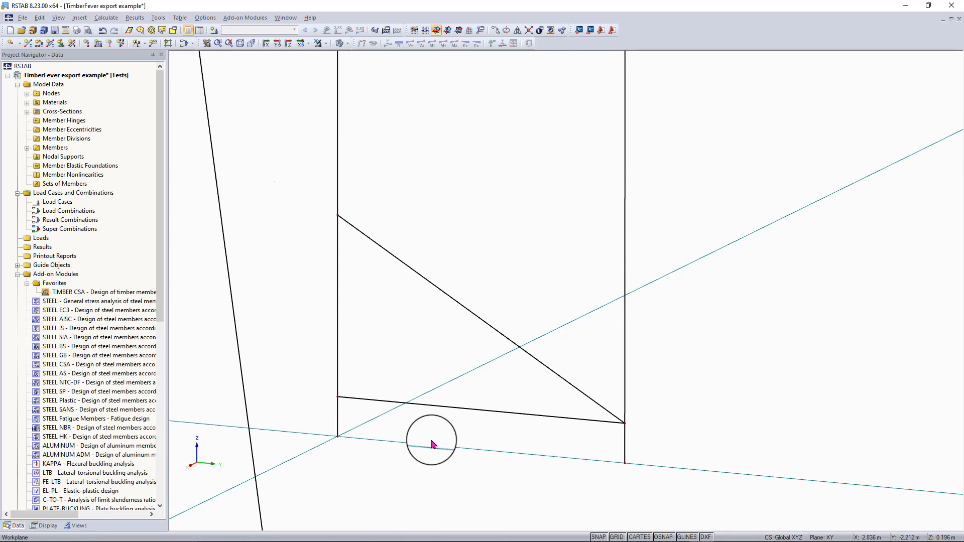
Select the upper diagonal brace near the post tops and open the Move or Copy settings for it
scroll(432, 445, down, 5)
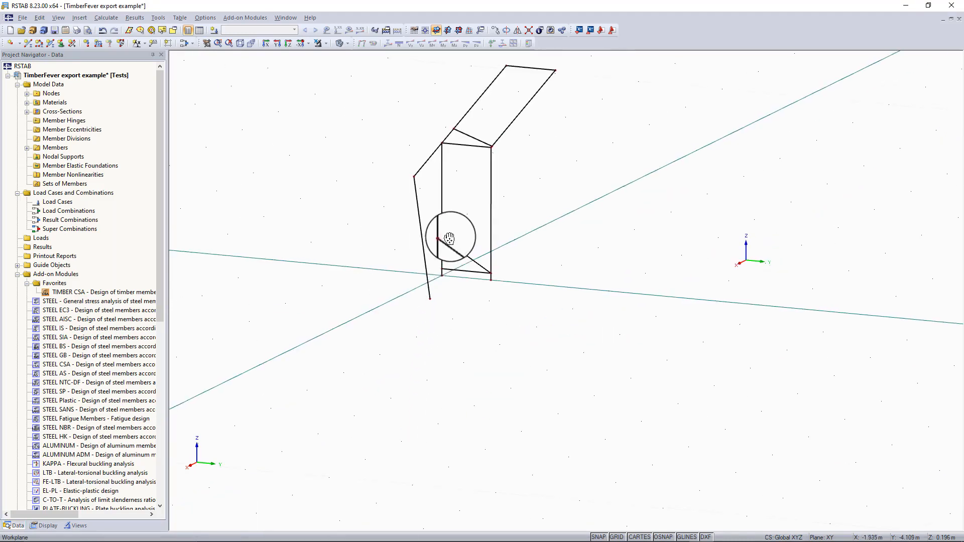
scroll(451, 236, down, 2)
scroll(451, 241, up, 2)
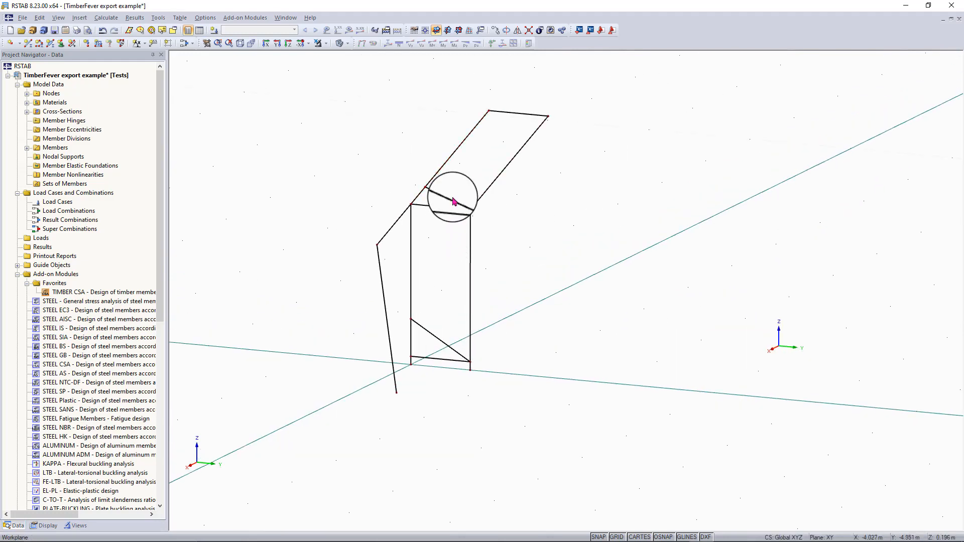
scroll(453, 202, up, 2)
click(442, 215)
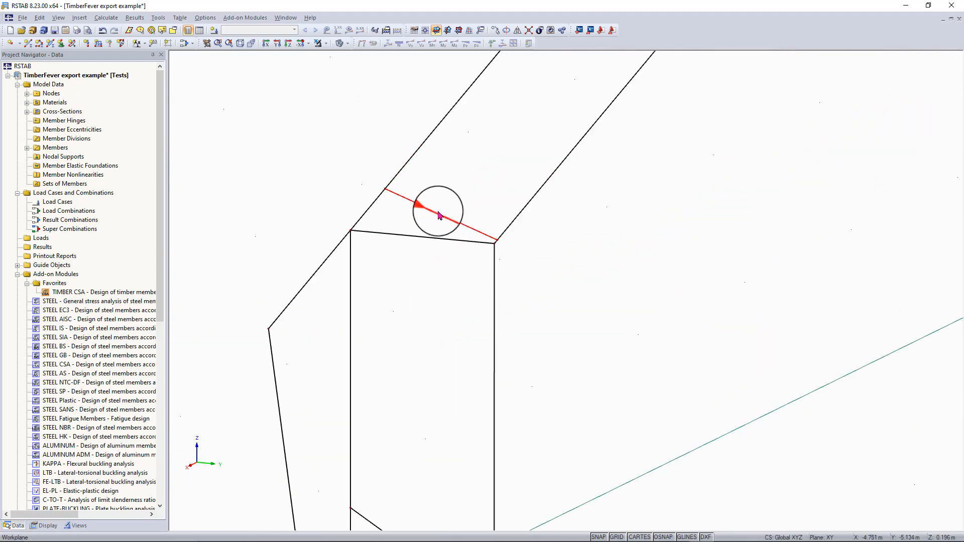
scroll(437, 213, up, 2)
middle_drag(437, 213, 390, 302)
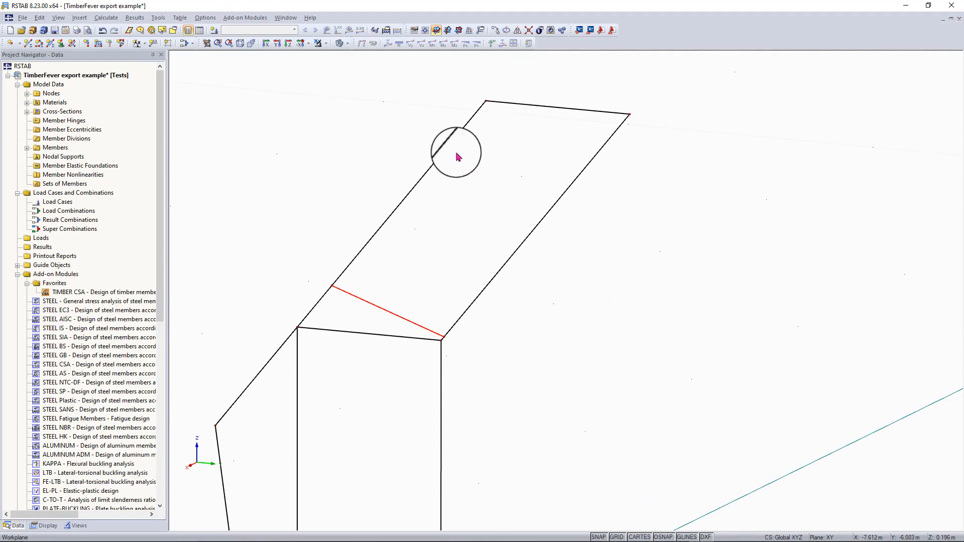
click(496, 32)
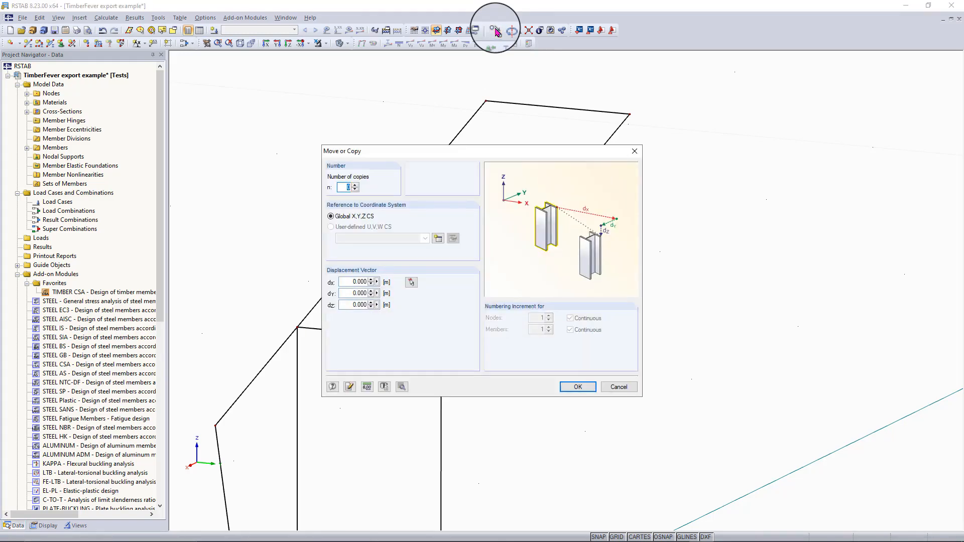
mouse_move(467, 151)
mouse_down()
mouse_move(449, 172)
mouse_move(477, 167)
mouse_up()
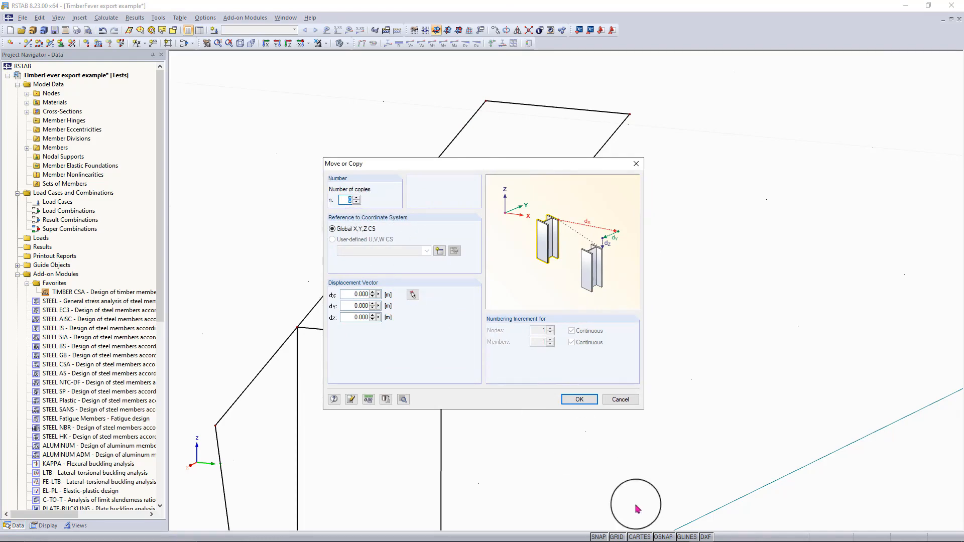
Switch to Rhino and draw a line along the outer roof beam between the ends of two neighbouring diagonal braces
click(659, 531)
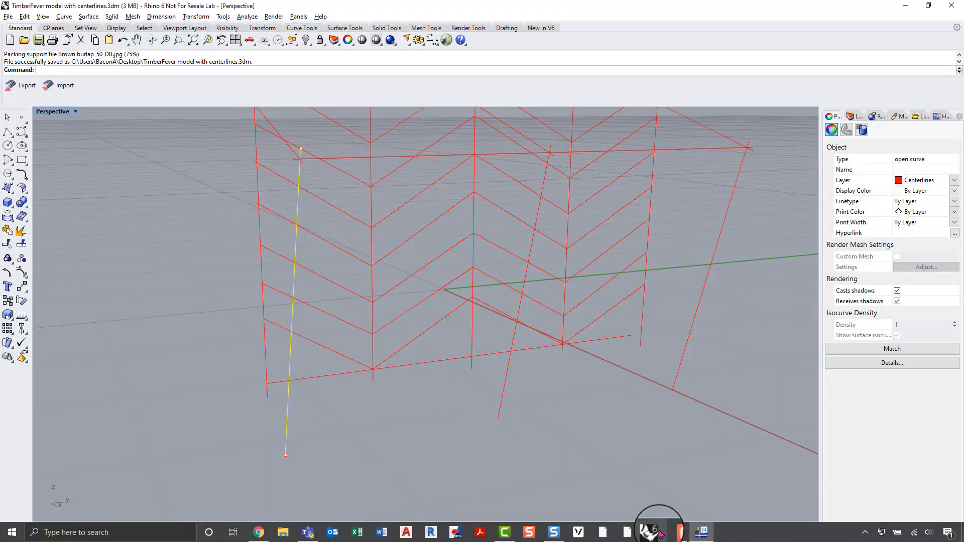
scroll(538, 422, down, 5)
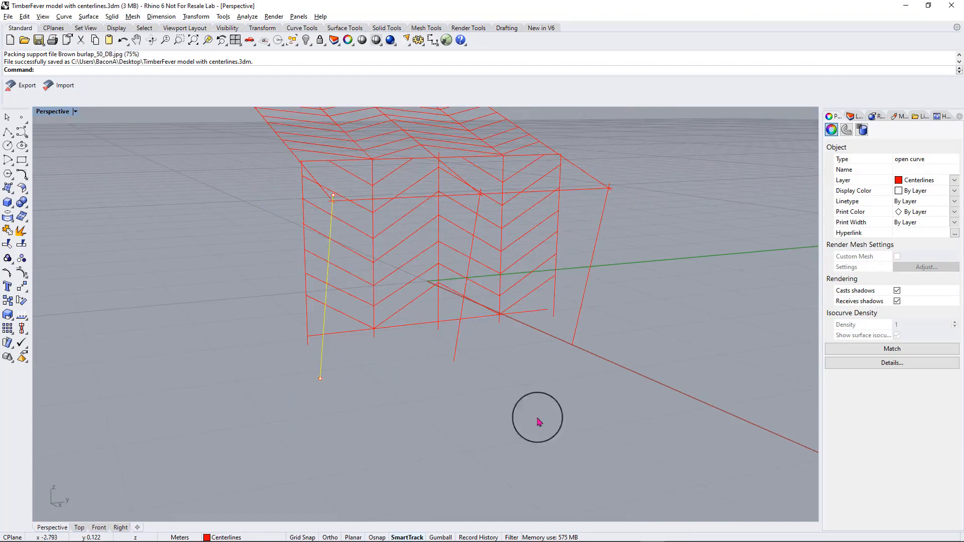
middle_click(279, 180)
click(279, 180)
right_drag(268, 164, 320, 221)
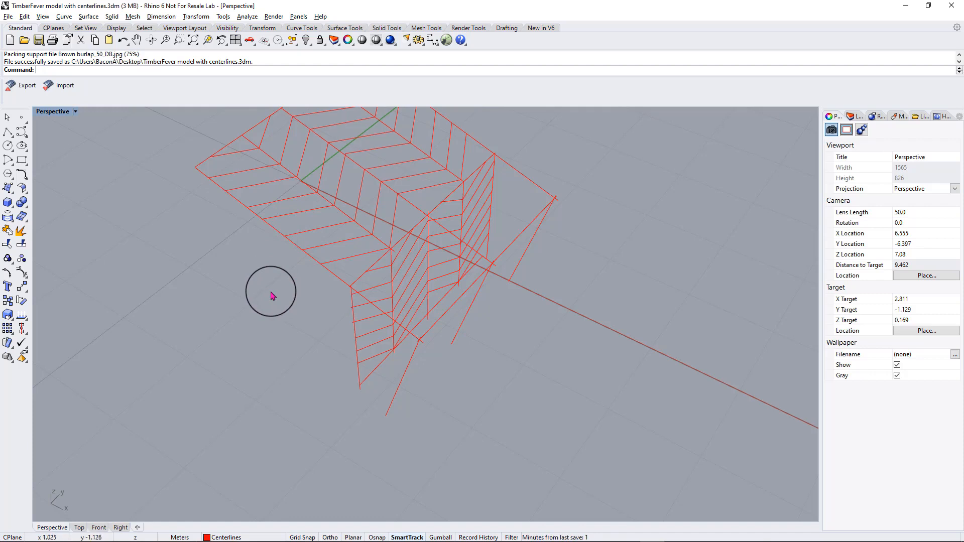
scroll(294, 275, up, 5)
click(323, 247)
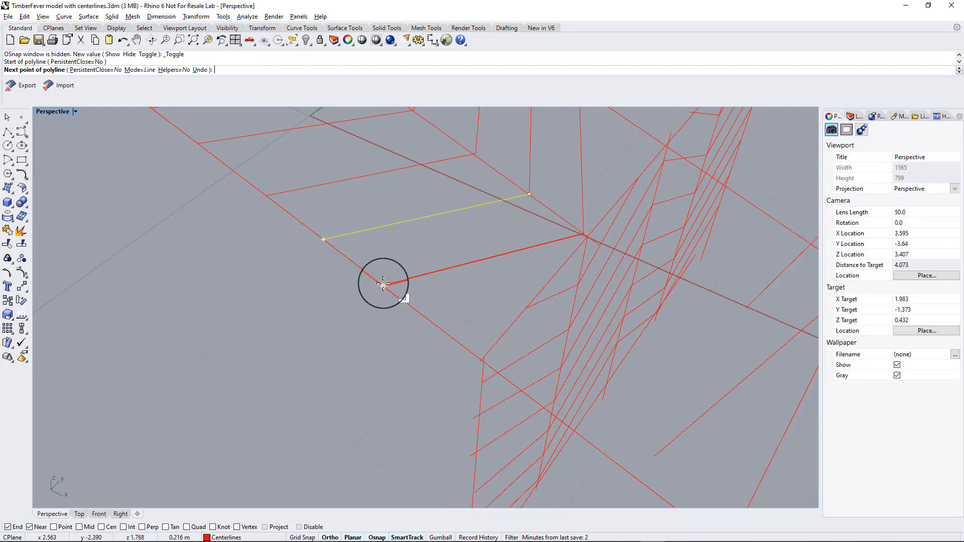
click(384, 285)
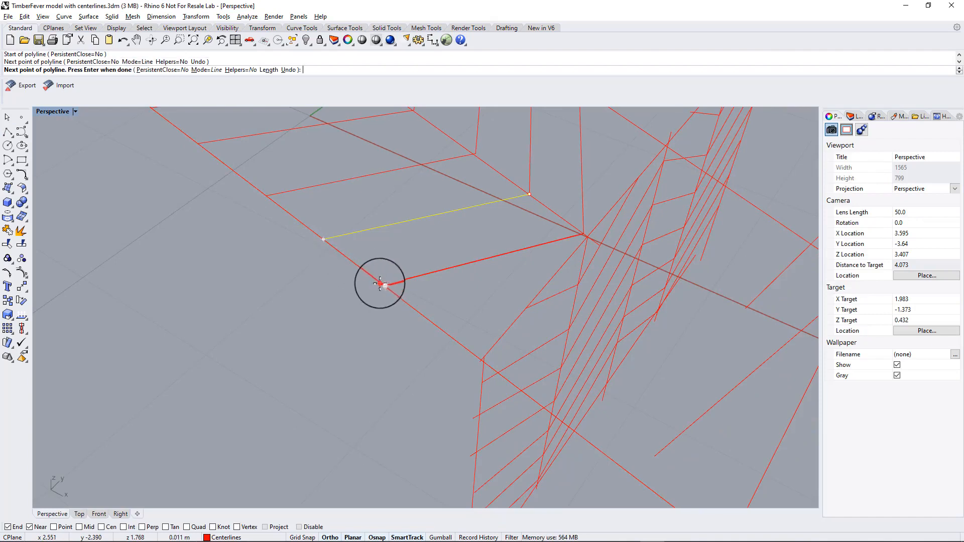
key(Return)
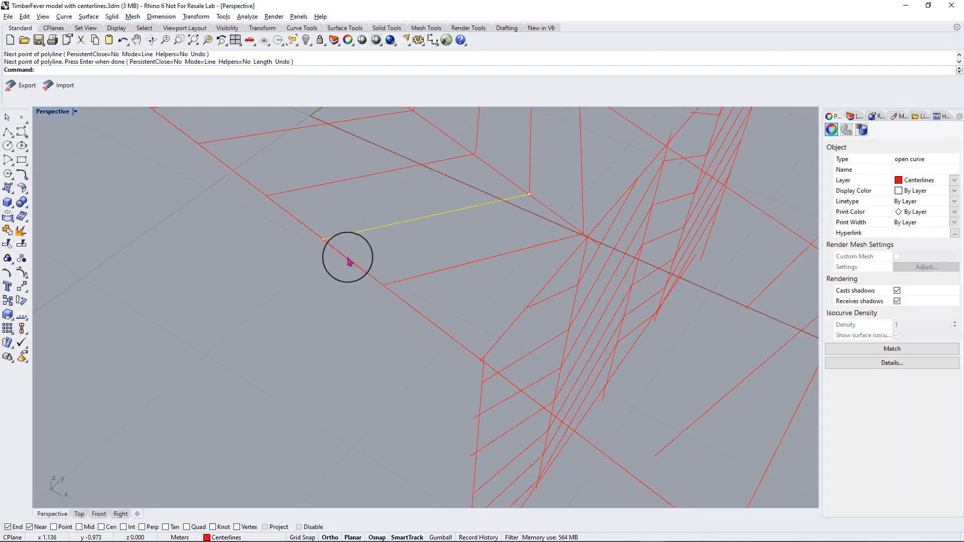
Select the new line between the brace ends and display its object description to read its length
click(351, 261)
click(381, 293)
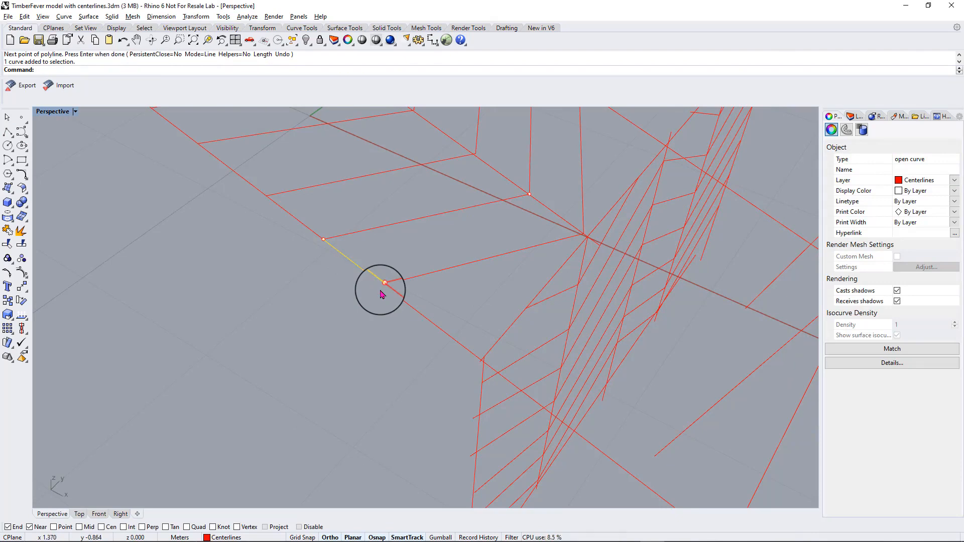
click(873, 363)
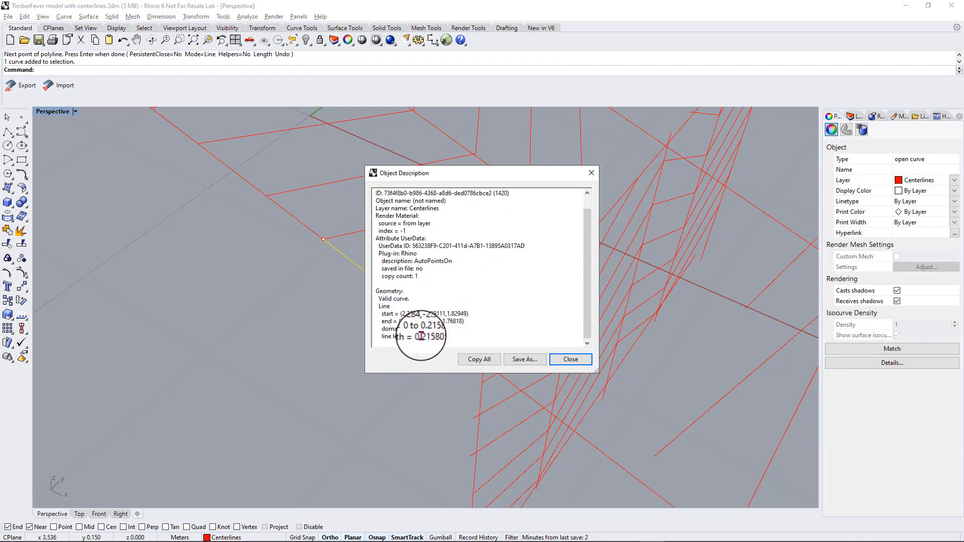
Close the curve's object description in Rhino, then switch to RSTAB and close its open Move or Copy dialog
click(570, 359)
scroll(360, 284, down, 5)
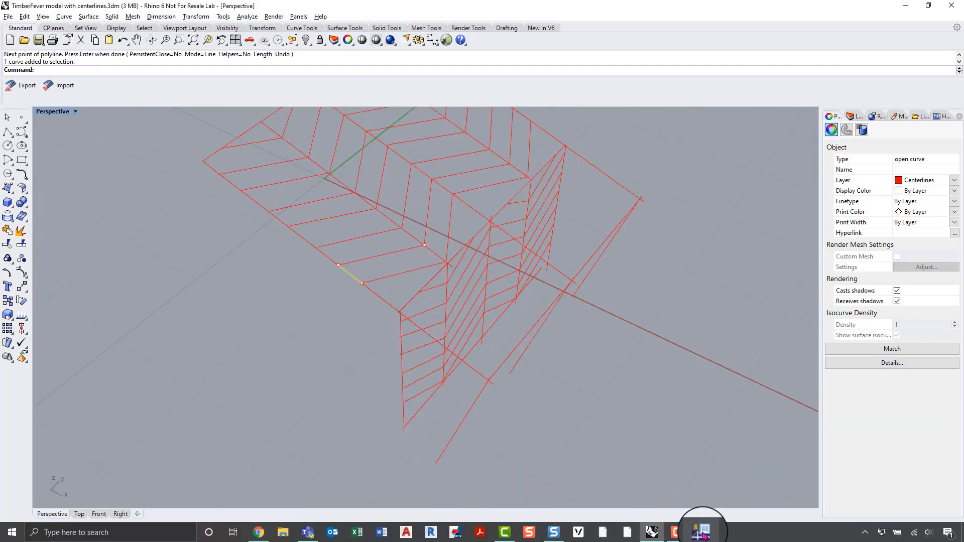
click(703, 532)
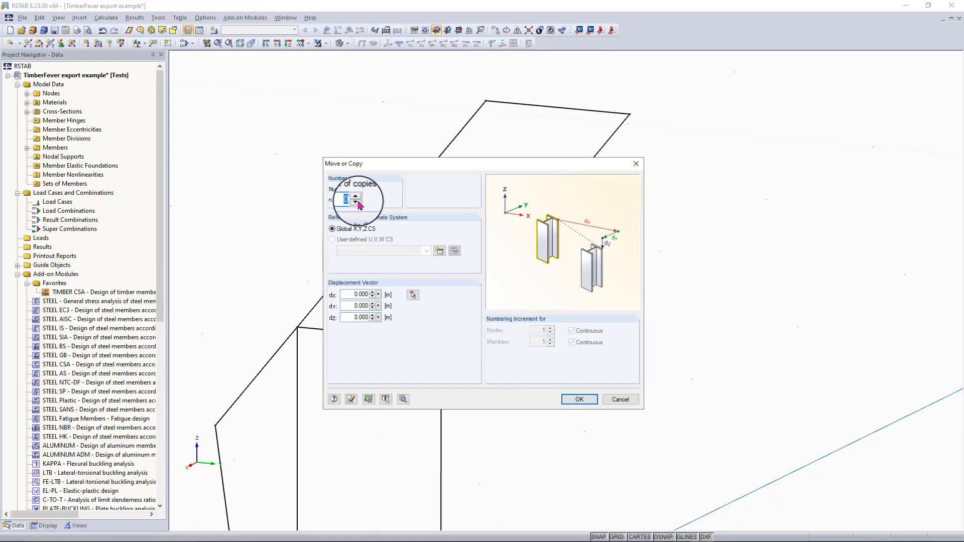
key(Return)
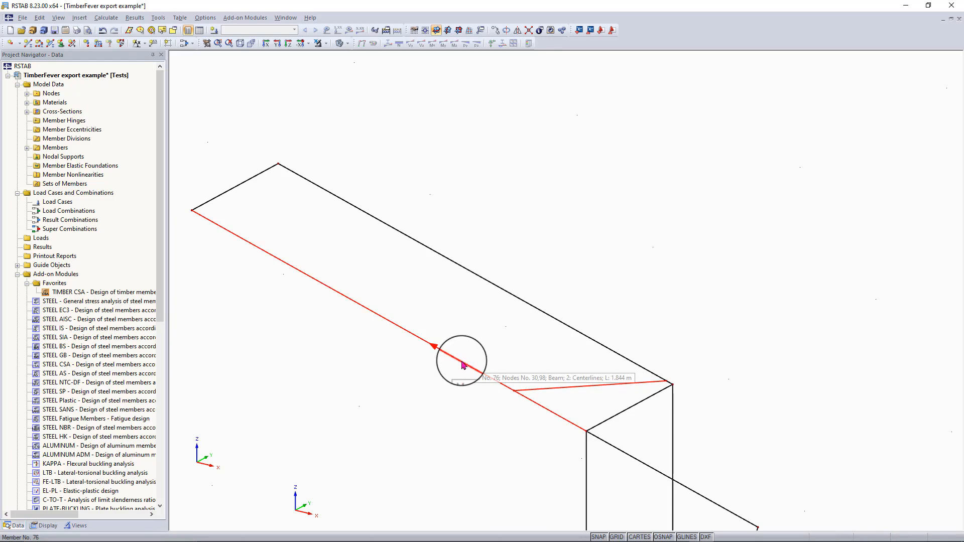
Connect the members across the whole frame so the long edge member is split where the short diagonal meets it
scroll(463, 365, down, 4)
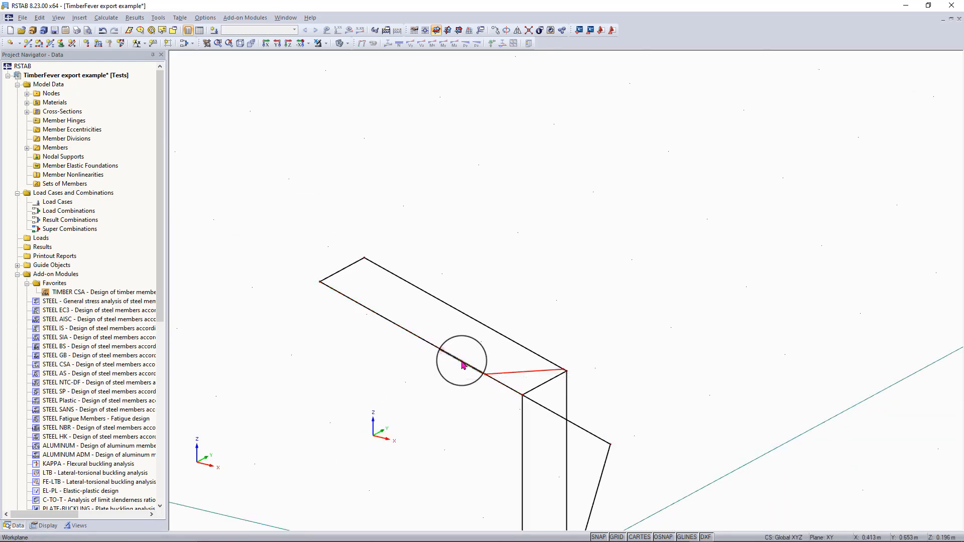
middle_drag(460, 362, 464, 341)
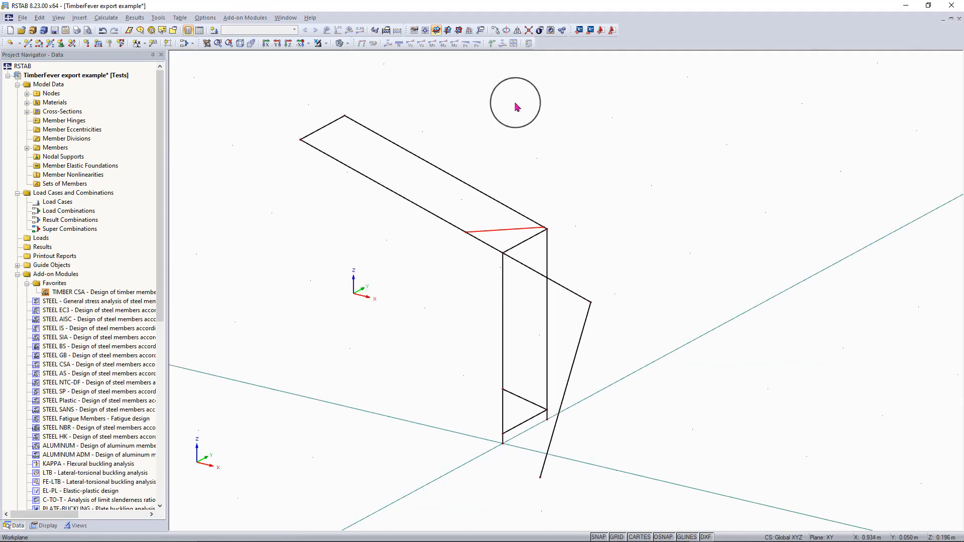
click(529, 30)
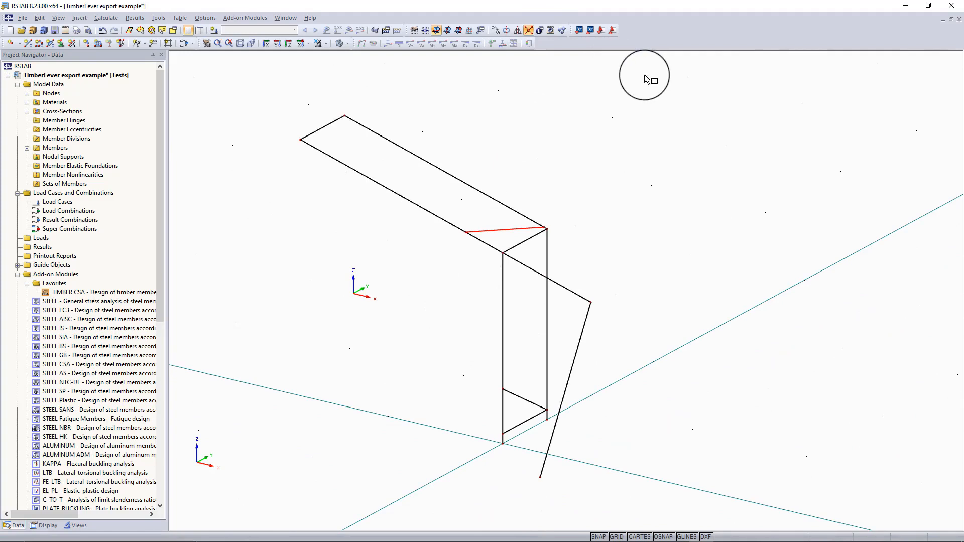
drag(645, 74, 247, 509)
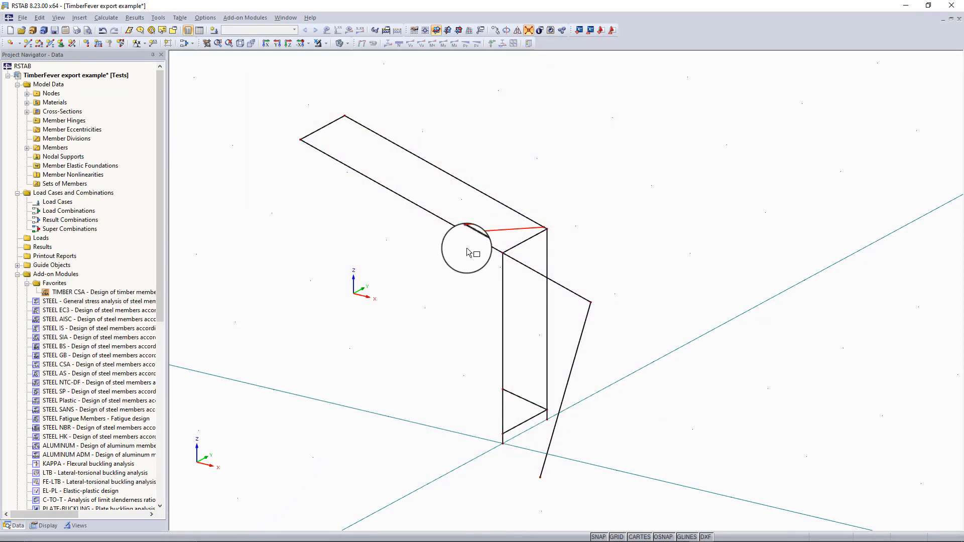
key(Escape)
Try to divide the long upper edge member by distance at 0.22 m from its member end, and undo the division
scroll(467, 253, up, 4)
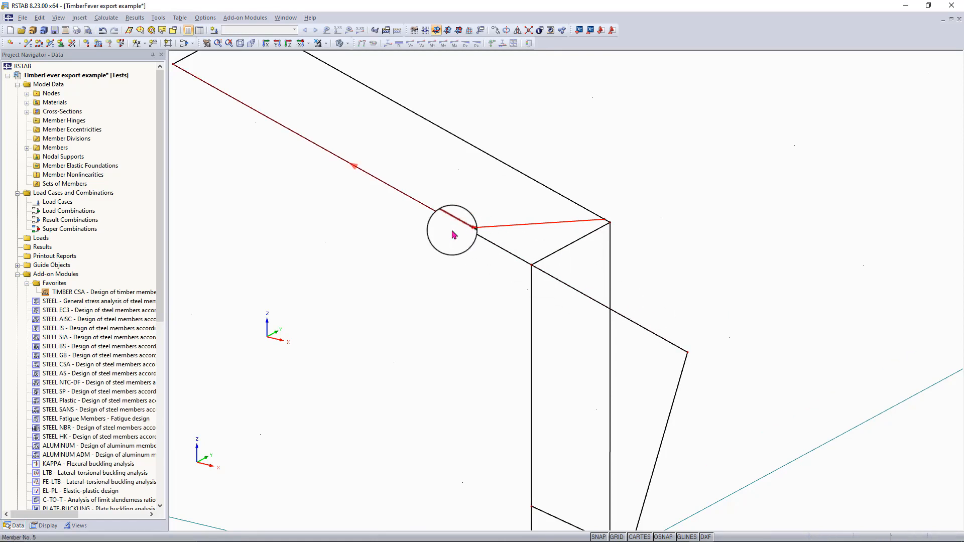
middle_drag(411, 185, 438, 248)
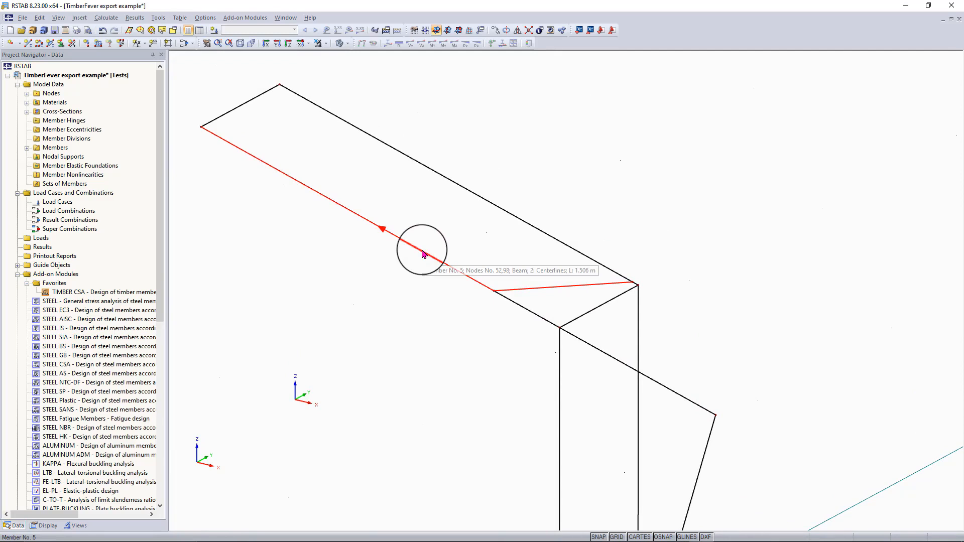
right_click(422, 254)
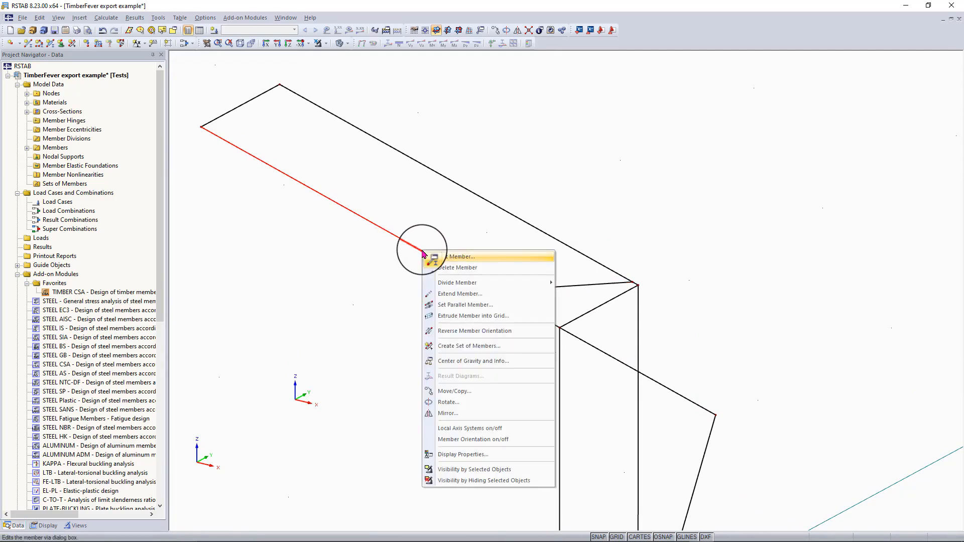
mouse_move(454, 281)
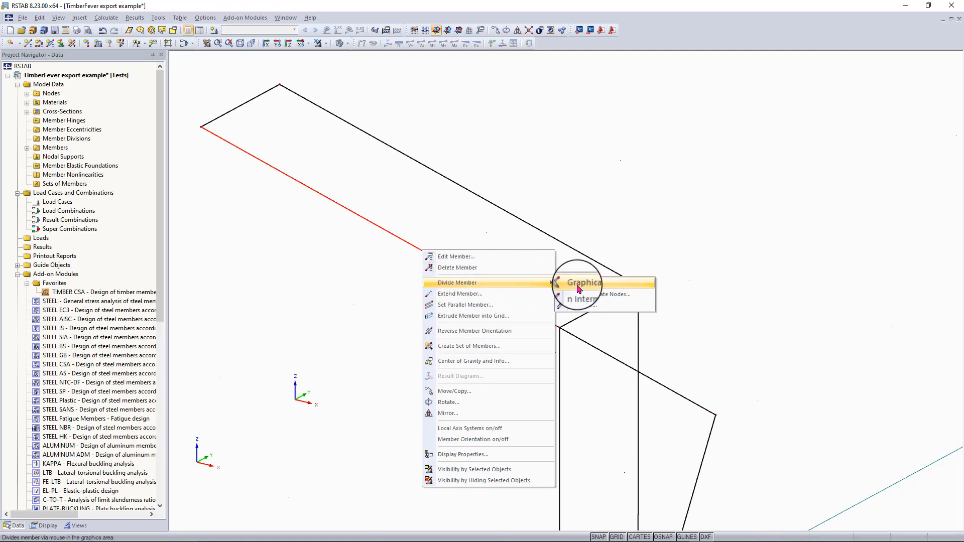
click(584, 305)
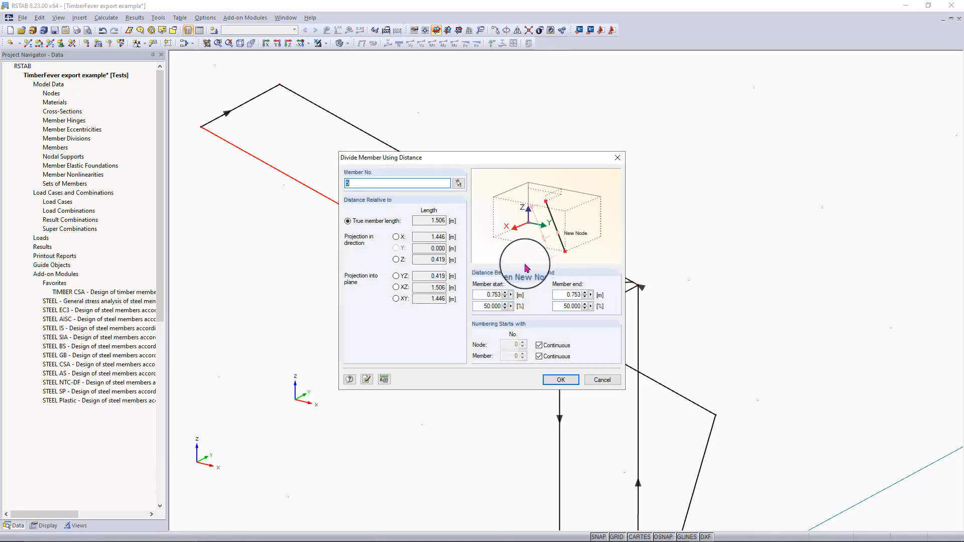
drag(347, 263, 347, 312)
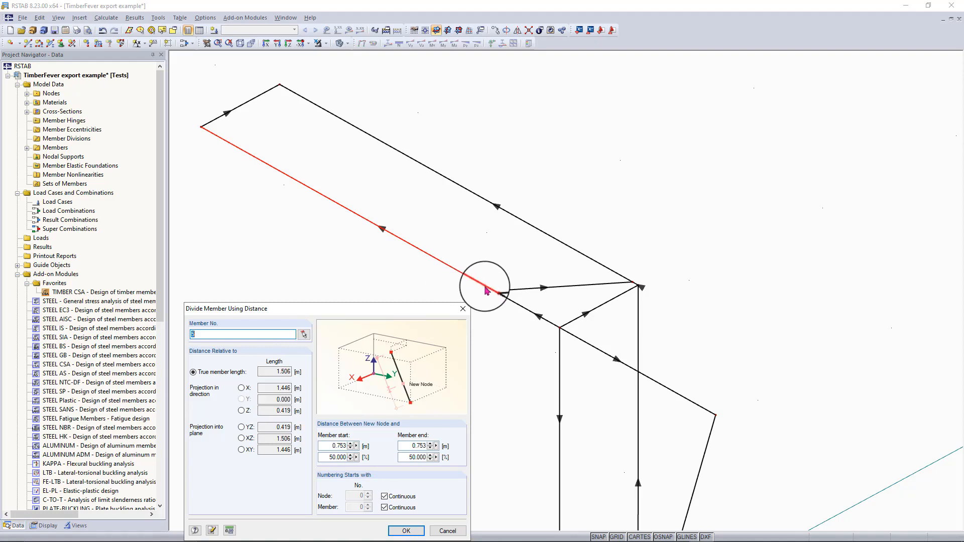
drag(438, 311, 435, 299)
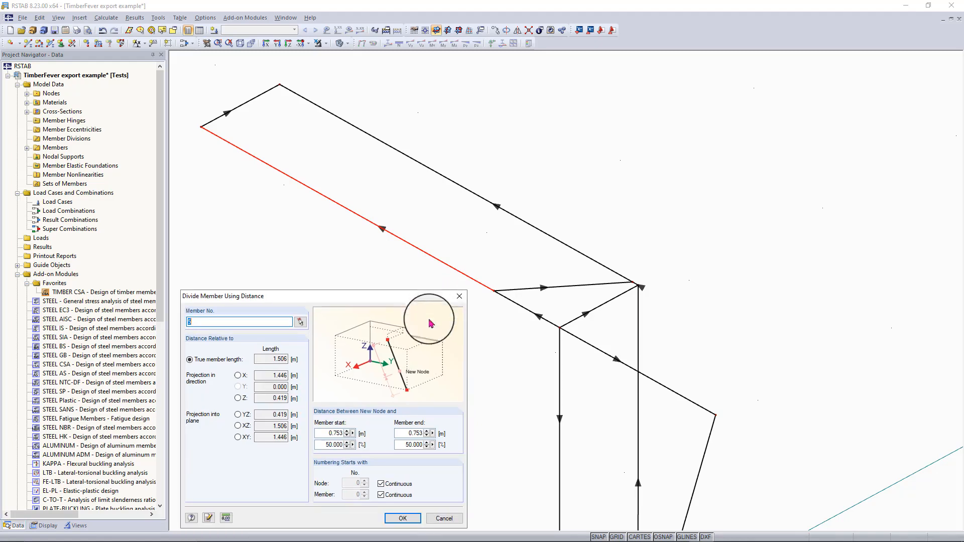
click(405, 433)
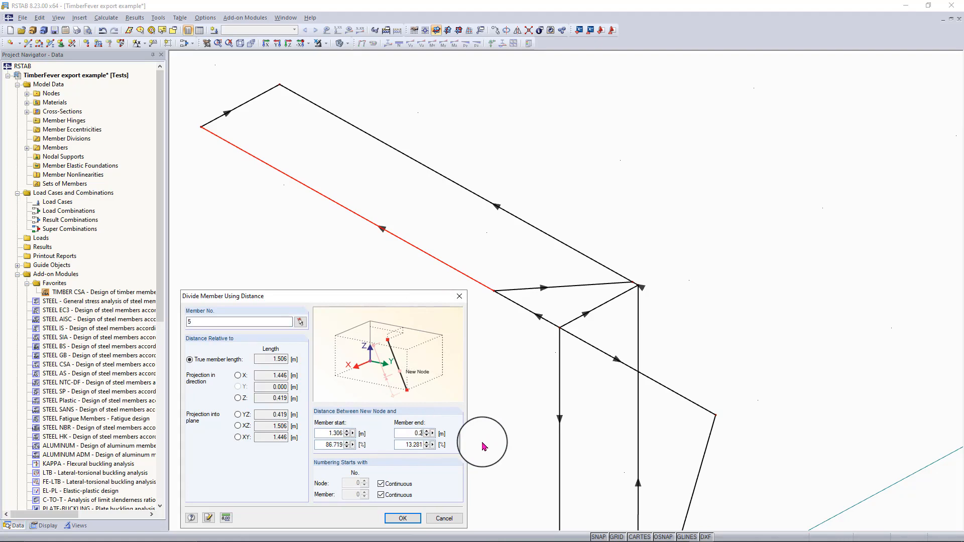
text(0.22)
key(Return)
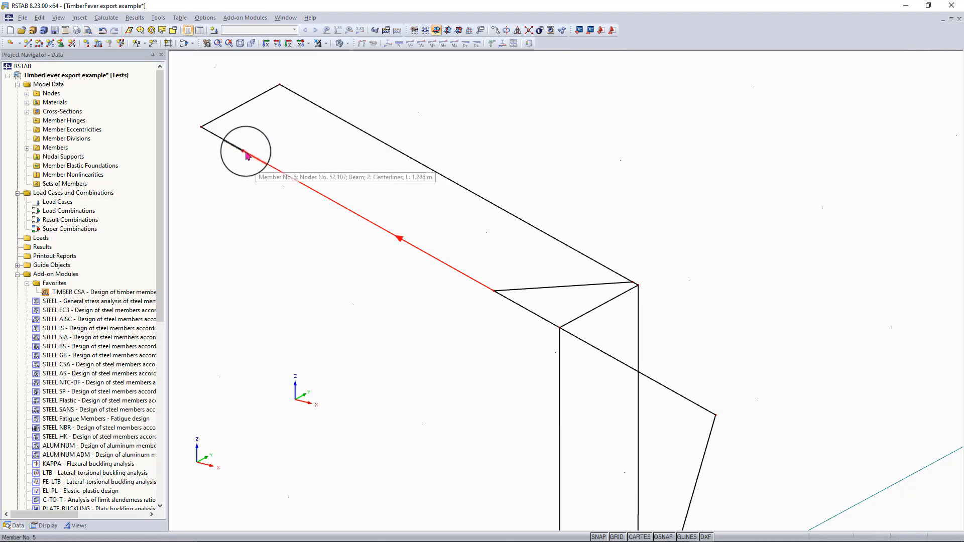
click(103, 31)
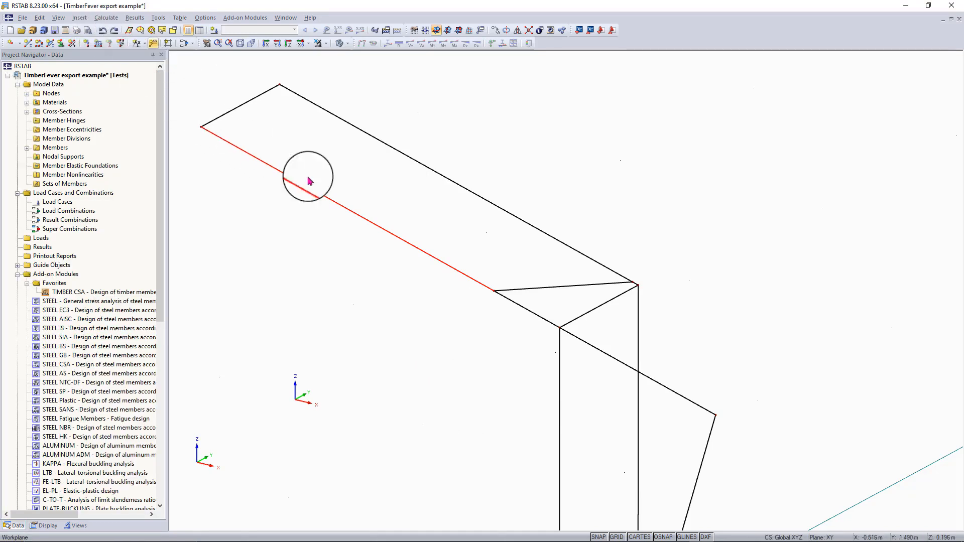
Divide the long upper edge member by distance at 0.22 m from its member start
right_click(385, 231)
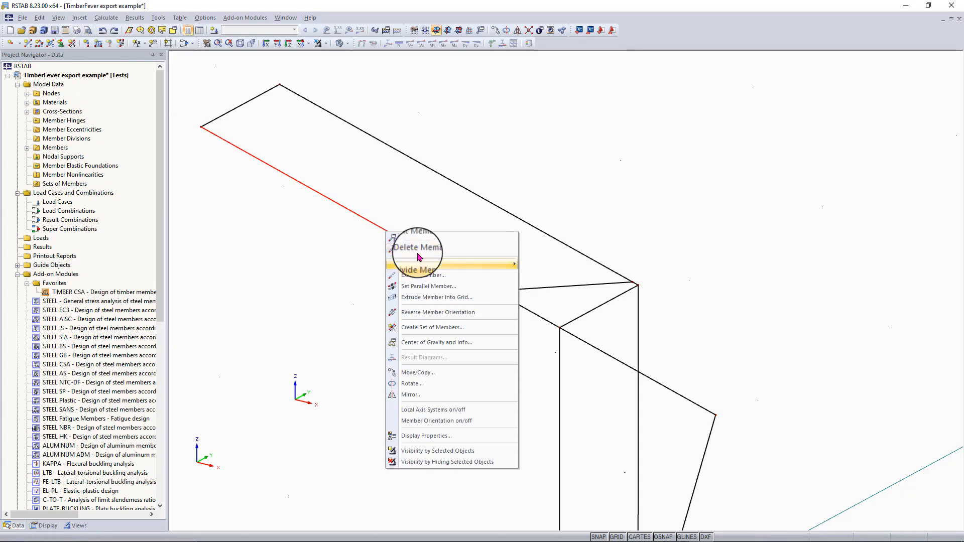
mouse_move(420, 257)
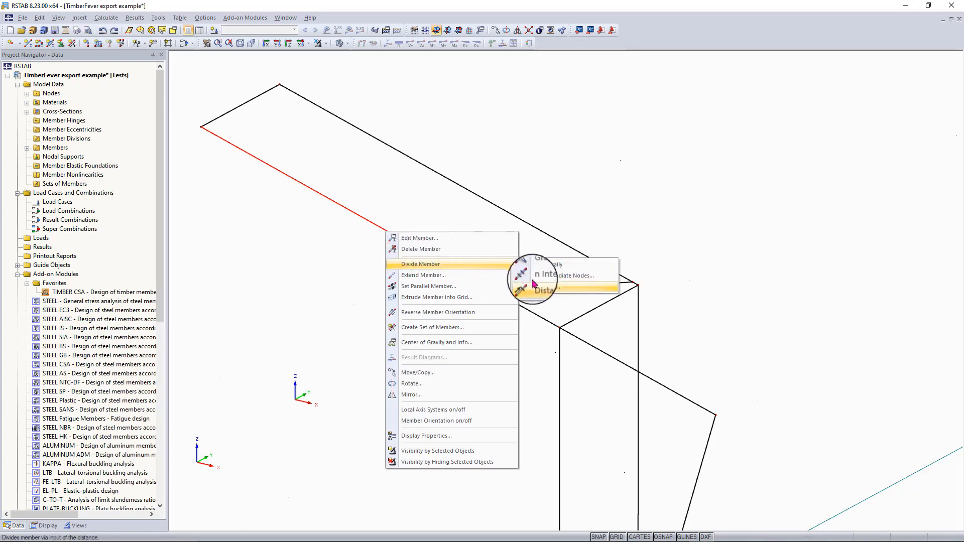
click(553, 288)
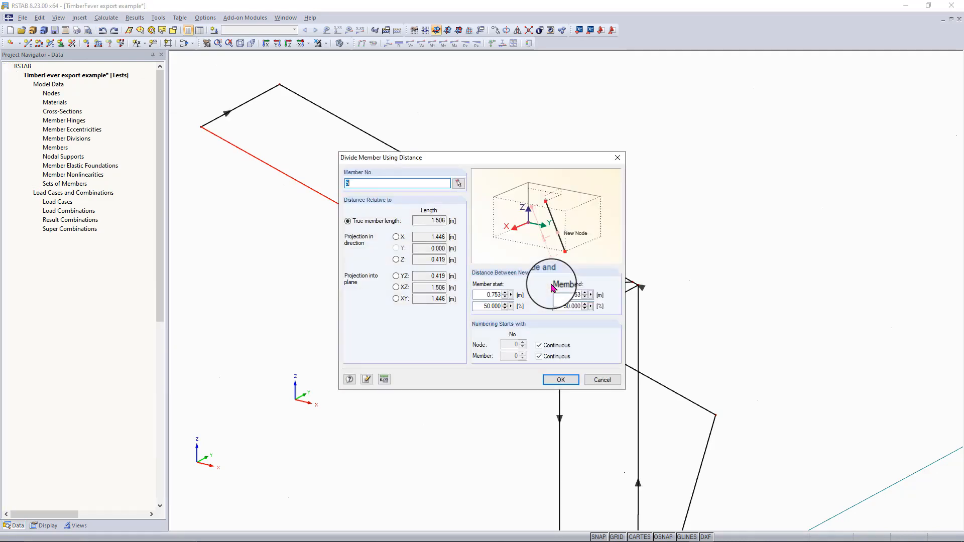
double_click(490, 295)
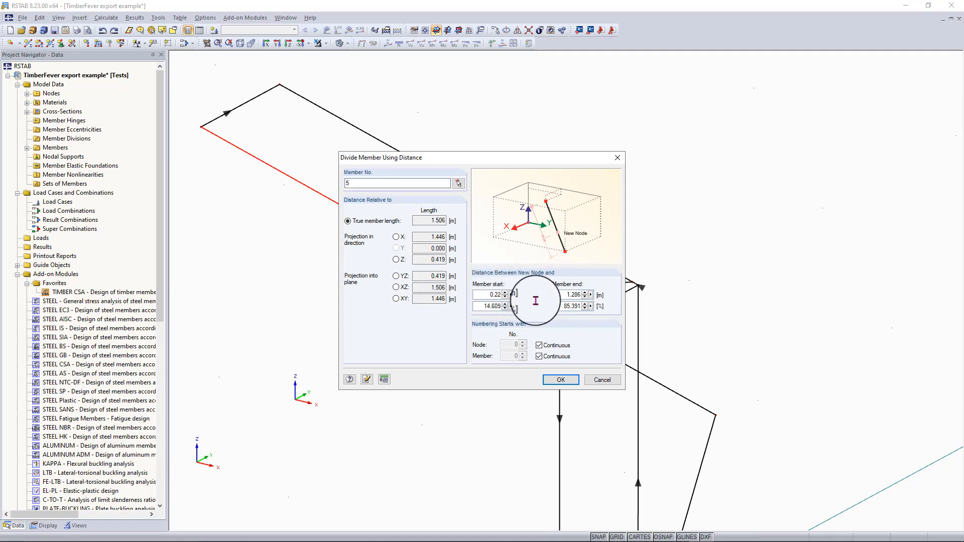
key(Return)
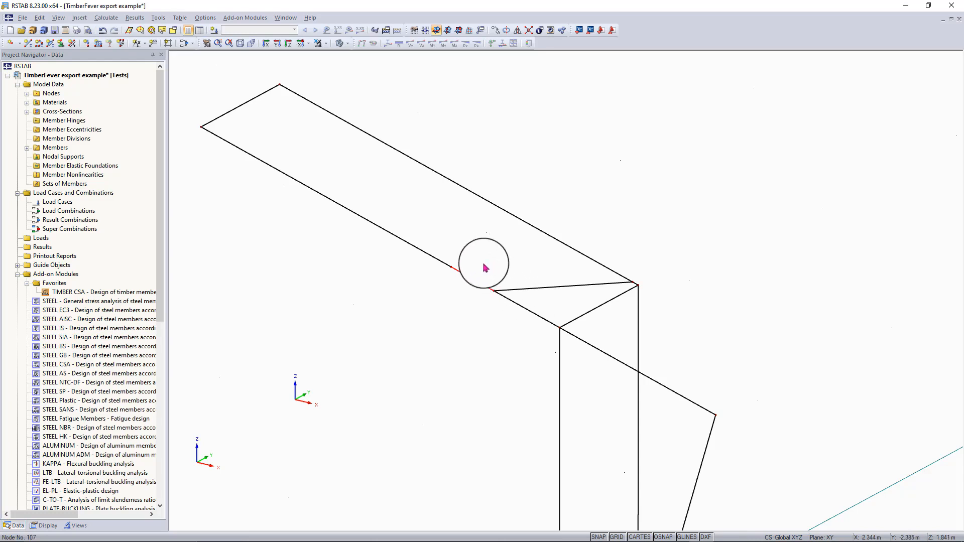
Copy the diagonal member 7 times, taking the displacement vector from its node on the edge member to the new division node
scroll(535, 282, up, 2)
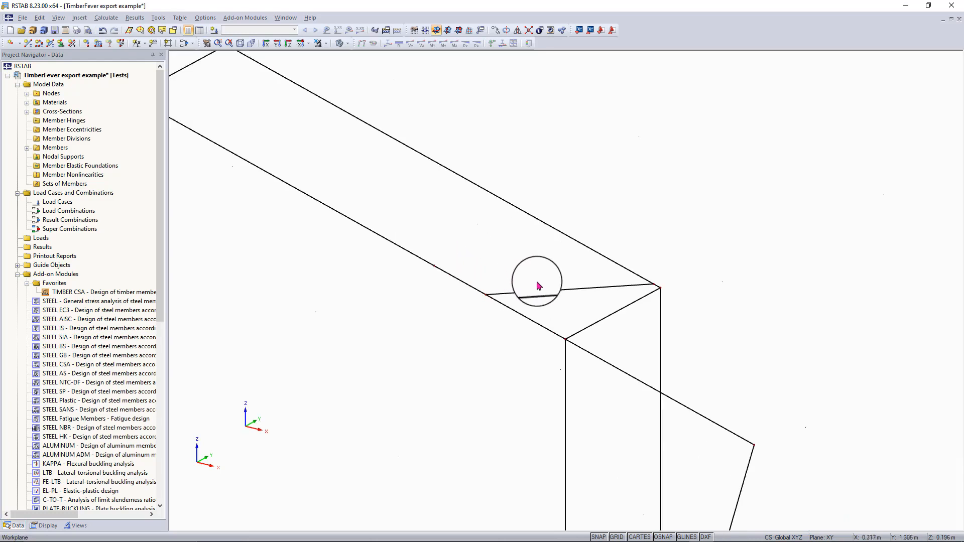
middle_drag(500, 276, 585, 345)
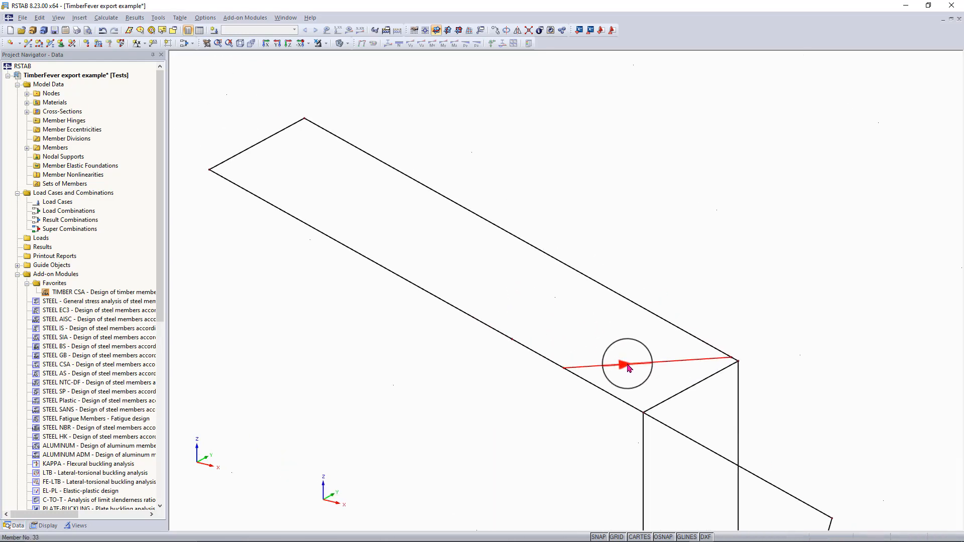
click(627, 366)
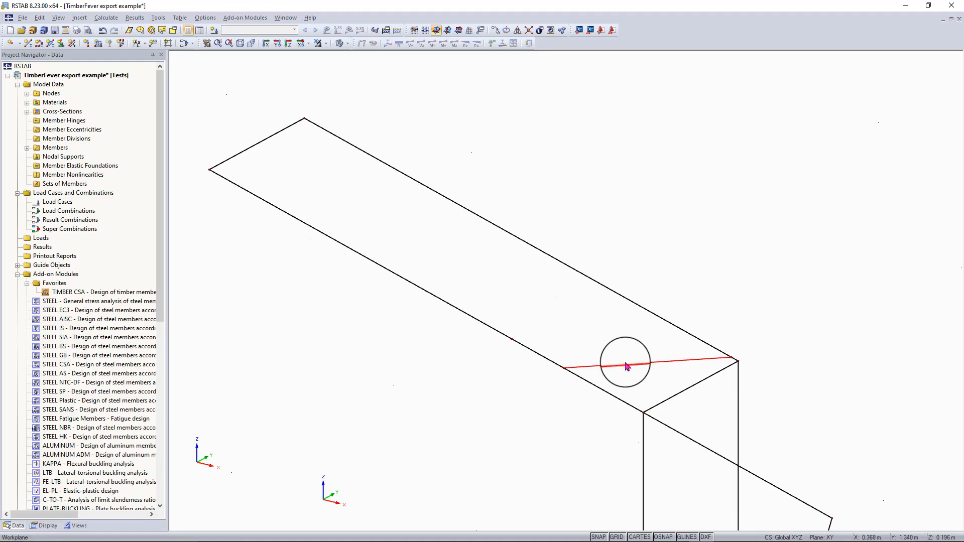
click(496, 32)
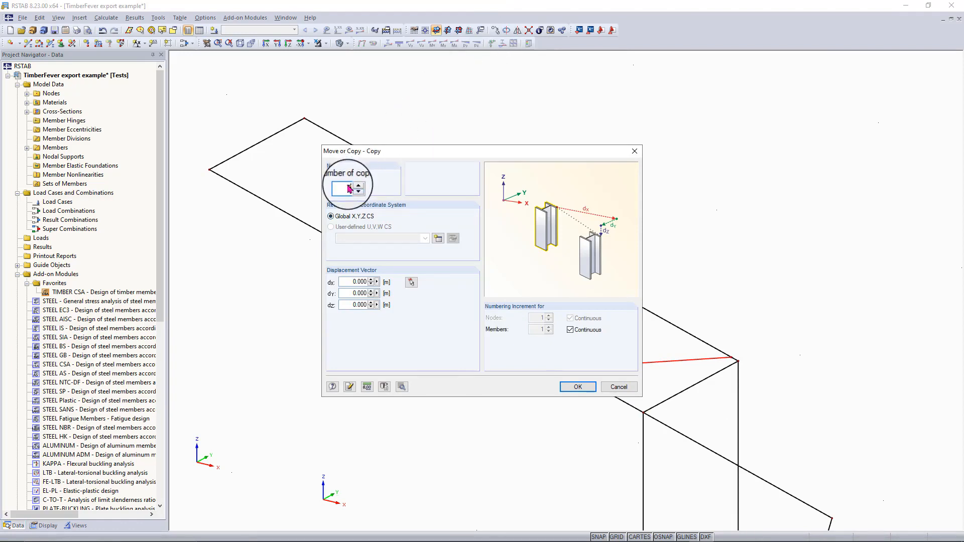
text(7)
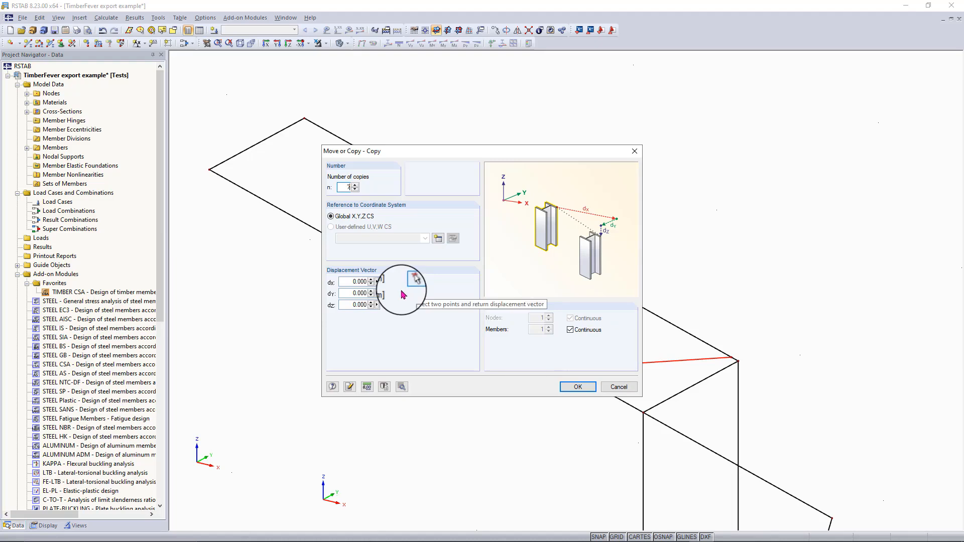
click(416, 278)
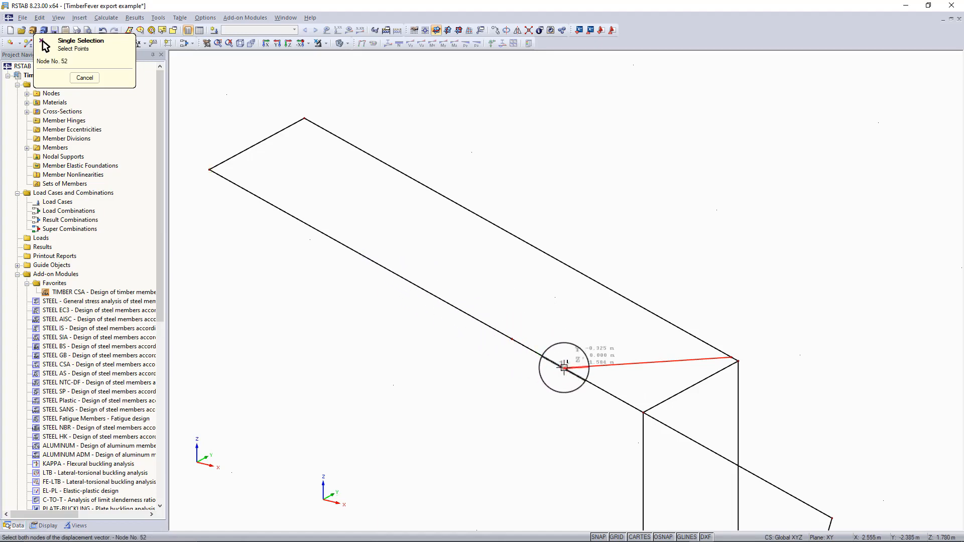
click(511, 339)
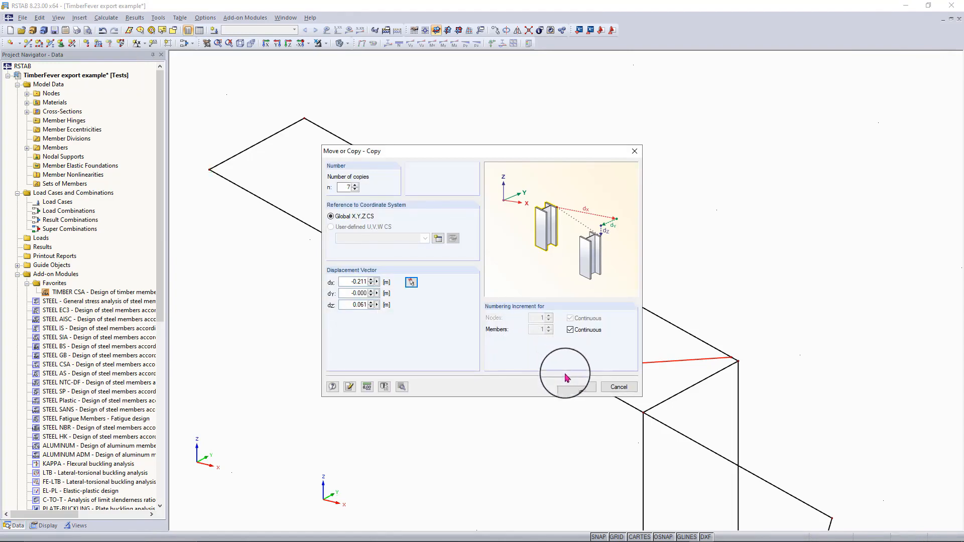
click(578, 387)
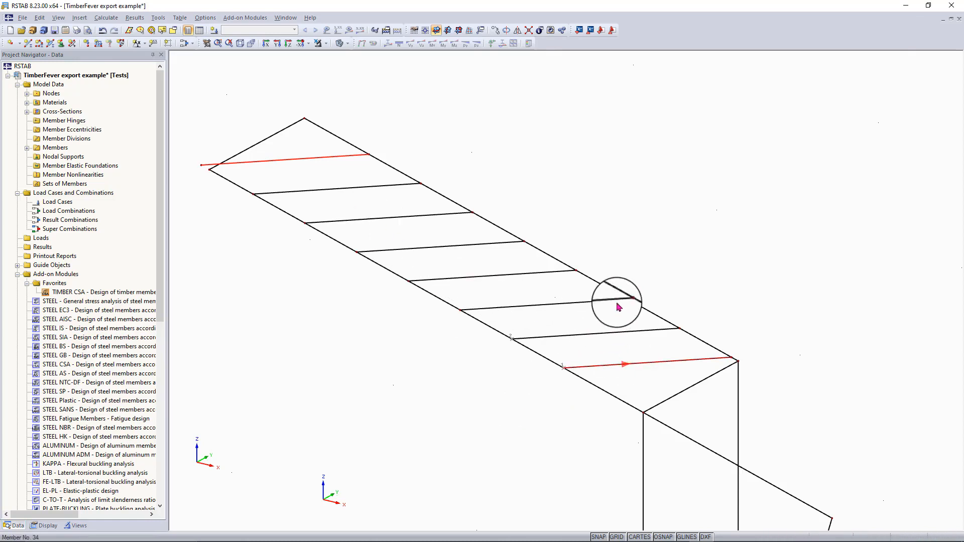
Examine how the copied diagonals' ends meet both long edge members and the frame's far corner
ctrl+middle_drag(618, 307, 564, 296)
right_click(564, 295)
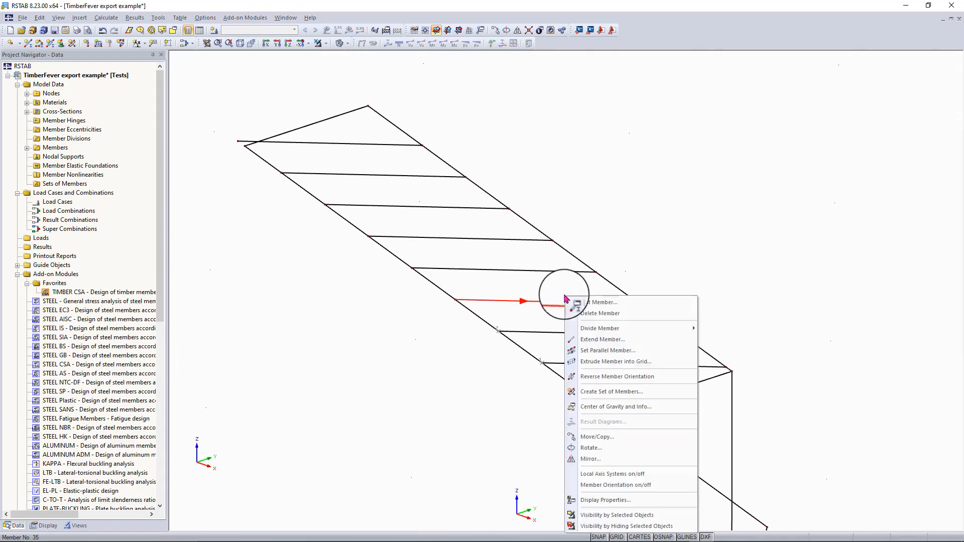
key(Escape)
scroll(555, 251, up, 5)
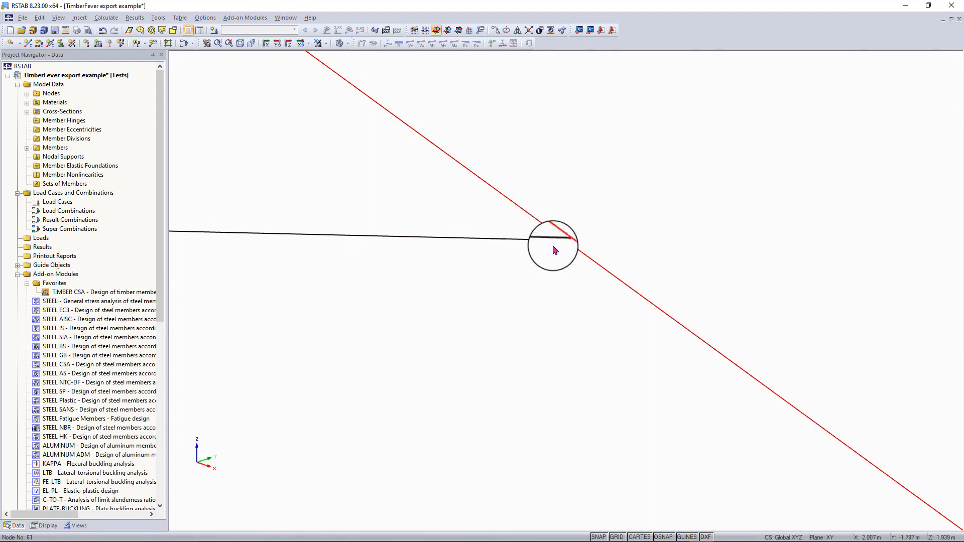
scroll(555, 250, down, 3)
scroll(555, 250, down, 5)
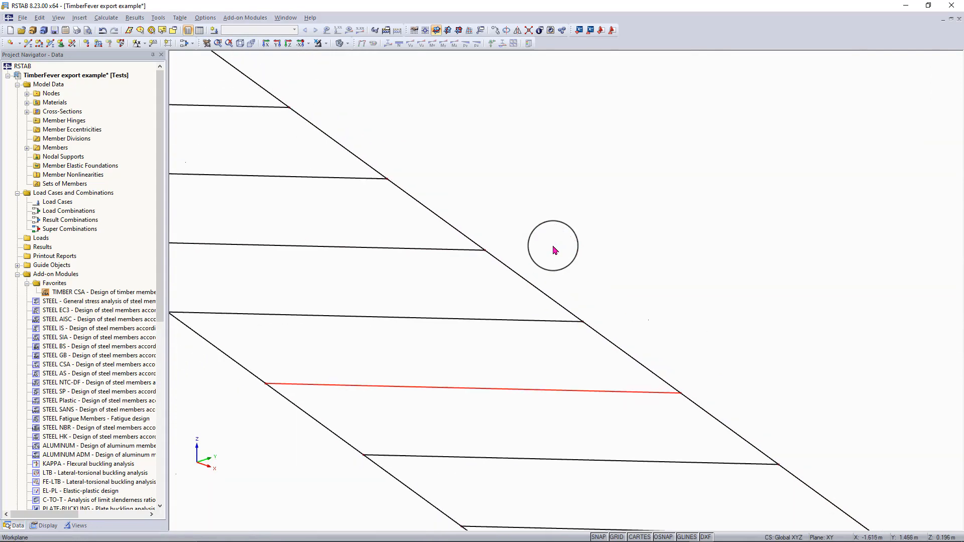
scroll(553, 251, up, 3)
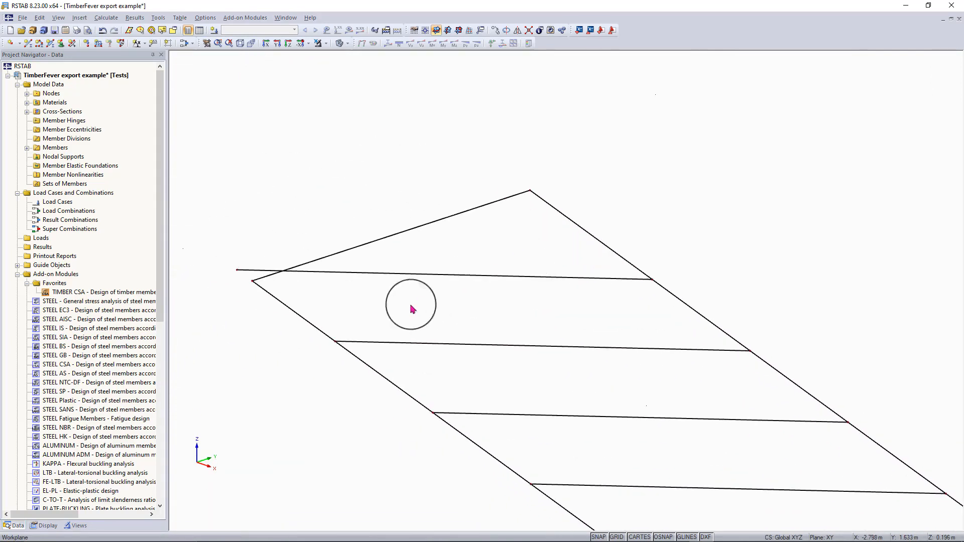
middle_drag(237, 270, 325, 340)
scroll(325, 341, up, 3)
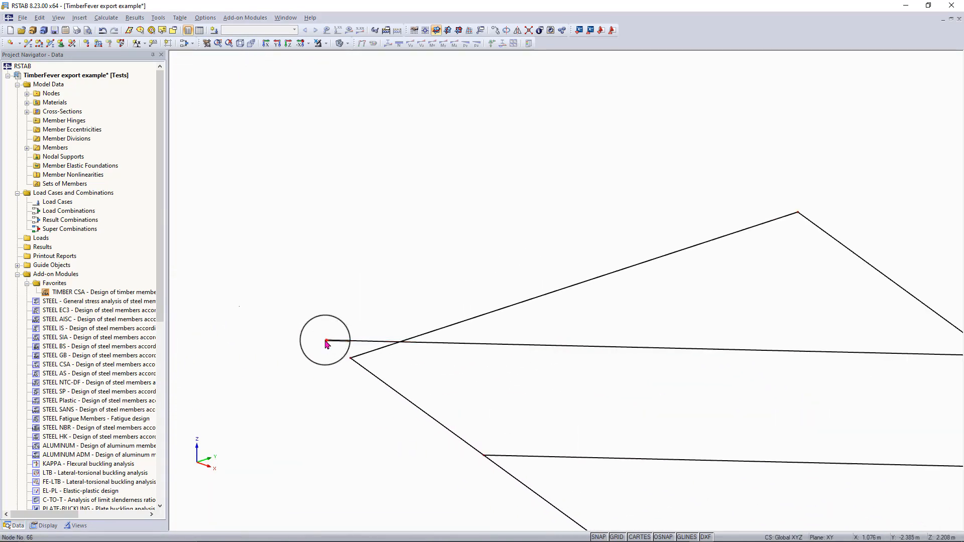
Move the farthest diagonal's overhanging end node onto the frame's short end member, and connect the members of the upper frame
drag(328, 340, 414, 340)
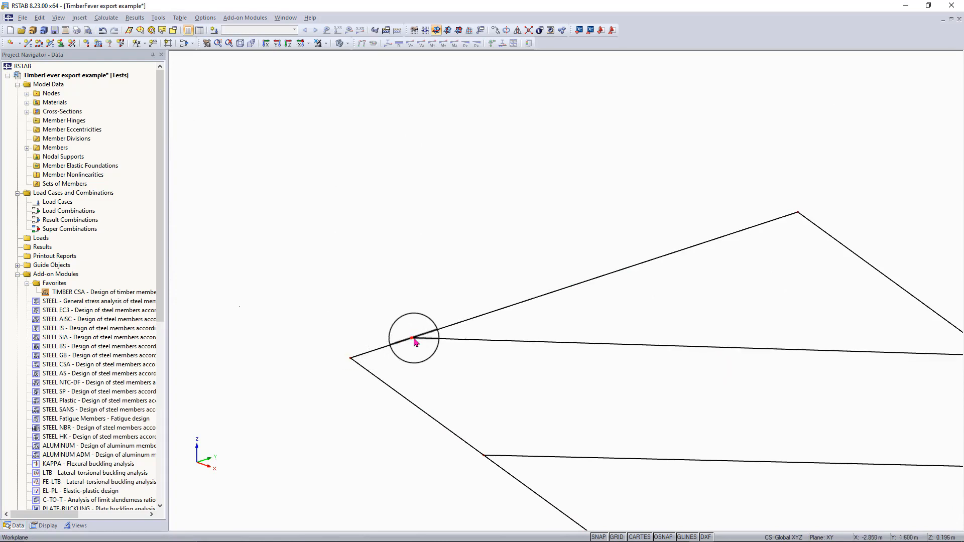
scroll(414, 341, down, 5)
middle_drag(414, 340, 327, 227)
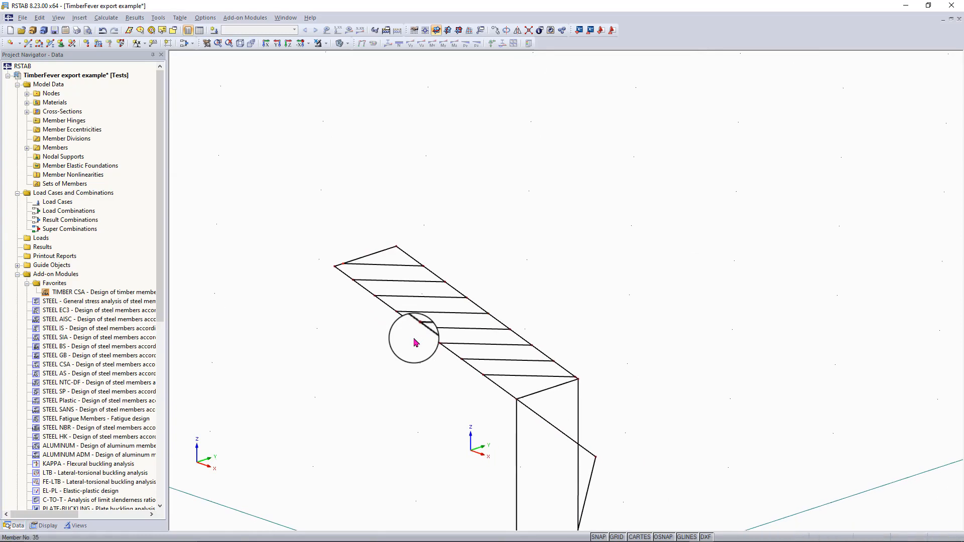
click(529, 31)
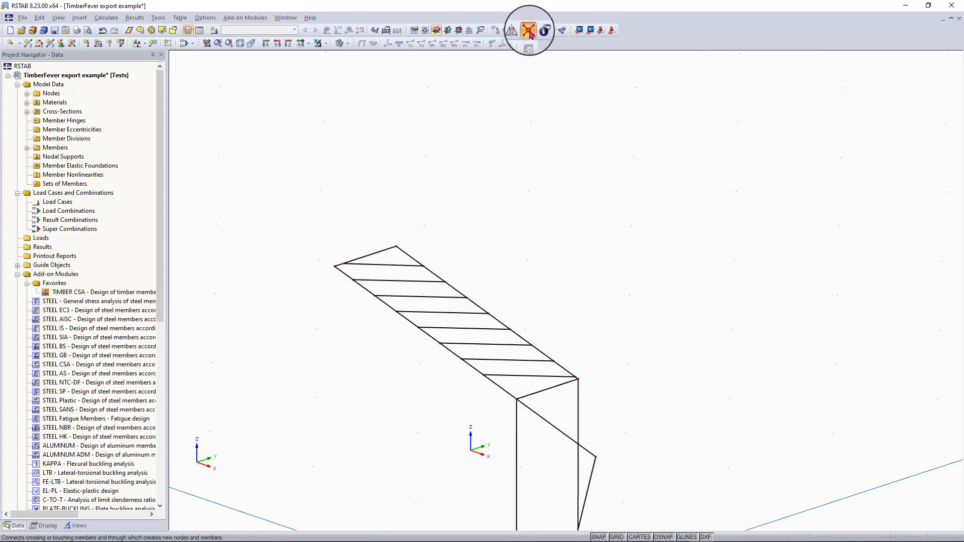
drag(602, 174, 266, 483)
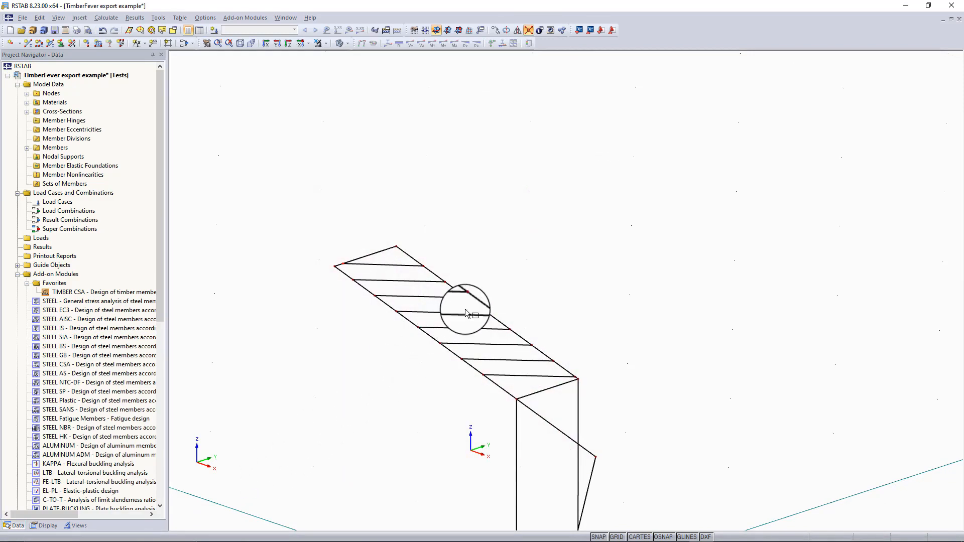
Check where the copied diagonals end along the long edge member and move their loose end nodes onto it
scroll(466, 313, up, 5)
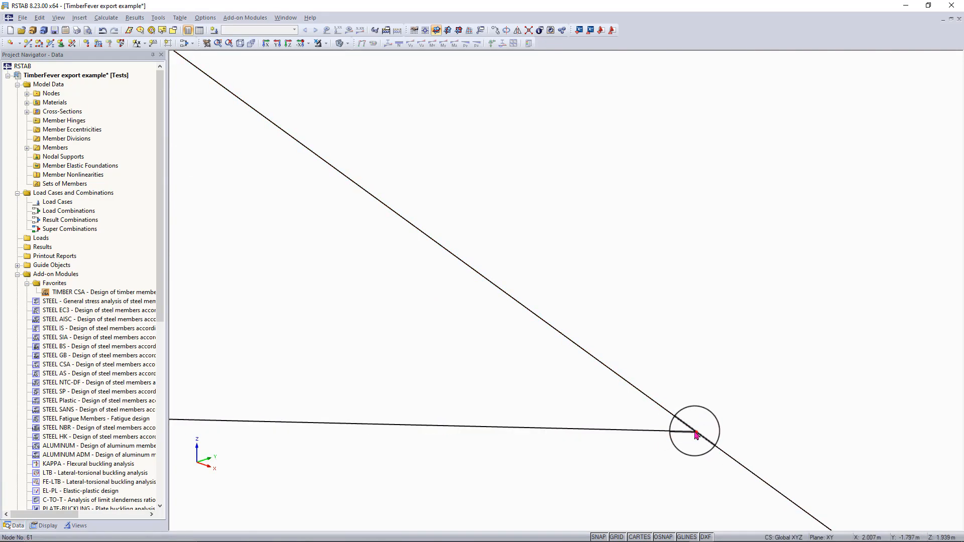
scroll(695, 432, down, 10)
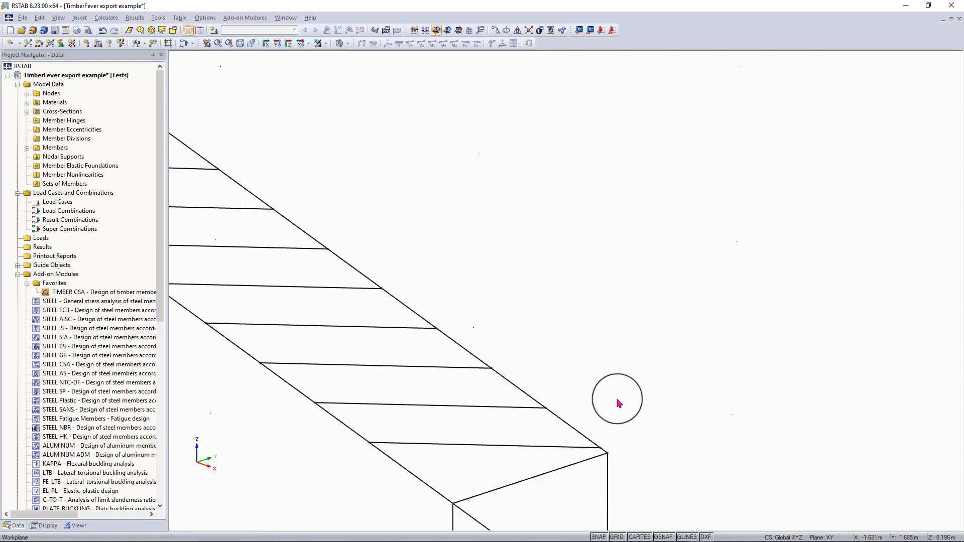
middle_drag(339, 257, 416, 316)
scroll(416, 316, up, 8)
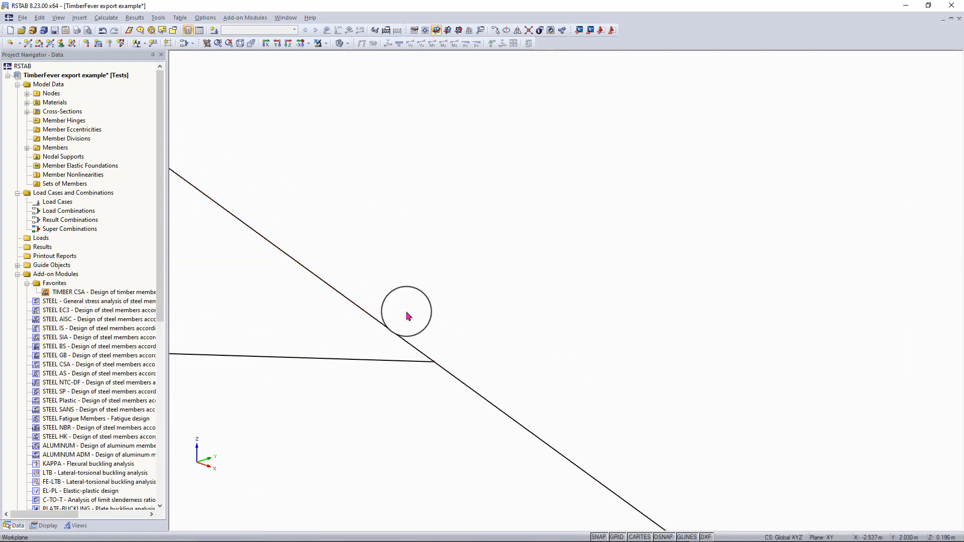
click(437, 361)
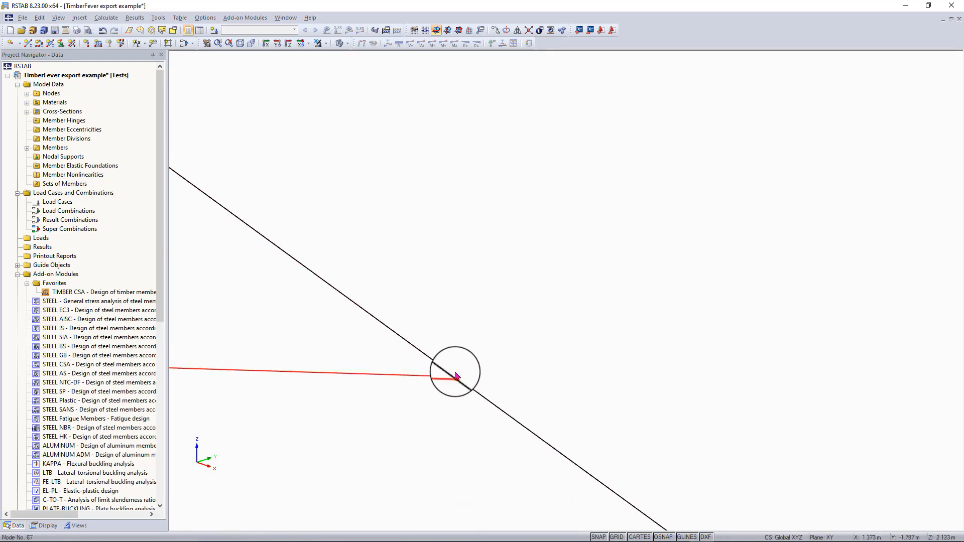
scroll(457, 384, down, 5)
scroll(487, 387, up, 8)
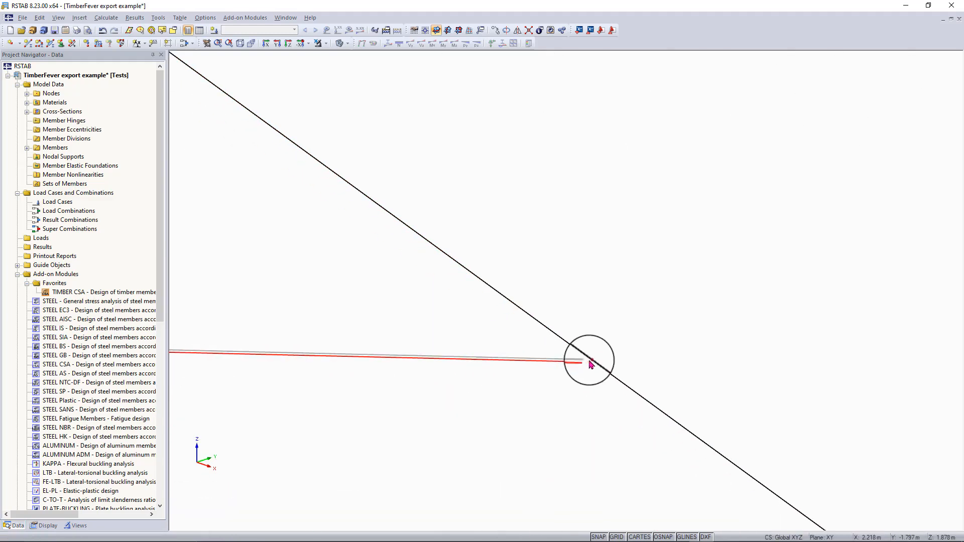
click(594, 368)
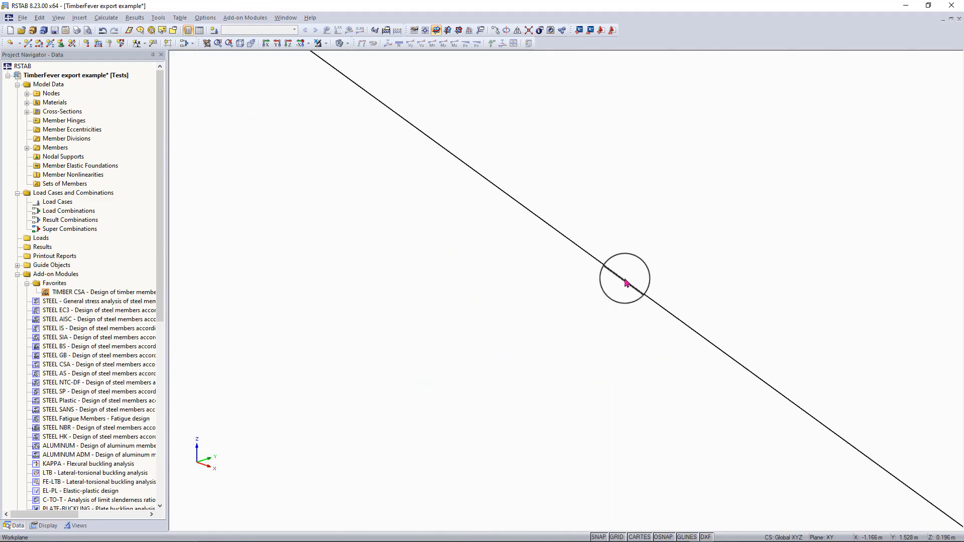
scroll(625, 281, down, 2)
scroll(626, 298, up, 2)
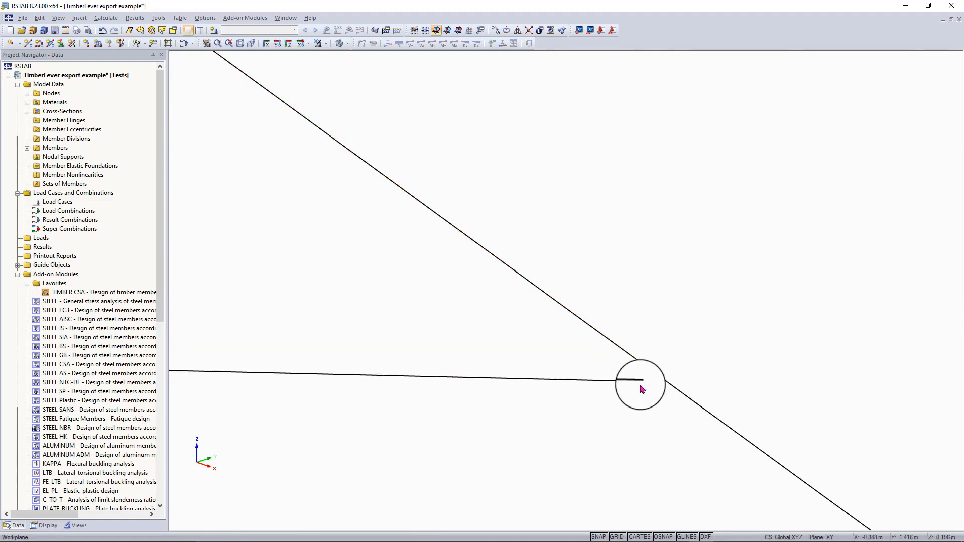
click(640, 385)
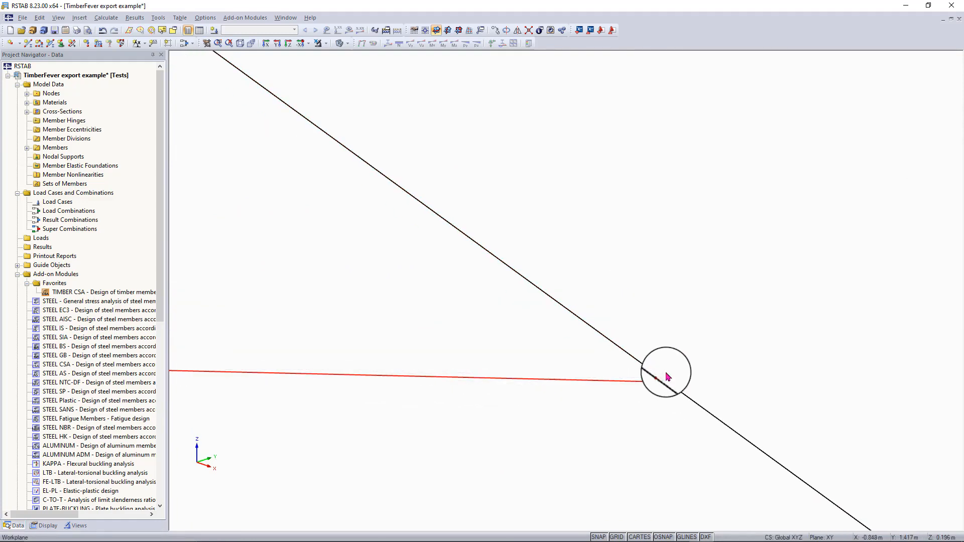
scroll(640, 384, down, 2)
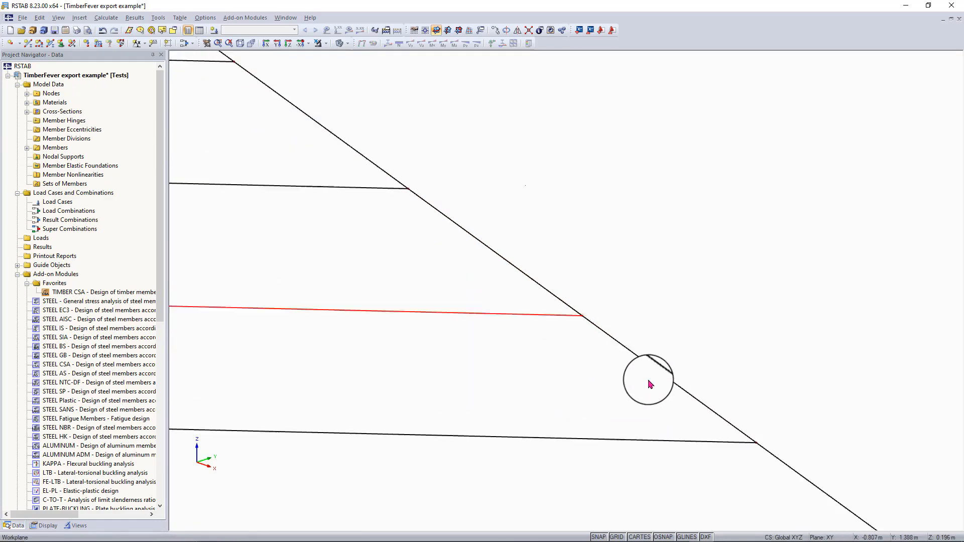
scroll(648, 385, up, 2)
scroll(649, 385, up, 2)
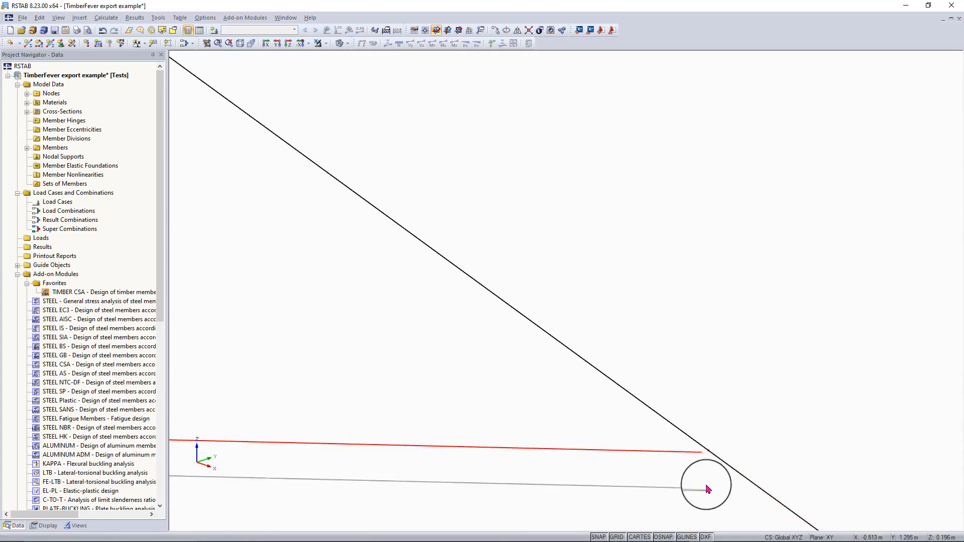
scroll(704, 464, down, 2)
scroll(704, 474, up, 1)
scroll(704, 472, down, 2)
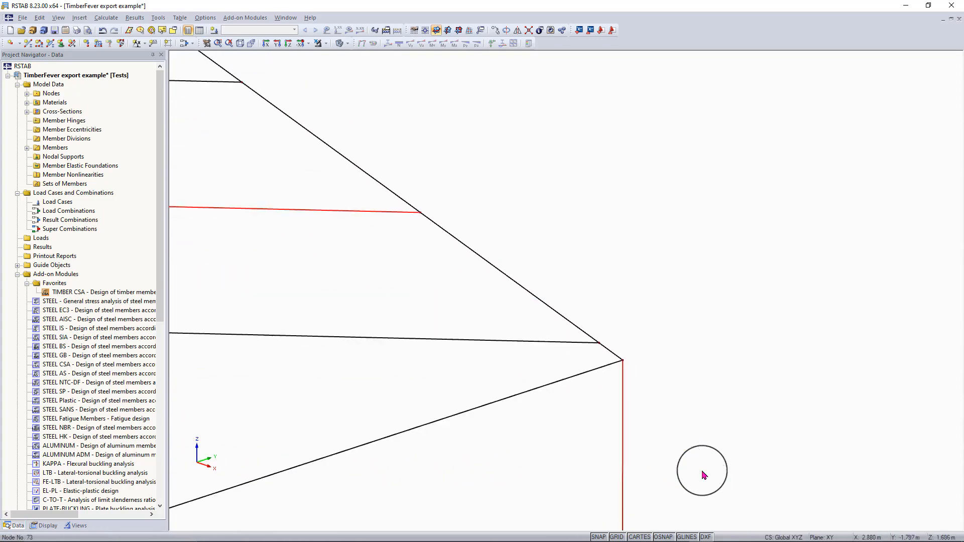
scroll(517, 377, up, 1)
scroll(312, 297, down, 3)
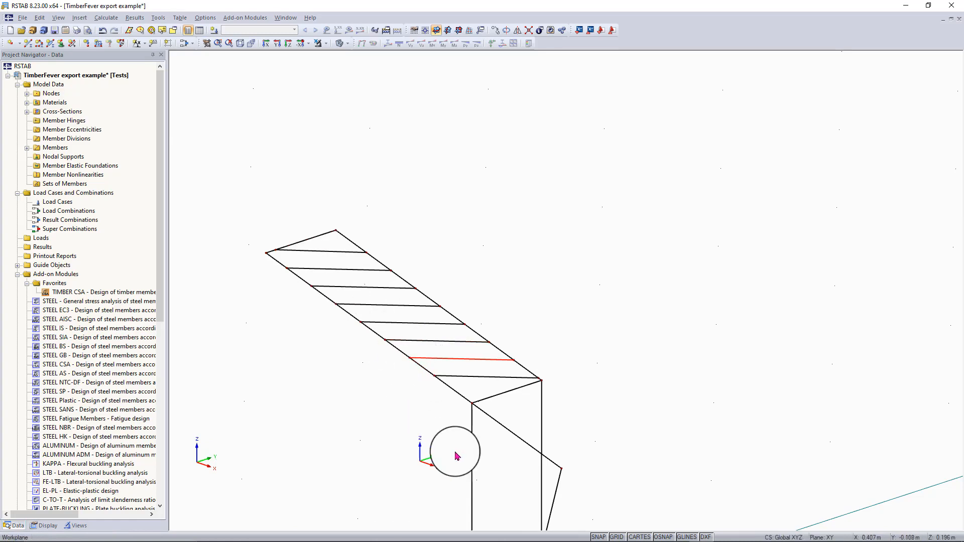
Switch to Rhino and draw a line along the vertical centerline between the ends of the two lowest diagonals
ctrl+middle_drag(456, 456, 487, 283)
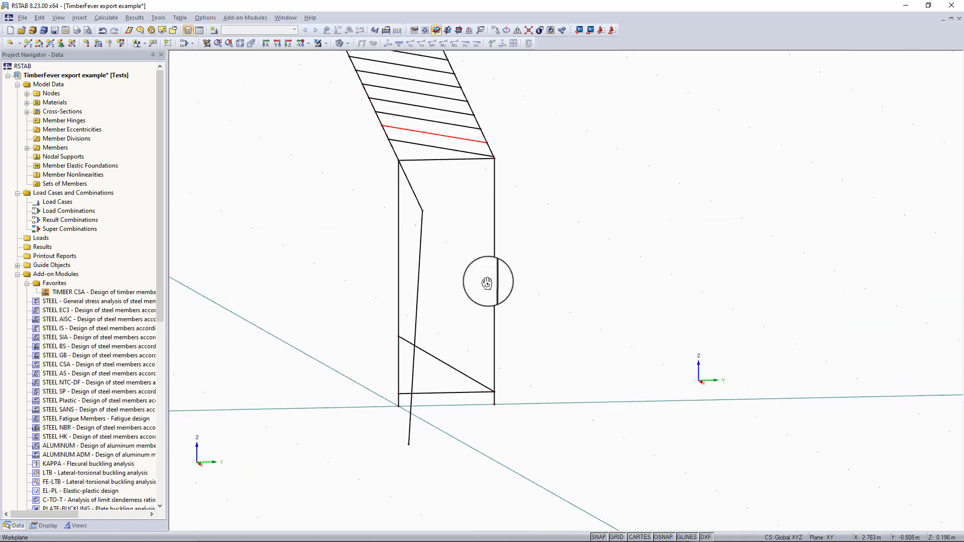
ctrl+right_drag(487, 283, 398, 330)
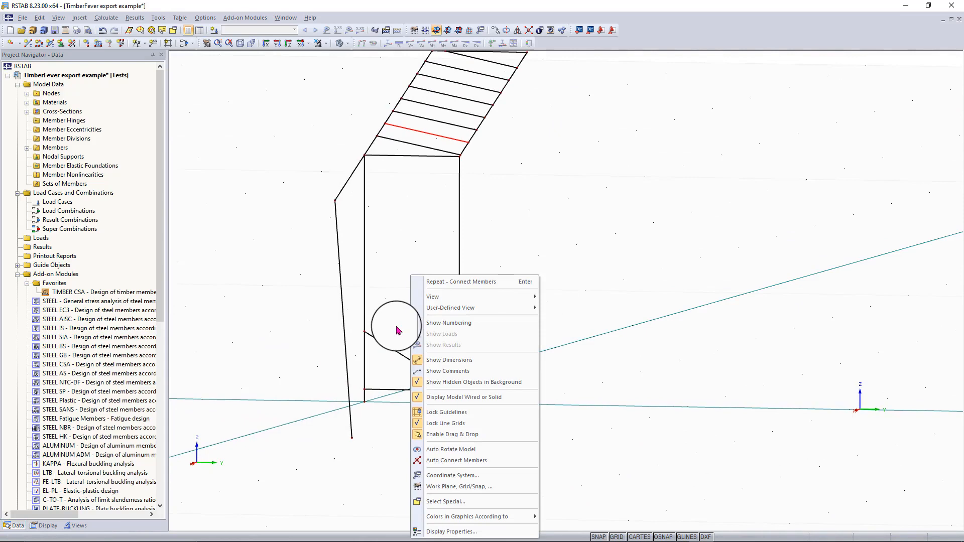
click(398, 330)
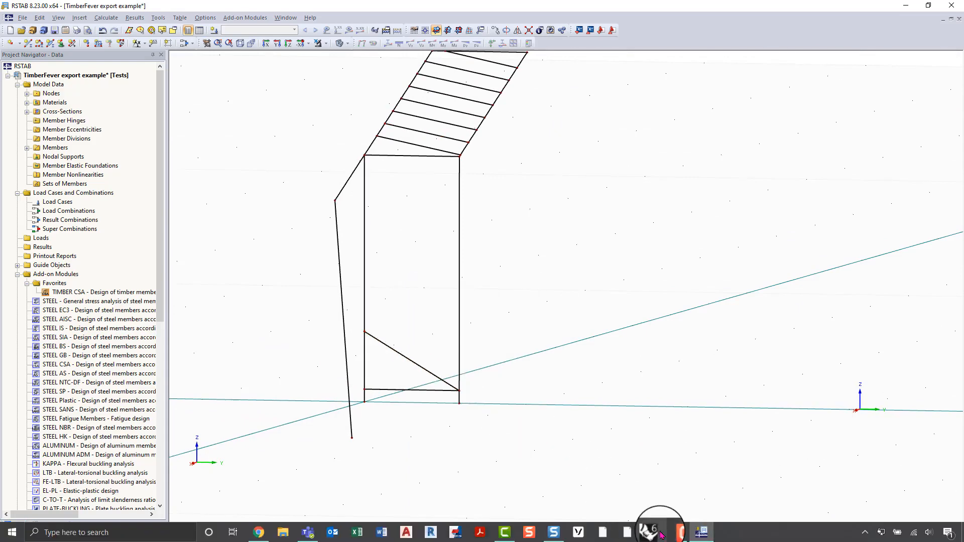
click(660, 532)
middle_click(568, 449)
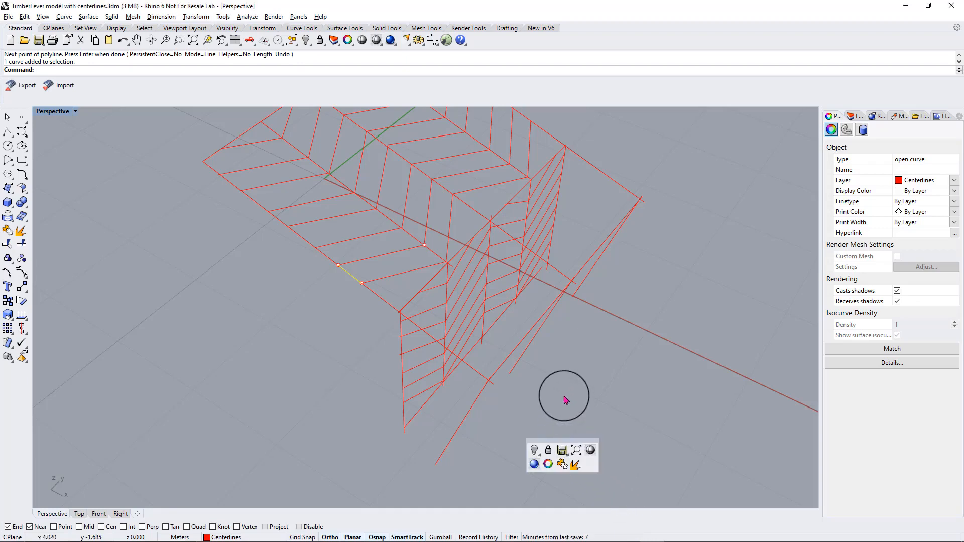
right_drag(561, 390, 495, 377)
scroll(366, 314, up, 6)
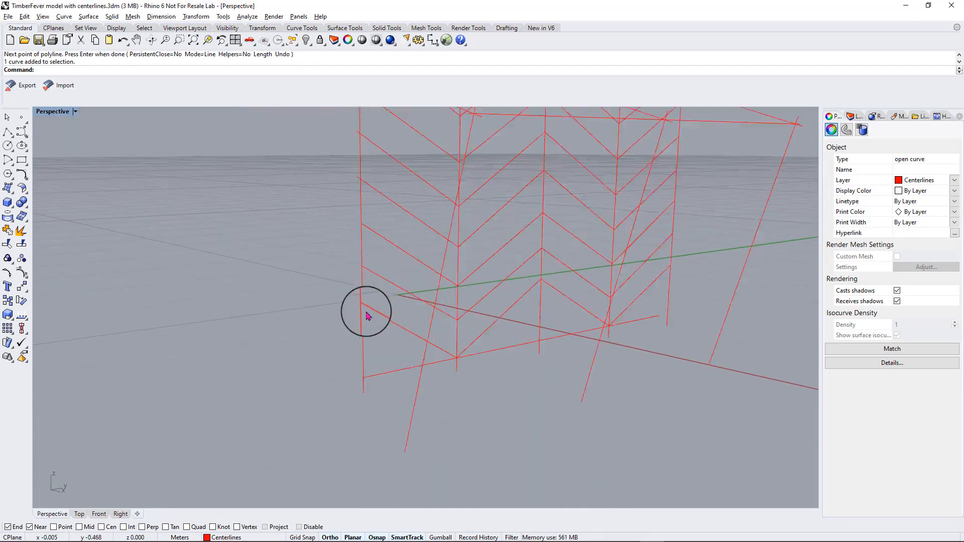
scroll(366, 315, down, 2)
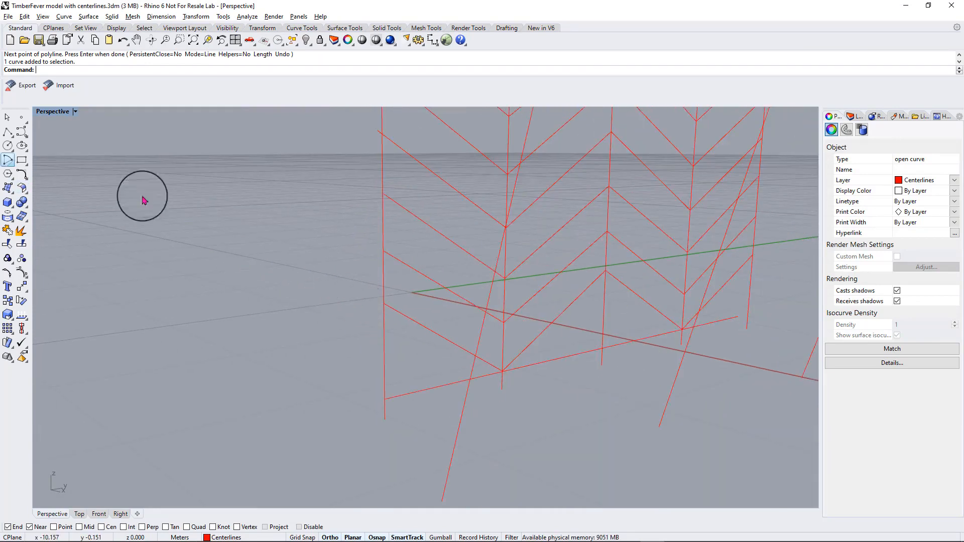
click(7, 131)
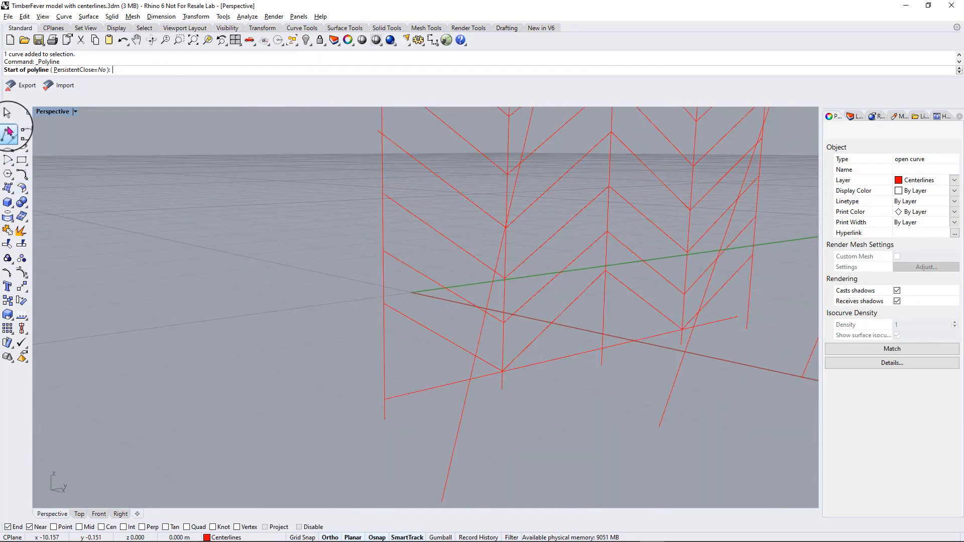
click(383, 304)
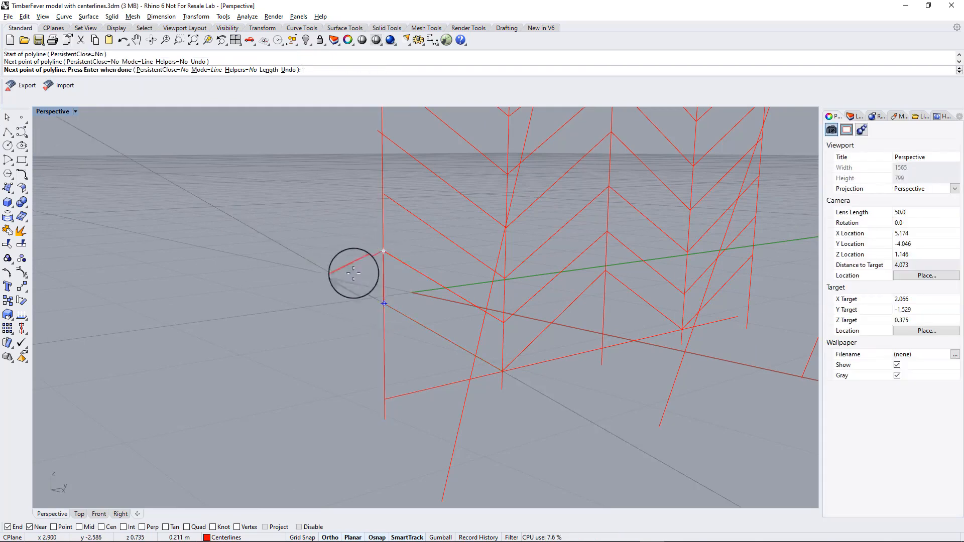
key(Return)
Select the newly drawn spacing line and look up its length in the object details
click(384, 280)
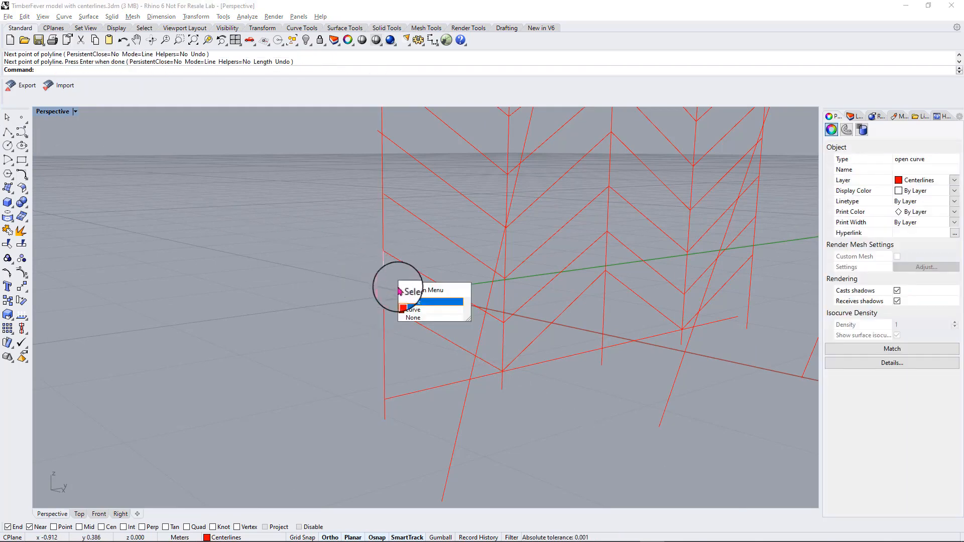
click(421, 301)
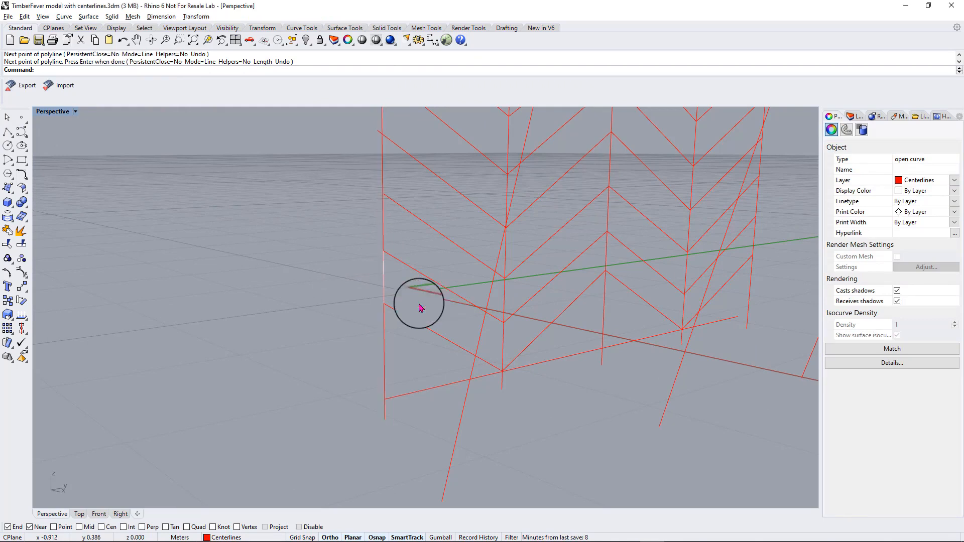
click(885, 363)
scroll(487, 305, down, 1)
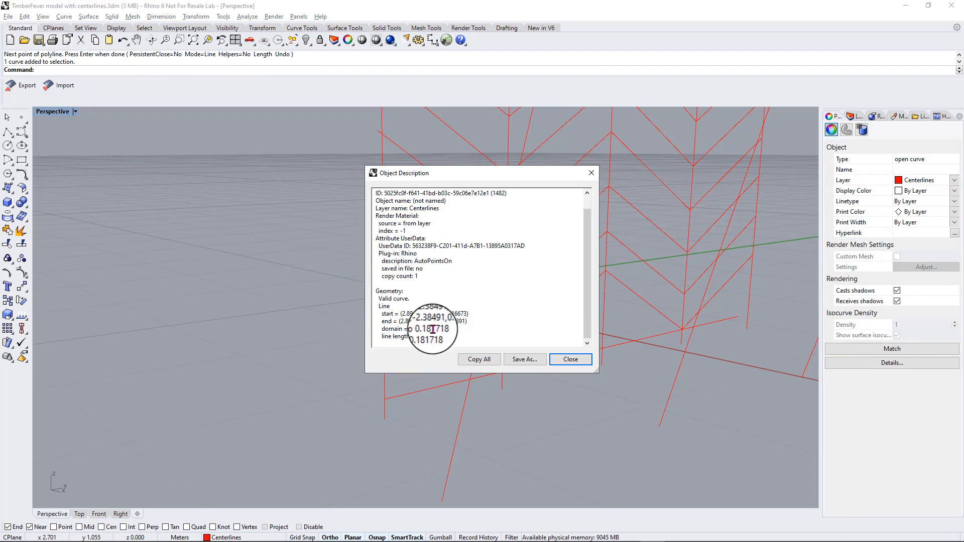
click(593, 174)
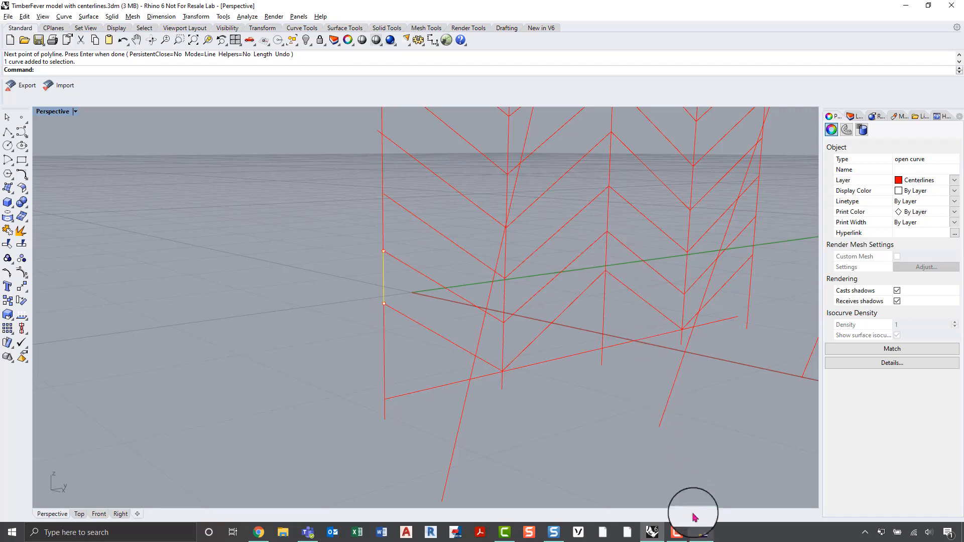
Switch to RSTAB and divide the vertical leg member above the lowest diagonal with a new node 0.180 m from its lower end
click(700, 534)
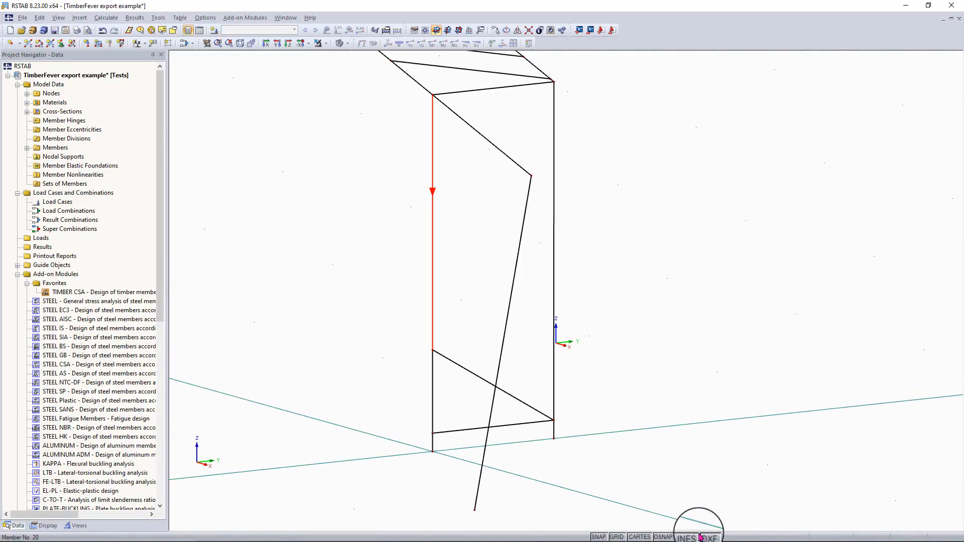
right_click(433, 319)
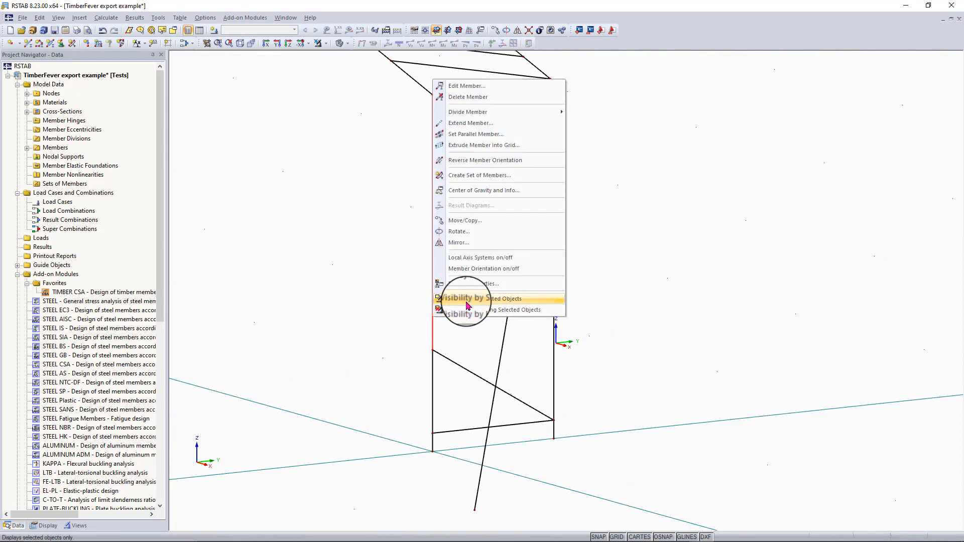
key(Up)
key(Up)
key(Up)
key(Up)
key(Up)
key(Up)
key(Up)
key(Up)
key(Up)
key(Up)
key(Up)
key(Up)
key(Up)
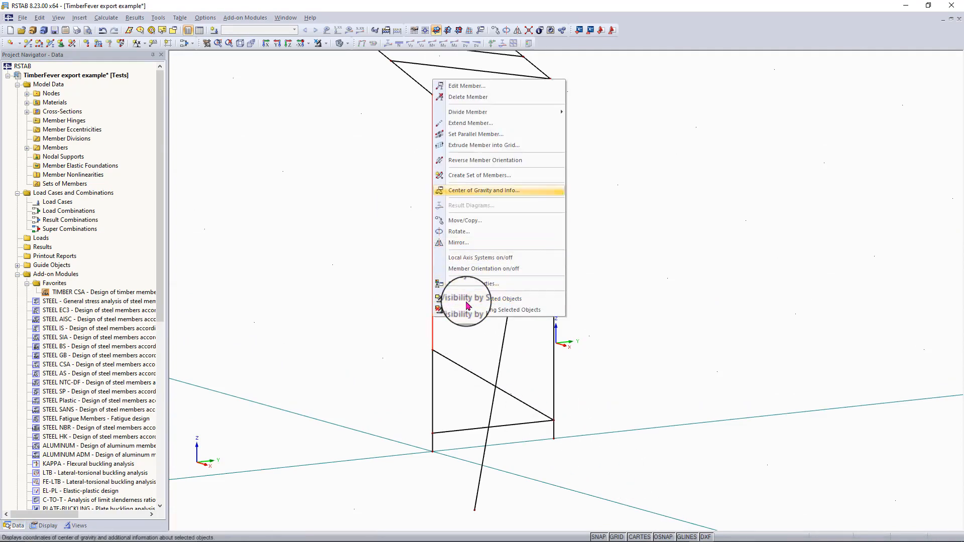
key(Right)
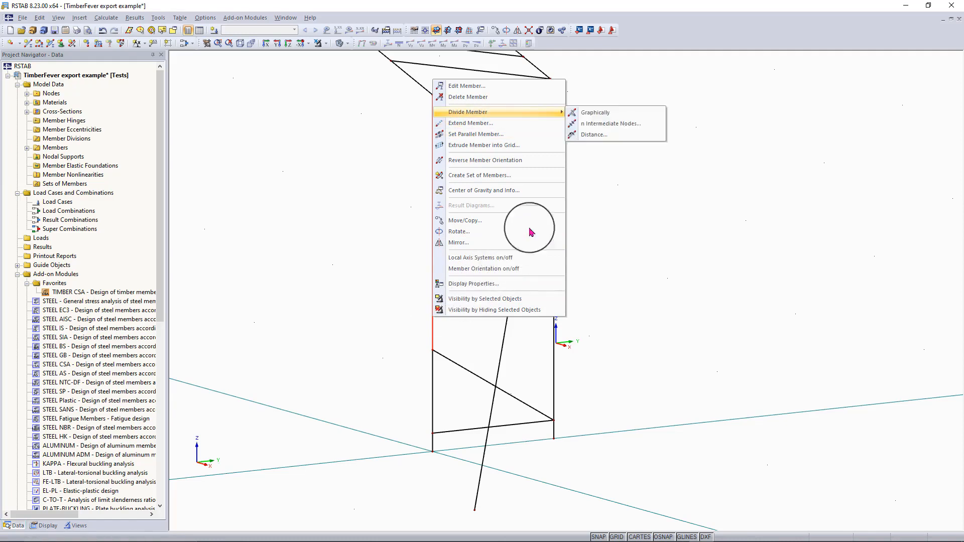
click(597, 136)
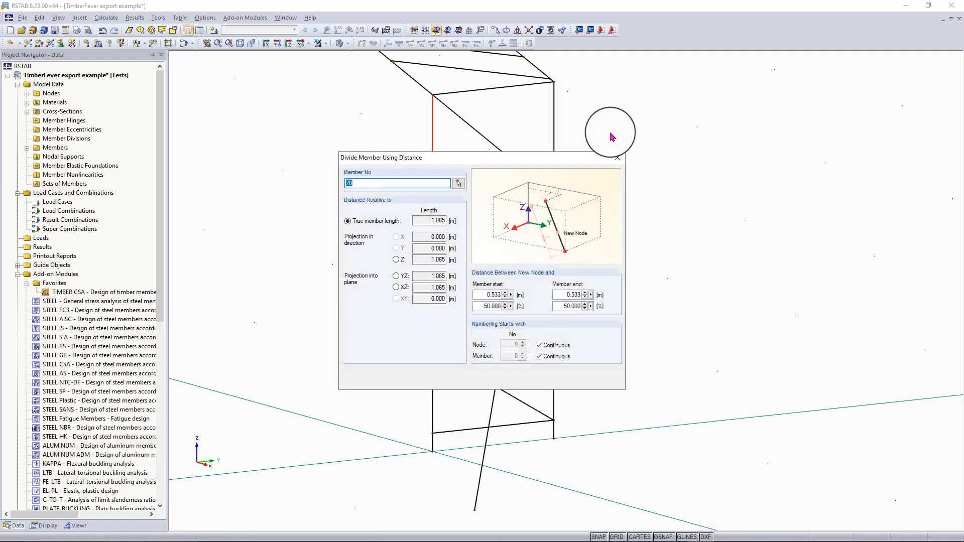
drag(532, 159, 733, 177)
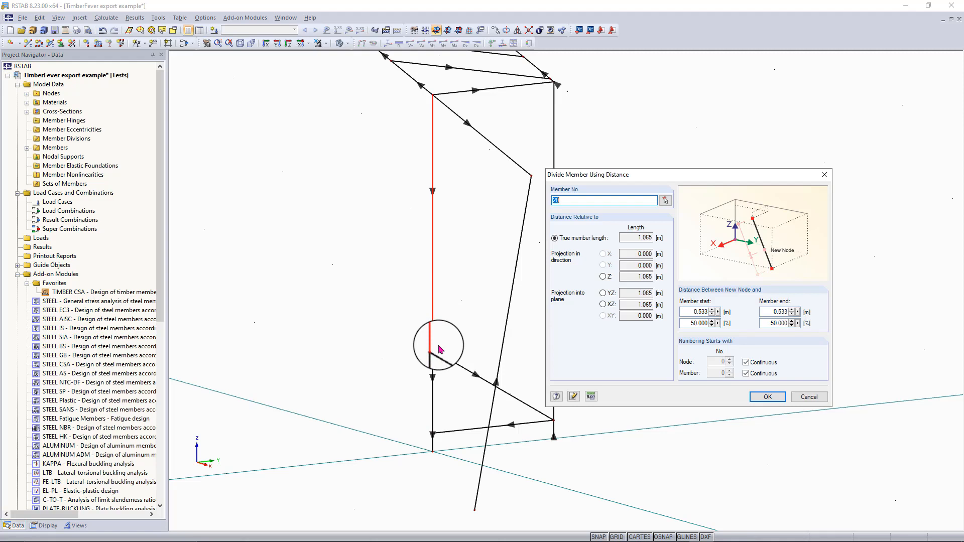
drag(774, 312, 813, 313)
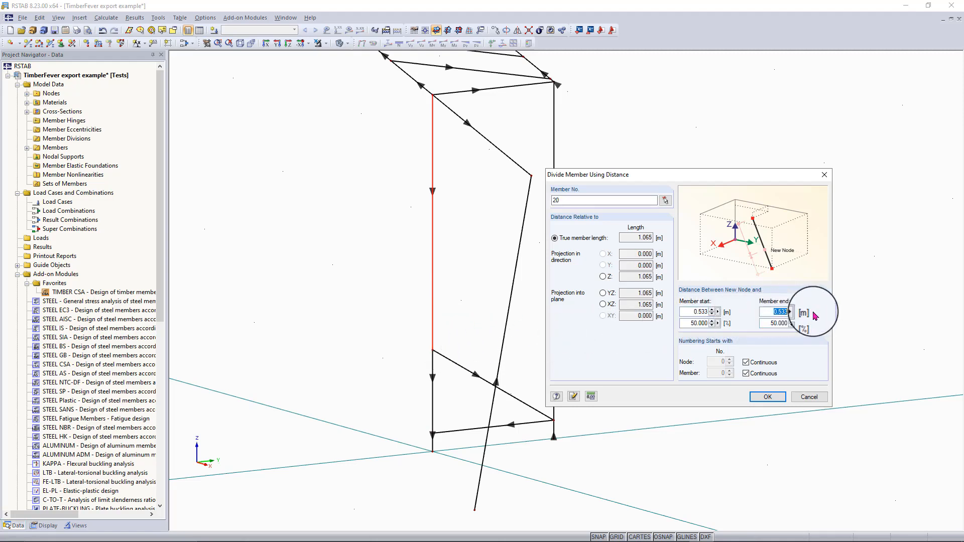
key(Return)
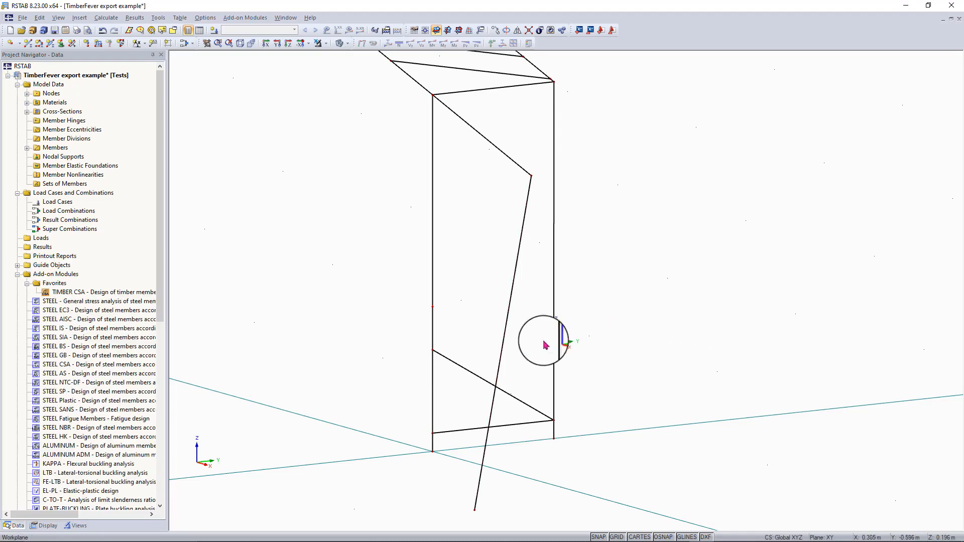
Open the copy settings for the lowest leg diagonal and switch to Rhino to check how many diagonals the leg has
click(500, 31)
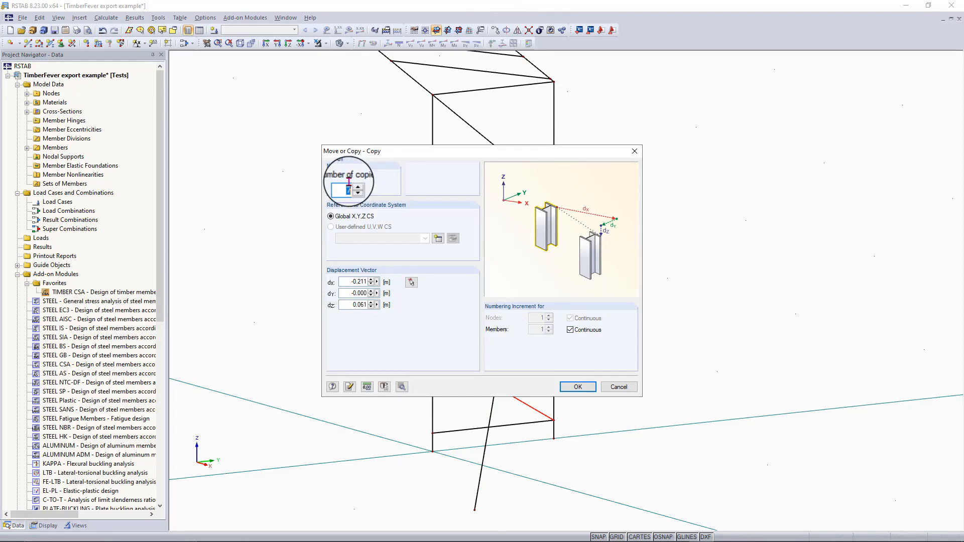
click(651, 532)
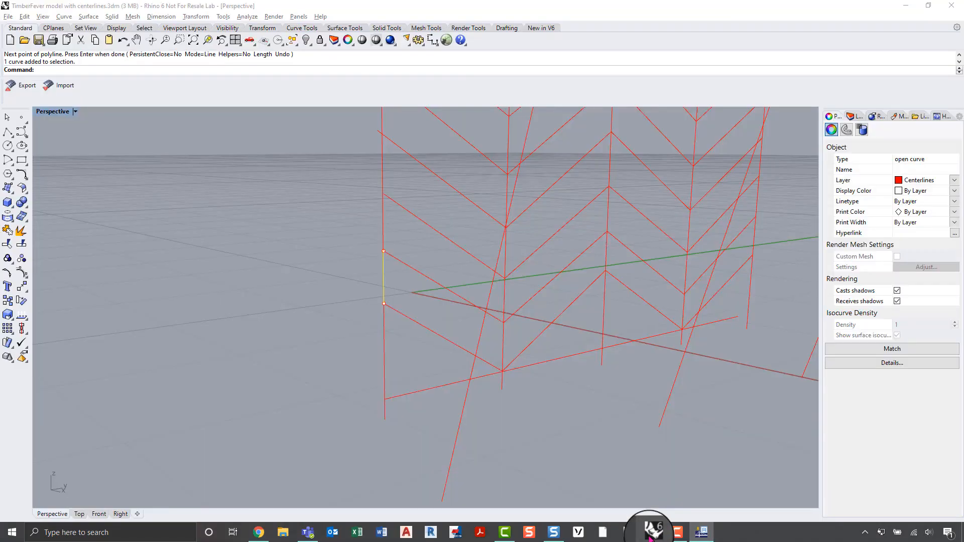
scroll(417, 321, down, 4)
middle_click(417, 317)
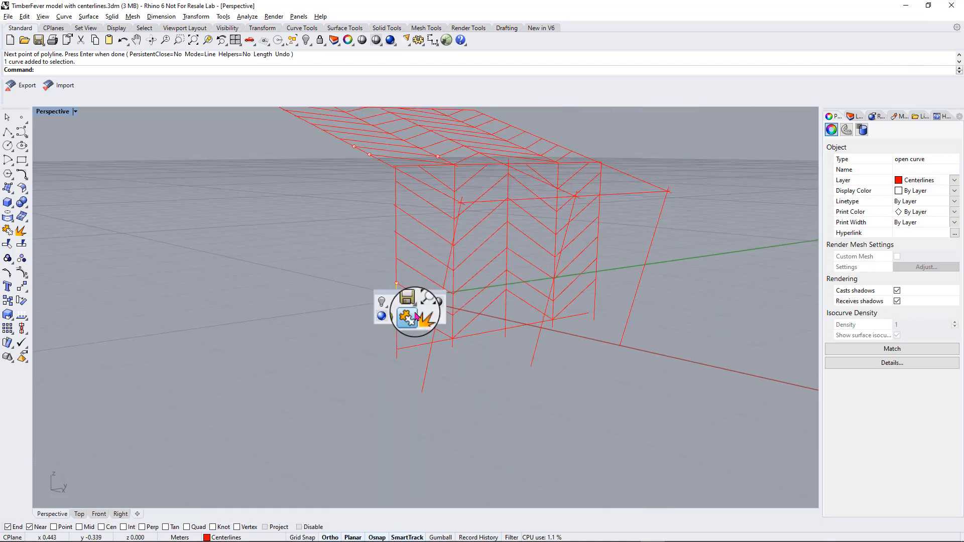
click(435, 177)
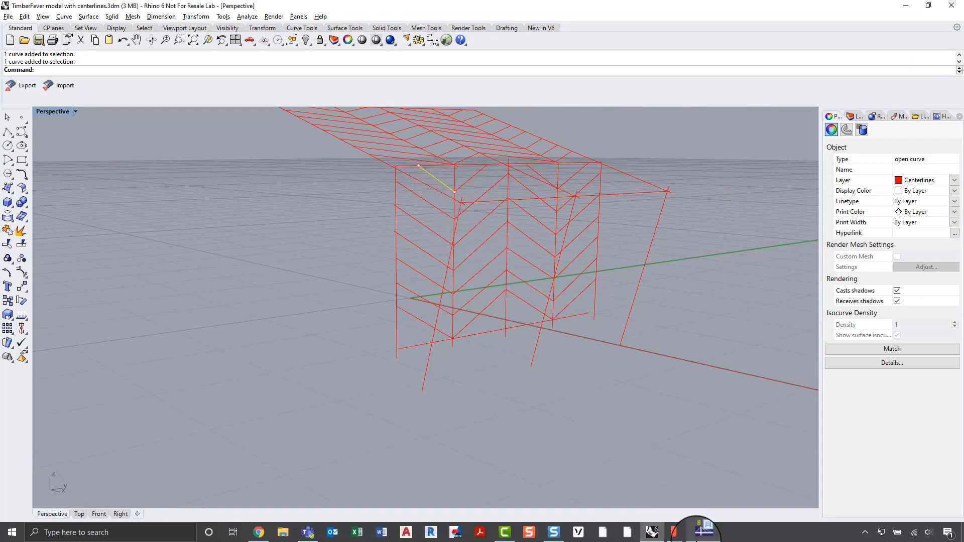
Switch back to RSTAB and copy the diagonal 6 times up the leg, taking the displacement from its upper end node to the division node
click(703, 532)
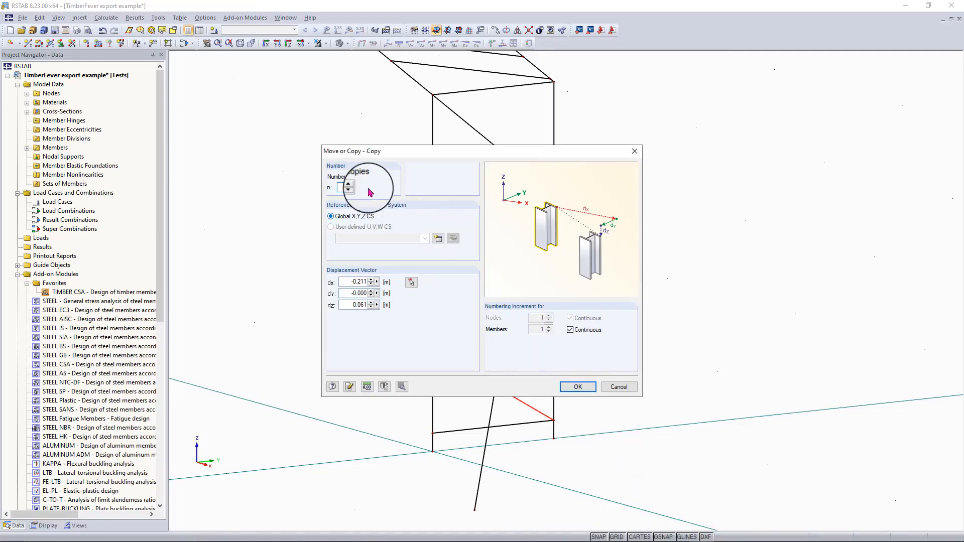
click(411, 283)
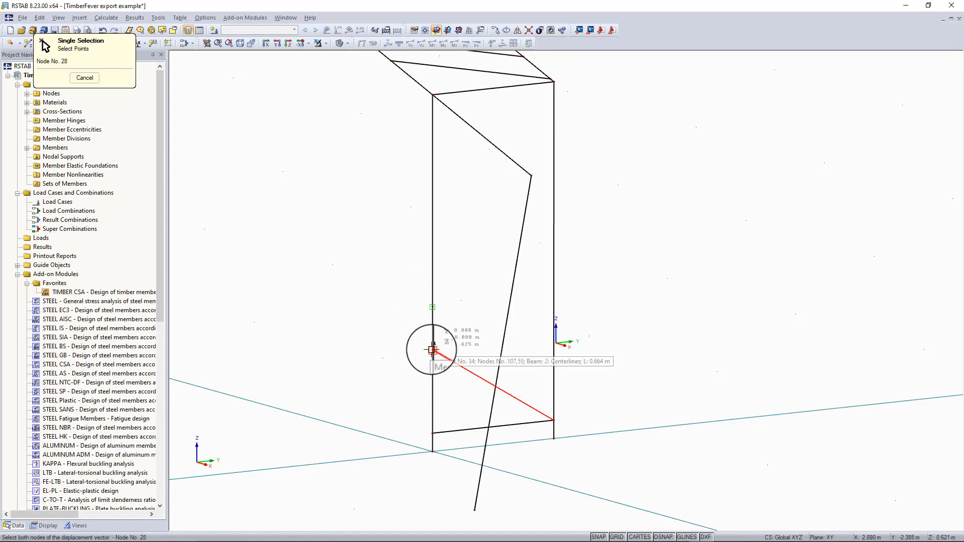
click(432, 350)
click(432, 307)
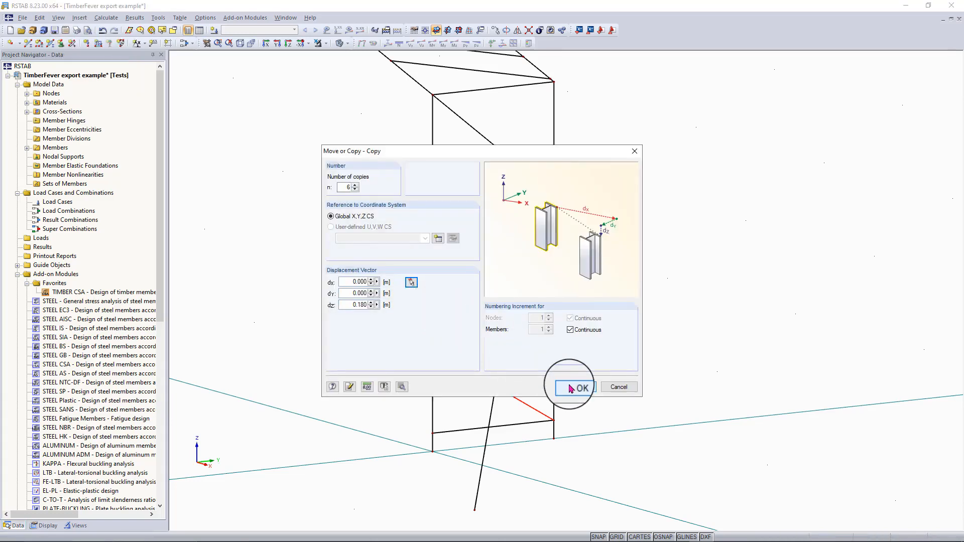
click(571, 388)
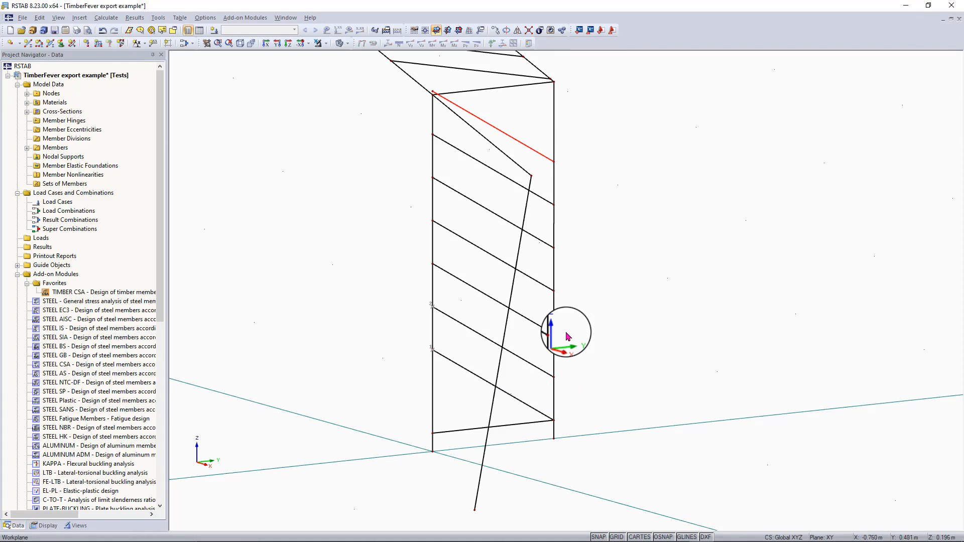
Move the topmost copied diagonal's overhanging end node onto the horizontal member at the top of the legs
scroll(439, 108, up, 3)
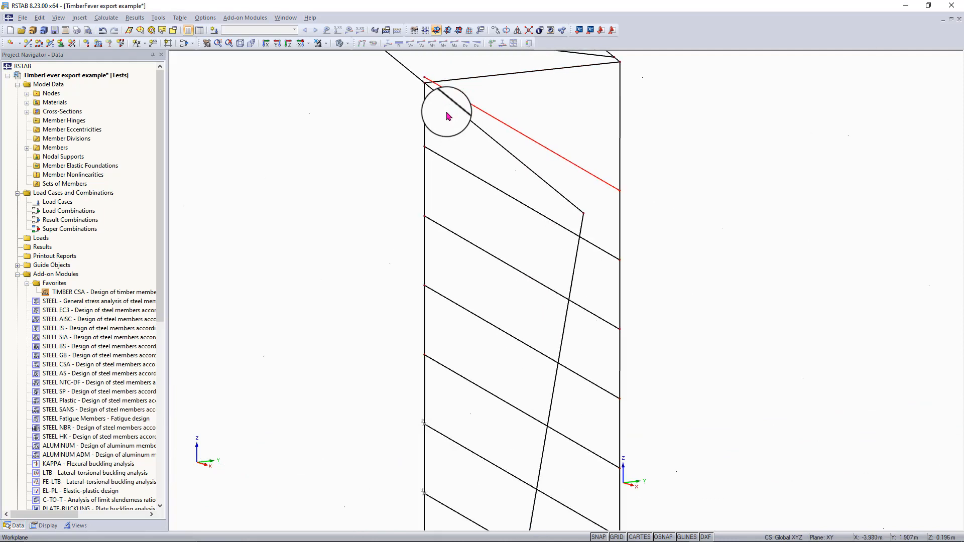
scroll(447, 116, up, 3)
scroll(445, 111, down, 4)
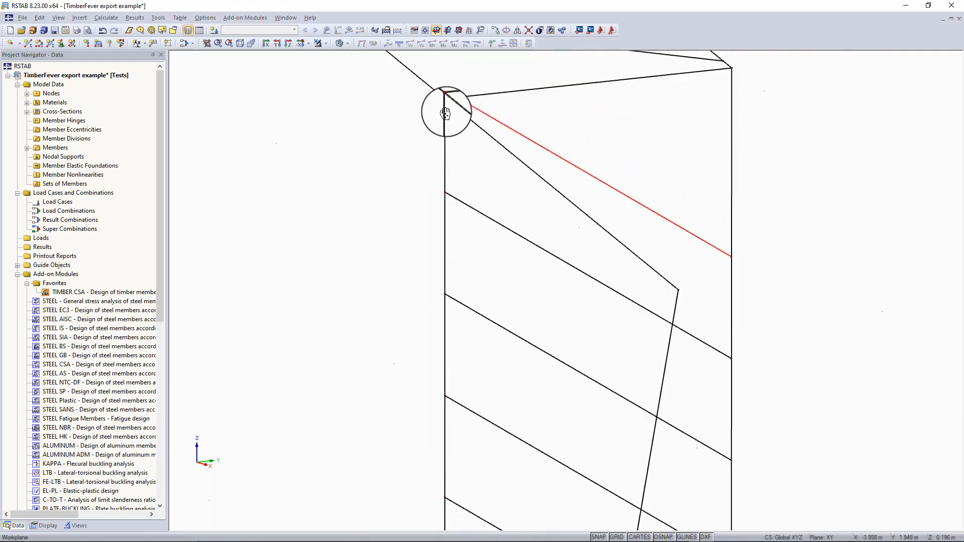
scroll(445, 119, up, 3)
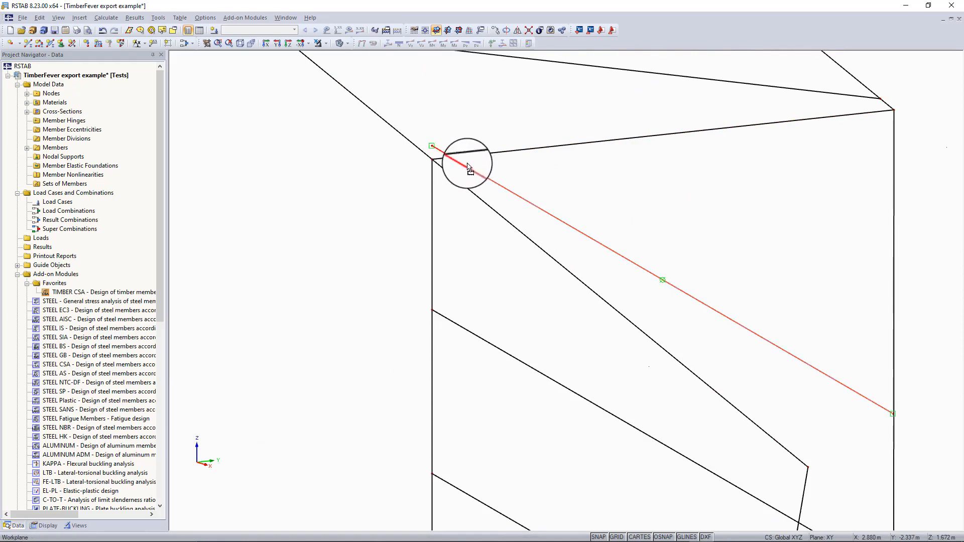
Move the loose lower end node of a copied diagonal onto the adjacent vertical leg
ctrl+middle_drag(546, 236, 555, 151)
ctrl+middle_drag(692, 118, 566, 300)
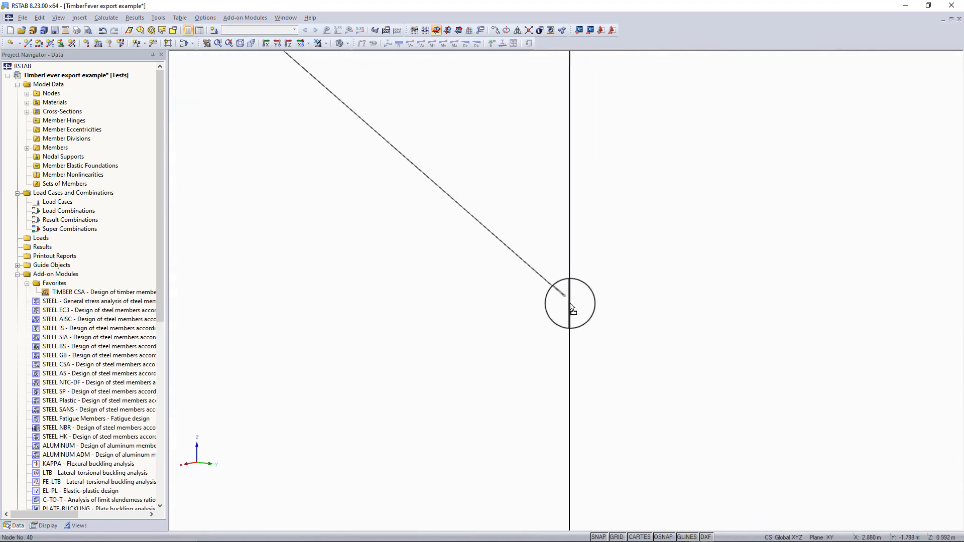
drag(570, 304, 569, 312)
Examine whether the remaining copied diagonals end on the two vertical legs
scroll(570, 312, down, 5)
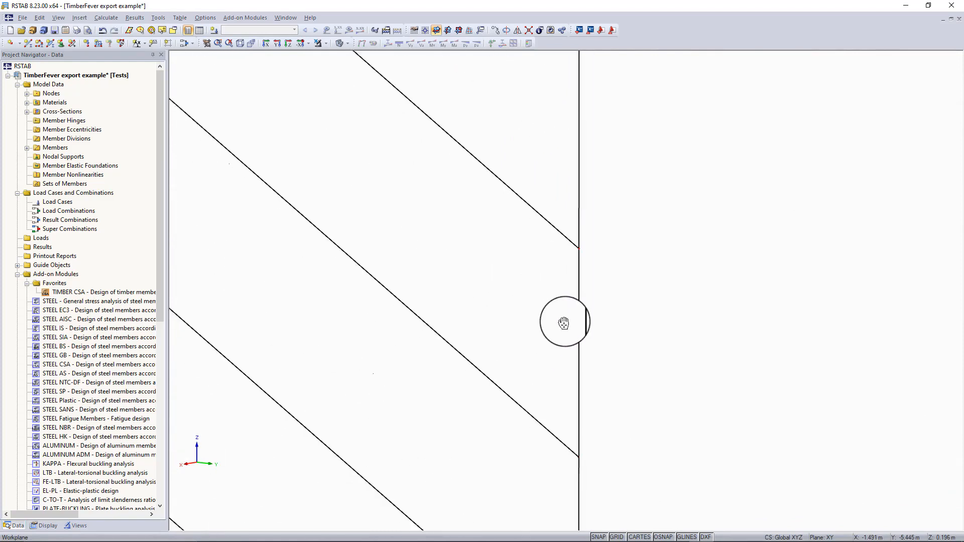
scroll(560, 341, up, 3)
scroll(603, 339, down, 2)
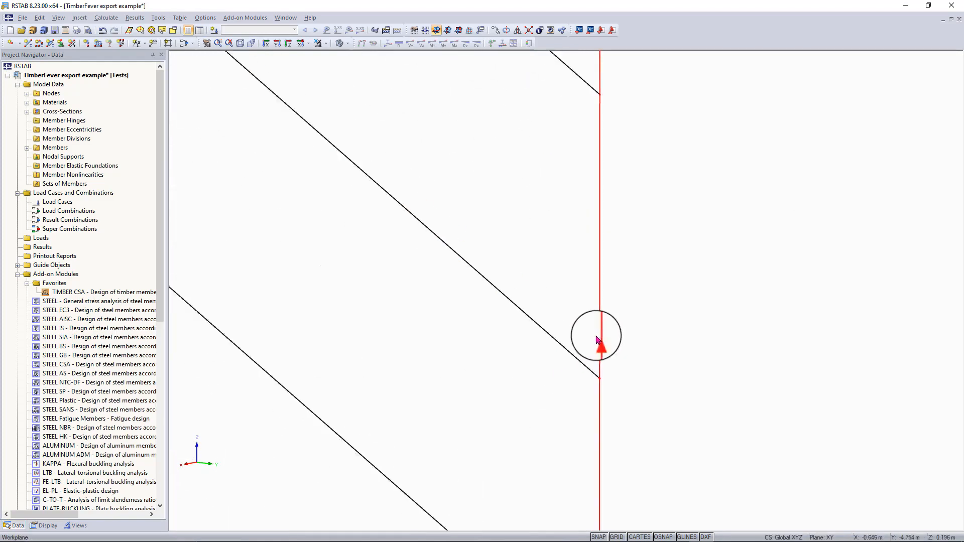
scroll(595, 332, down, 2)
scroll(593, 327, up, 4)
scroll(615, 333, down, 4)
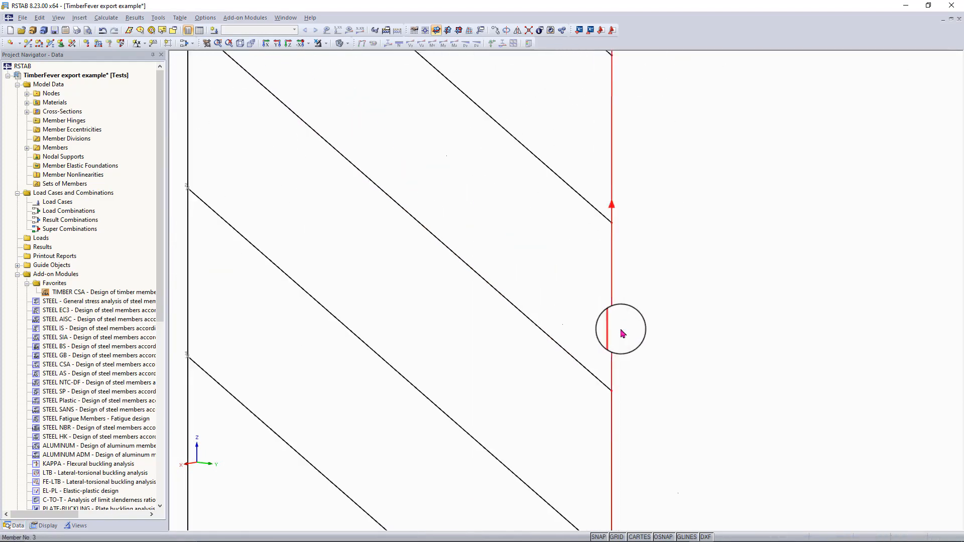
scroll(607, 377, down, 2)
scroll(602, 404, up, 3)
scroll(602, 406, down, 3)
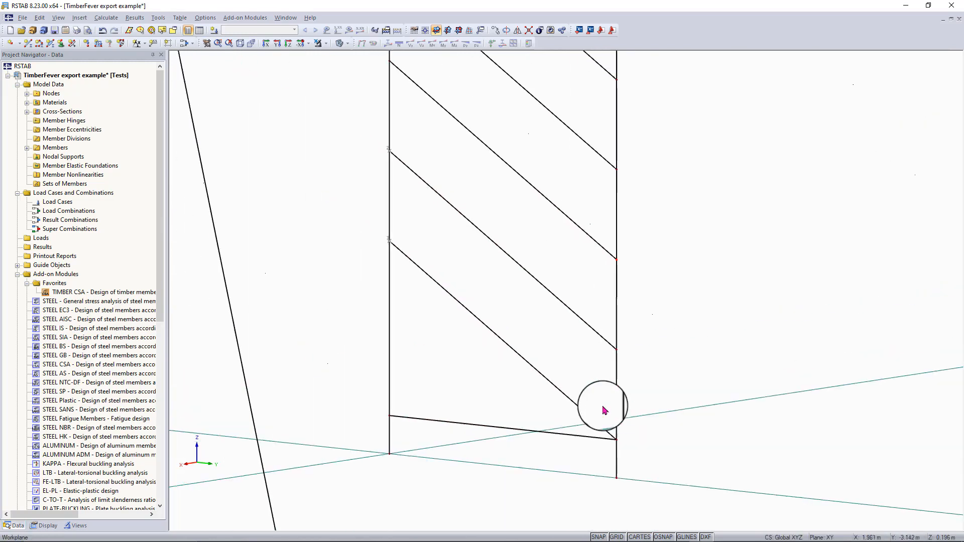
scroll(604, 410, up, 4)
scroll(604, 410, down, 2)
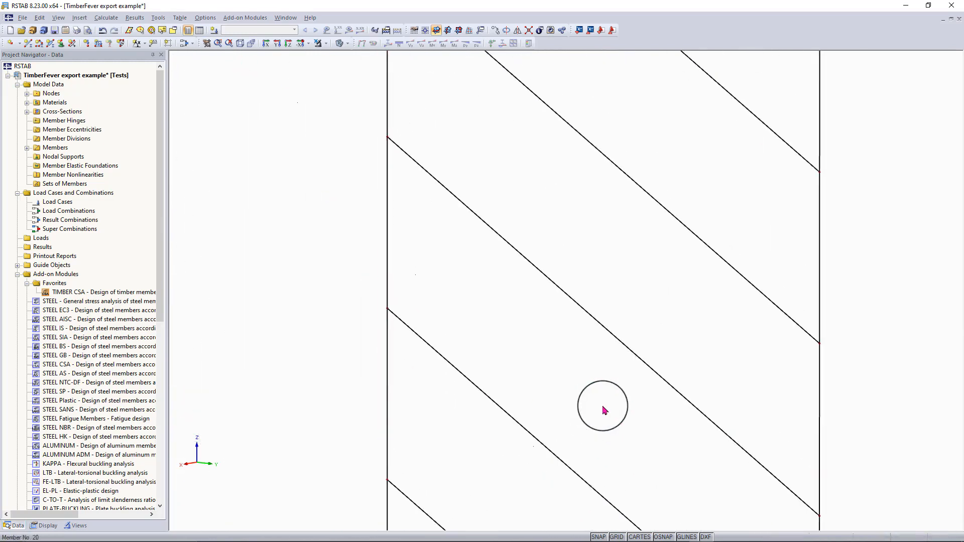
scroll(493, 264, up, 3)
scroll(493, 266, down, 2)
scroll(492, 267, up, 2)
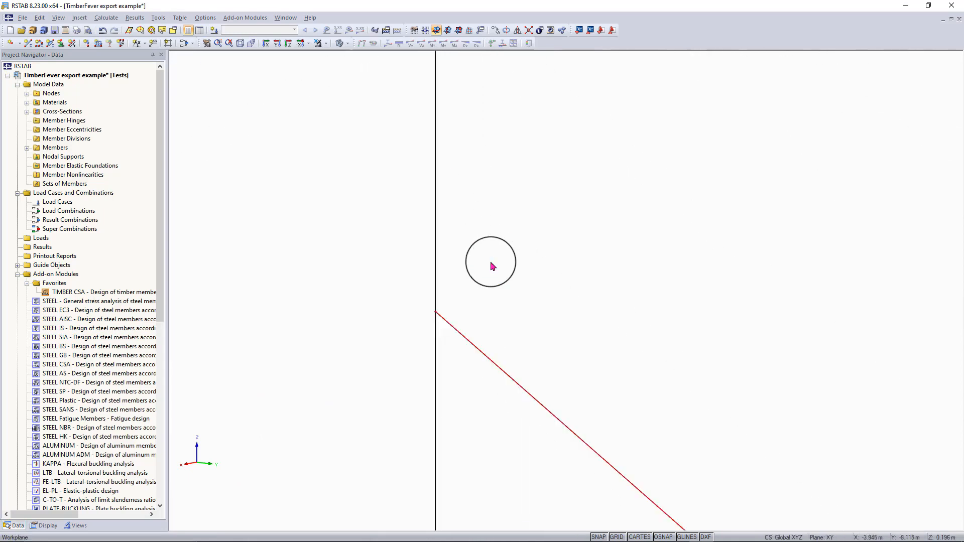
scroll(492, 265, down, 3)
scroll(368, 336, up, 3)
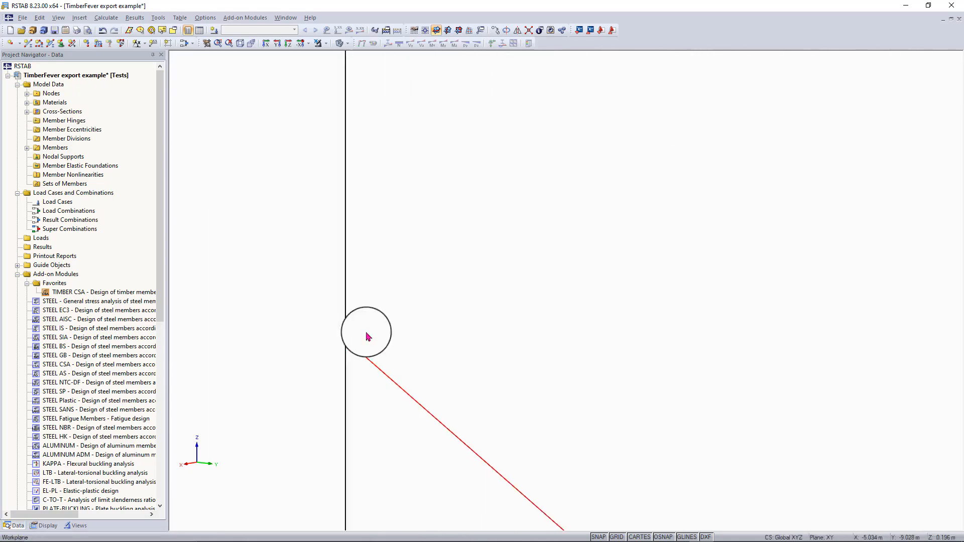
Connect the members across the entire frame, including the upper section and the vertical legs
scroll(368, 337, down, 3)
ctrl+middle_drag(351, 334, 661, 280)
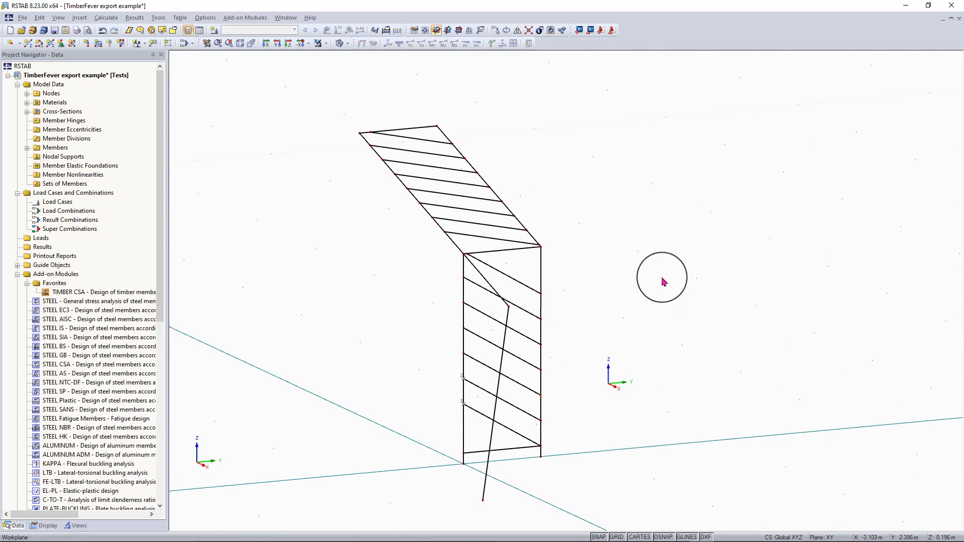
click(530, 33)
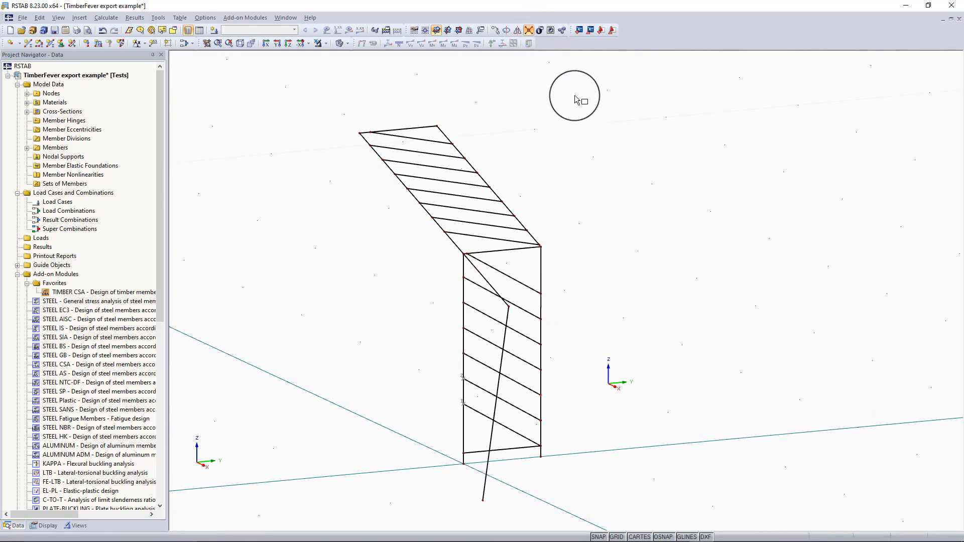
drag(575, 96, 332, 516)
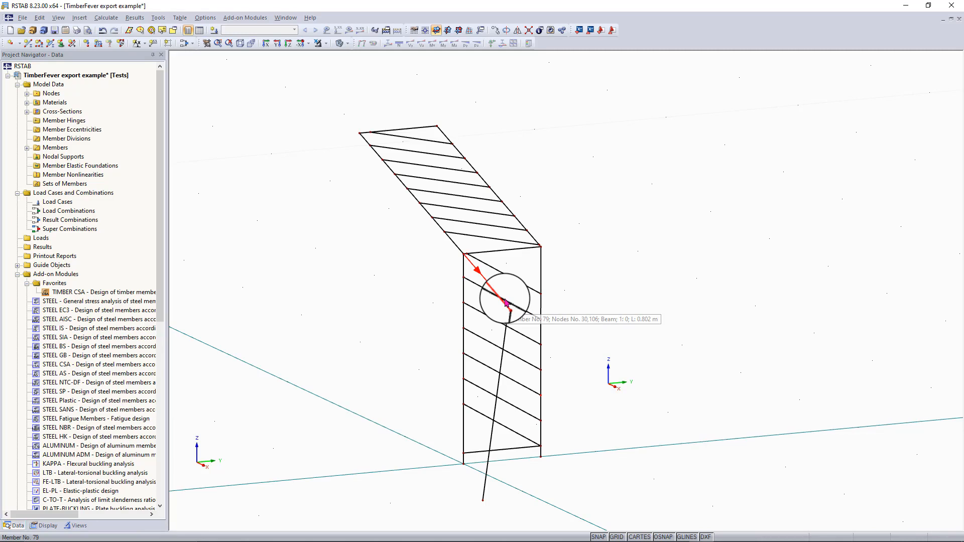
Mirror a copy of the bay's members, excluding the shared middle line, about the X-Z plane through the middle leg's base node
ctrl+middle_drag(604, 351, 482, 335)
right_click(478, 336)
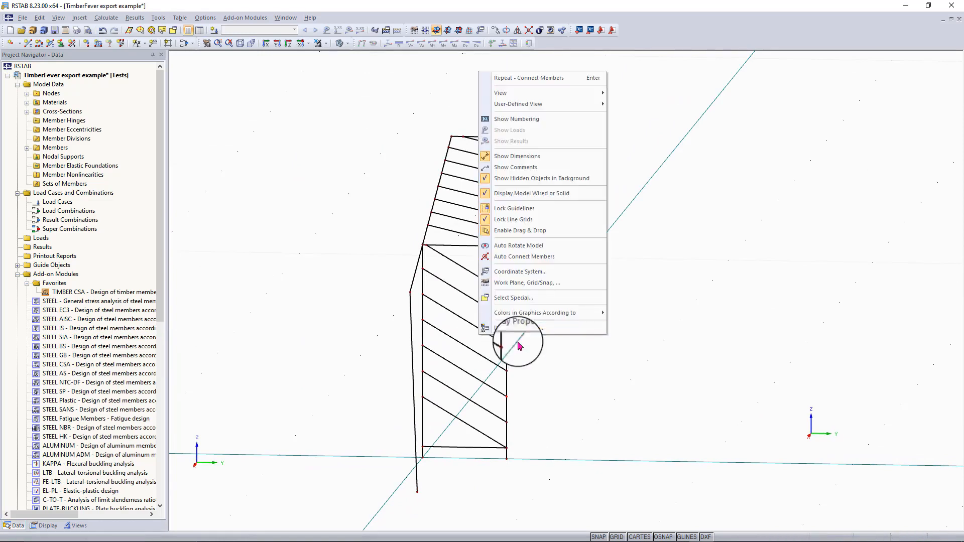
click(549, 347)
mouse_move(563, 148)
right_down()
mouse_move(577, 140)
mouse_move(562, 137)
right_up()
click(543, 130)
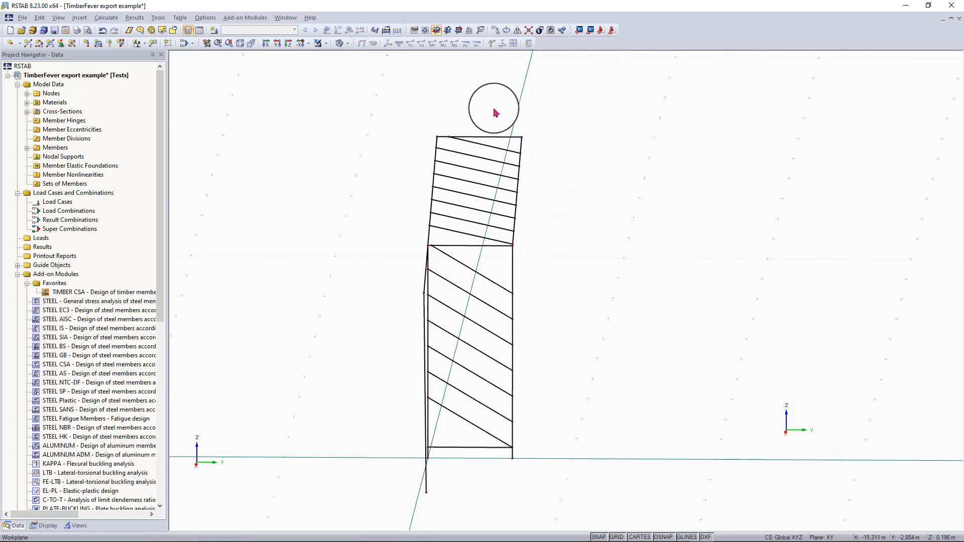
drag(445, 90, 396, 501)
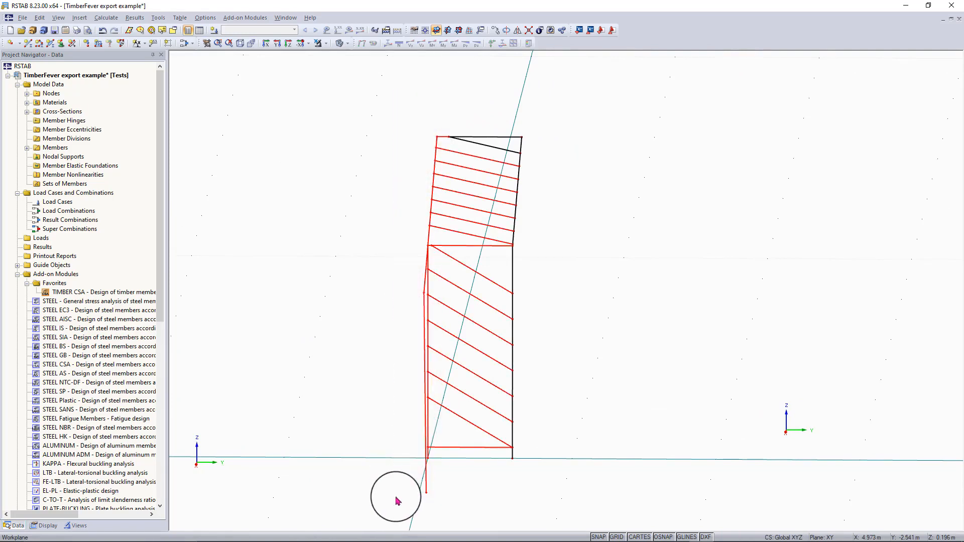
drag(496, 80, 498, 107)
drag(483, 186, 408, 515)
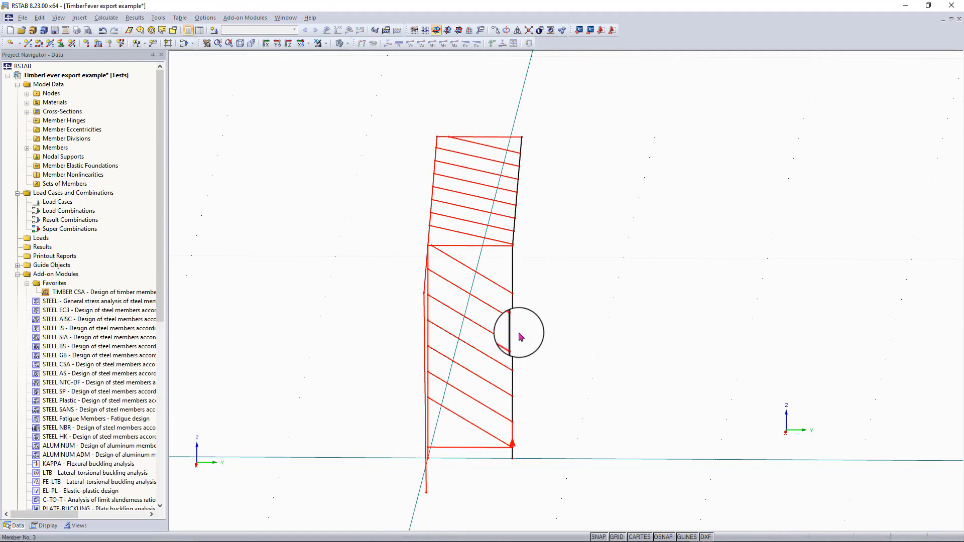
click(519, 31)
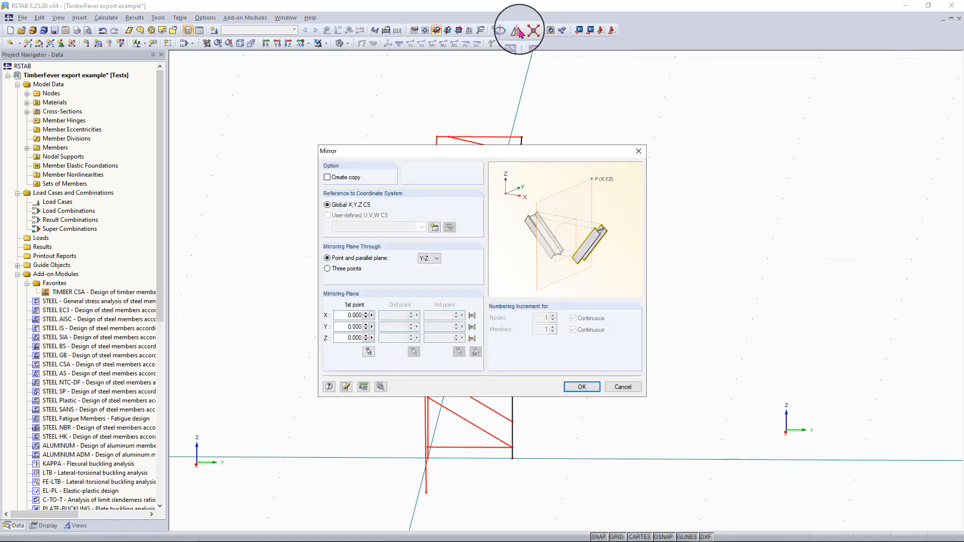
drag(372, 151, 393, 128)
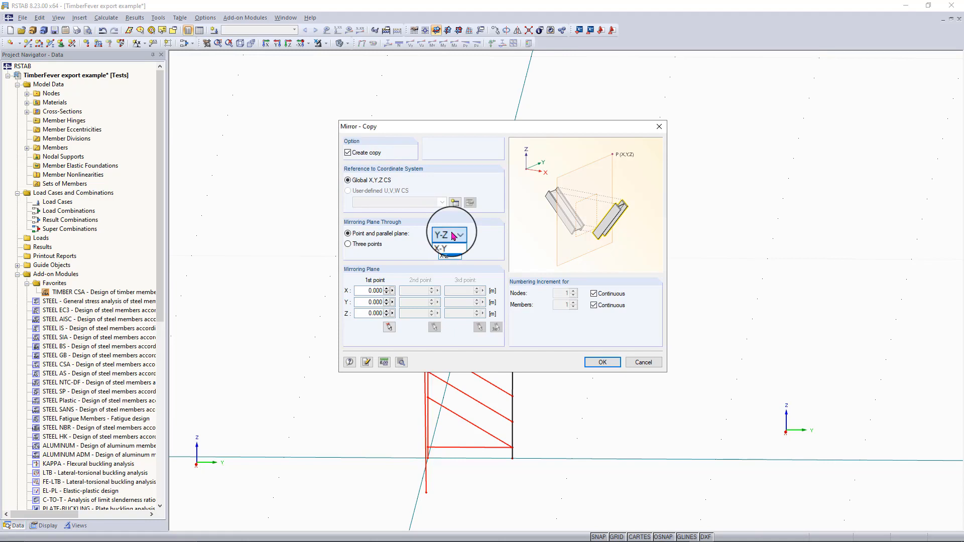
click(456, 257)
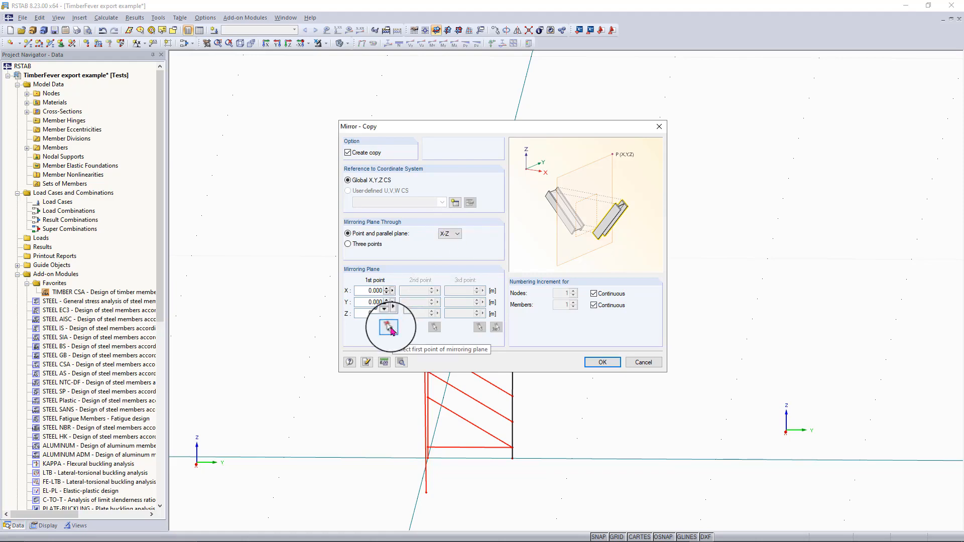
click(388, 328)
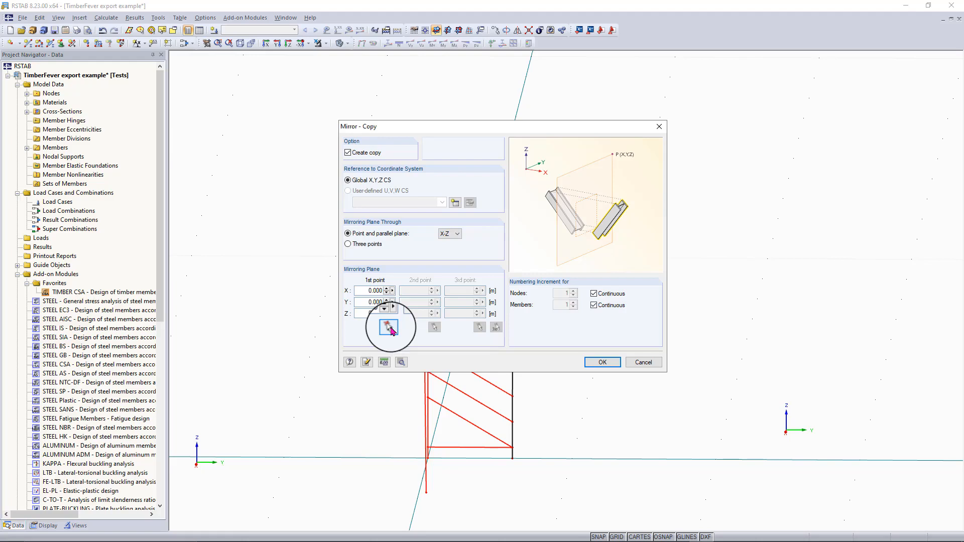
click(512, 457)
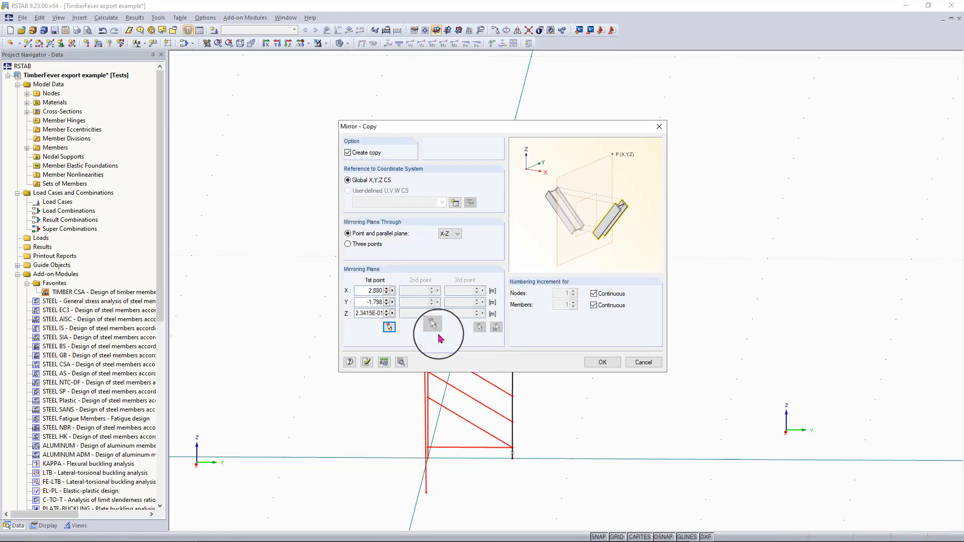
click(601, 362)
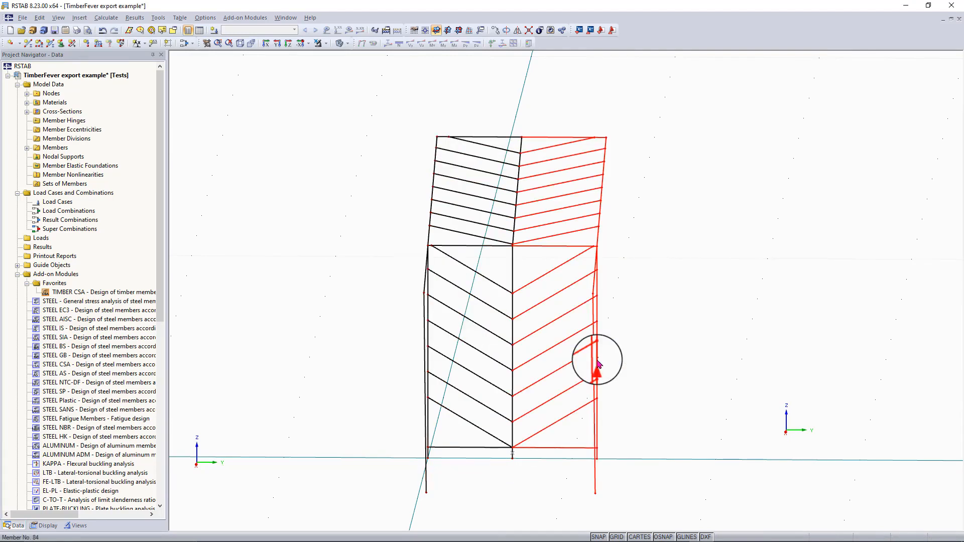
click(661, 368)
Move the loose end nodes of two mirrored diagonals near the upper end of the slope onto the matching nodes of the middle inclined member
ctrl+middle_drag(677, 332, 553, 418)
right_click(642, 360)
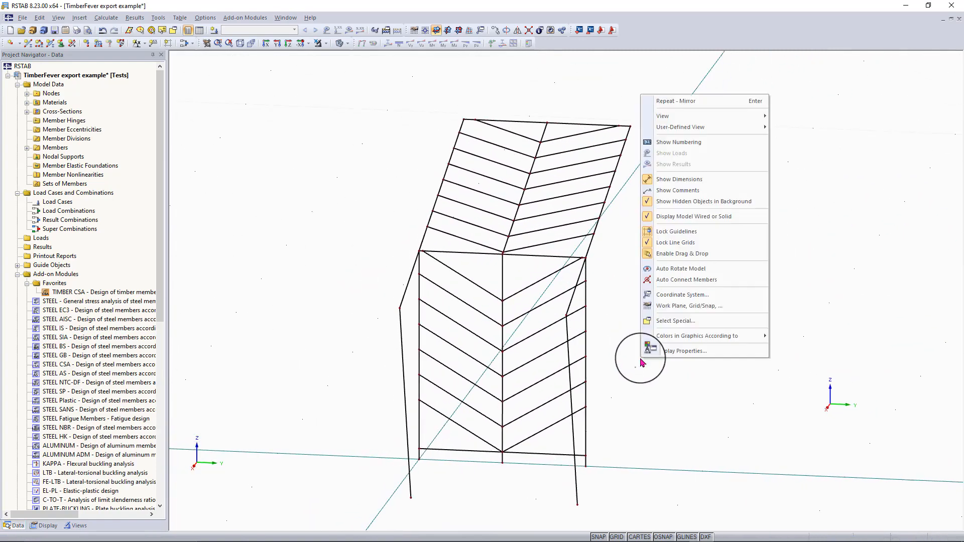
click(532, 173)
scroll(532, 173, up, 10)
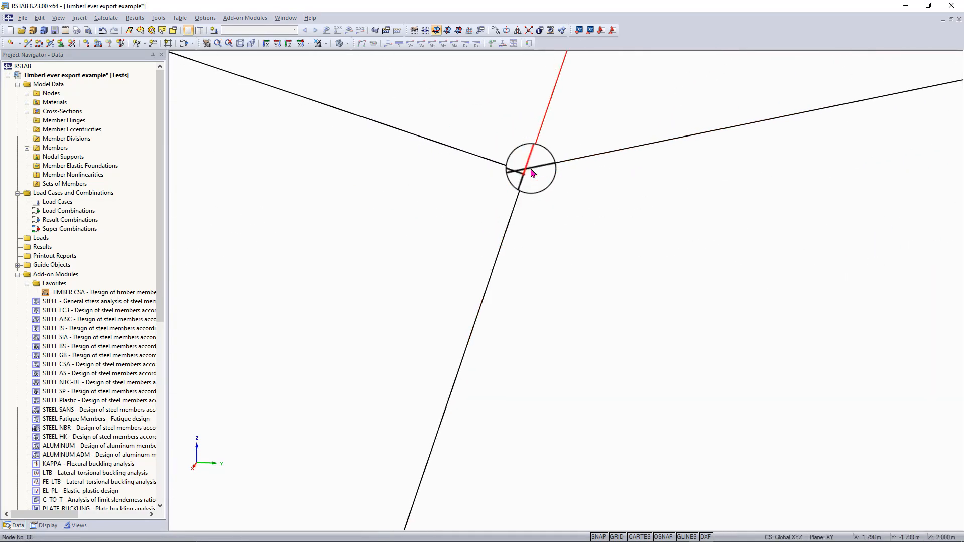
drag(529, 165, 592, 169)
middle_drag(609, 172, 646, 172)
scroll(643, 176, down, 6)
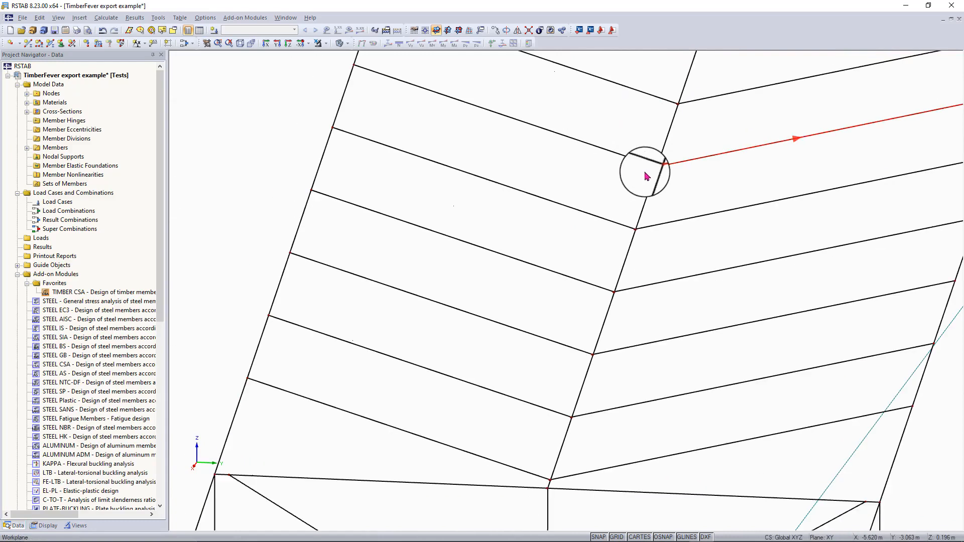
scroll(602, 206, up, 5)
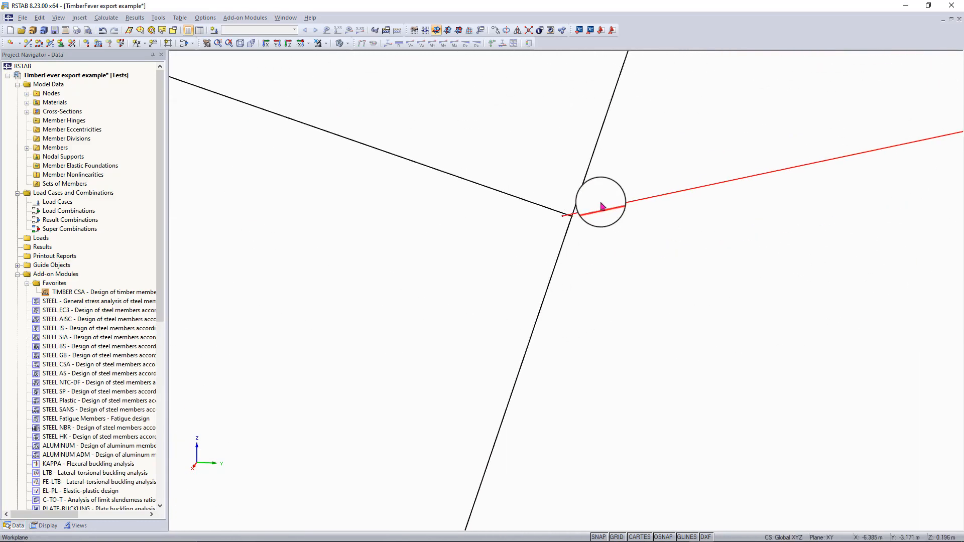
drag(502, 217, 534, 217)
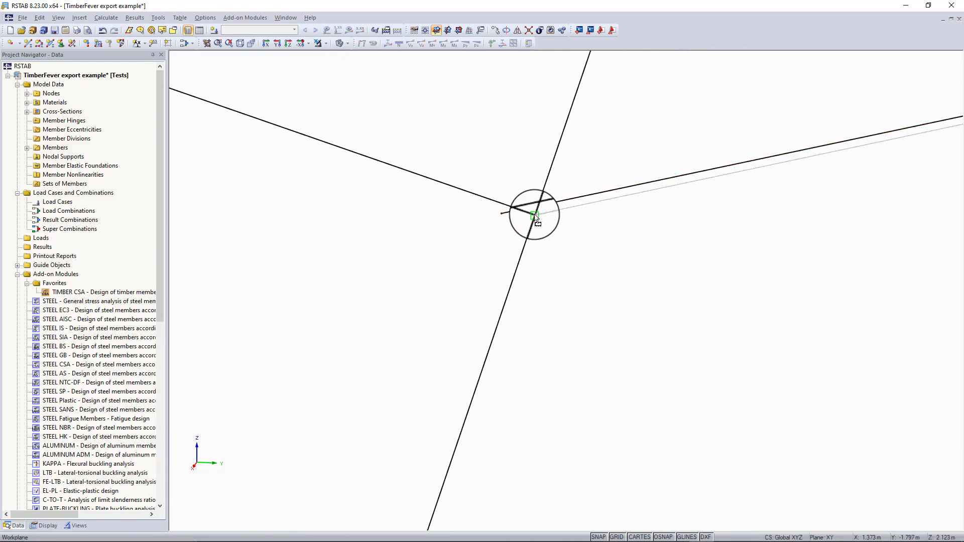
scroll(536, 217, down, 4)
scroll(535, 217, down, 3)
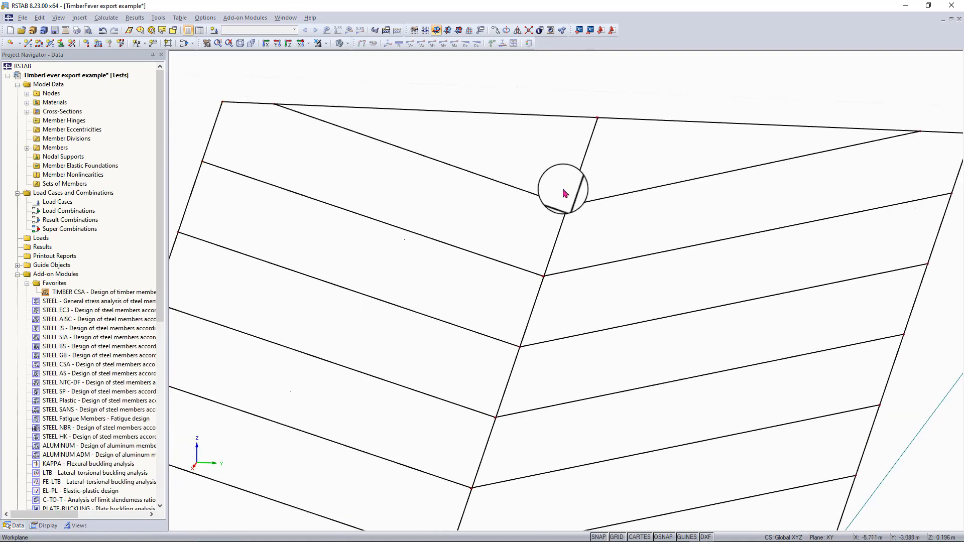
Move the end nodes of the topmost mirrored diagonal and one around mid-slope onto the middle inclined member's existing nodes
scroll(582, 178, up, 6)
drag(583, 178, 633, 172)
scroll(589, 169, up, 3)
scroll(633, 173, down, 5)
scroll(634, 172, down, 3)
scroll(631, 180, up, 5)
scroll(612, 281, down, 8)
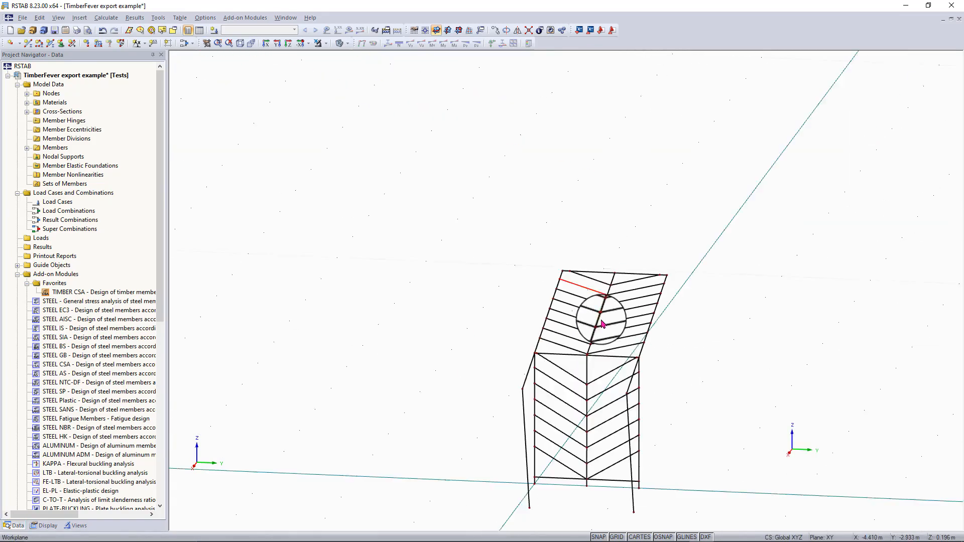
scroll(601, 318, up, 10)
drag(644, 245, 692, 246)
scroll(691, 243, down, 8)
Move the end nodes of the lower mirrored diagonals, down to the one at the knee, onto the middle inclined member's nodes
scroll(611, 317, up, 8)
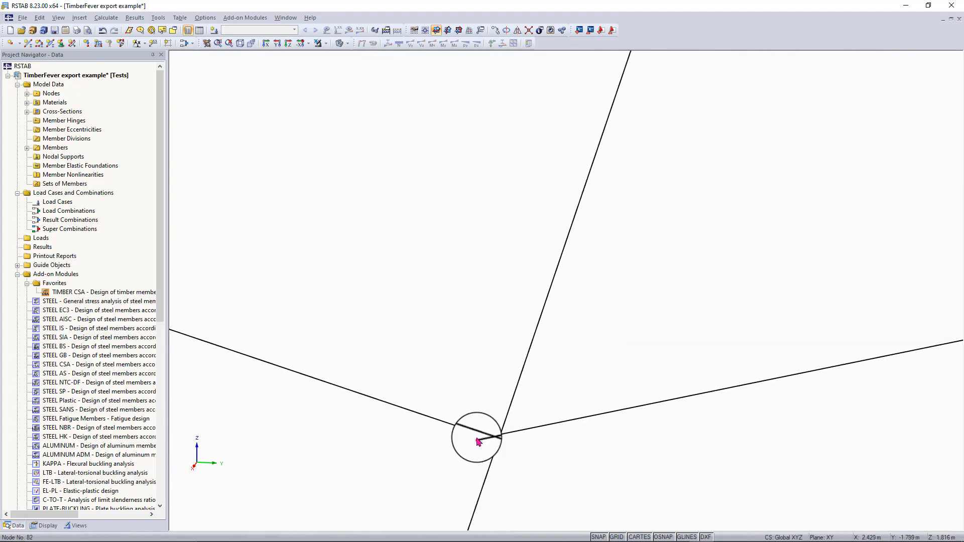
drag(477, 437, 499, 439)
scroll(499, 439, down, 6)
scroll(499, 376, up, 6)
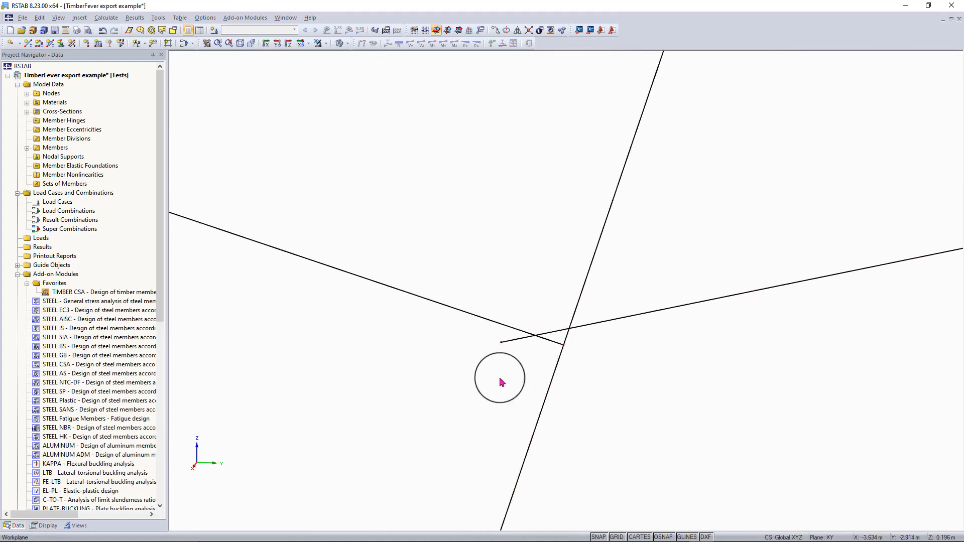
drag(500, 341, 586, 344)
scroll(560, 434, down, 2)
scroll(557, 430, down, 3)
scroll(550, 387, up, 5)
scroll(587, 344, down, 5)
scroll(586, 346, up, 6)
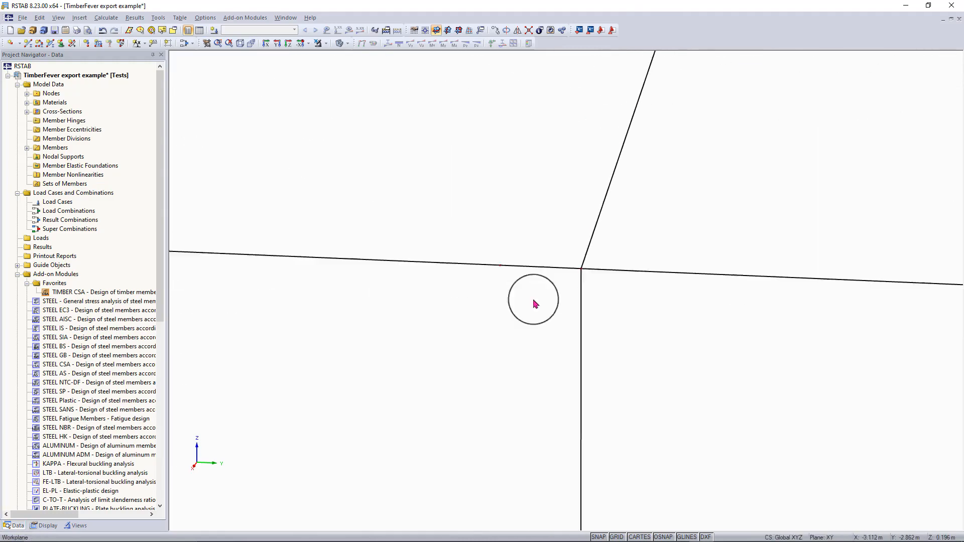
drag(421, 206, 601, 216)
scroll(605, 231, down, 5)
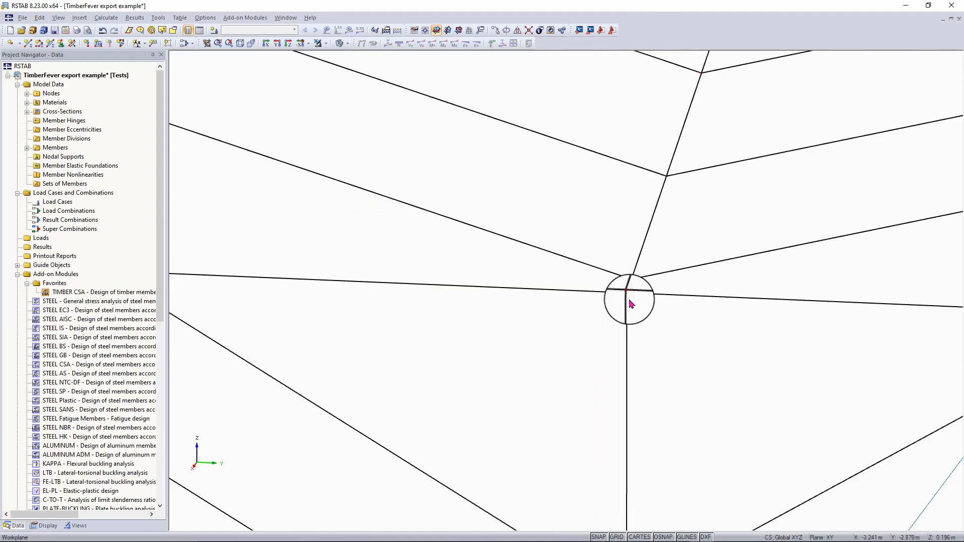
Examine the diagonal junctions on the middle vertical leg and the orientation of the inclined members
scroll(572, 291, up, 5)
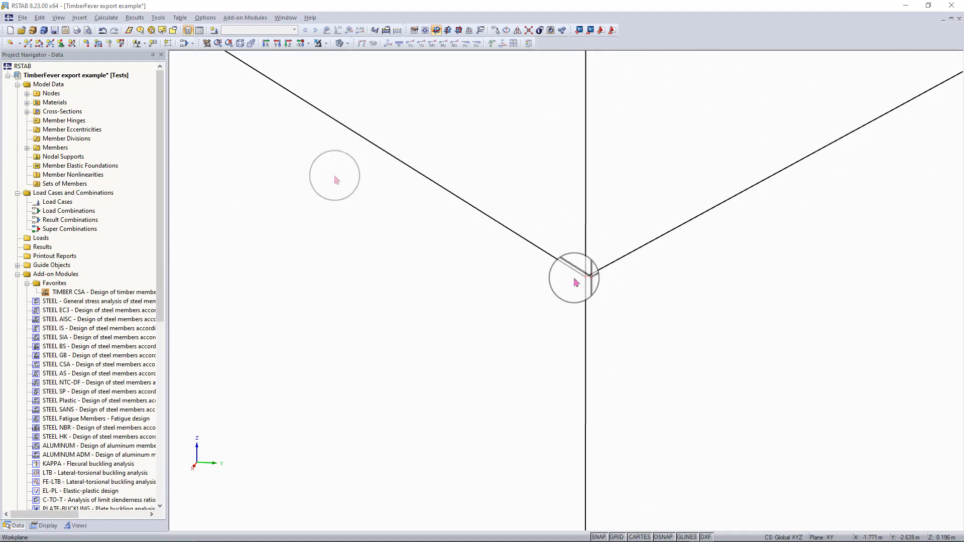
scroll(598, 198, down, 5)
ctrl+middle_drag(598, 198, 493, 150)
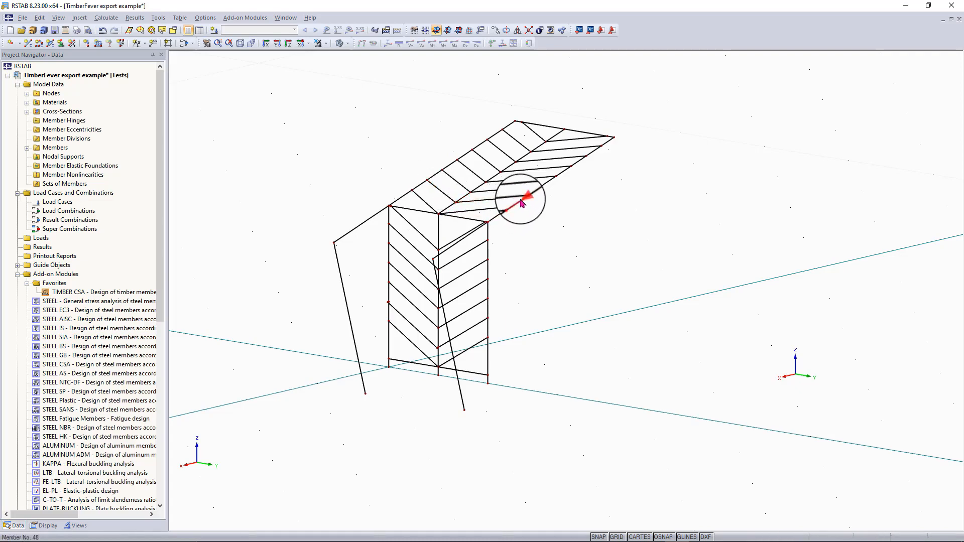
mouse_move(465, 200)
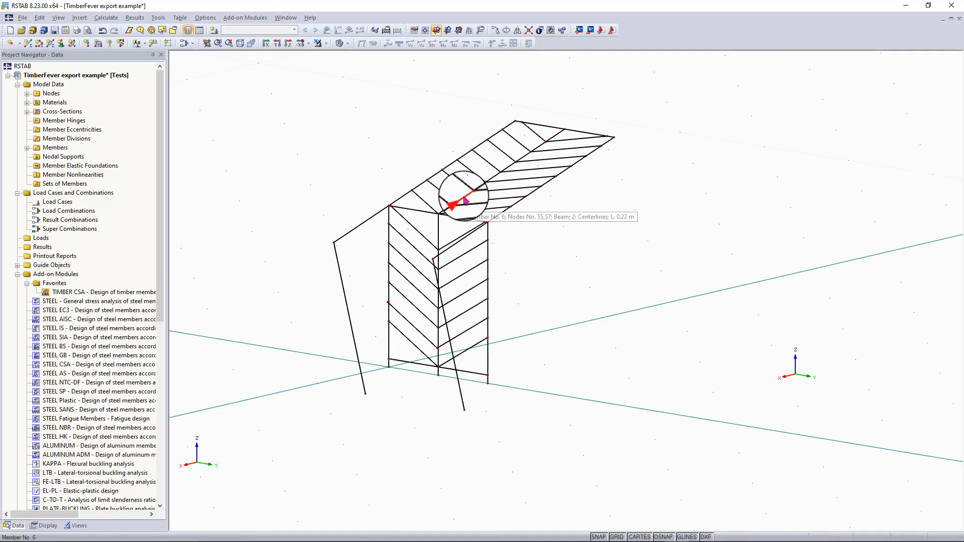
scroll(465, 201, up, 5)
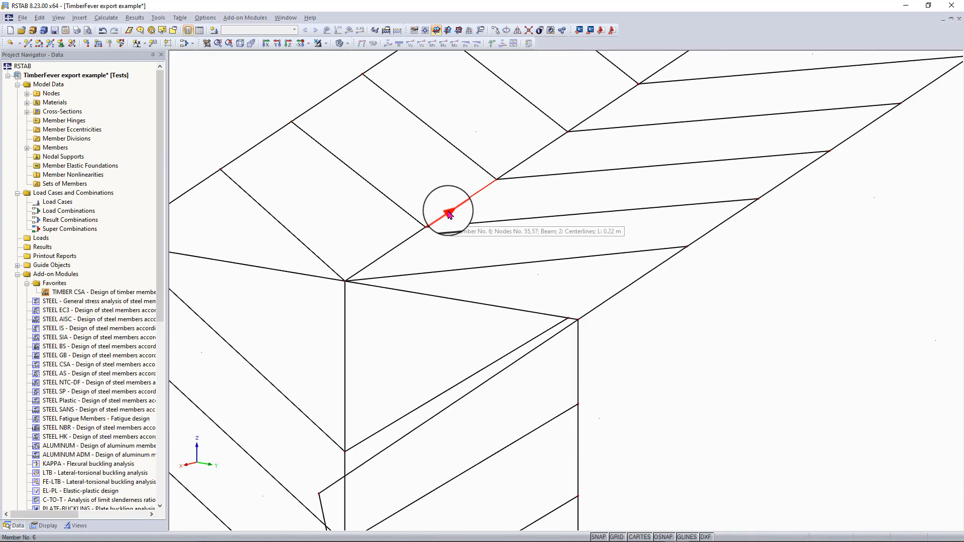
scroll(449, 214, down, 5)
right_click(531, 226)
key(Escape)
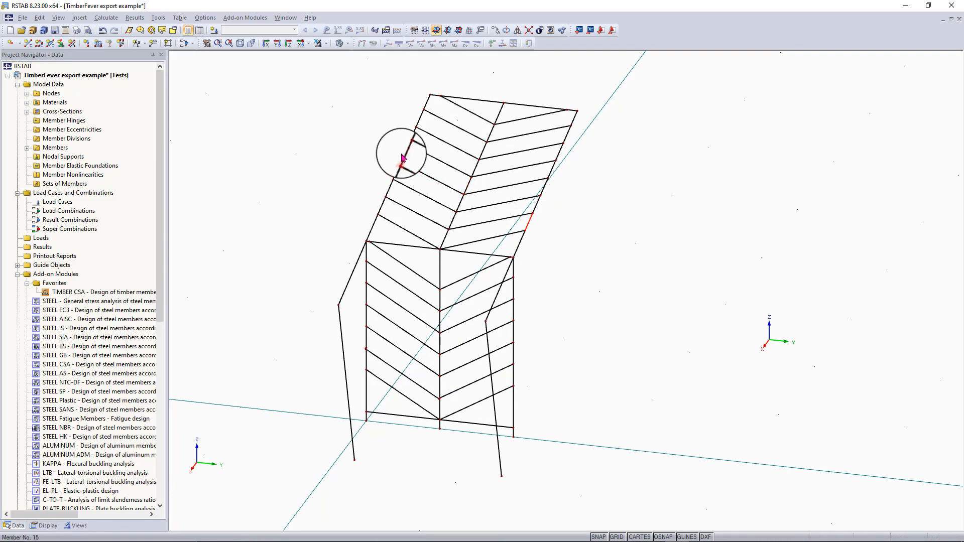
Reverse the member orientation of the whole mirrored inclined section, including its outer edge, top member and diagonals
ctrl+middle_drag(424, 176, 547, 273)
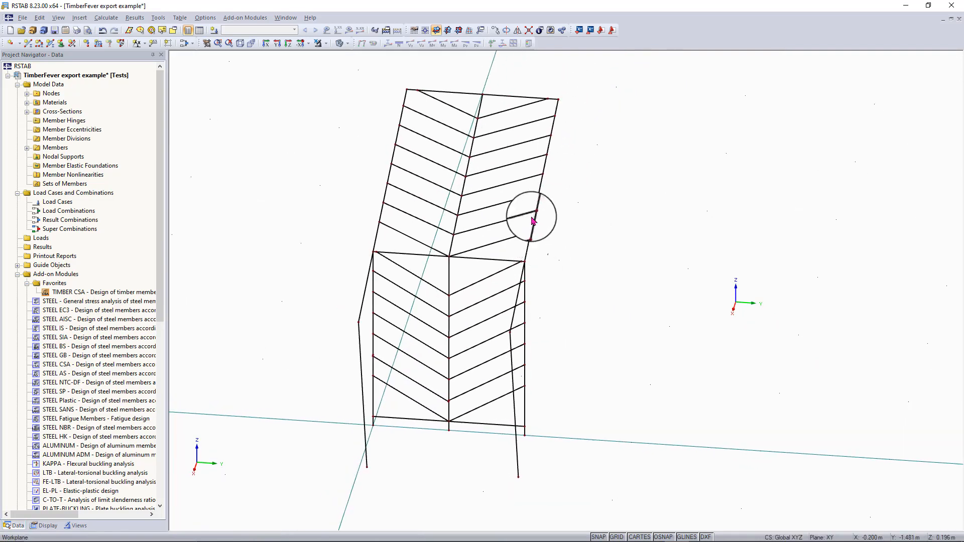
drag(547, 157, 587, 130)
drag(593, 95, 526, 231)
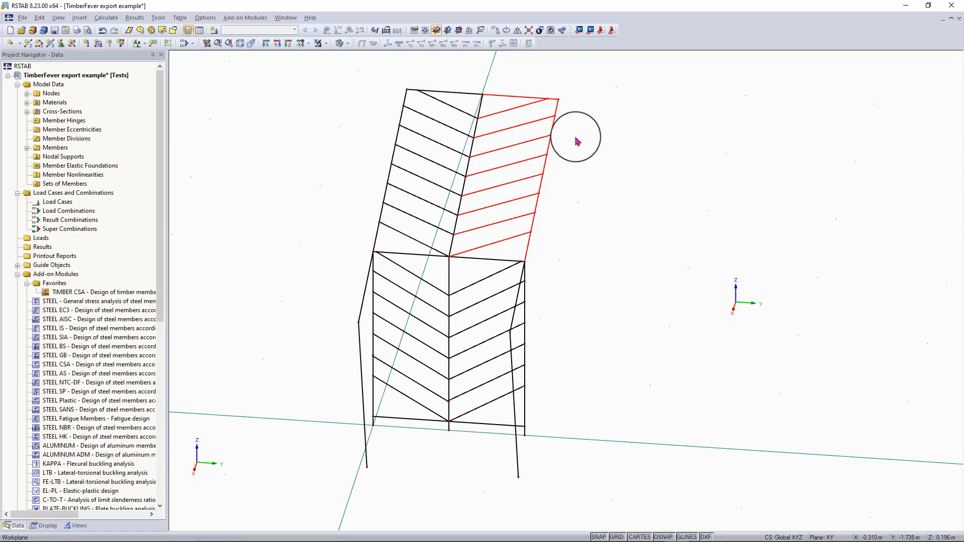
right_click(528, 251)
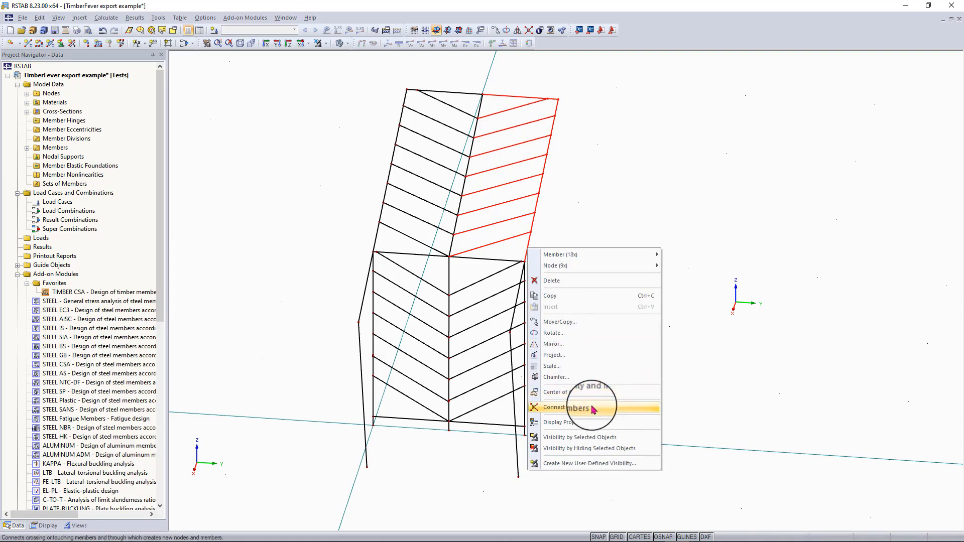
mouse_move(581, 257)
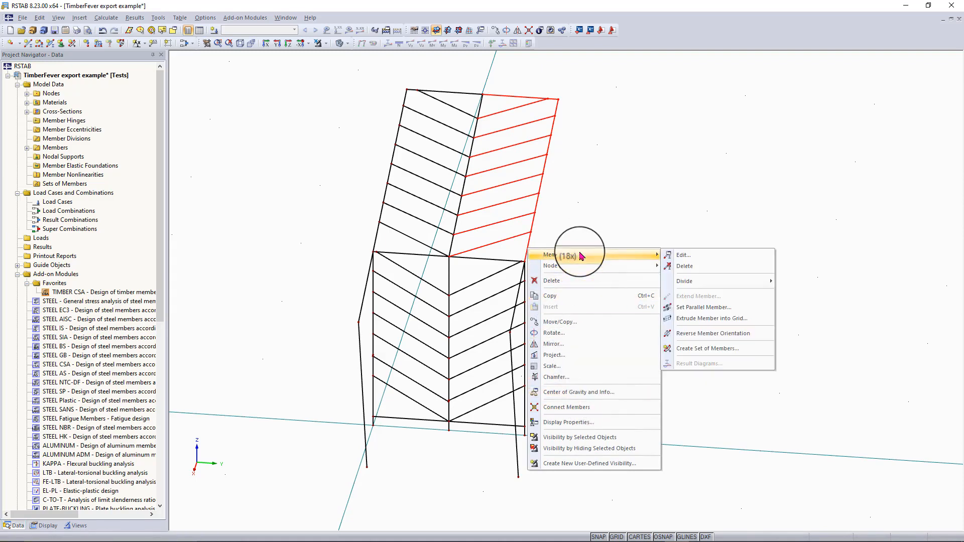
click(681, 332)
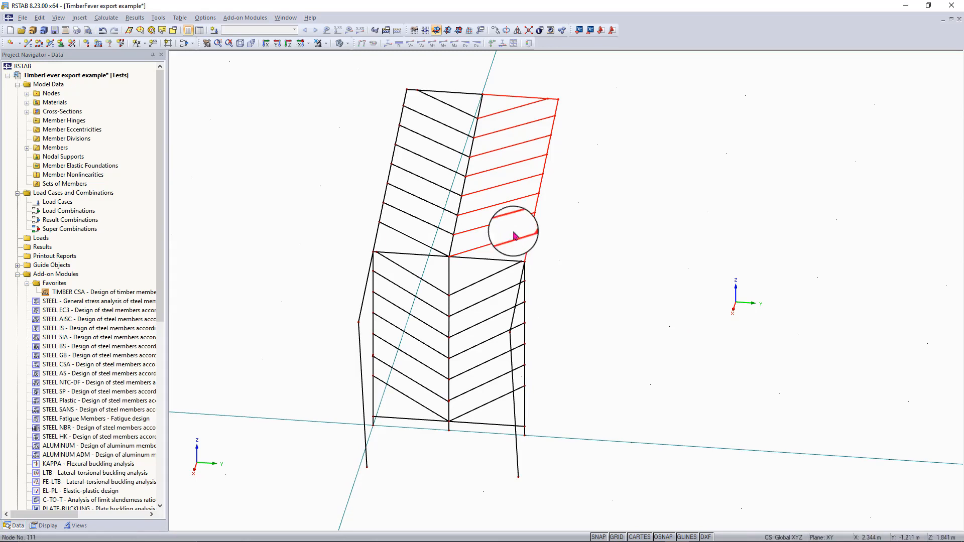
mouse_move(558, 110)
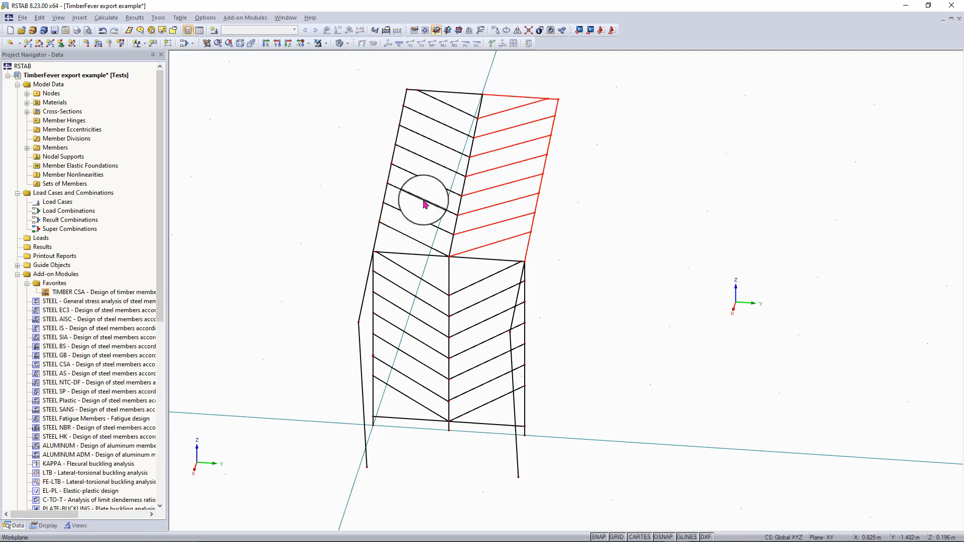
ctrl+middle_drag(555, 388, 527, 351)
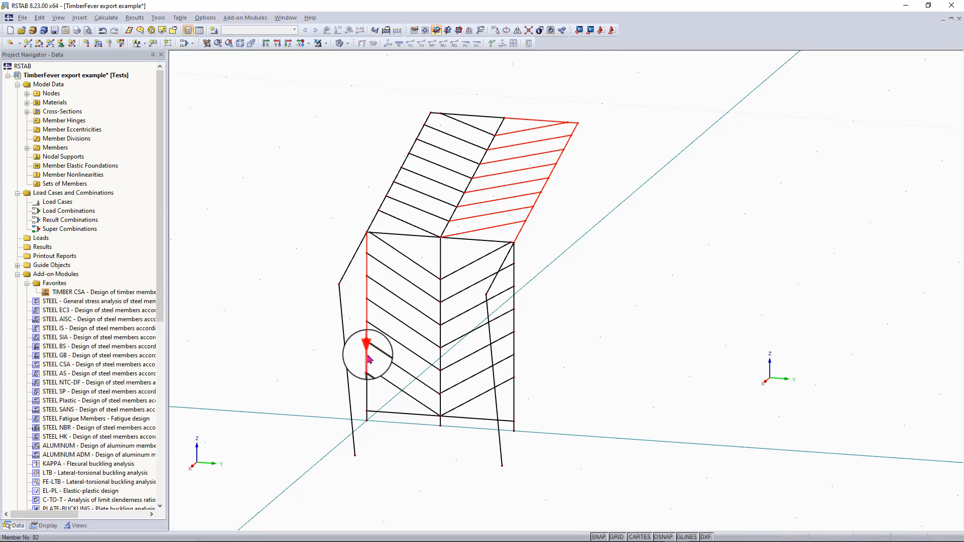
right_click(367, 383)
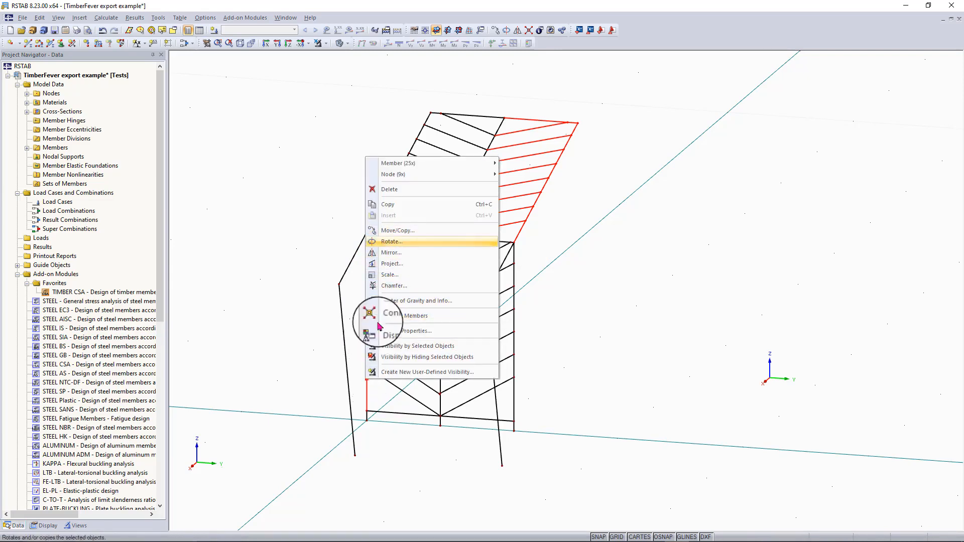
mouse_move(419, 167)
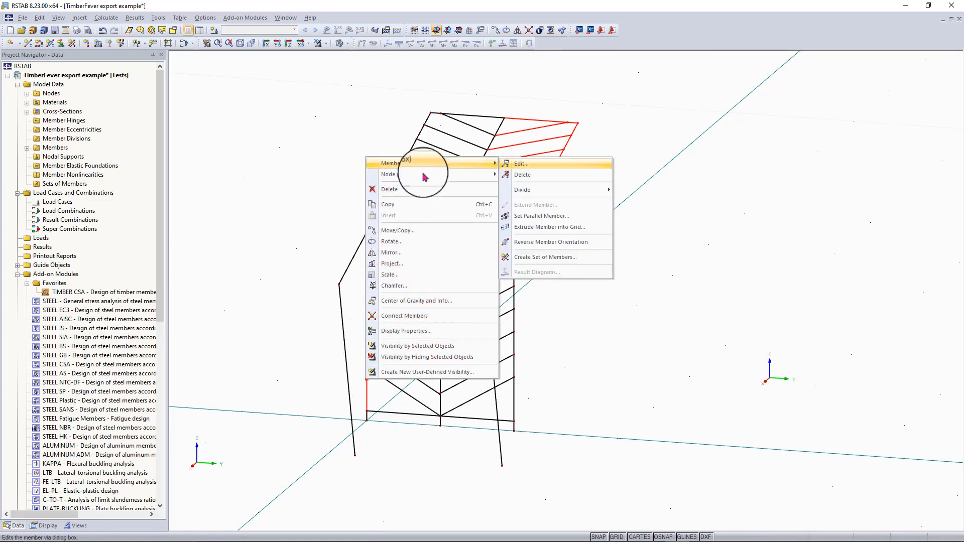
click(580, 316)
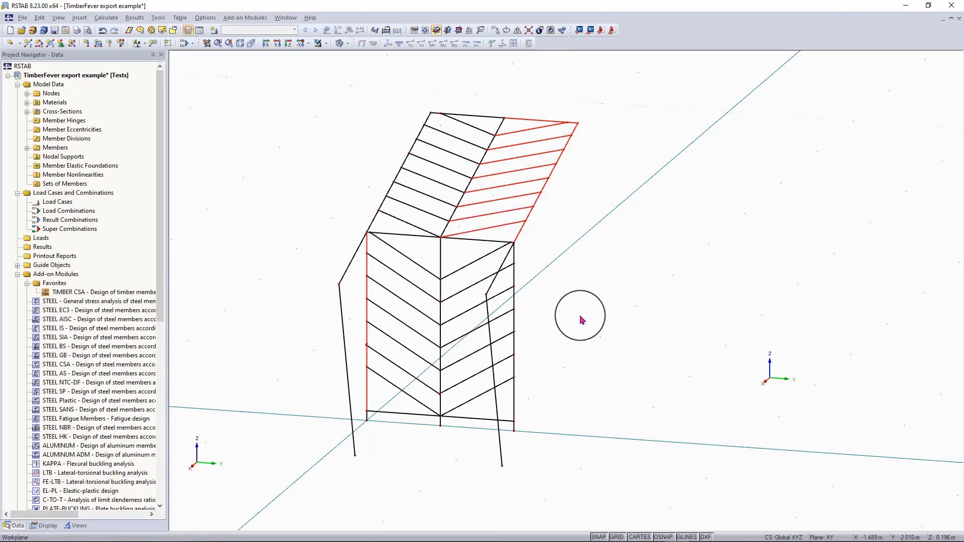
click(580, 316)
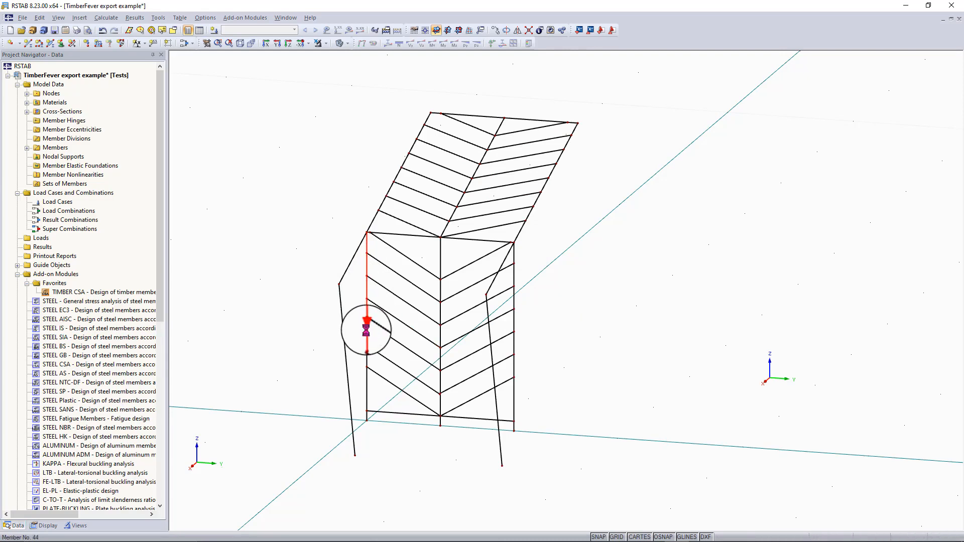
Reverse the member orientation of the segments along the original bay's outer vertical leg
right_click(367, 380)
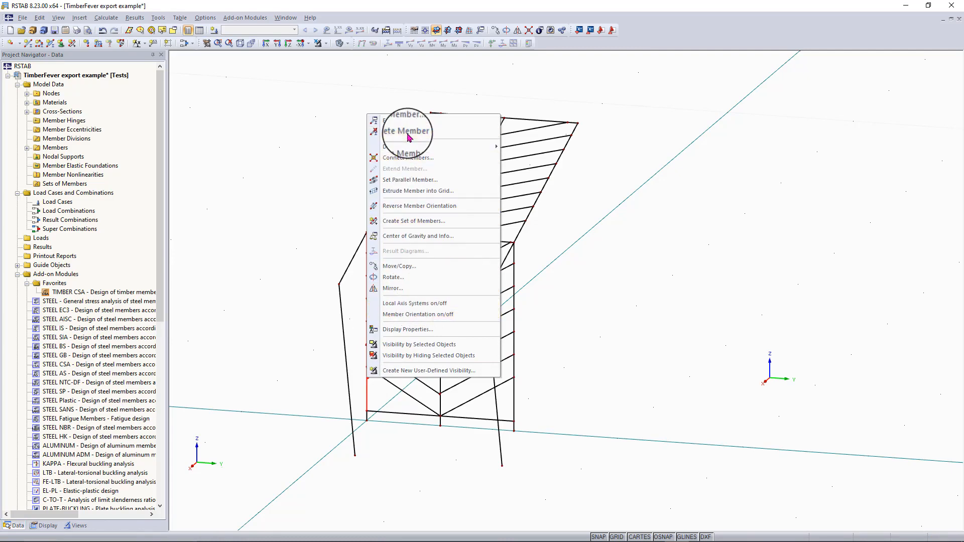
click(368, 225)
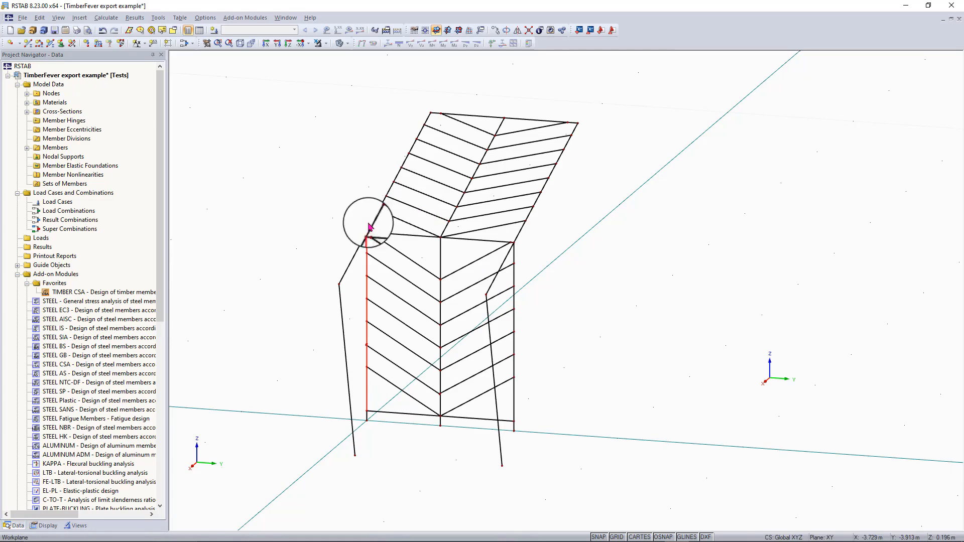
click(334, 241)
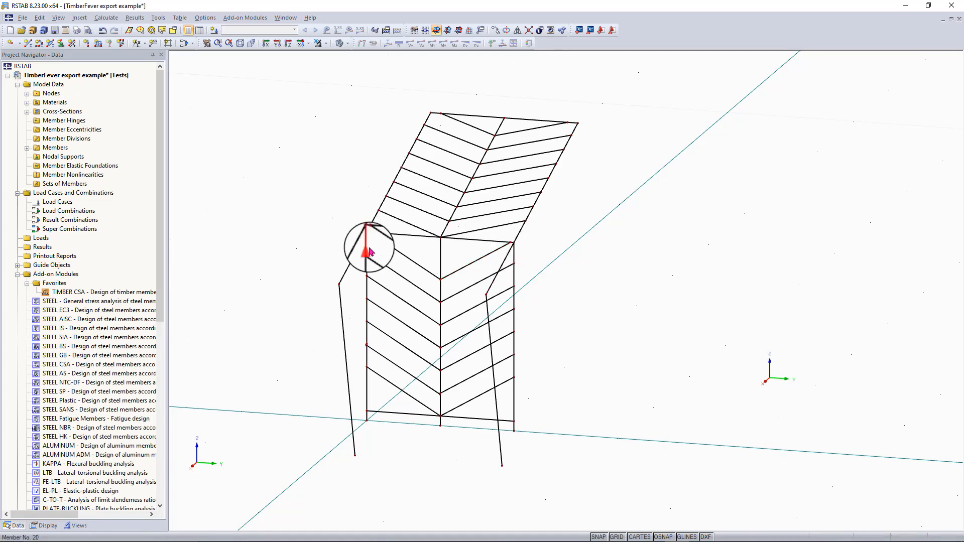
Move the stray end nodes of the original bay's diagonals onto the outer vertical leg's existing nodes
scroll(370, 253, up, 2)
scroll(340, 448, up, 3)
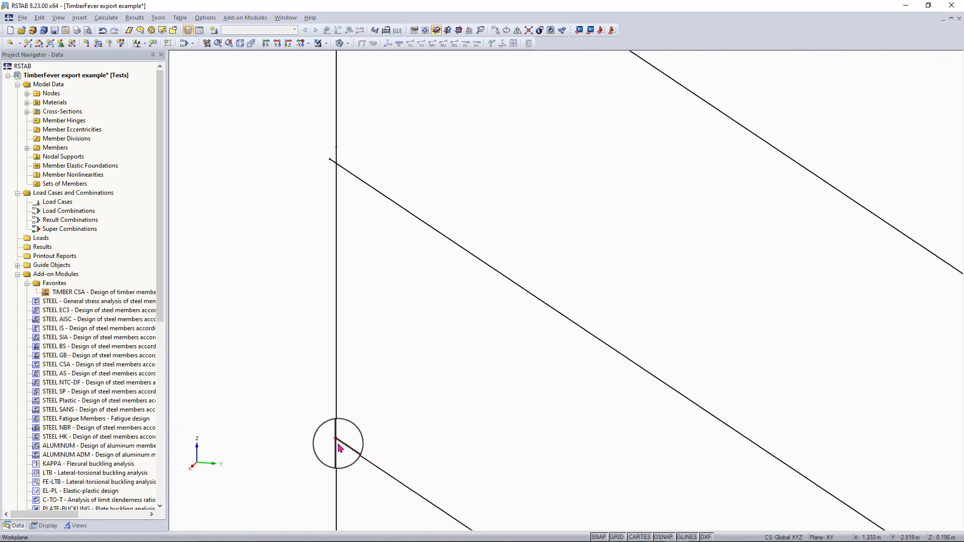
scroll(340, 447, up, 2)
scroll(337, 446, down, 1)
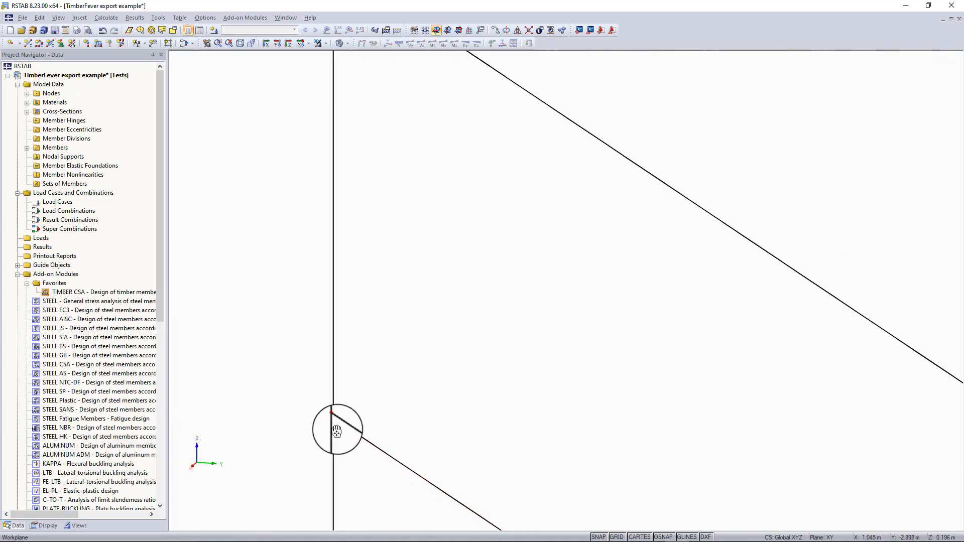
scroll(335, 302, down, 1)
scroll(335, 303, down, 1)
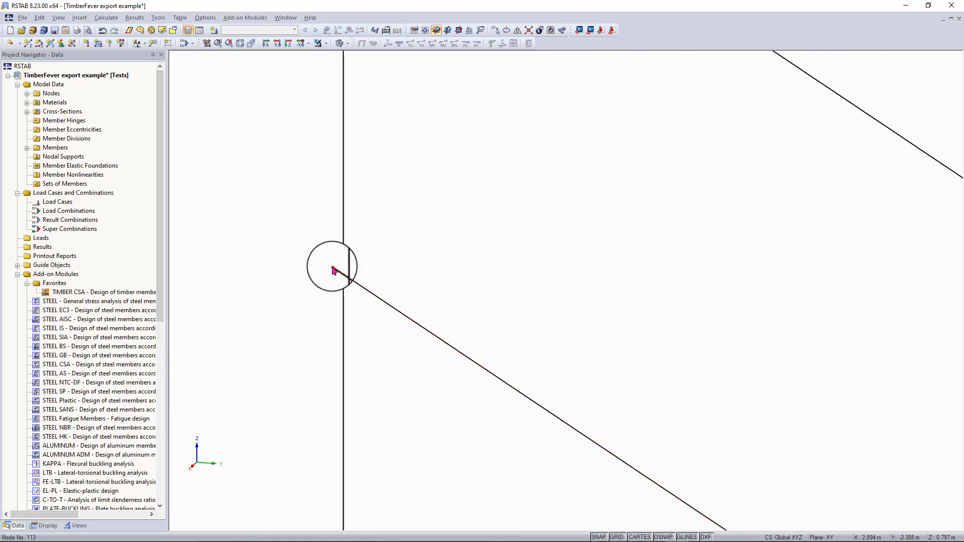
scroll(350, 255, down, 1)
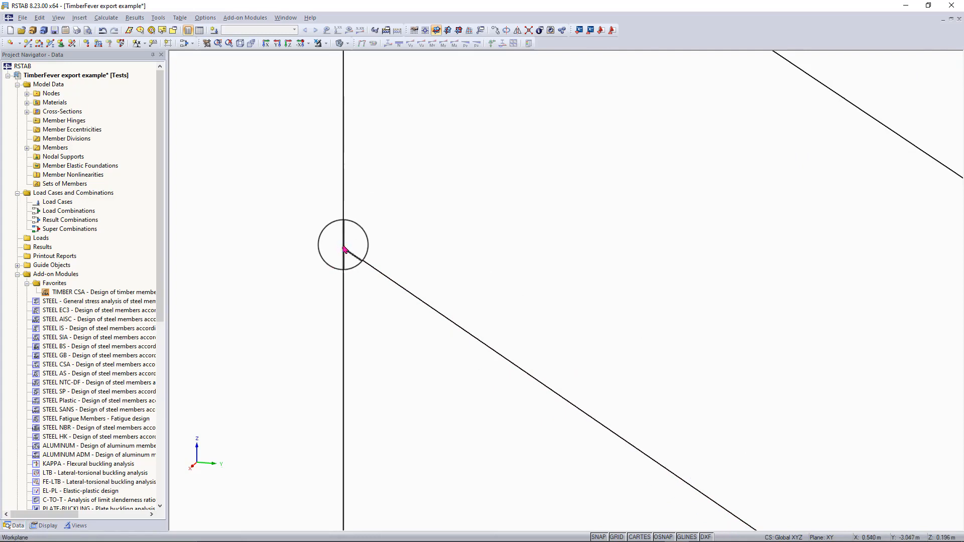
scroll(345, 250, down, 2)
scroll(345, 249, down, 3)
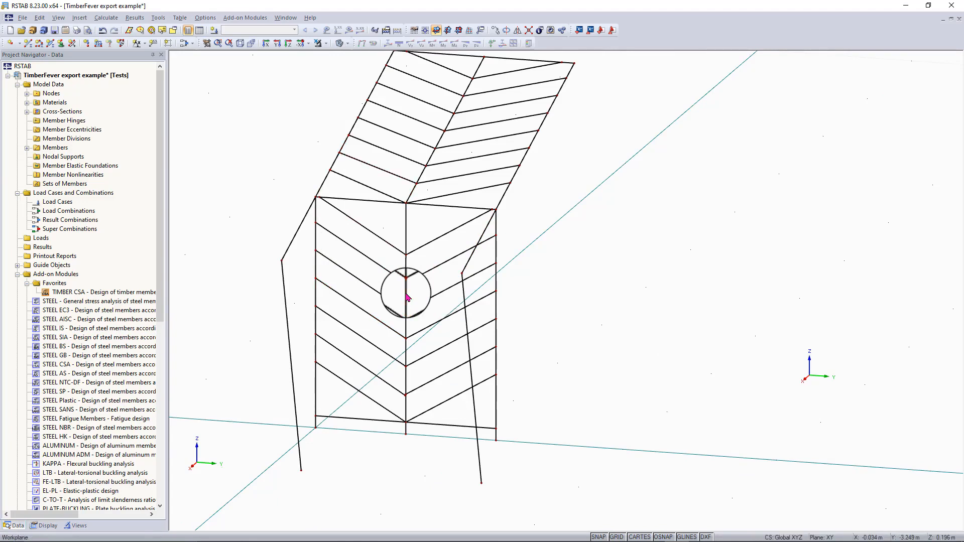
Display the local axis systems and replace the middle and mirrored outer leg segments with copies of the original outer leg's segments
right_click(497, 255)
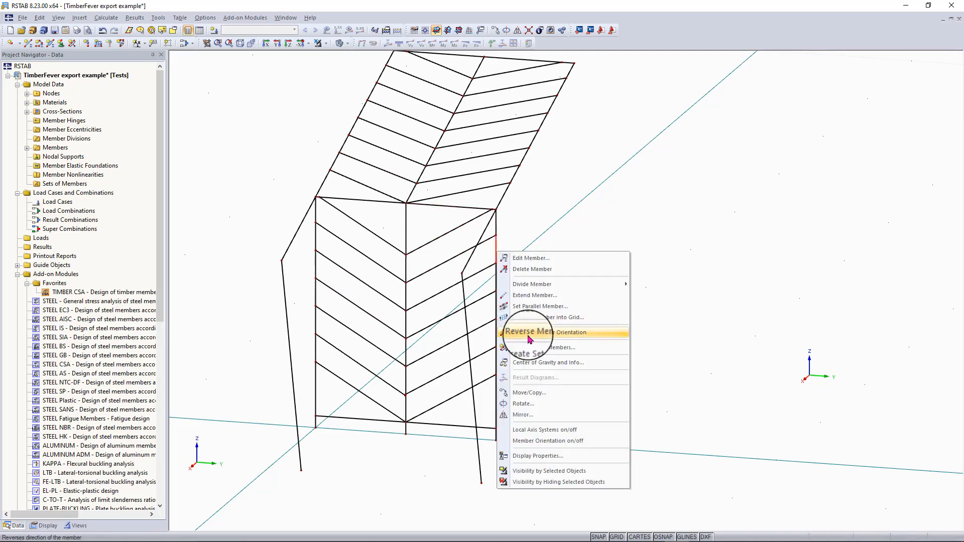
click(545, 430)
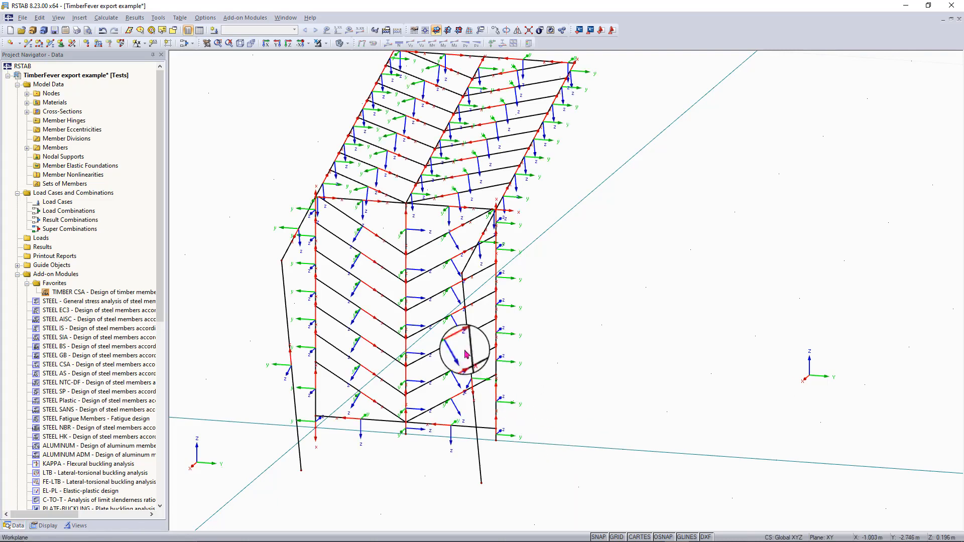
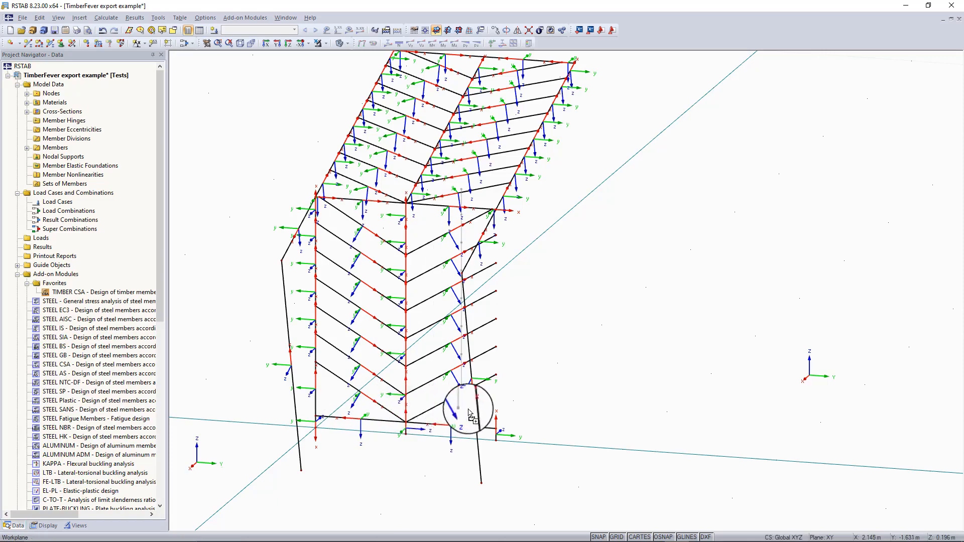
click(500, 435)
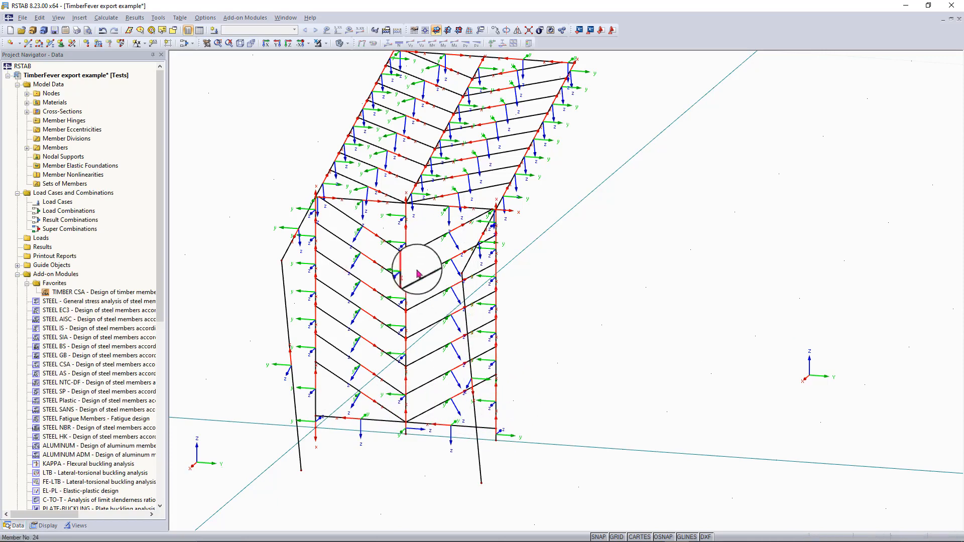
Move the knee node where the middle inclined member and top diagonals meet onto the middle vertical leg's top node
scroll(411, 265, up, 1)
scroll(410, 265, up, 3)
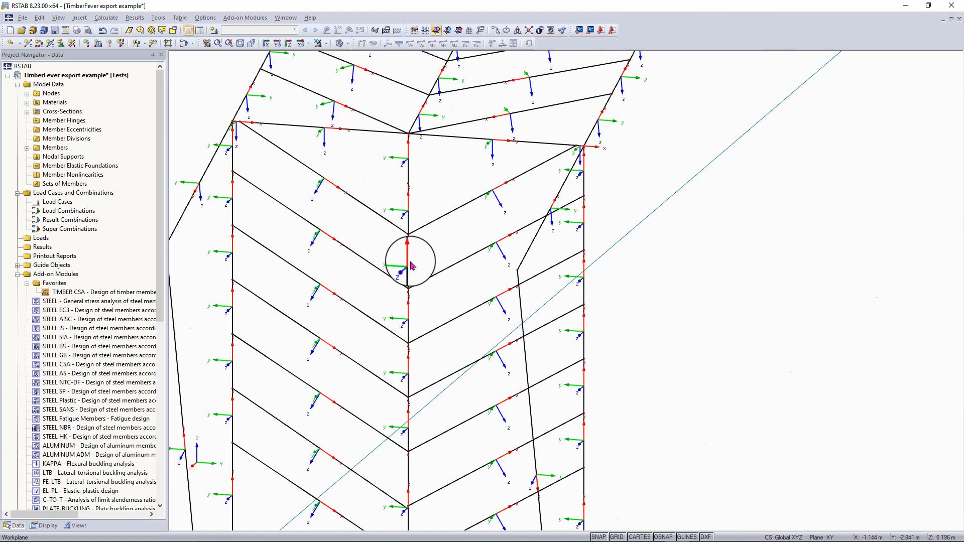
scroll(411, 230, up, 3)
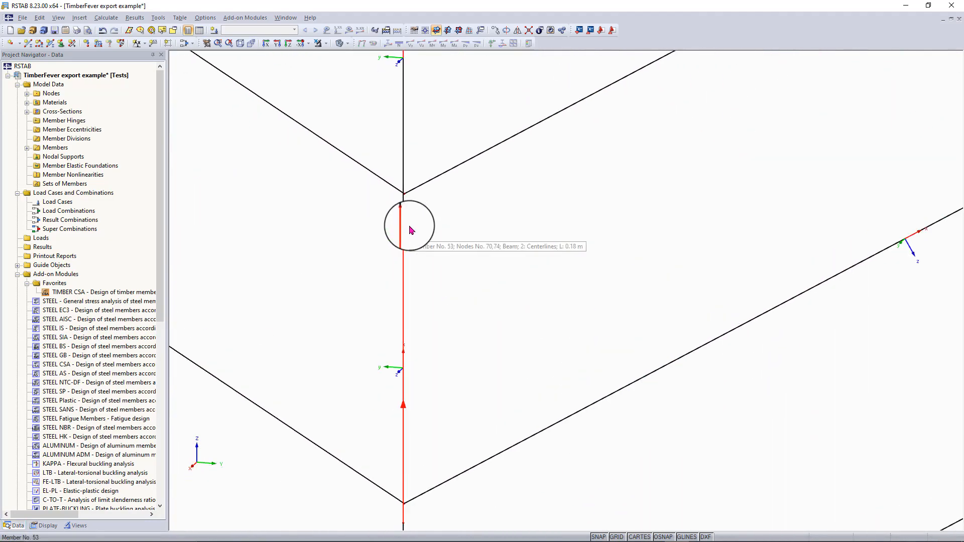
scroll(435, 178, up, 3)
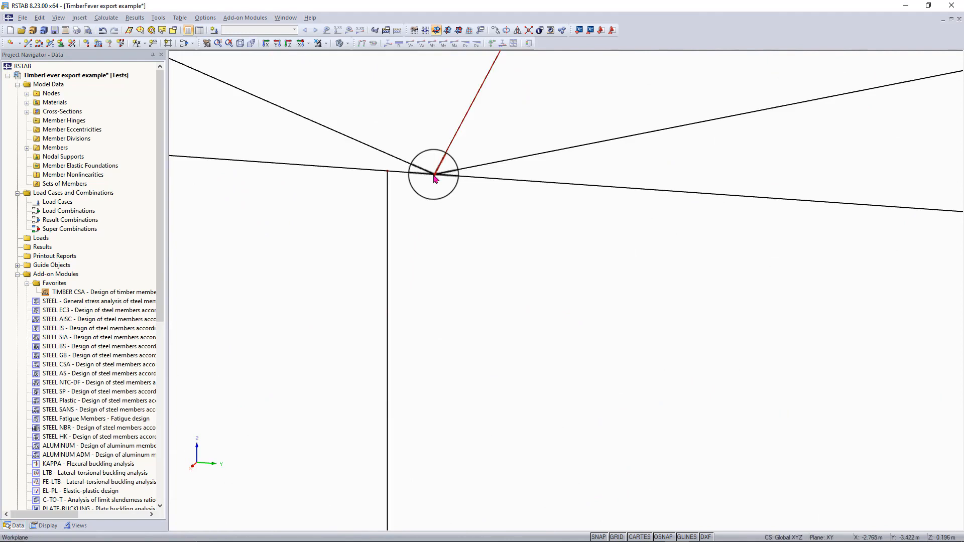
drag(434, 178, 387, 171)
scroll(429, 215, down, 5)
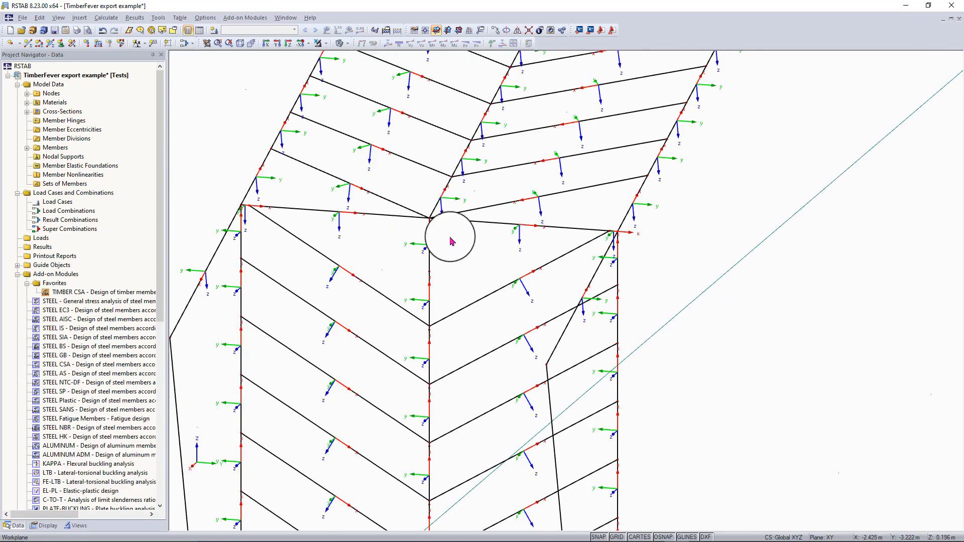
Review the local axes and junctions around the middle leg and knee corners, and turn off the local axis display
ctrl+middle_drag(464, 251, 534, 118)
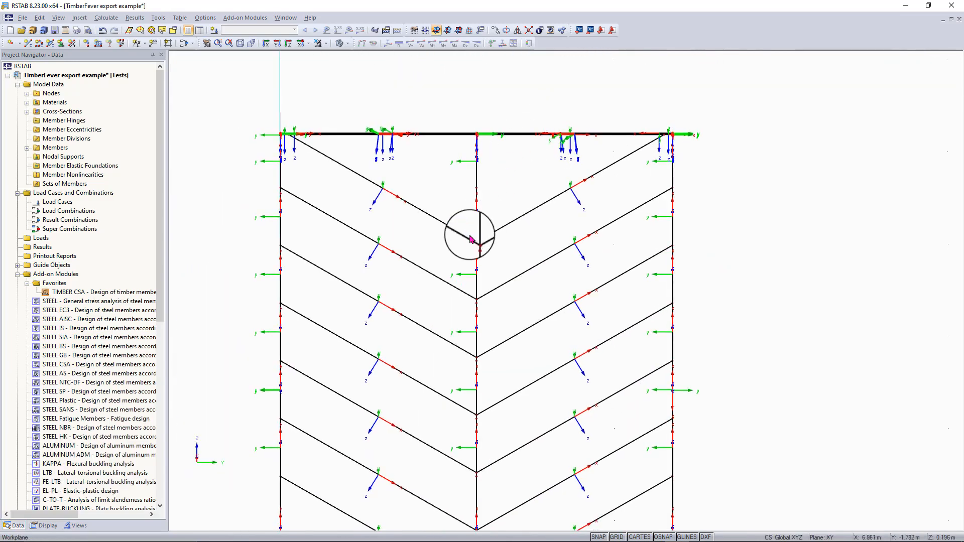
scroll(470, 236, up, 6)
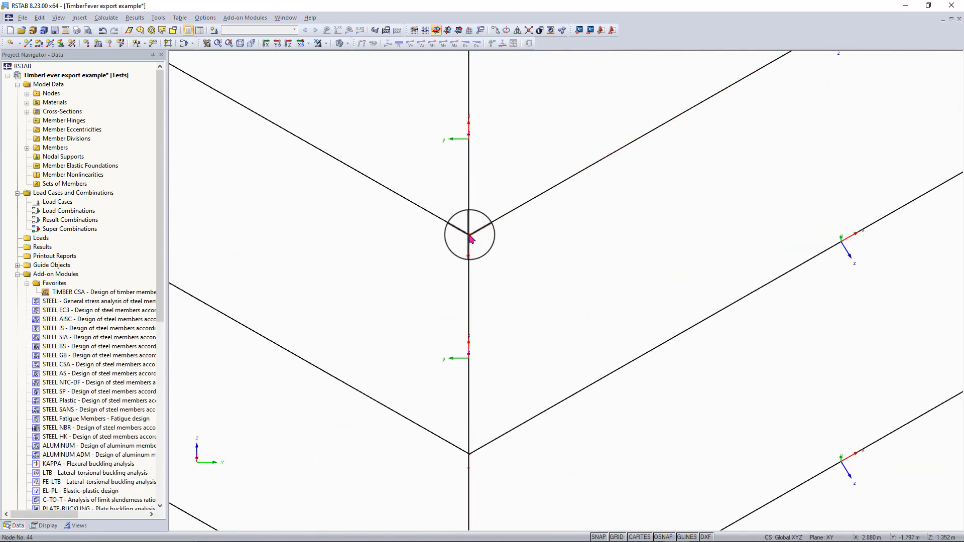
ctrl+middle_drag(470, 236, 454, 355)
ctrl+middle_drag(454, 222, 499, 183)
scroll(505, 126, up, 5)
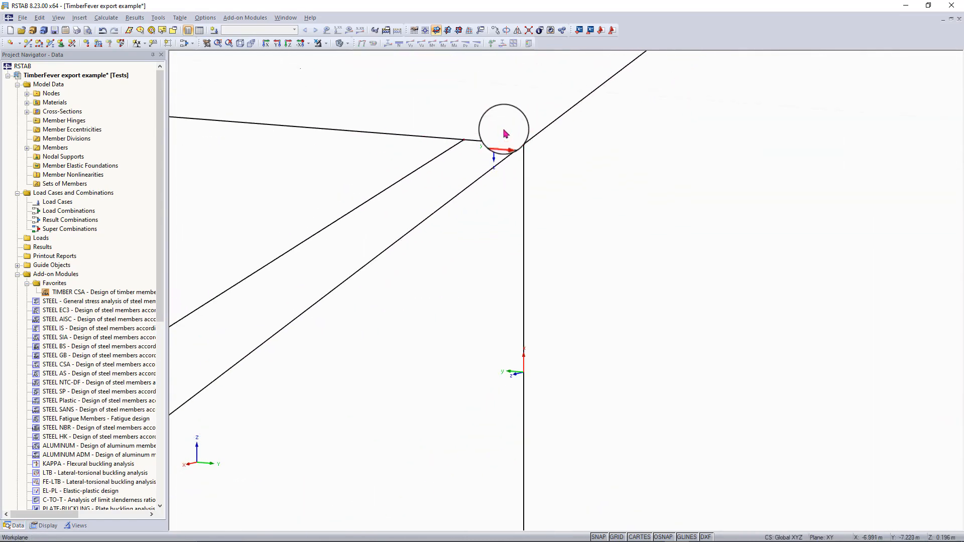
scroll(484, 183, down, 10)
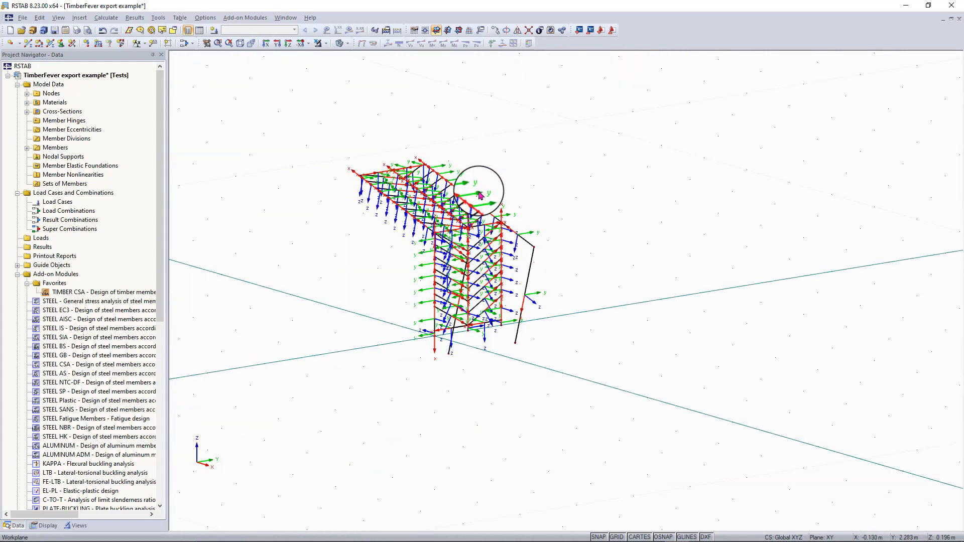
scroll(480, 195, up, 5)
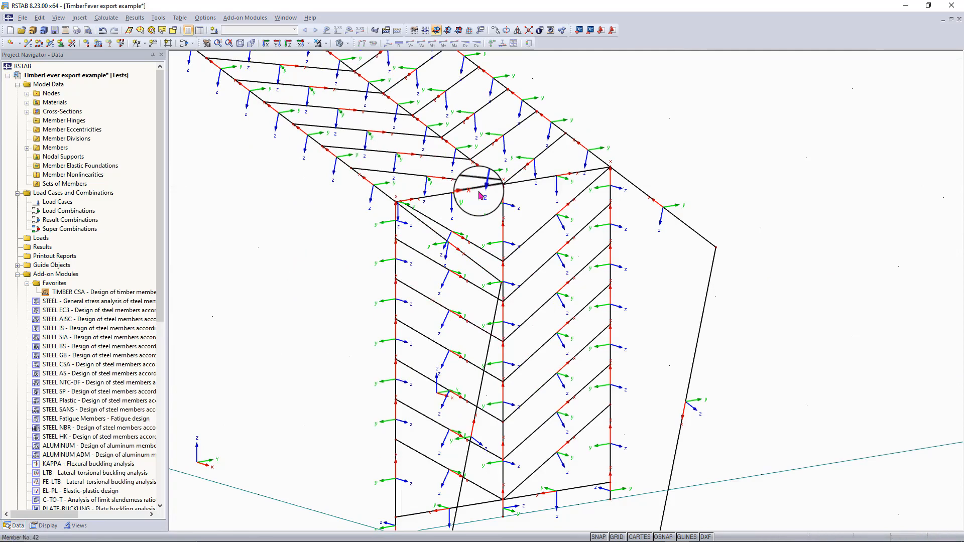
right_click(396, 307)
click(435, 248)
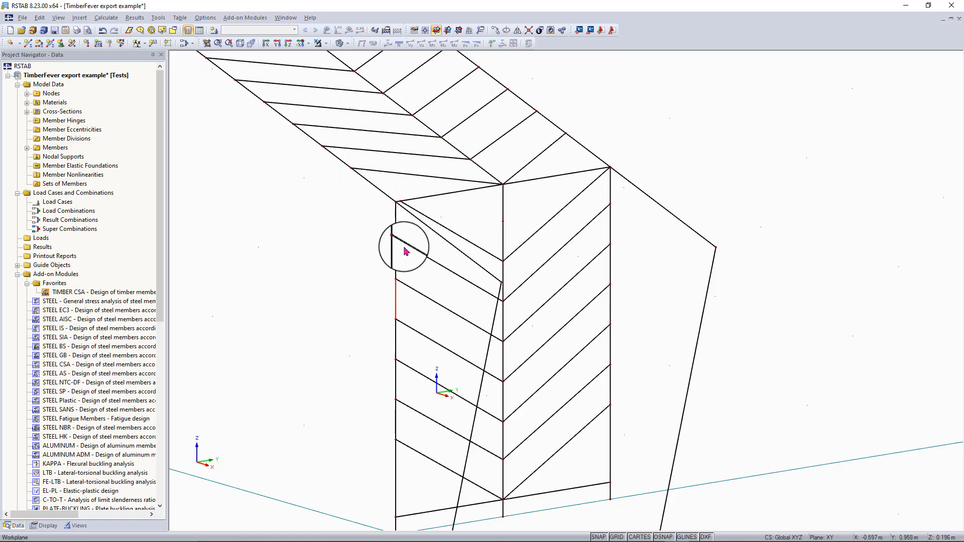
Examine the connections at the original bay's outer knee and the lowest diagonal node on its inclined edge
scroll(404, 251, down, 3)
scroll(401, 244, up, 6)
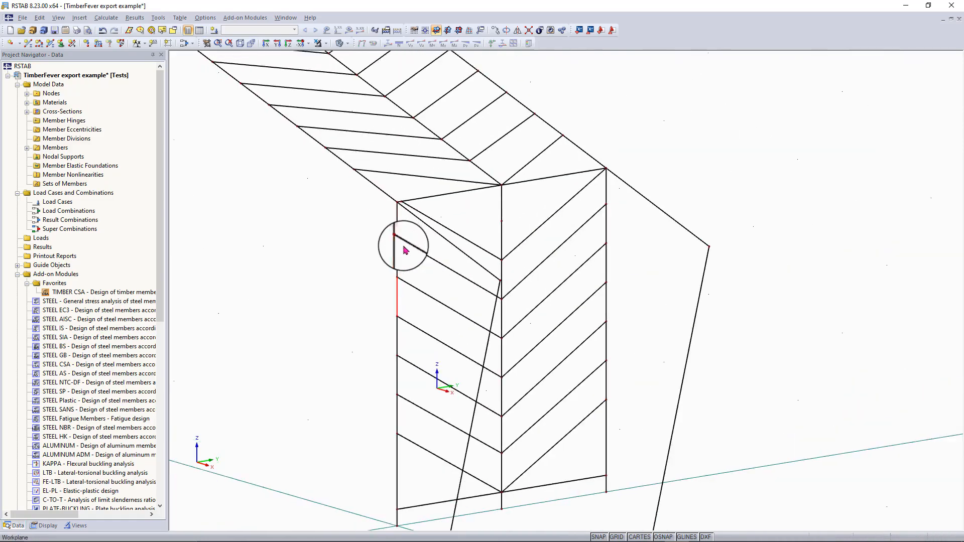
scroll(416, 203, up, 3)
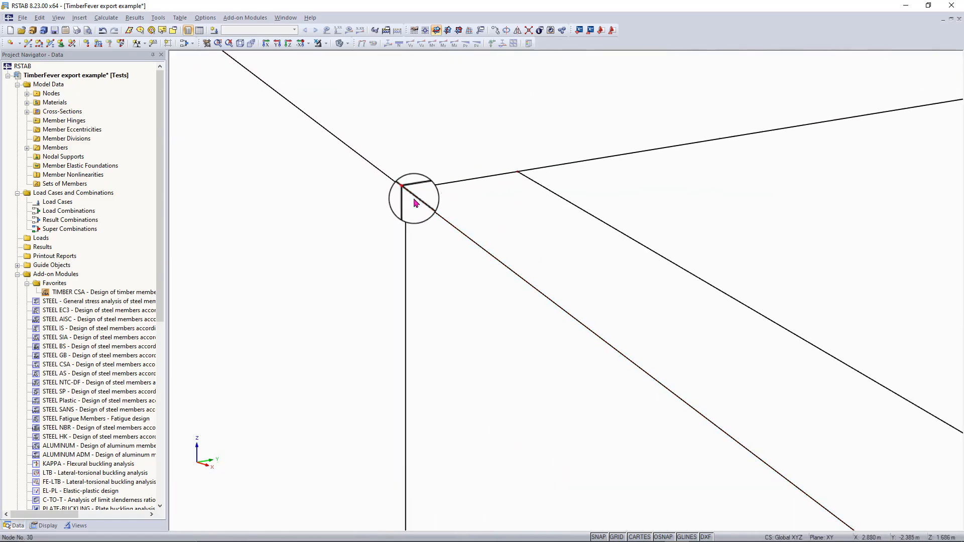
scroll(416, 204, down, 4)
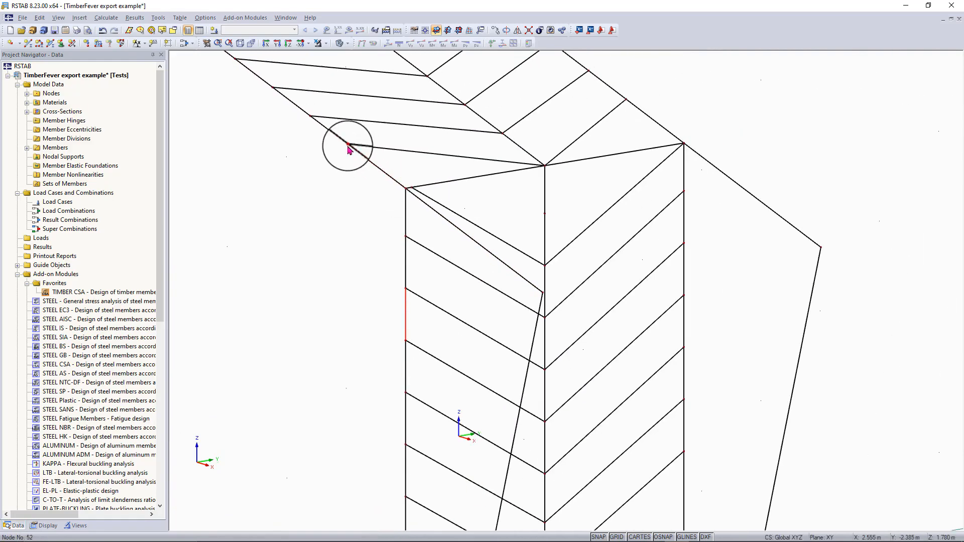
scroll(346, 150, up, 4)
scroll(349, 149, up, 2)
scroll(349, 149, down, 5)
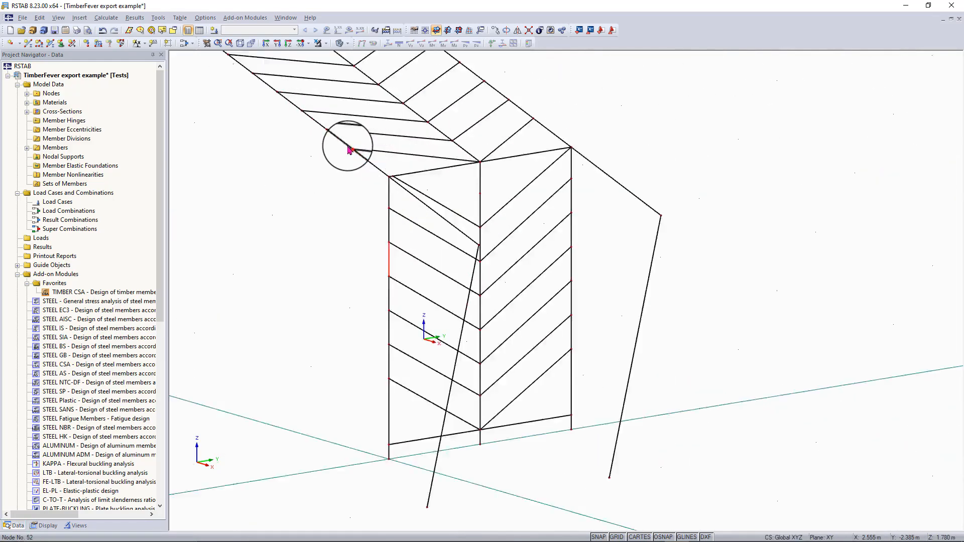
scroll(349, 149, up, 3)
scroll(508, 280, up, 2)
Replace the middle leg's topmost segment with a single new member from the uppermost leg diagonal node up to the knee node
scroll(510, 279, down, 4)
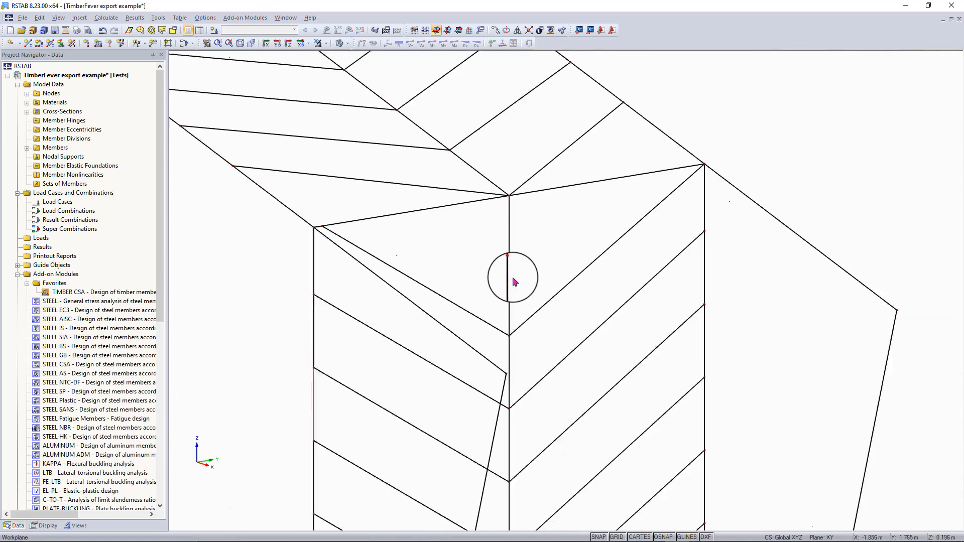
scroll(514, 281, down, 3)
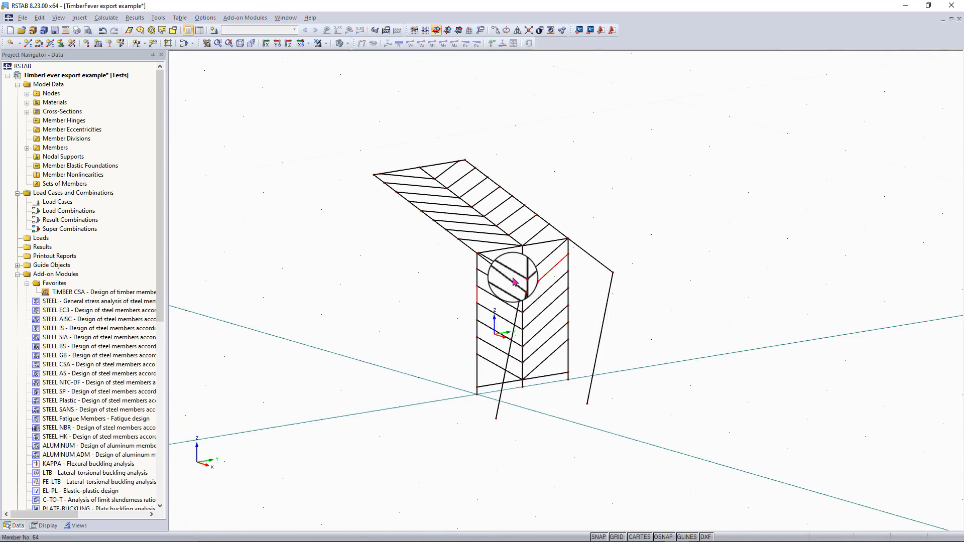
scroll(514, 281, up, 4)
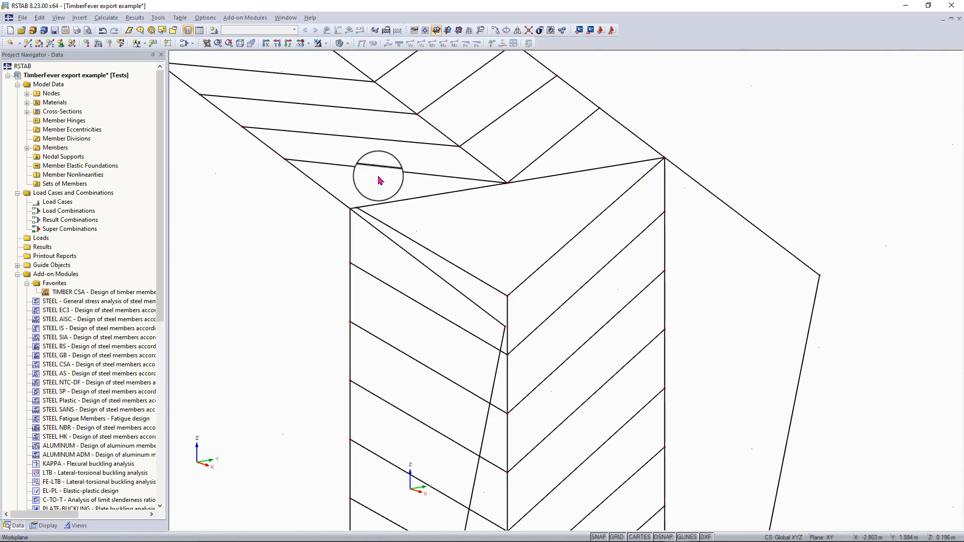
key(ctrl+m)
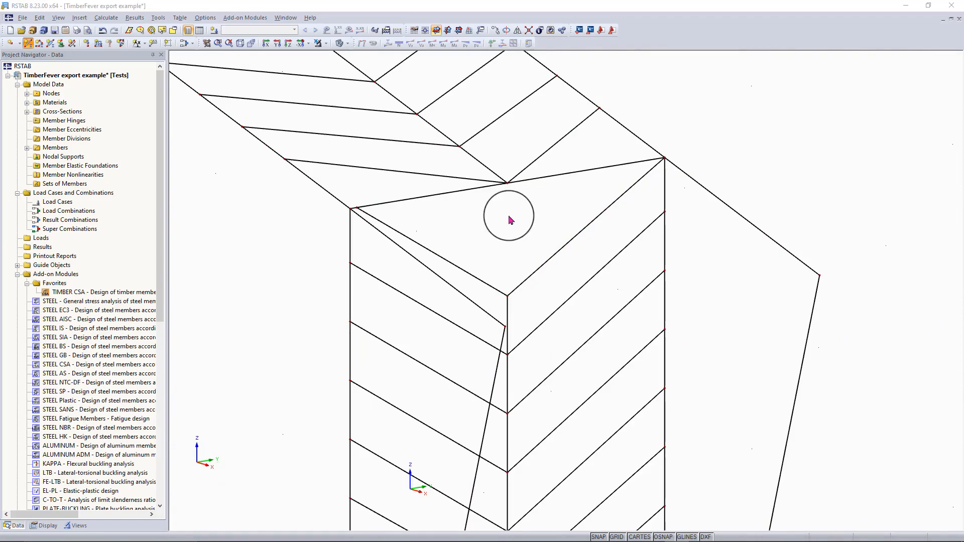
click(554, 387)
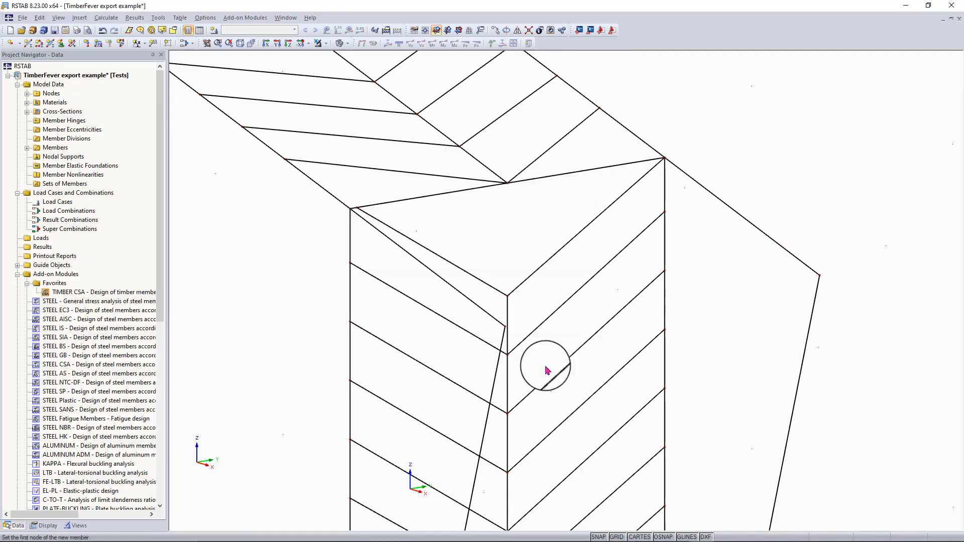
click(508, 300)
click(507, 183)
key(Escape)
scroll(537, 231, down, 2)
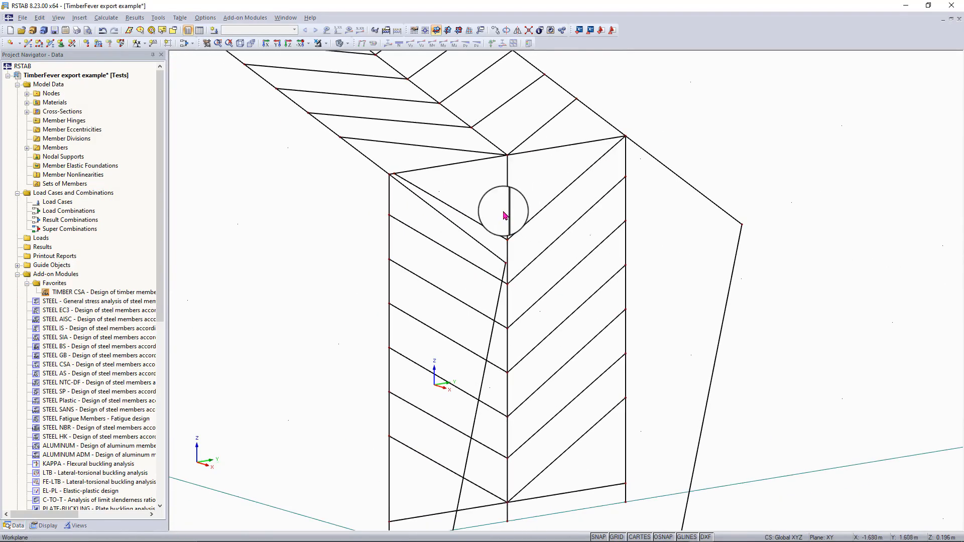
Check the local axes of the new middle leg segment against the neighbouring legs, and turn off the local axis display
click(505, 216)
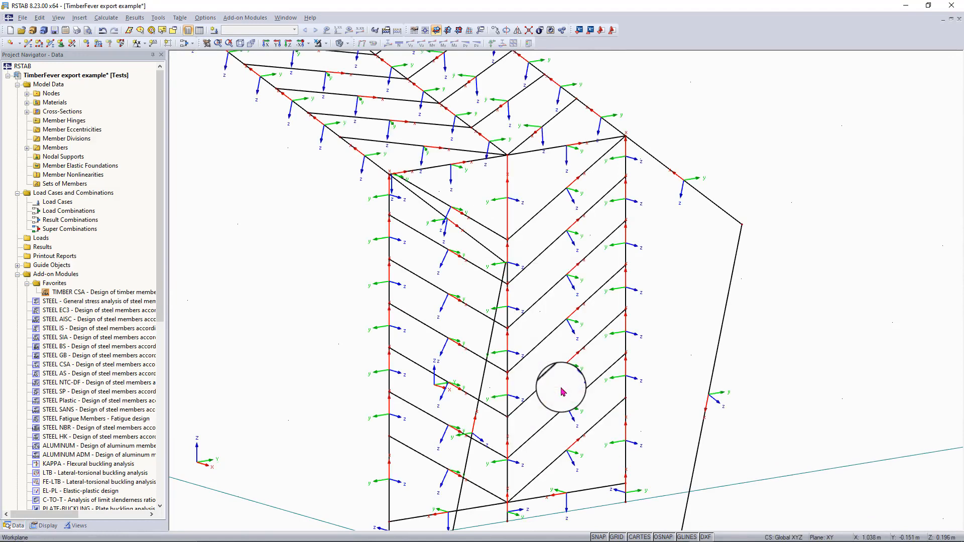
right_click(507, 196)
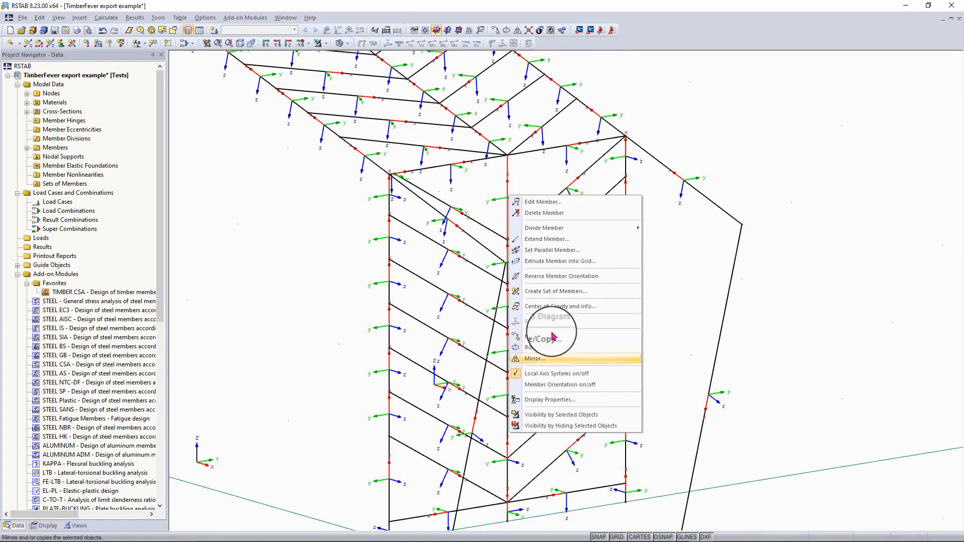
click(550, 374)
Switch to Rhino to examine the leg and diagonal junctions in the centerline model, and return to RSTAB
click(661, 534)
middle_click(413, 242)
right_drag(413, 241, 430, 280)
scroll(416, 286, up, 5)
key(Escape)
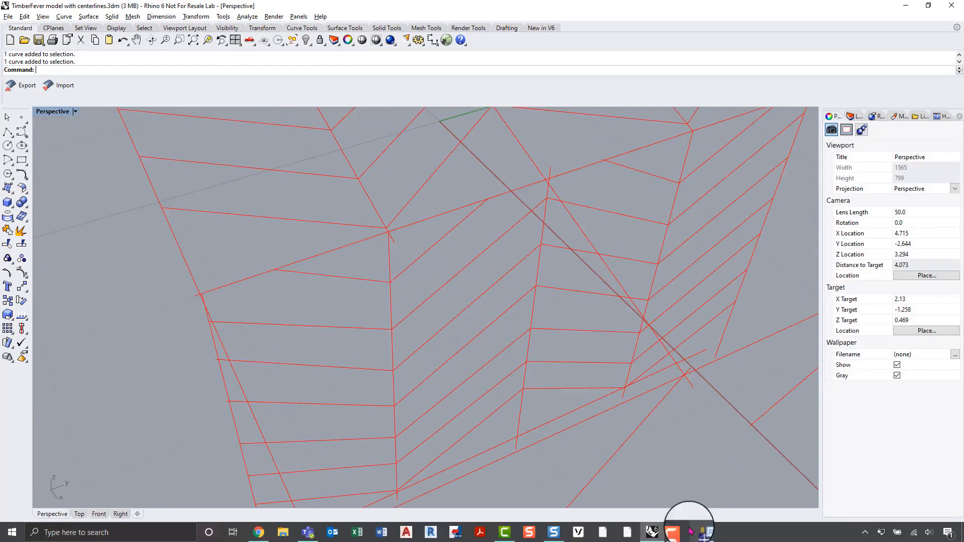
click(693, 532)
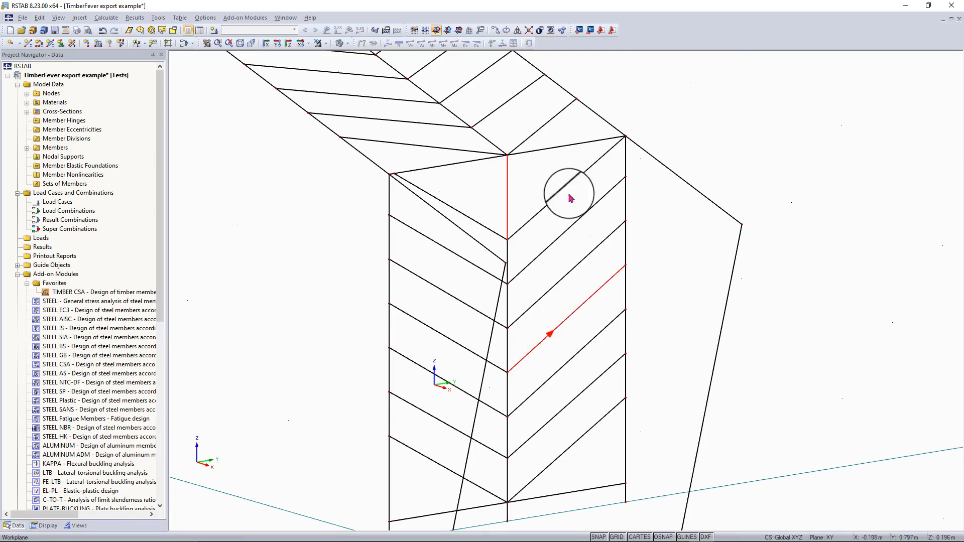
Copy the entire frame once by 1.174 m in Y, taking the displacement between the bottom nodes of its two outer front legs
ctrl+middle_drag(564, 198, 428, 276)
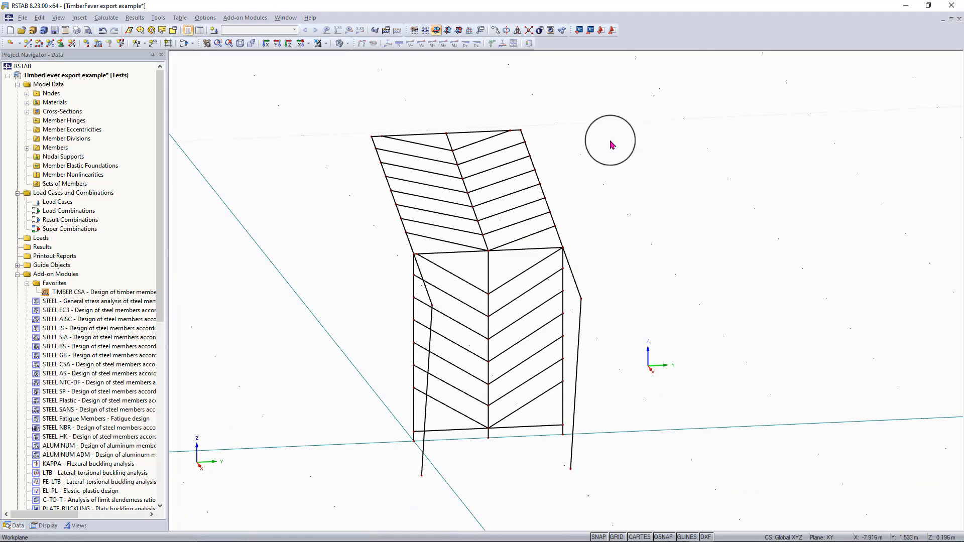
drag(612, 145, 332, 488)
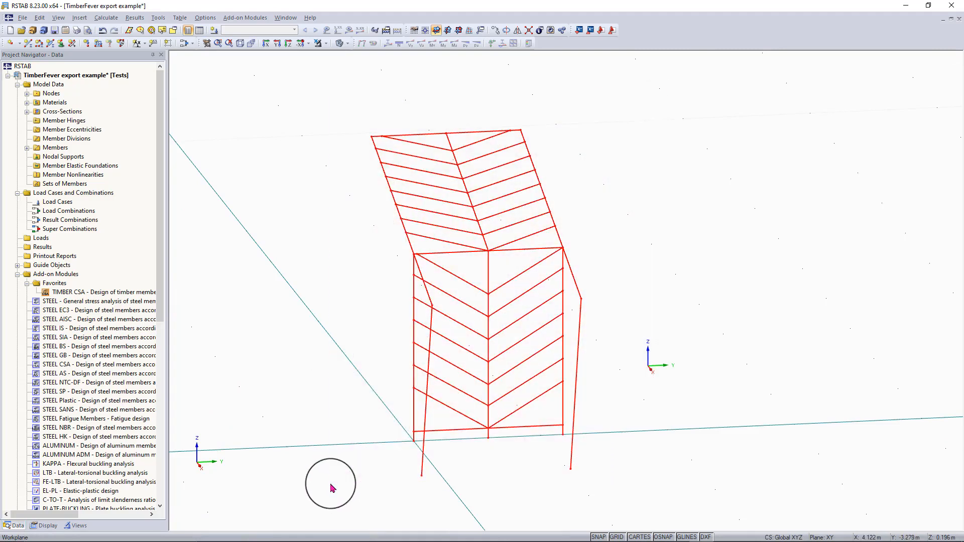
click(497, 32)
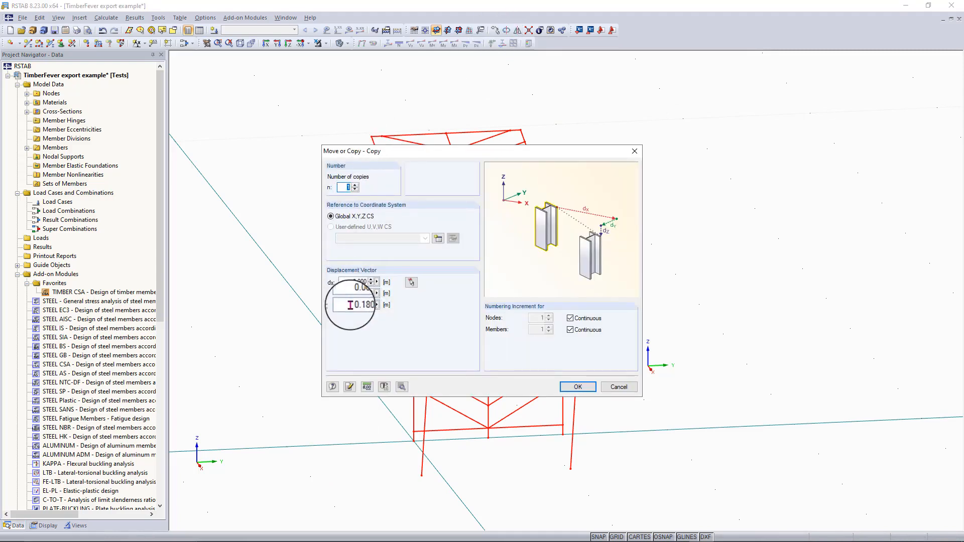
drag(351, 305, 398, 307)
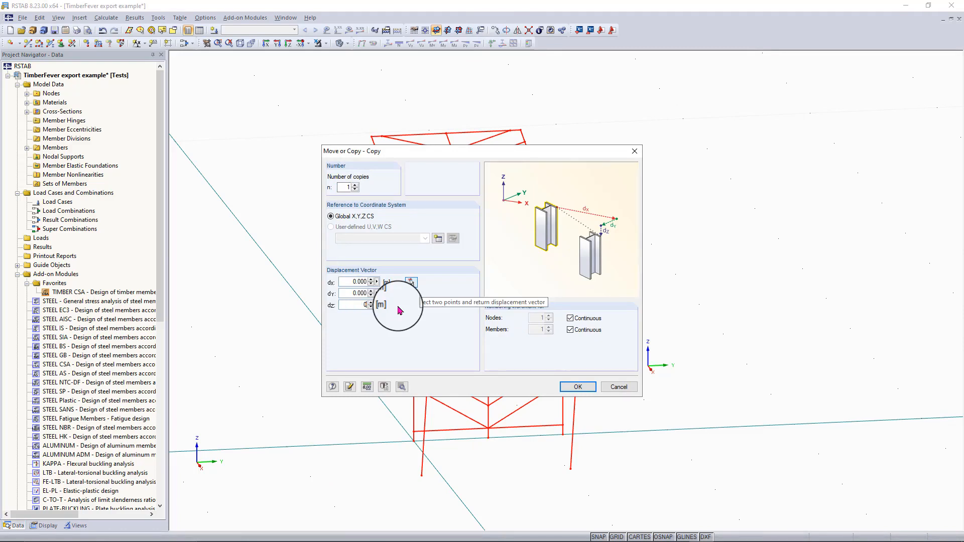
click(411, 282)
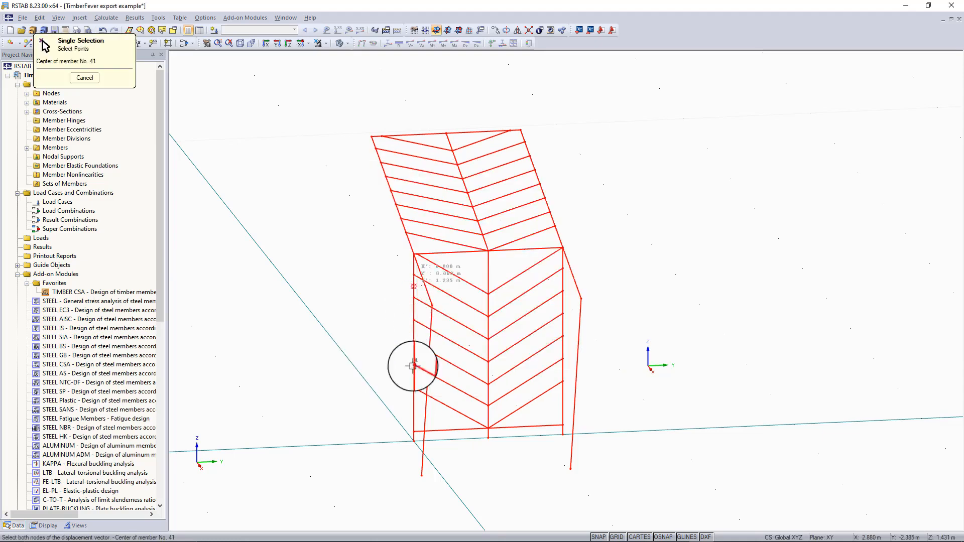
click(413, 431)
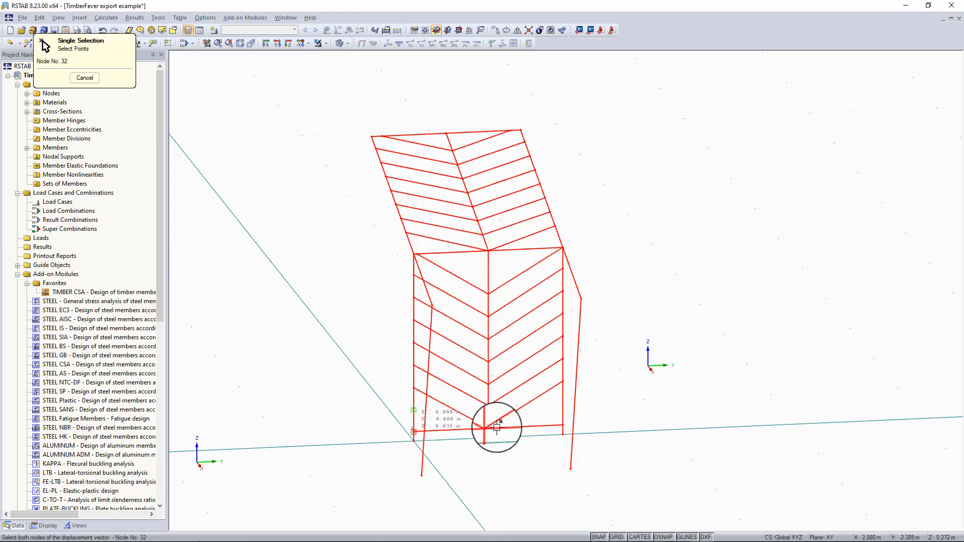
click(562, 424)
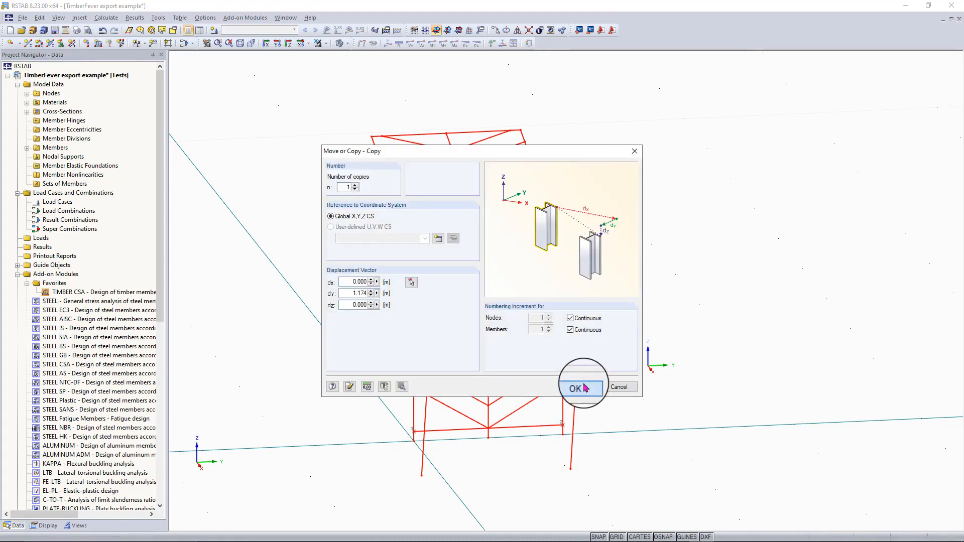
click(585, 388)
click(617, 441)
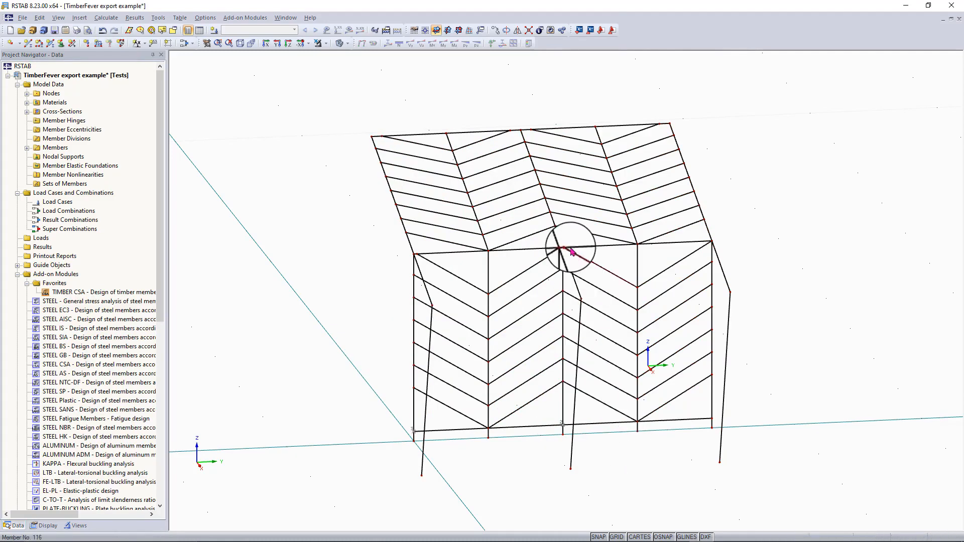
Move the free end of the copied bay's top leg diagonal onto the shared knee node between the two bays
scroll(572, 250, up, 2)
scroll(571, 250, up, 2)
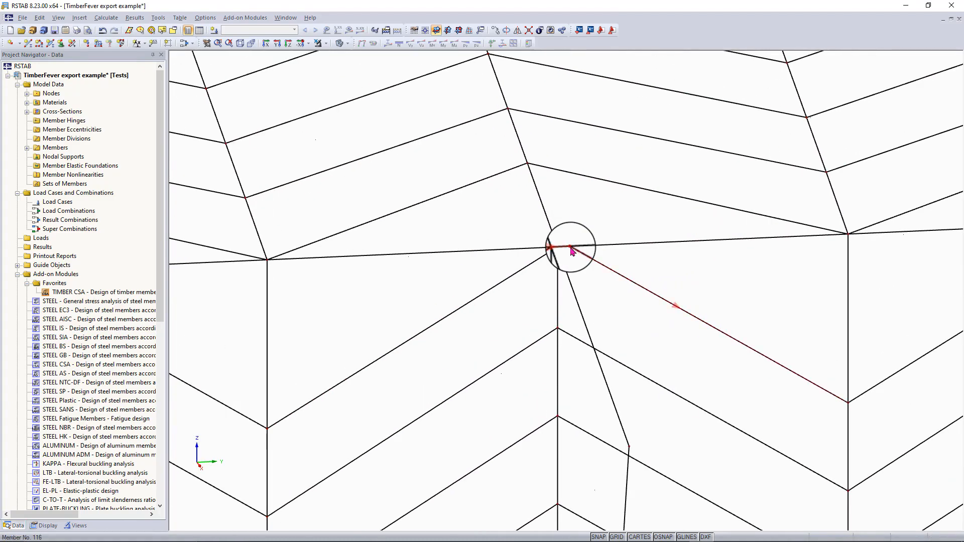
drag(572, 249, 558, 253)
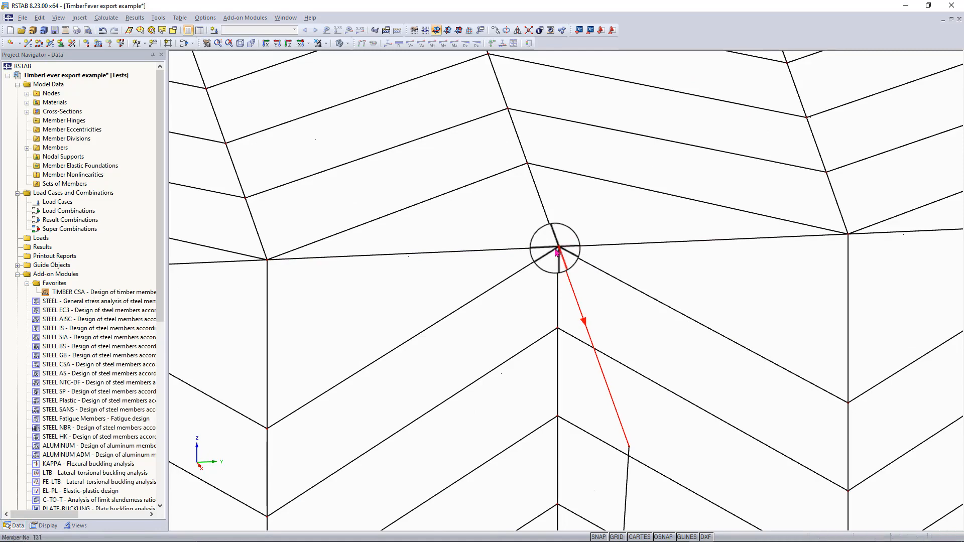
scroll(556, 334, up, 5)
scroll(556, 335, down, 5)
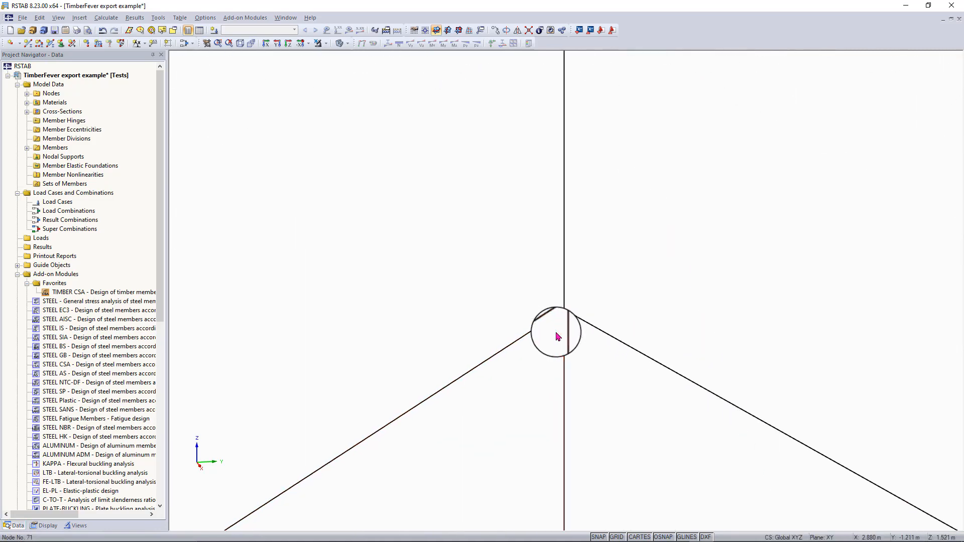
Examine the alignment and connections of the doubled frame in side view, reverse X view and oblique views
scroll(561, 304, down, 8)
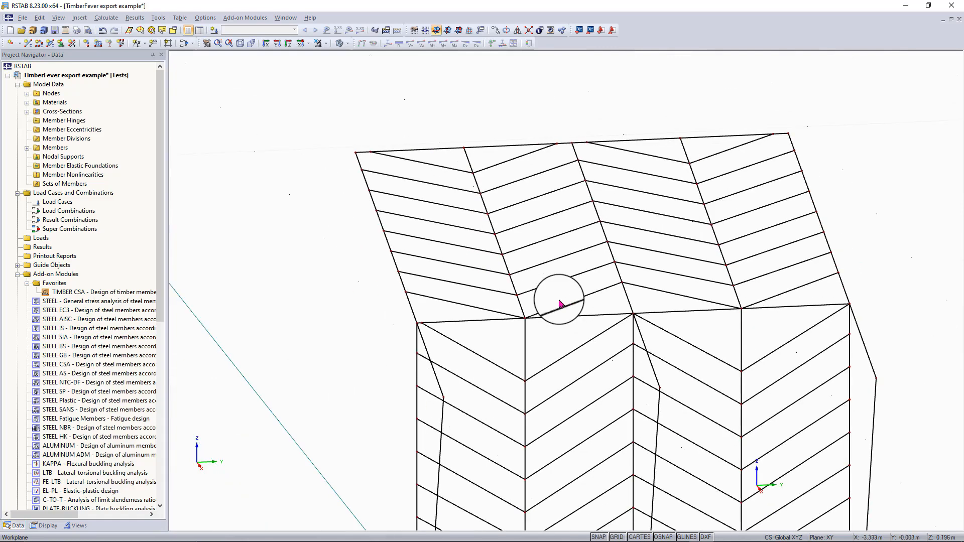
middle_drag(556, 301, 734, 287)
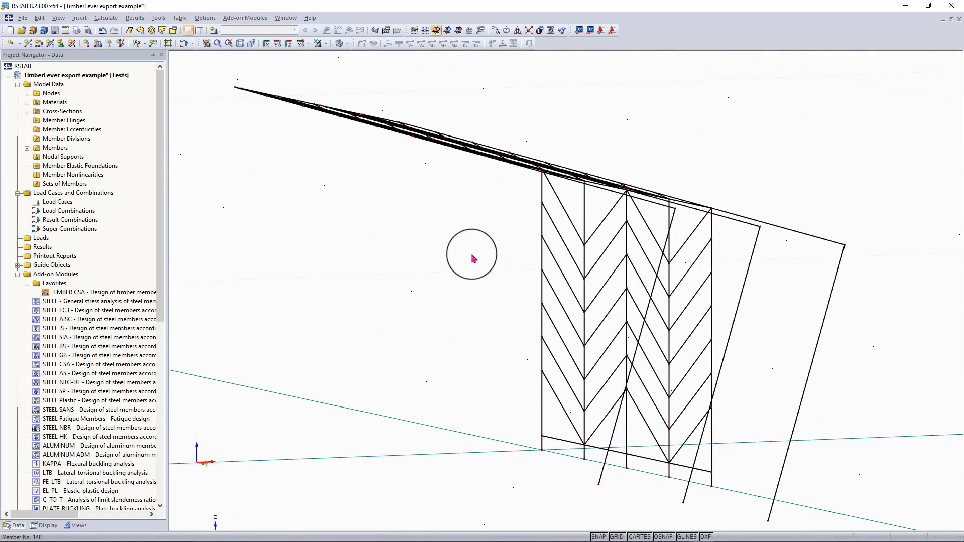
click(277, 45)
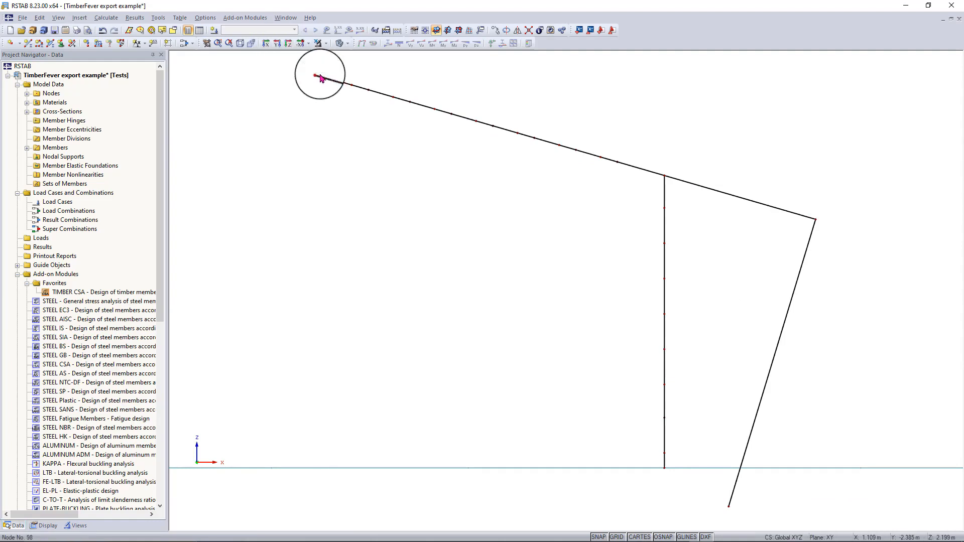
scroll(319, 78, up, 1)
scroll(321, 78, down, 2)
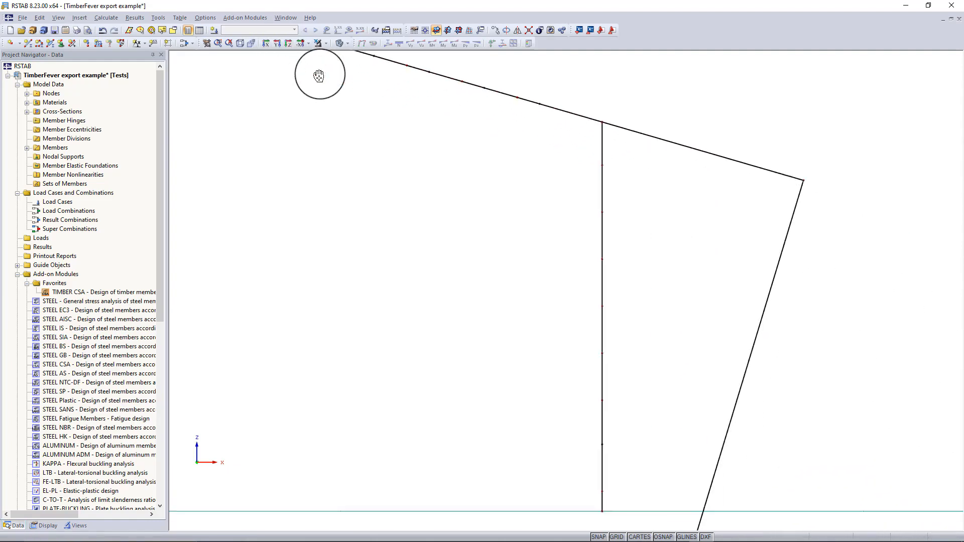
scroll(321, 75, down, 1)
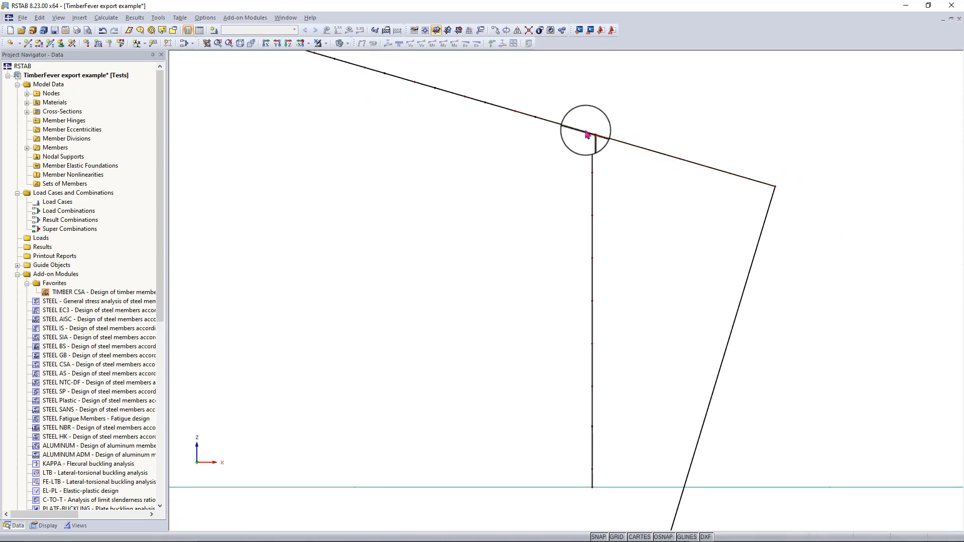
scroll(570, 181, down, 2)
ctrl+middle_drag(565, 219, 466, 257)
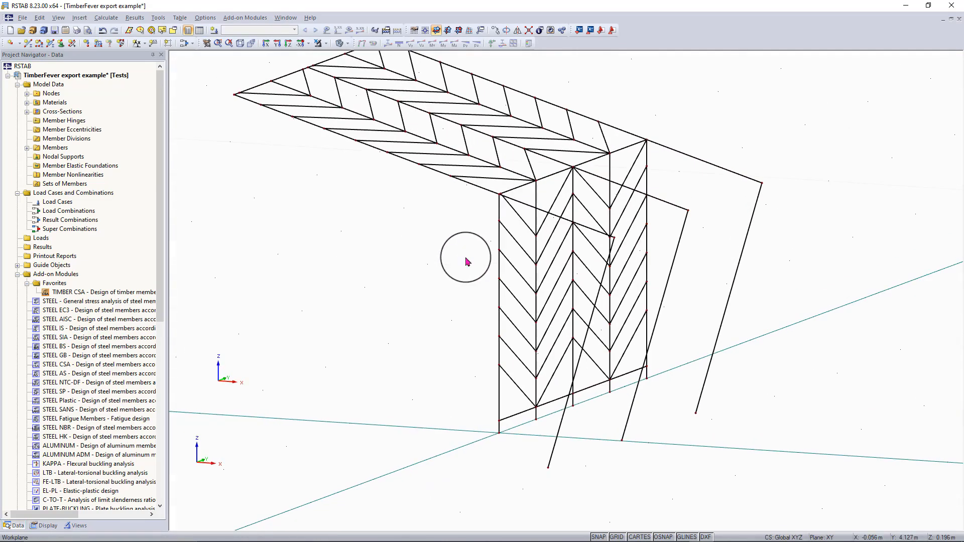
click(300, 45)
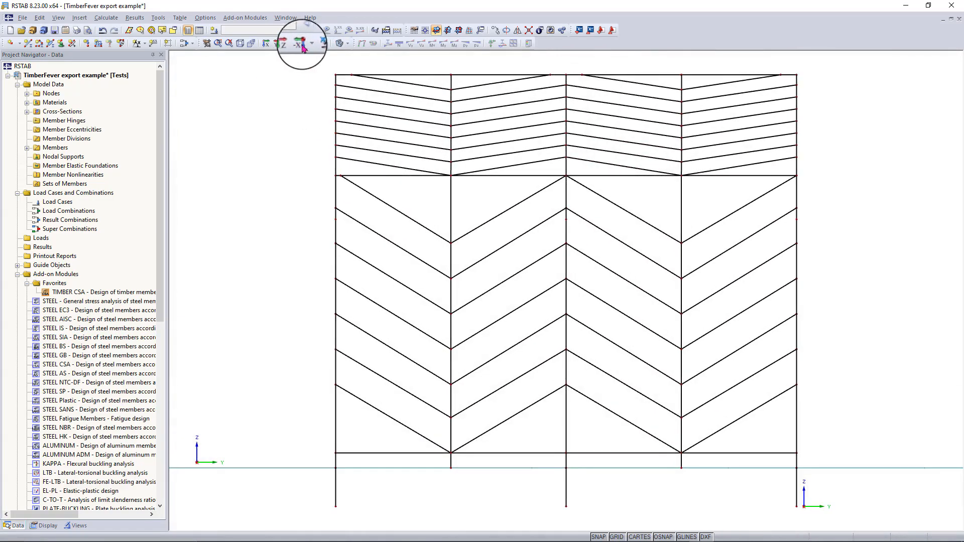
ctrl+middle_drag(646, 194, 697, 190)
right_drag(697, 189, 765, 232)
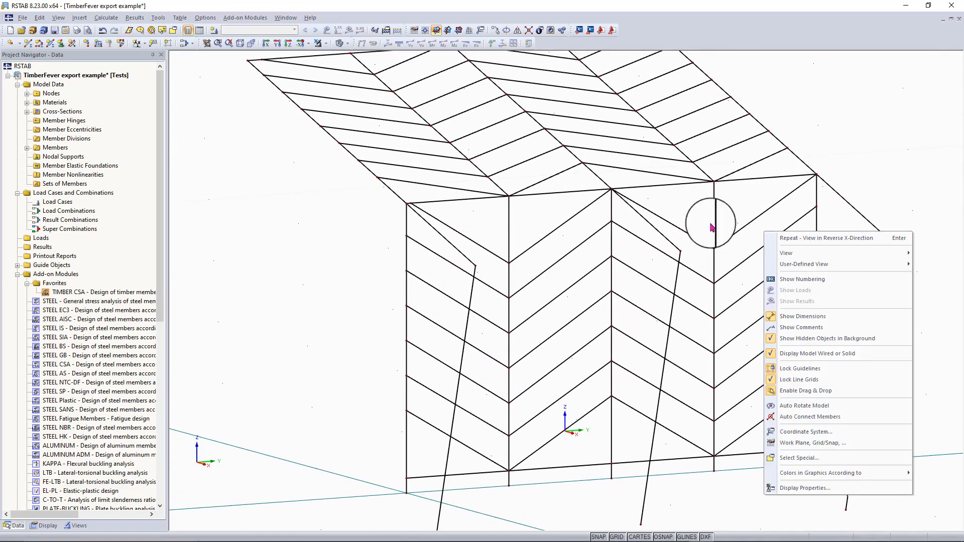
click(293, 161)
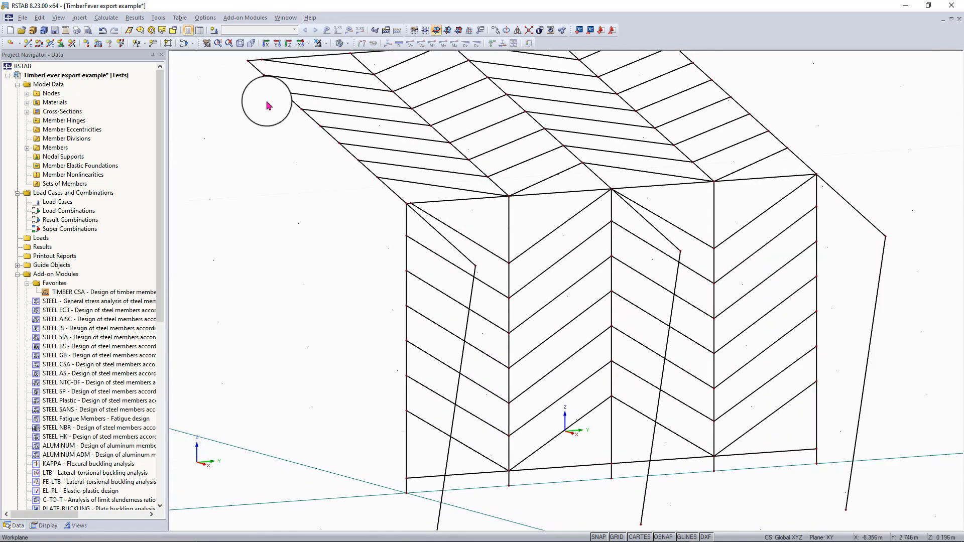
Shift the upper end node of the first bay's outer top leg diagonal slightly inward along the knee beam, away from the outer knee
click(240, 44)
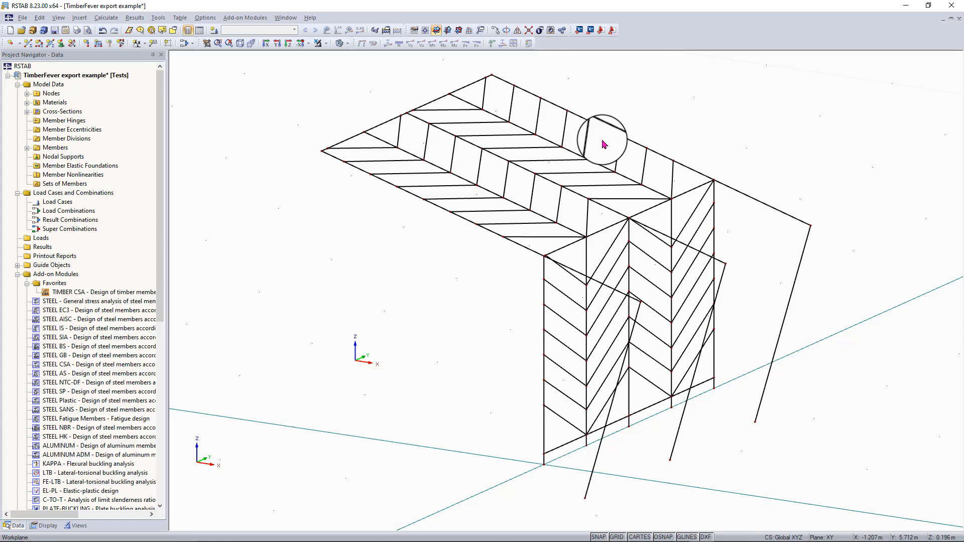
scroll(383, 344, up, 5)
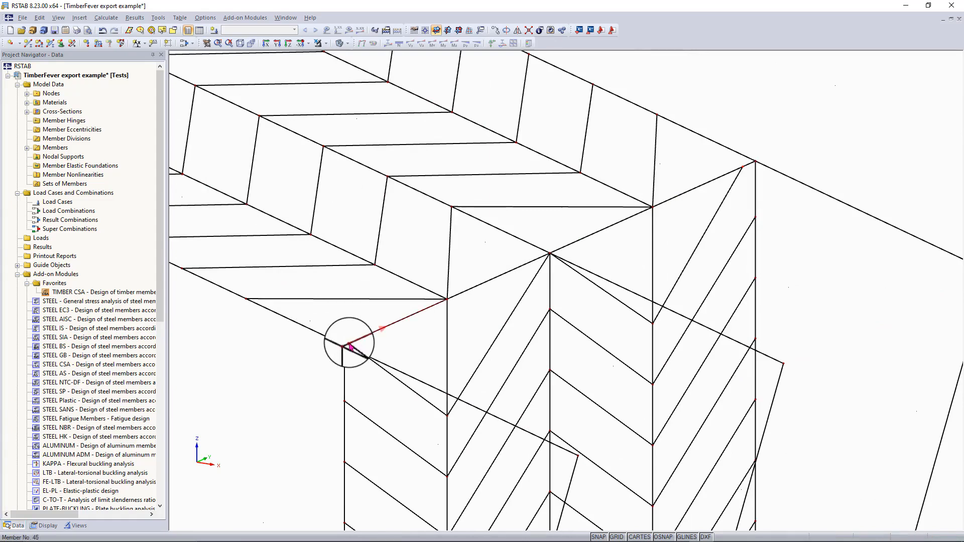
scroll(350, 346, up, 4)
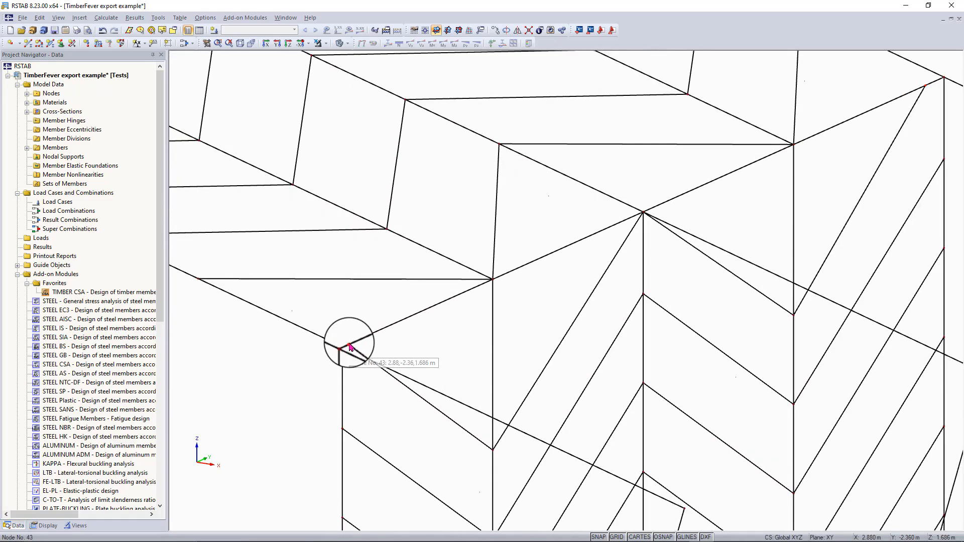
drag(354, 341, 366, 338)
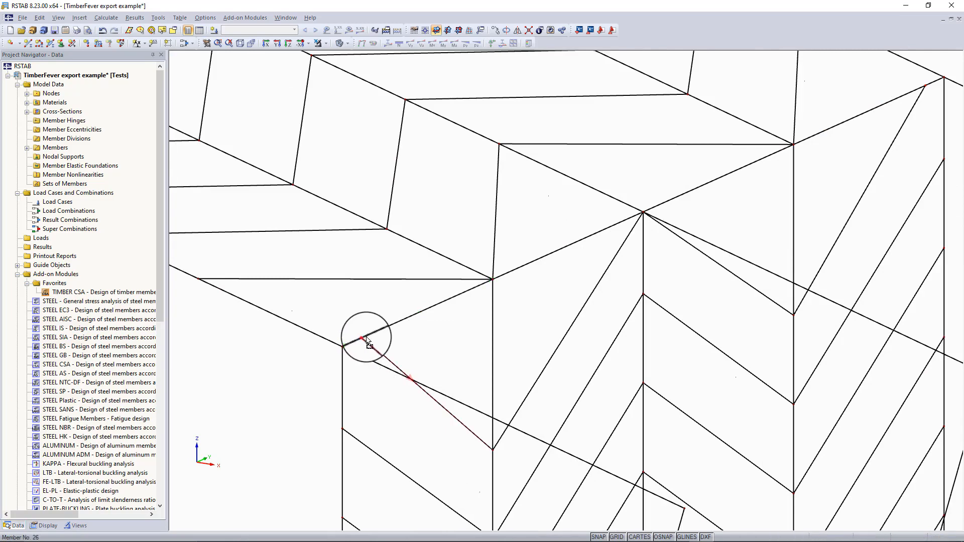
scroll(366, 341, down, 4)
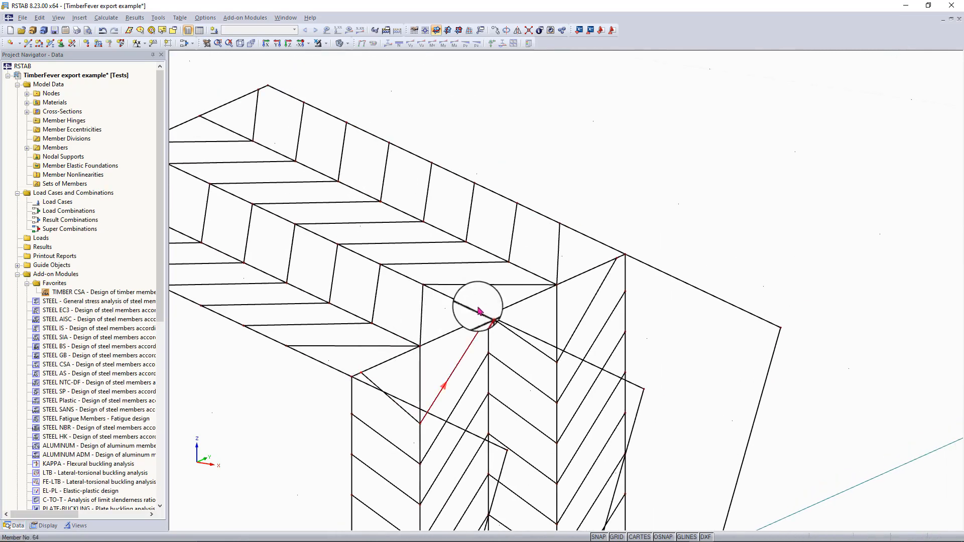
Shift the upper end nodes of the two leg diagonals at the shared knee slightly apart along the knee beam, one into each bay
scroll(510, 301, up, 4)
drag(511, 301, 480, 310)
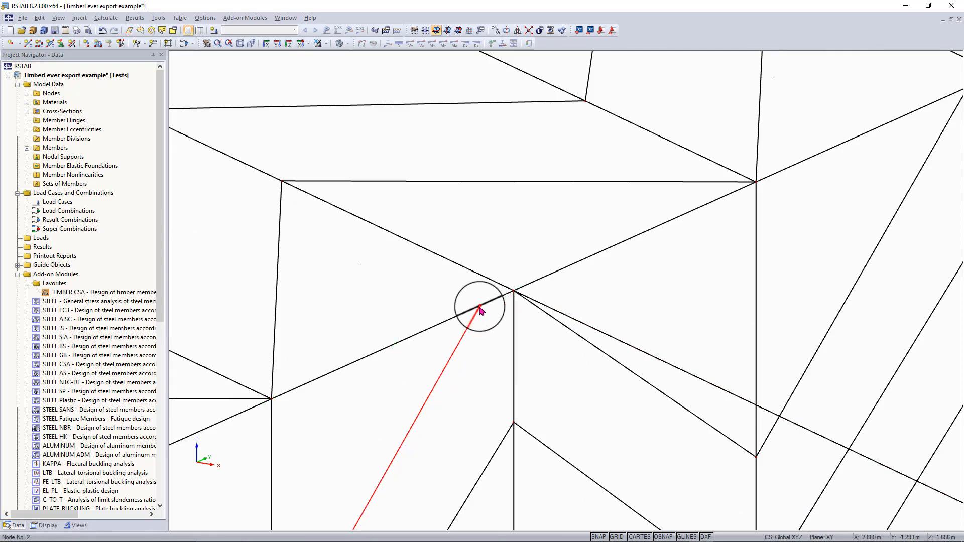
scroll(480, 310, up, 3)
scroll(482, 311, down, 5)
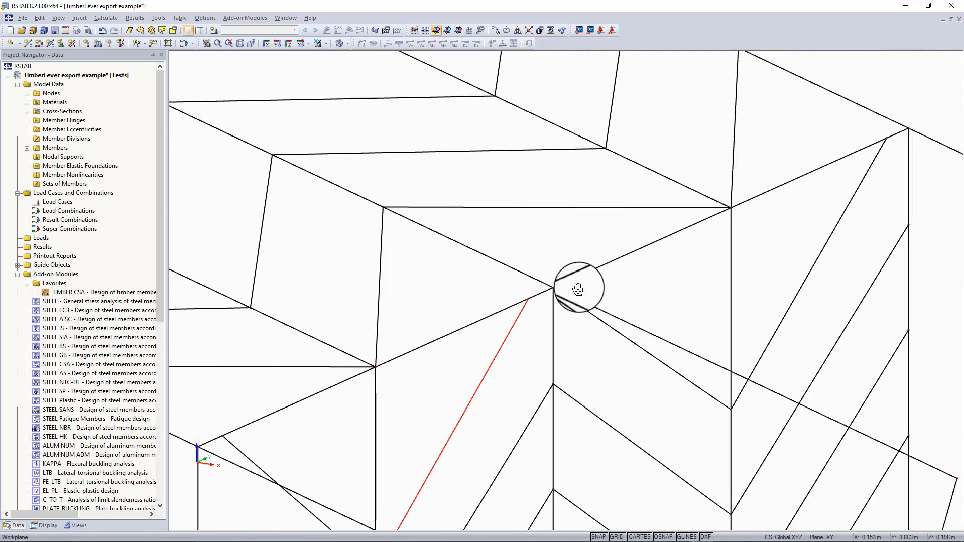
scroll(578, 289, up, 2)
drag(492, 350, 382, 395)
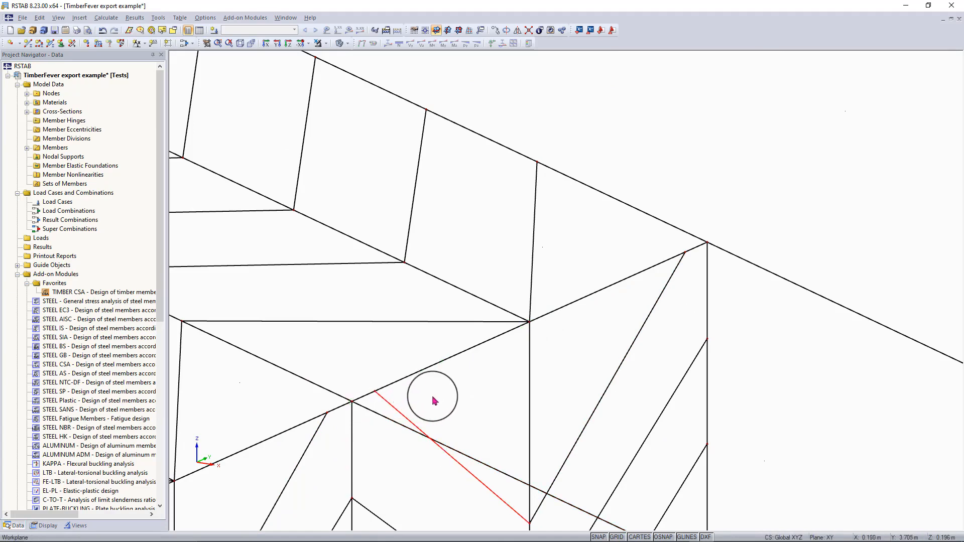
Connect the members of the entire doubled frame at their touching nodes, then check the joints around the shared knee
ctrl+middle_drag(428, 394, 286, 348)
ctrl+middle_drag(476, 347, 658, 325)
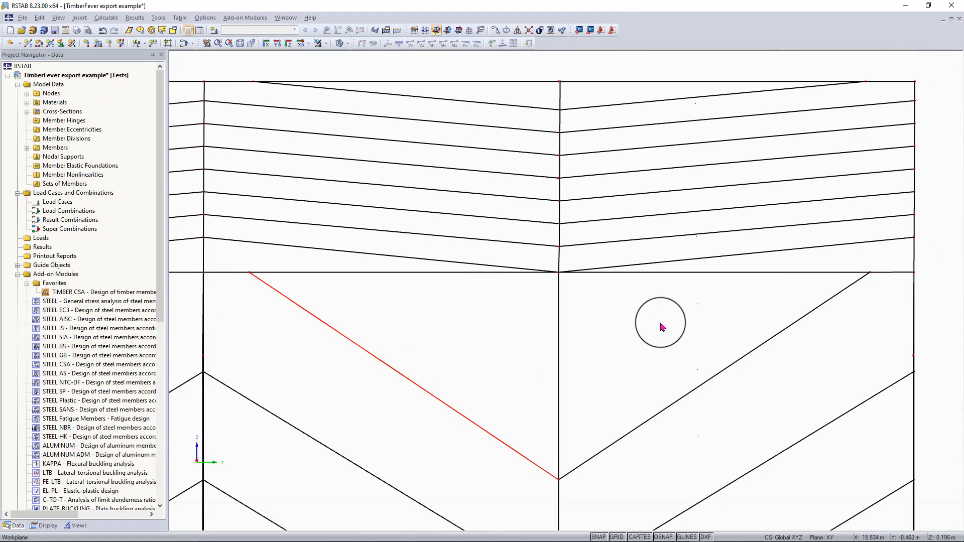
scroll(658, 323, down, 8)
middle_drag(420, 327, 560, 332)
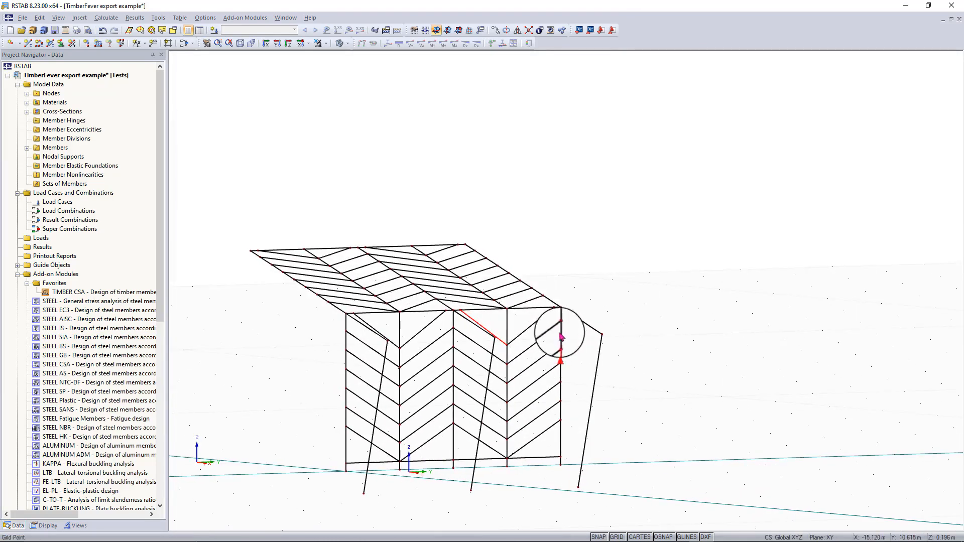
click(530, 31)
drag(675, 147, 236, 515)
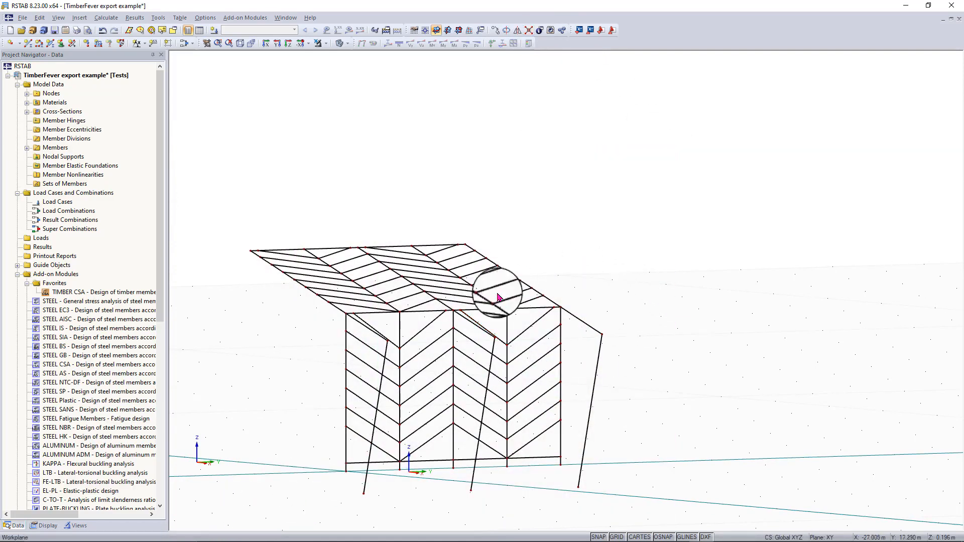
scroll(494, 318, up, 10)
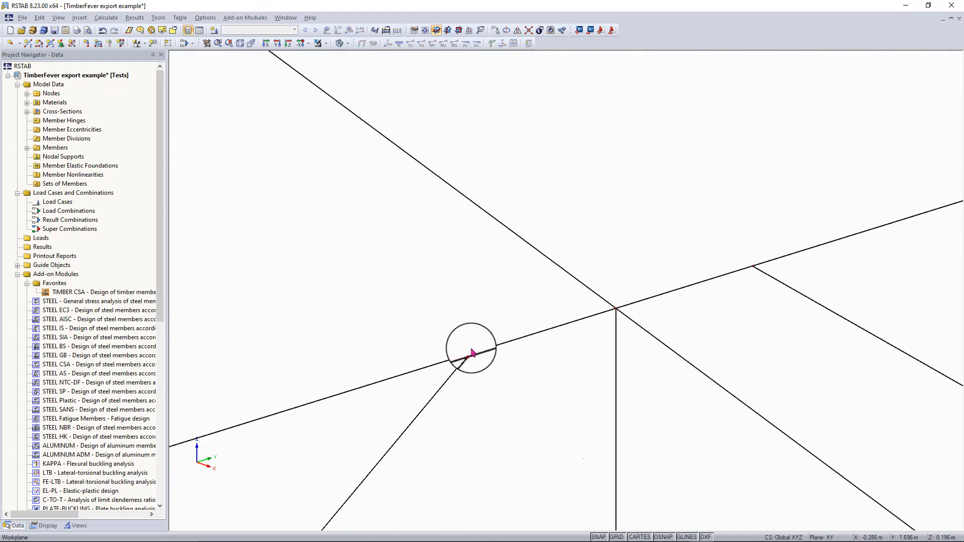
scroll(470, 352, down, 10)
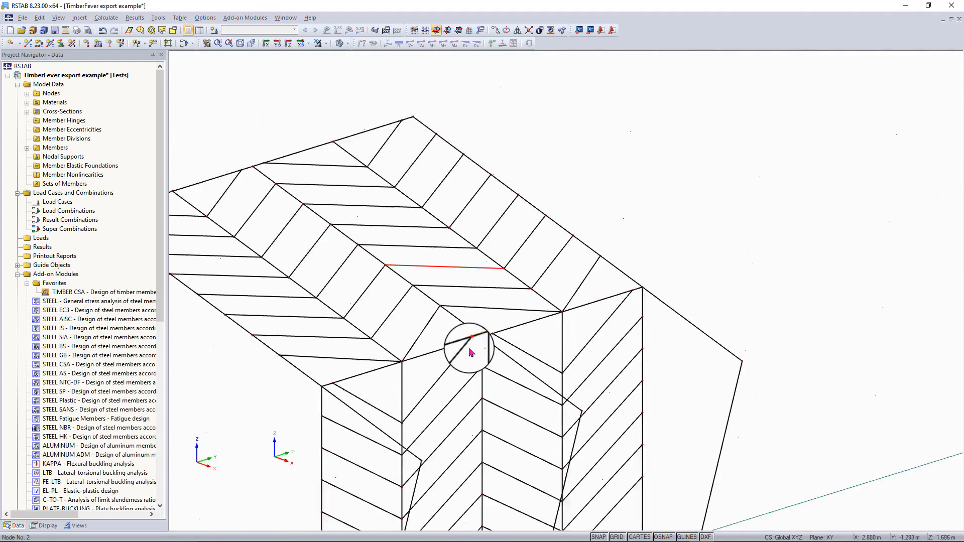
middle_drag(470, 353, 483, 256)
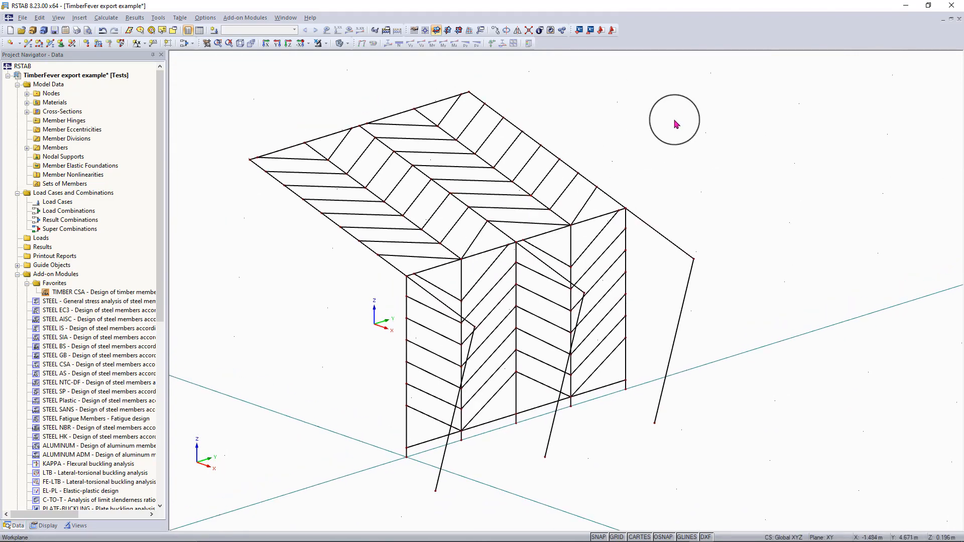
Select the three front legs together with the sloping members that join them to the knees
scroll(678, 118, down, 1)
ctrl+middle_drag(672, 131, 393, 122)
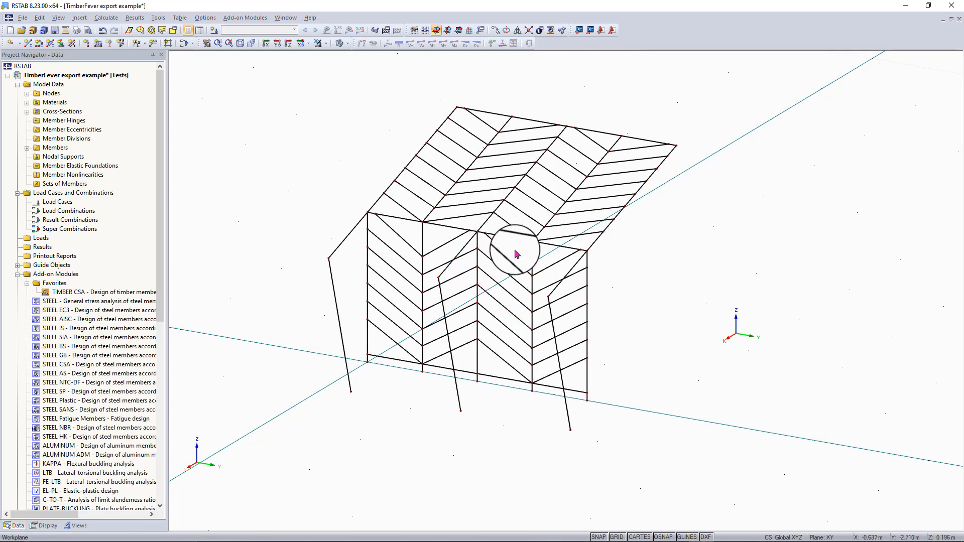
drag(515, 250, 494, 359)
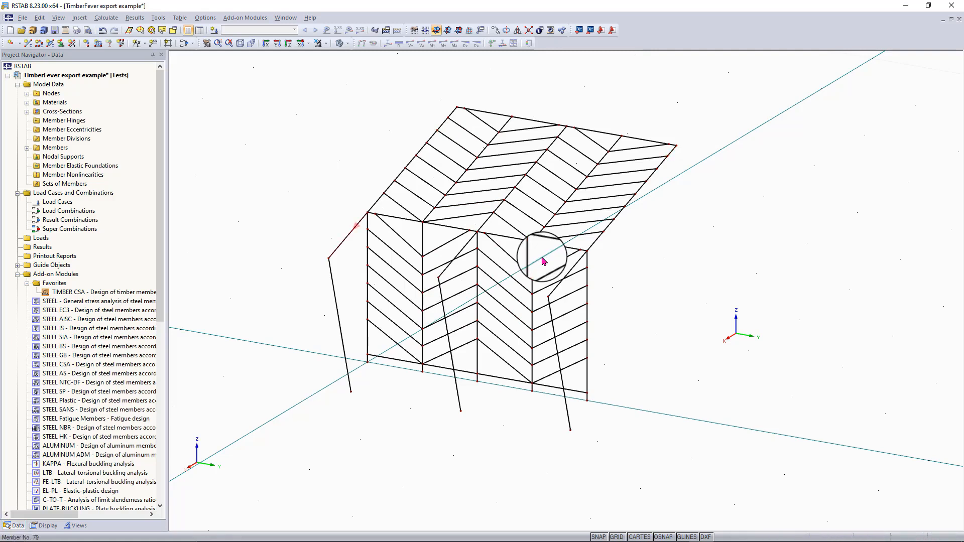
drag(350, 206, 327, 457)
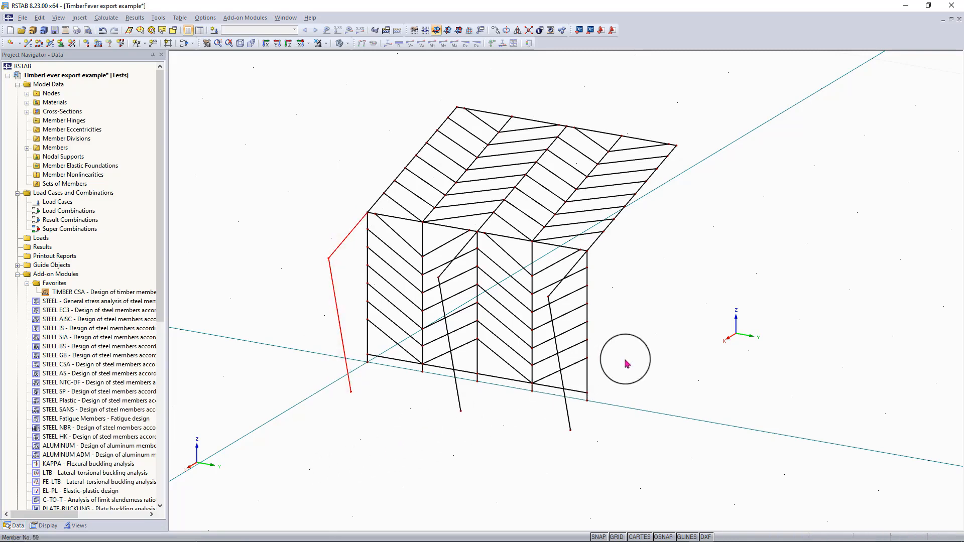
ctrl+middle_drag(577, 406, 408, 280)
right_click(416, 208)
drag(415, 187, 321, 457)
ctrl+middle_drag(443, 398, 700, 441)
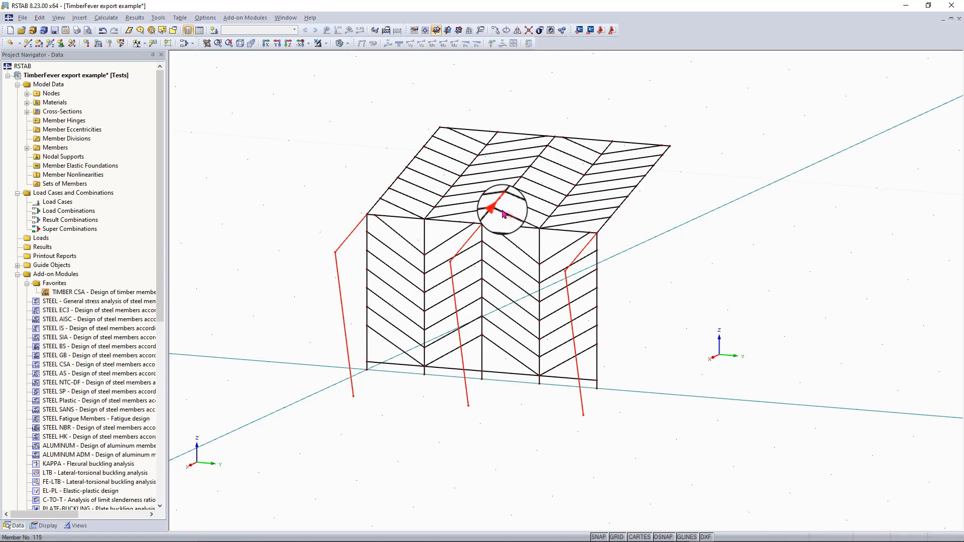
Add the five sloping roof beams and the two intermediate wall posts to the member selection
ctrl+middle_drag(502, 211, 505, 155)
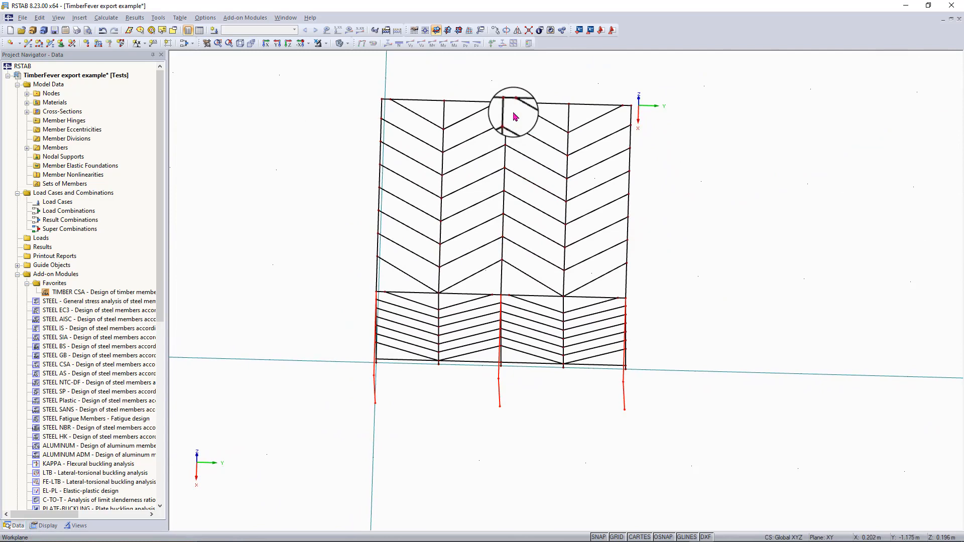
mouse_move(520, 84)
mouse_down()
mouse_move(510, 123)
mouse_move(508, 84)
mouse_up()
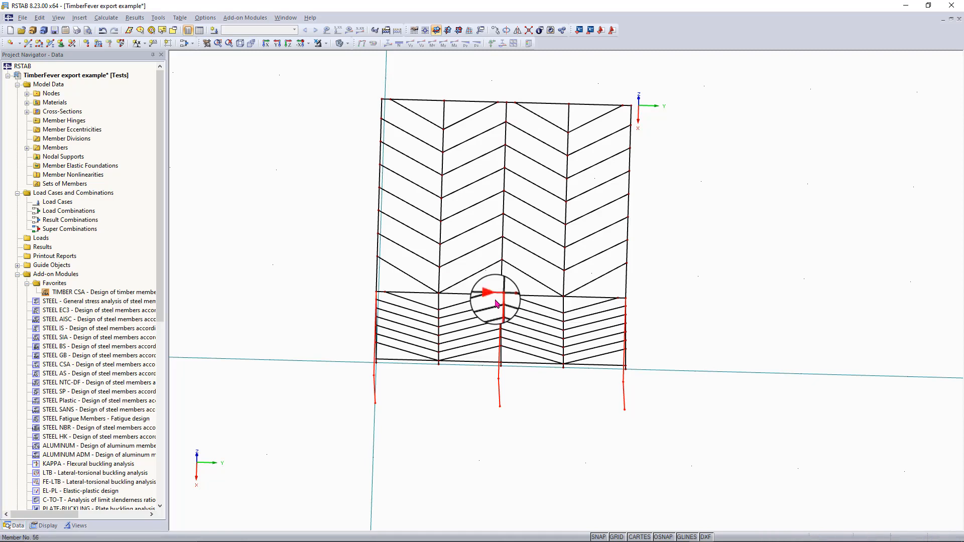
drag(495, 300, 517, 95)
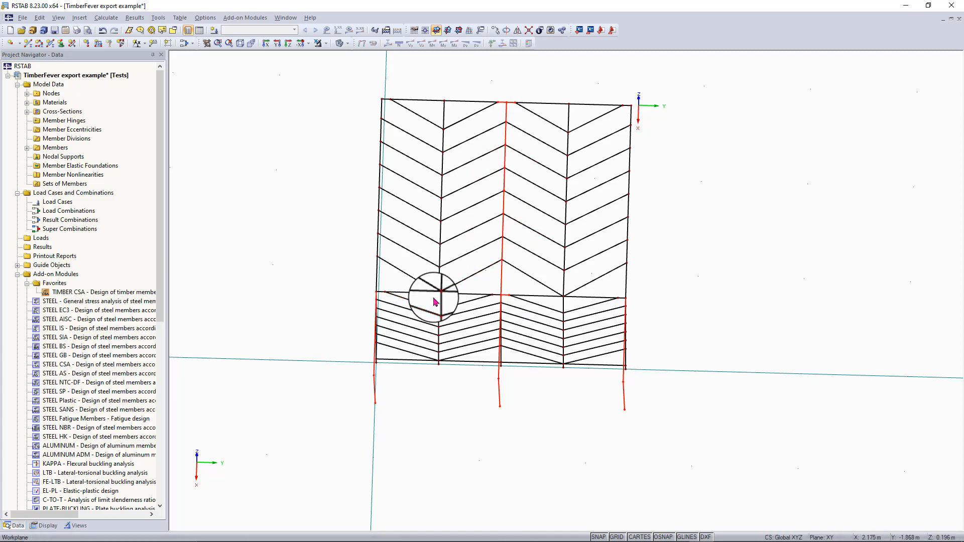
drag(434, 297, 465, 87)
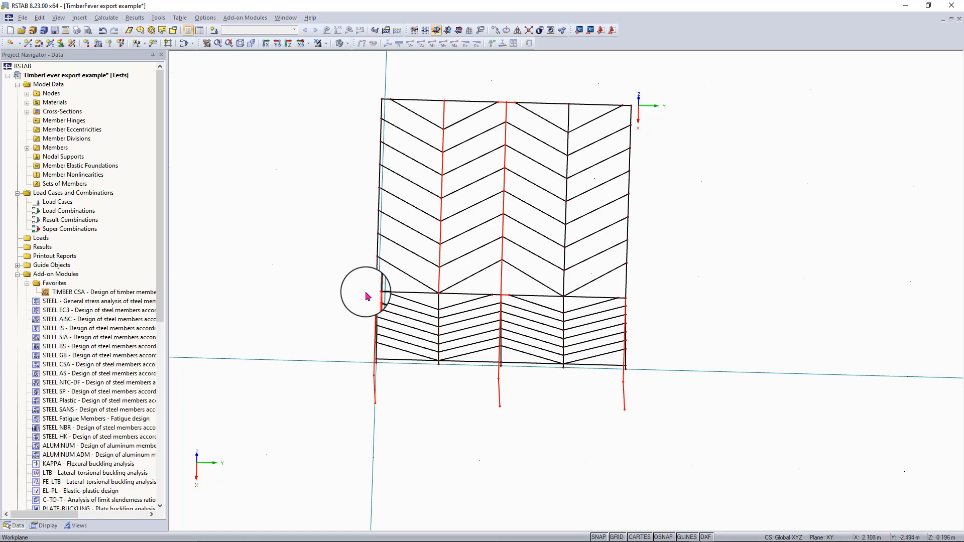
drag(366, 295, 626, 301)
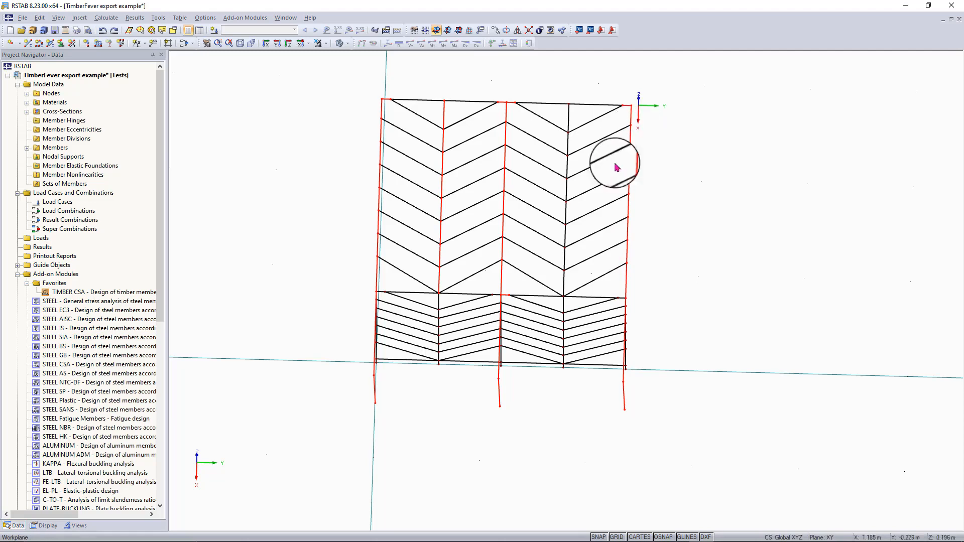
drag(558, 300, 576, 94)
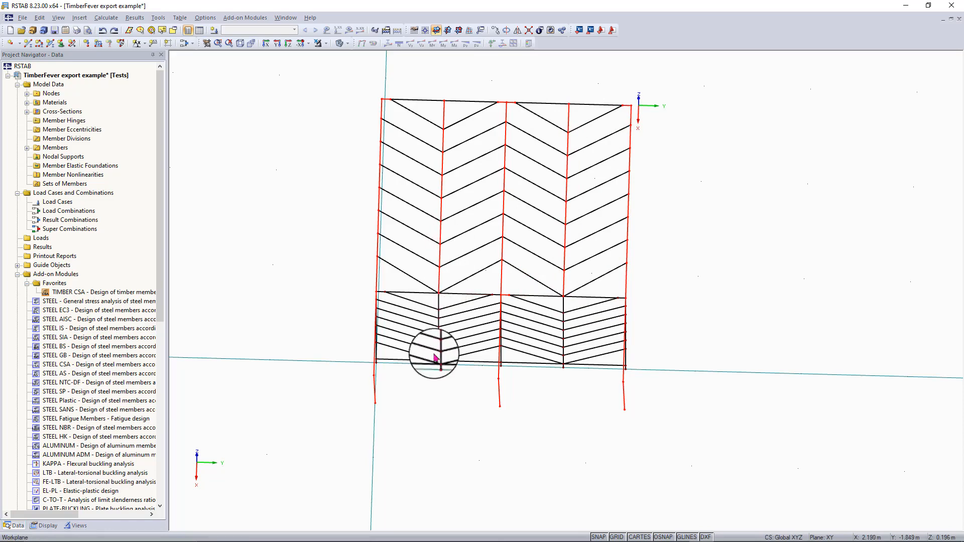
ctrl+middle_drag(435, 389, 435, 306)
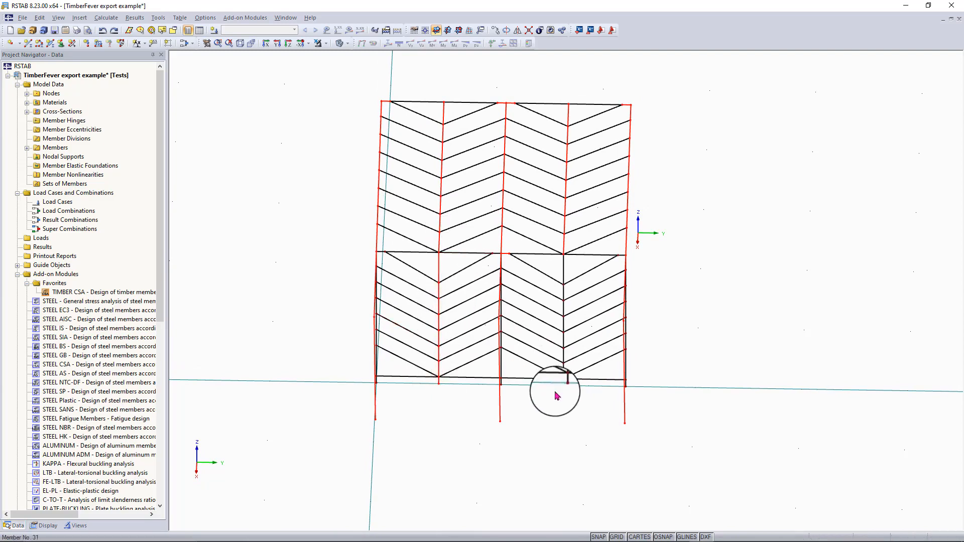
drag(555, 391, 573, 241)
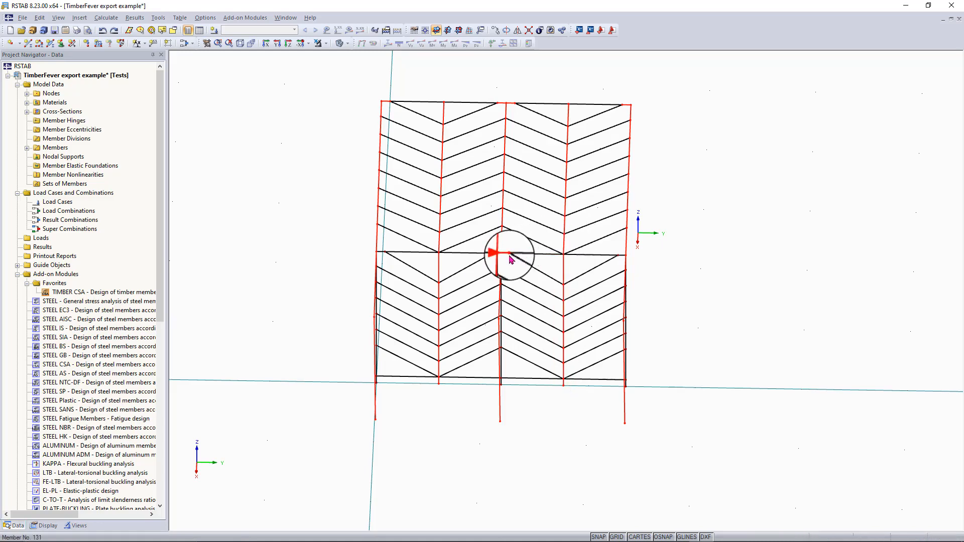
Add the knee beam and the upper roof-edge beam across both bays to the member selection
scroll(511, 260, up, 3)
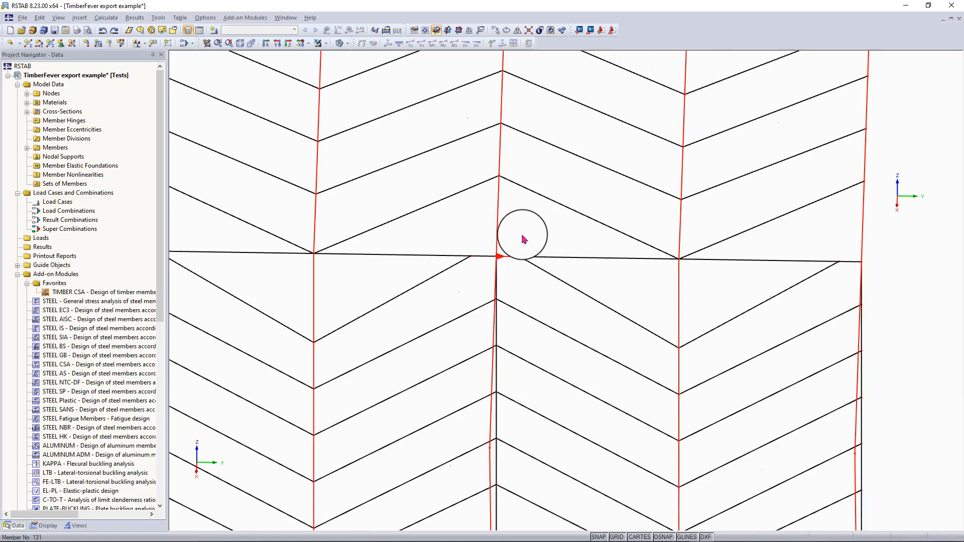
scroll(522, 233, down, 3)
middle_drag(522, 233, 516, 331)
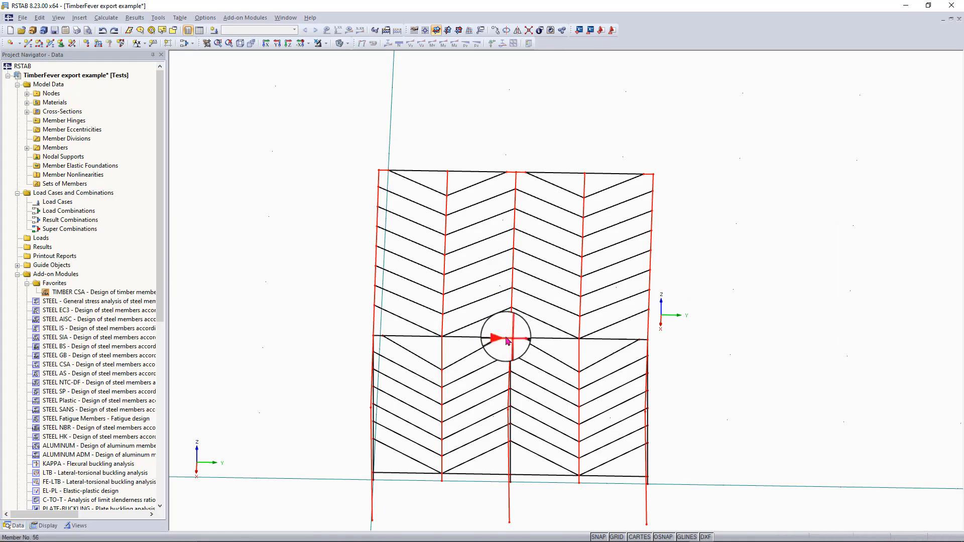
drag(344, 355, 670, 329)
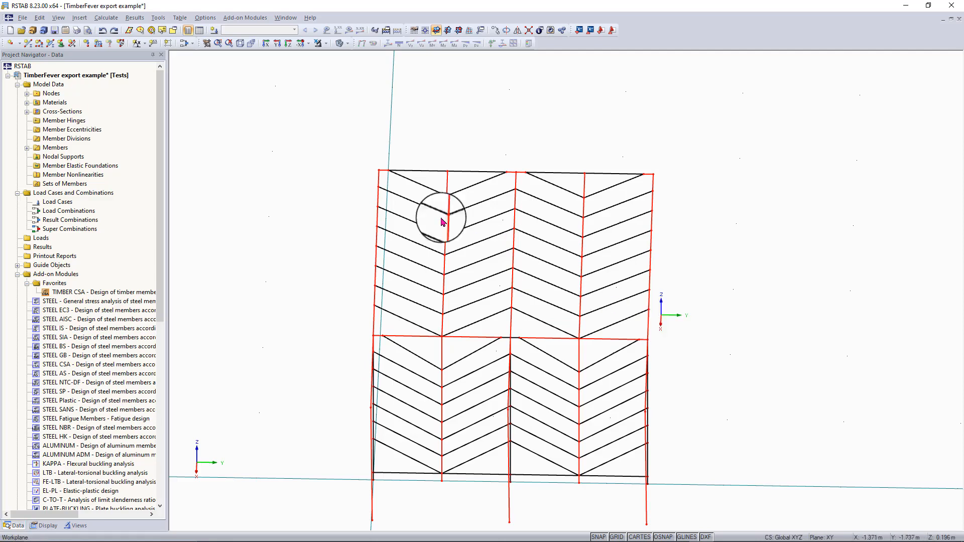
drag(357, 178, 704, 169)
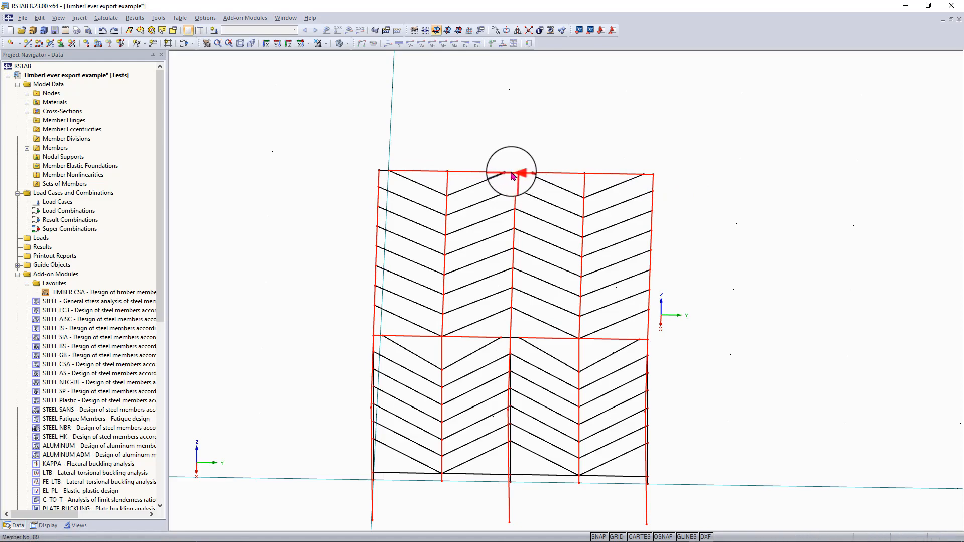
Add the middle wall post, both outer wall posts and the bottom beam to the member selection
ctrl+middle_drag(564, 254, 492, 224)
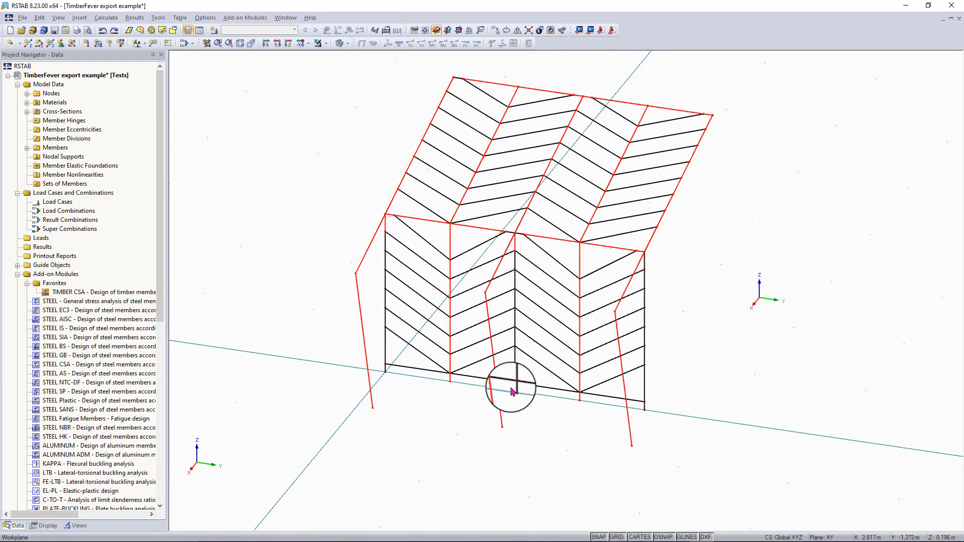
drag(511, 391, 534, 232)
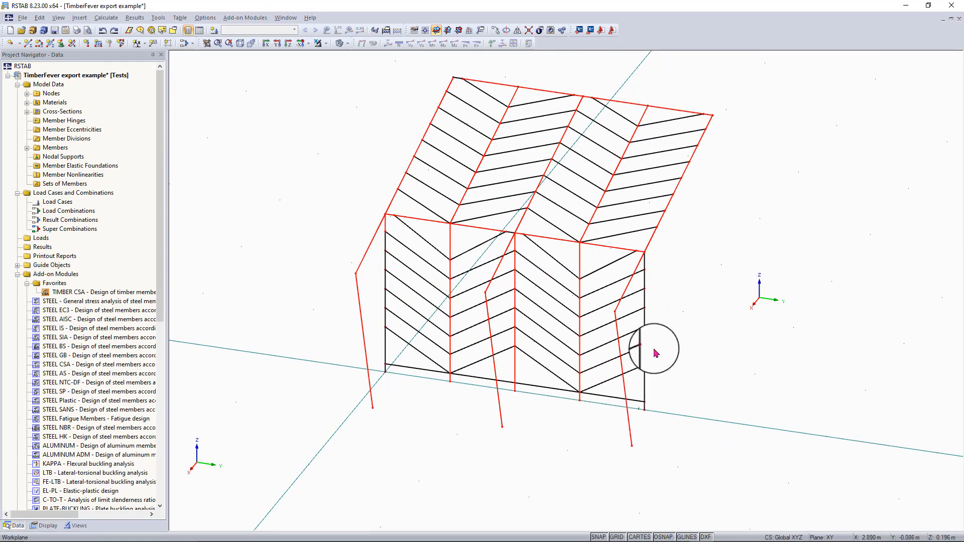
drag(639, 409, 650, 236)
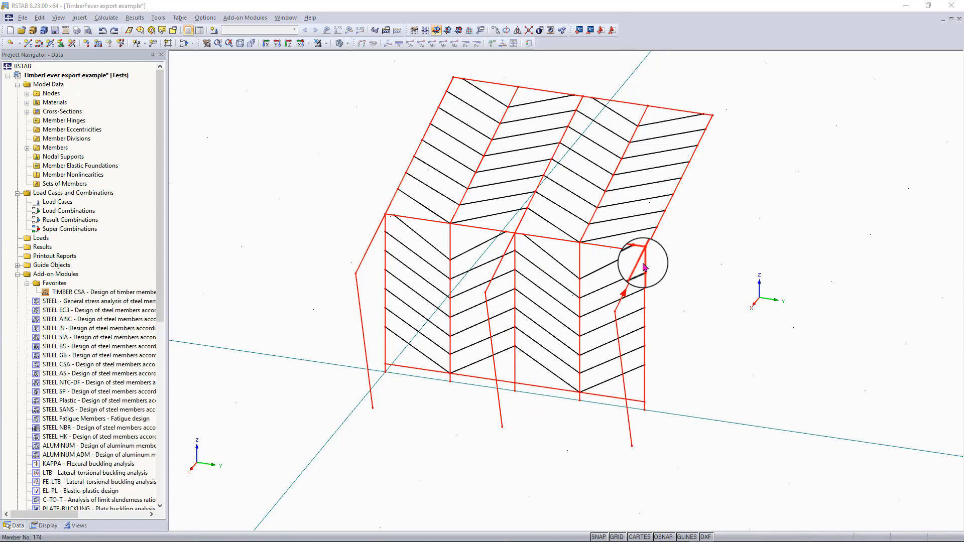
Open all selected members for joint editing and keep their member type as Beam
double_click(644, 267)
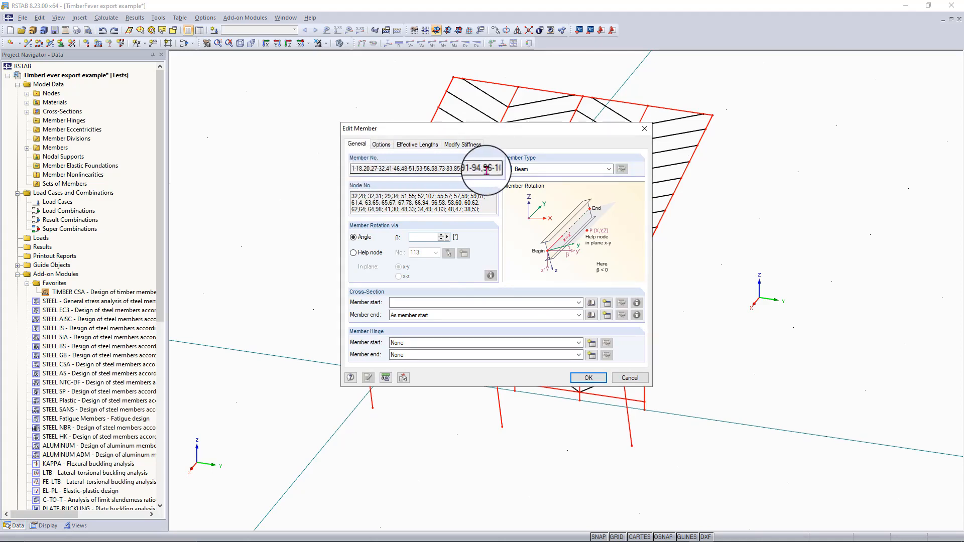
click(553, 172)
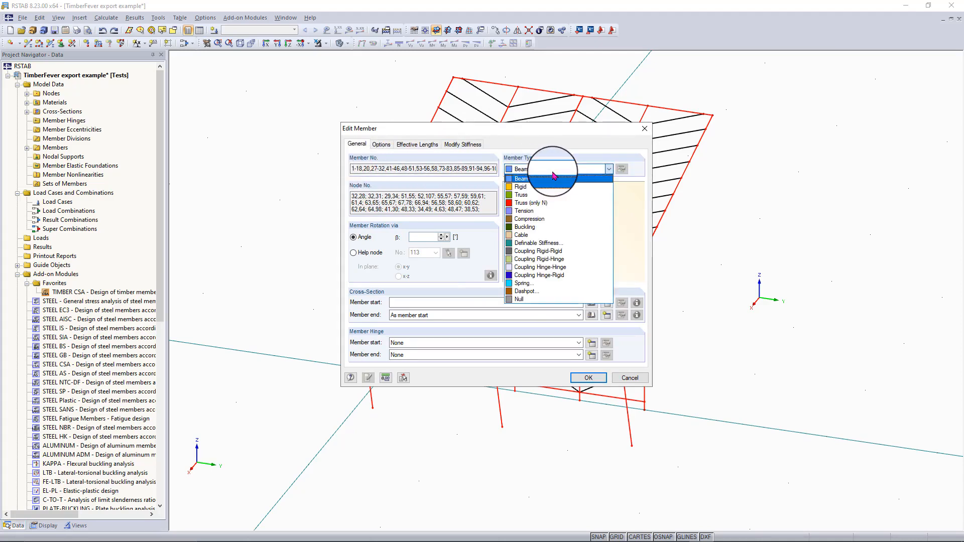
click(555, 175)
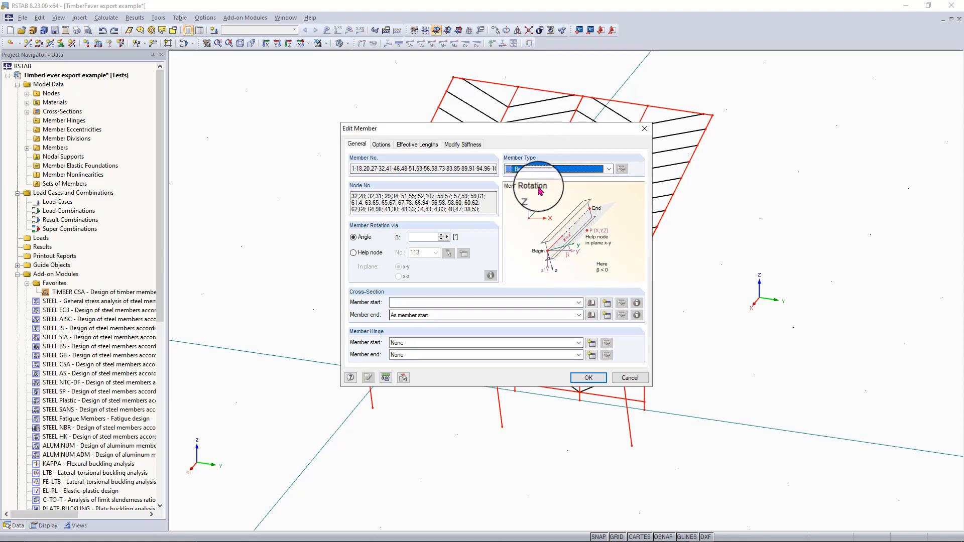
Choose the parametric timber rectangle as the member start cross-section and set b and h to 127 mm each
click(592, 305)
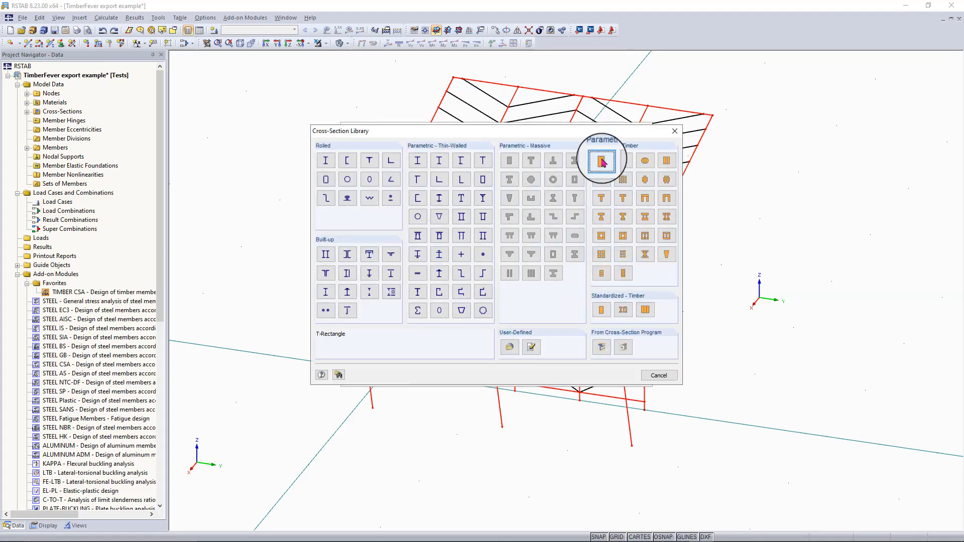
click(602, 161)
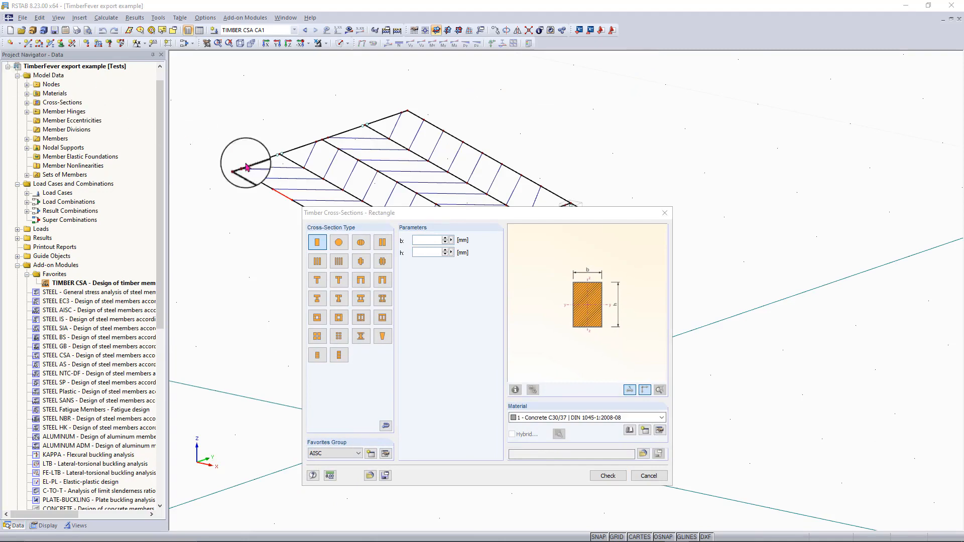
click(427, 240)
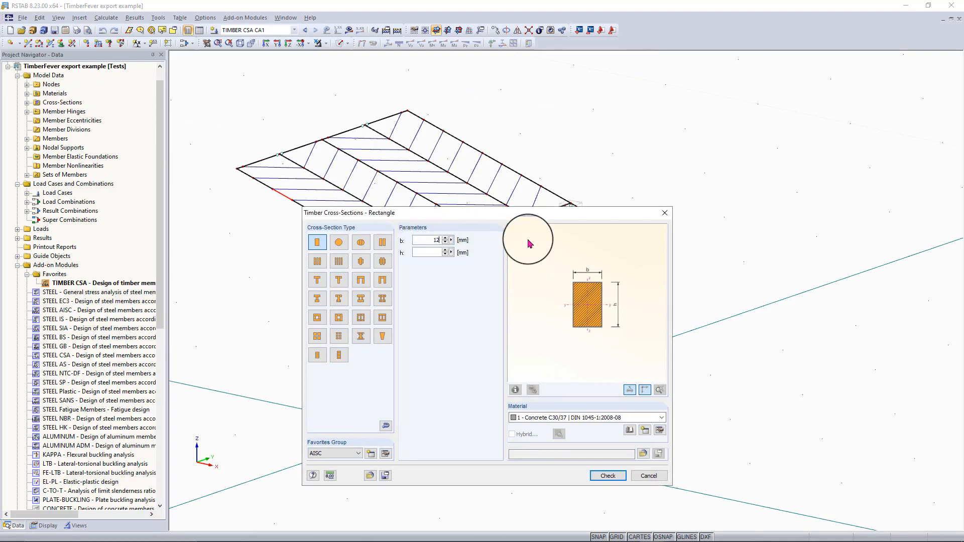
click(432, 252)
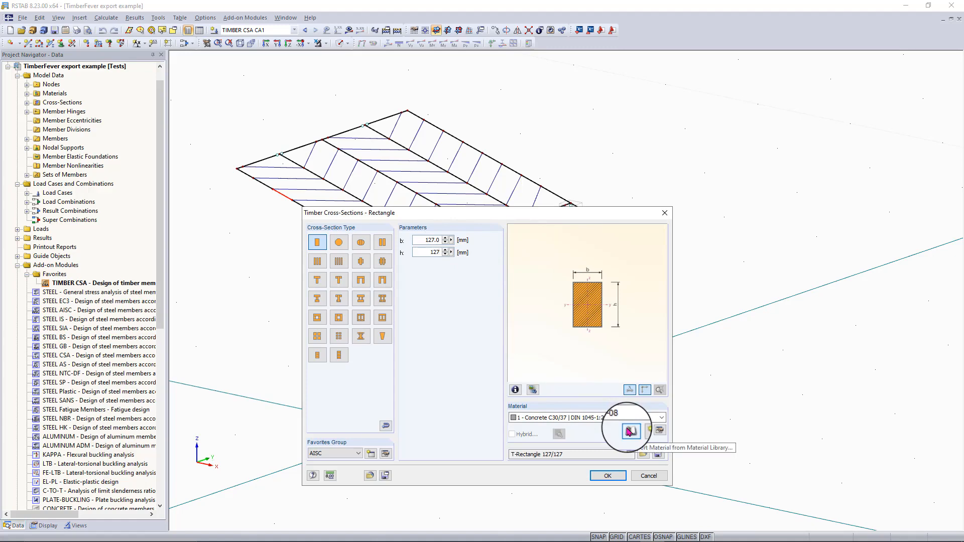
Open the material library for the cross-section and filter it to the Timber category group with material category All
click(629, 432)
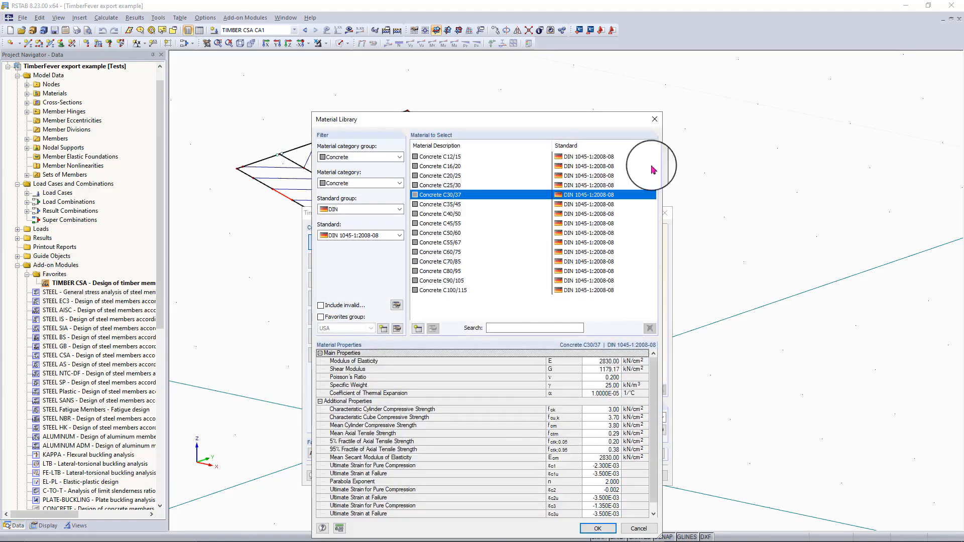
key(Escape)
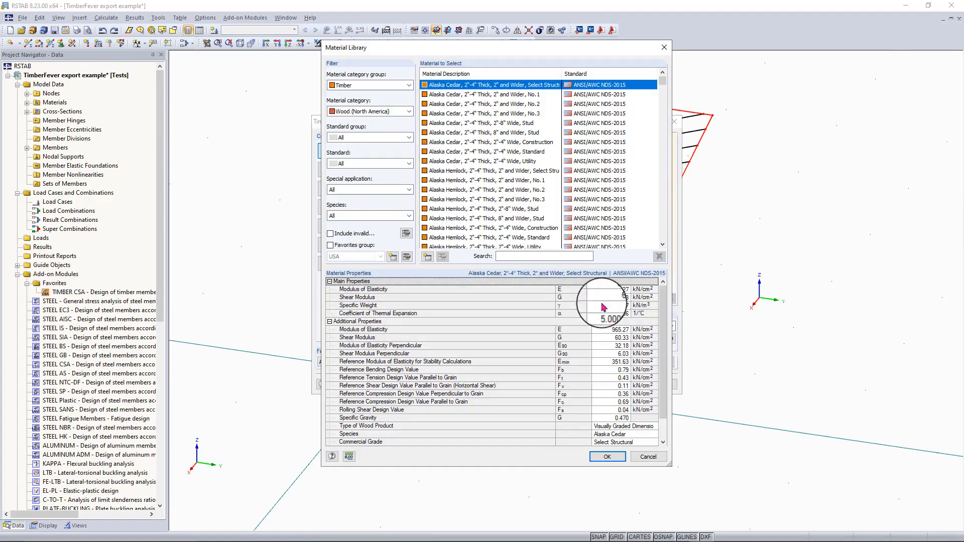
click(388, 88)
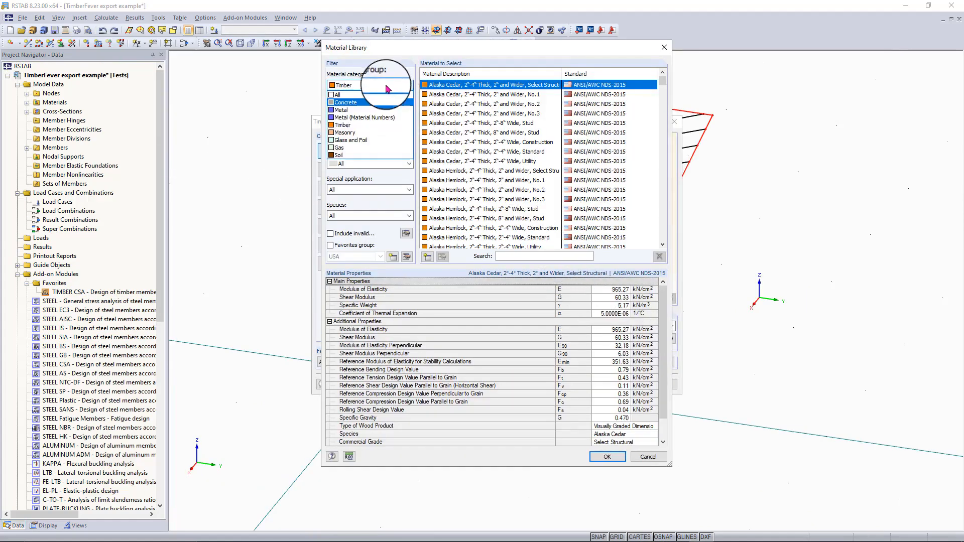
click(347, 125)
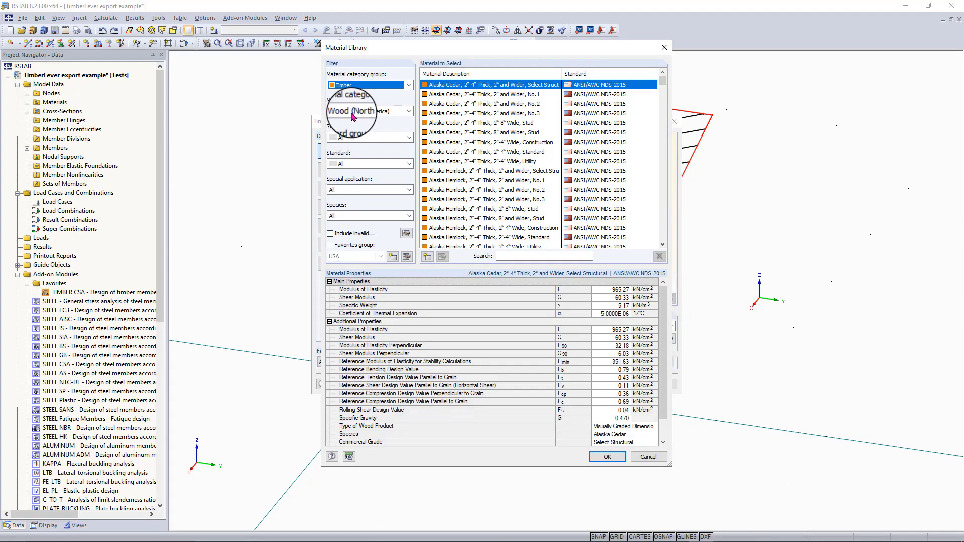
click(353, 112)
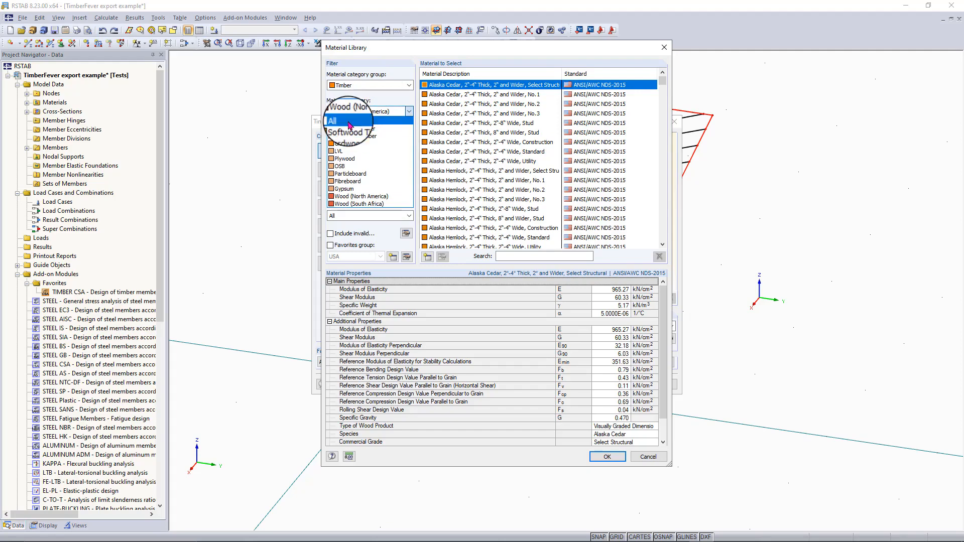
click(352, 122)
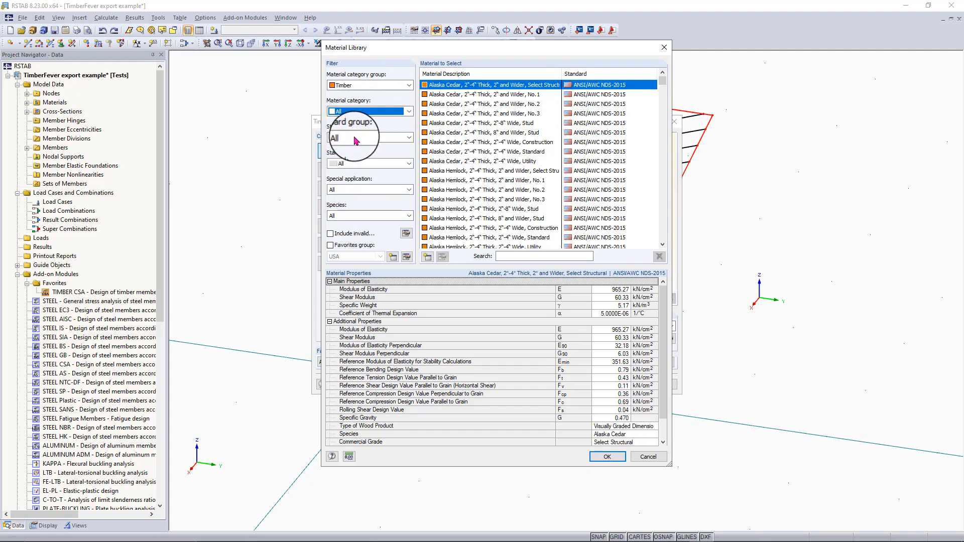
Narrow the library to standard group CAN/CSA, standard CAN/CSA-O86-19:2019-09 and the Table 6.4 structural joist, plank, light framing and stud application
click(355, 138)
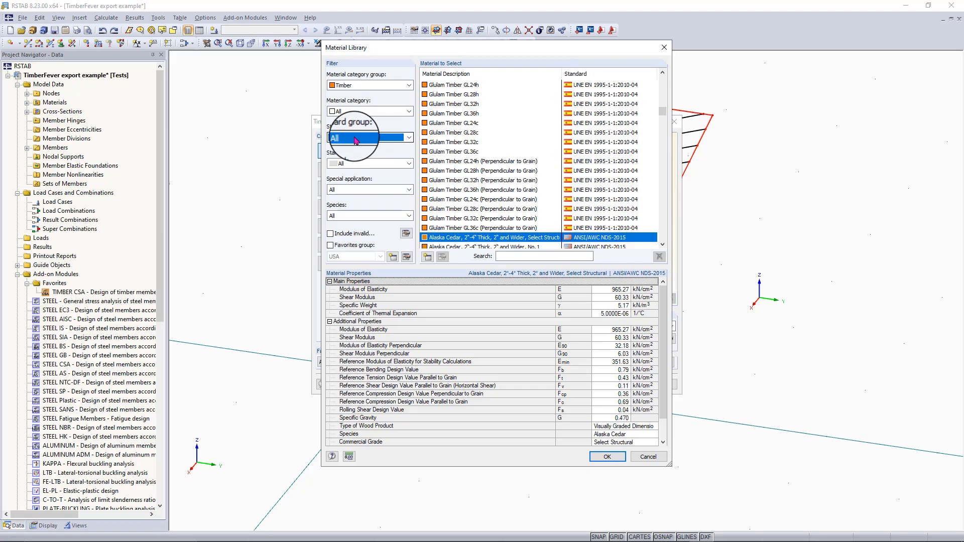
click(355, 140)
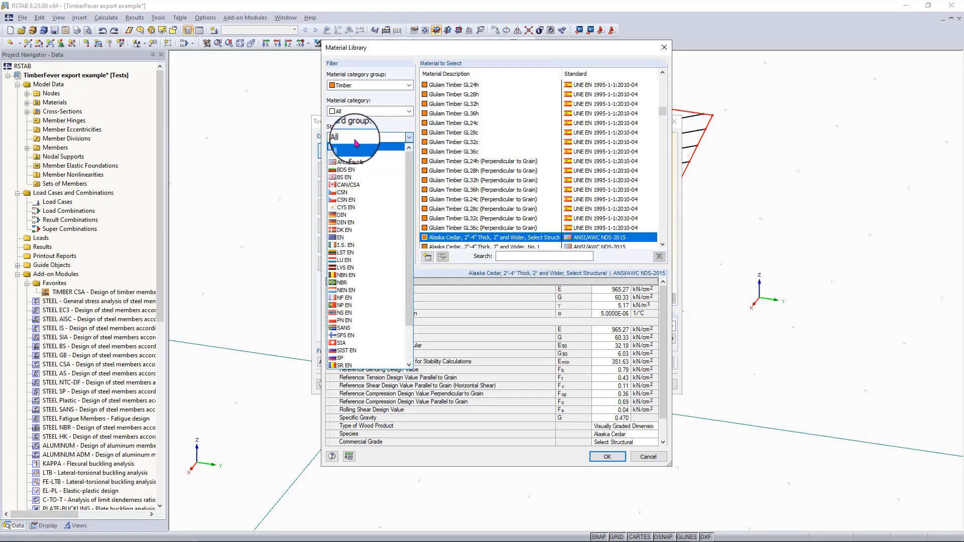
click(360, 185)
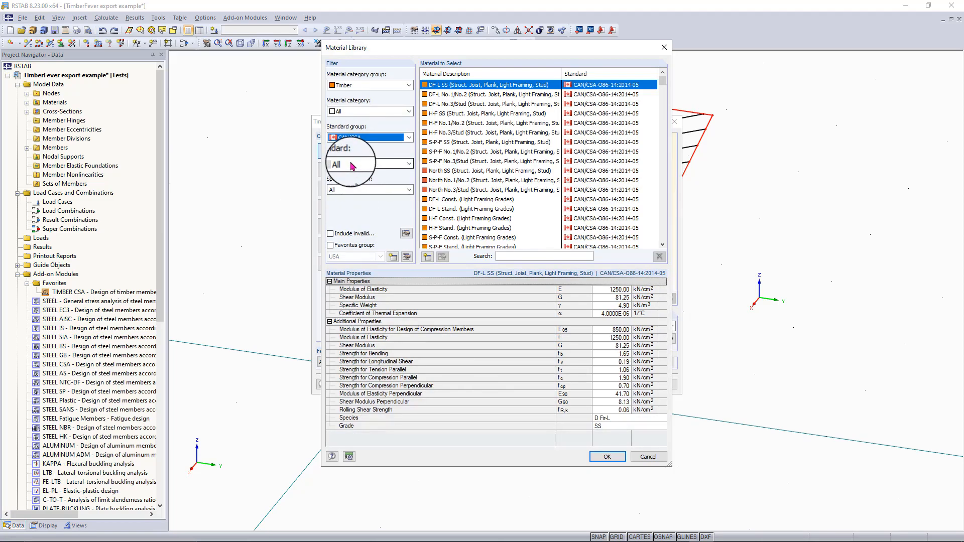
click(353, 164)
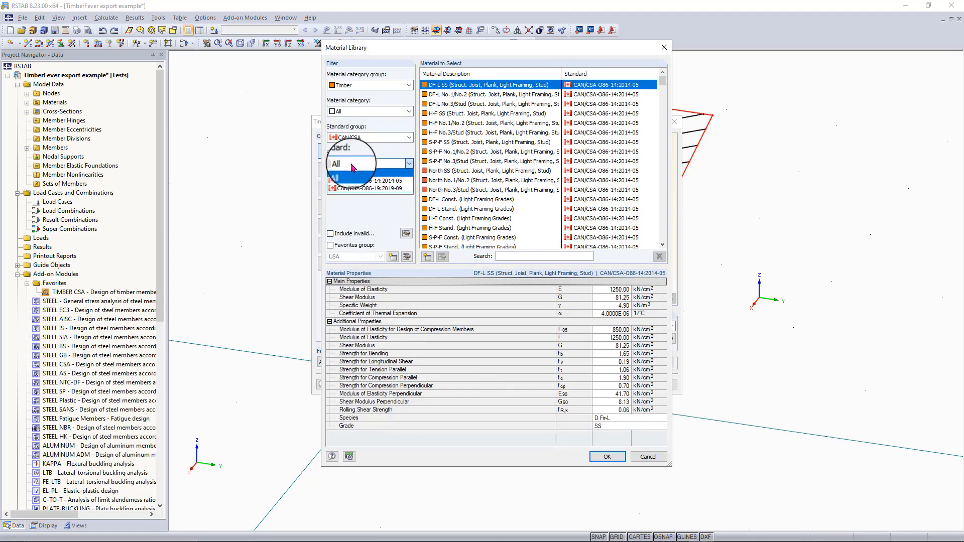
click(360, 190)
click(360, 190)
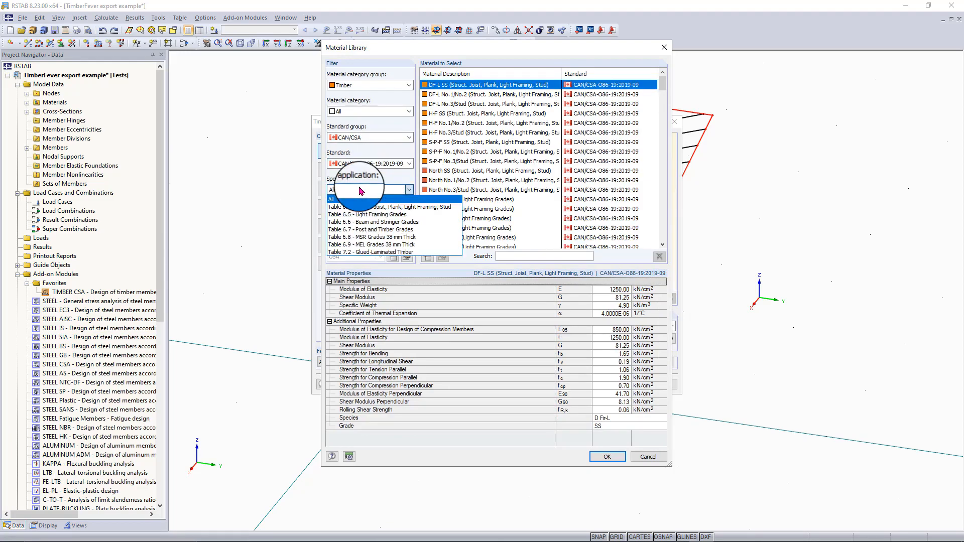
key(Down)
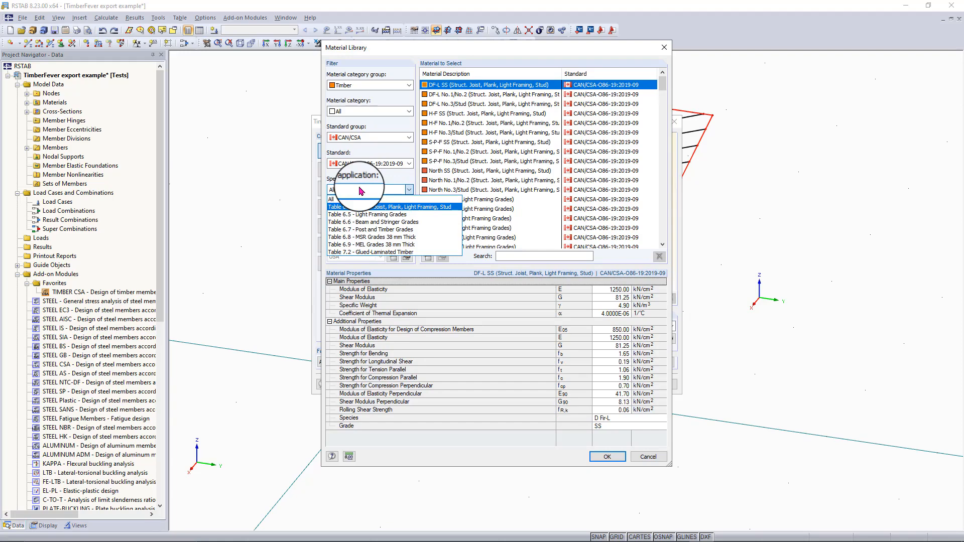
click(367, 207)
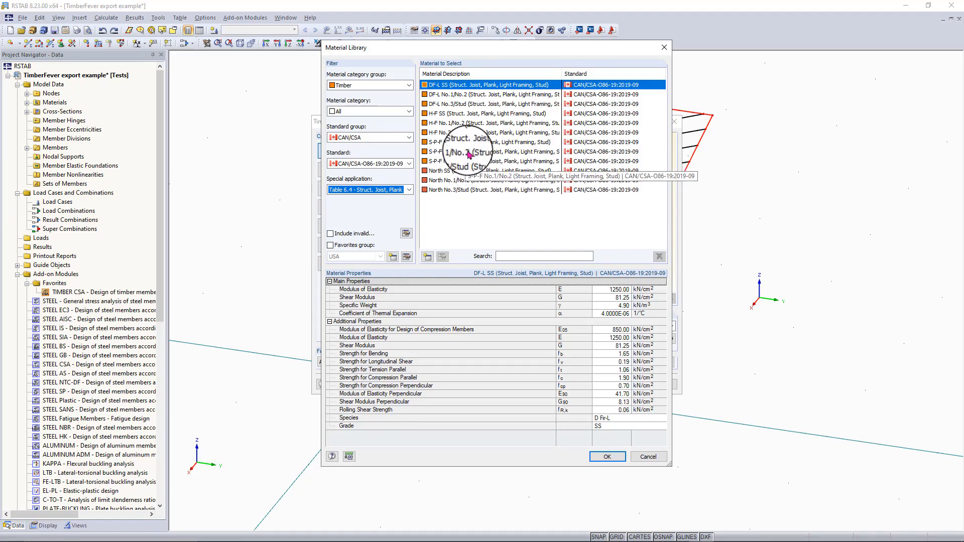
Choose S-P-F No.1/No.2 as the rectangle's material and apply the cross-section to all selected frame members
click(470, 153)
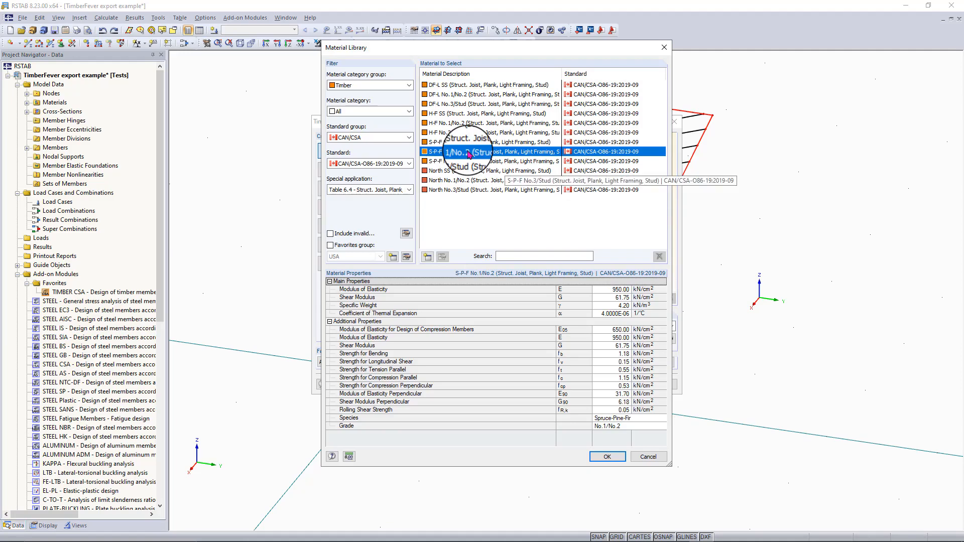
click(606, 457)
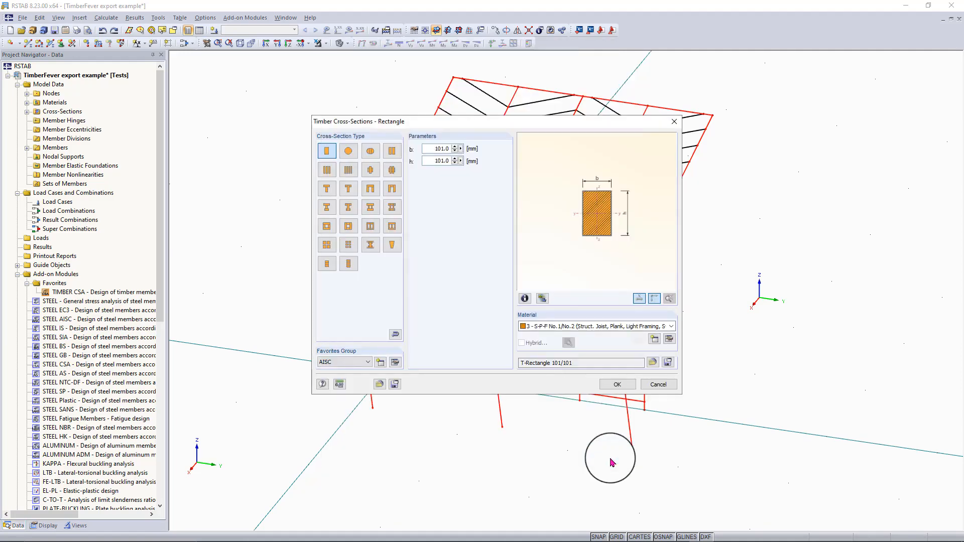
click(617, 385)
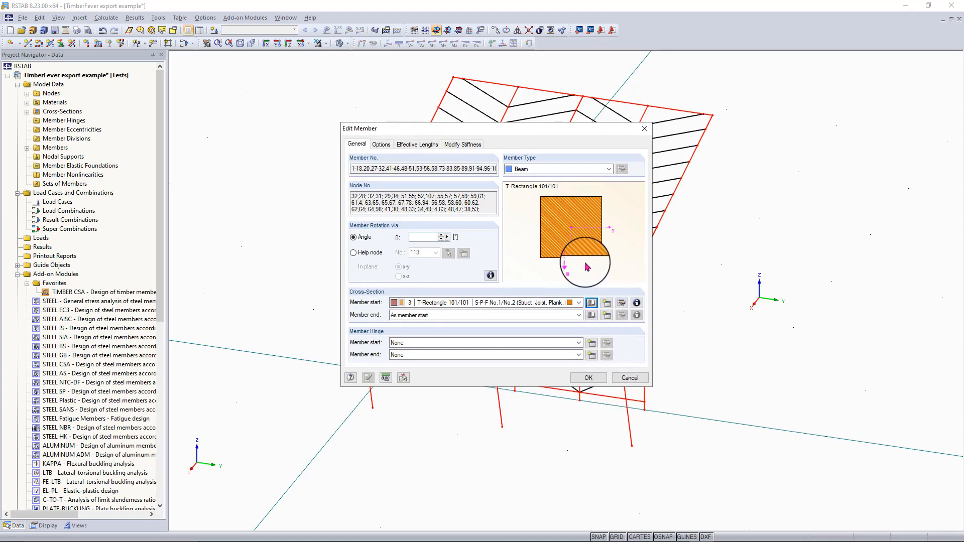
click(595, 380)
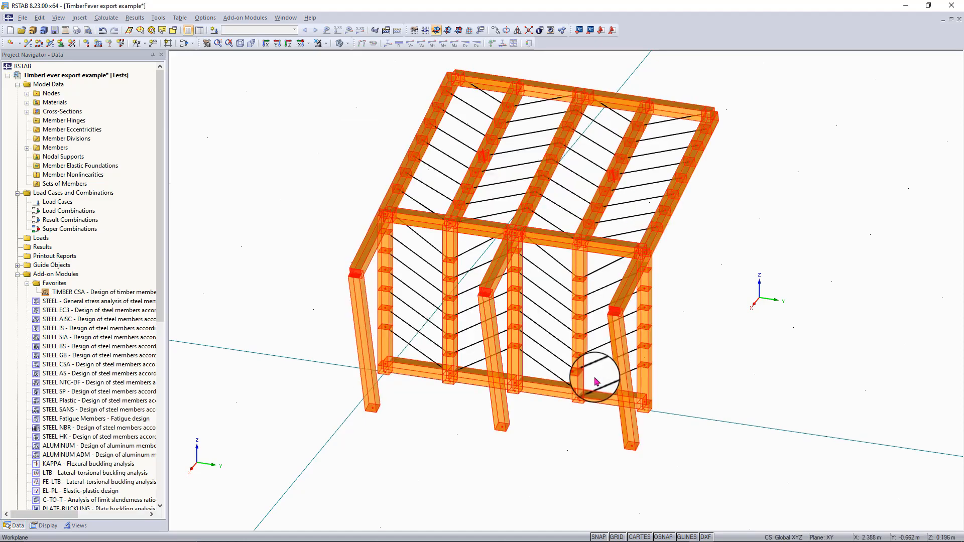
click(558, 457)
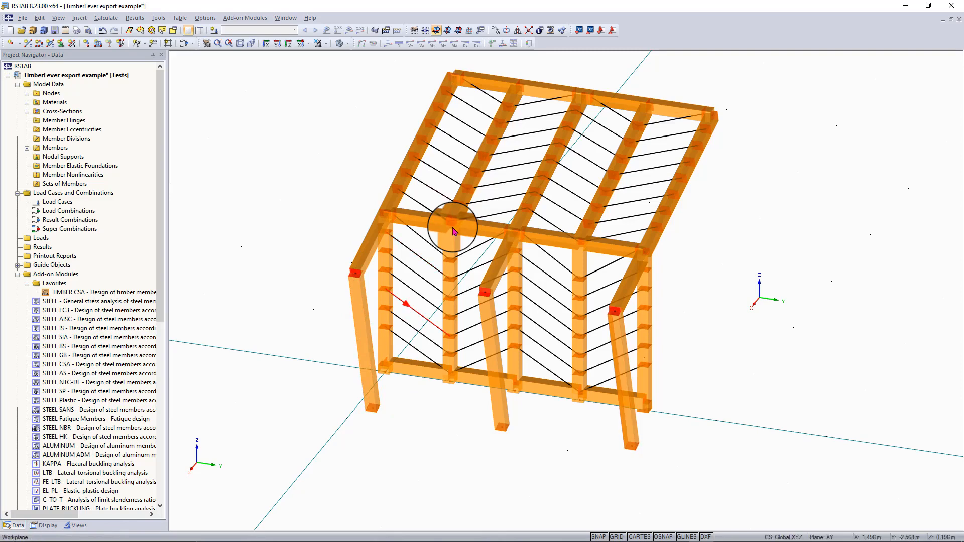
middle_drag(453, 228, 458, 229)
right_click(478, 316)
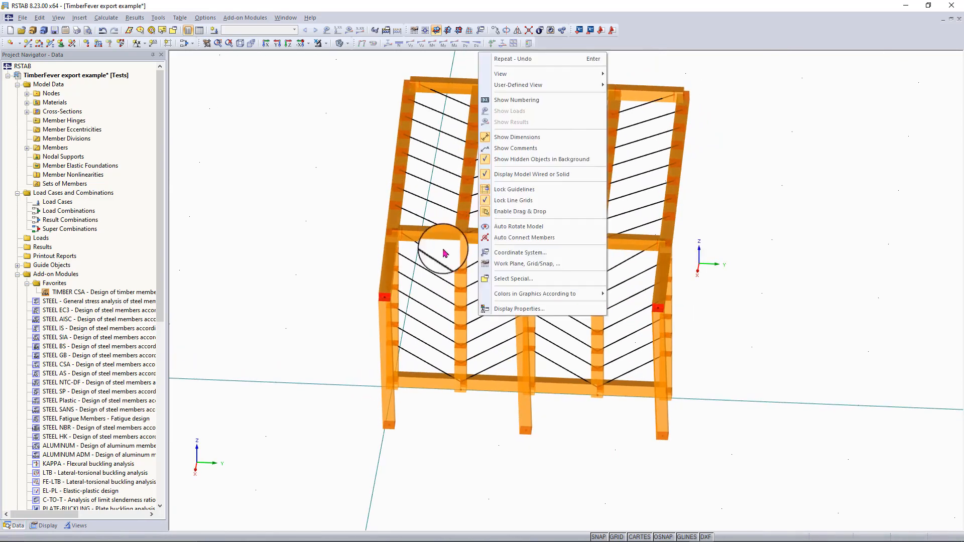
key(Escape)
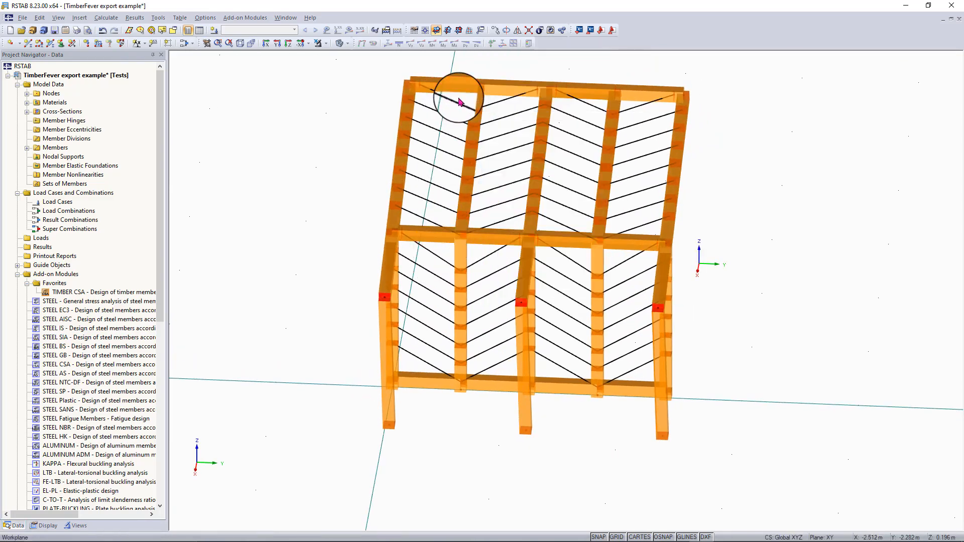
drag(458, 98, 420, 221)
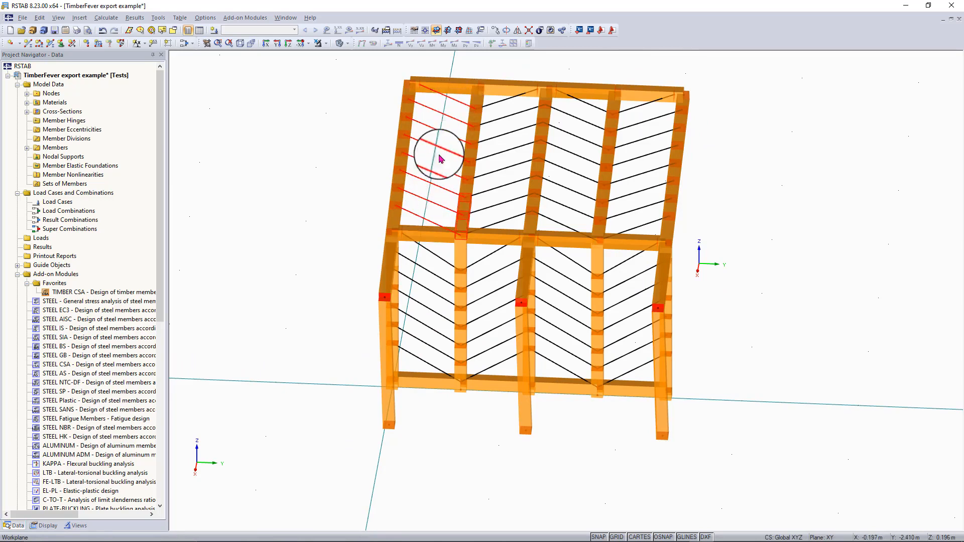
click(446, 186)
Select the diagonal members in all four roof panels
ctrl+middle_drag(462, 166, 480, 352)
right_click(481, 353)
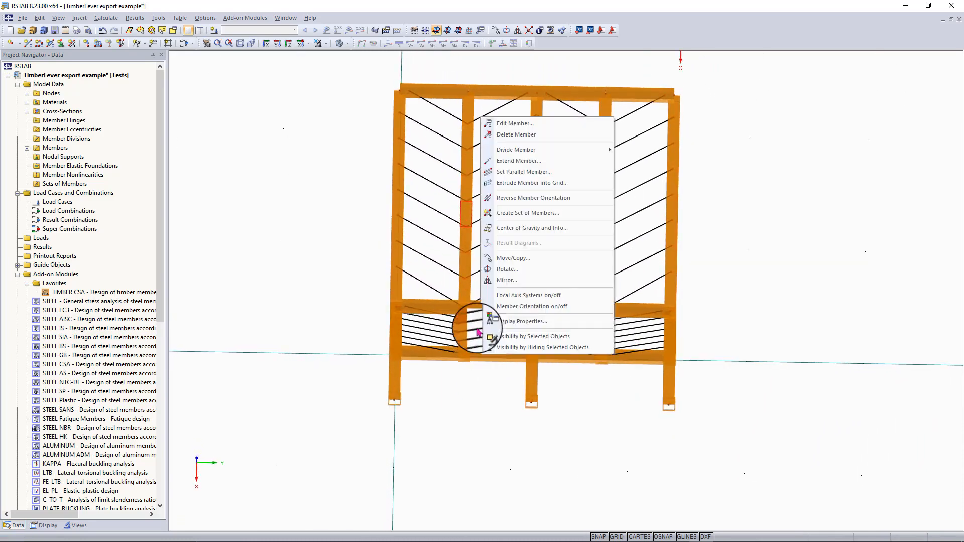
click(443, 102)
drag(442, 102, 427, 296)
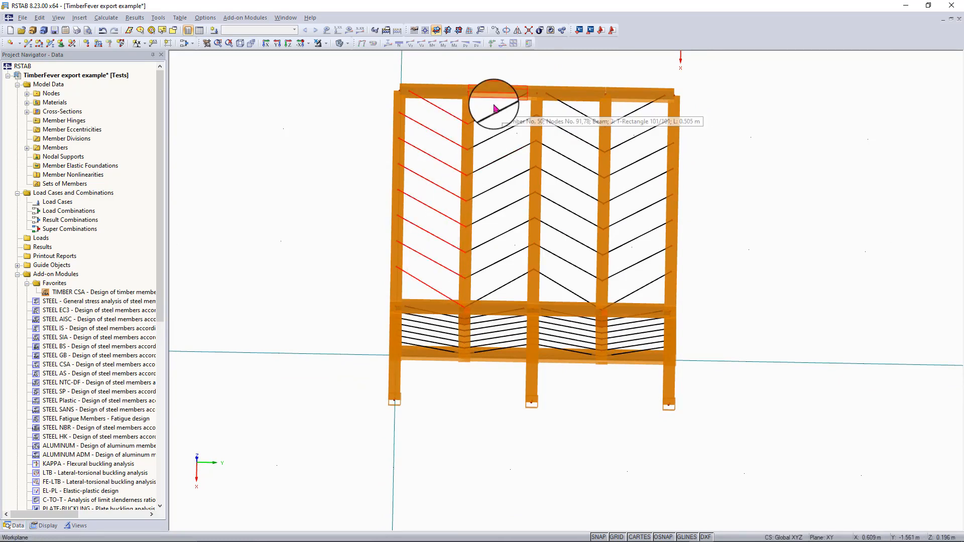
drag(492, 104, 484, 301)
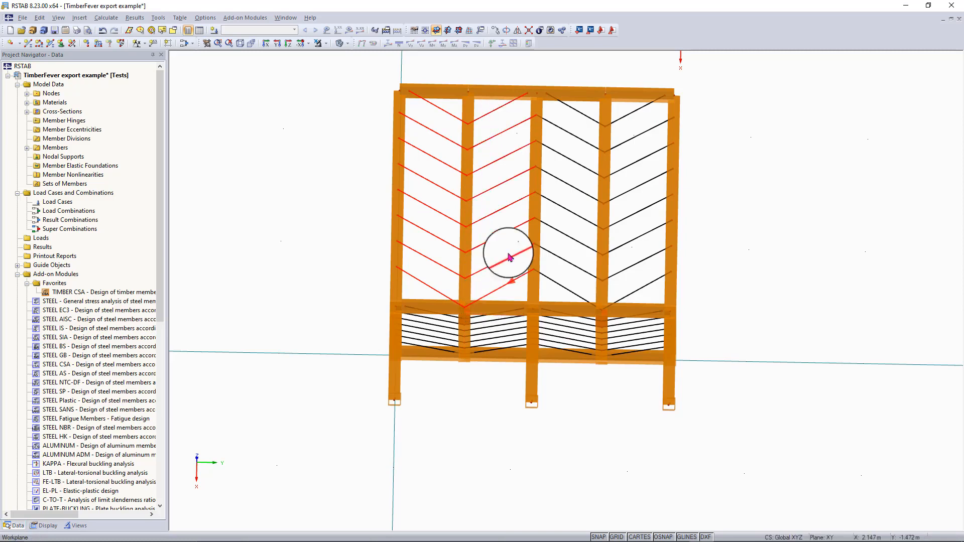
drag(585, 107, 563, 289)
drag(638, 109, 624, 308)
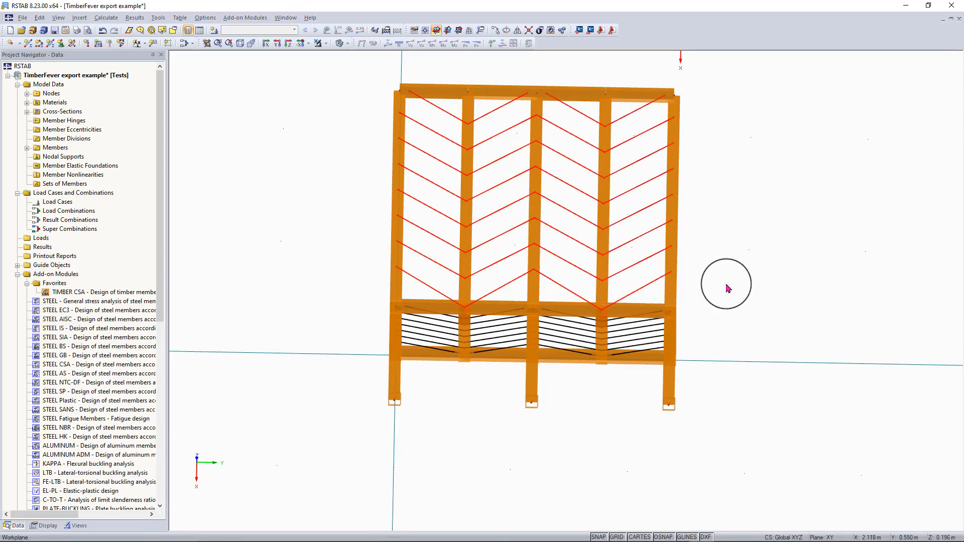
Add the diagonal members in all four wall panels to the selection without displacing any of them
ctrl+middle_drag(742, 317, 741, 101)
ctrl+right_drag(751, 279, 796, 173)
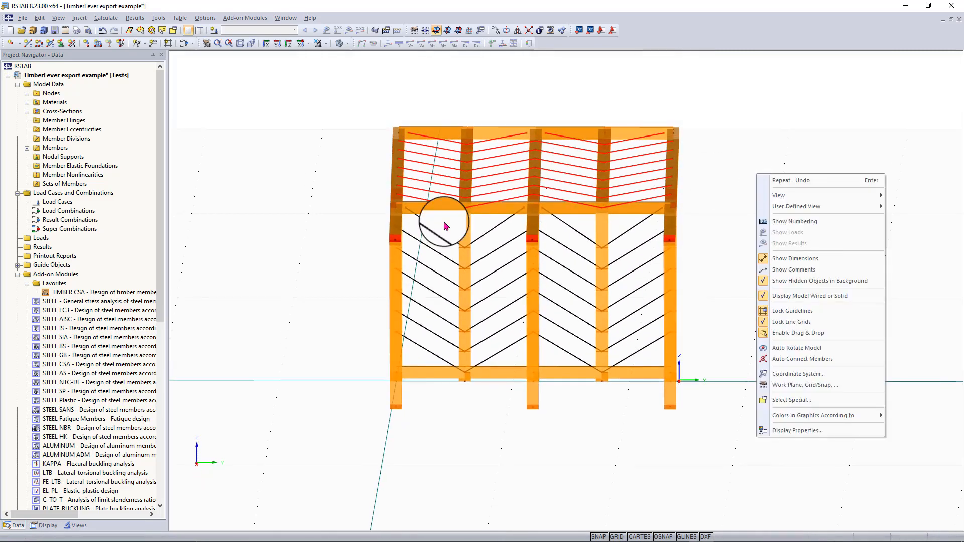
drag(438, 214, 421, 359)
drag(466, 212, 469, 369)
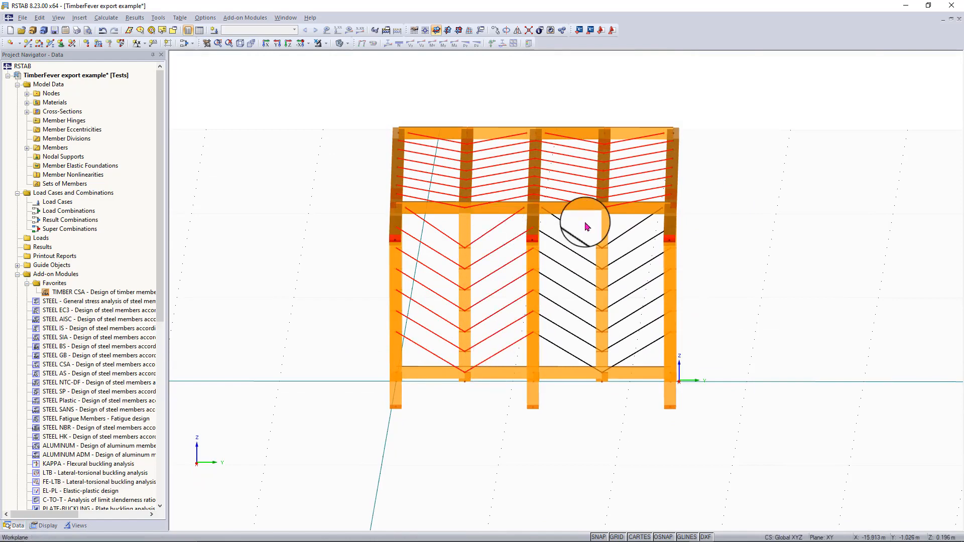
drag(586, 222, 564, 361)
ctrl+drag(634, 231, 629, 285)
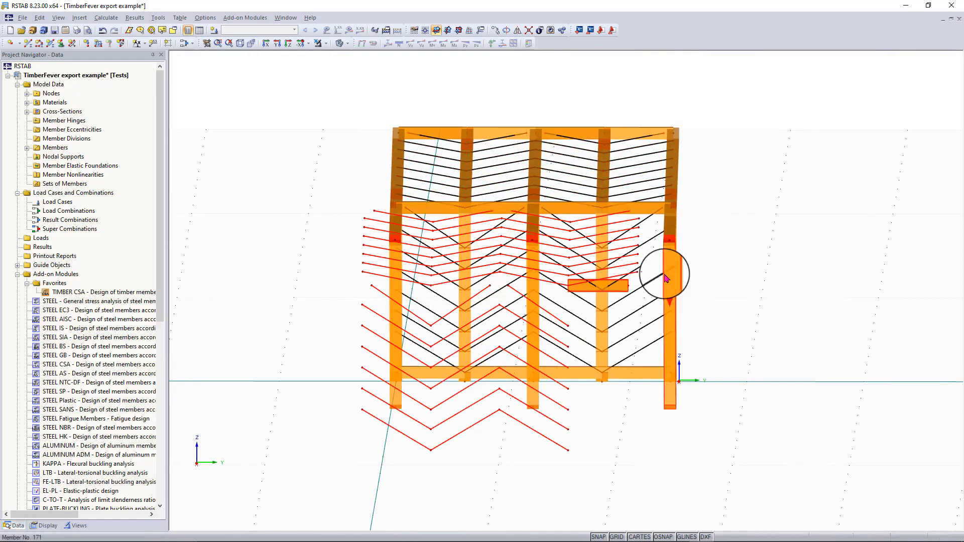
key(ctrl+z)
drag(631, 216, 626, 360)
double_click(625, 360)
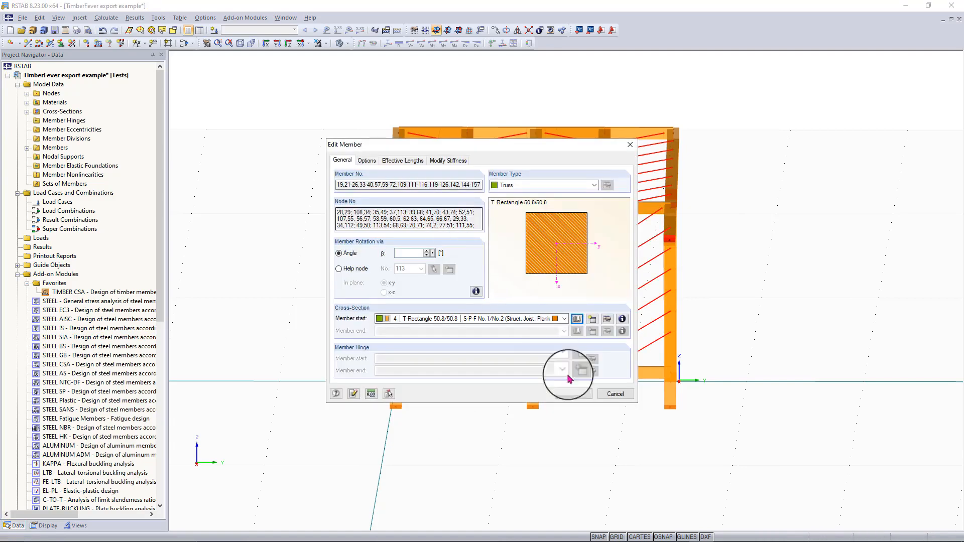
click(583, 397)
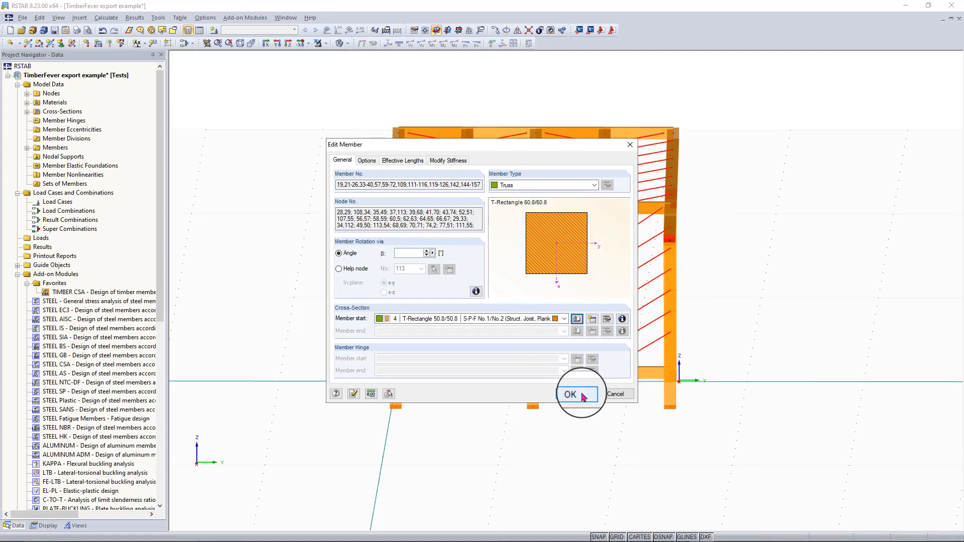
key(ctrl+Tab)
key(ctrl+Tab)
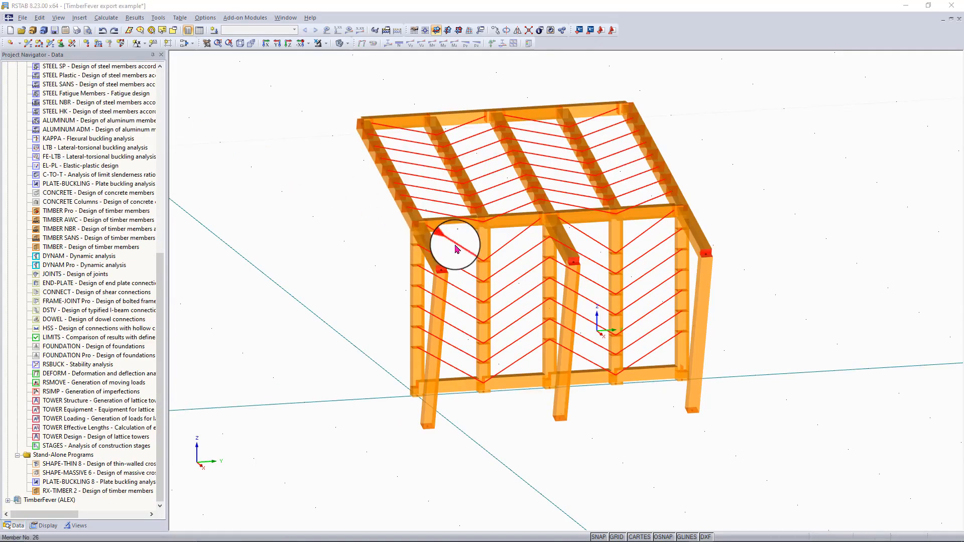
Open the selected roof and wall diagonals for joint editing and set their member type to Truss
double_click(456, 248)
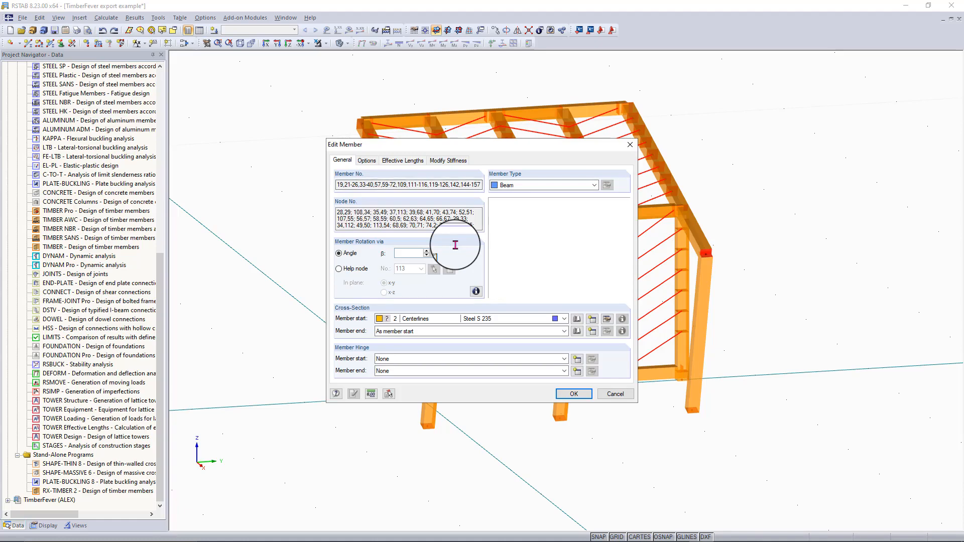
click(528, 186)
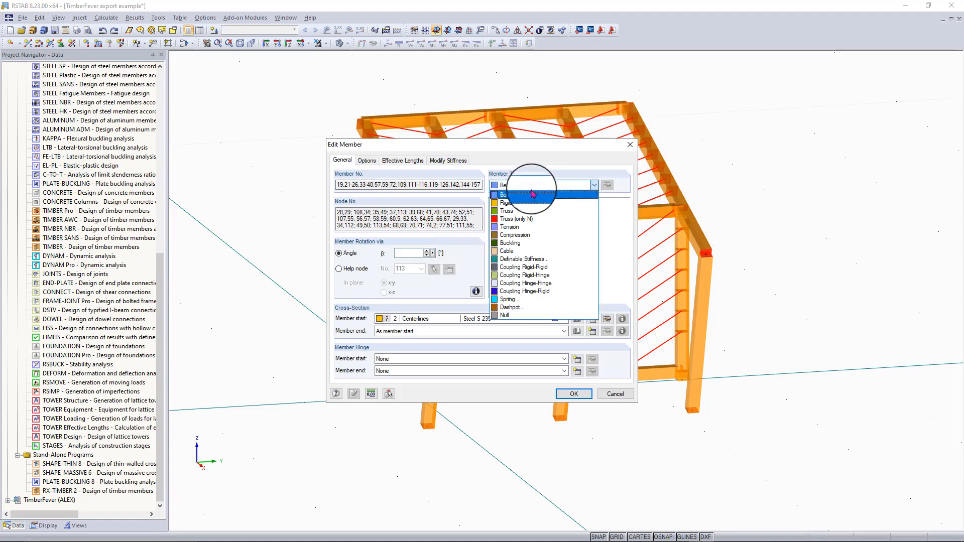
click(526, 210)
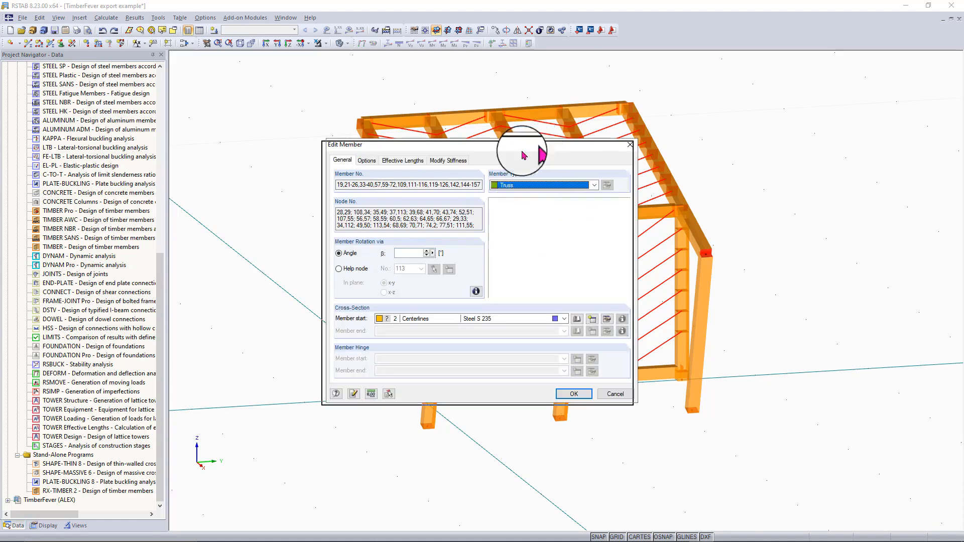
drag(534, 146, 266, 129)
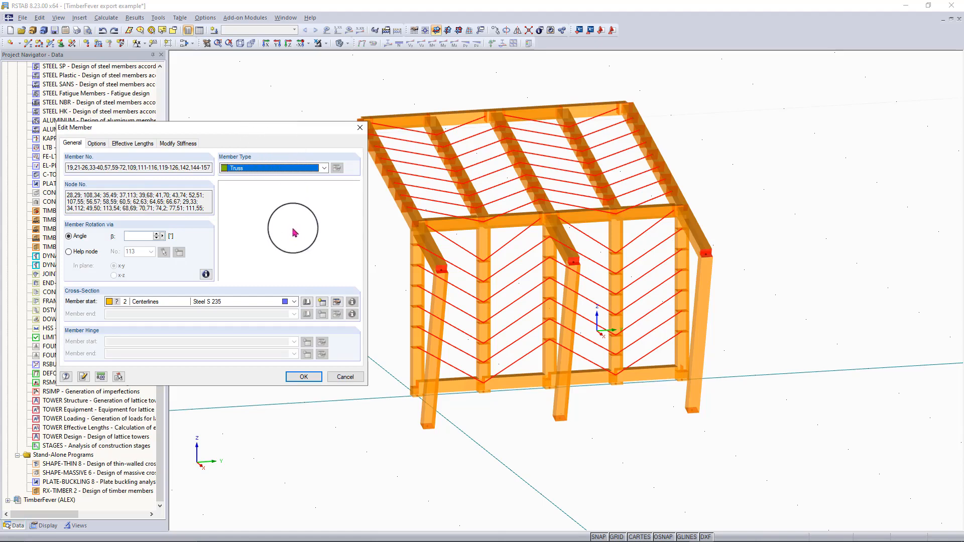
Define a 50 x 50 mm rectangular timber cross-section in S-P-F No.1/No.2 and apply it to the selected diagonal truss members
click(307, 302)
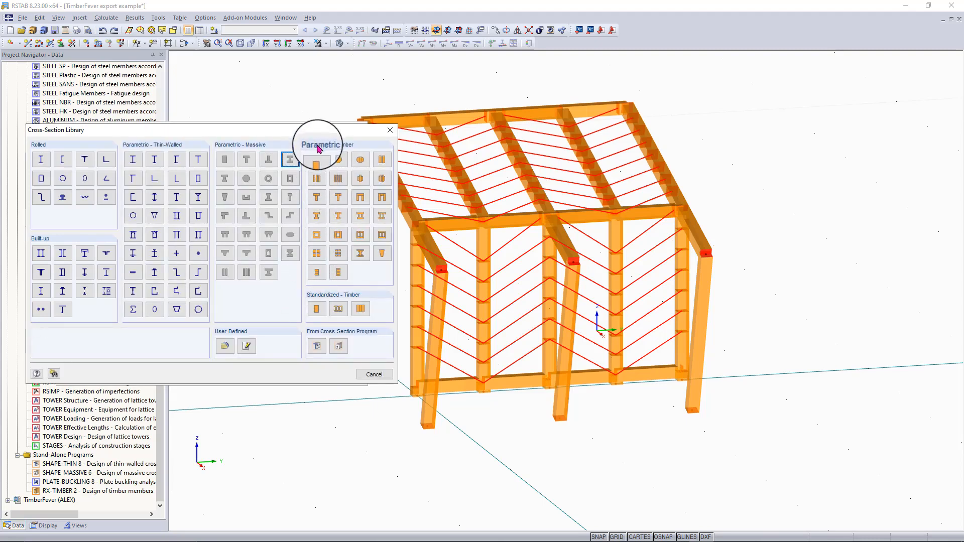
click(317, 161)
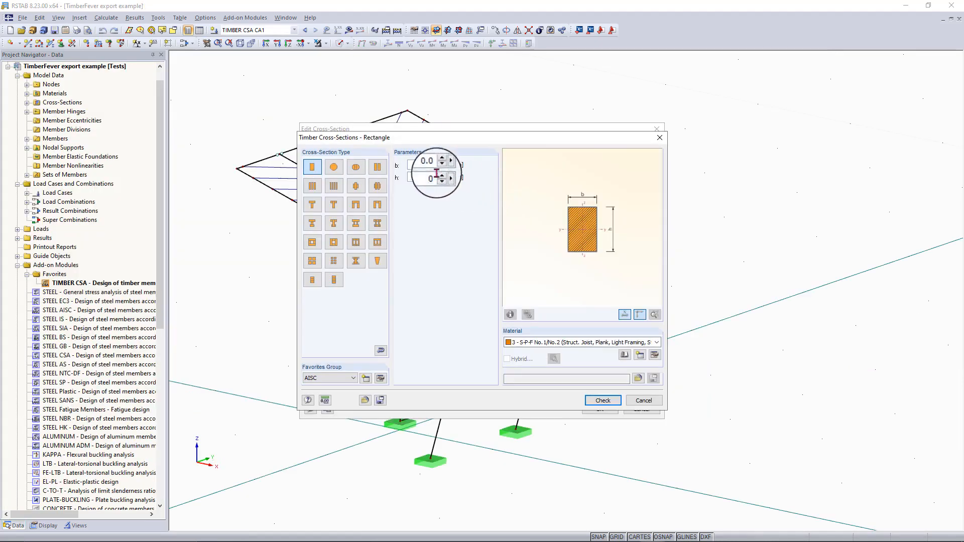
double_click(424, 165)
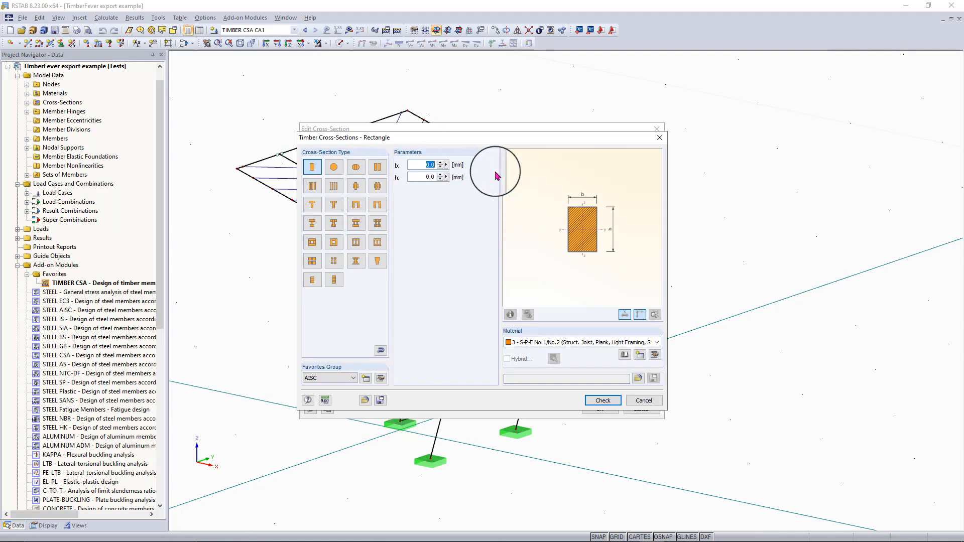
key(Tab)
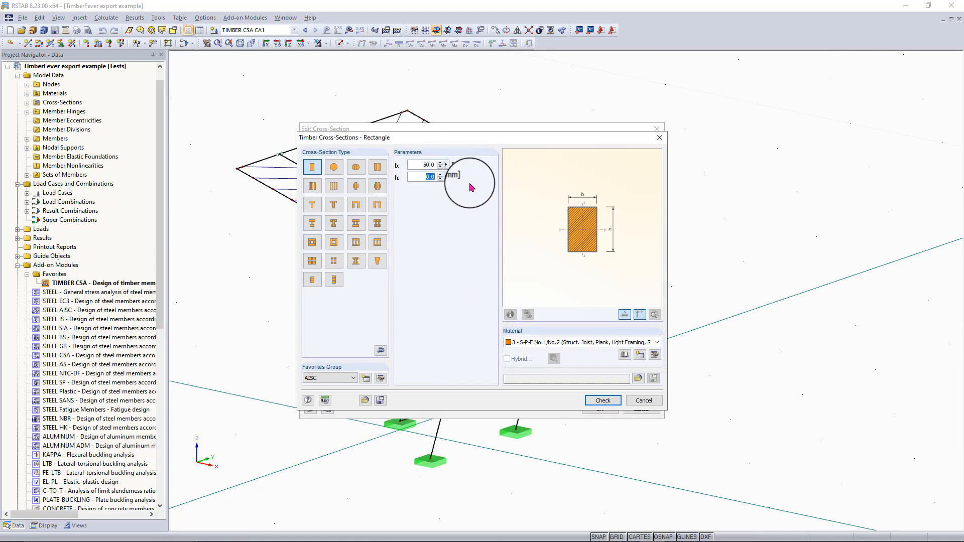
text(50)
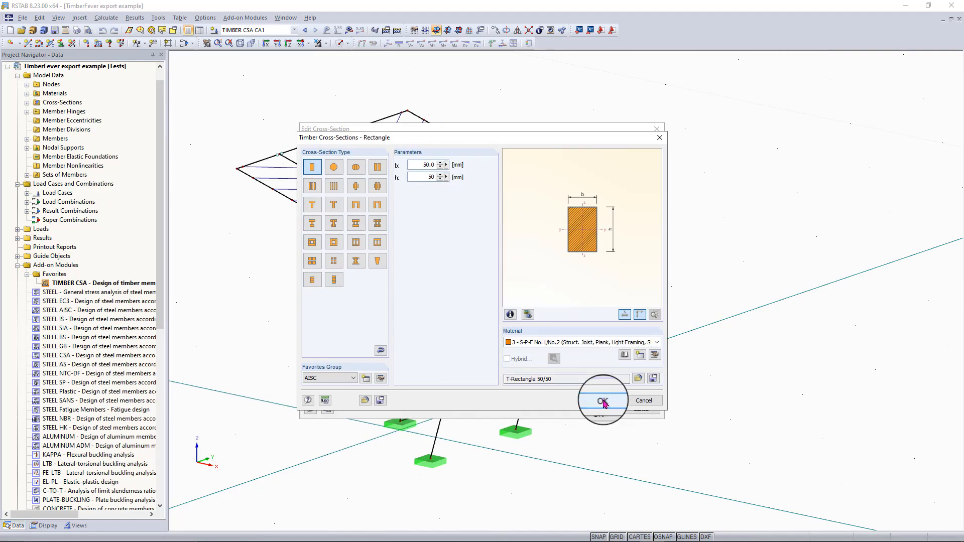
click(603, 402)
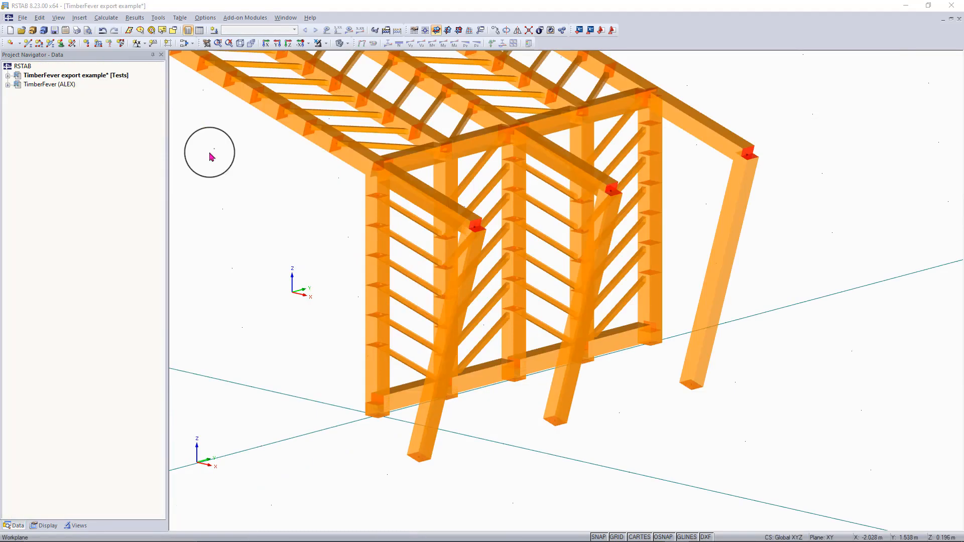
Compare the wireframe, solid and solid transparent displays of the frame, leaving the model in wireframe display
scroll(297, 217, down, 1)
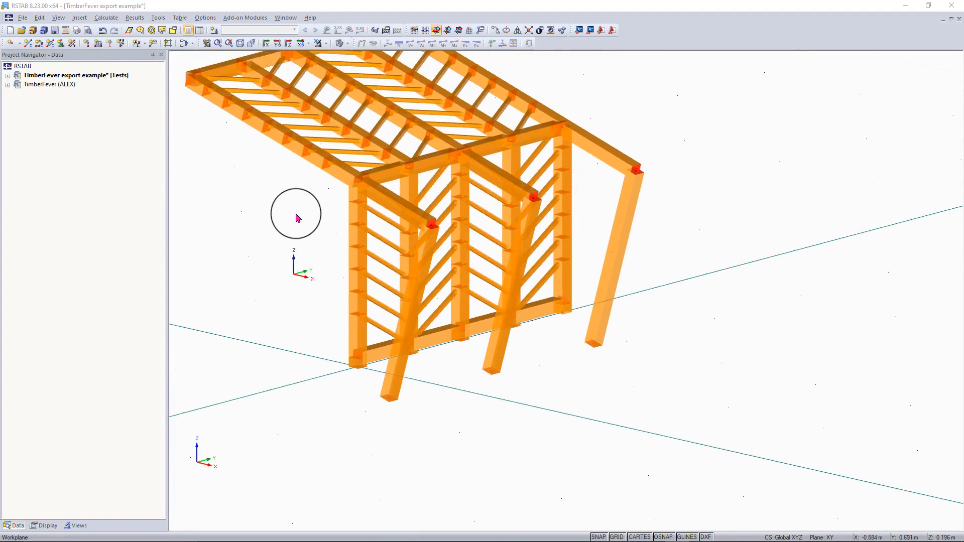
ctrl+middle_drag(542, 366, 464, 376)
scroll(462, 375, down, 1)
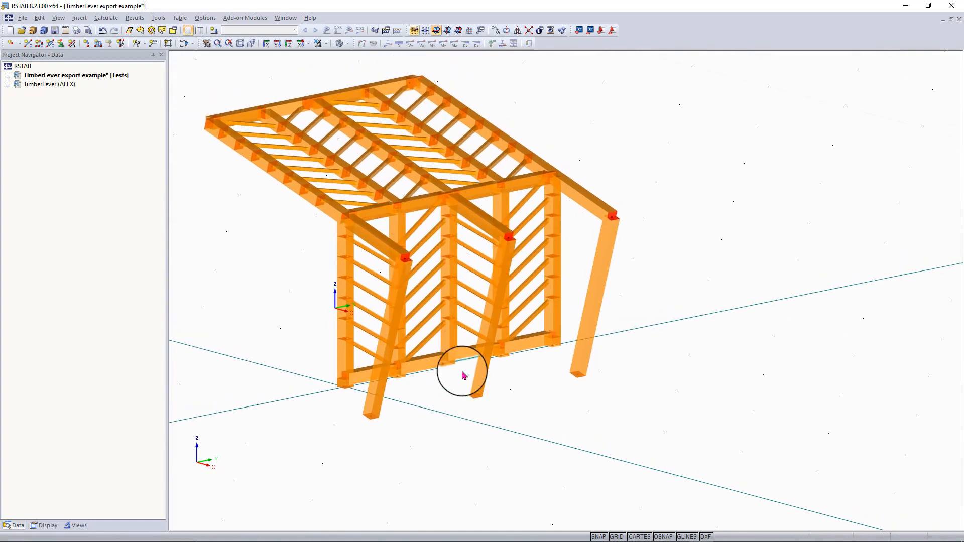
click(340, 44)
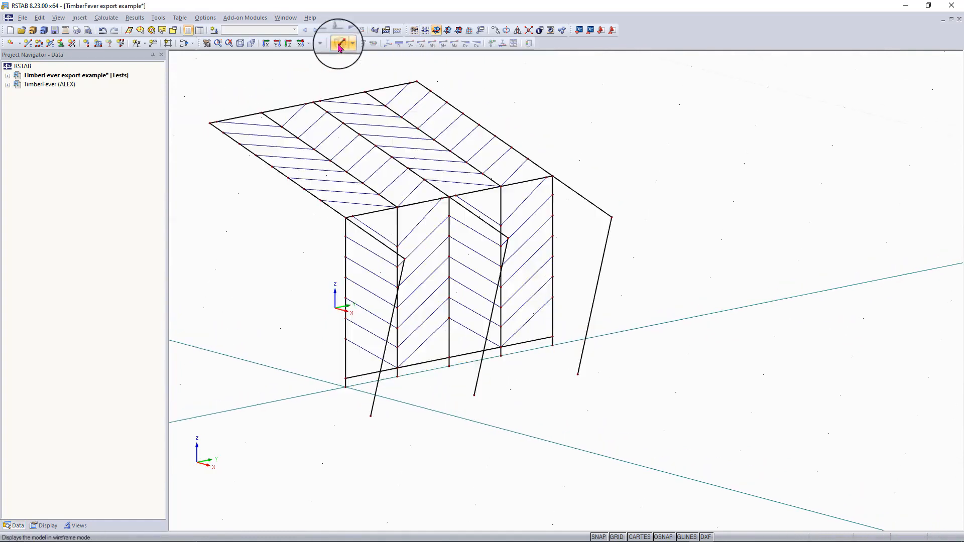
click(340, 45)
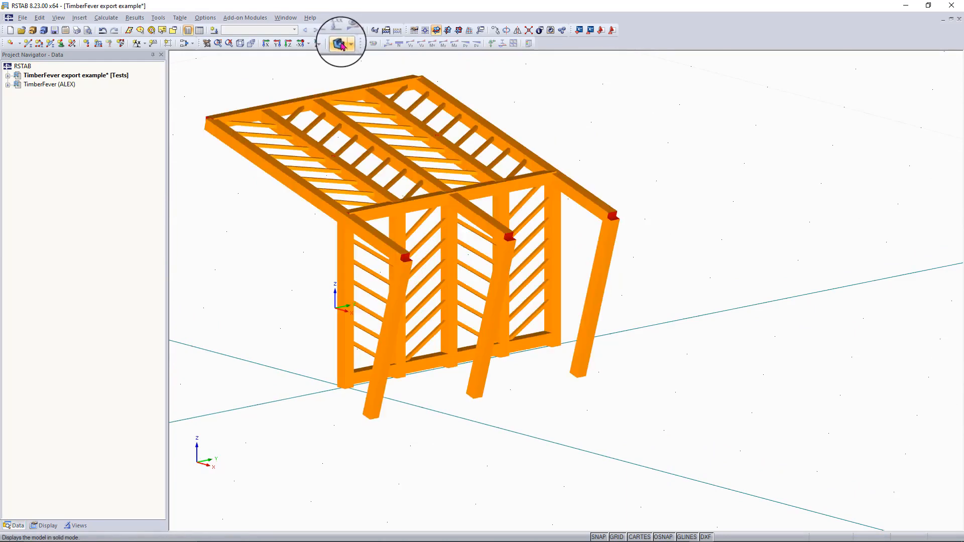
click(349, 47)
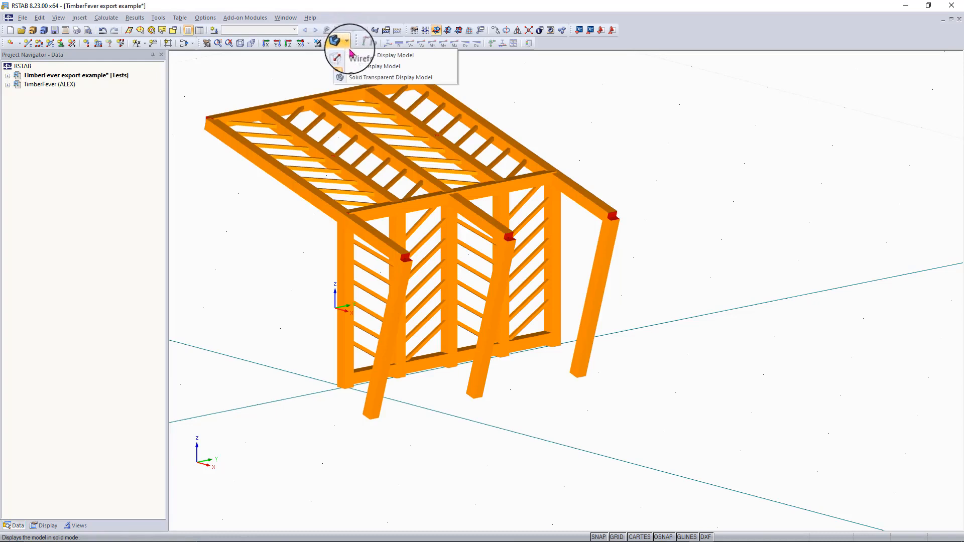
click(352, 55)
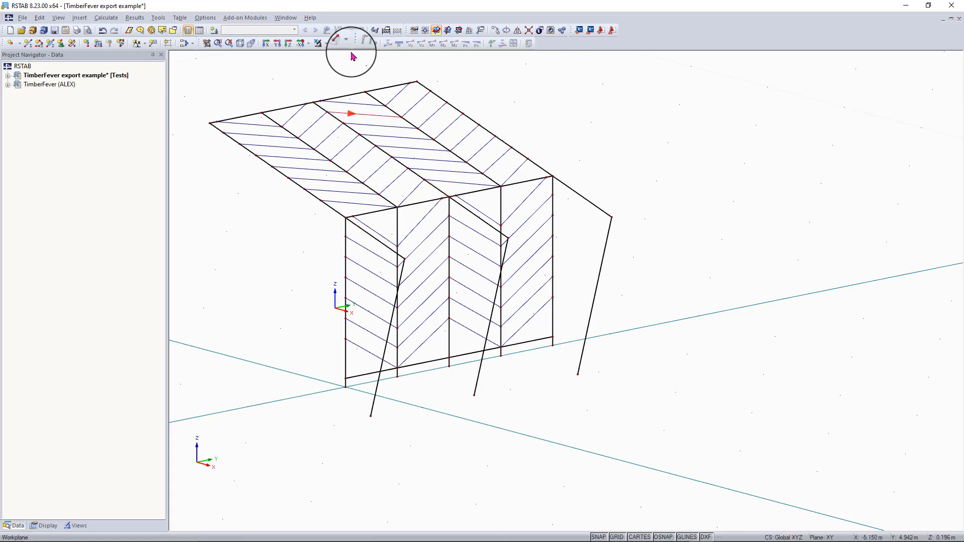
click(341, 43)
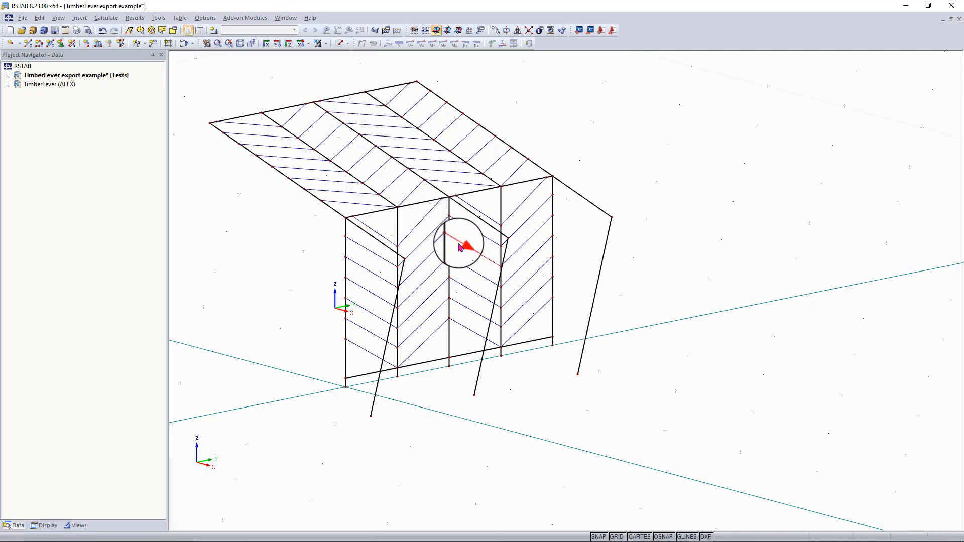
mouse_move(460, 248)
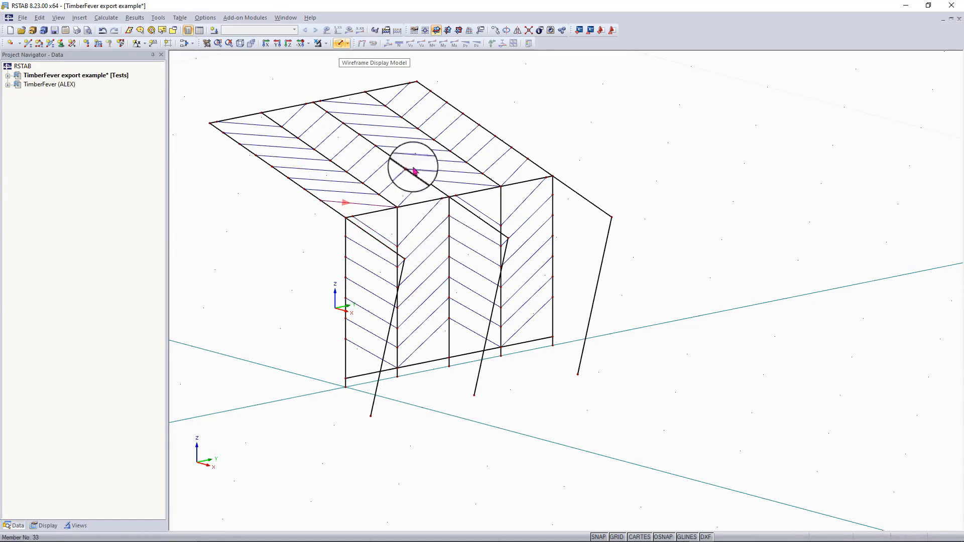
click(339, 44)
click(339, 43)
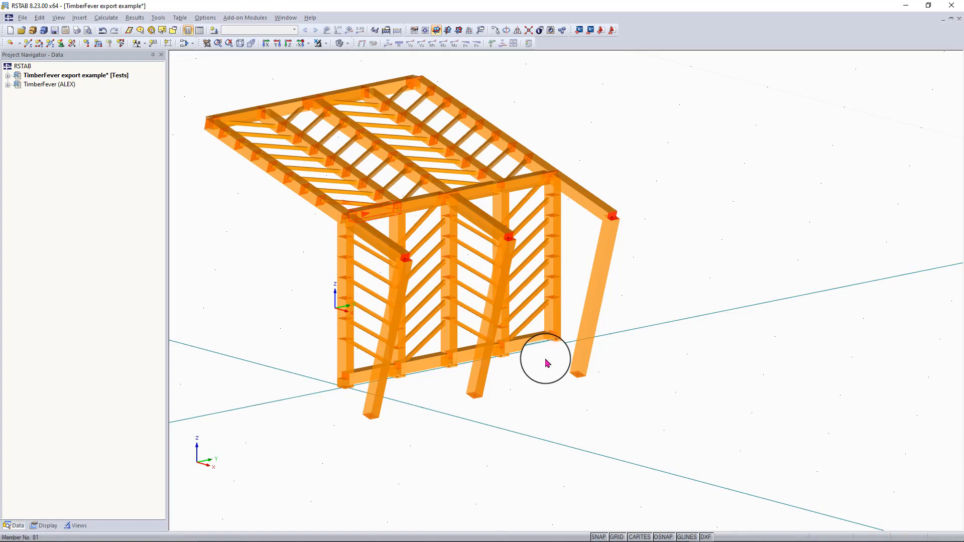
click(340, 43)
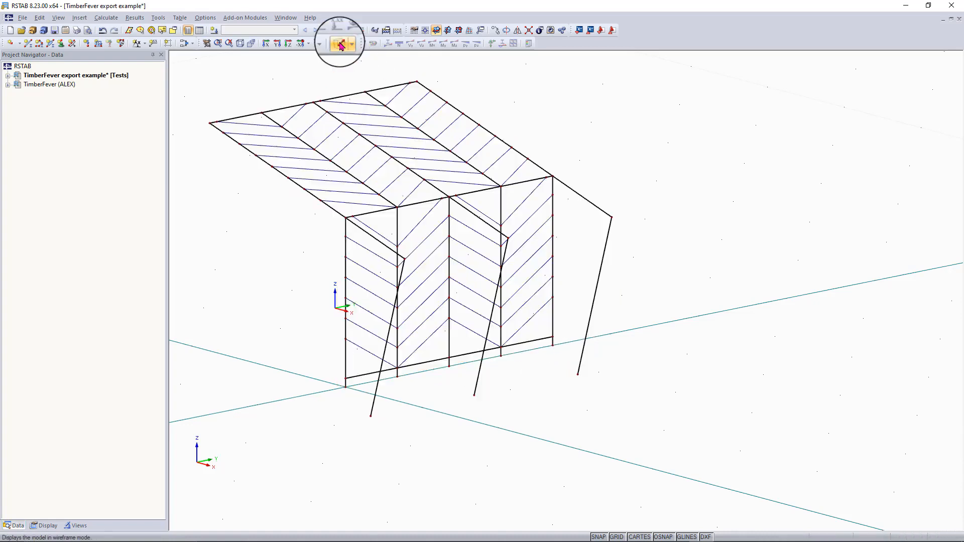
Delete the short post stubs that extend below the wall's bottom beam
ctrl+middle_drag(495, 403, 439, 387)
right_click(440, 387)
click(398, 387)
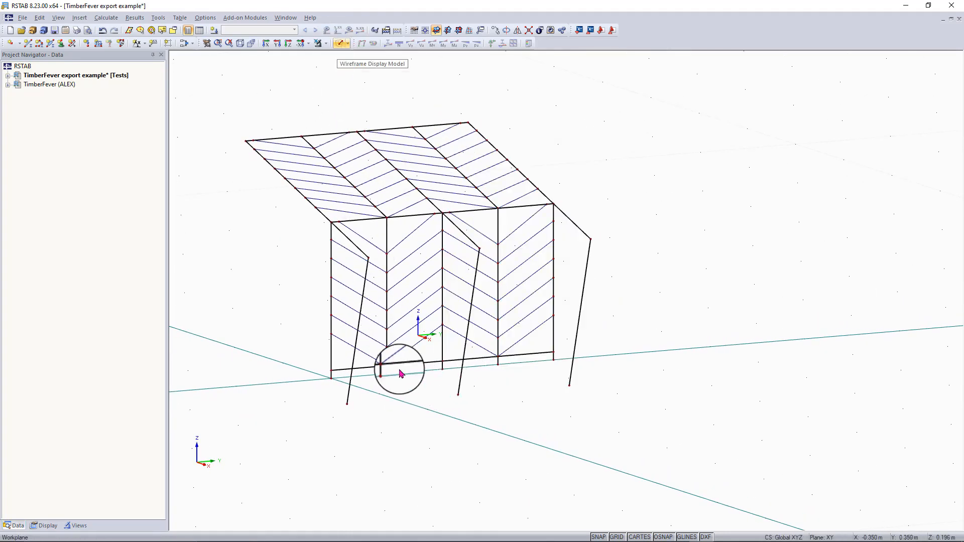
scroll(400, 372, up, 3)
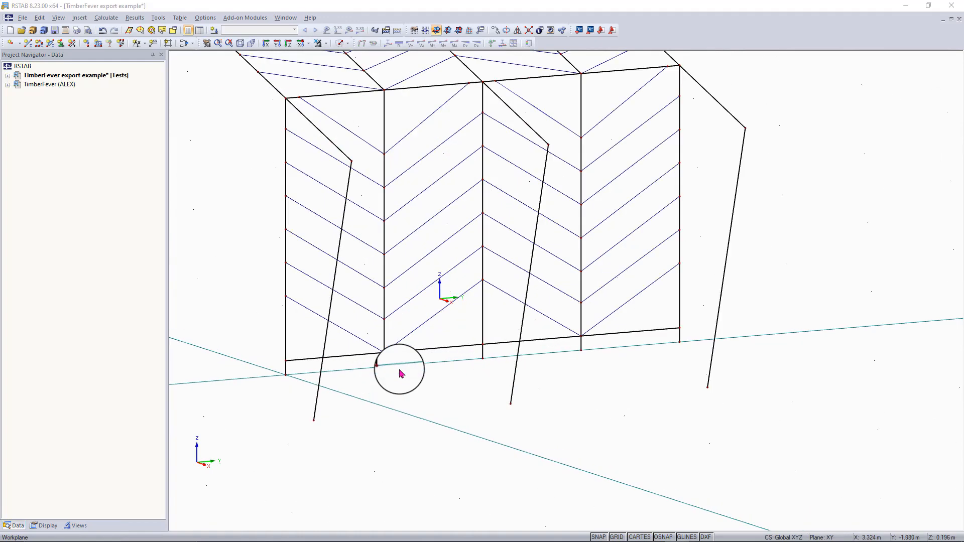
ctrl+middle_drag(323, 390, 564, 351)
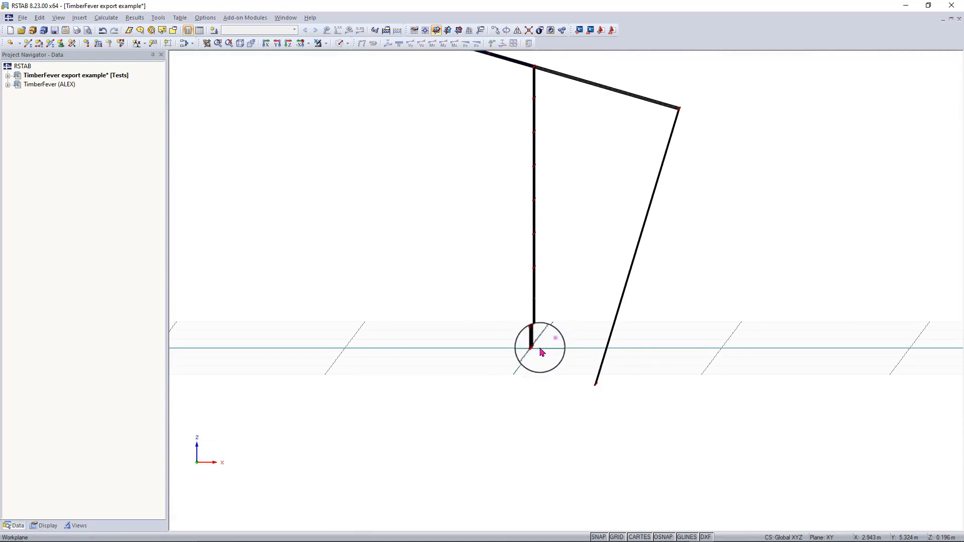
drag(551, 342, 517, 359)
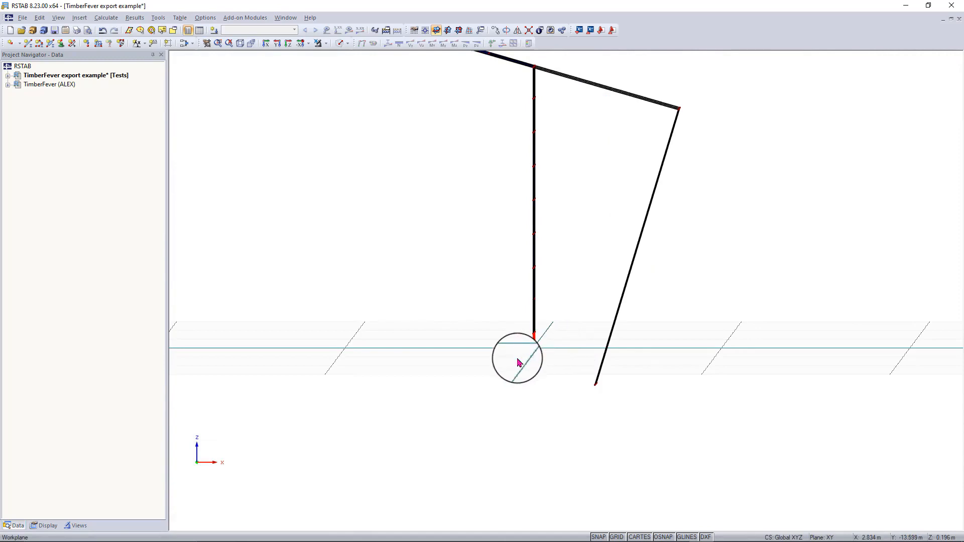
ctrl+middle_drag(563, 291, 468, 444)
right_click(349, 350)
click(314, 353)
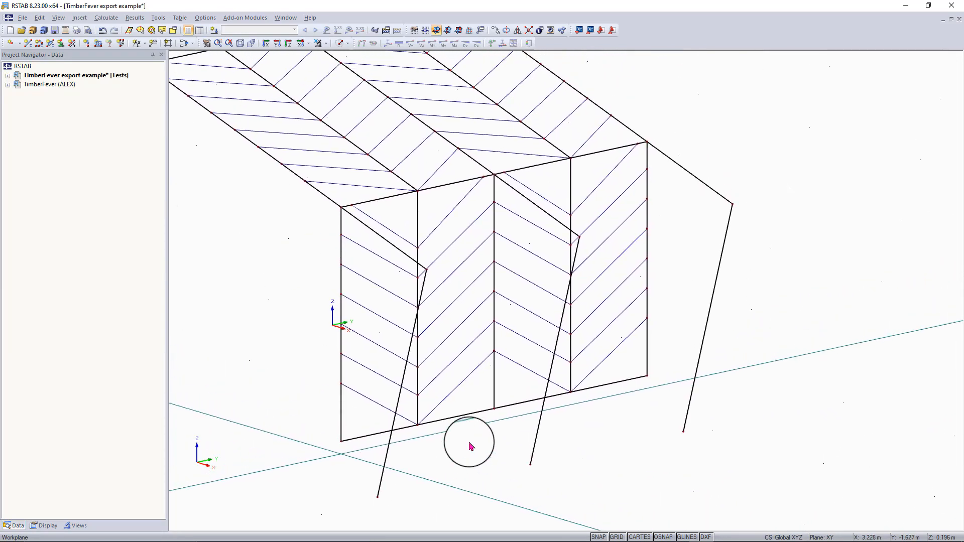
Select the base nodes of the three inclined columns and start a new nodal support for them
ctrl+middle_drag(471, 446, 336, 402)
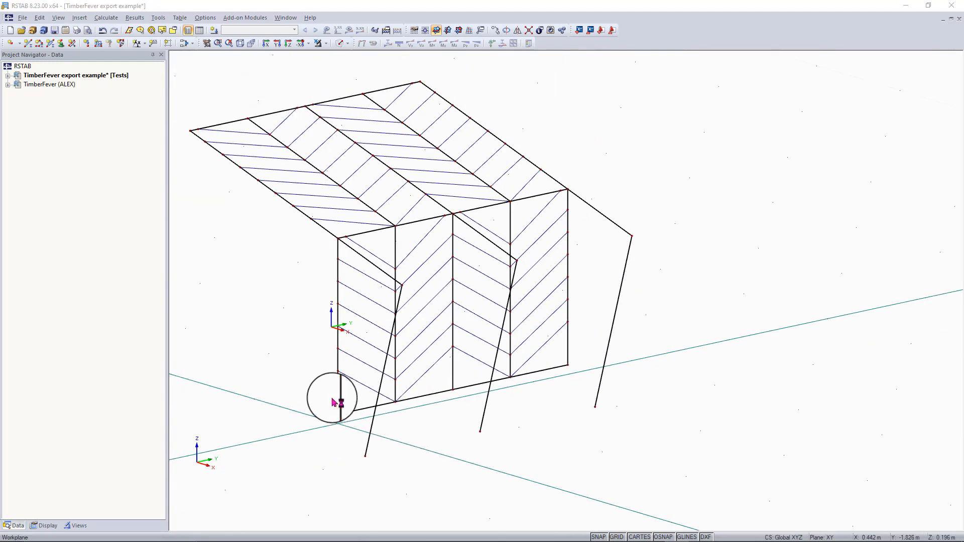
ctrl+middle_drag(270, 386, 486, 370)
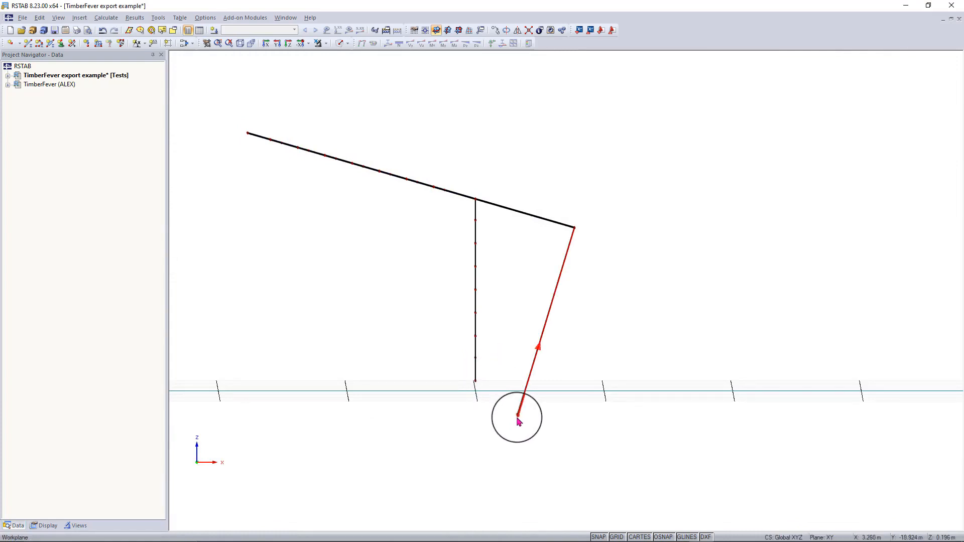
drag(503, 433, 541, 417)
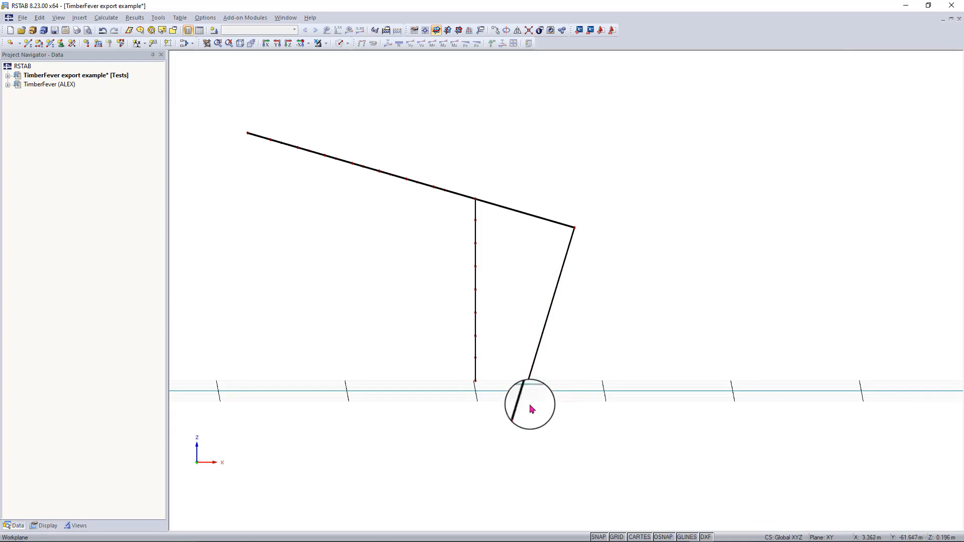
click(60, 44)
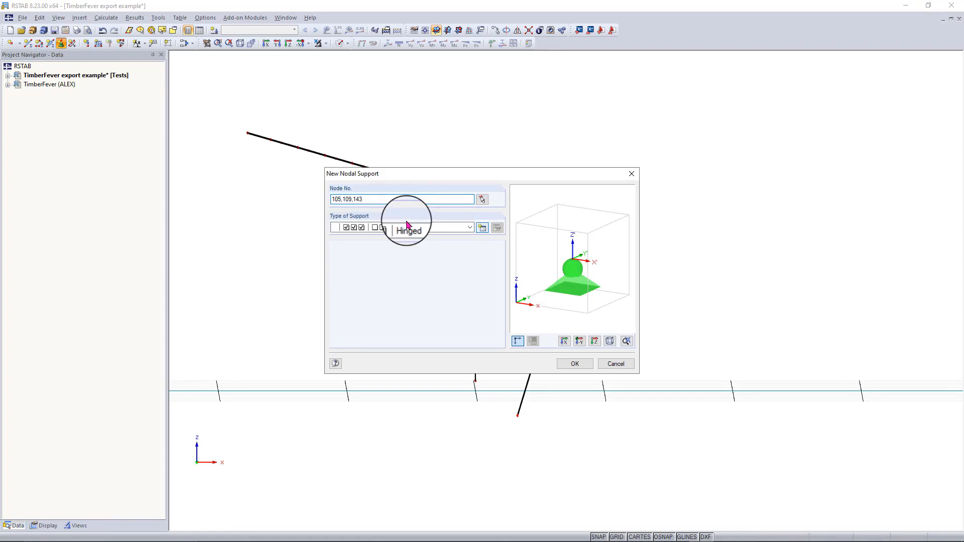
Preview the Rigid, Sliding in X' and Sliding in Y' support types for the inclined columns' base nodes
click(470, 228)
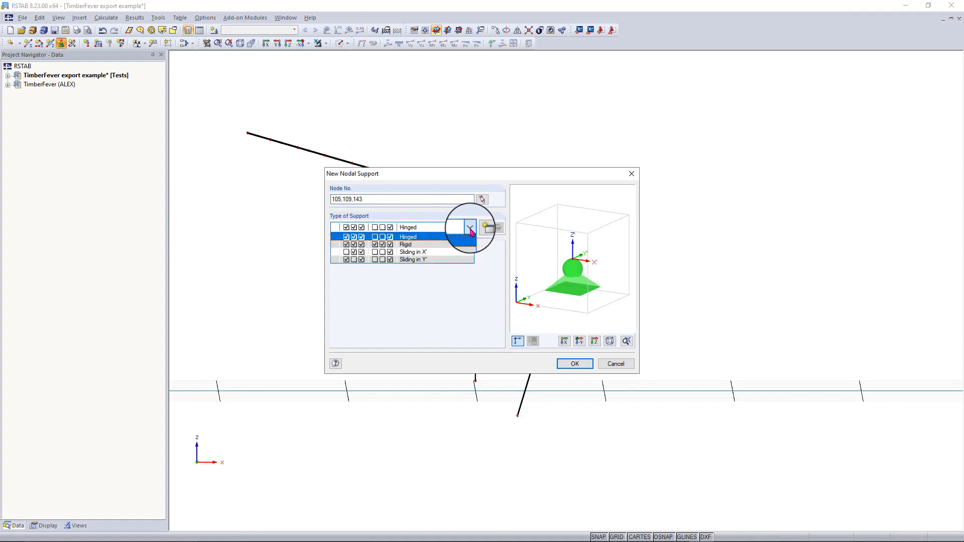
click(465, 244)
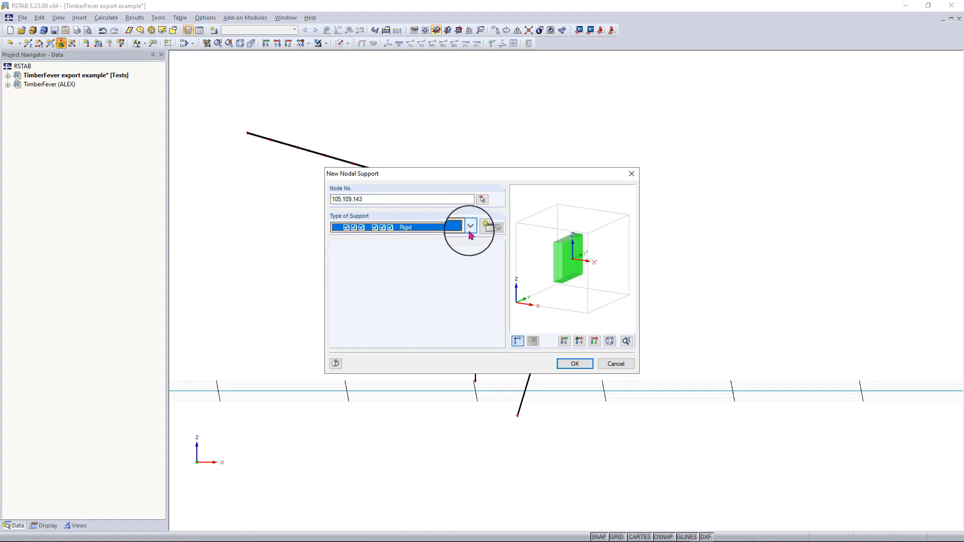
click(470, 229)
click(454, 252)
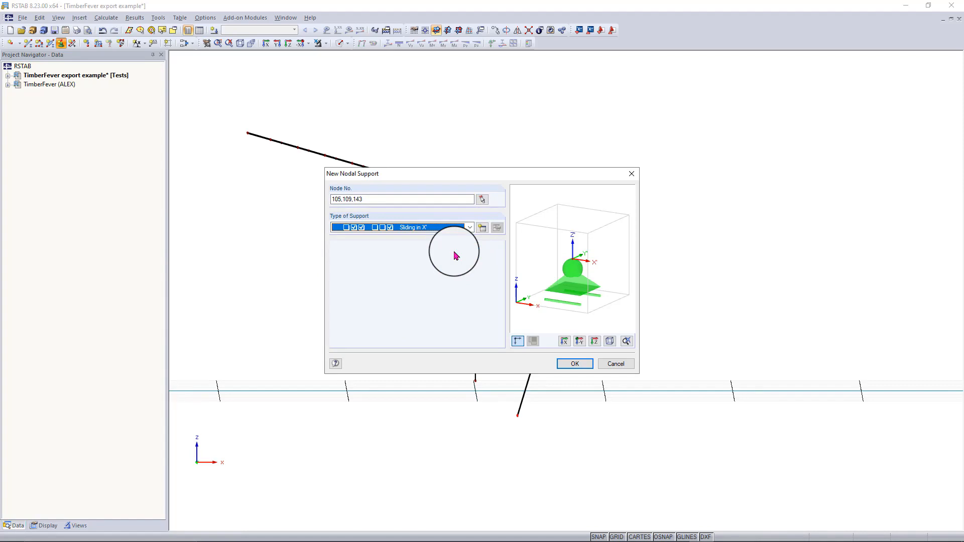
click(469, 229)
click(449, 259)
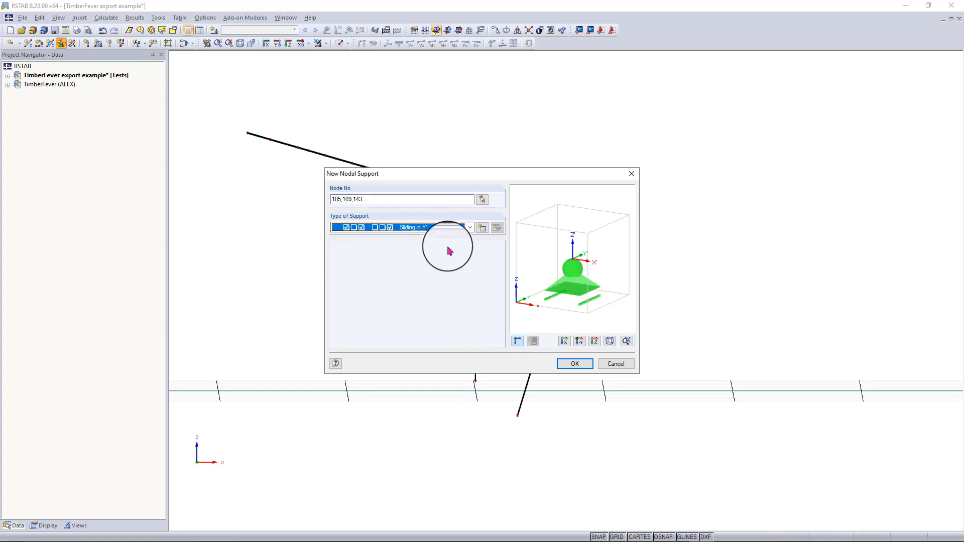
Assign Hinged nodal supports to the base nodes of the three inclined columns
click(470, 227)
click(452, 238)
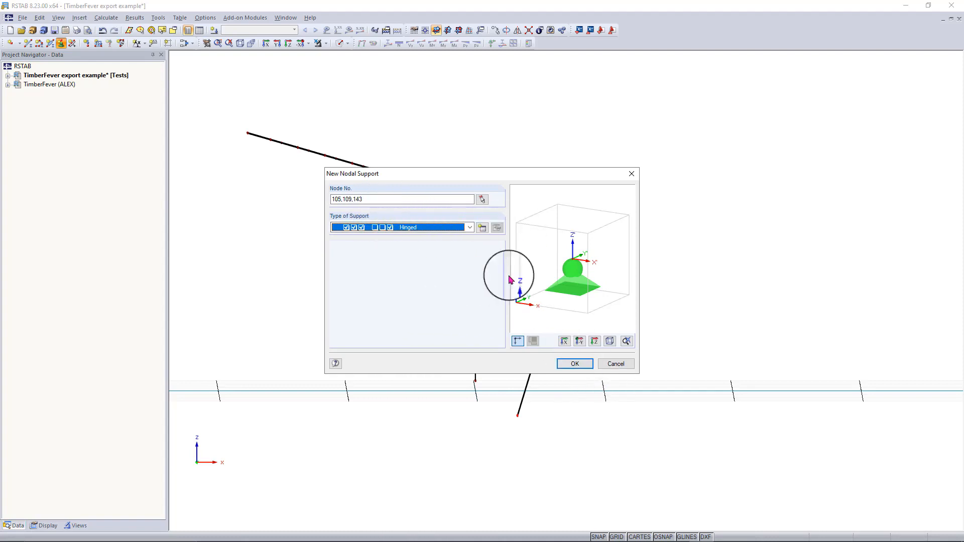
click(576, 364)
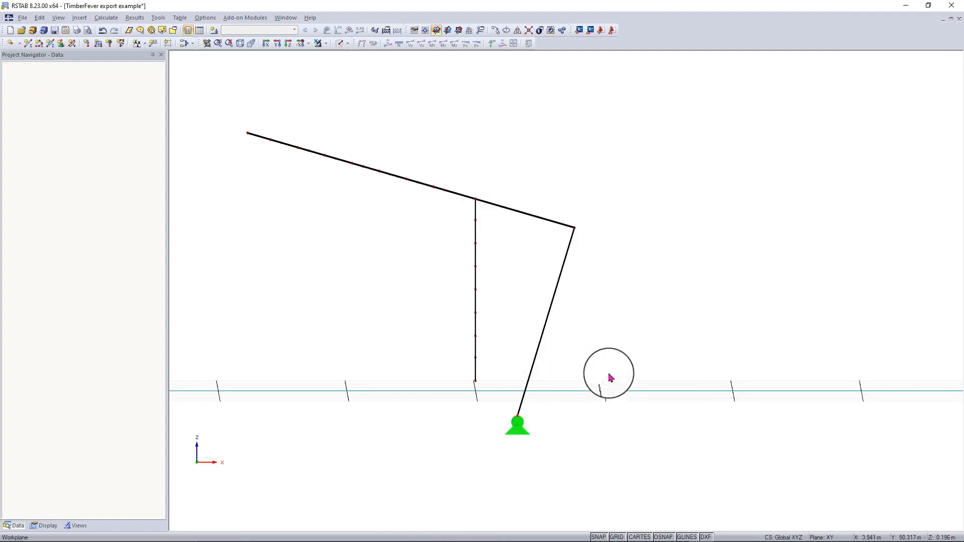
Assign Rigid nodal supports to the five base nodes of the wall
right_drag(609, 374, 469, 423)
click(493, 457)
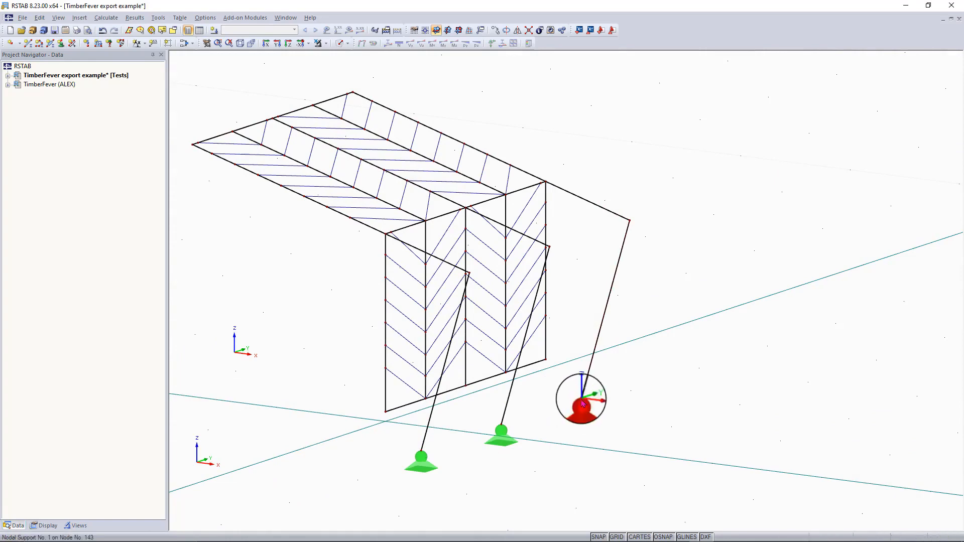
right_drag(370, 448, 509, 395)
click(470, 396)
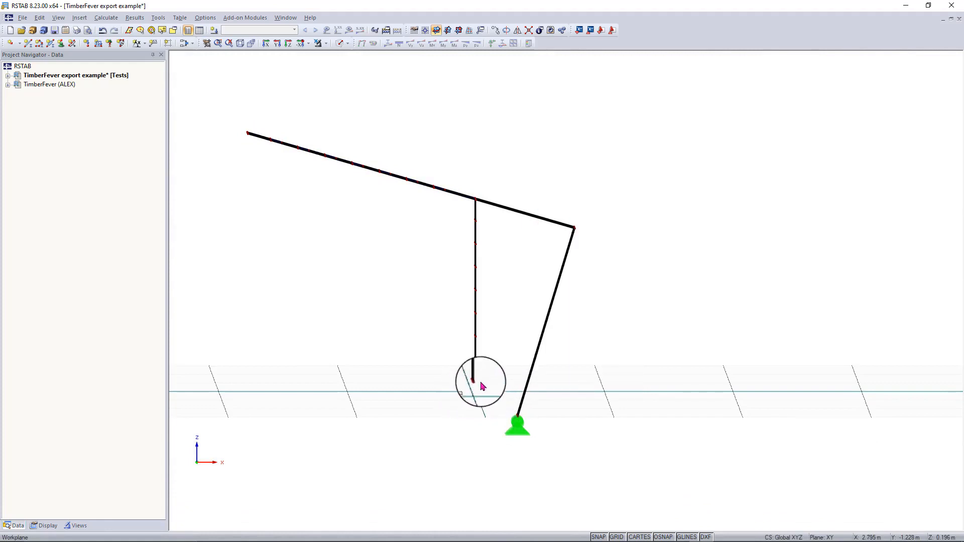
drag(465, 390, 492, 374)
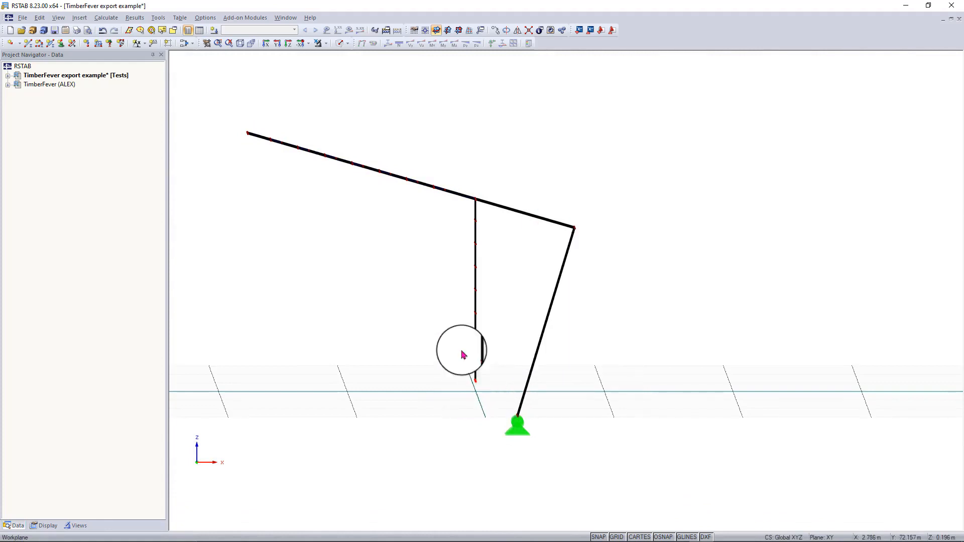
click(61, 43)
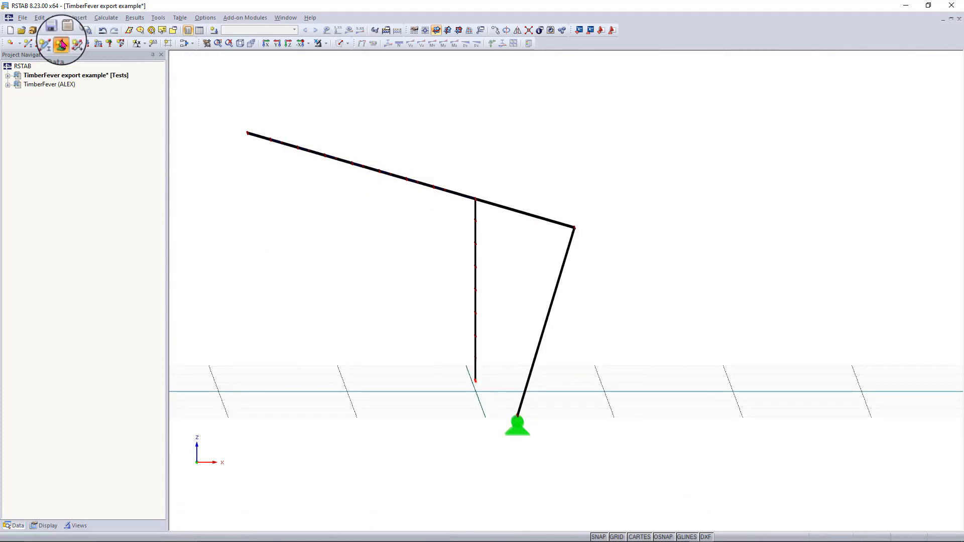
click(469, 227)
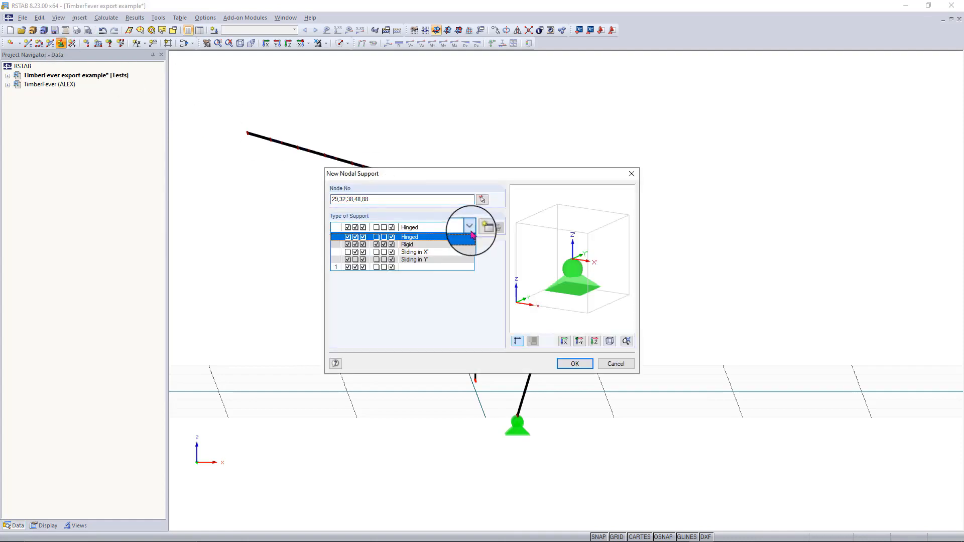
click(442, 246)
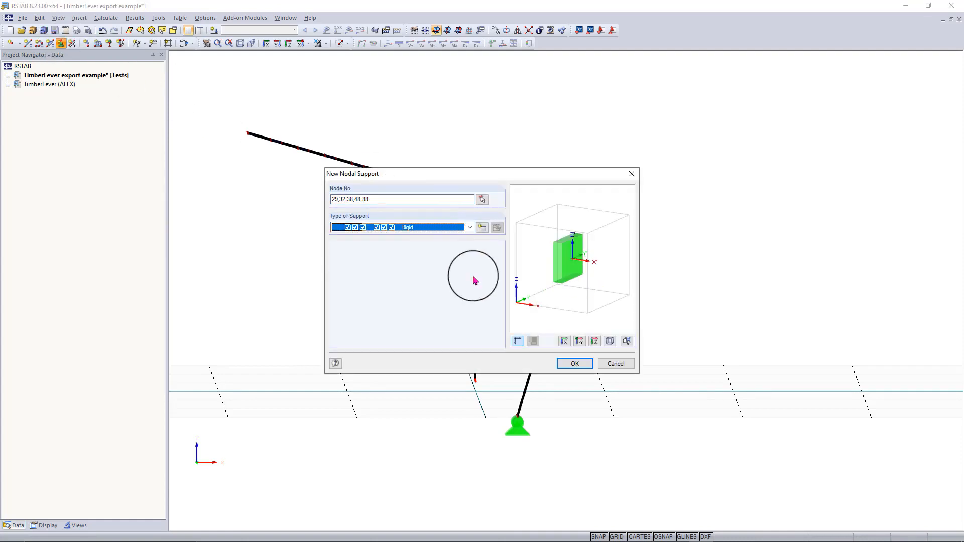
click(577, 366)
Examine the nodal supports at the wall and inclined column bases from several sides of the model
ctrl+middle_drag(634, 370, 459, 418)
click(461, 420)
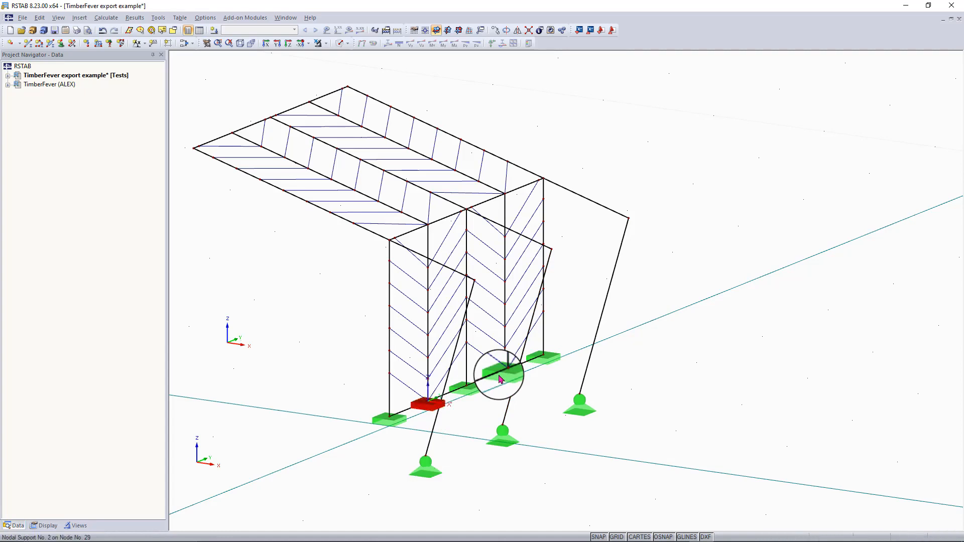
ctrl+middle_drag(381, 364, 342, 366)
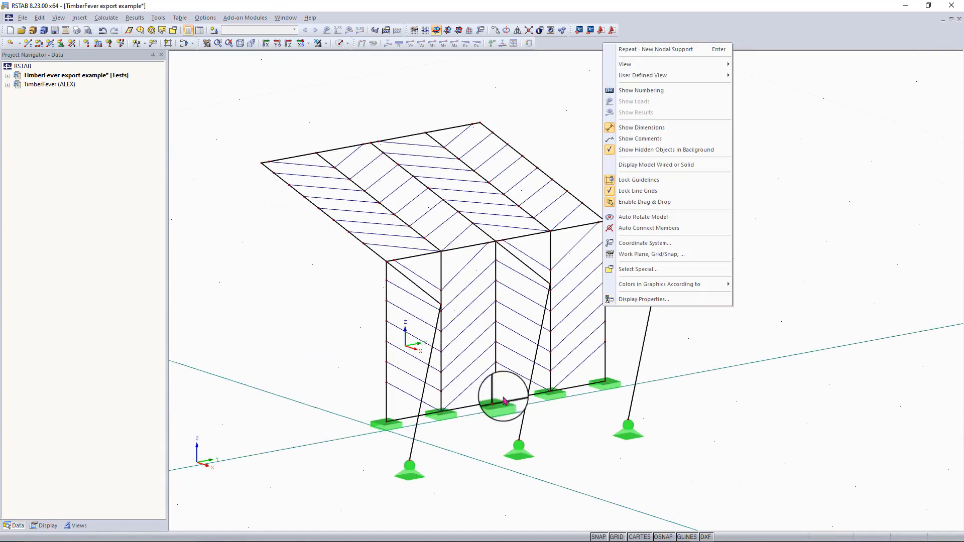
click(537, 424)
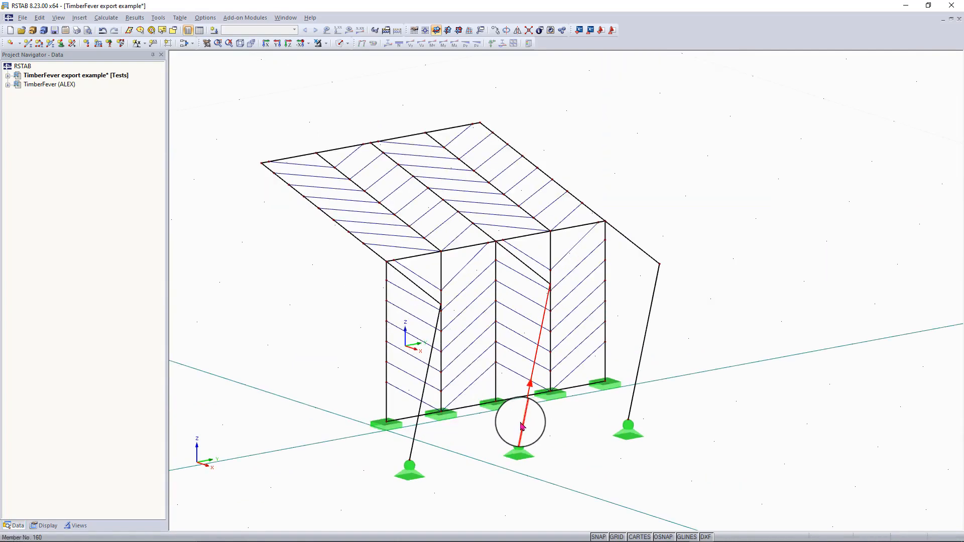
ctrl+middle_drag(594, 408, 678, 456)
right_click(656, 477)
key(Escape)
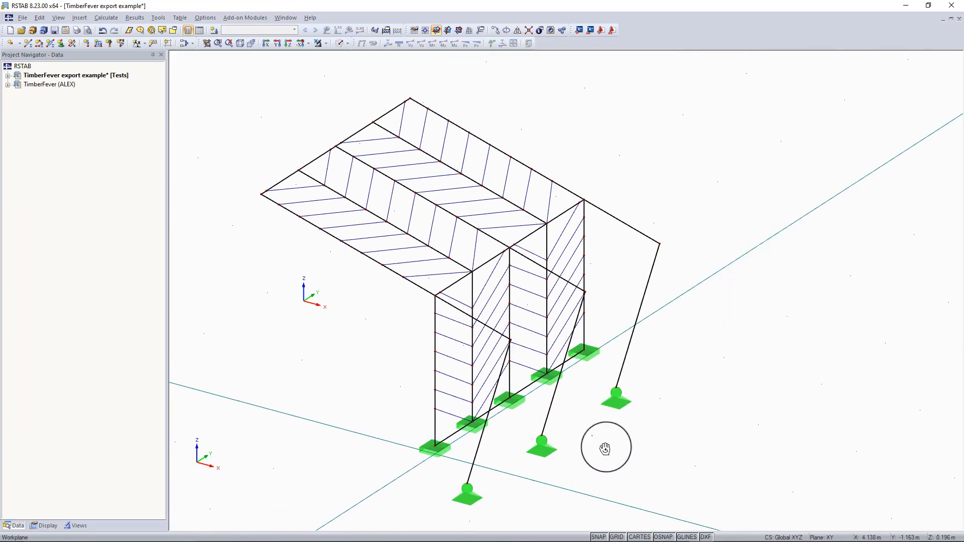
ctrl+middle_drag(607, 447, 202, 437)
right_click(202, 437)
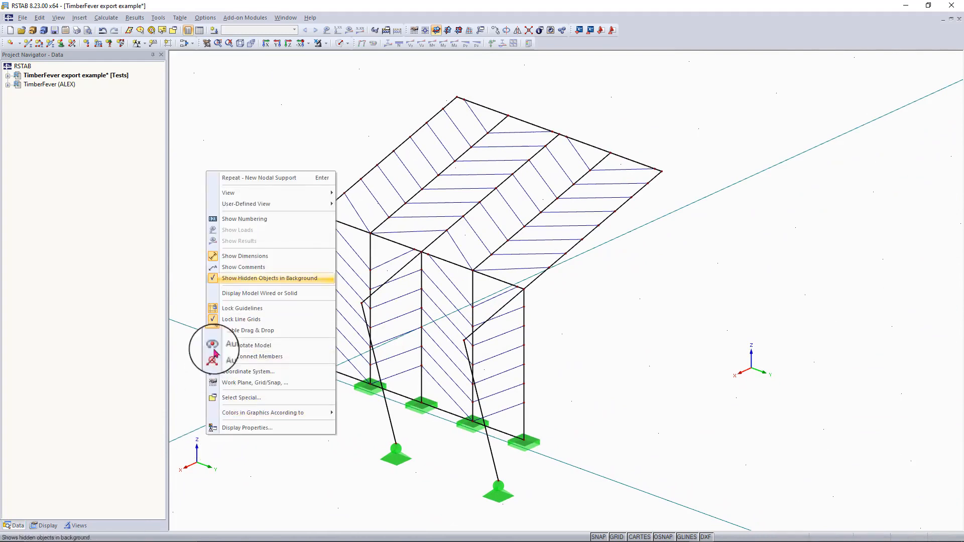
key(Escape)
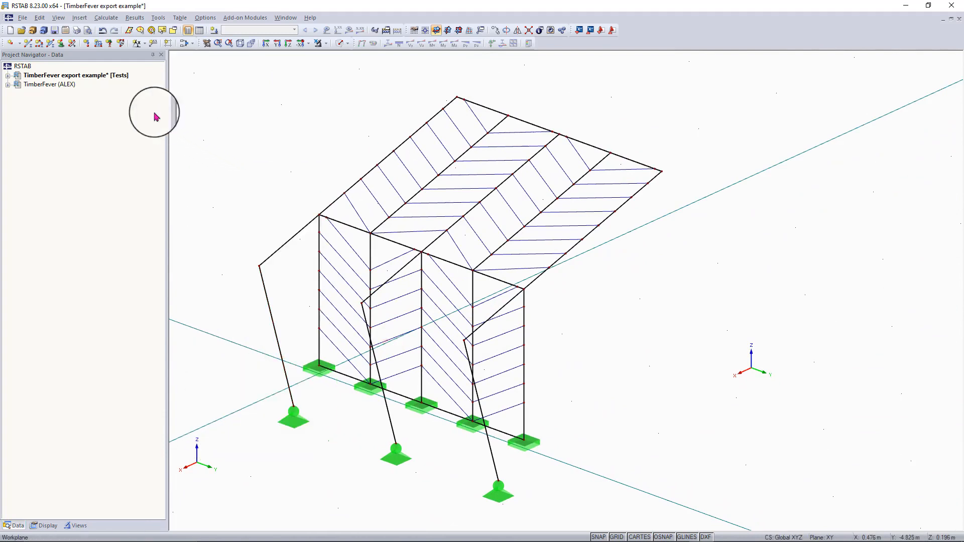
Connect the tops of the three inclined columns with two beam members of cross-section T-Rectangle 101/101 in S-P-F No.1/No.2
click(27, 47)
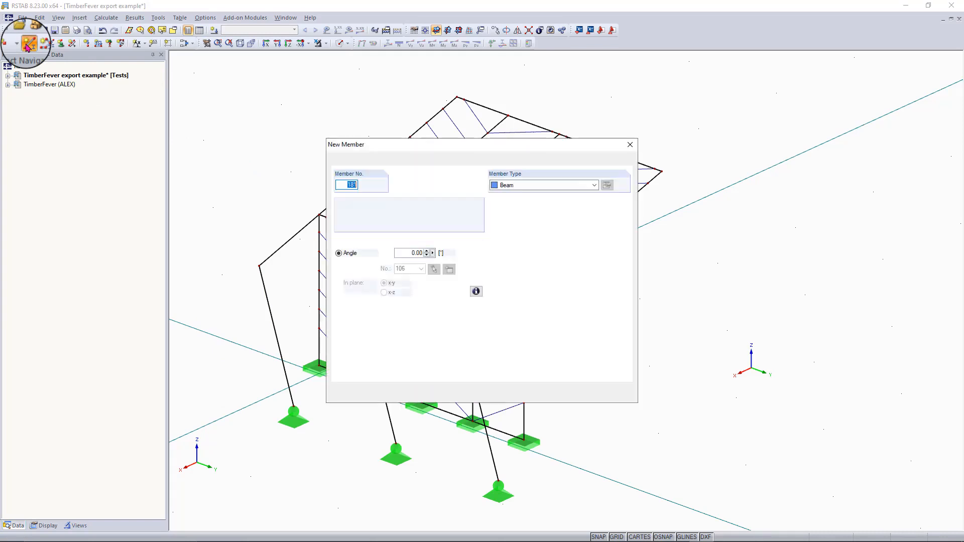
click(565, 319)
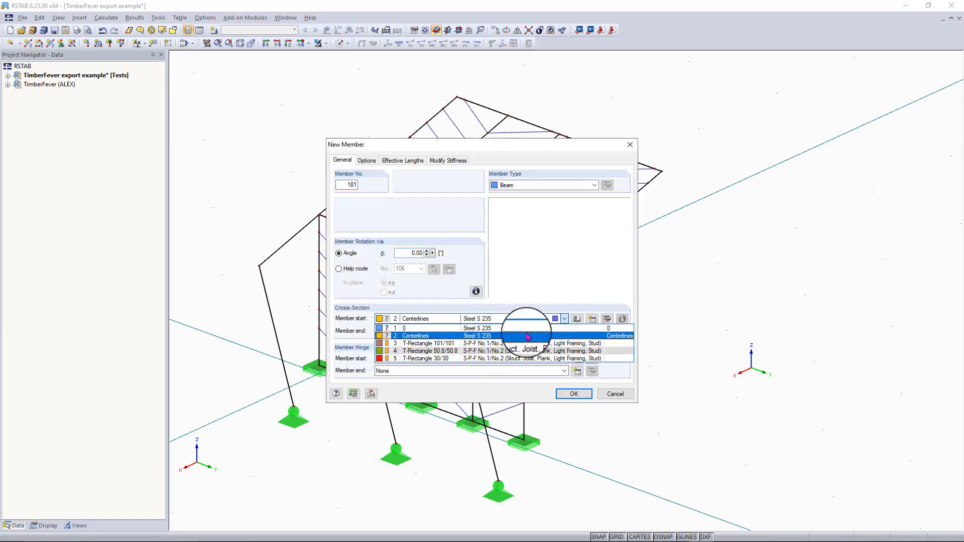
click(488, 345)
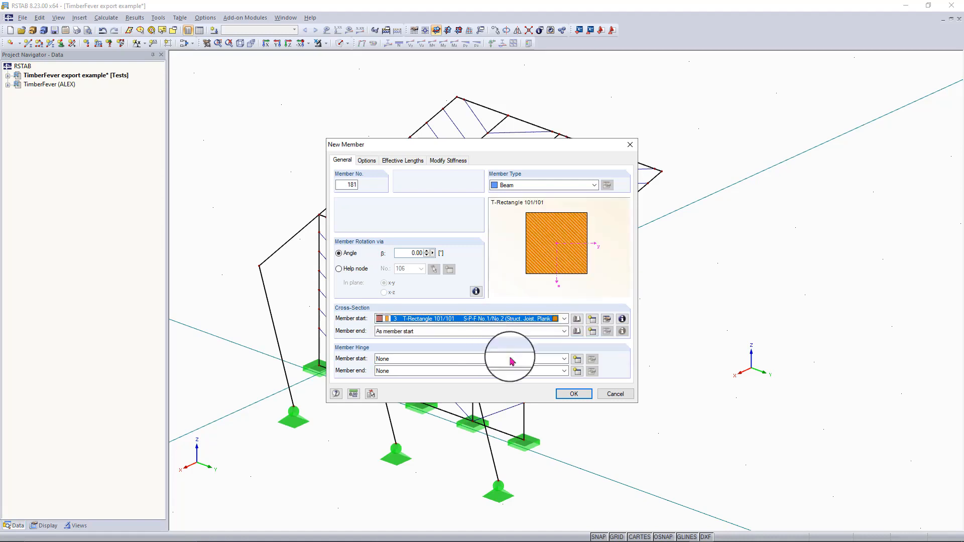
click(575, 395)
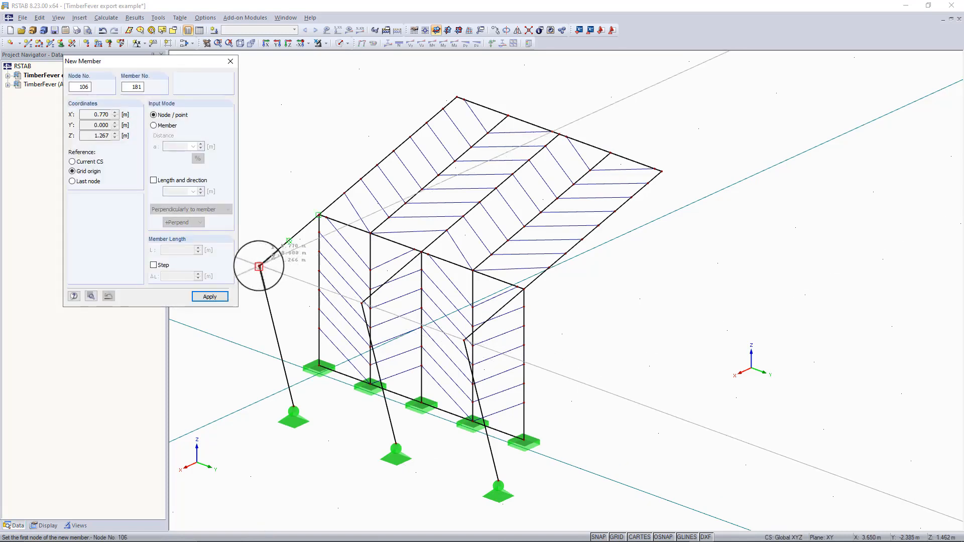
click(259, 266)
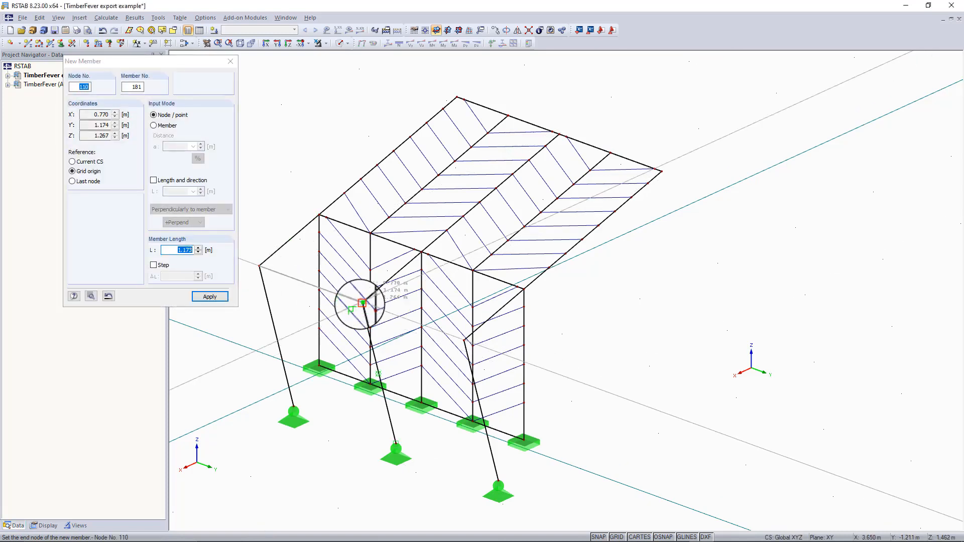
click(259, 266)
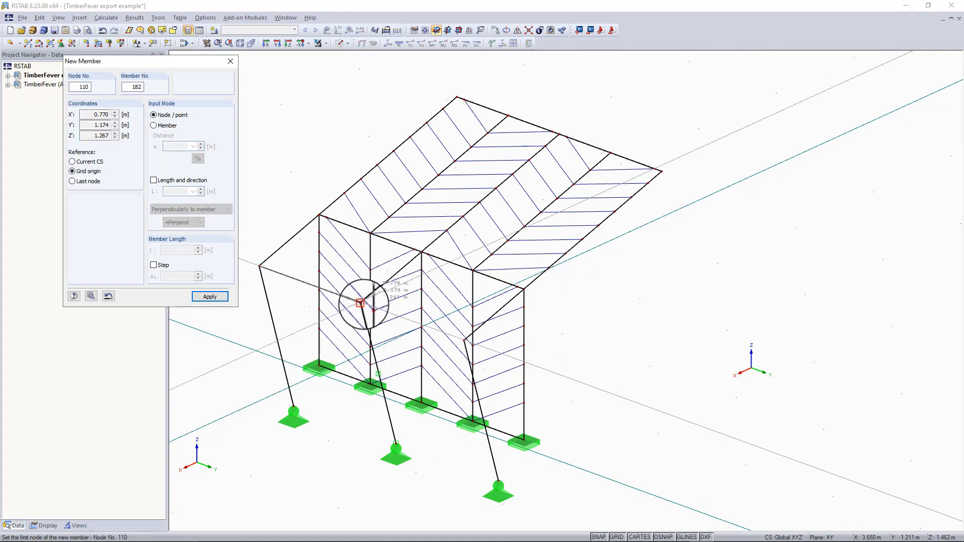
click(377, 309)
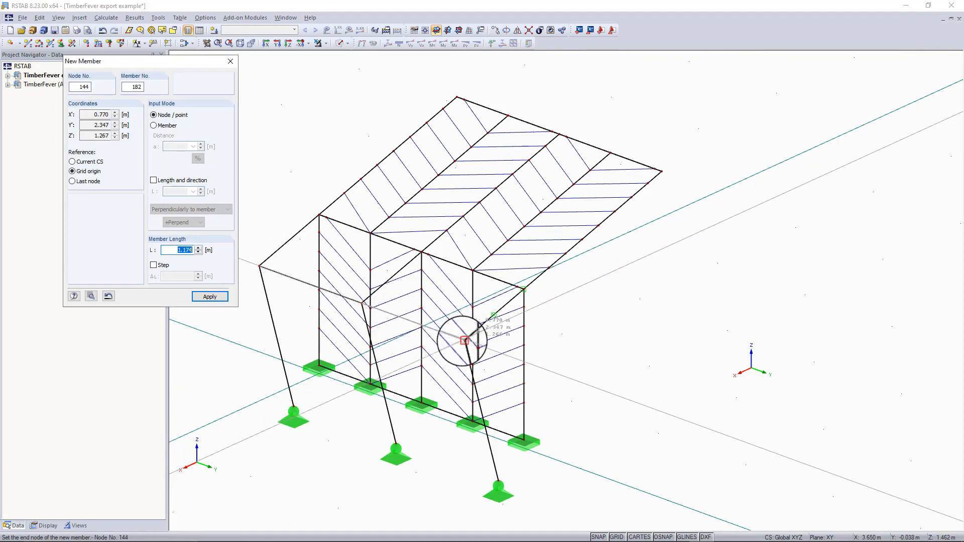
click(465, 341)
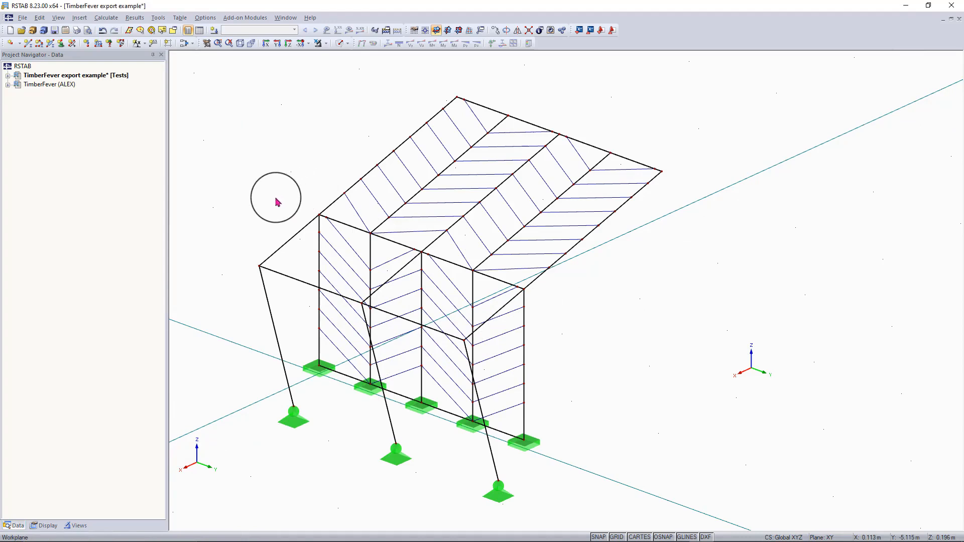
Select the three inclined columns and review their member properties and direction without changing anything
ctrl+middle_drag(241, 213, 296, 192)
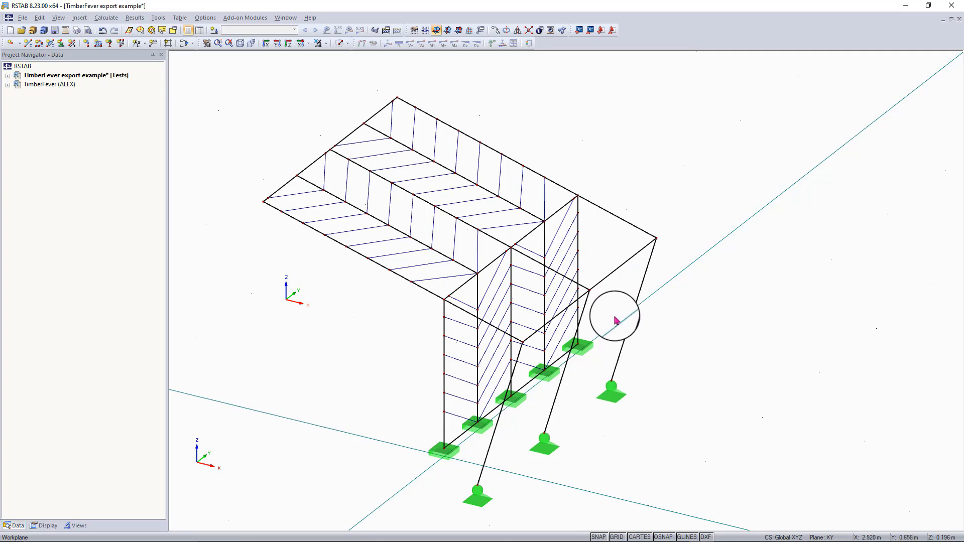
ctrl+middle_drag(615, 322, 668, 267)
right_click(668, 267)
click(570, 340)
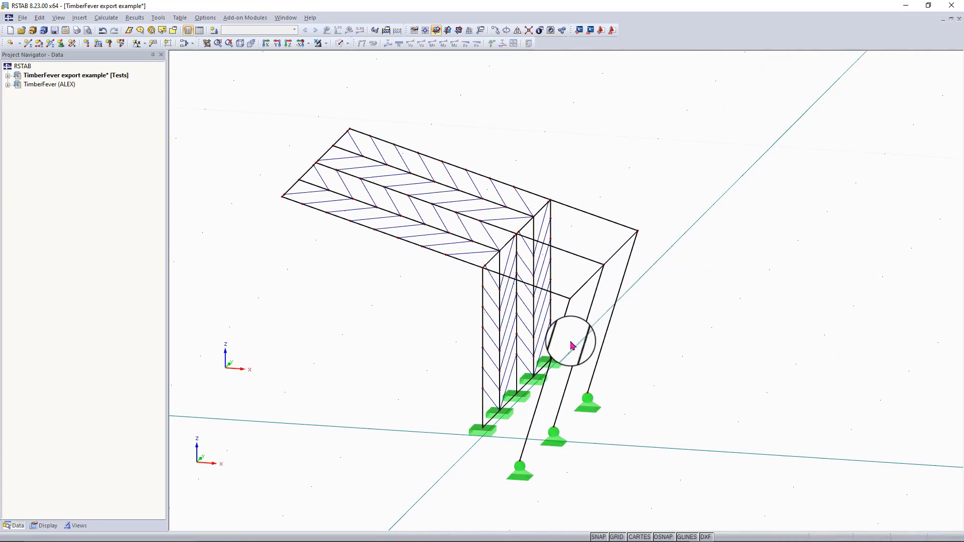
ctrl+middle_drag(673, 366, 718, 335)
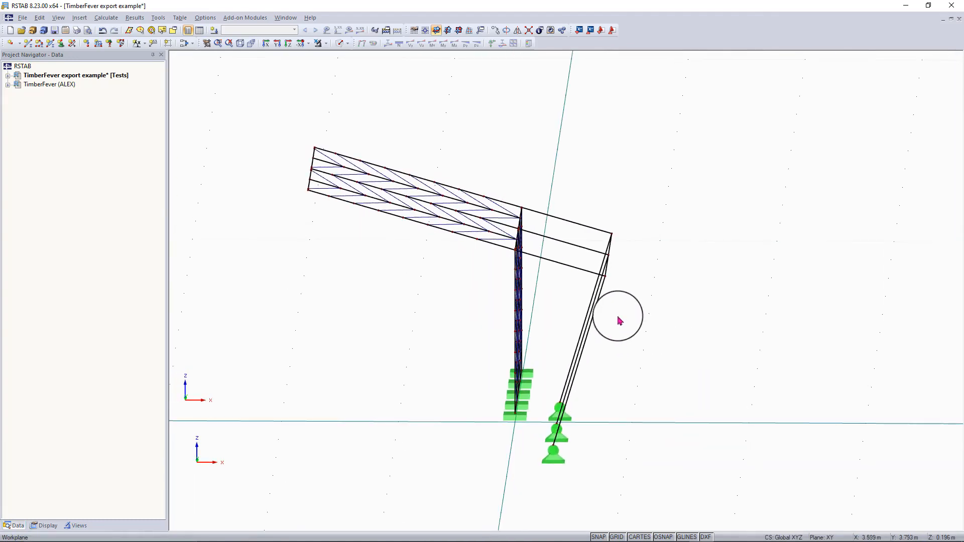
click(579, 369)
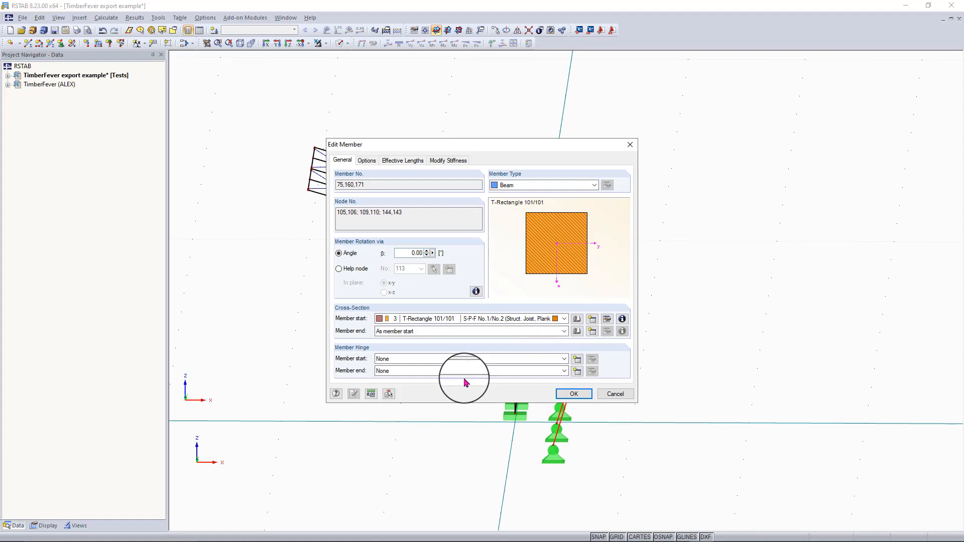
drag(531, 147, 346, 157)
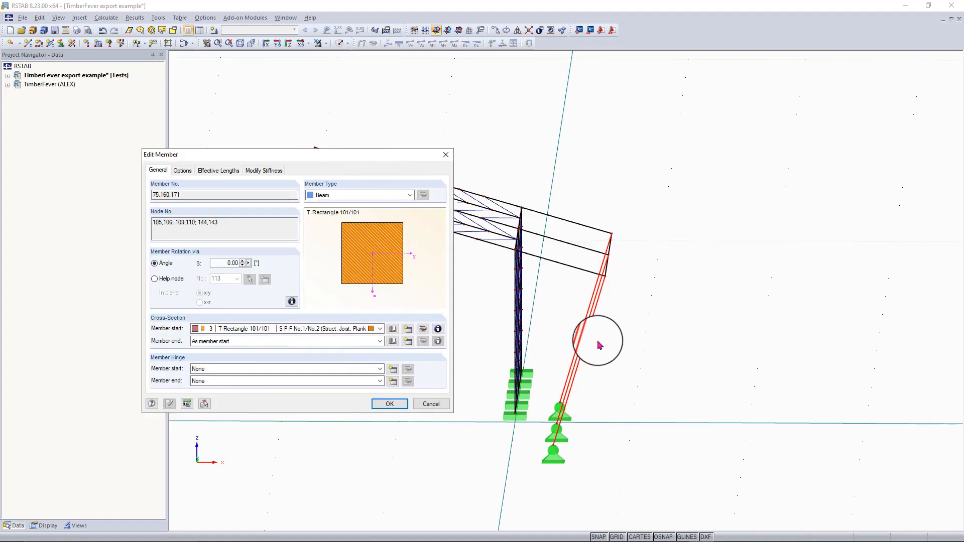
key(Escape)
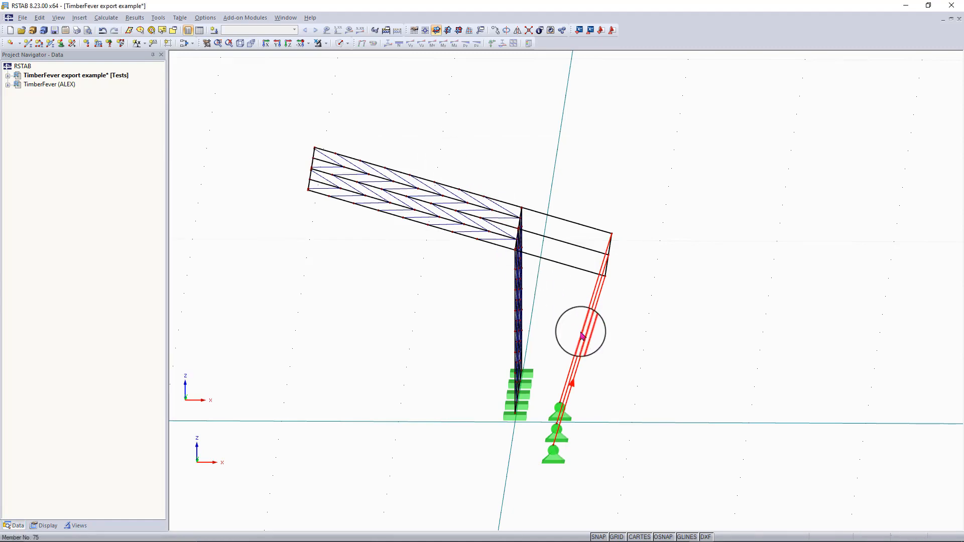
Reverse the member orientation of the three inclined columns
ctrl+middle_drag(652, 355, 560, 373)
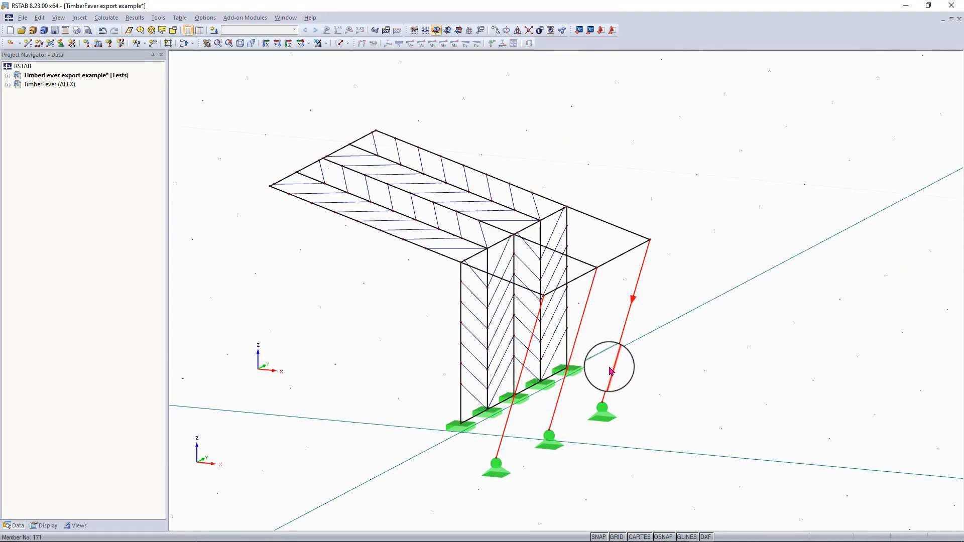
right_click(627, 335)
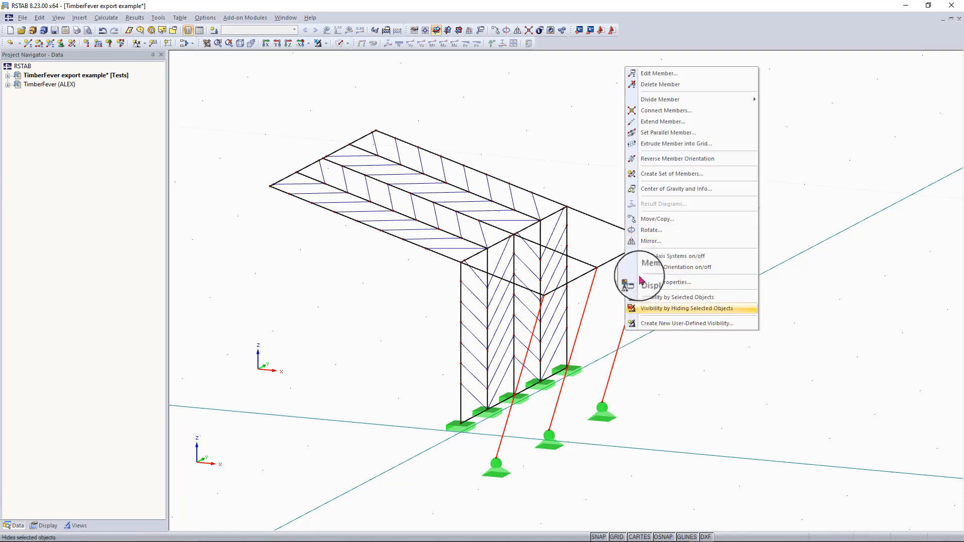
click(670, 160)
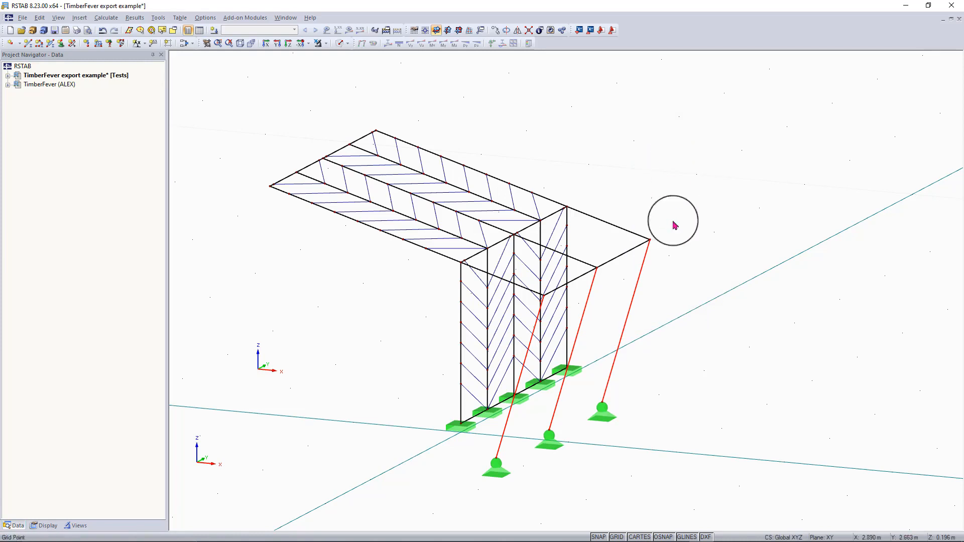
click(678, 327)
Define a member hinge in local axes releasing φy and φz and assign it to the member end of the three inclined columns
ctrl+middle_drag(656, 362, 707, 355)
right_click(707, 355)
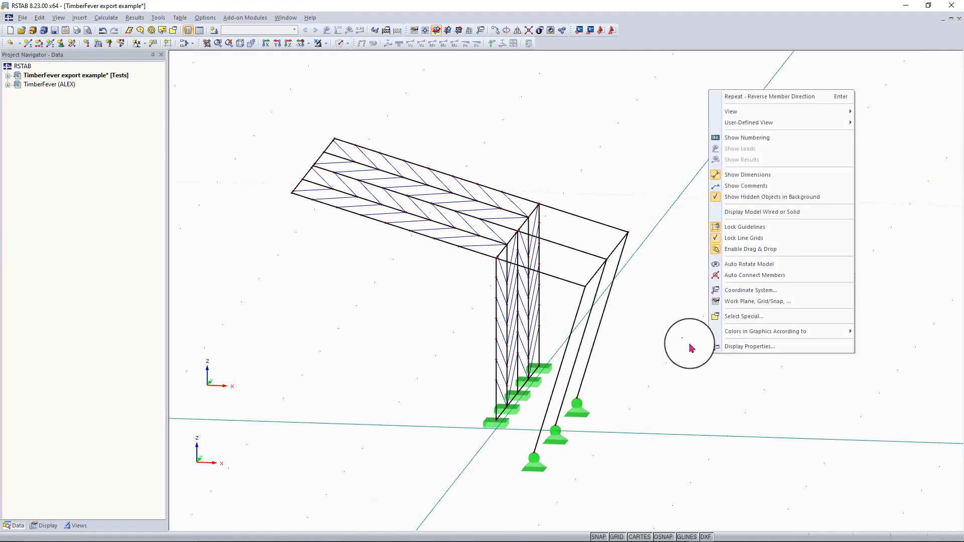
drag(622, 309, 572, 361)
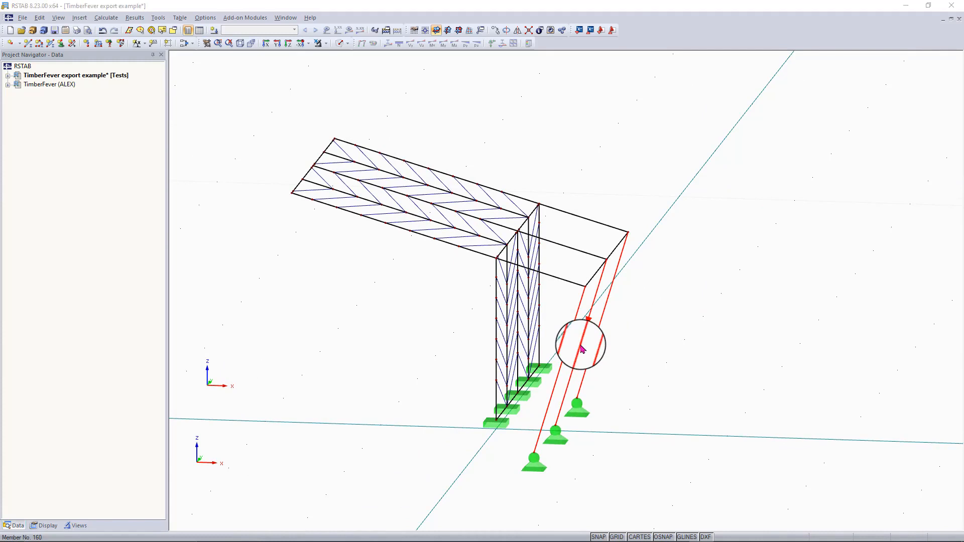
double_click(583, 349)
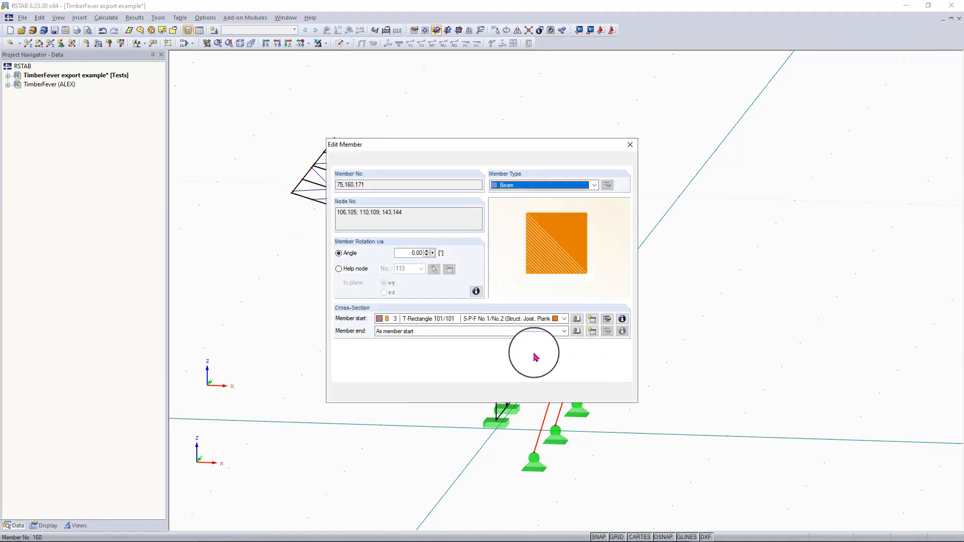
click(491, 359)
click(491, 368)
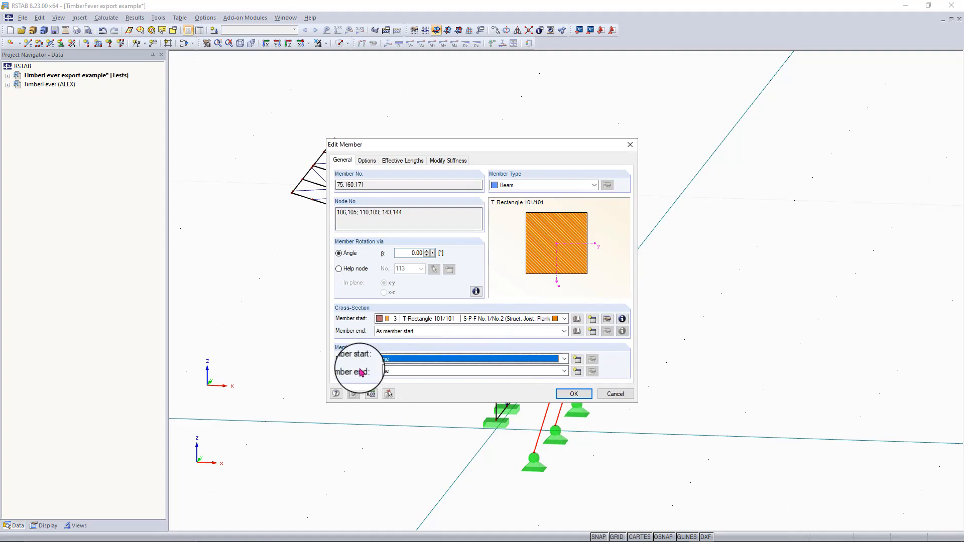
click(564, 371)
click(566, 375)
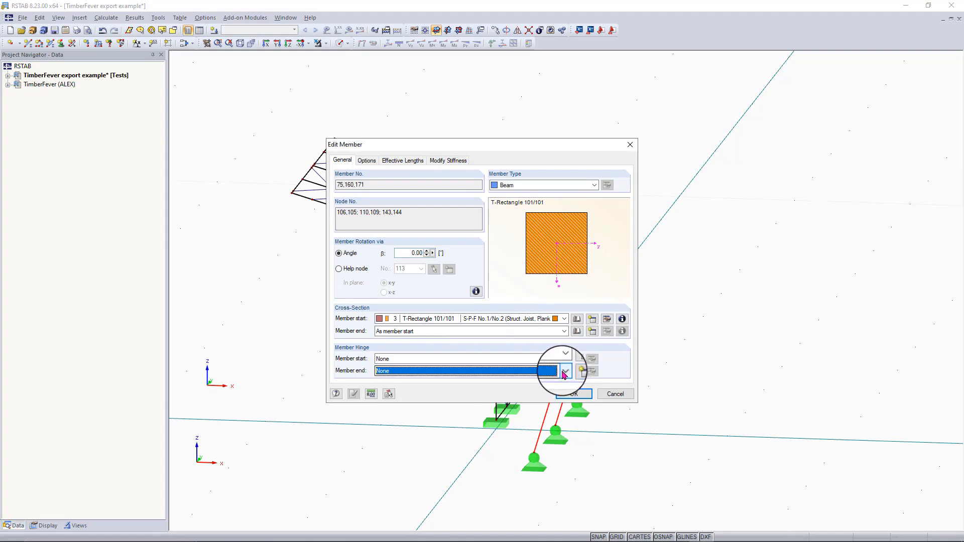
click(564, 372)
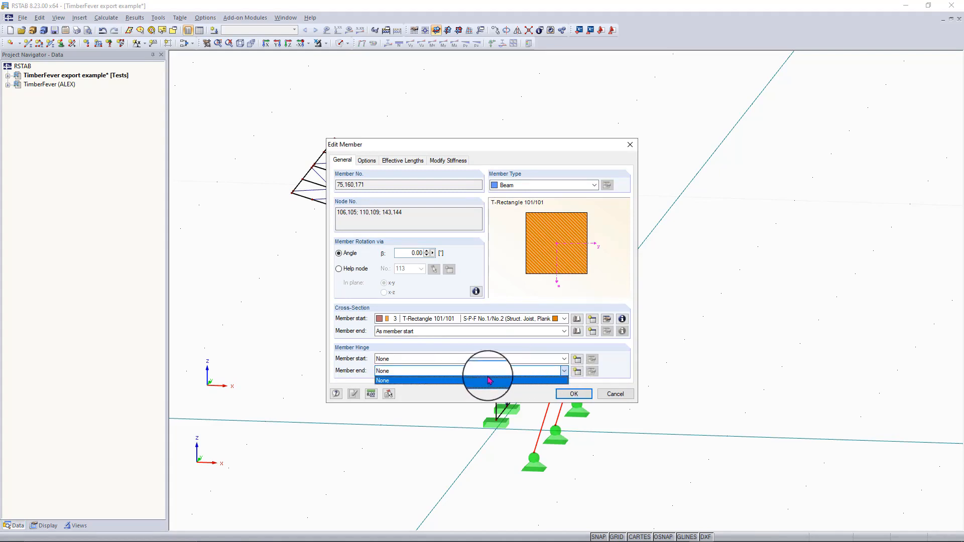
click(564, 372)
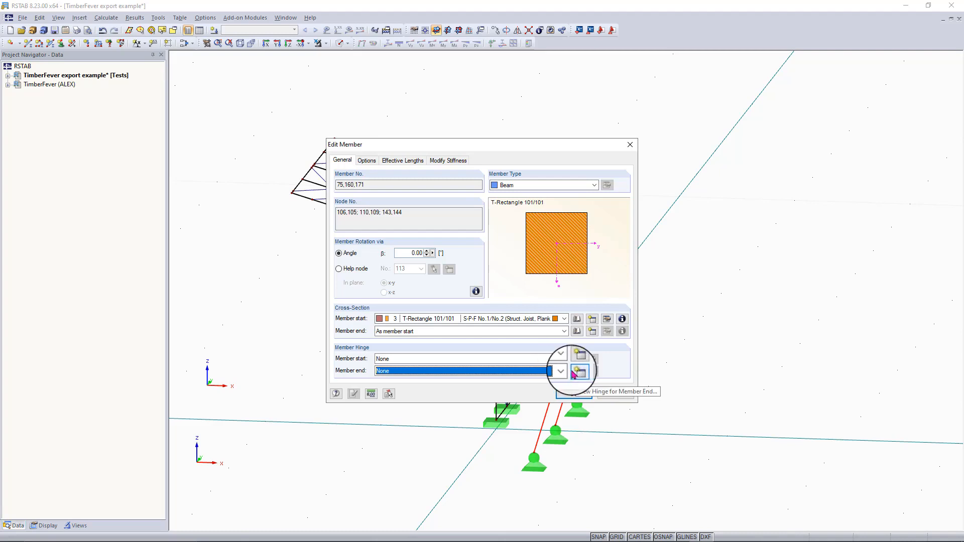
click(578, 374)
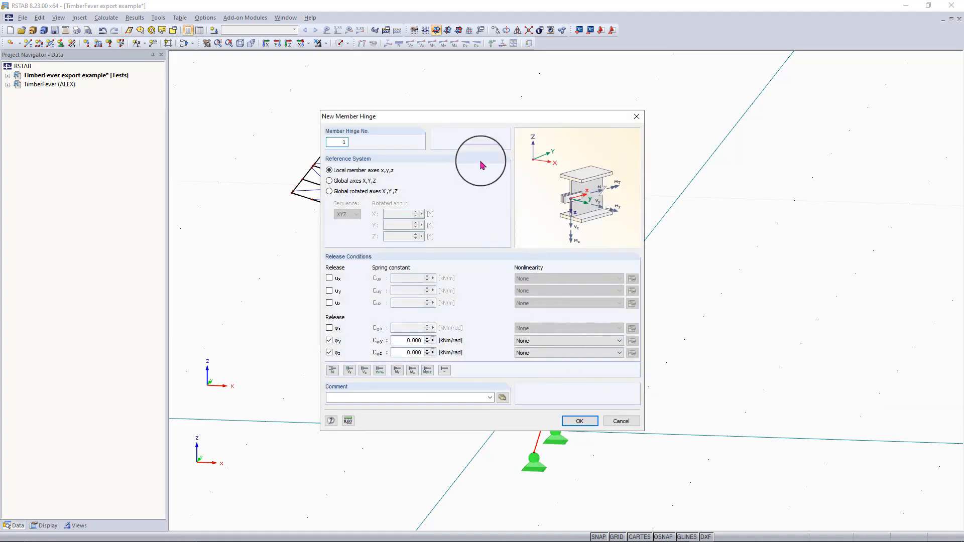
drag(459, 116, 461, 117)
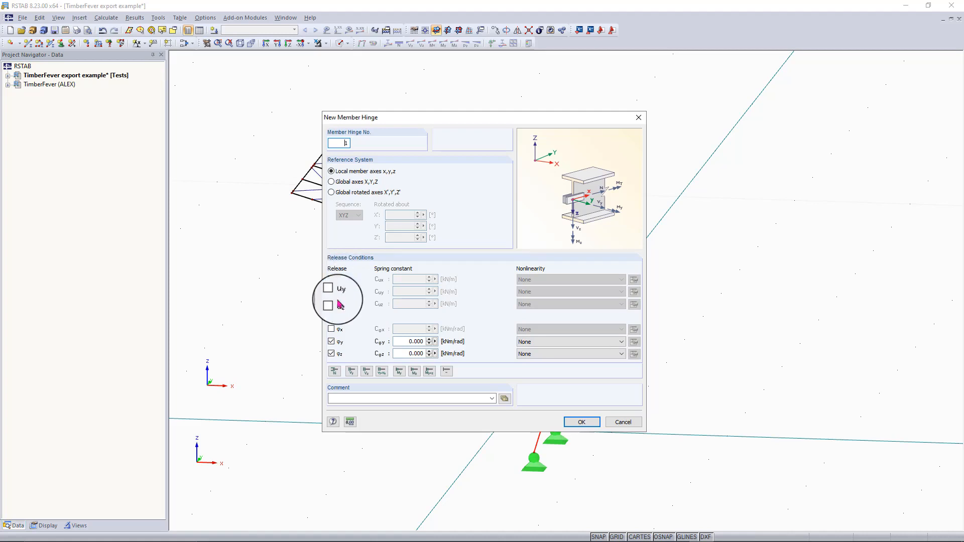
key(Return)
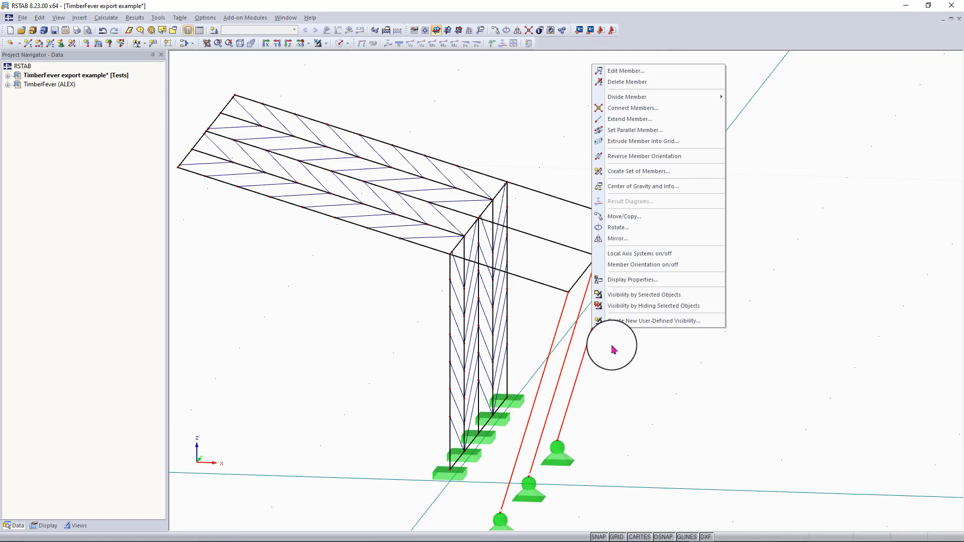
Reverse the member orientation of the rearmost inclined column
click(611, 350)
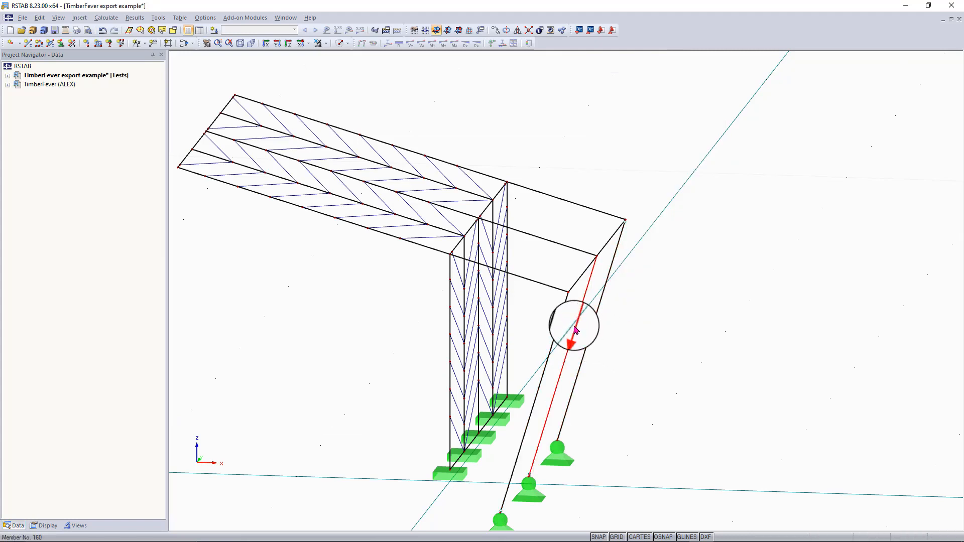
right_click(583, 362)
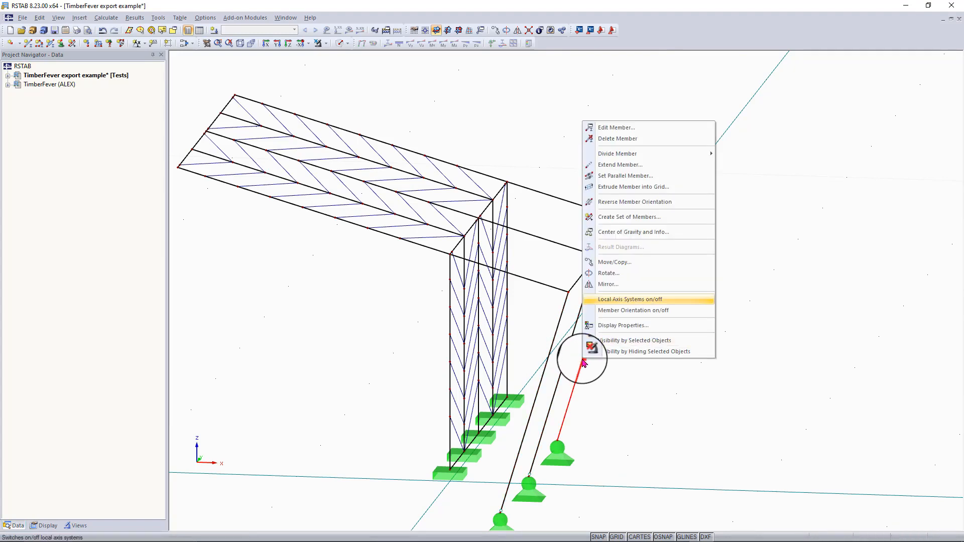
click(625, 204)
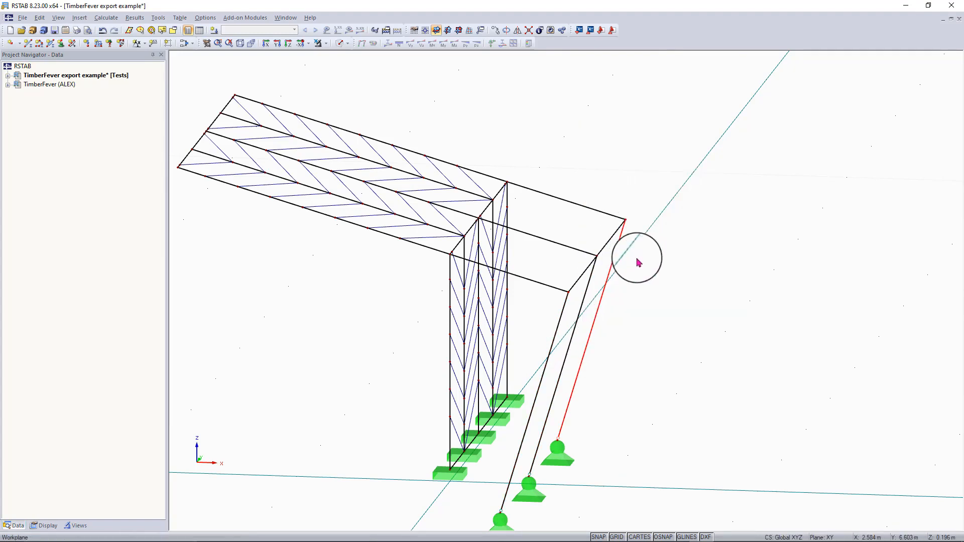
right_drag(635, 261, 597, 326)
click(631, 365)
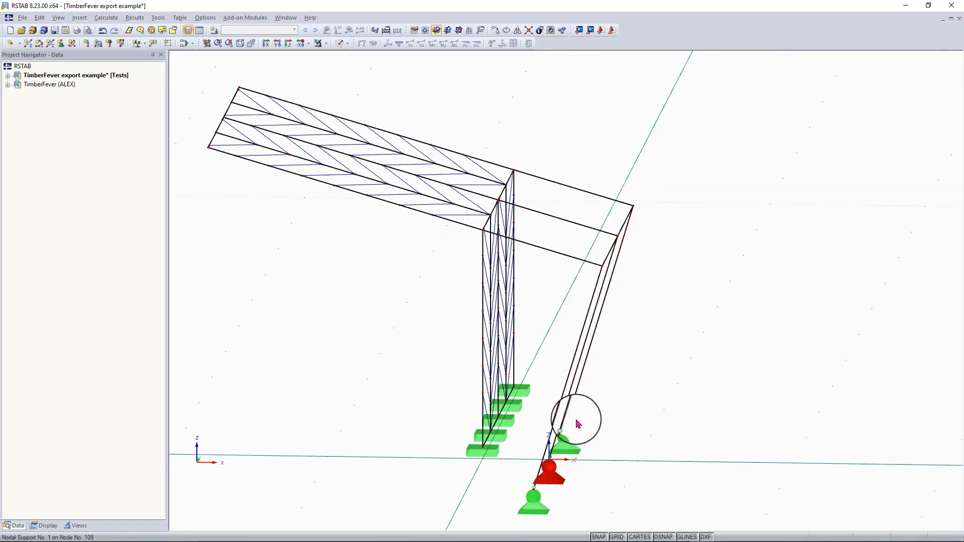
Set the three inclined columns' member-end hinge to None and assign local hinge 1 at their member start
right_drag(627, 375, 647, 360)
click(629, 324)
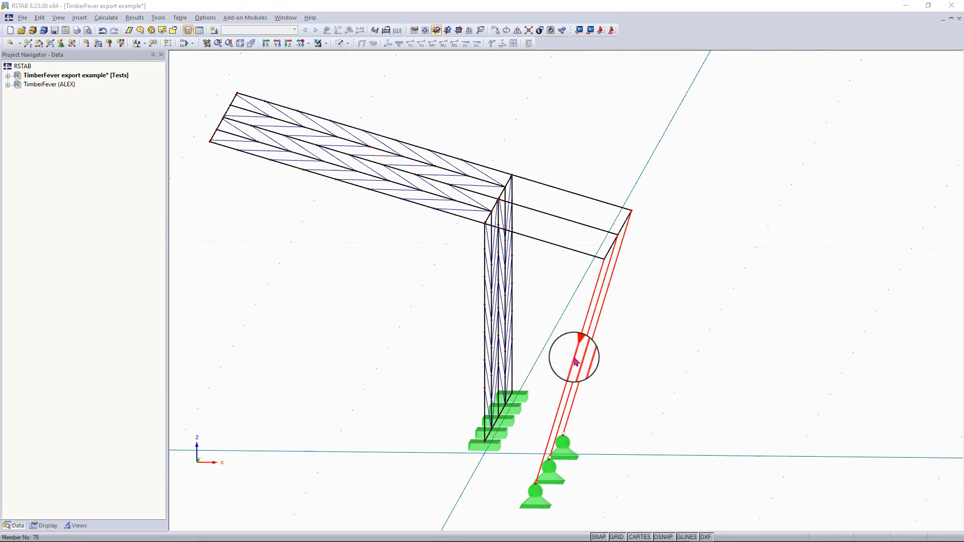
double_click(576, 362)
key(Escape)
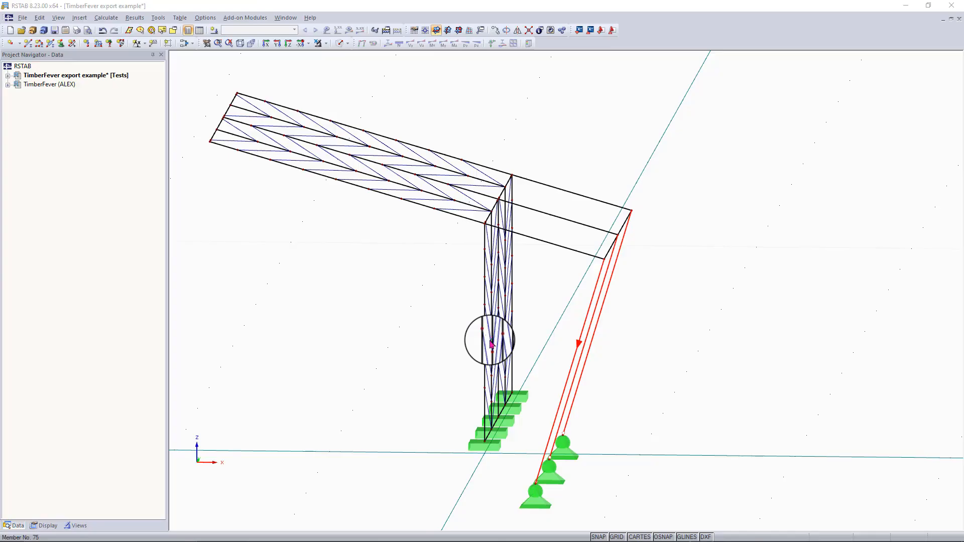
double_click(491, 345)
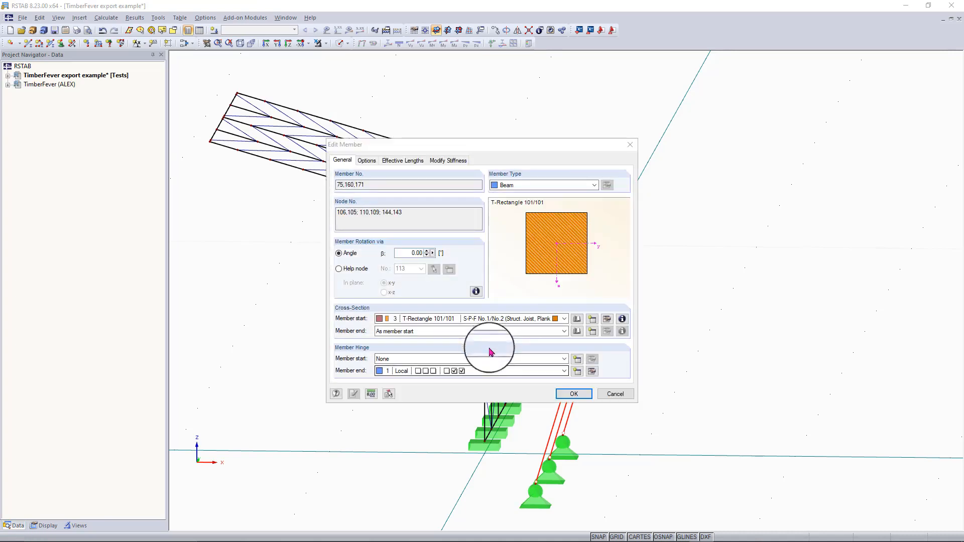
click(489, 373)
click(477, 382)
click(465, 359)
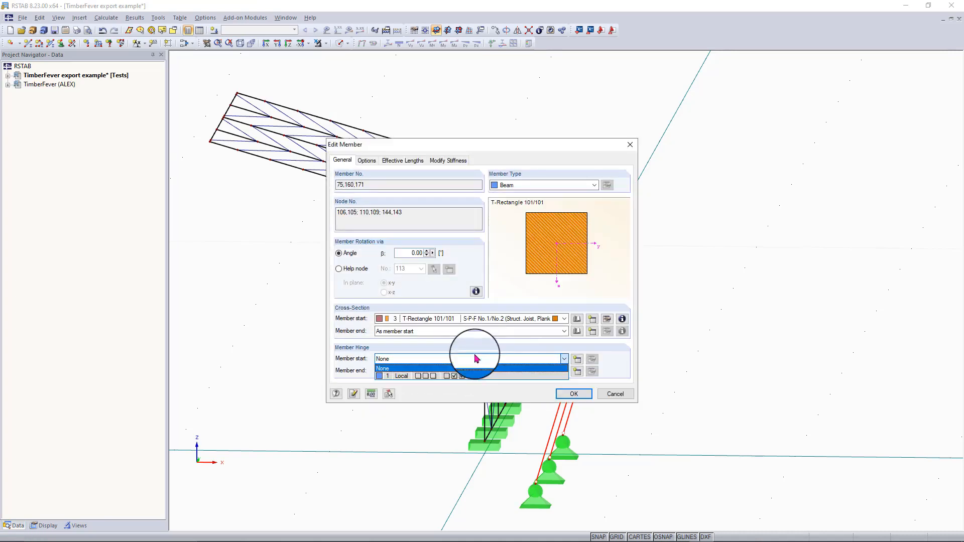
click(475, 378)
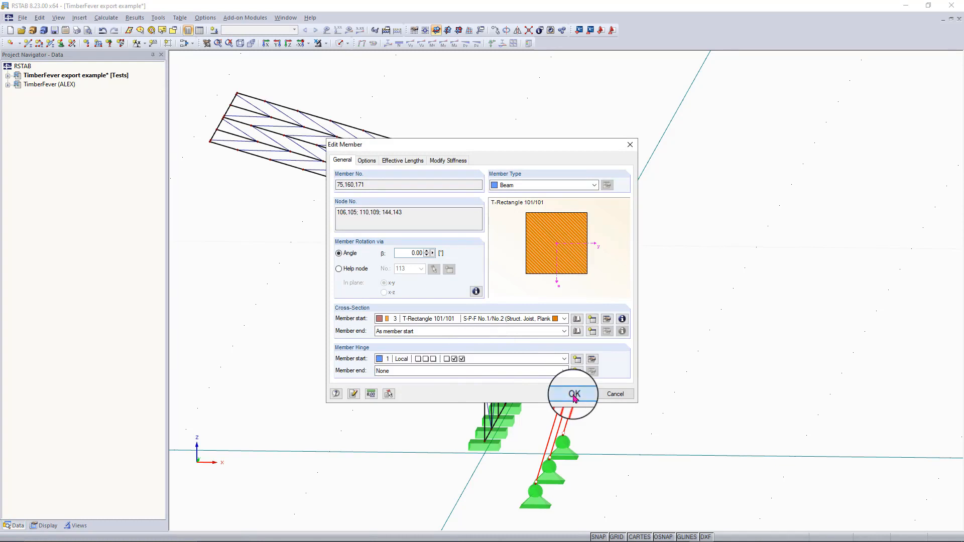
click(574, 394)
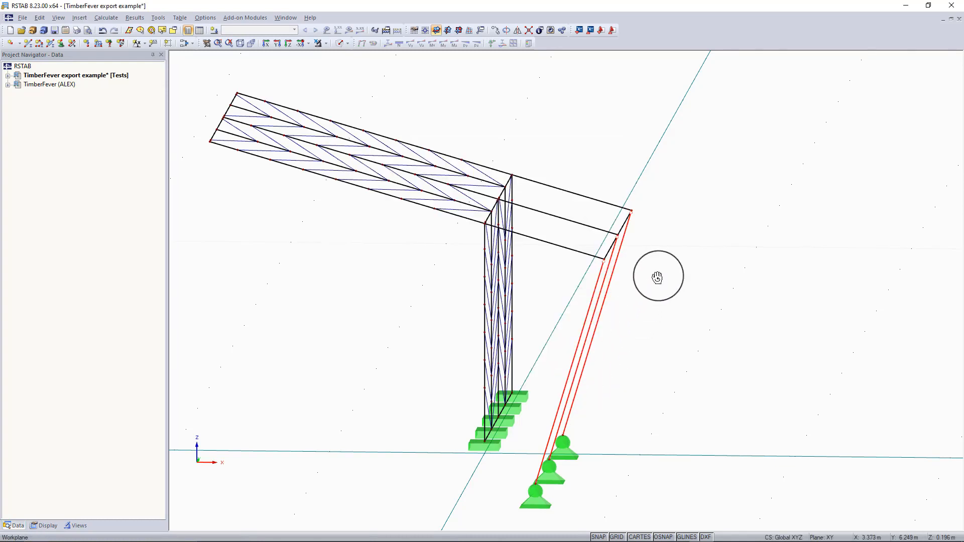
Assign local hinge 1 to both the start and end of the two beams joining the inclined column tops
ctrl+middle_drag(658, 278, 636, 286)
right_click(635, 286)
click(626, 253)
scroll(625, 251, up, 3)
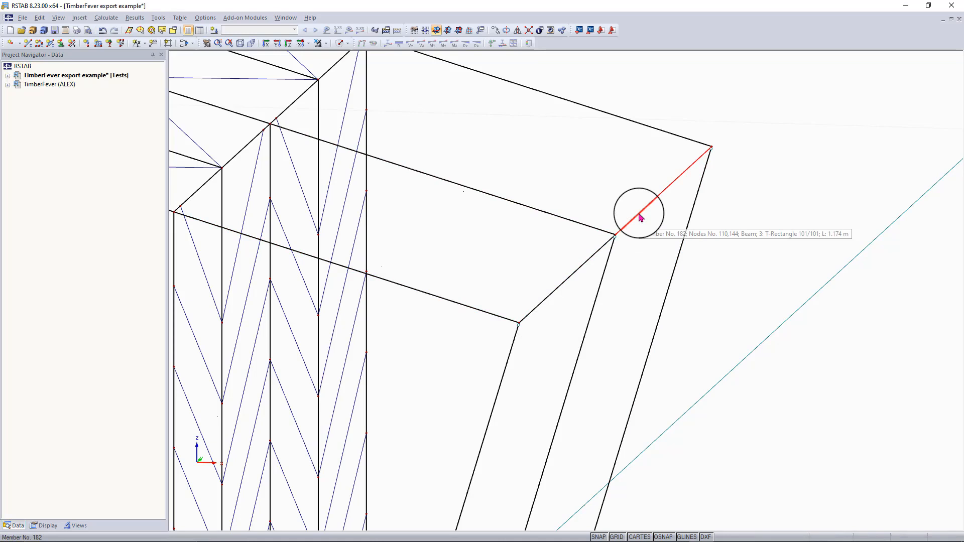
right_click(623, 214)
key(Escape)
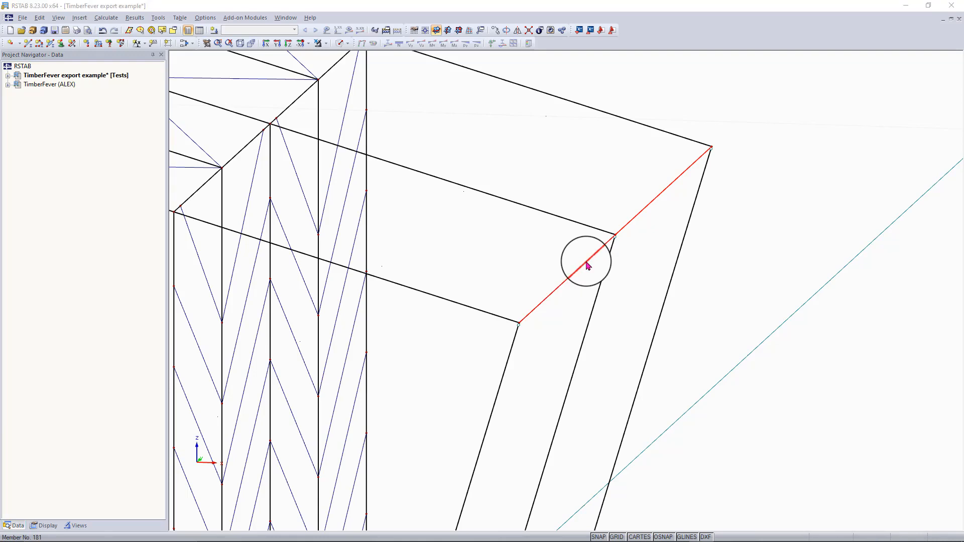
double_click(588, 265)
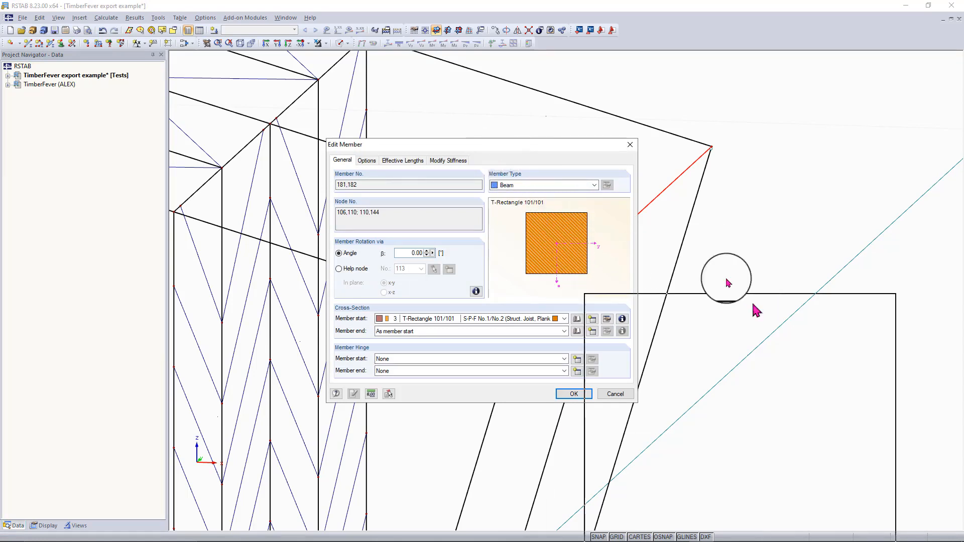
drag(527, 135, 503, 140)
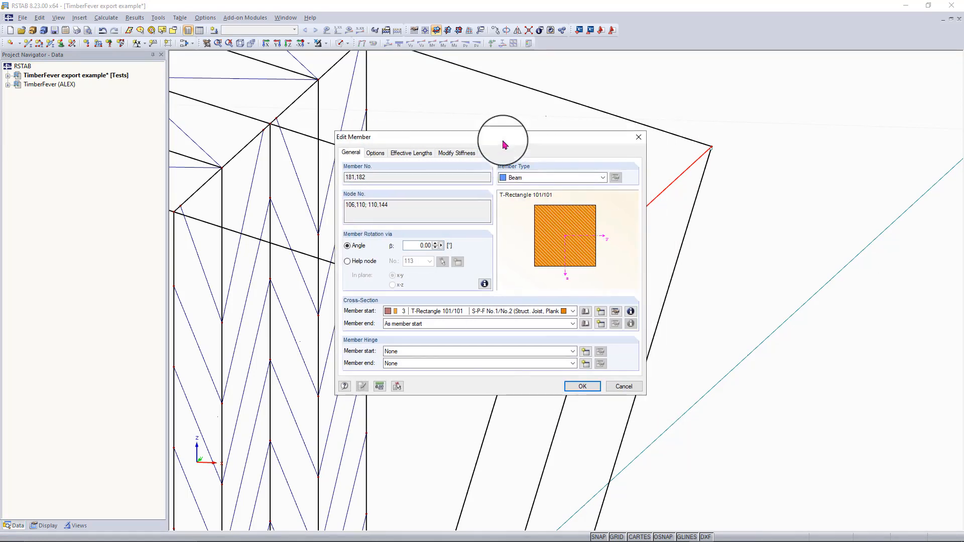
click(510, 351)
click(502, 368)
click(501, 363)
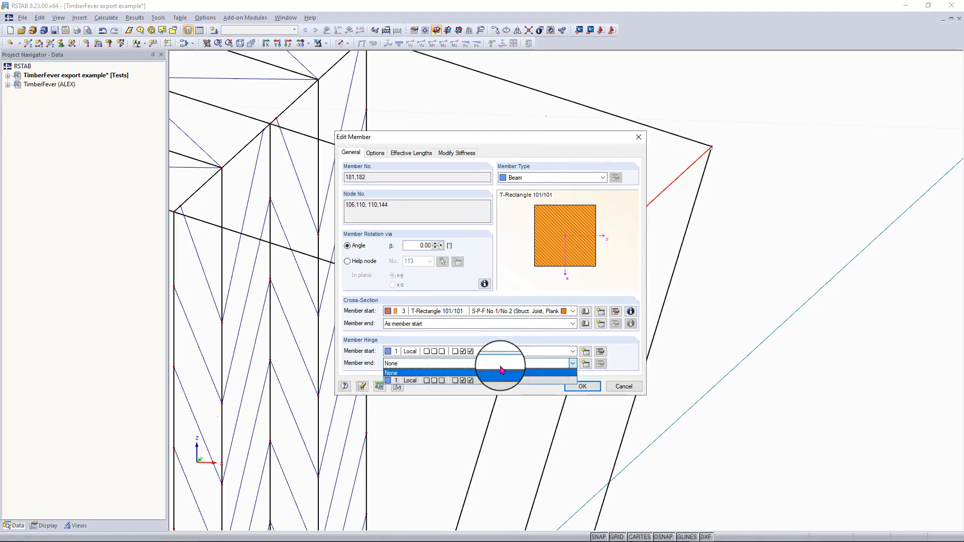
click(500, 380)
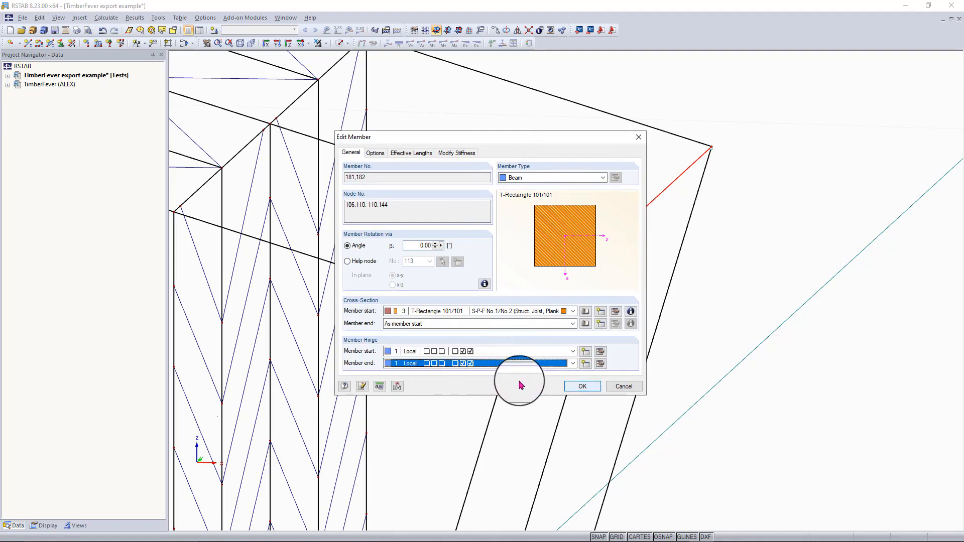
click(578, 387)
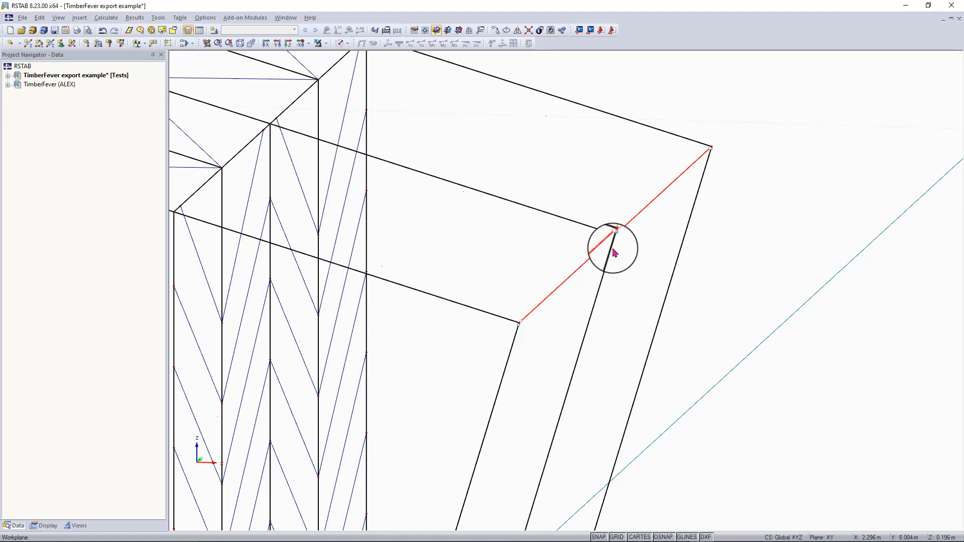
scroll(615, 253, up, 2)
ctrl+middle_drag(628, 248, 569, 232)
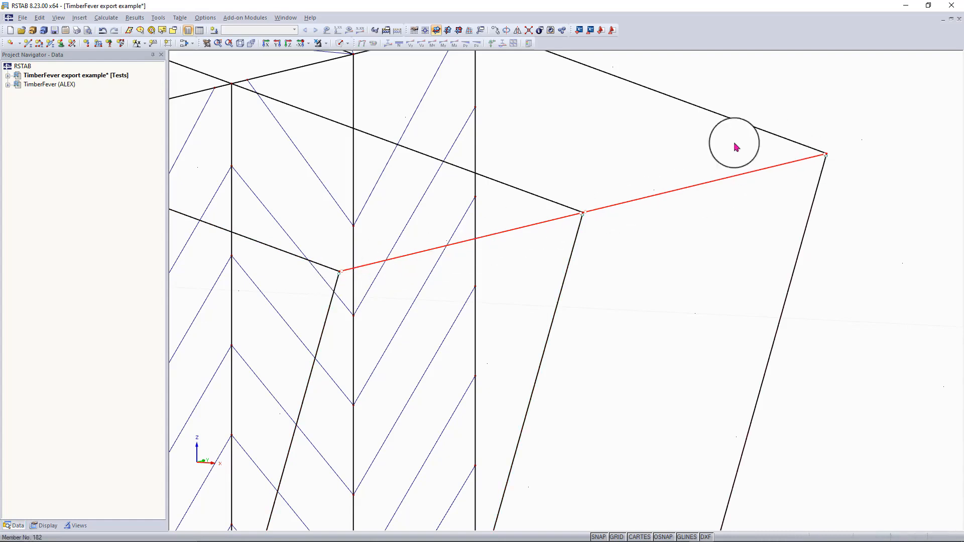
double_click(58, 83)
click(63, 76)
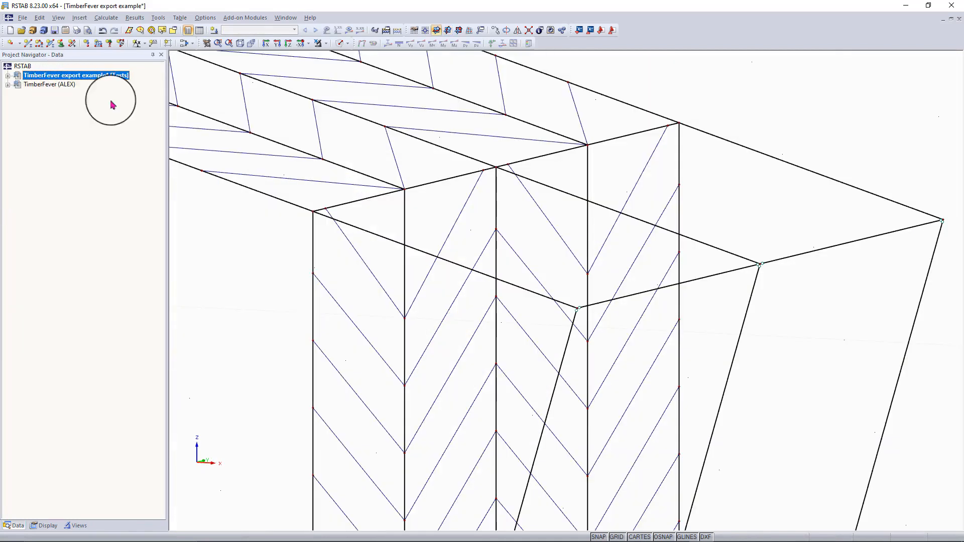
Assign local hinge 1 to the member end of the topmost segments of the five wall columns
click(322, 214)
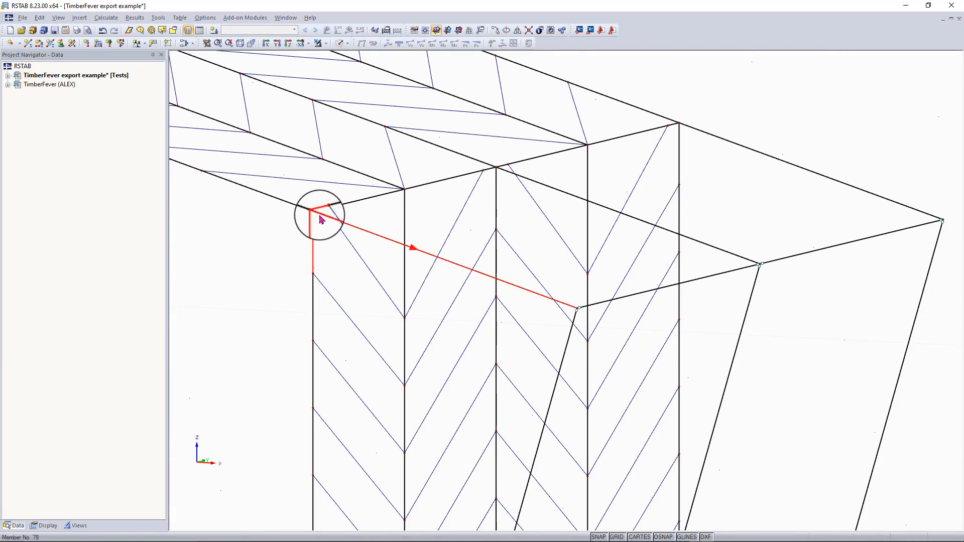
click(435, 204)
click(313, 232)
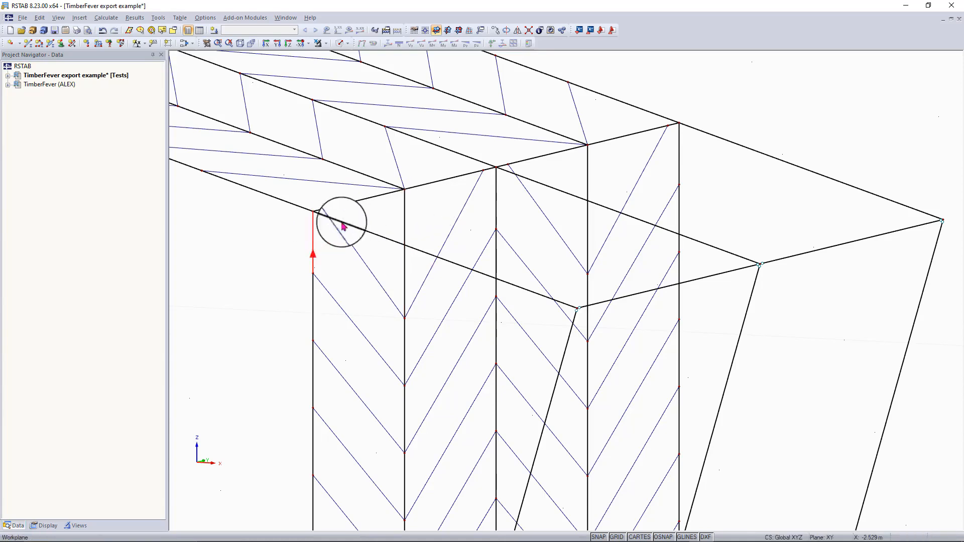
ctrl+click(404, 209)
ctrl+click(495, 201)
ctrl+click(587, 170)
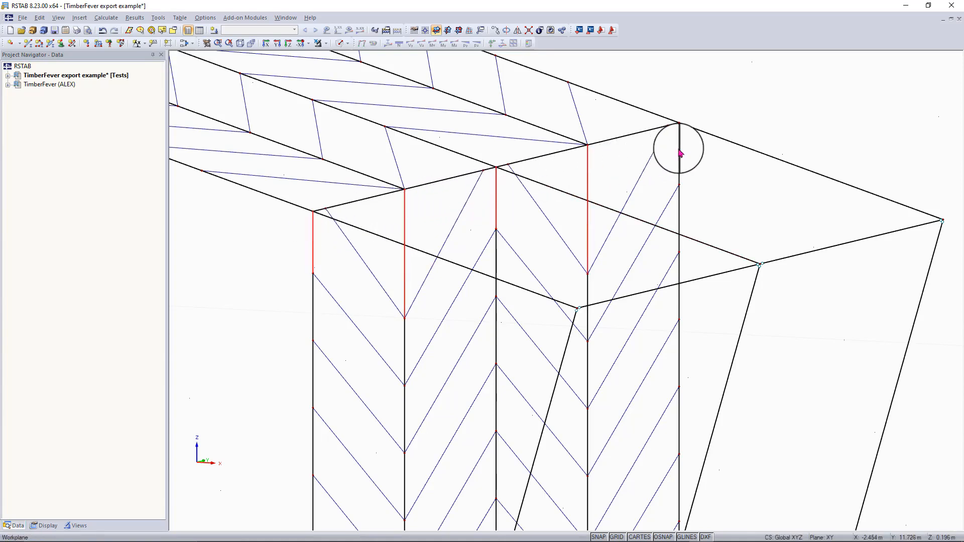
ctrl+click(680, 150)
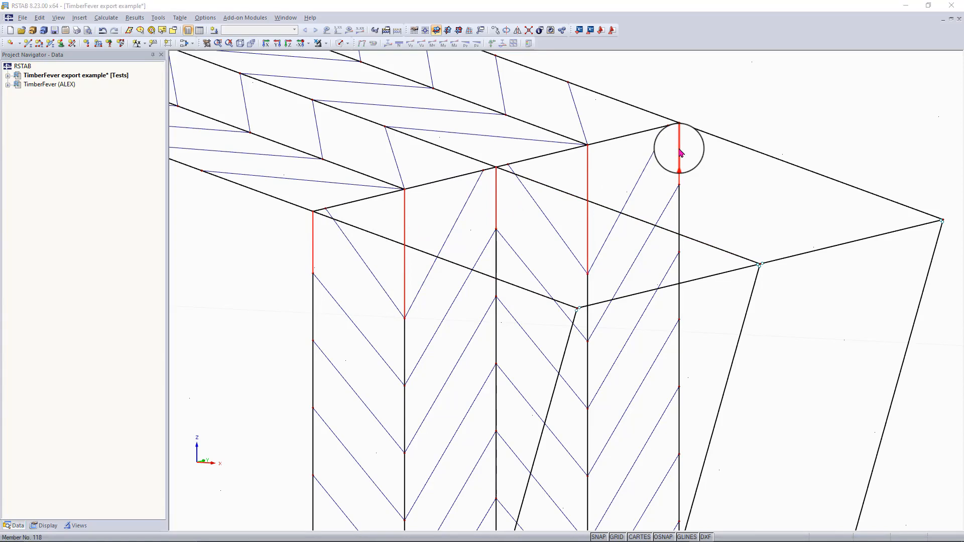
double_click(680, 152)
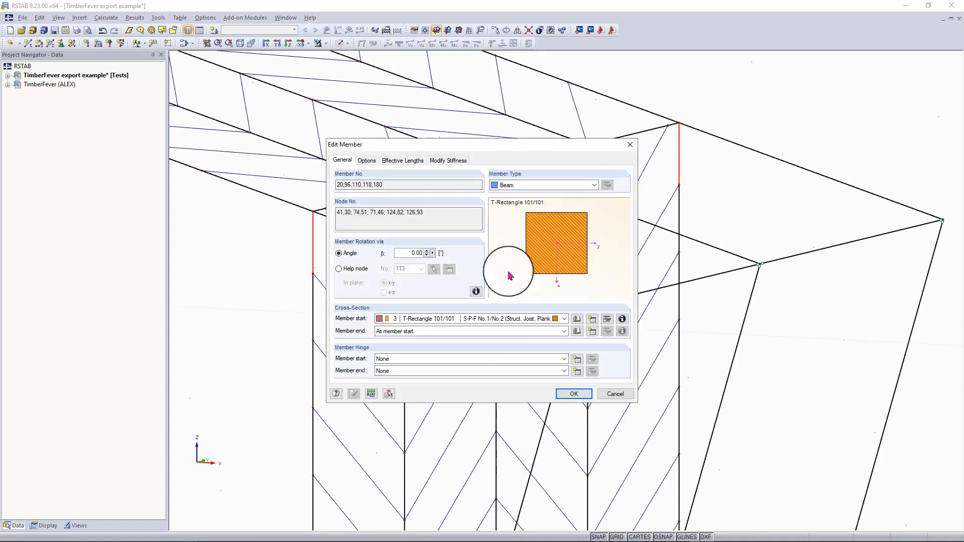
click(492, 377)
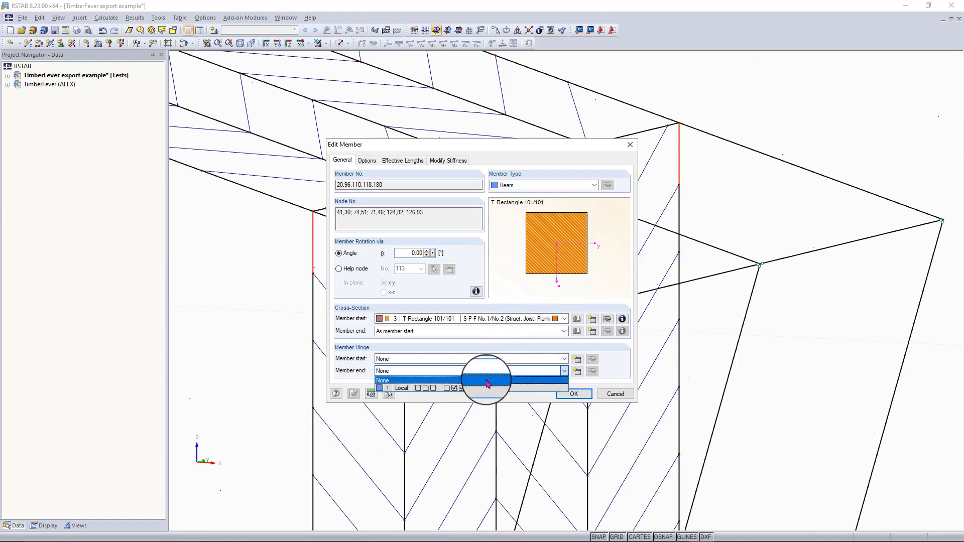
click(484, 387)
click(569, 397)
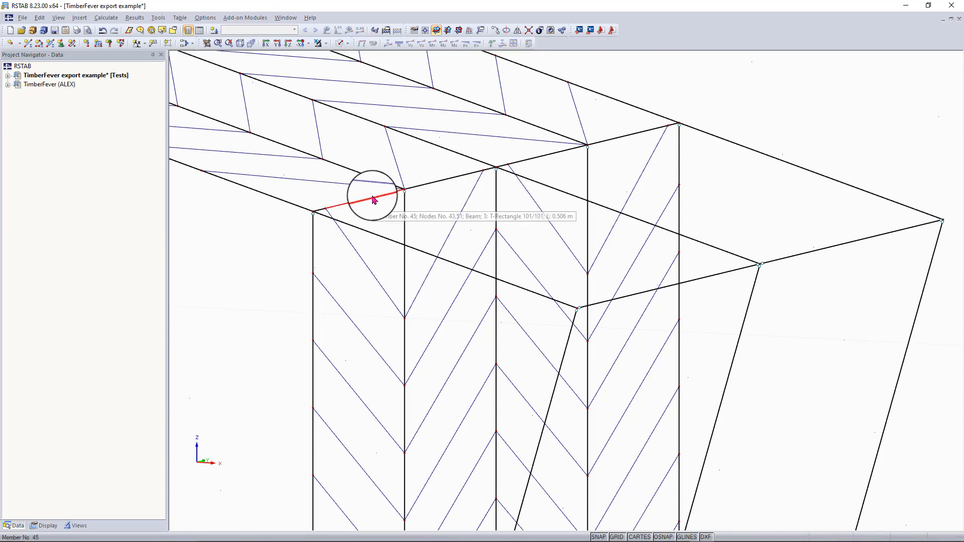
Assign local hinge 1 to the member start of the short top beam segment at the wall's front corner column
mouse_move(335, 209)
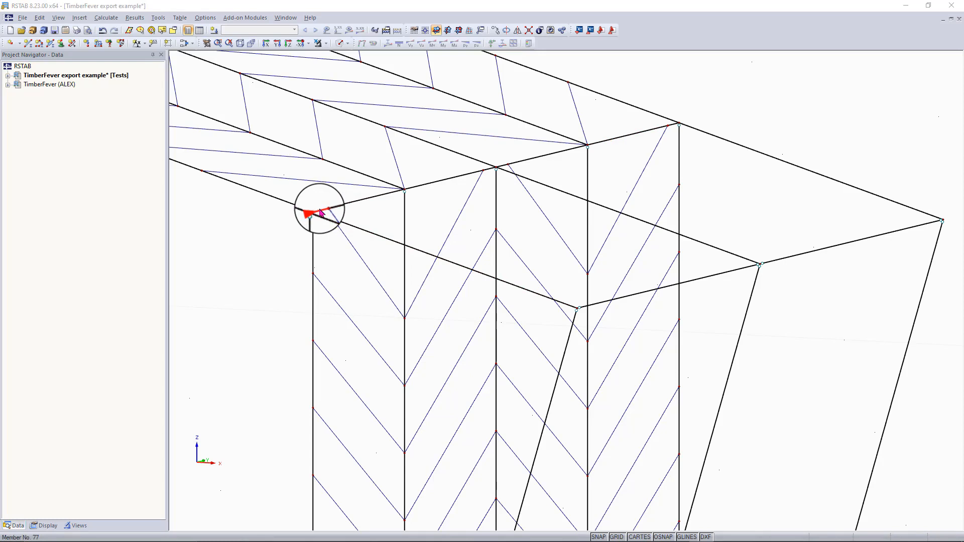
double_click(320, 212)
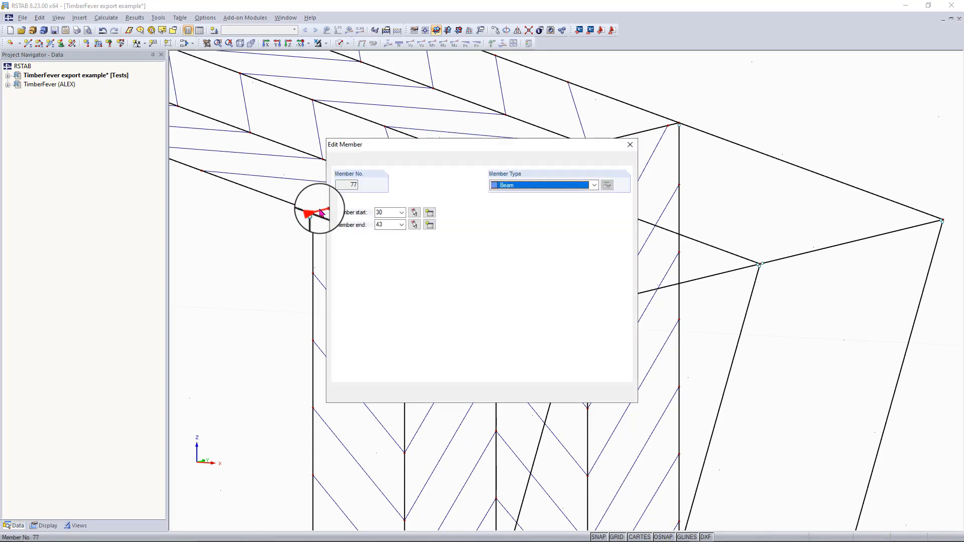
click(468, 370)
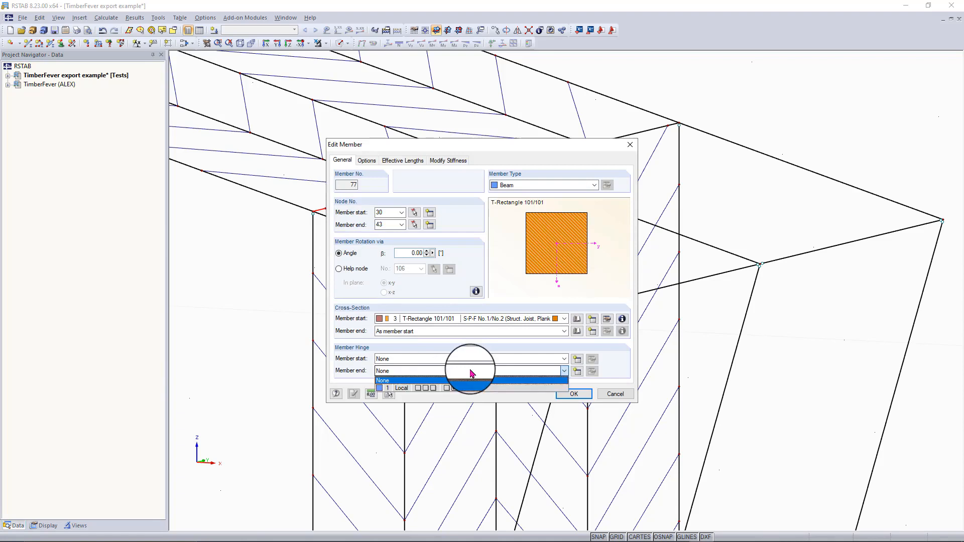
click(466, 366)
click(467, 359)
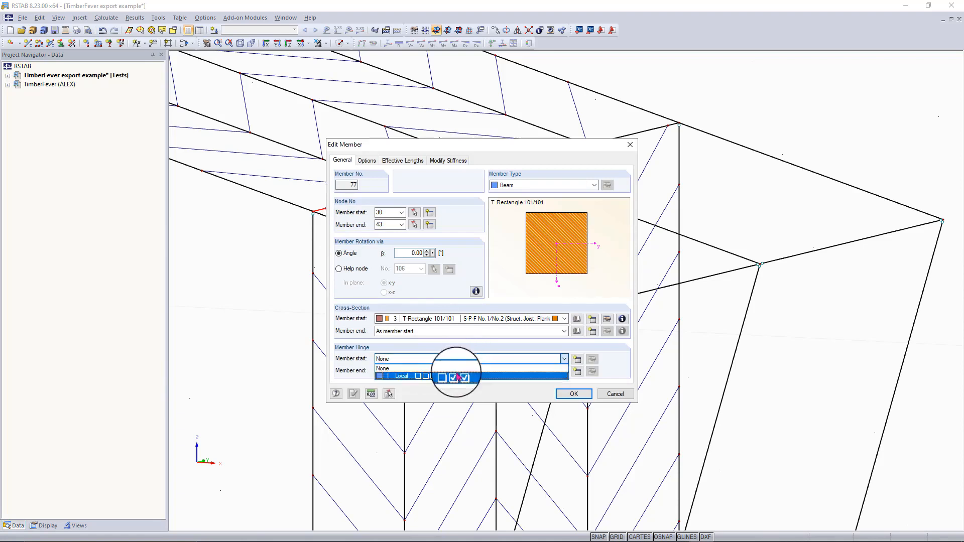
click(469, 383)
click(576, 394)
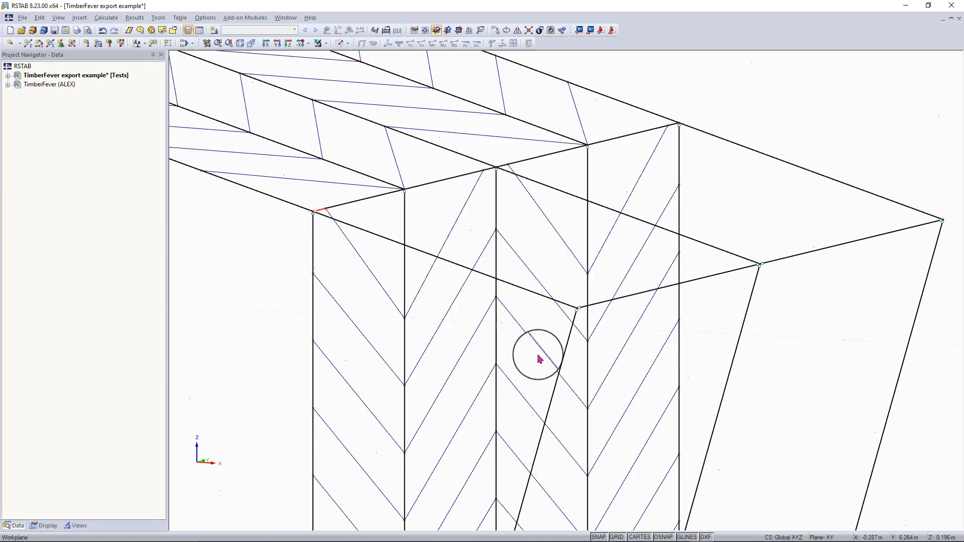
Assign local hinge 1 to the member end of the four wall-top beam segments 45, 56, 87 and 94
double_click(364, 204)
key(Escape)
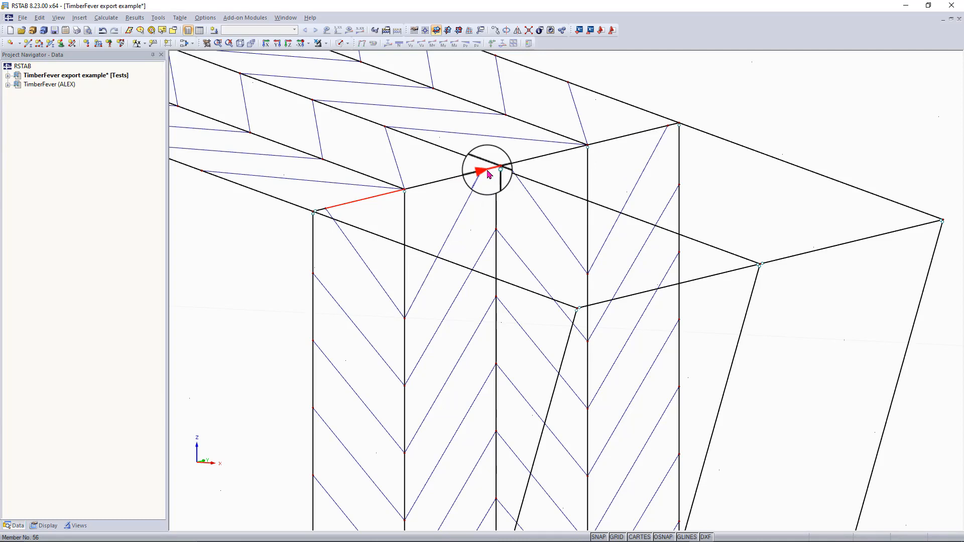
click(577, 152)
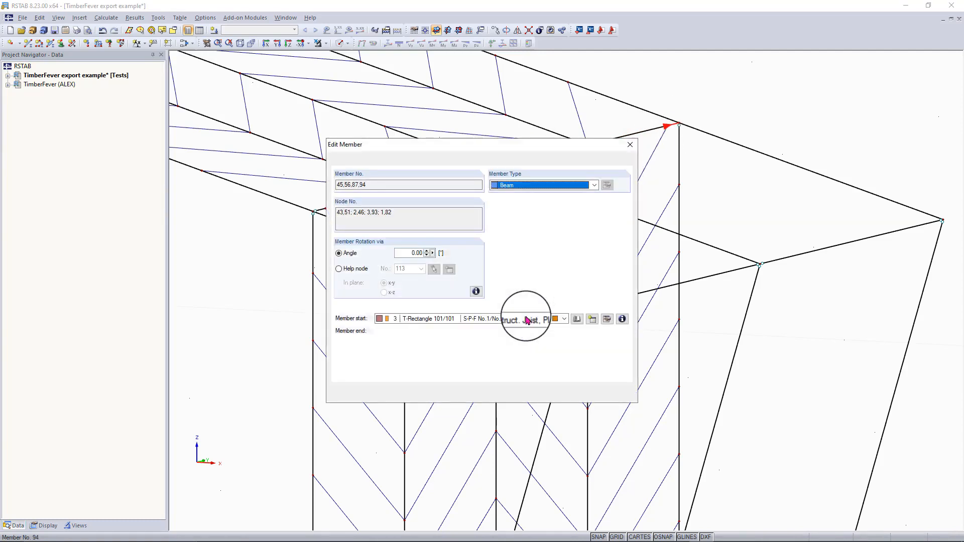
click(490, 372)
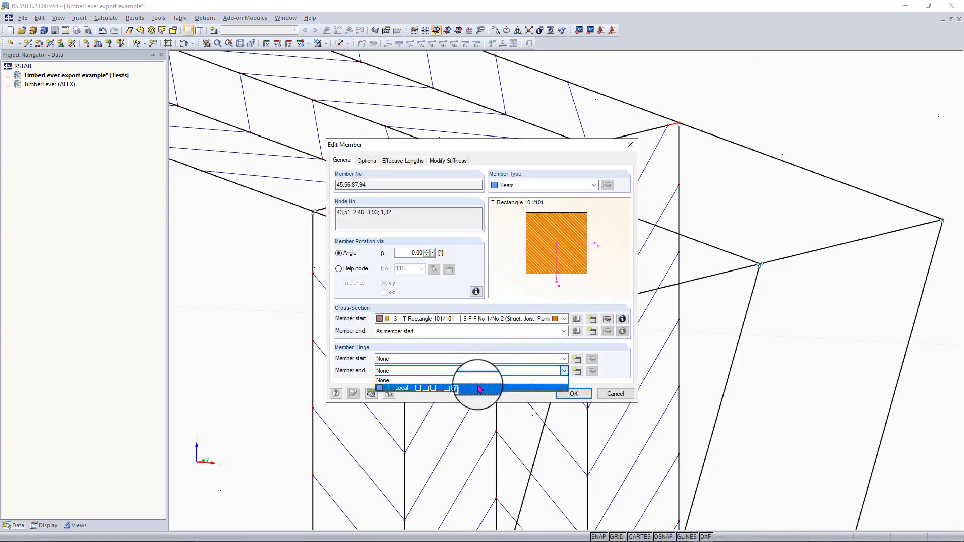
click(479, 389)
click(573, 395)
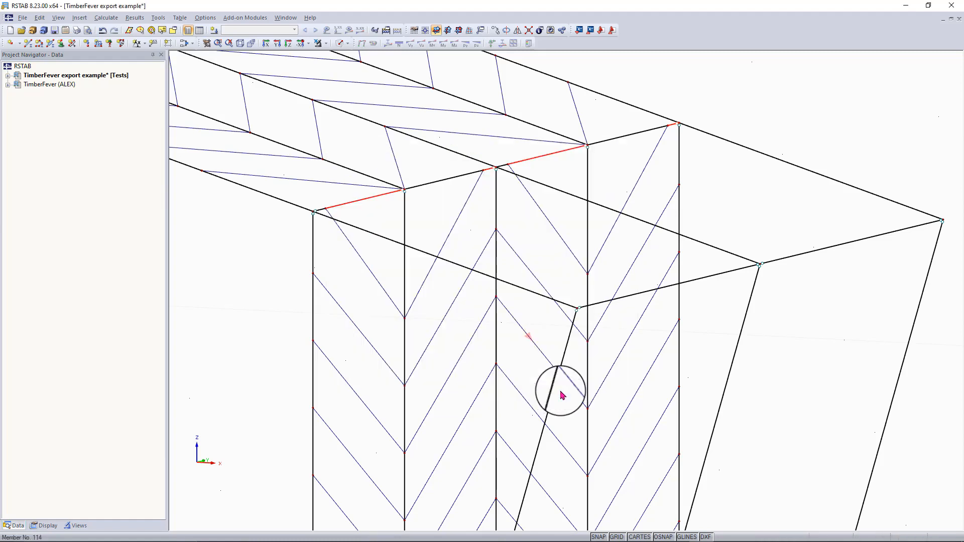
click(435, 192)
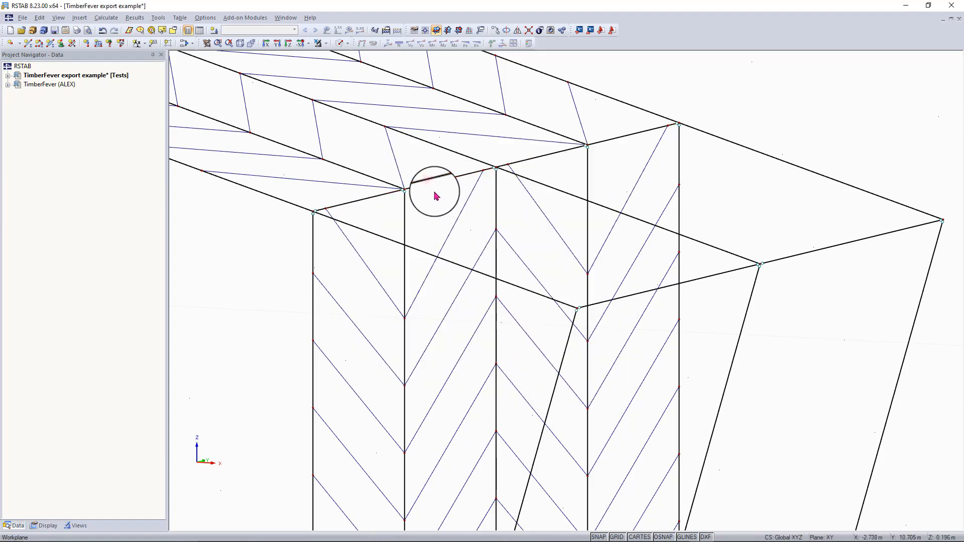
Assign hinge 1 (Local) to the start of beam members 85, 131 and 170 along the top of the wall
click(435, 189)
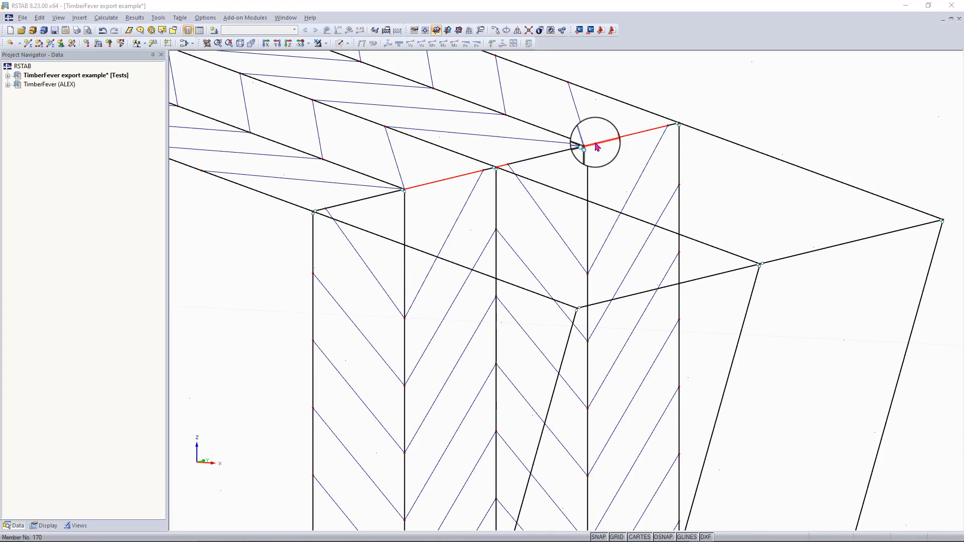
double_click(597, 146)
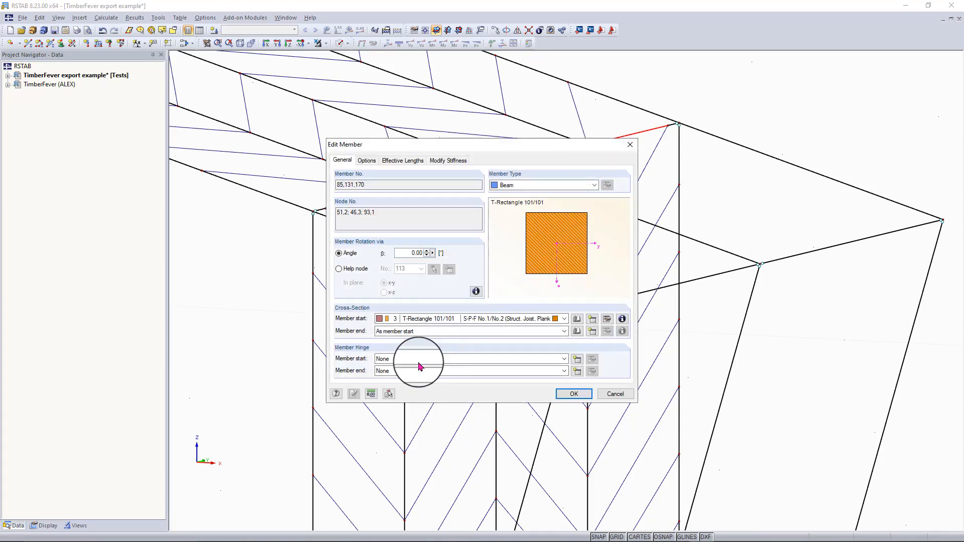
click(420, 360)
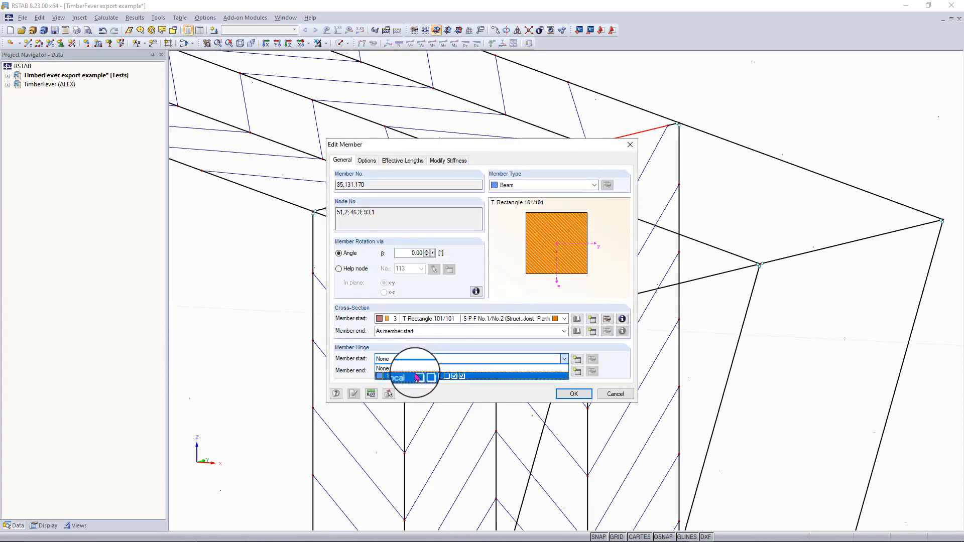
click(397, 376)
click(572, 394)
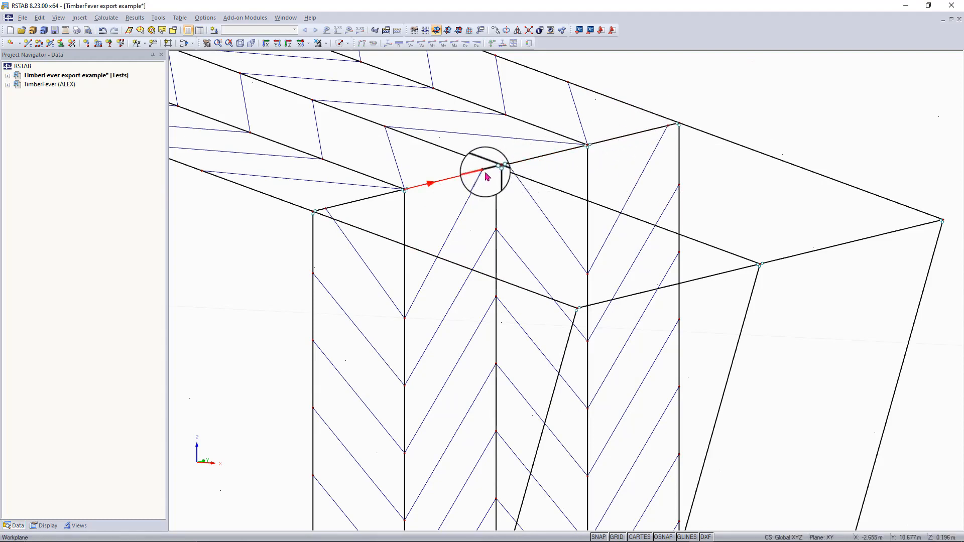
Reverse the orientation of member 50 on the roof's far edge beam and of the short segment next to the middle rafter
scroll(407, 194, up, 5)
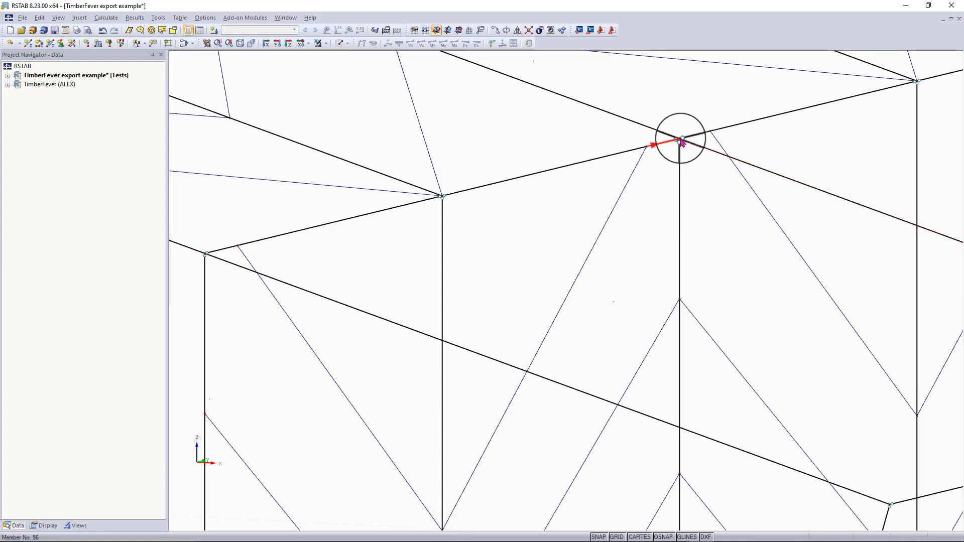
scroll(680, 141, up, 5)
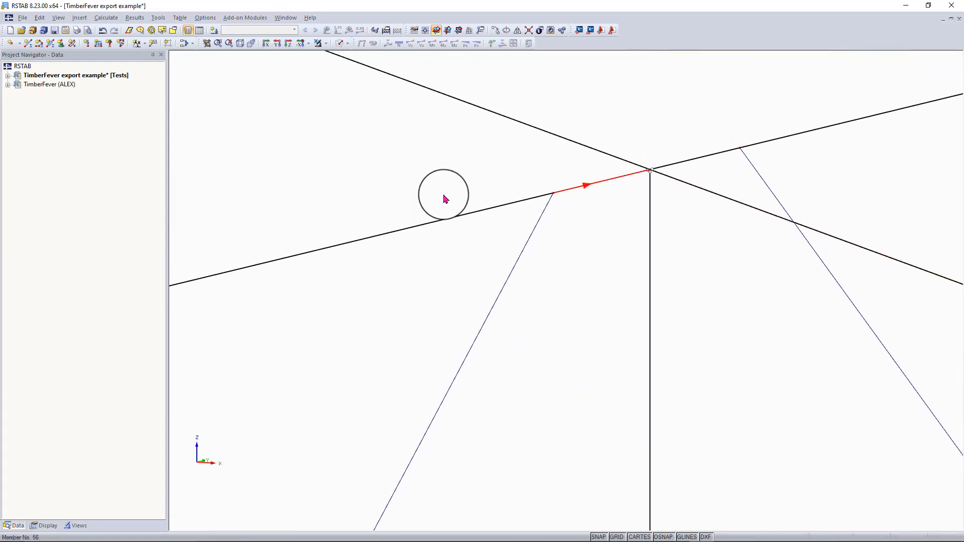
scroll(443, 199, down, 5)
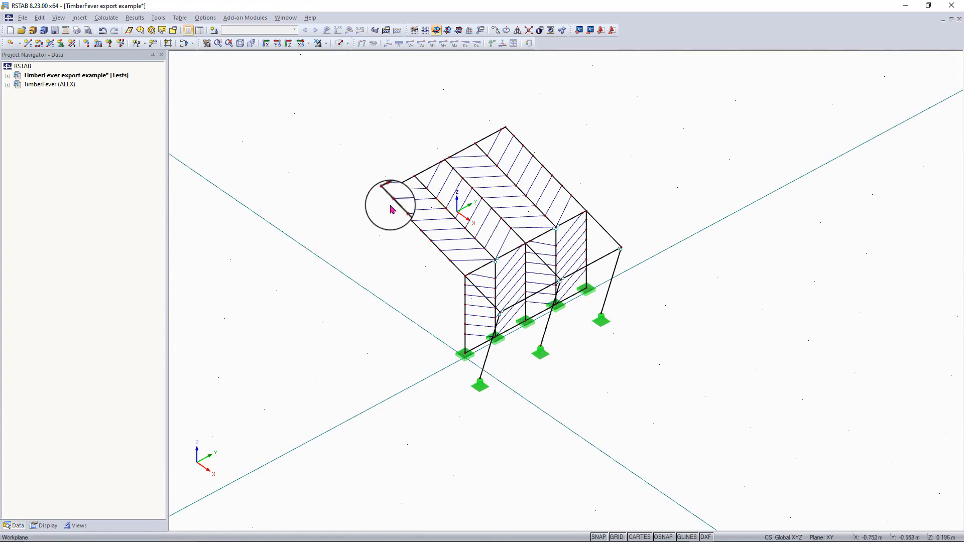
scroll(393, 210, up, 6)
middle_drag(404, 184, 373, 229)
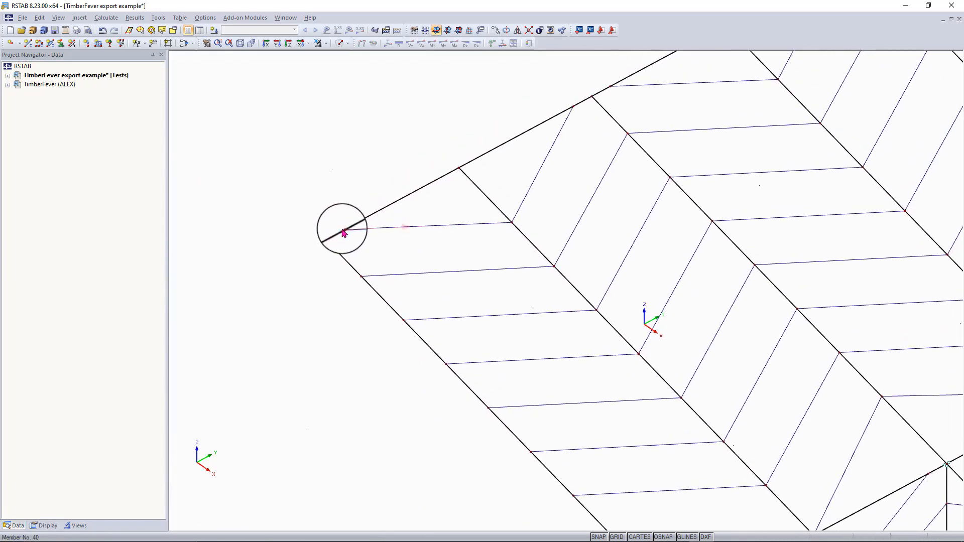
mouse_move(336, 238)
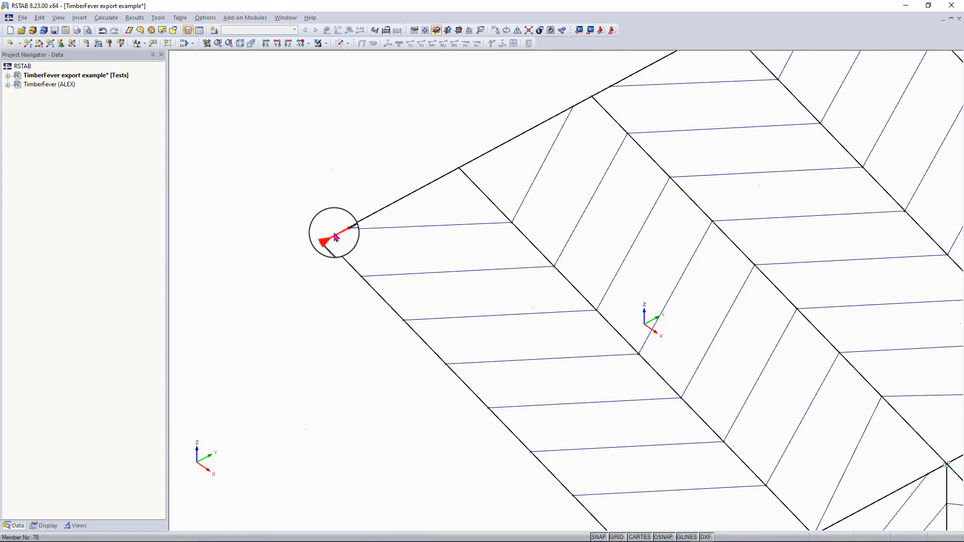
scroll(345, 234, down, 1)
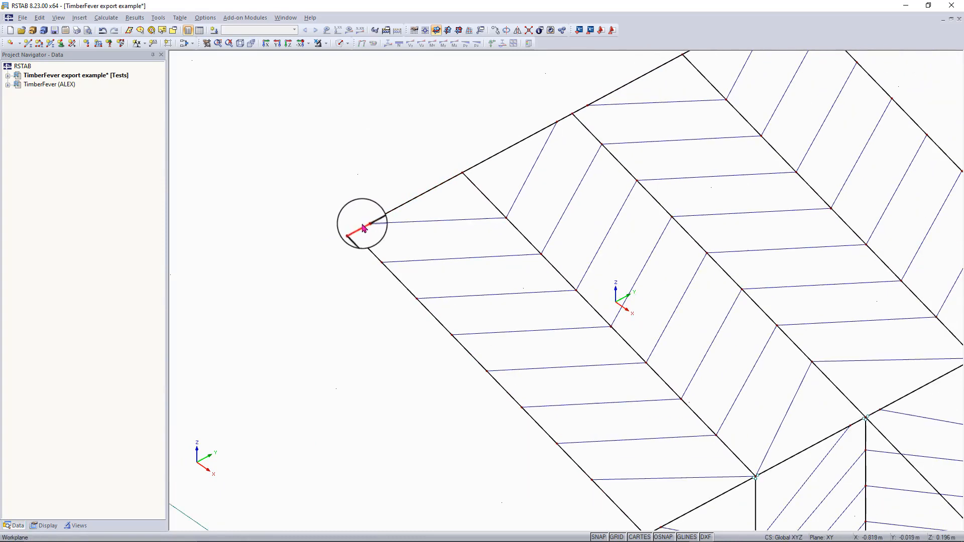
mouse_move(365, 228)
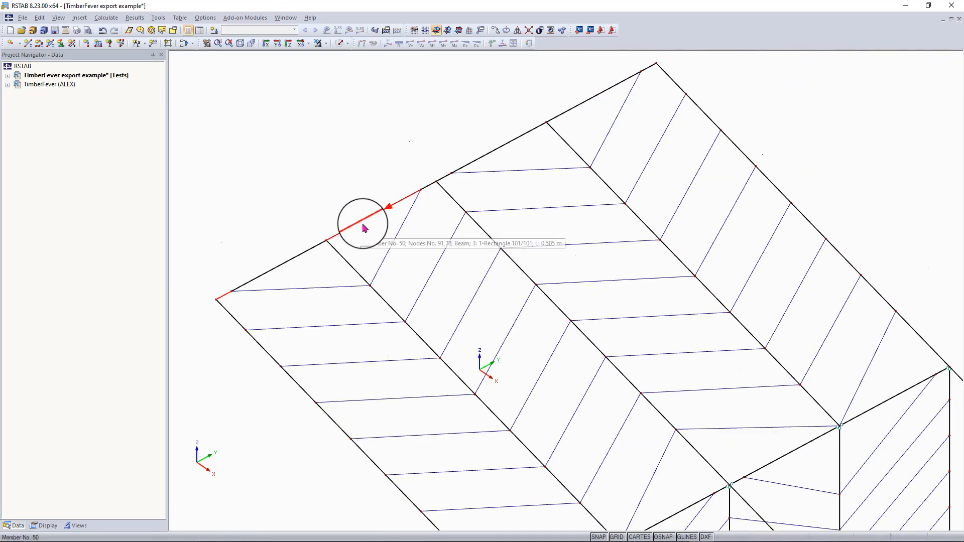
mouse_move(318, 252)
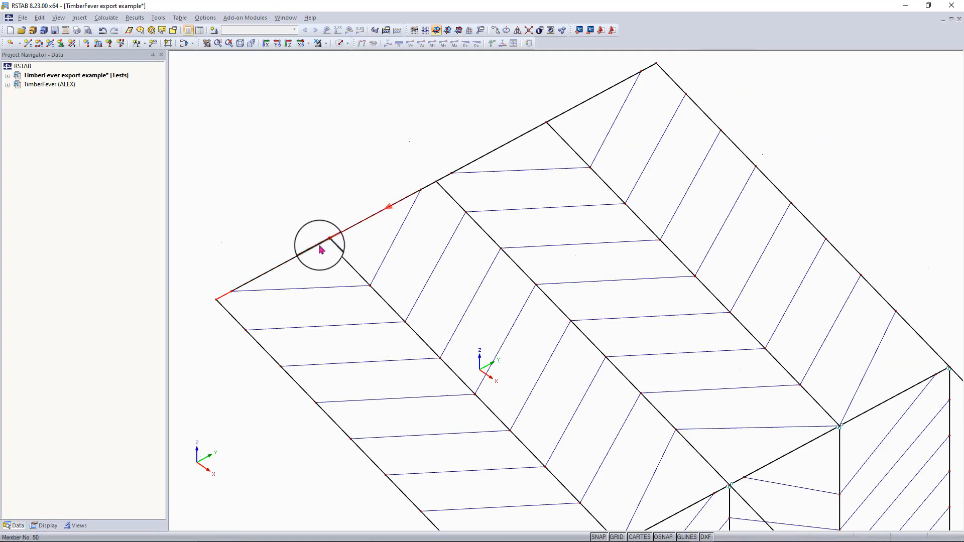
right_click(349, 229)
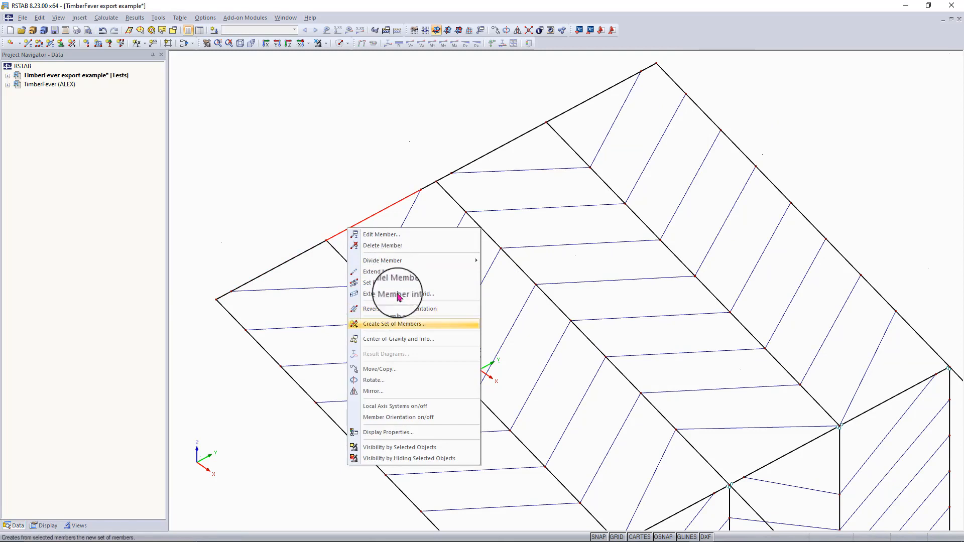
click(402, 316)
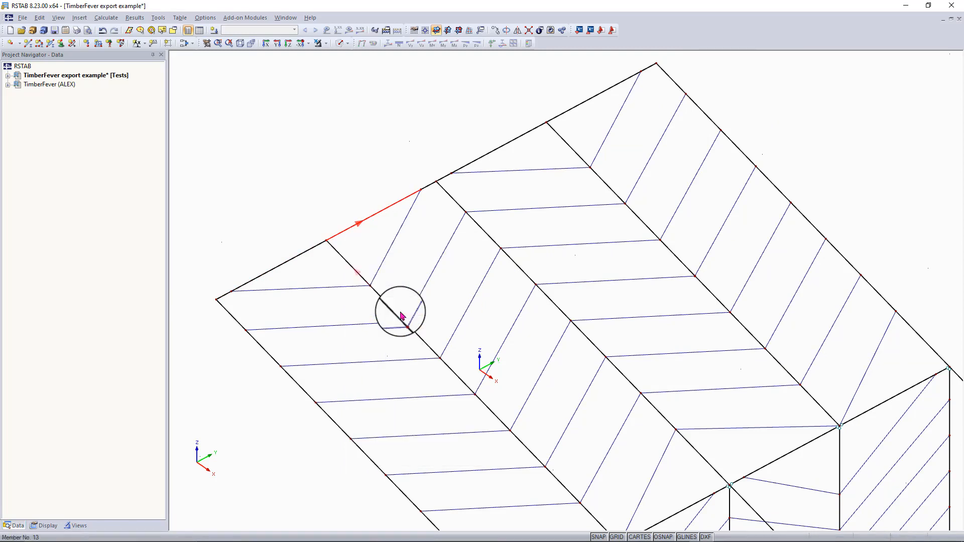
right_click(427, 189)
click(466, 260)
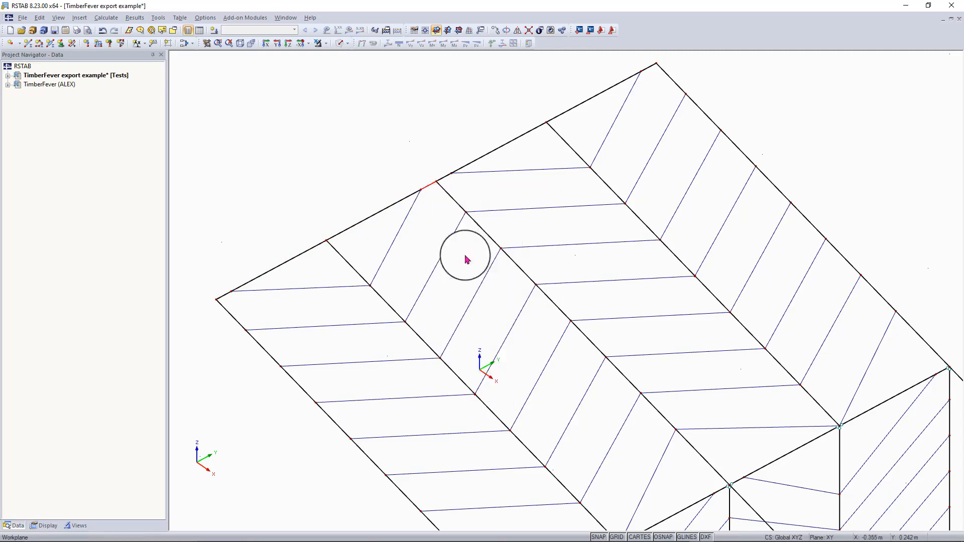
Reverse the orientation of the long and short segments in the last bay of the roof's far edge beam
click(459, 181)
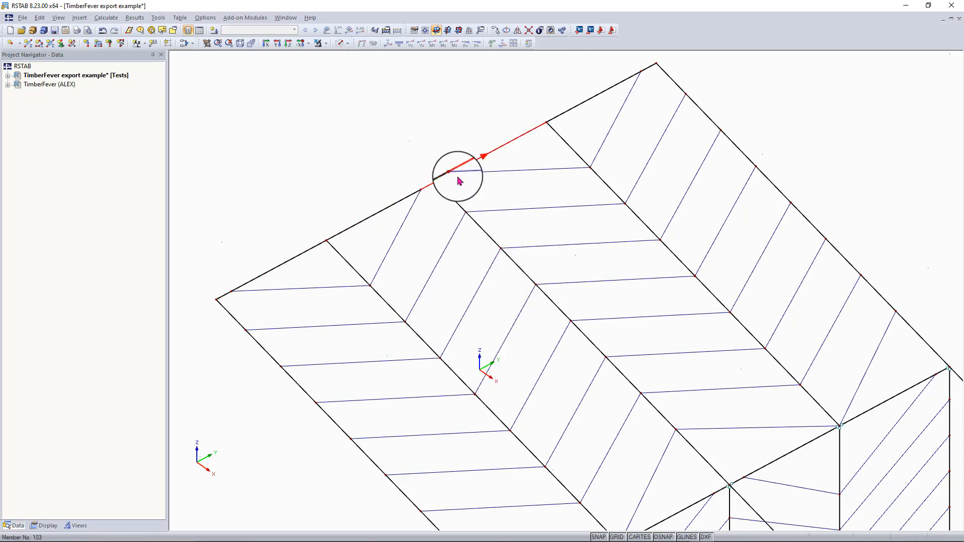
click(605, 98)
right_click(617, 91)
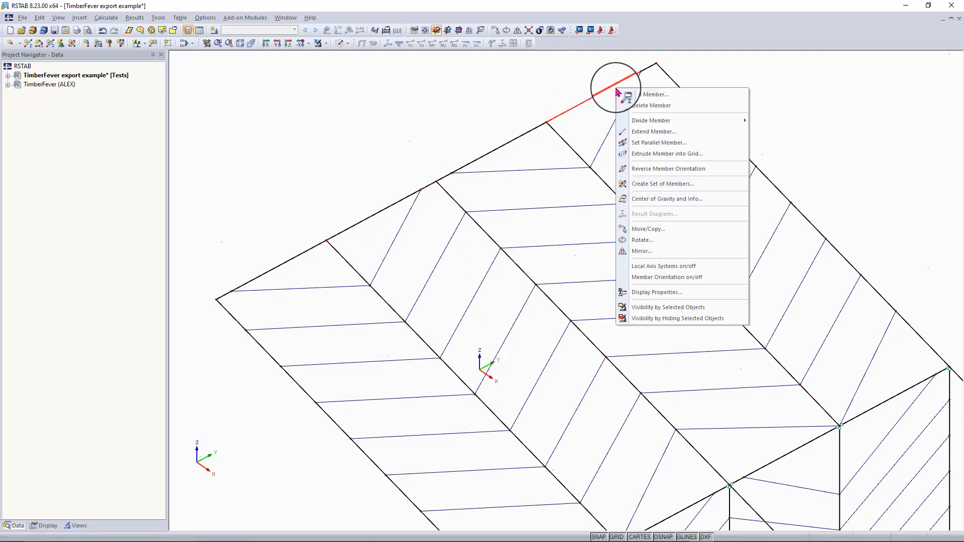
click(658, 169)
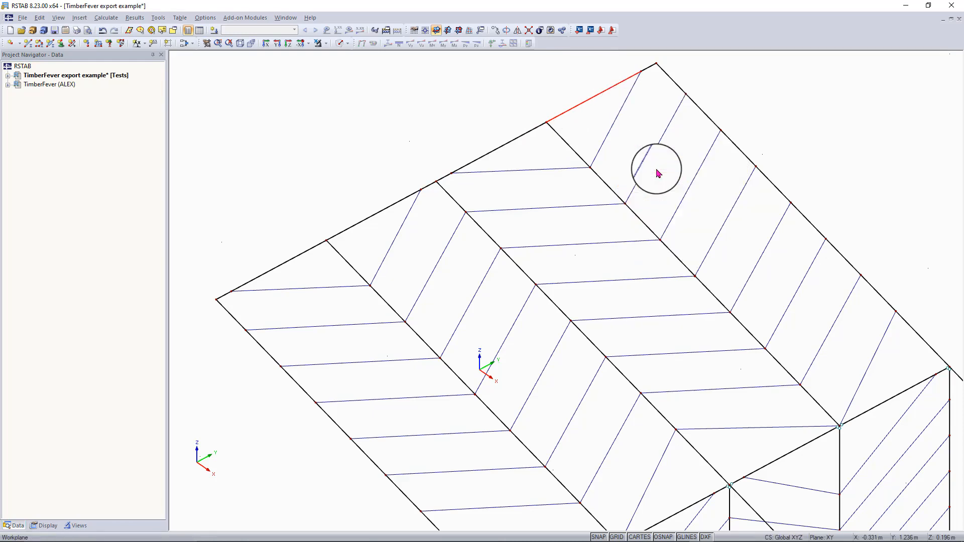
right_click(649, 69)
click(676, 148)
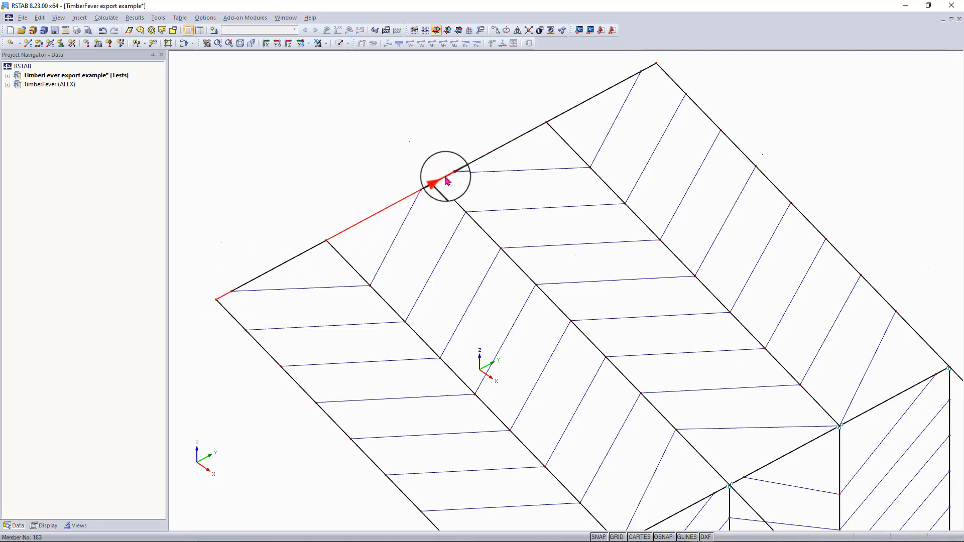
Assign hinge 1 (Local) to the start of members 50, 78, 135 and 163 on the roof's far edge beam
double_click(563, 120)
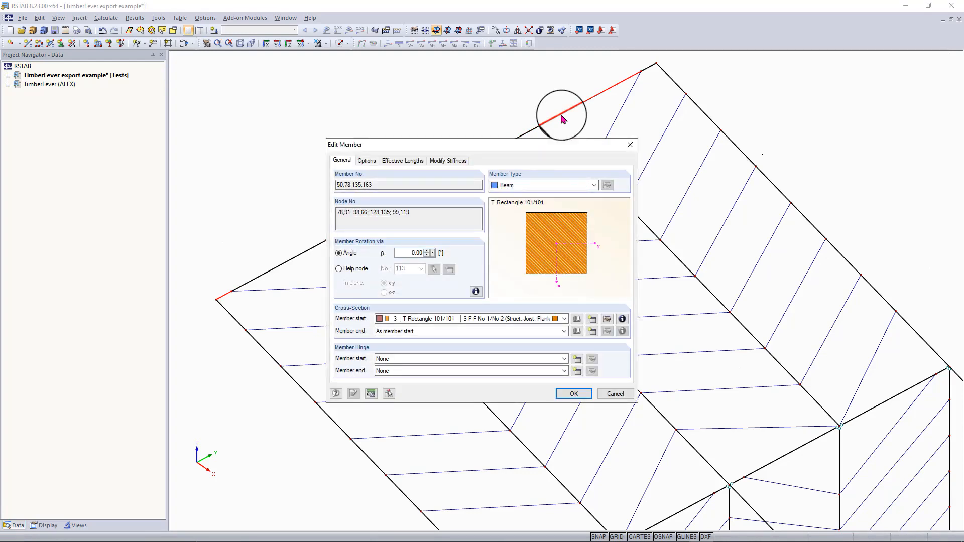
click(489, 359)
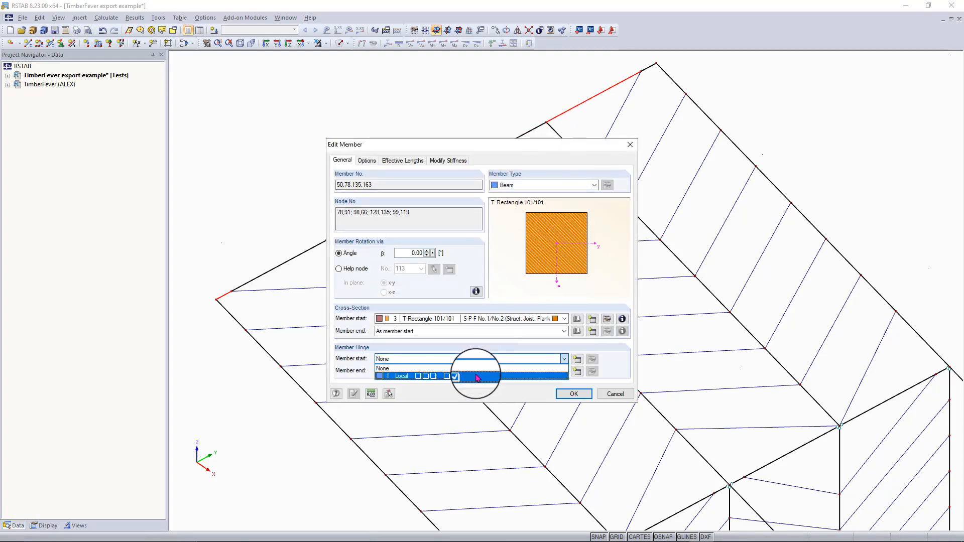
click(477, 377)
click(572, 393)
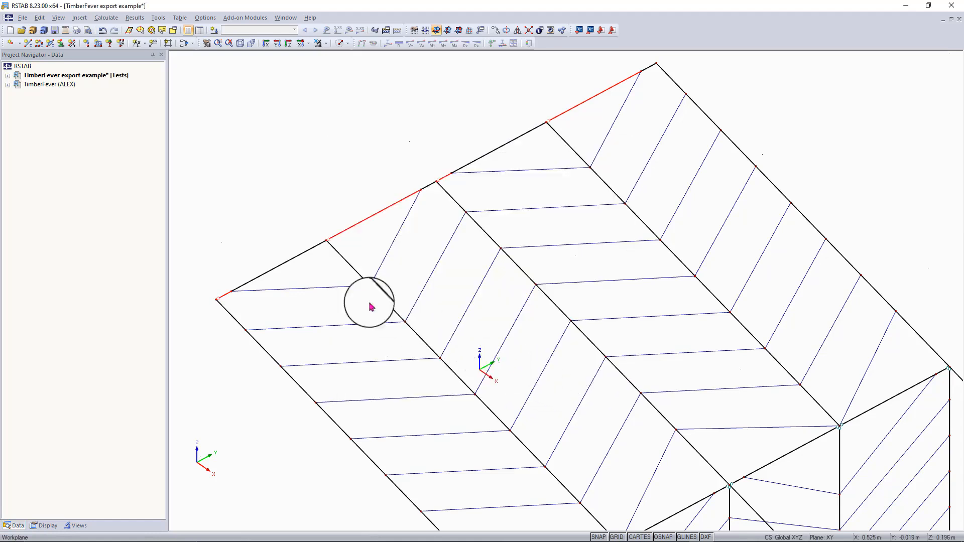
Assign hinge 1 (Local) to the end of members 13, 89, 103 and 173 on the roof's far edge beam
click(292, 270)
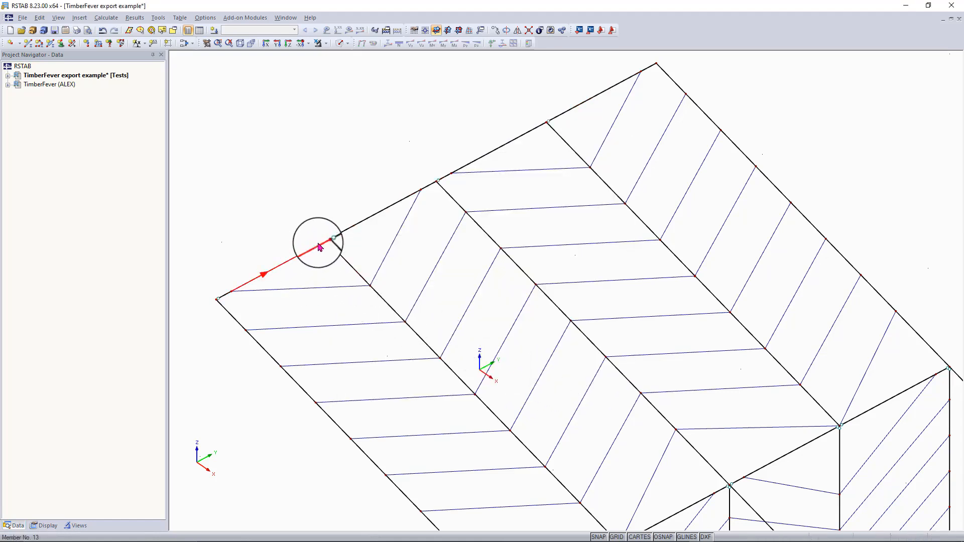
ctrl+click(432, 187)
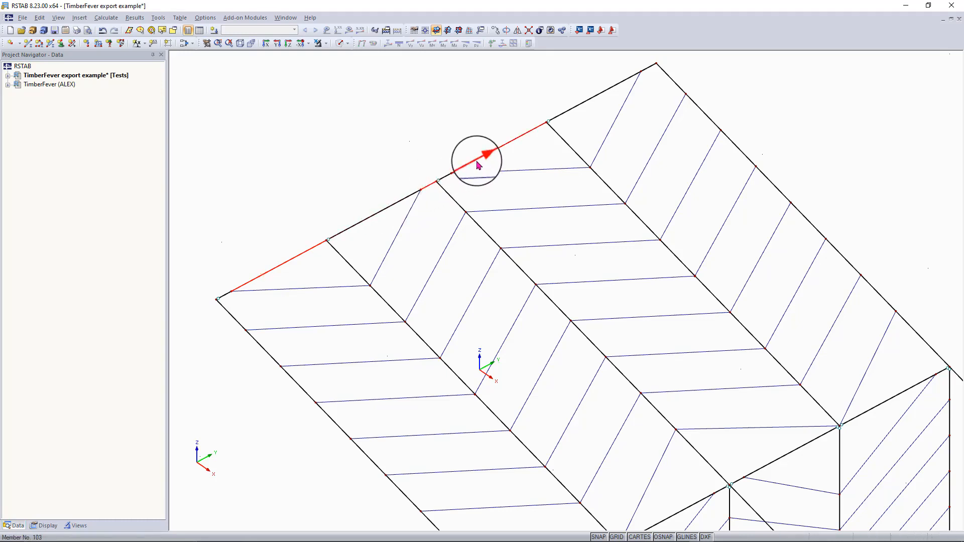
ctrl+click(499, 149)
ctrl+click(650, 73)
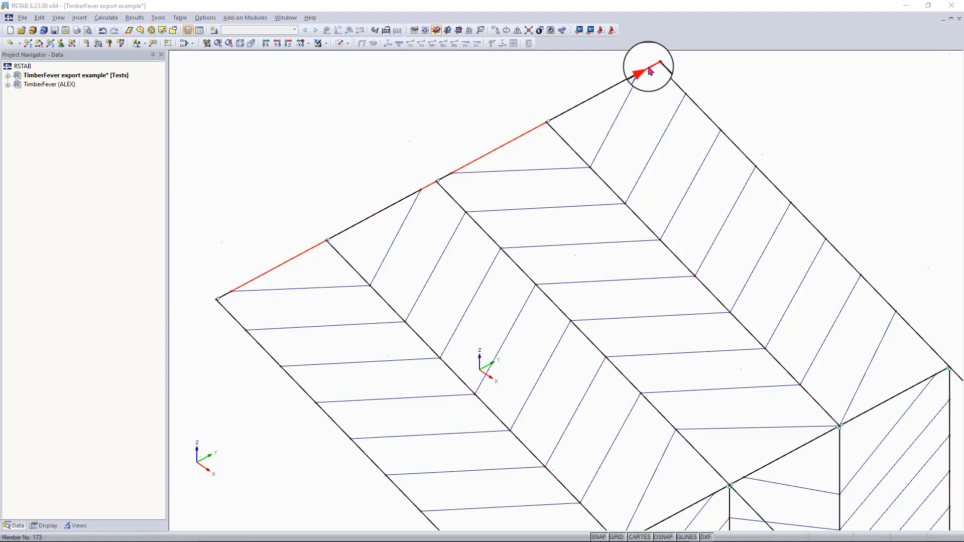
double_click(647, 72)
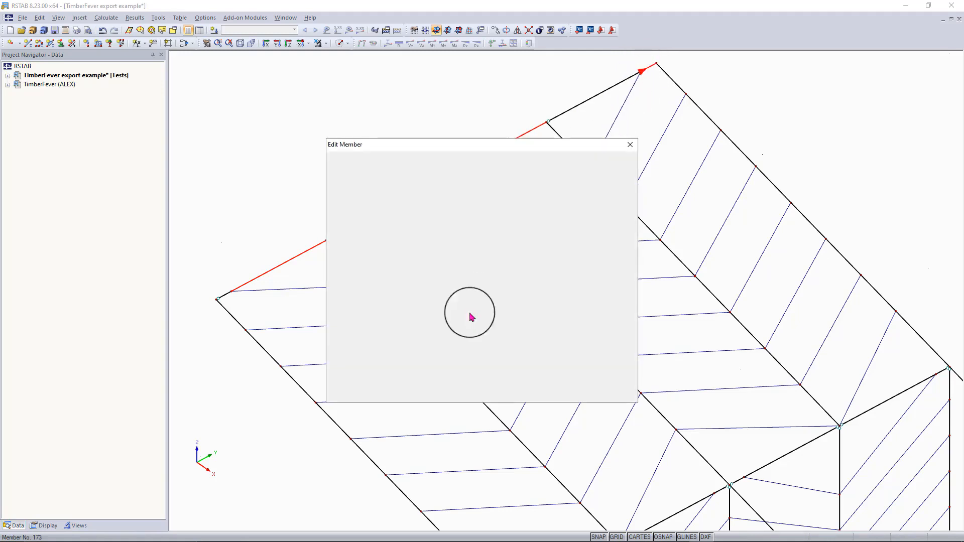
click(430, 370)
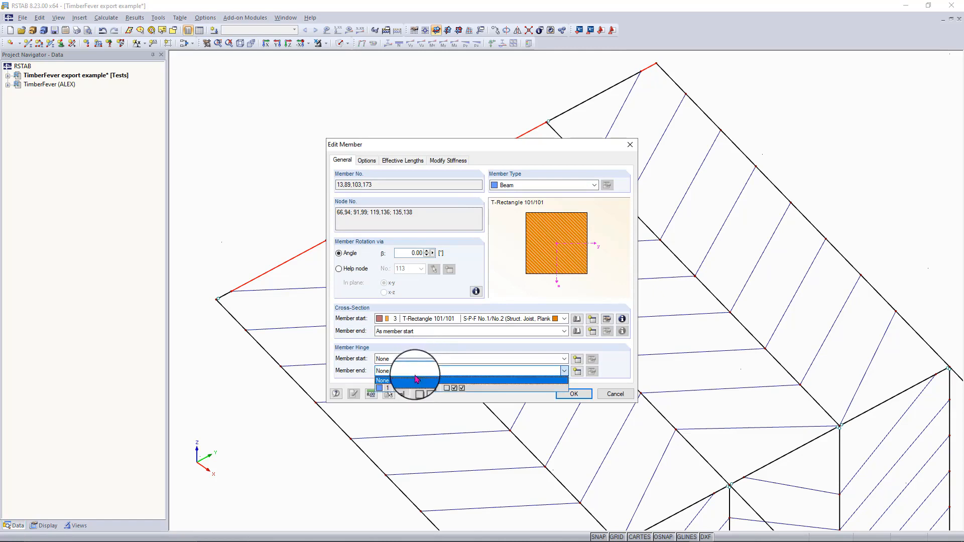
click(422, 388)
click(568, 394)
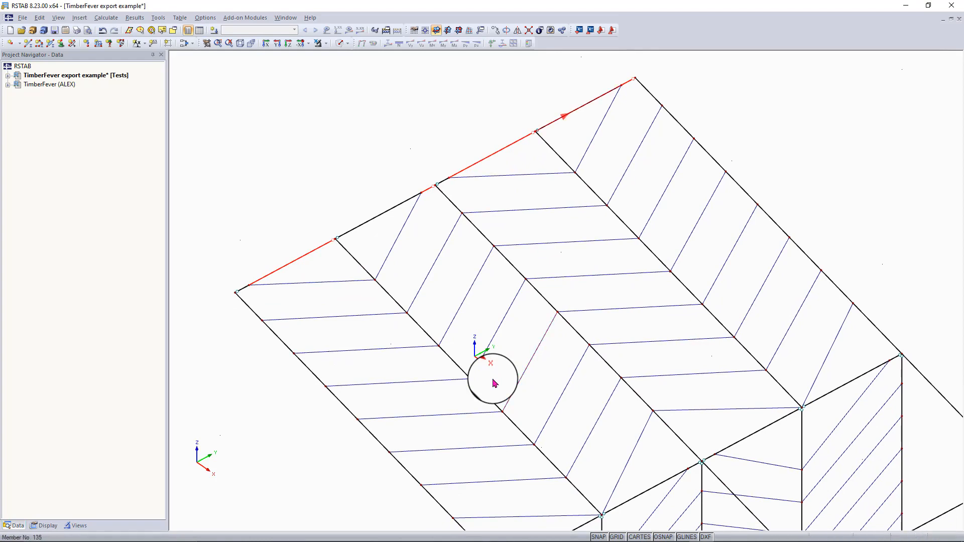
Examine the member hinges and supports across the whole frame from several angles
scroll(494, 384, down, 3)
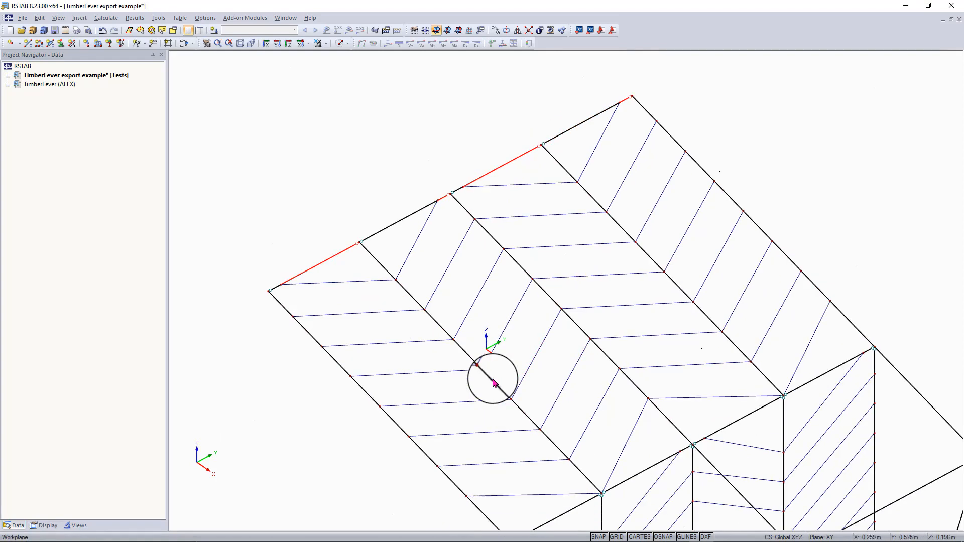
scroll(557, 340, up, 3)
ctrl+middle_drag(584, 316, 648, 241)
scroll(661, 380, down, 3)
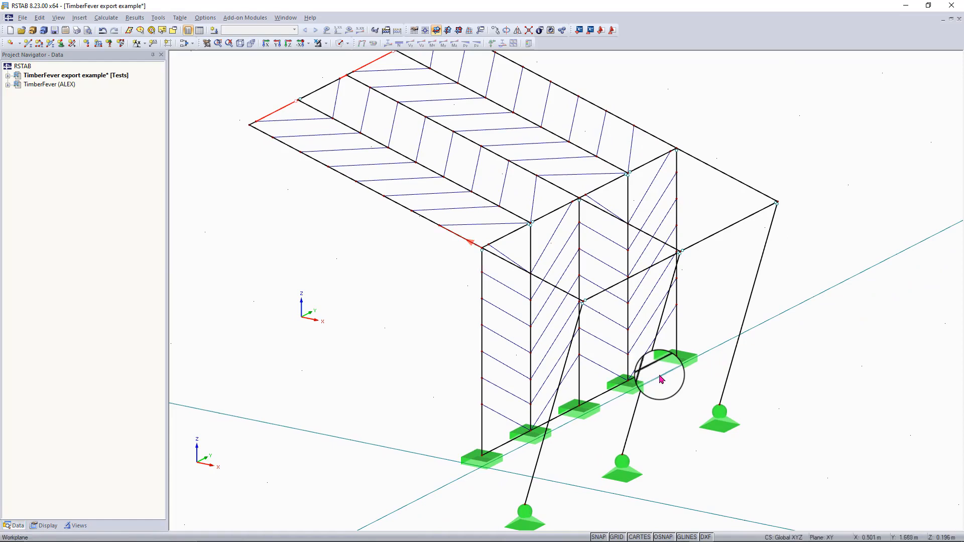
scroll(622, 241, down, 1)
middle_drag(622, 241, 421, 198)
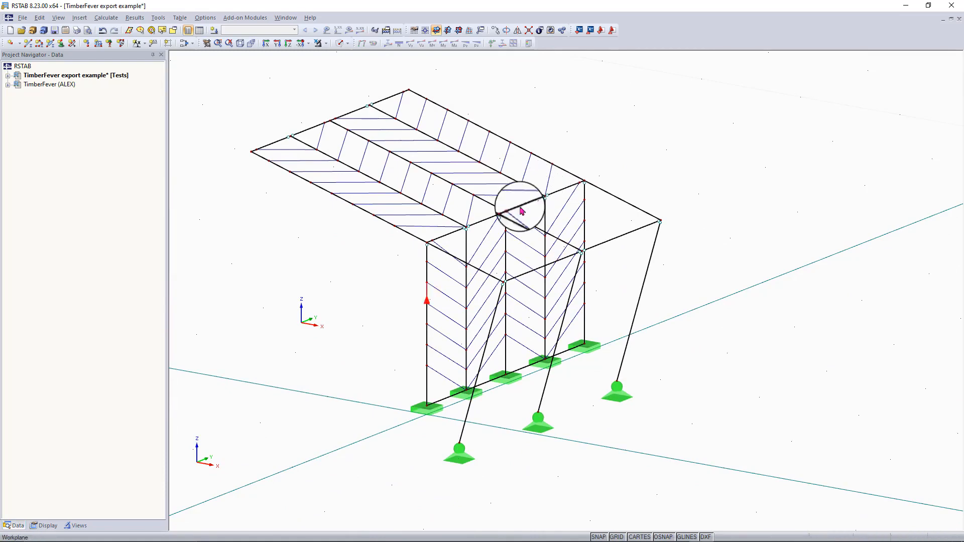
middle_drag(424, 301, 396, 286)
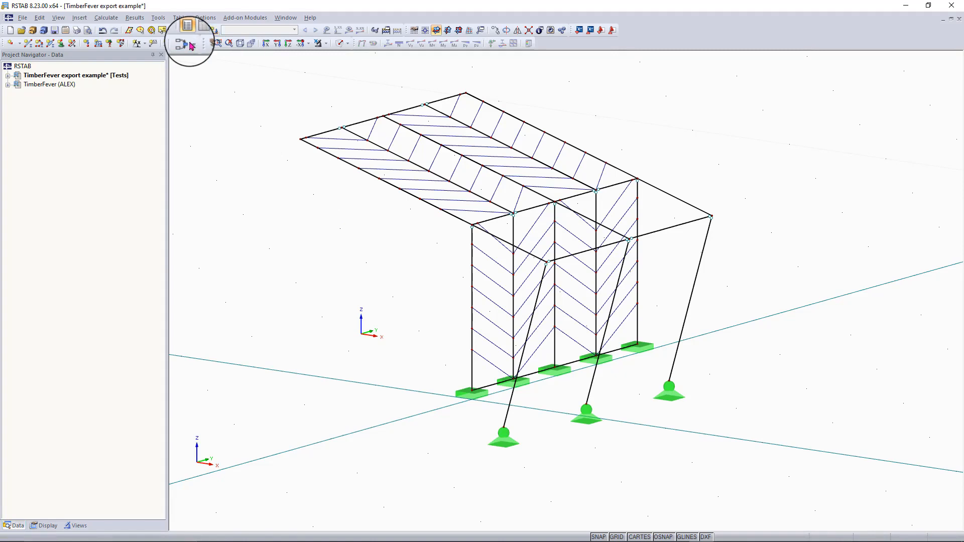
Define load case LC1 as Dead load with the action category Dead
click(7, 85)
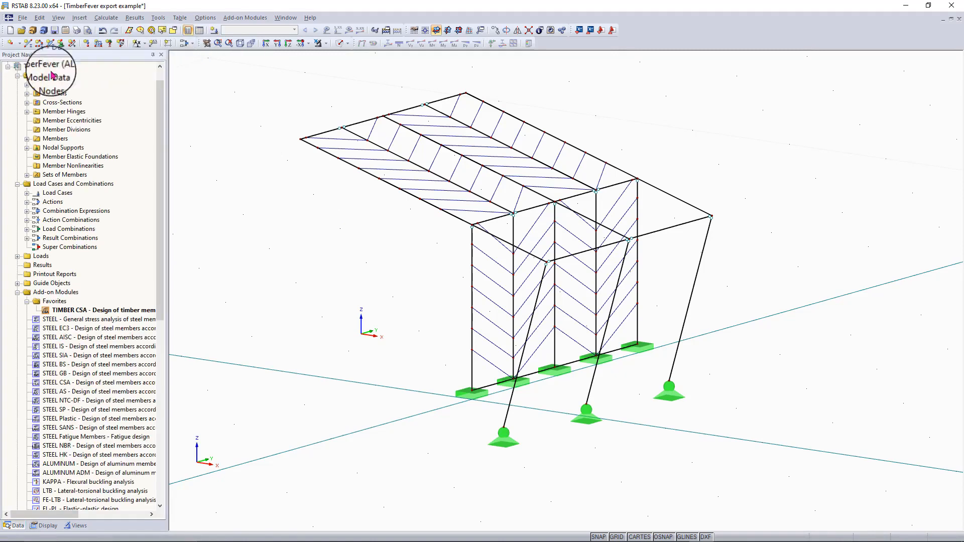
click(215, 31)
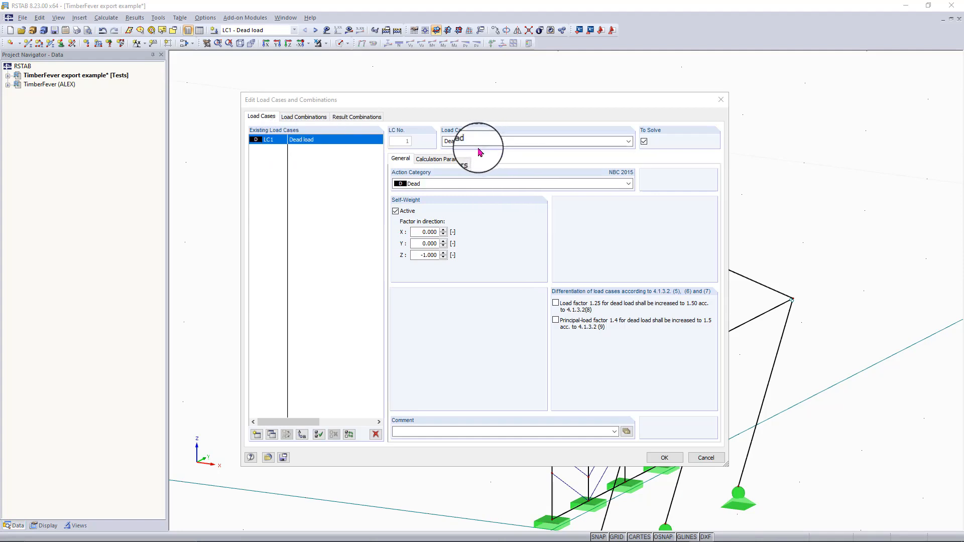
key(Tab)
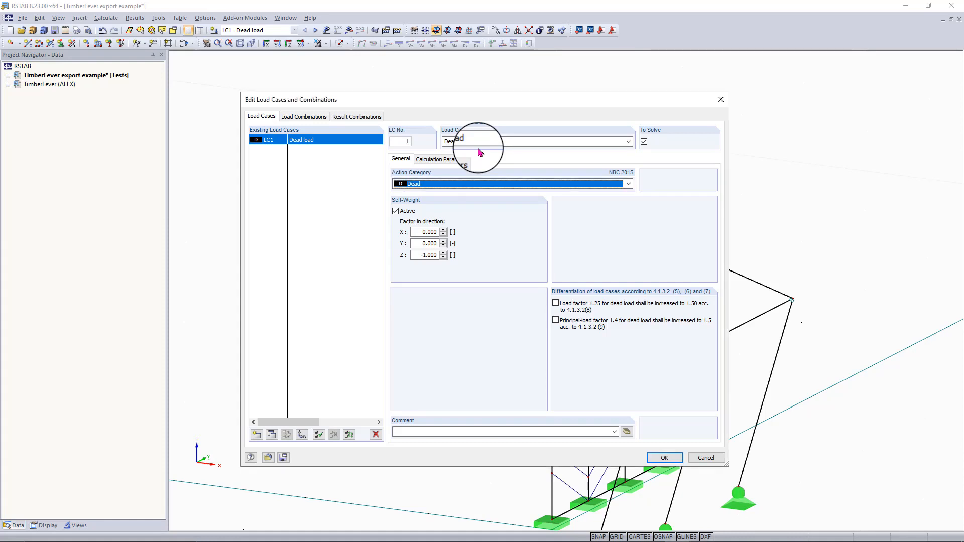
click(629, 184)
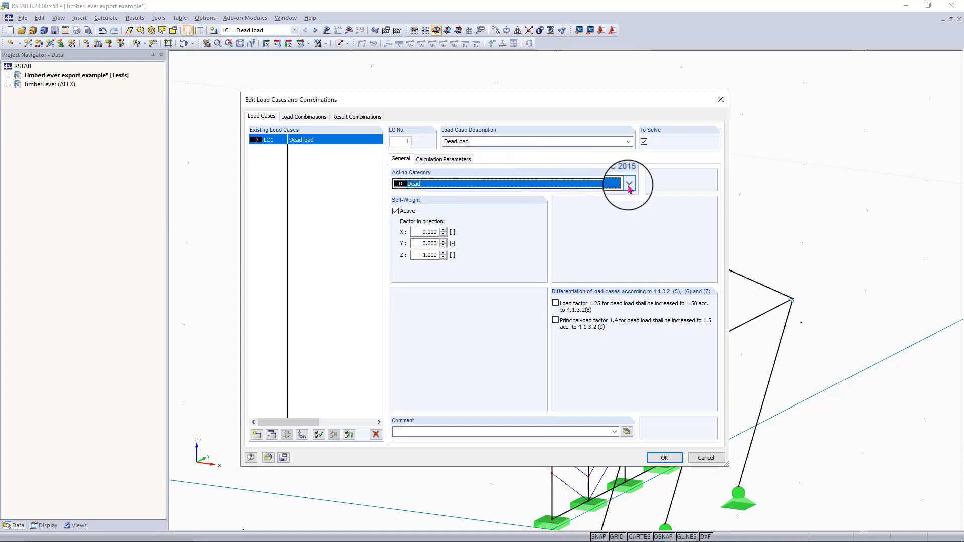
click(630, 183)
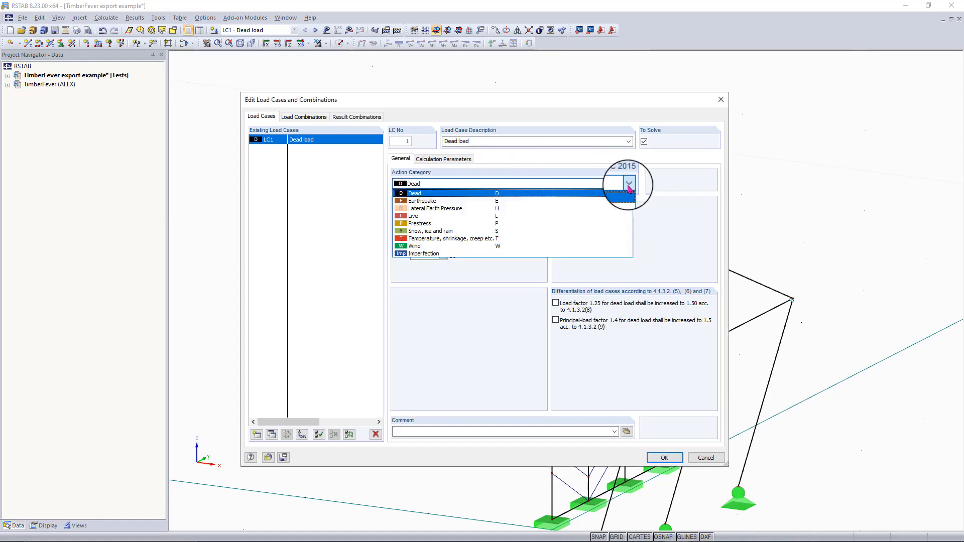
click(495, 194)
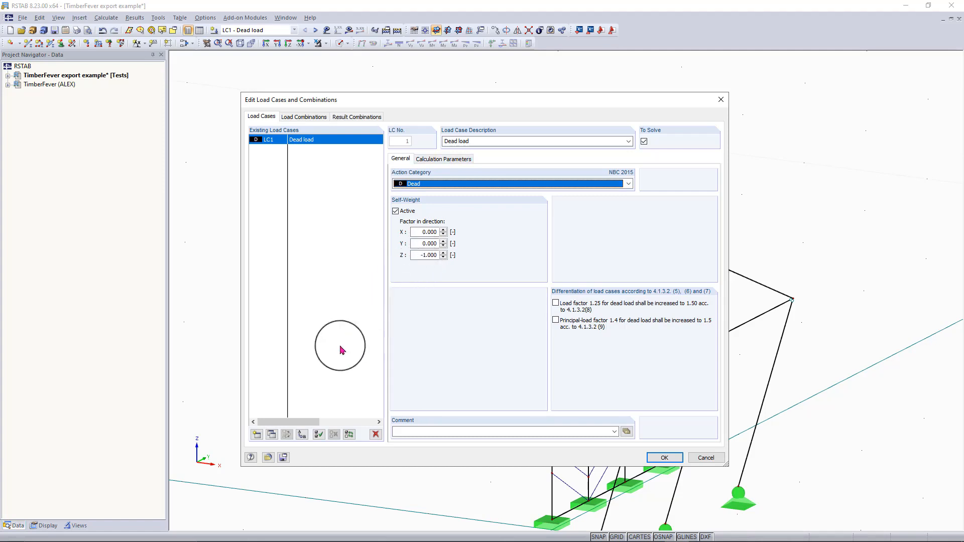
Add load case LC2 described as Snow with the action category Snow, ice and rain
click(257, 436)
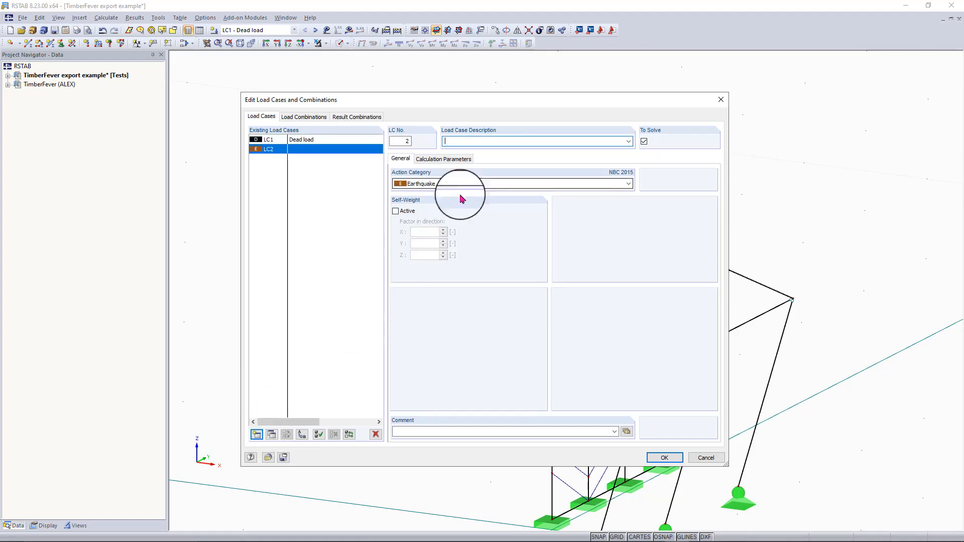
click(505, 145)
text(Sno)
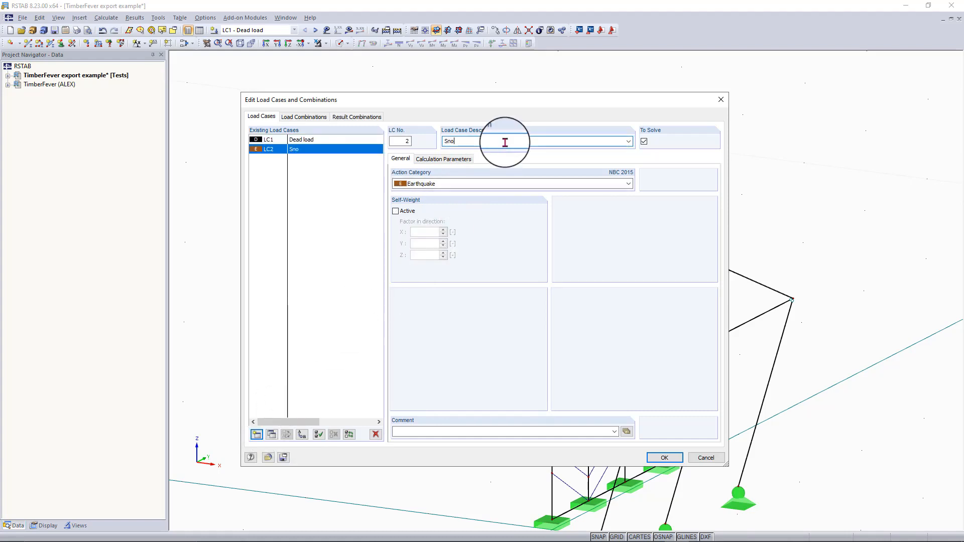
text(w)
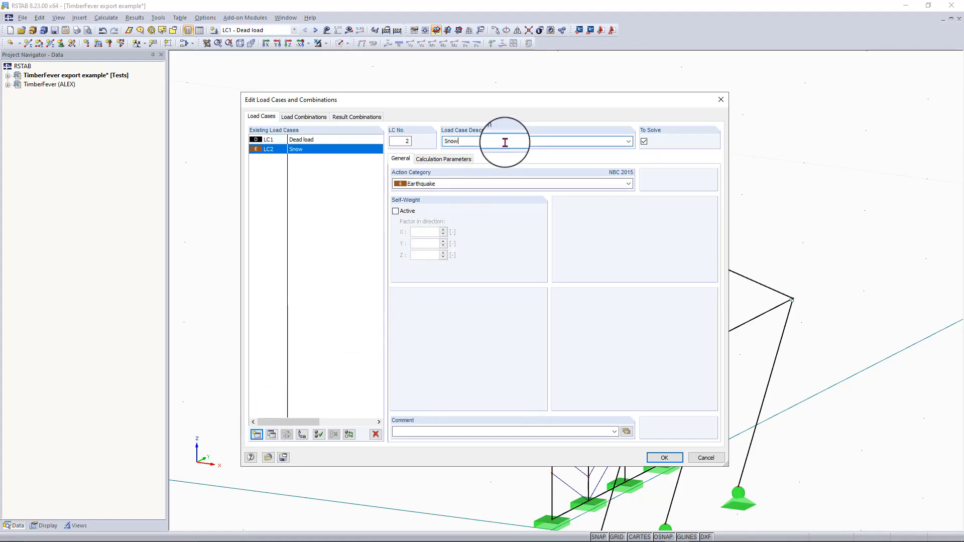
click(473, 183)
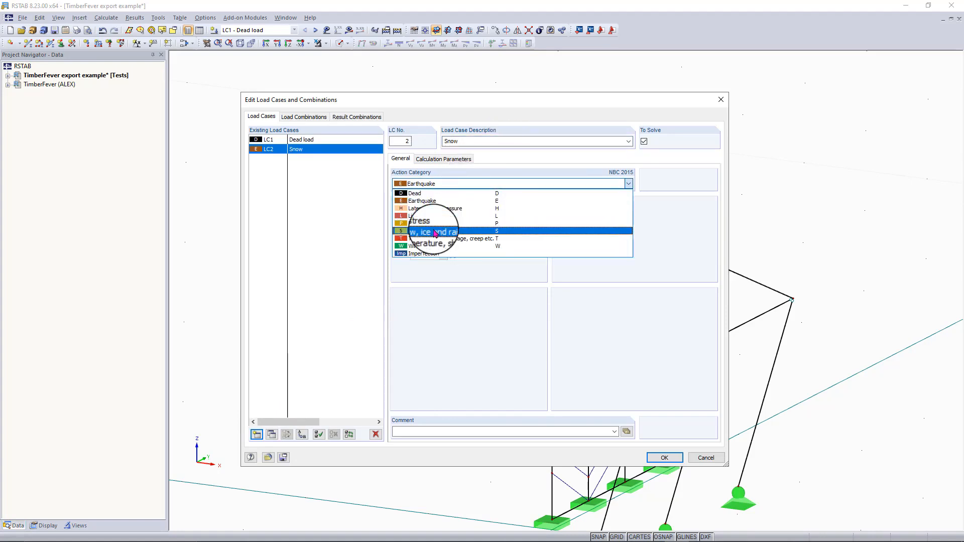
click(435, 232)
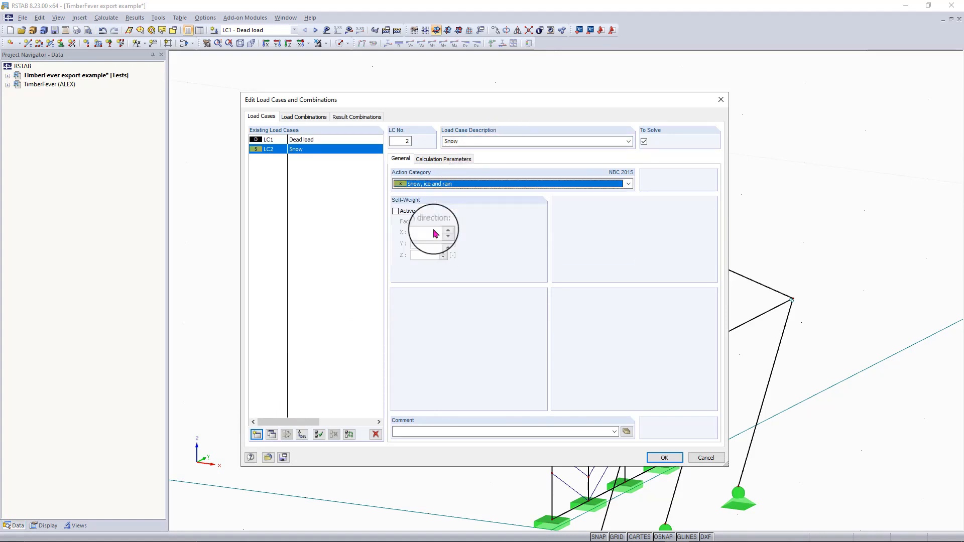
Add load case LC3 described as Wind in +X and set its action category to Wind
click(414, 186)
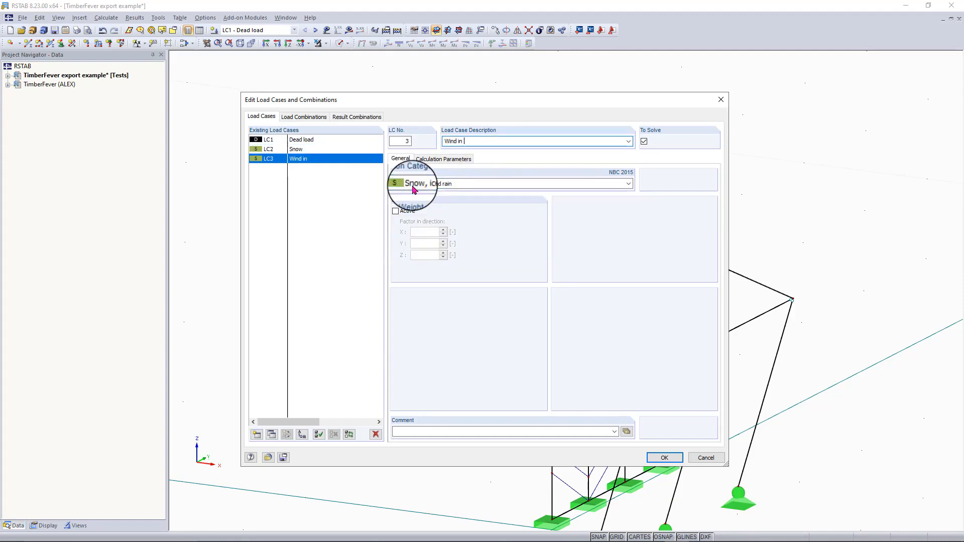
text(Wind)
key(BackSpace)
key(BackSpace)
key(BackSpace)
key(BackSpace)
text(Win)
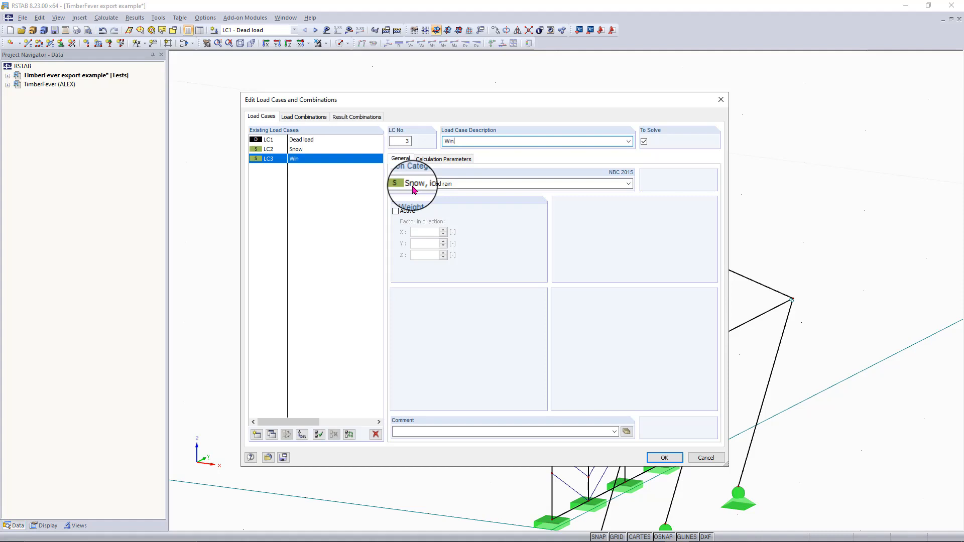
text(d in +X)
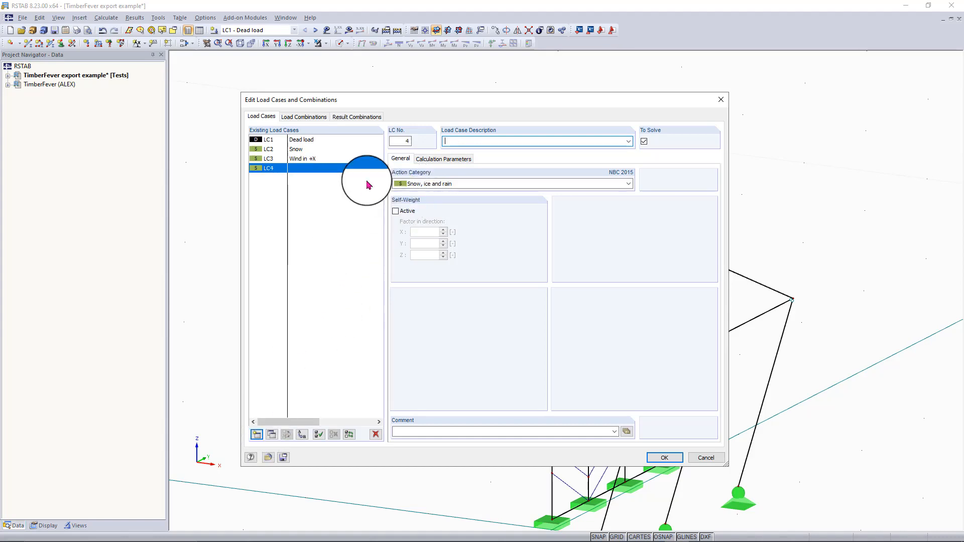
click(314, 160)
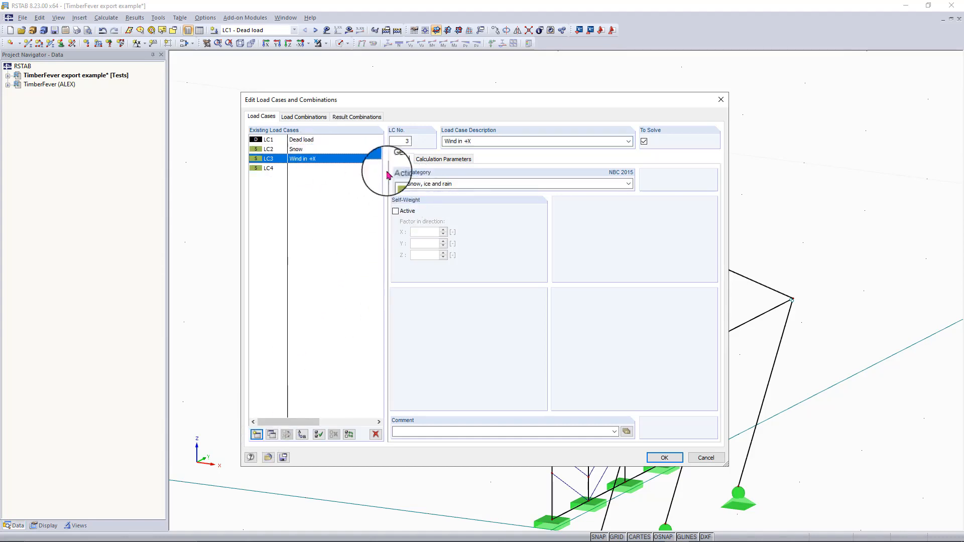
click(440, 184)
click(427, 246)
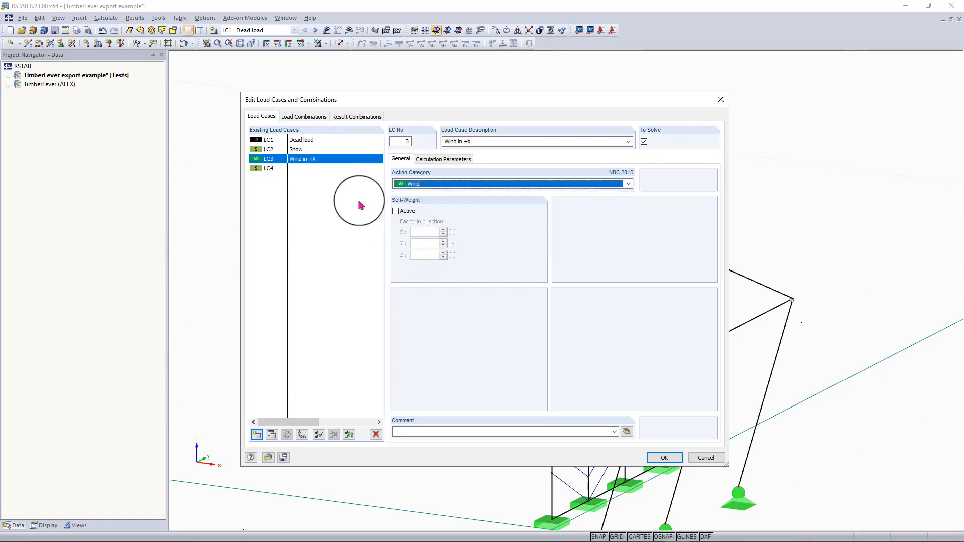
Describe load case LC4 as Wind in +Y and set its action category to Wind
click(315, 175)
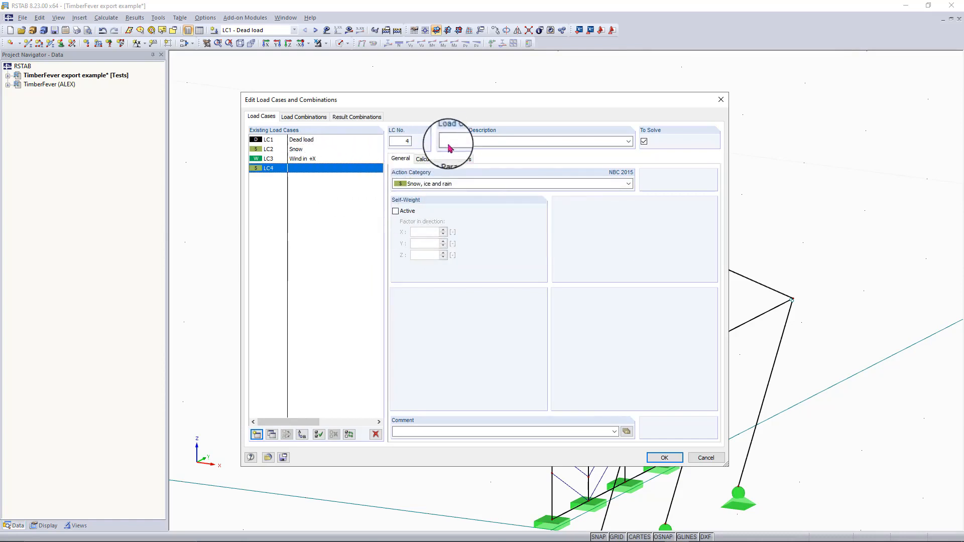
click(467, 141)
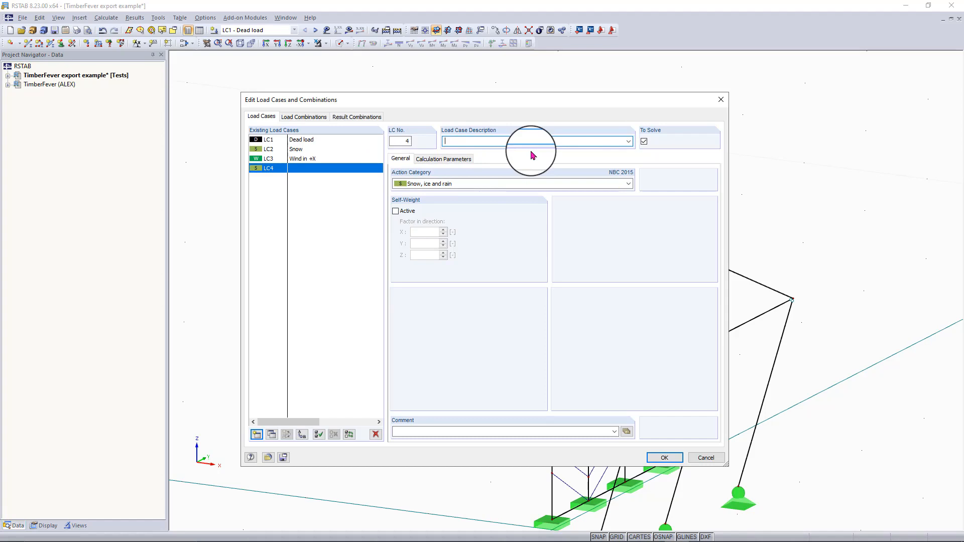
text(Wind in )
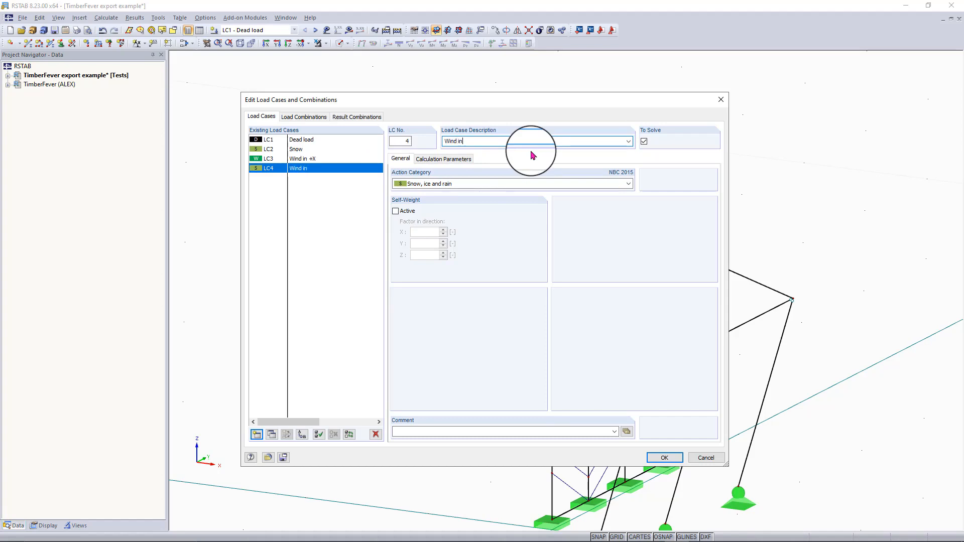
text(+Y)
click(500, 186)
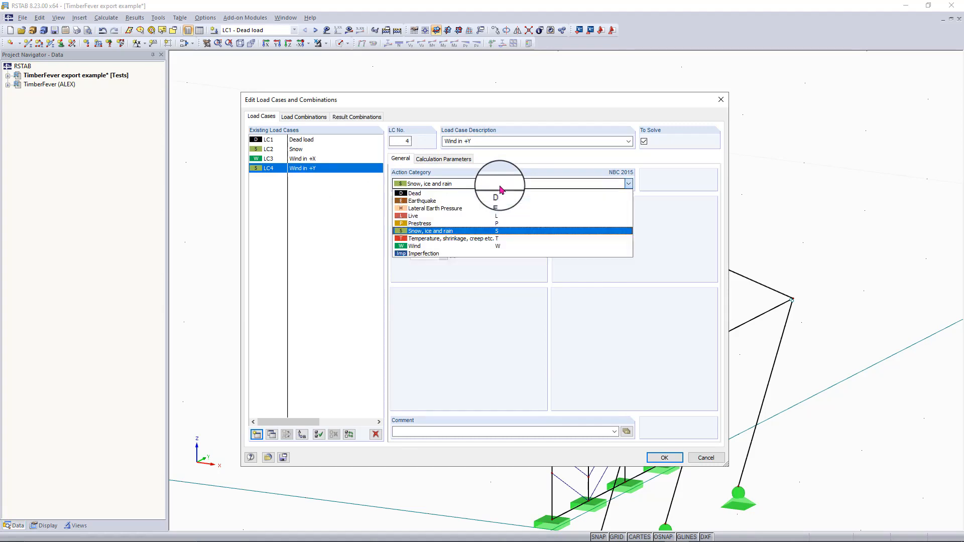
click(447, 246)
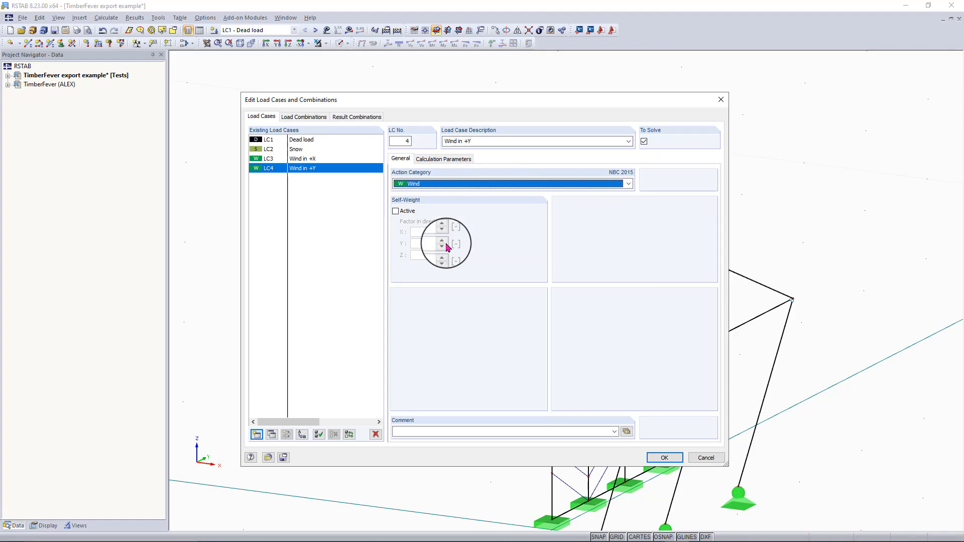
Create a load combination described as CO1 and add the Dead load case to it
click(309, 117)
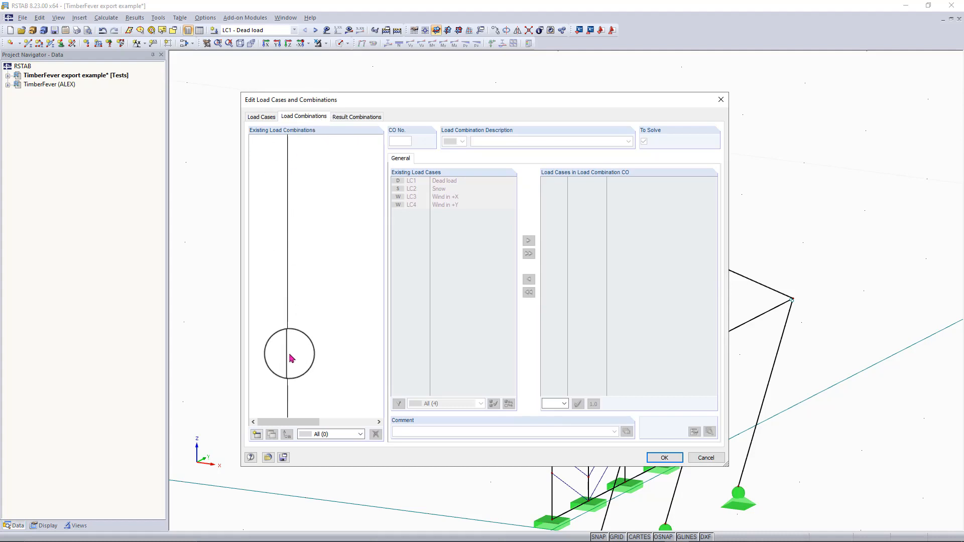
click(256, 435)
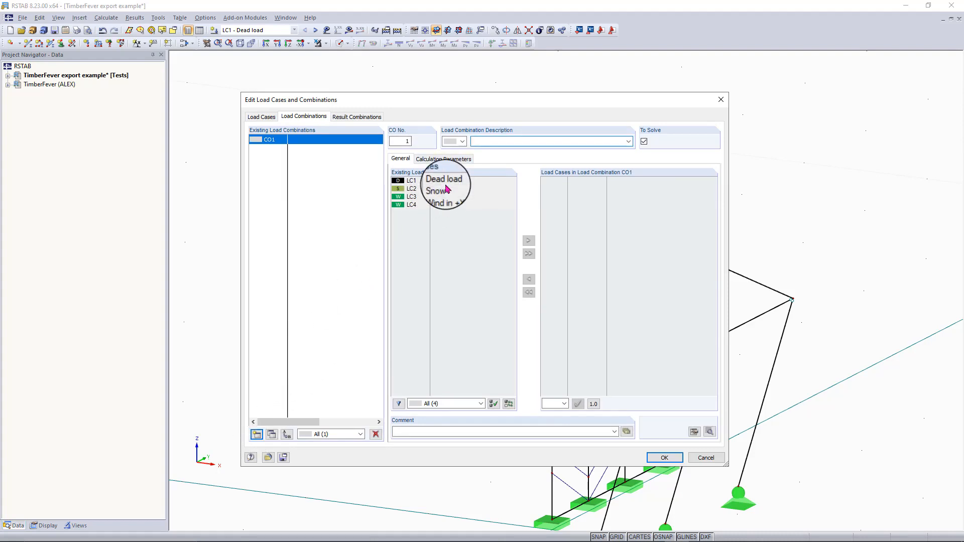
click(495, 141)
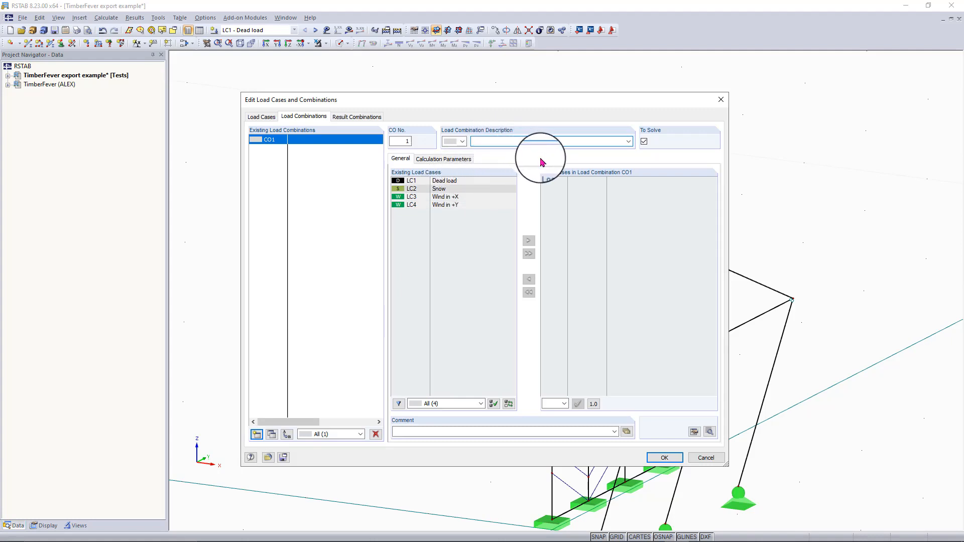
text(CO!)
click(462, 181)
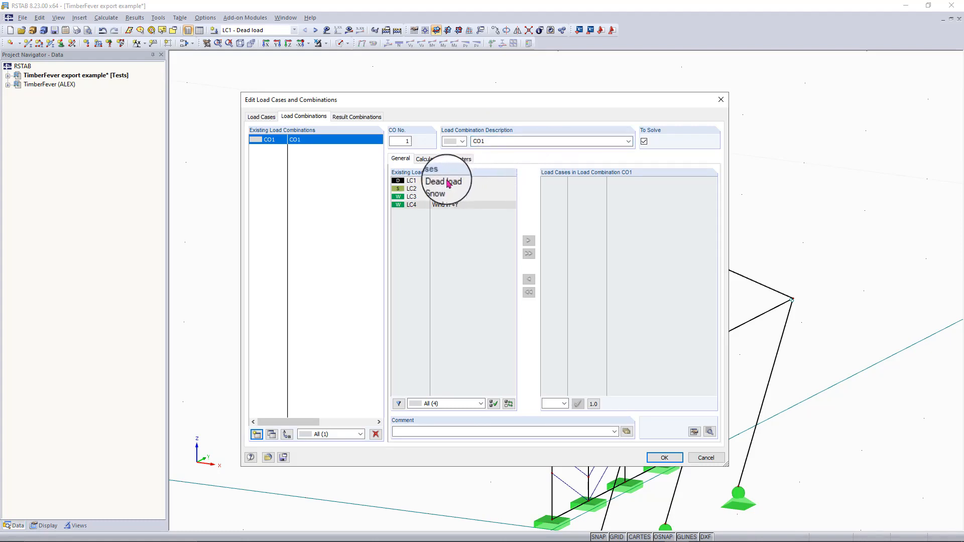
click(529, 240)
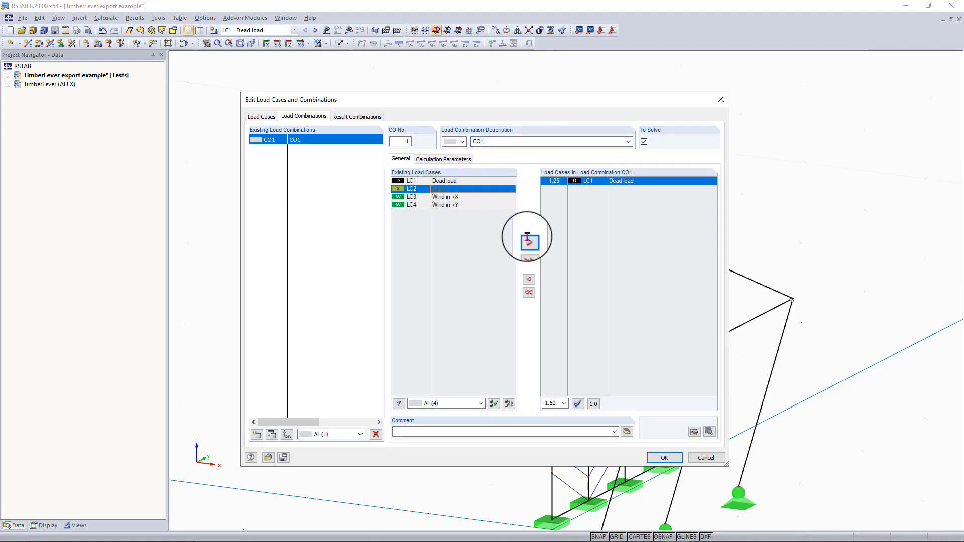
Set the factor of the Dead load case in load combination CO1 to 1.4
click(558, 181)
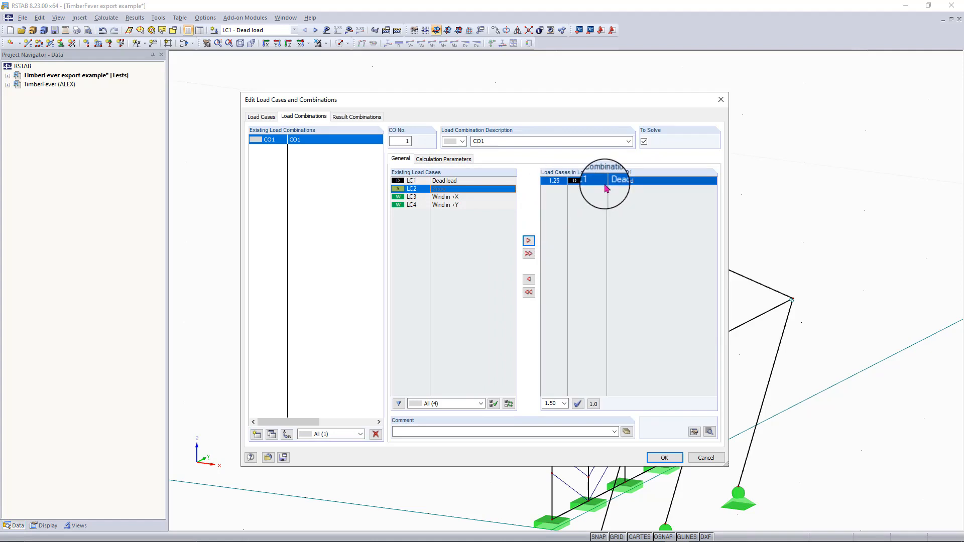
click(552, 403)
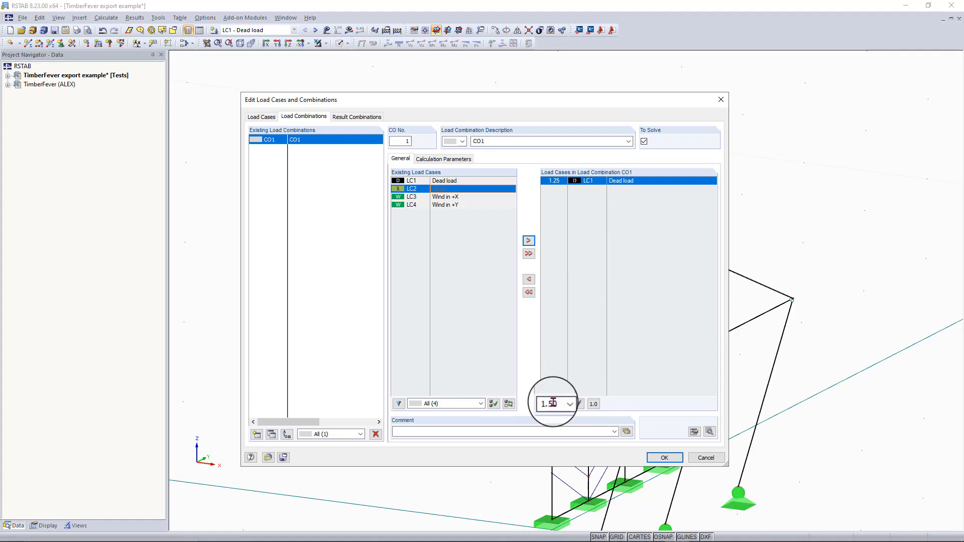
double_click(552, 403)
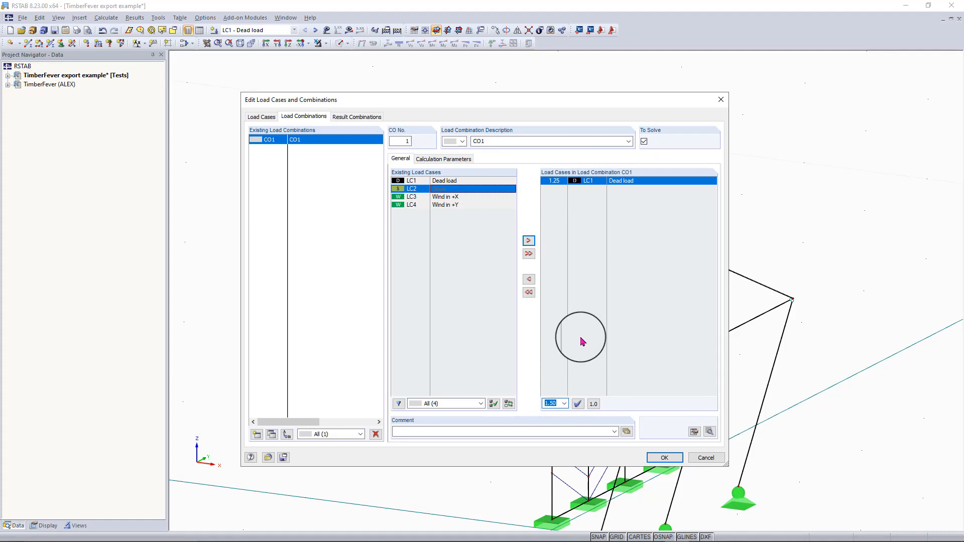
text(1.4)
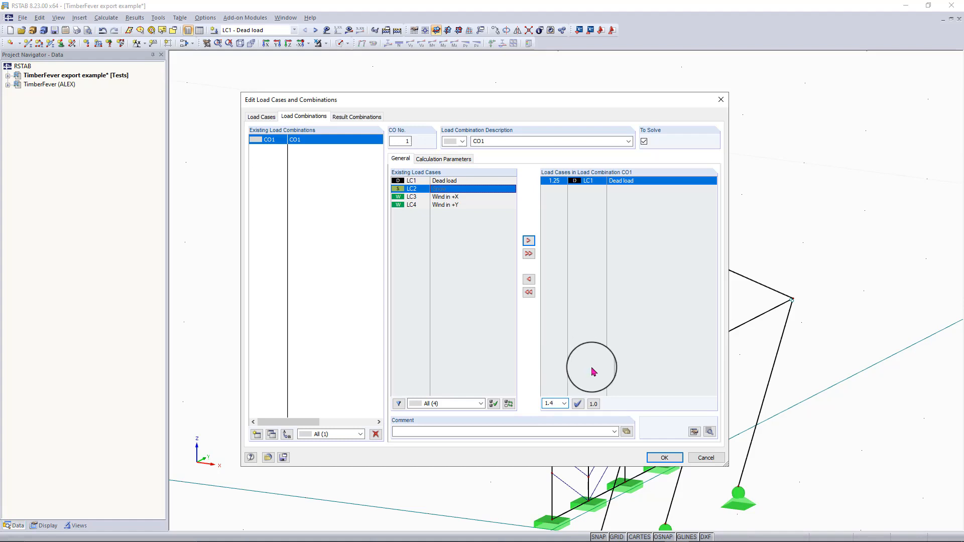
click(579, 406)
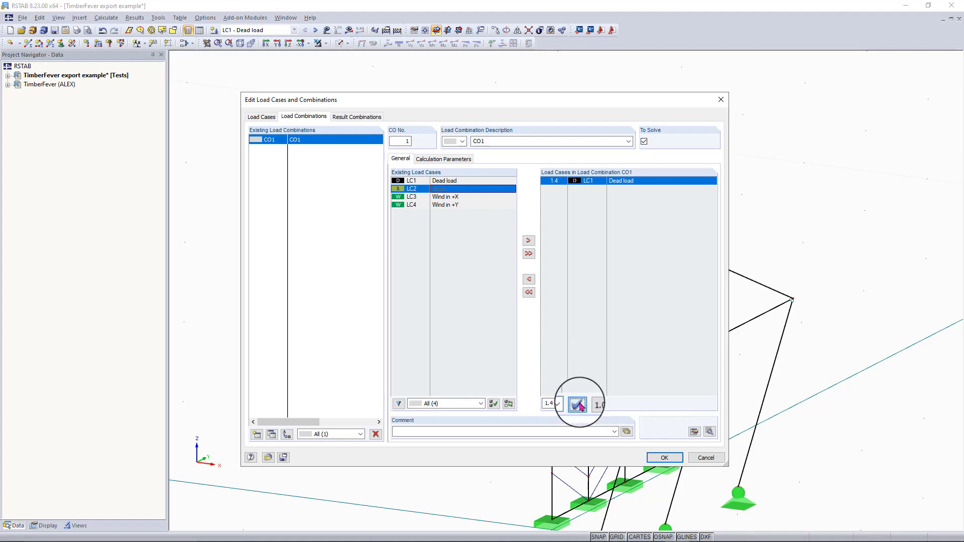
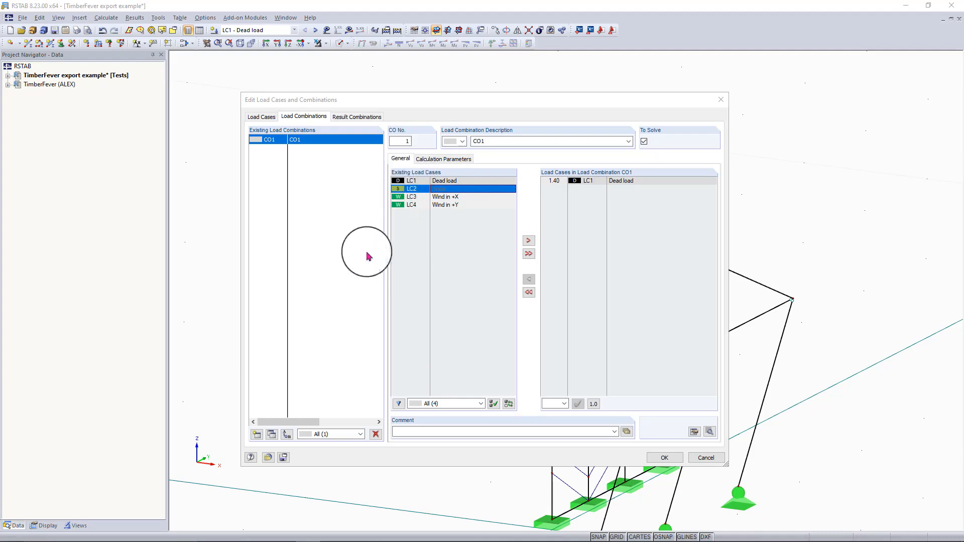
Create a load combination described as CO2 containing Dead load with factor 1.25 and Snow with factor 1.50
click(256, 436)
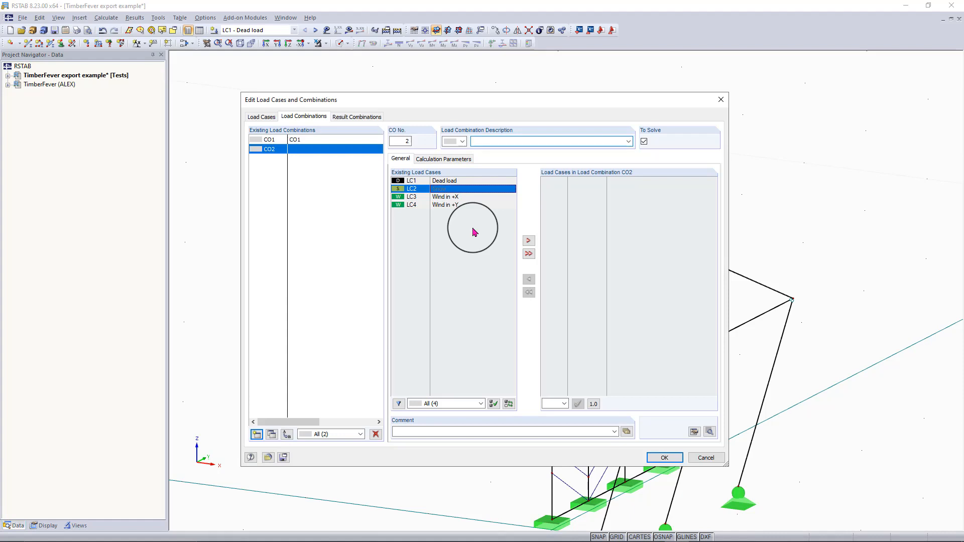
text(CO2)
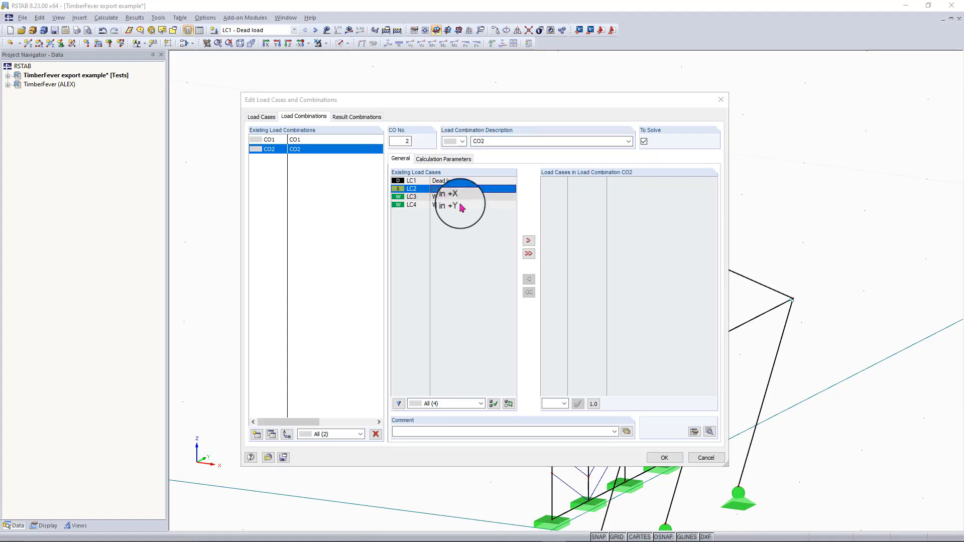
click(448, 182)
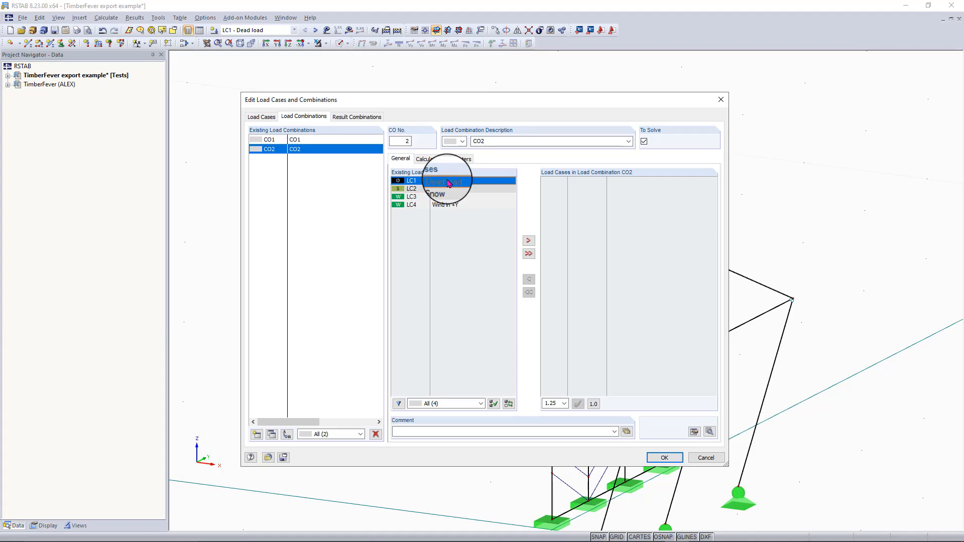
click(534, 243)
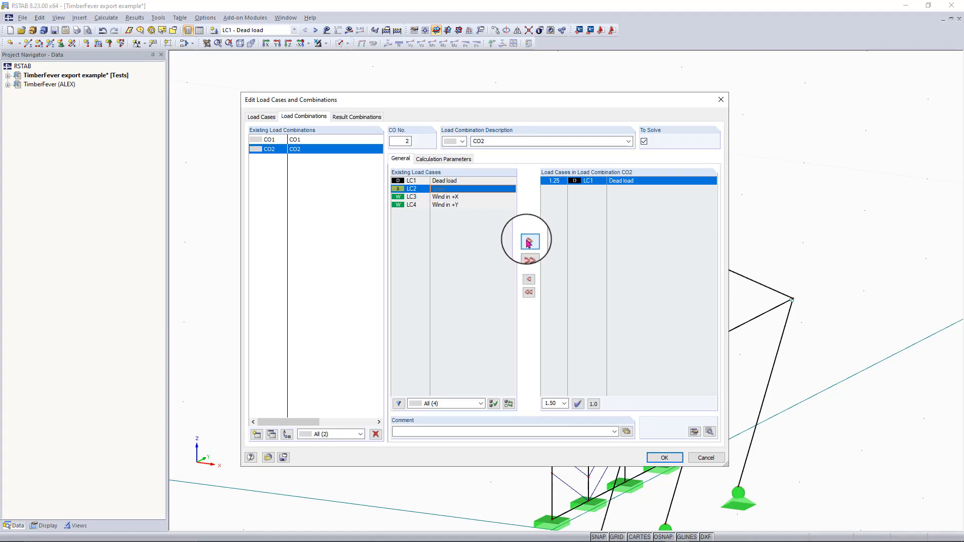
click(528, 243)
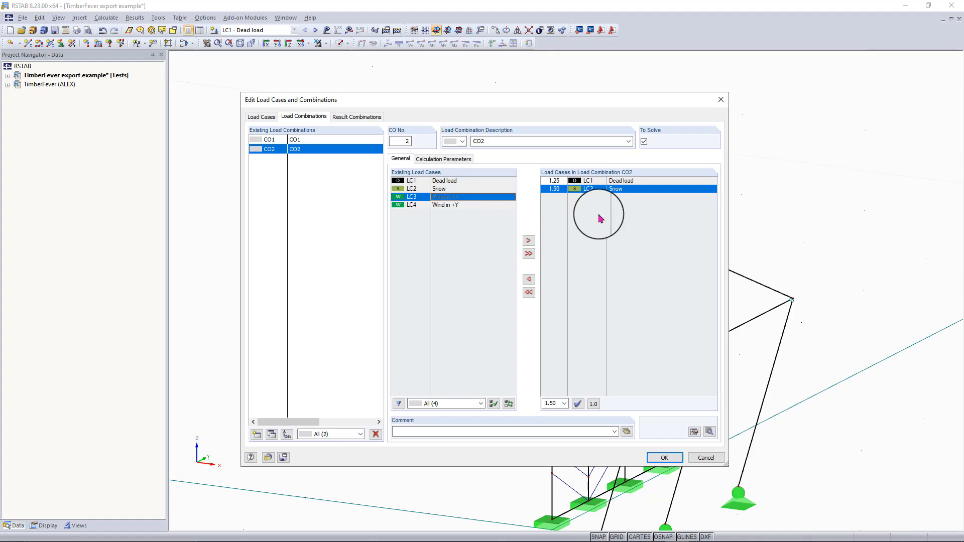
click(563, 180)
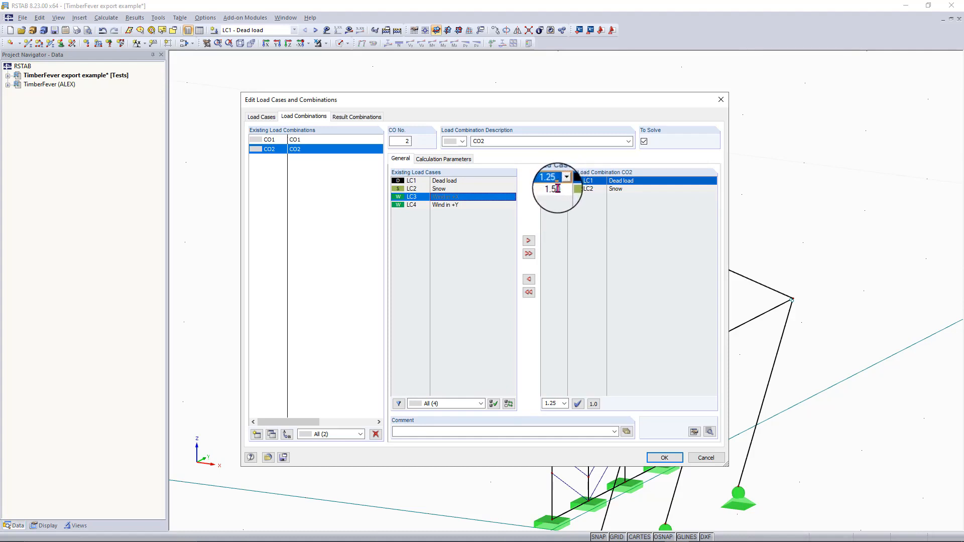
click(554, 189)
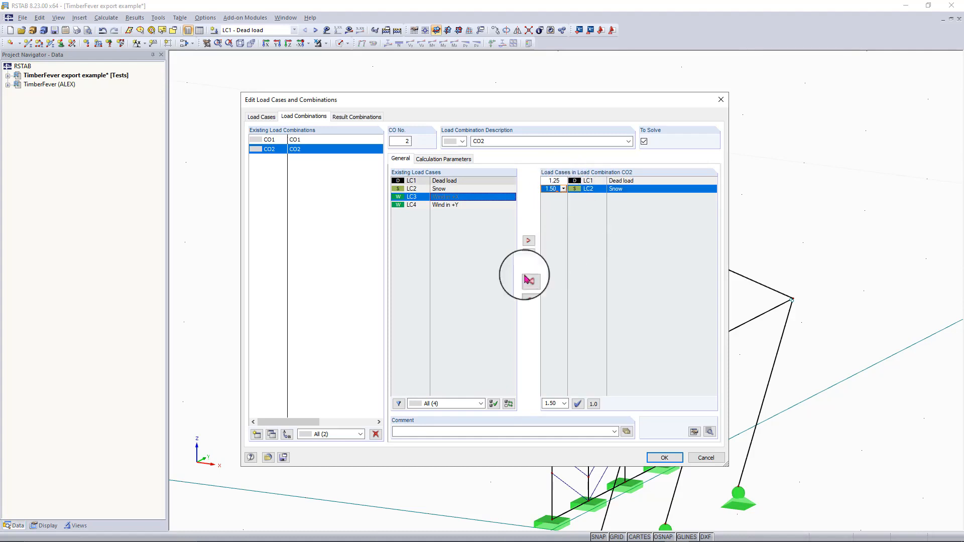
Create a load combination described as CO3 and add the Dead load, Snow and Wind in +Y load cases to it
click(257, 434)
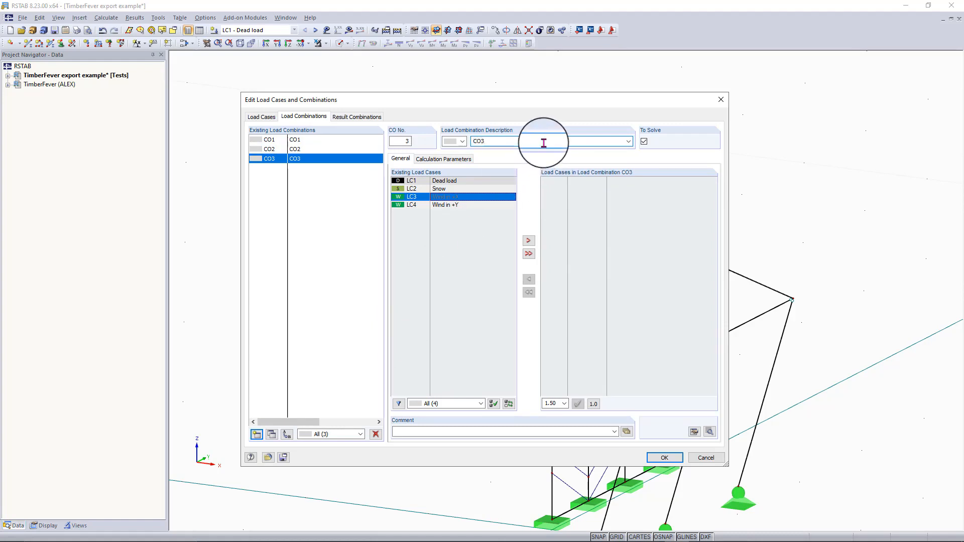
click(478, 181)
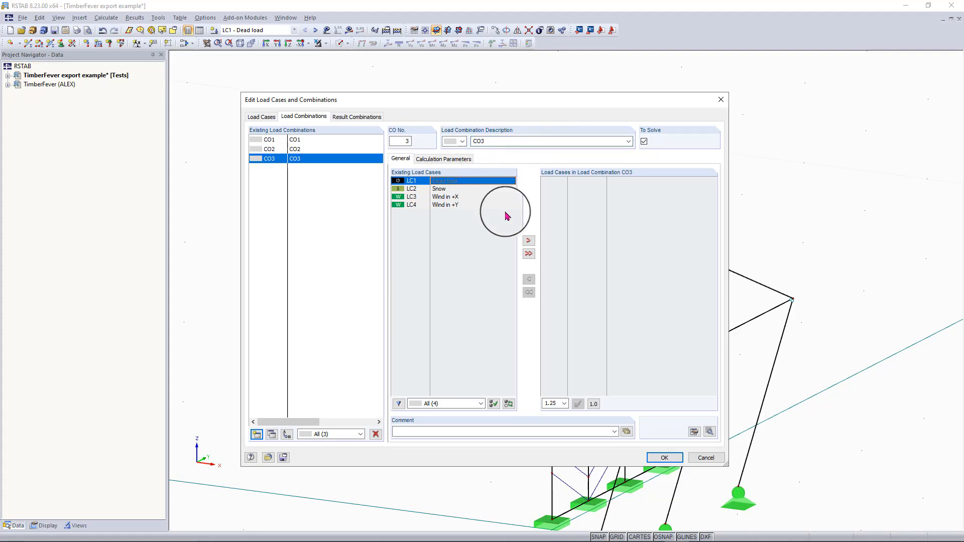
click(529, 240)
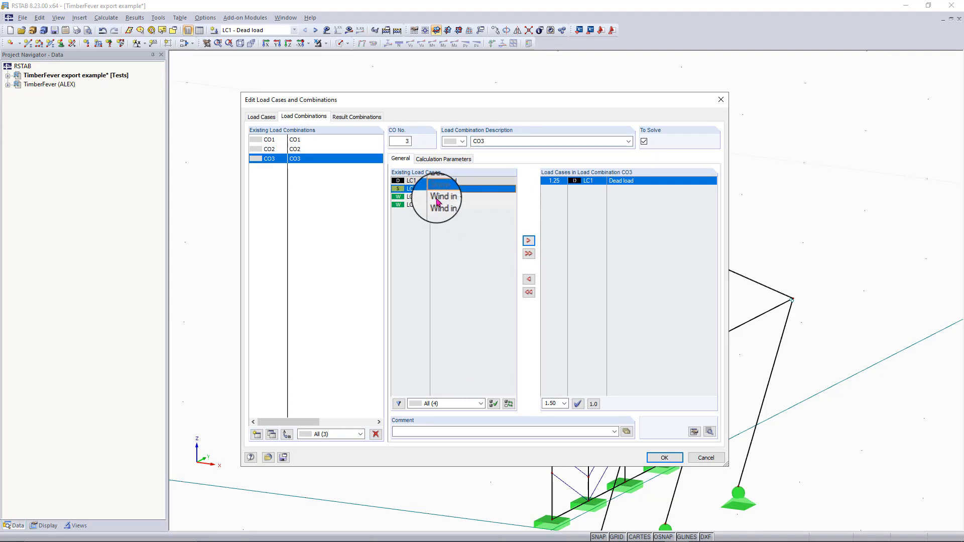
click(528, 240)
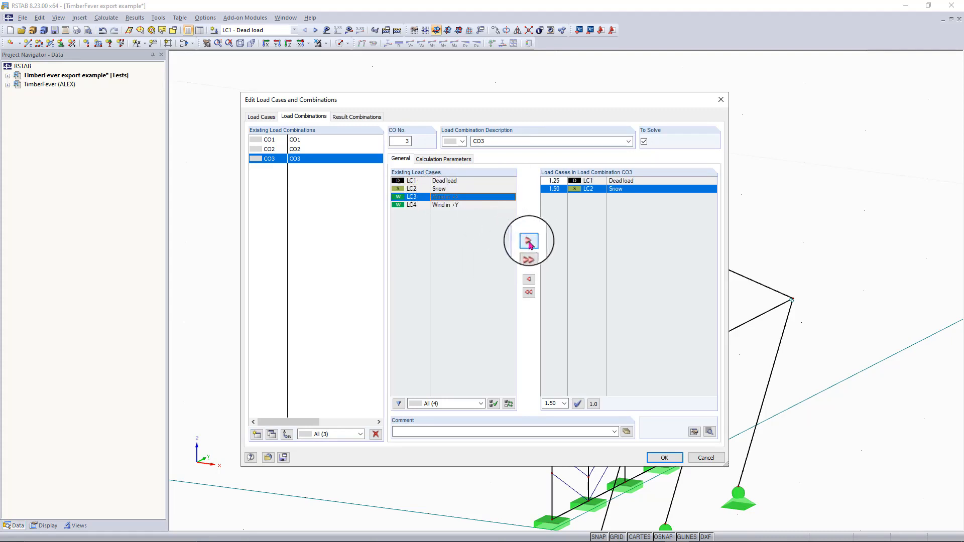
click(453, 205)
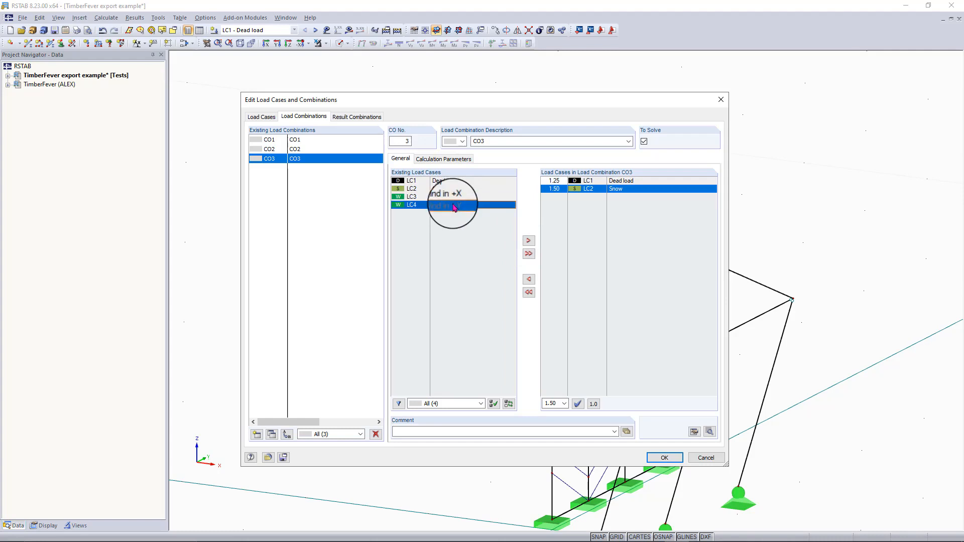
click(528, 242)
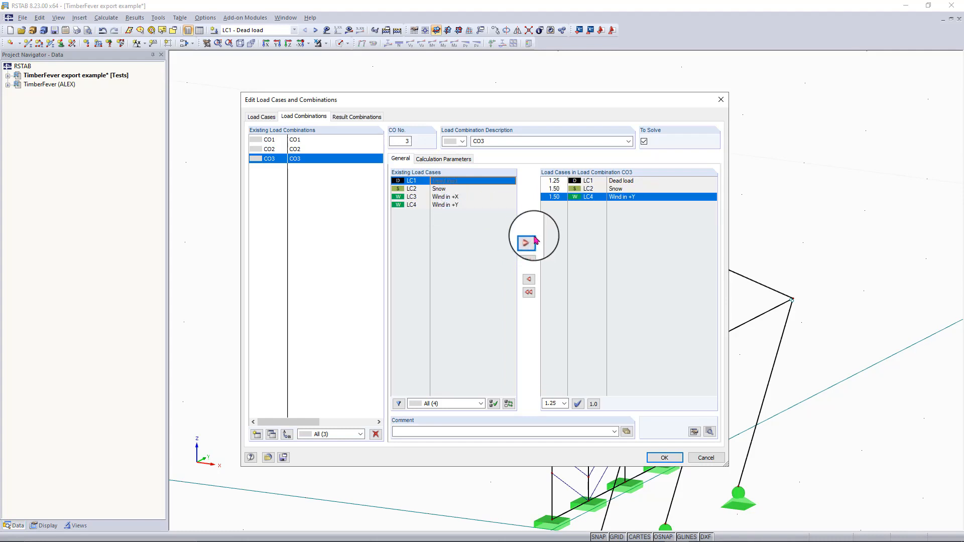
Set the factor of the Wind in +Y load case in load combination CO3 to 1.4
click(552, 197)
click(547, 403)
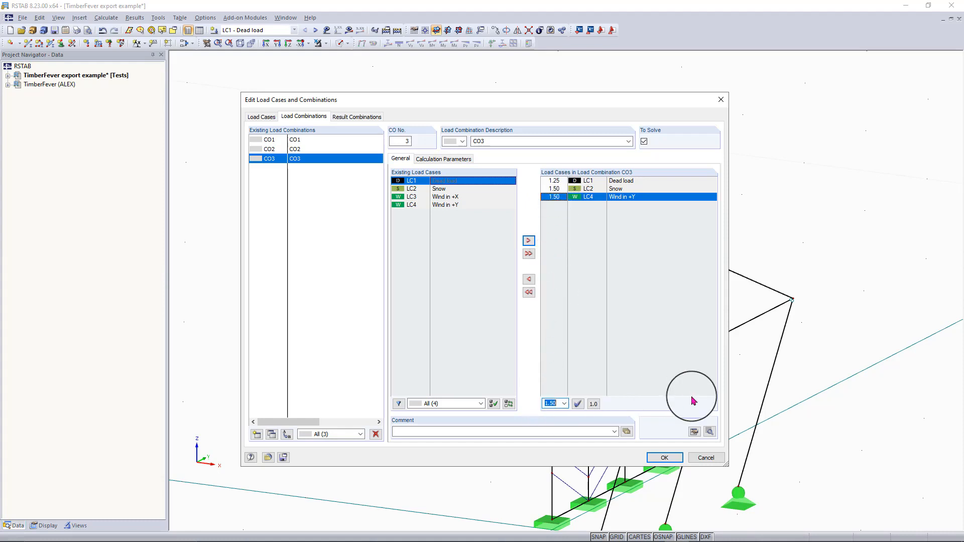
text(1.4)
click(578, 404)
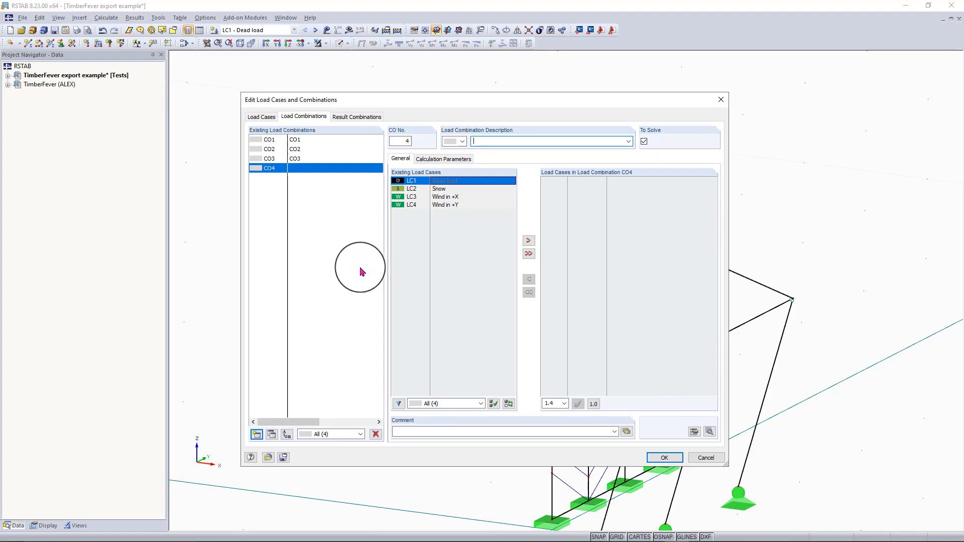
Replace the empty fourth combination with CO4 containing Dead load, Snow and Wind in -X, and set its wind factor to 1.4
key(Delete)
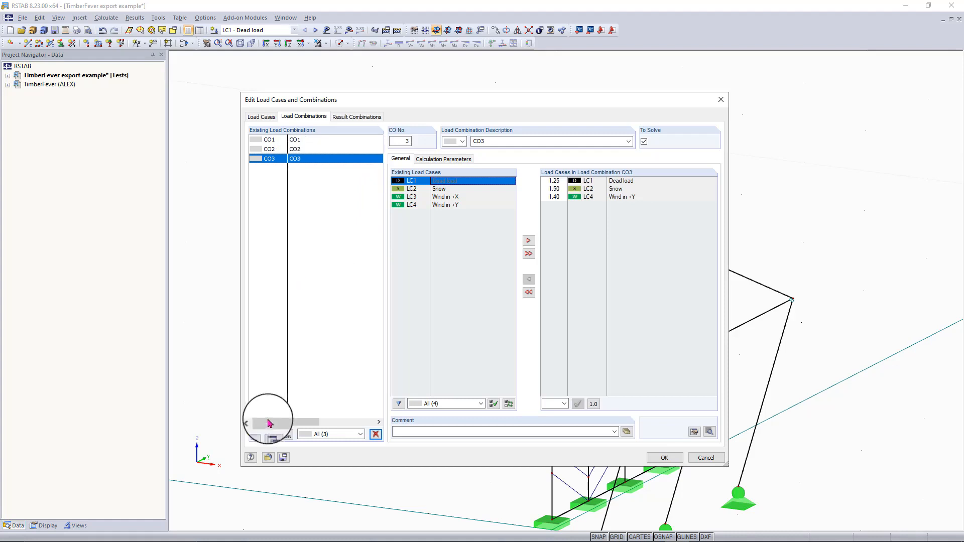
click(272, 435)
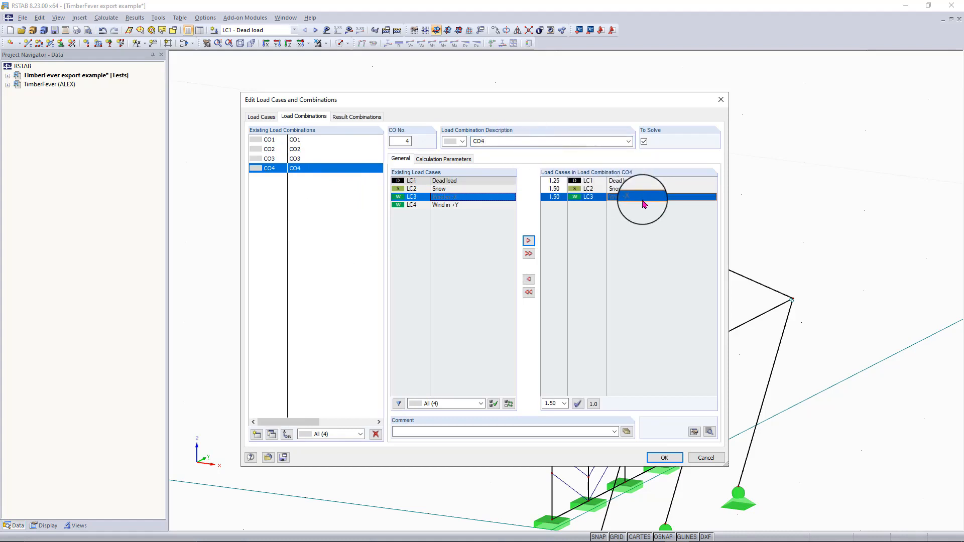
click(554, 197)
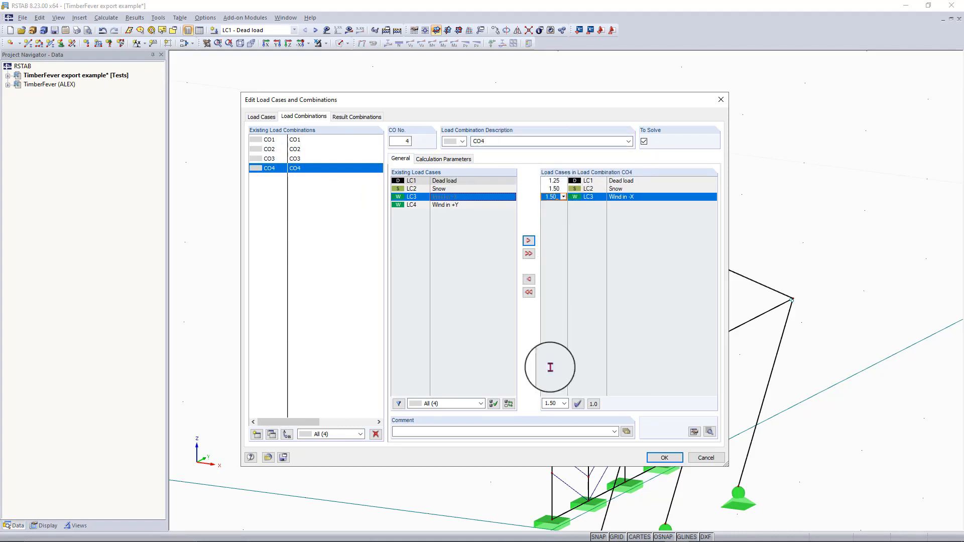
text(1)
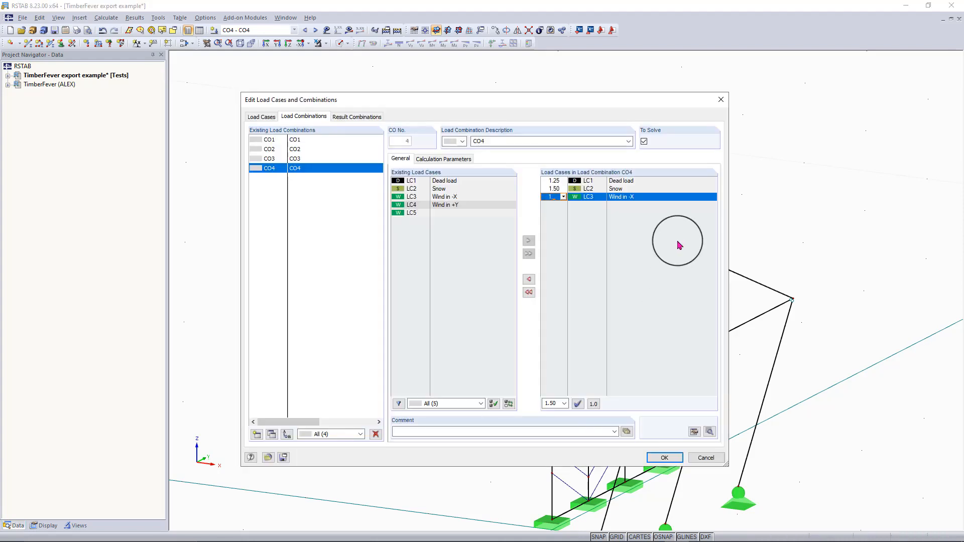
click(578, 404)
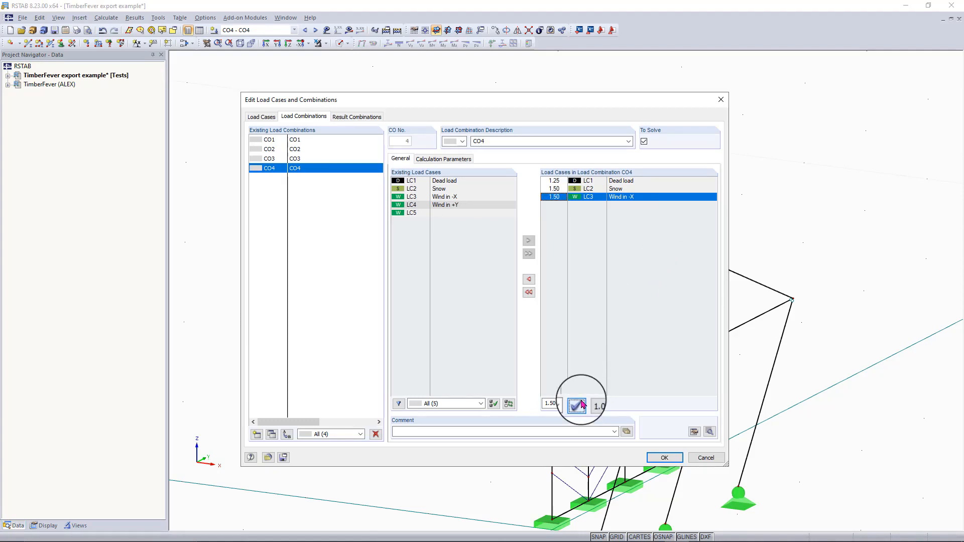
click(552, 196)
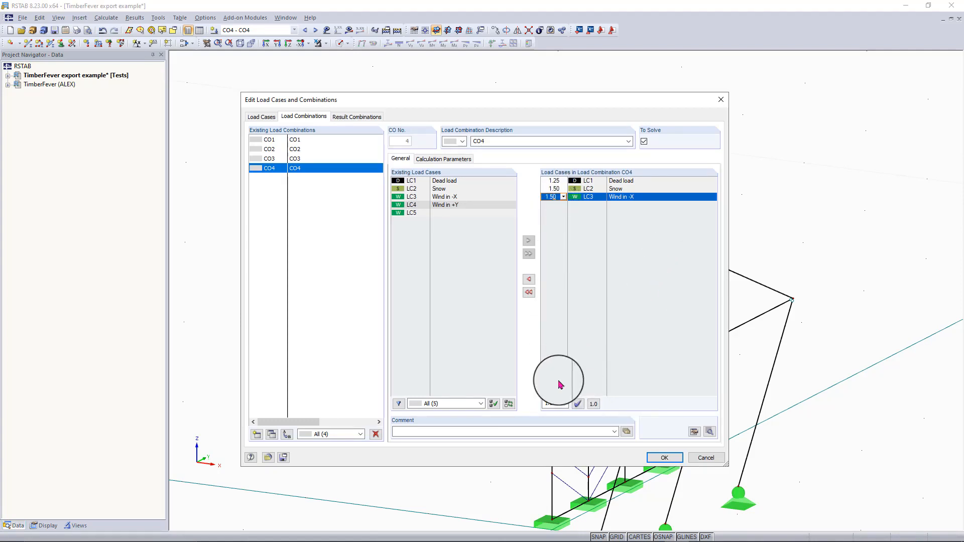
double_click(553, 403)
text(1.4)
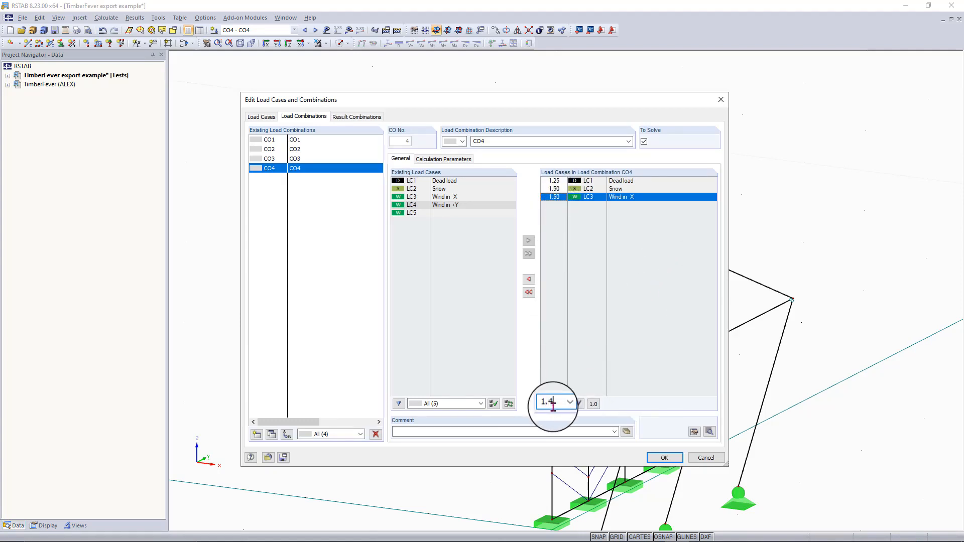
click(579, 404)
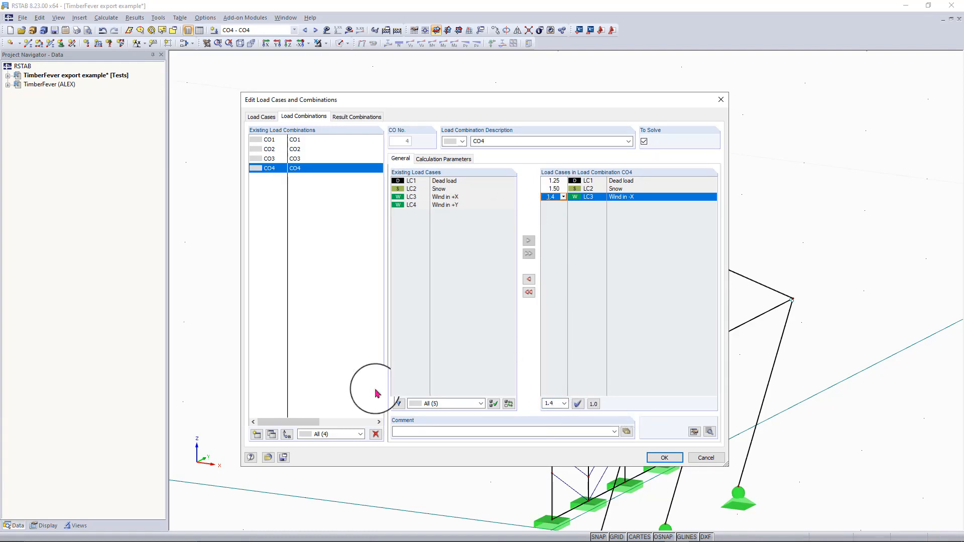
click(256, 435)
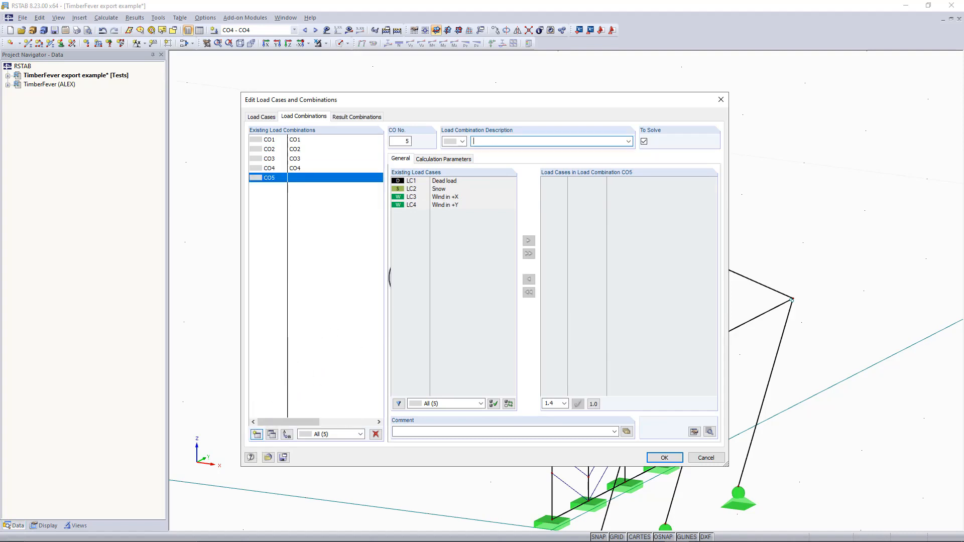
text(C)
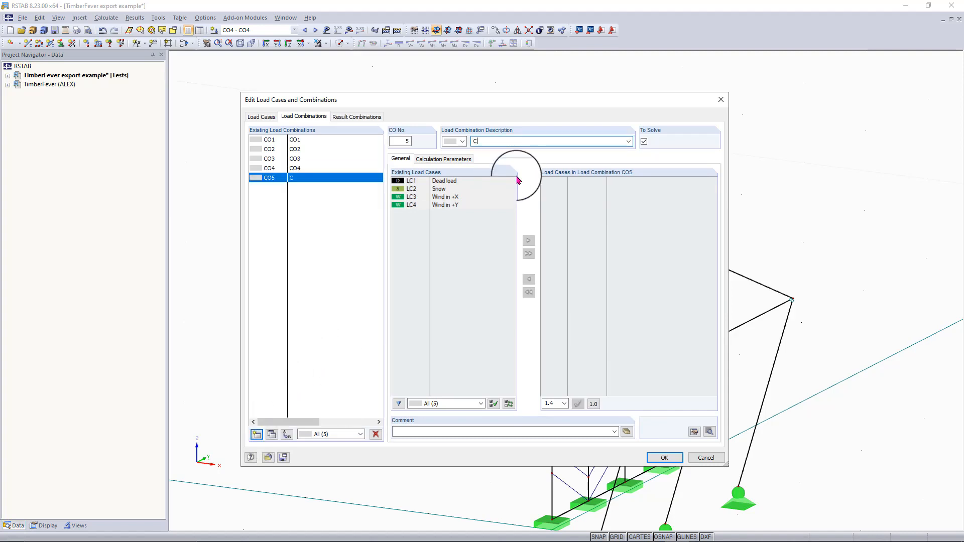
text(O5)
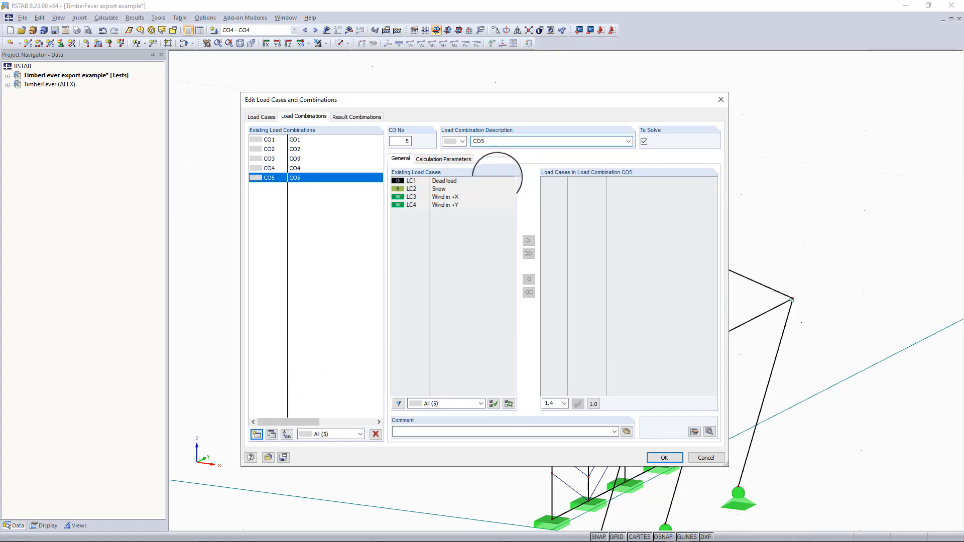
click(459, 182)
click(530, 243)
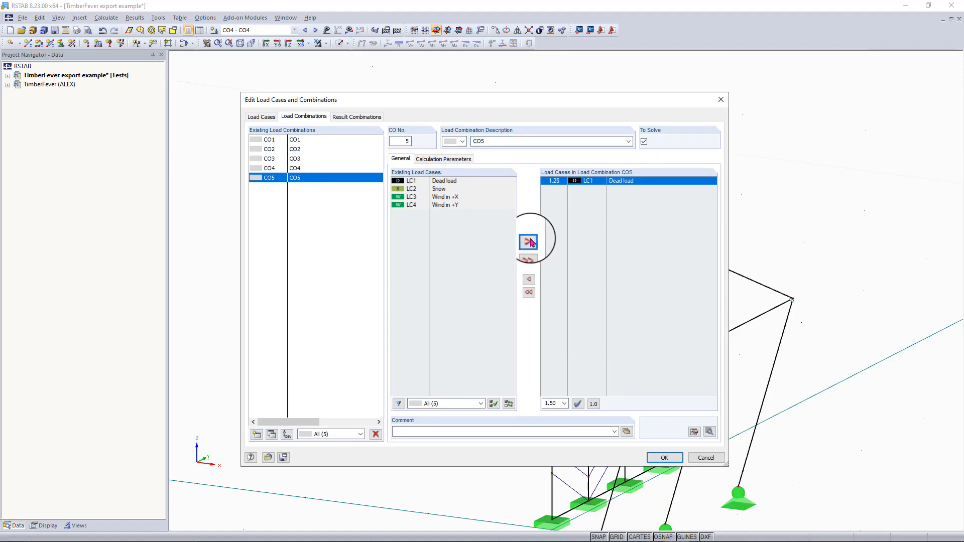
click(530, 242)
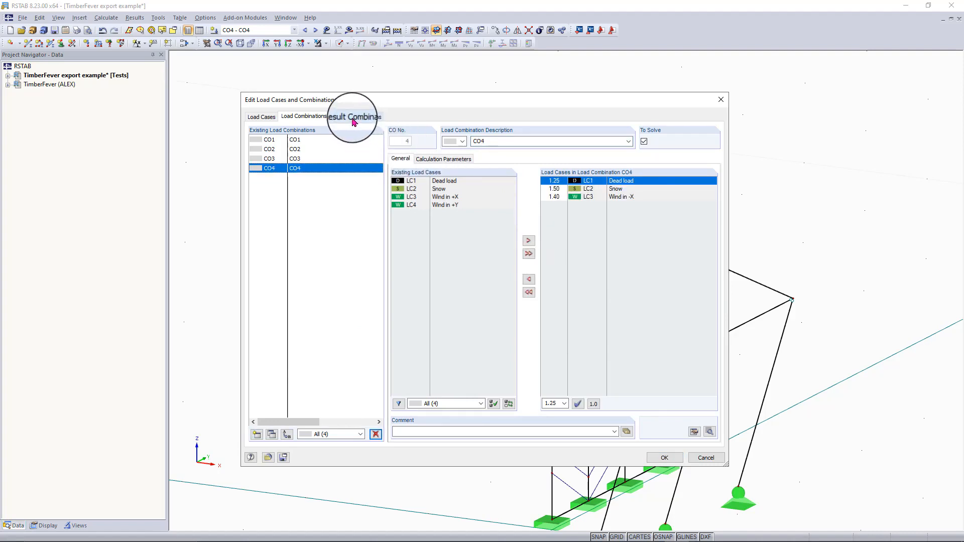
Create result combination RC1 containing the load combinations CO1, CO2, CO3 and CO4
click(354, 116)
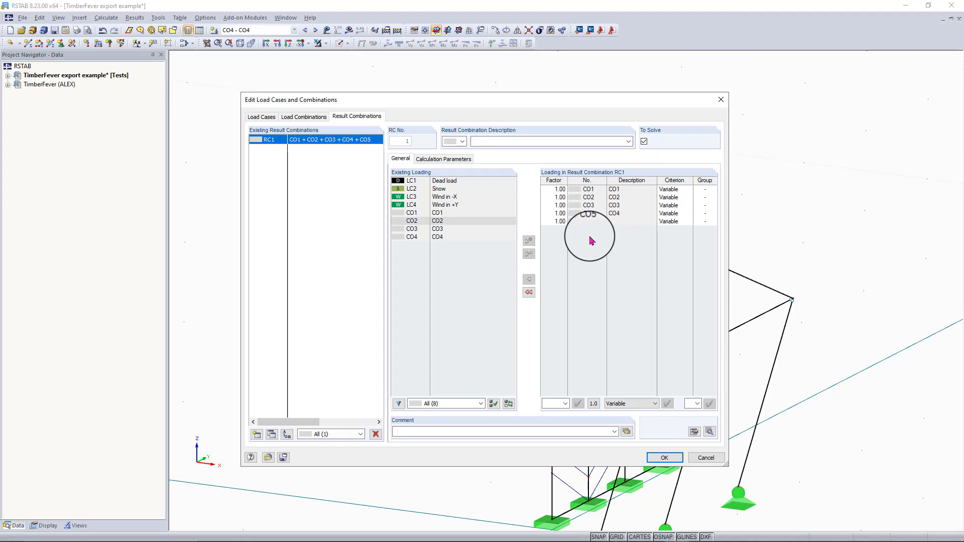
click(526, 255)
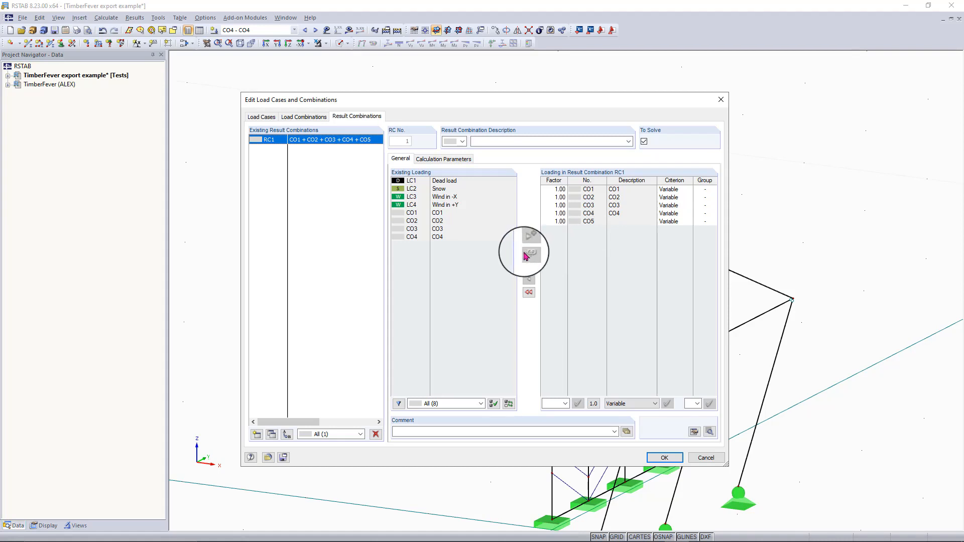
click(303, 117)
click(340, 117)
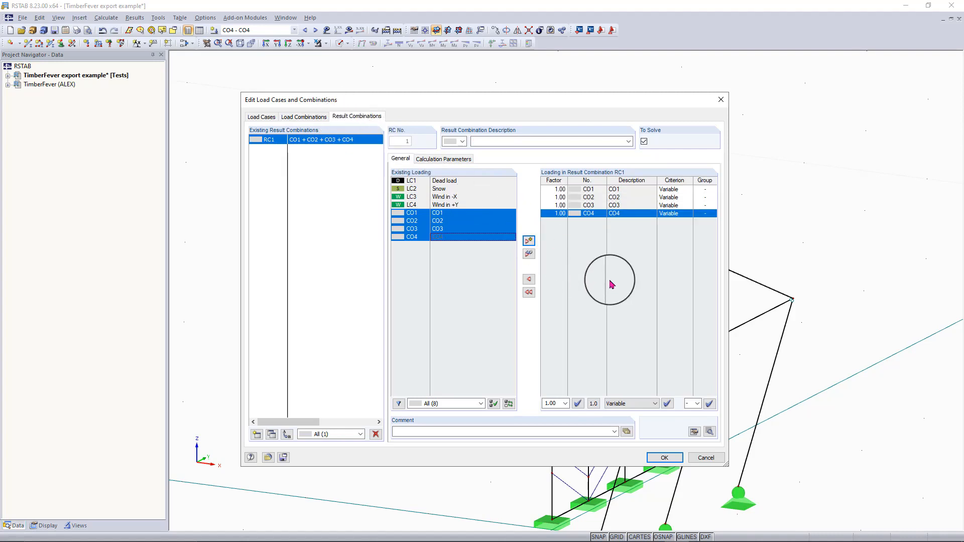
Set the criterion of CO1, CO2, CO3 and CO4 in result combination RC1 to Permanent
click(687, 189)
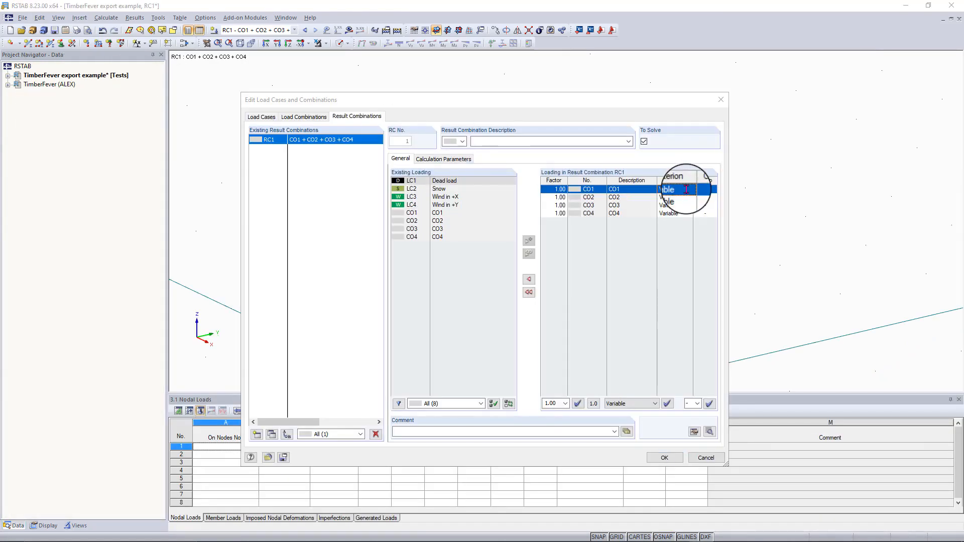
click(688, 191)
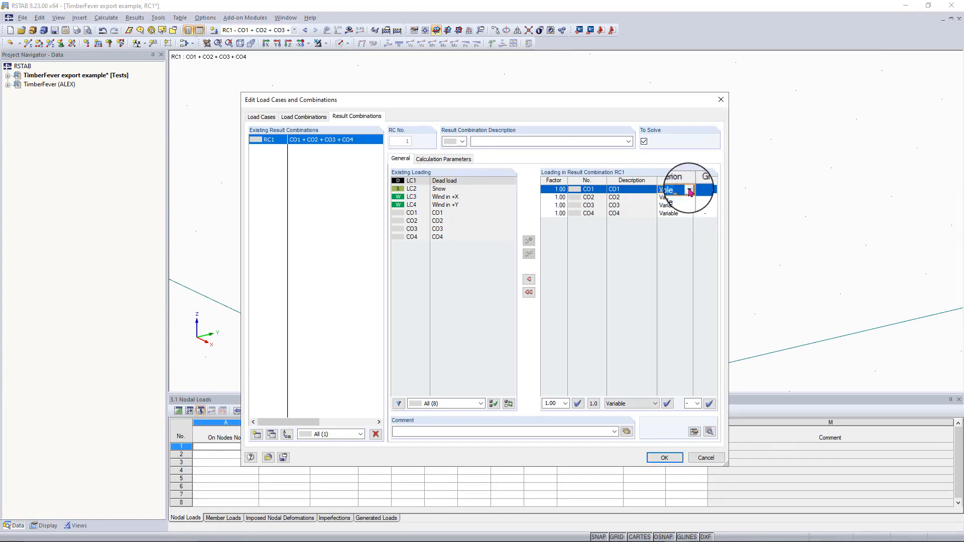
click(690, 188)
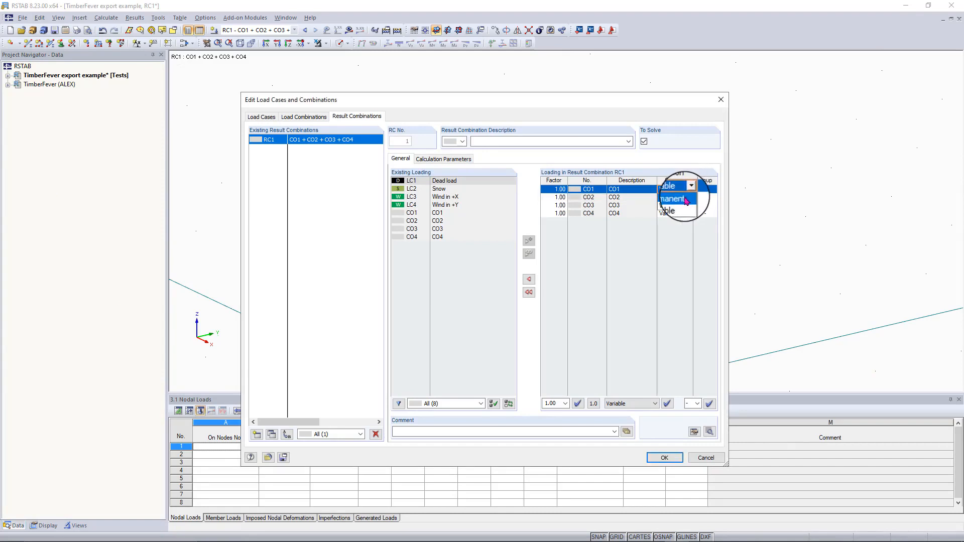
click(687, 197)
click(688, 198)
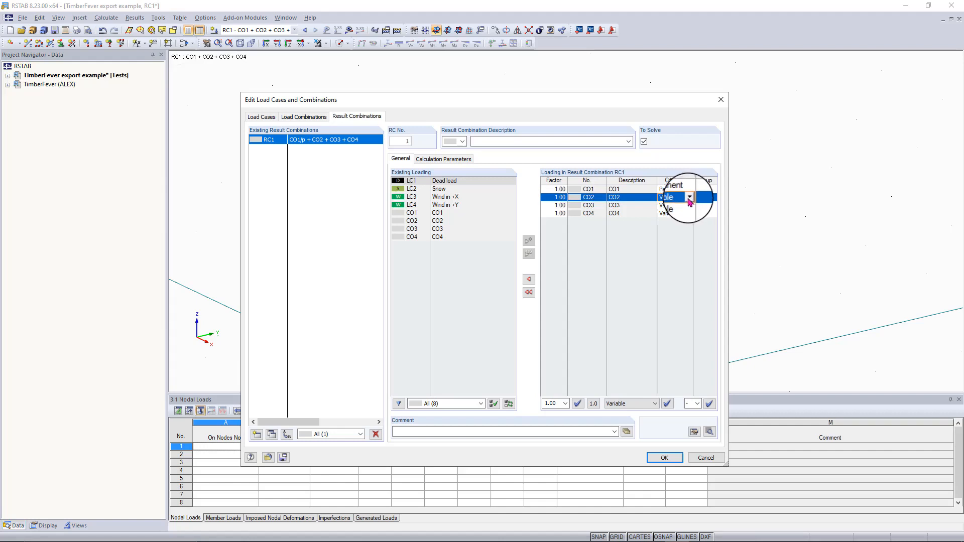
click(690, 197)
click(686, 205)
click(684, 205)
click(691, 205)
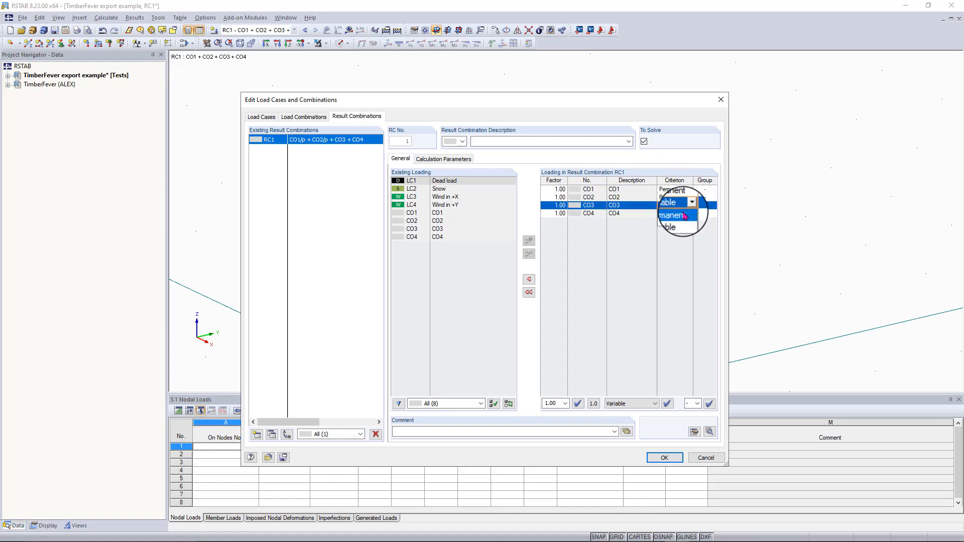
click(686, 212)
click(688, 214)
click(690, 213)
click(686, 221)
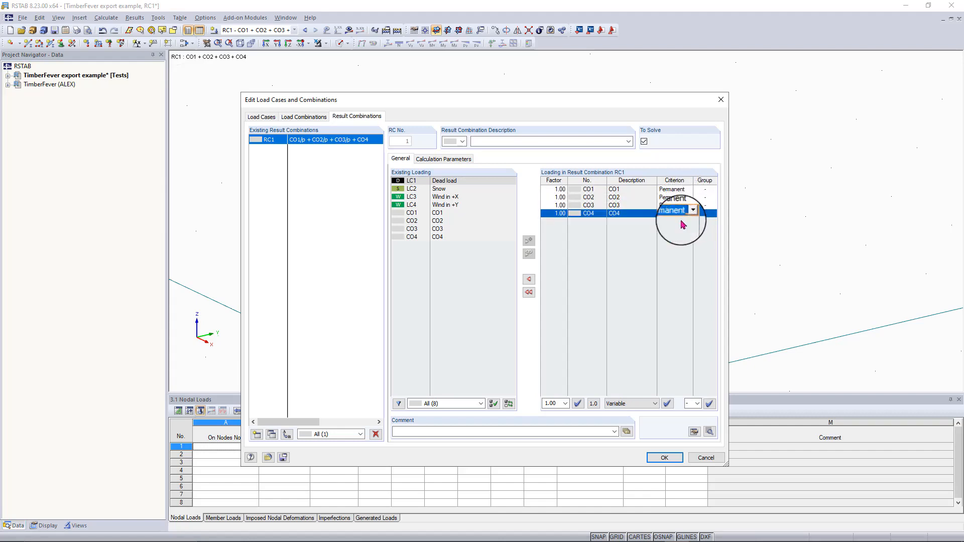
Assign CO1, CO2, CO3 and CO4 in result combination RC1 to group 1 and accept the load case definitions
click(706, 190)
click(711, 190)
click(713, 191)
click(703, 206)
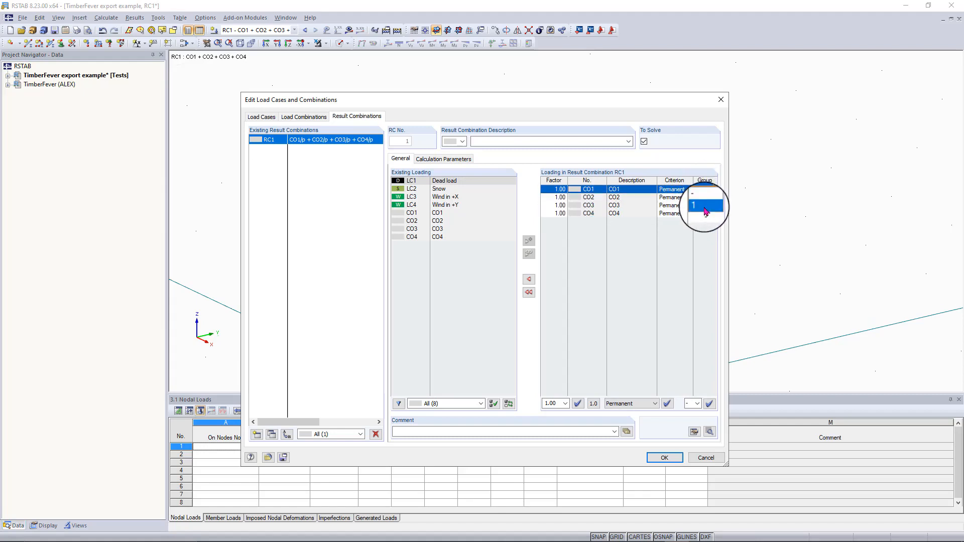
click(705, 197)
click(713, 198)
click(714, 199)
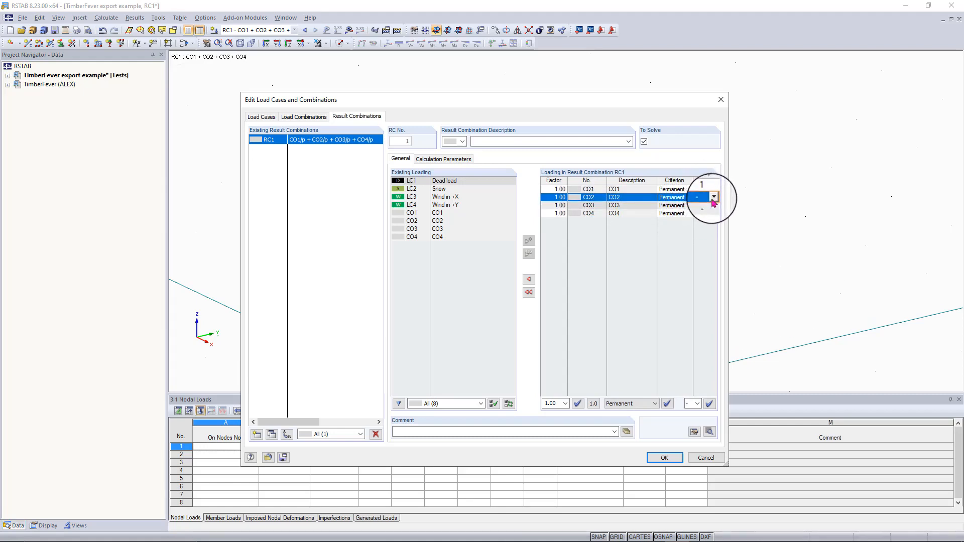
click(710, 213)
click(705, 206)
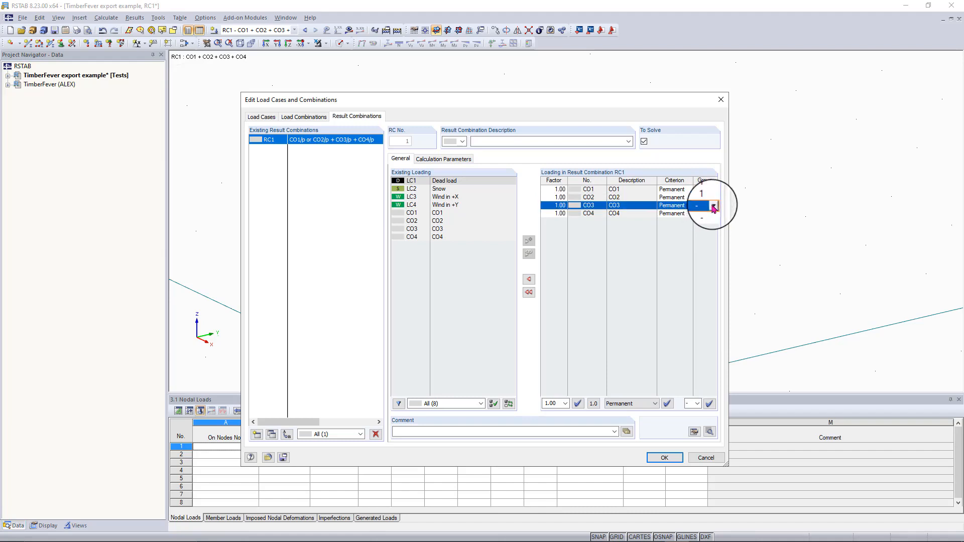
click(715, 206)
click(708, 222)
click(706, 214)
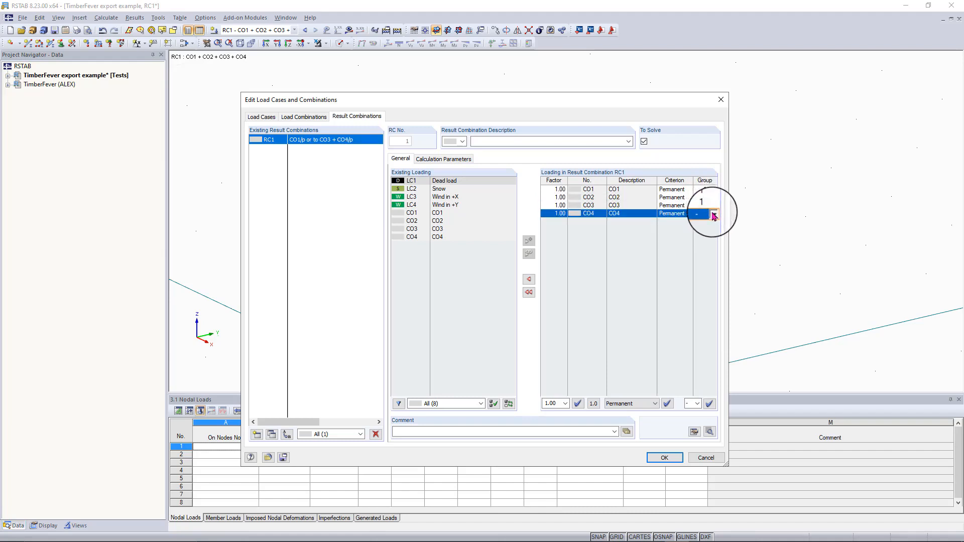
click(716, 214)
click(709, 231)
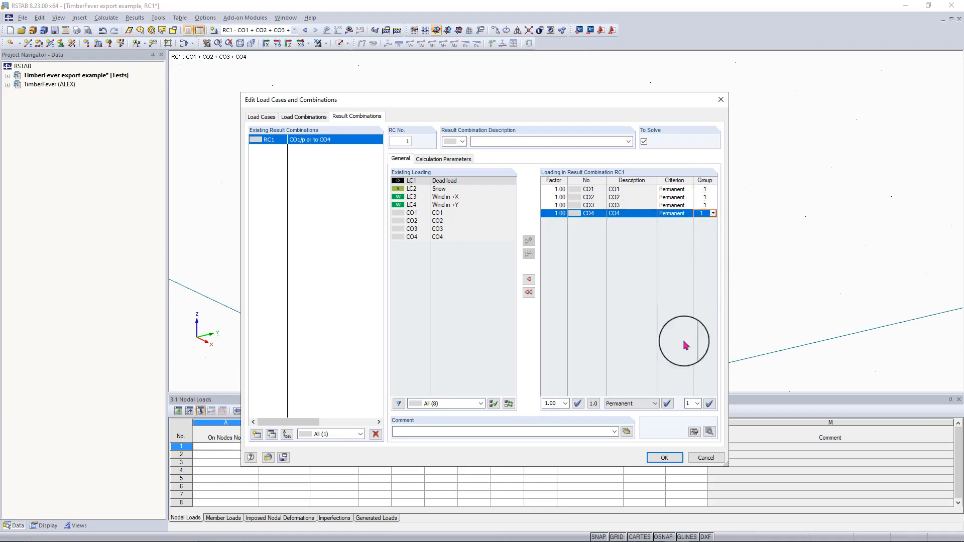
click(663, 457)
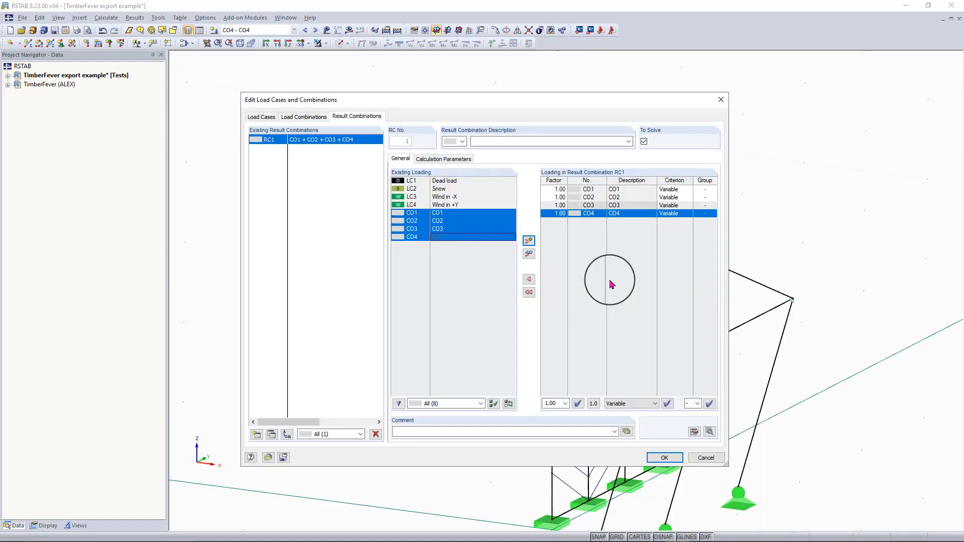
click(664, 457)
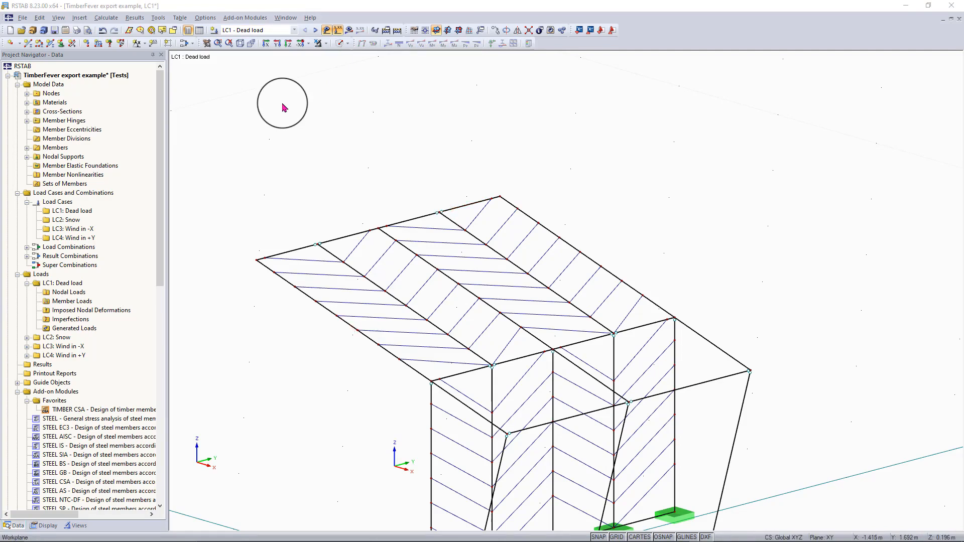
For load case LC1 Dead load, start generating member loads from a uniform -0.38 kN/m² area load via plane in direction ZL
click(289, 31)
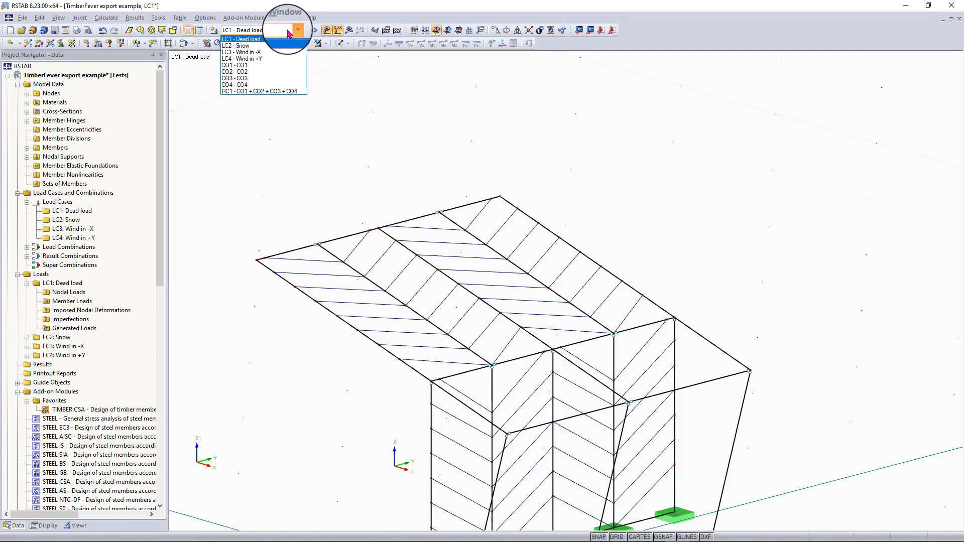
click(275, 40)
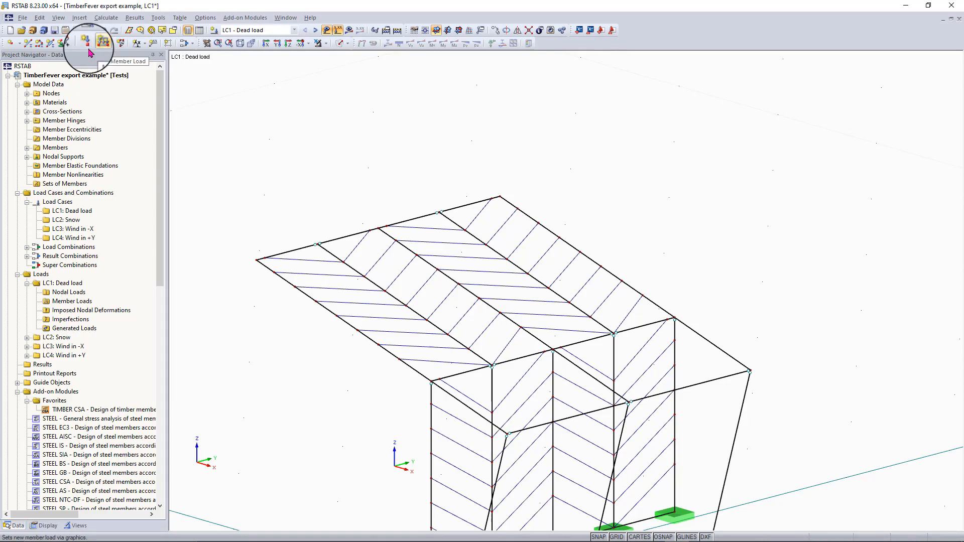
click(156, 20)
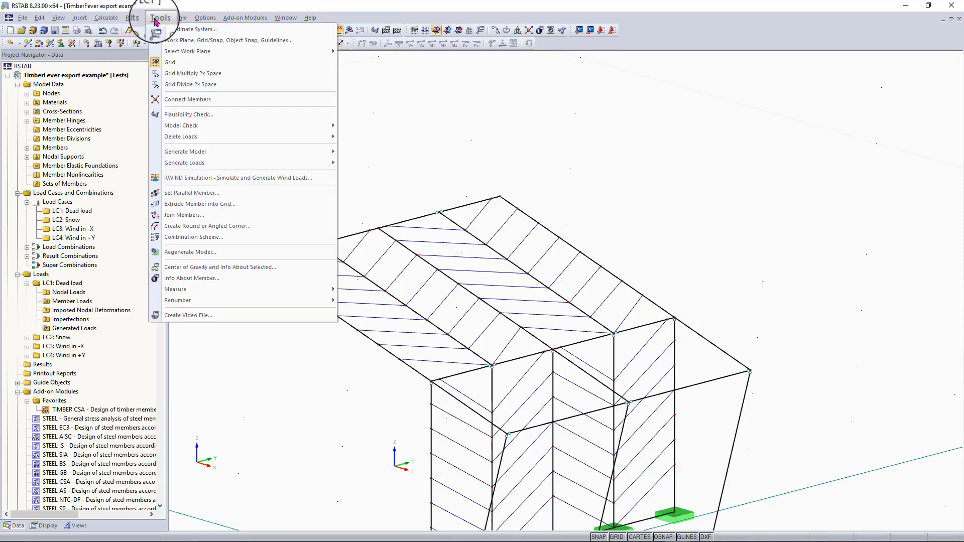
mouse_move(201, 162)
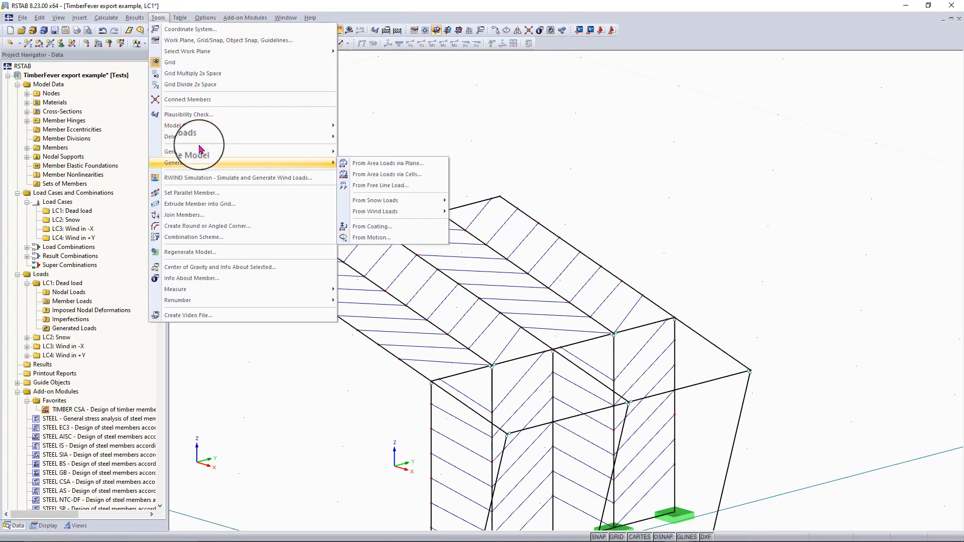
click(399, 167)
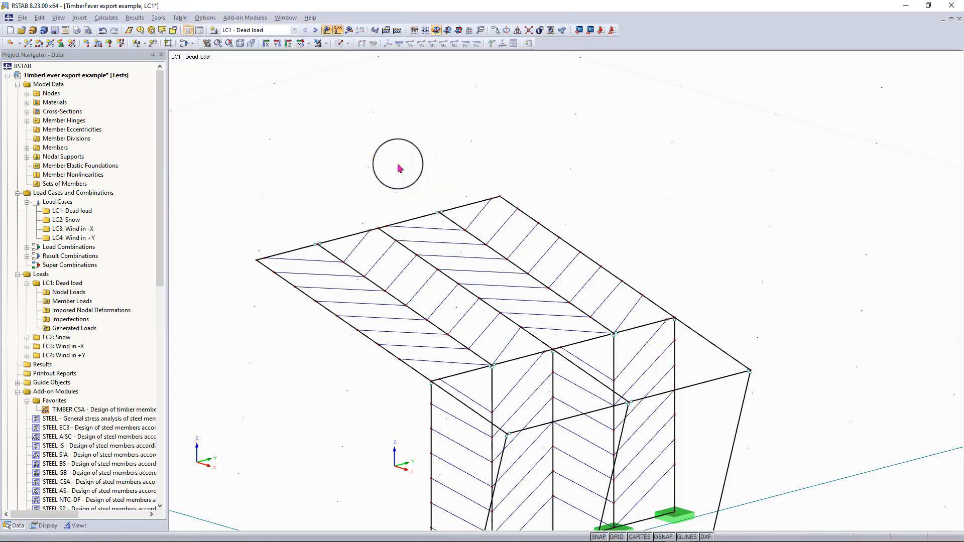
click(463, 244)
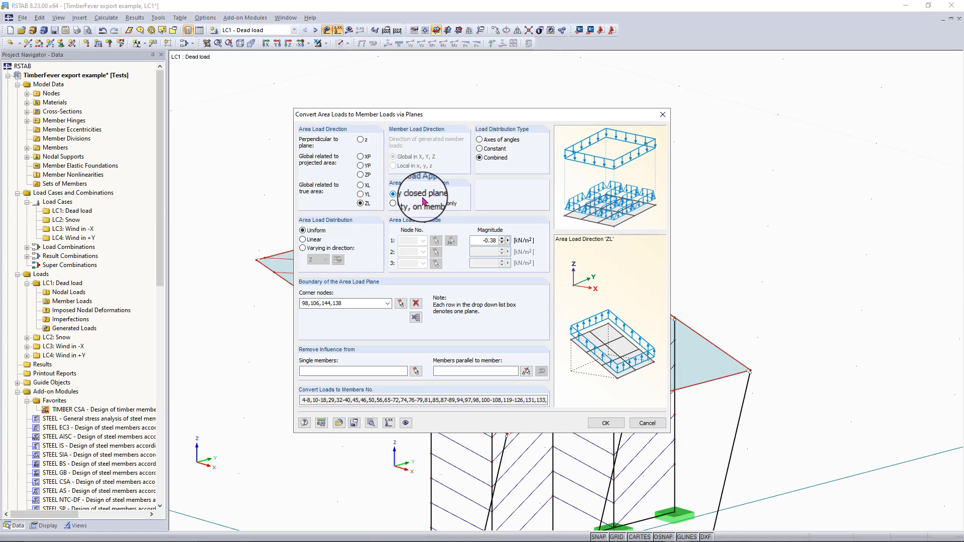
double_click(477, 241)
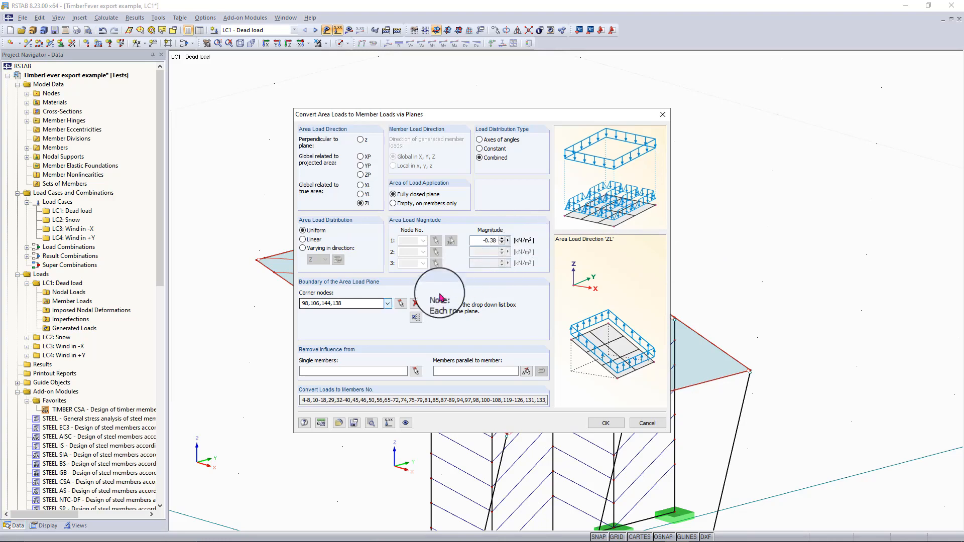
Redefine the area load plane's boundary with the roof's four outer corner nodes 98, 106, 144 and 138, and generate the load
click(416, 303)
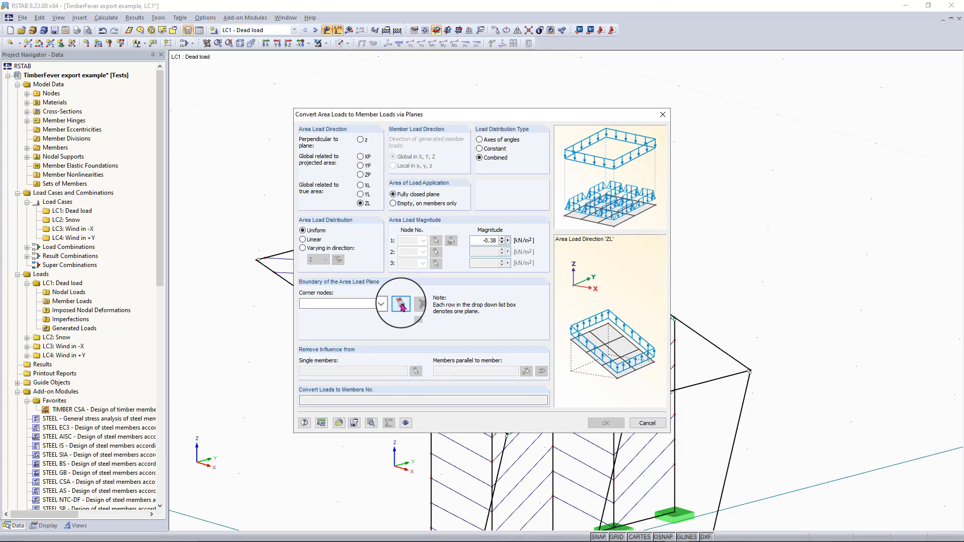
click(401, 304)
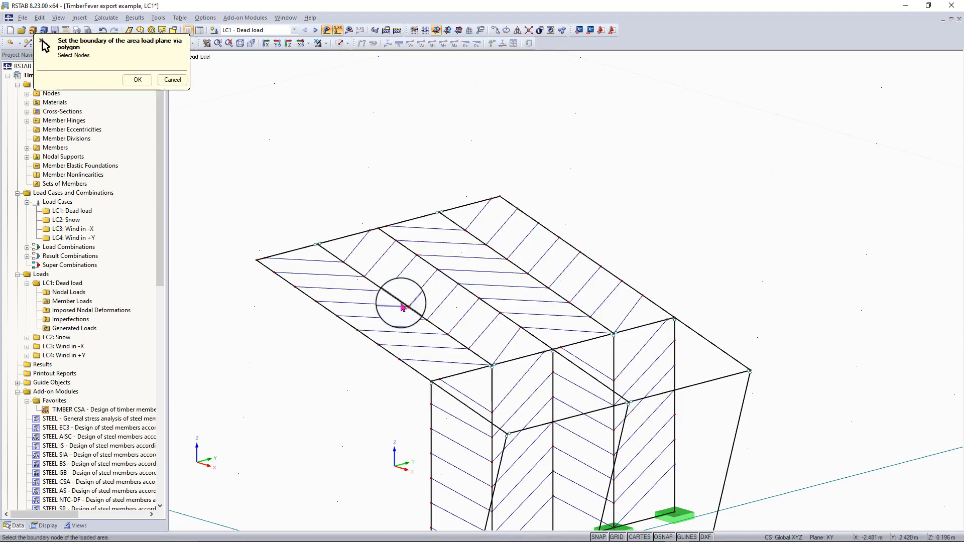
click(256, 260)
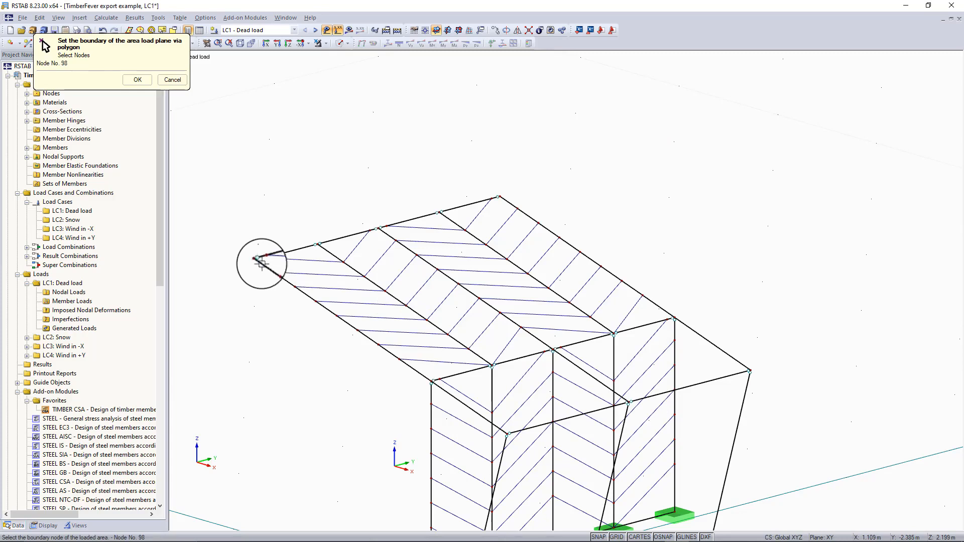
click(507, 432)
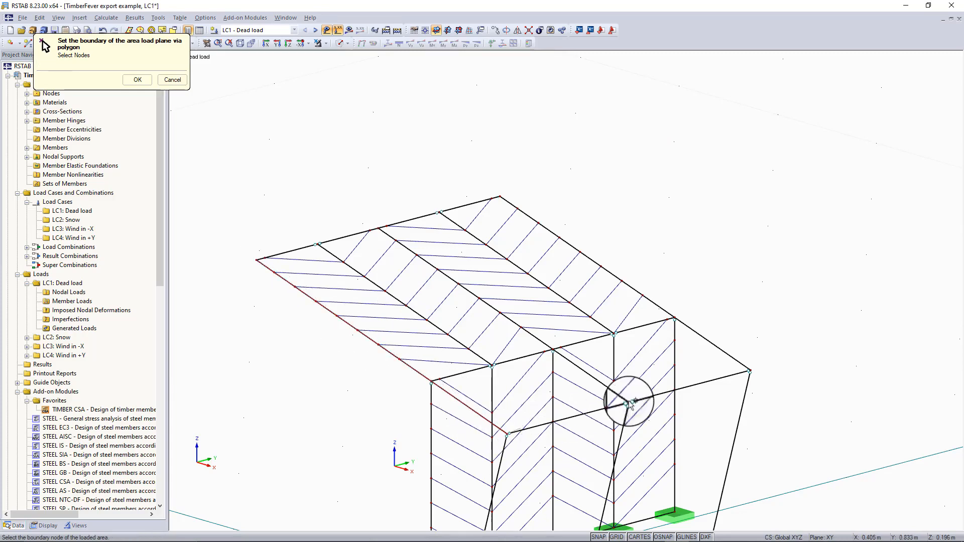
click(750, 370)
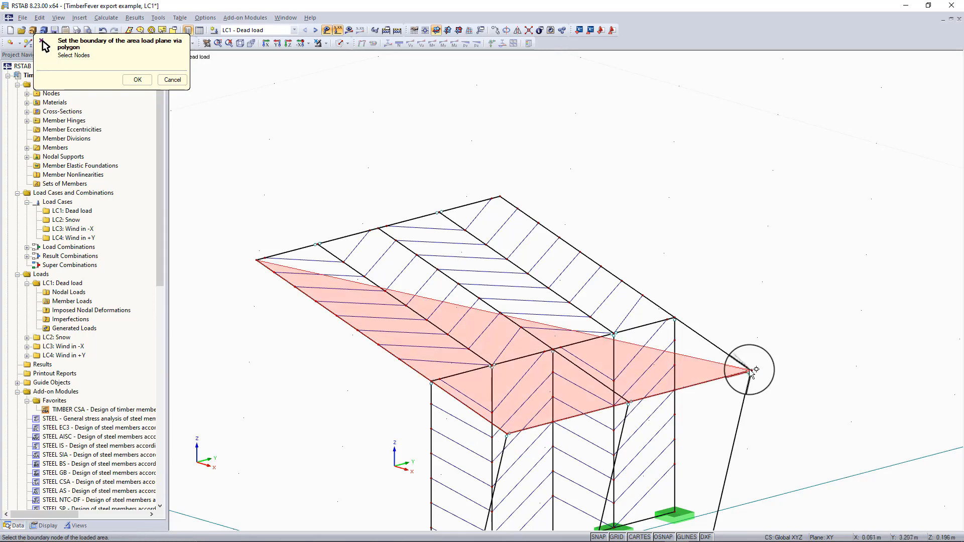
click(500, 197)
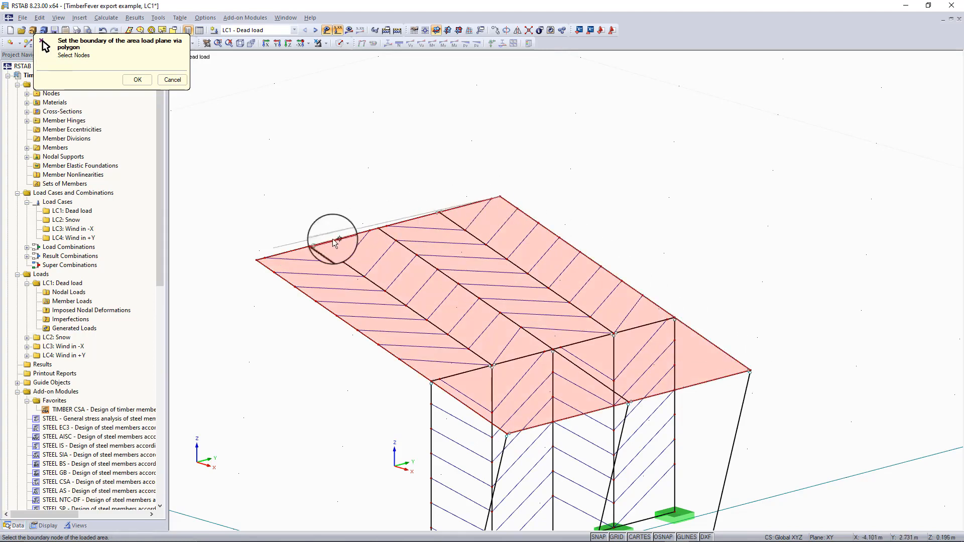
click(256, 260)
click(138, 80)
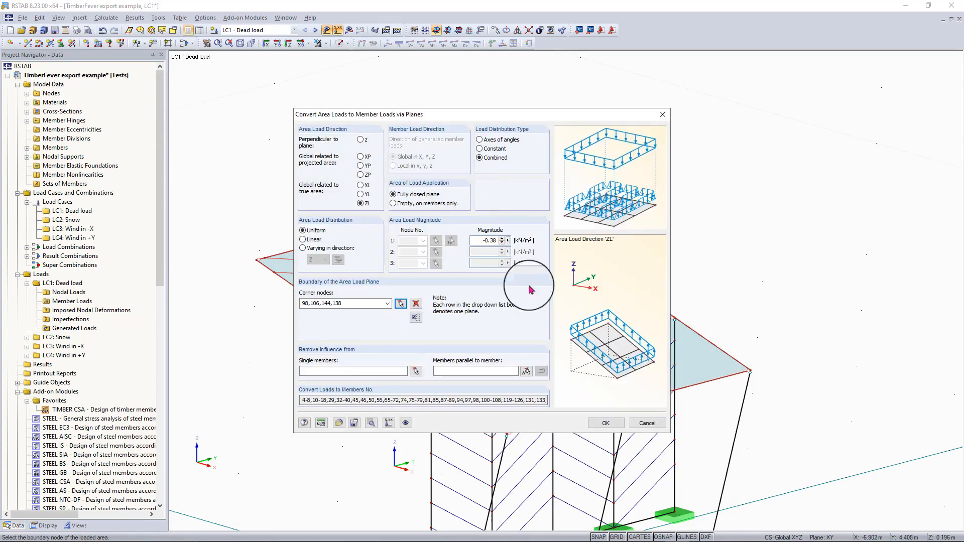
click(609, 423)
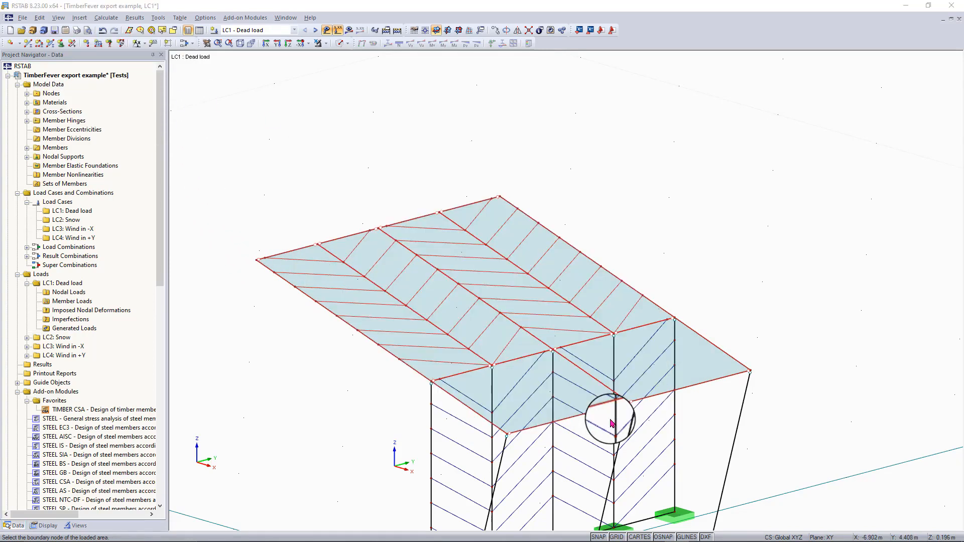
Accept the conversion of the LC1 dead load on the roof plane into member loads
click(589, 358)
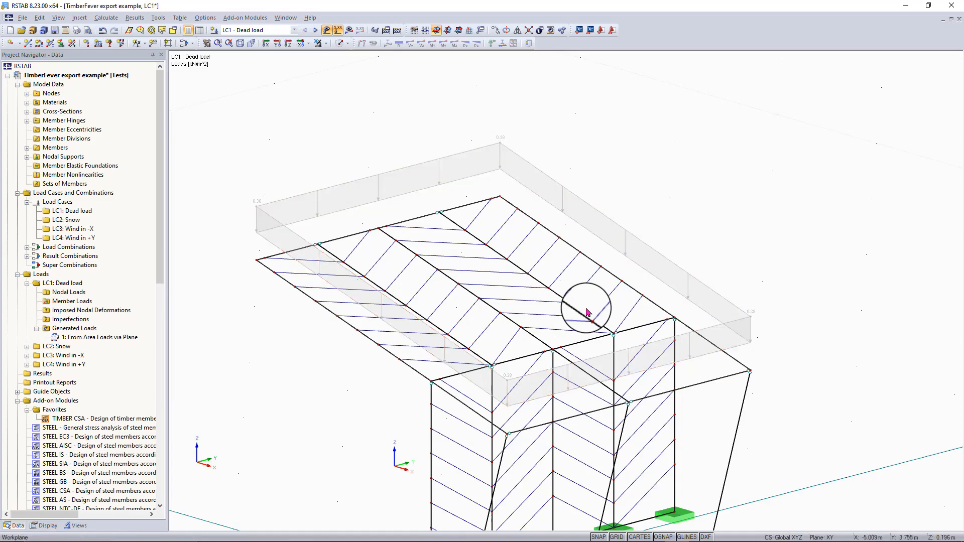
ctrl+middle_drag(362, 393, 425, 392)
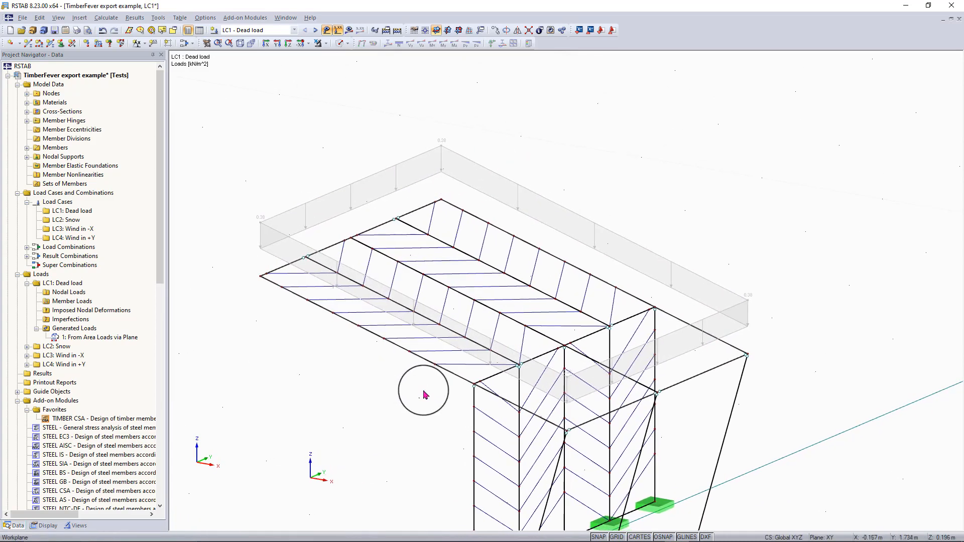
Display the generated roof dead load separately to inspect its individual member loads, and switch back to the combined area load display
right_click(348, 191)
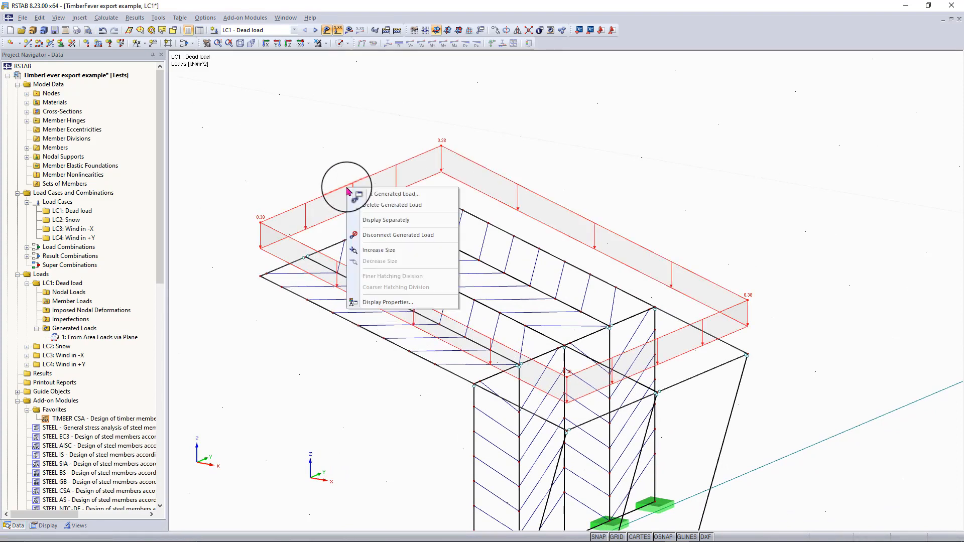
click(384, 220)
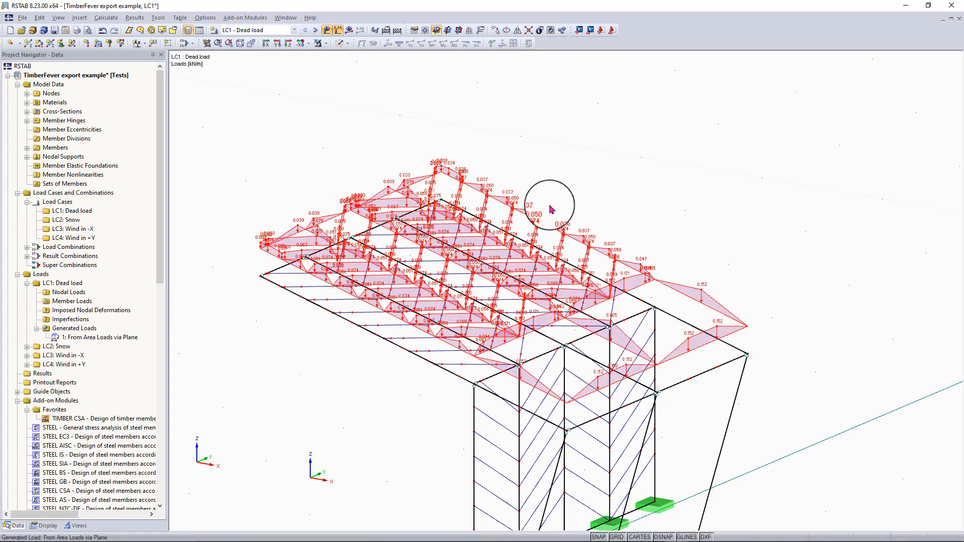
ctrl+middle_drag(624, 202, 598, 203)
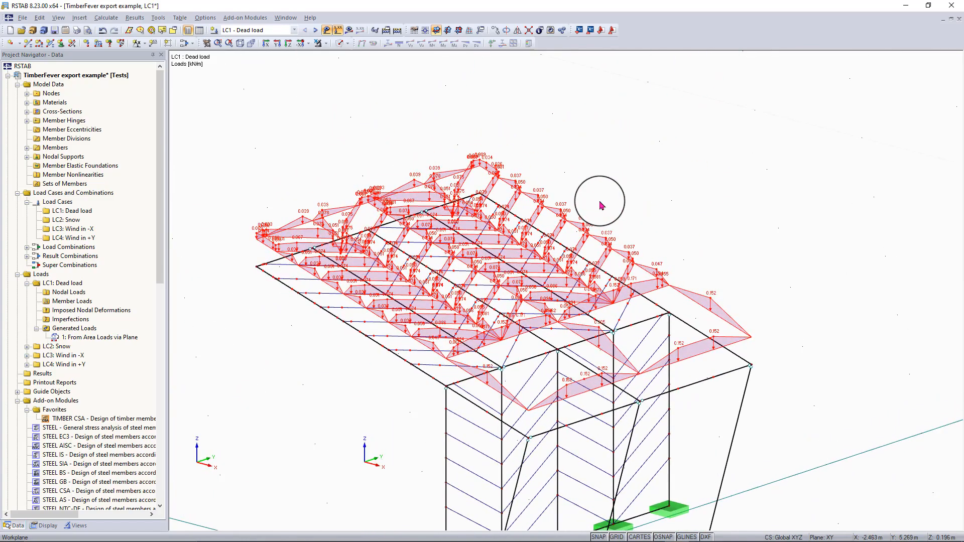
scroll(600, 202, down, 1)
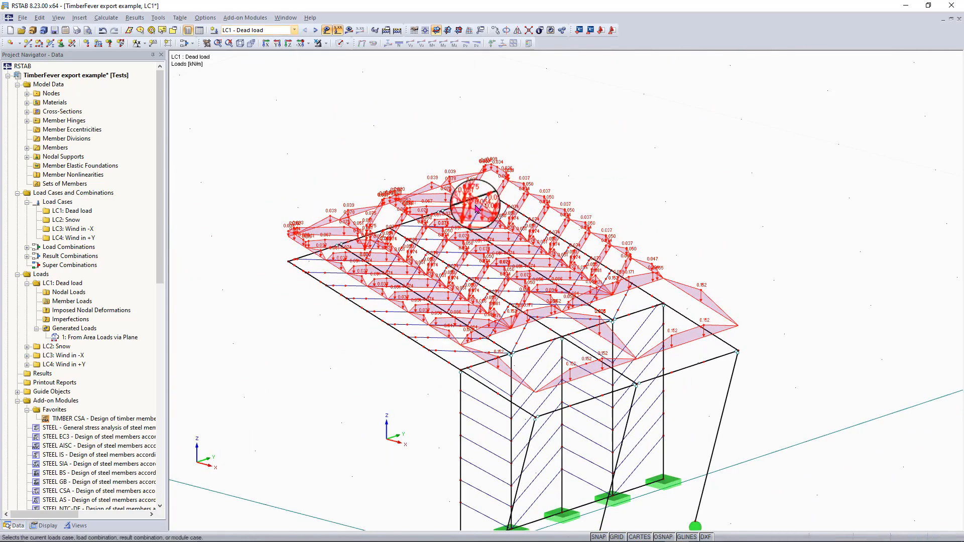
right_click(352, 212)
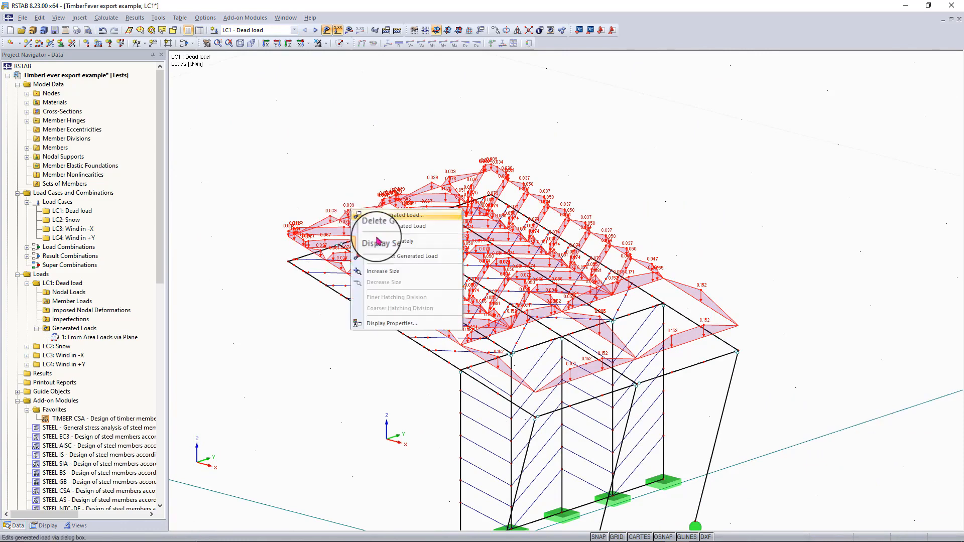
click(372, 244)
For load case LC2 Snow, generate member loads from a uniform -0.48 kN/m² area load in ZL on roof plane 98,106,144,138
click(292, 30)
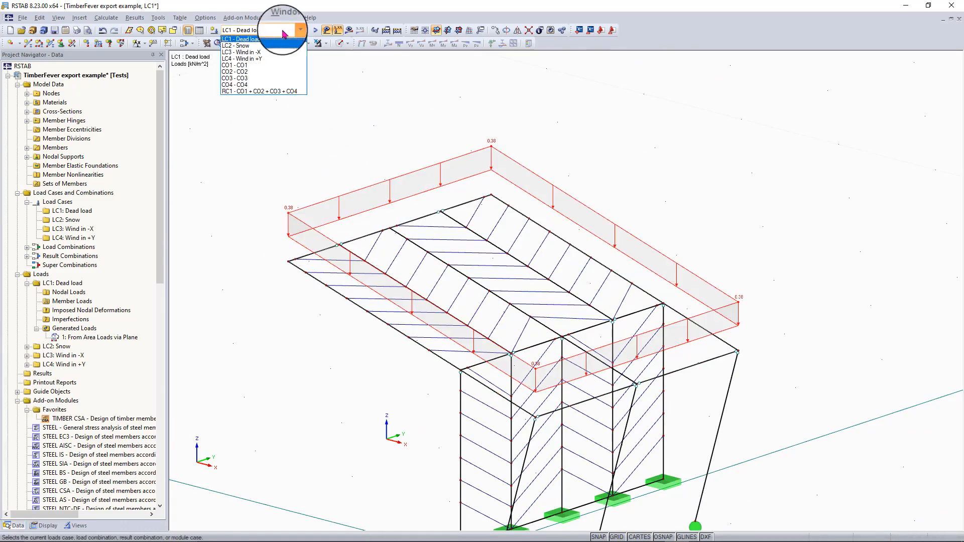
click(274, 46)
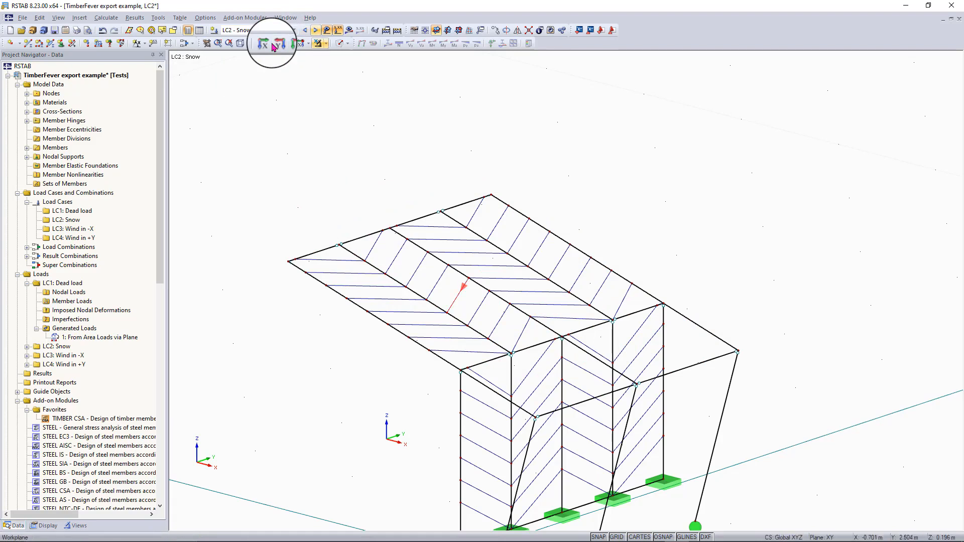
click(158, 18)
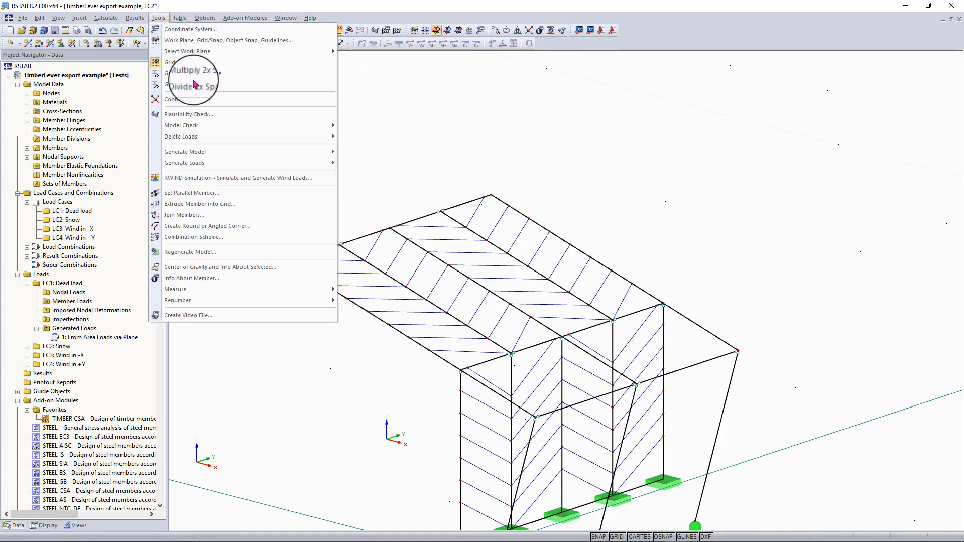
mouse_move(223, 152)
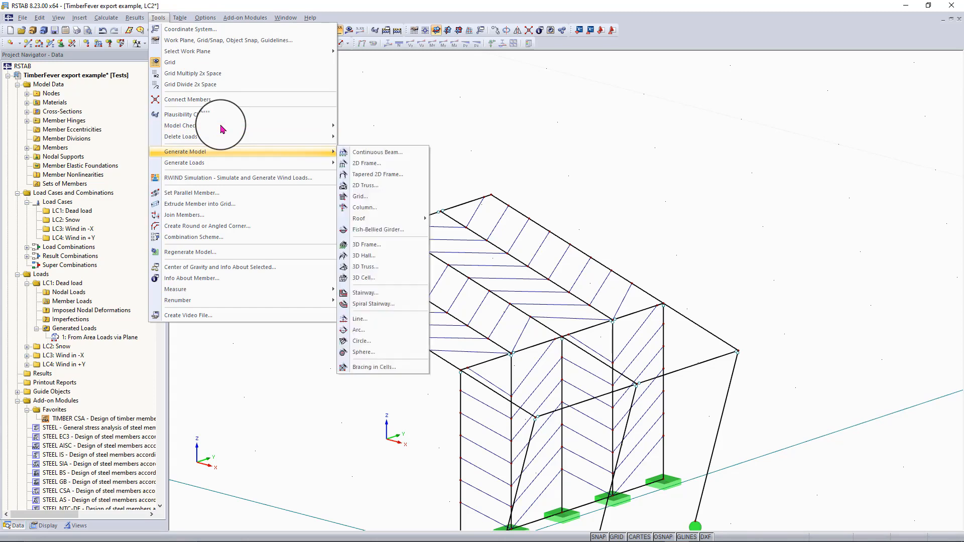
click(378, 167)
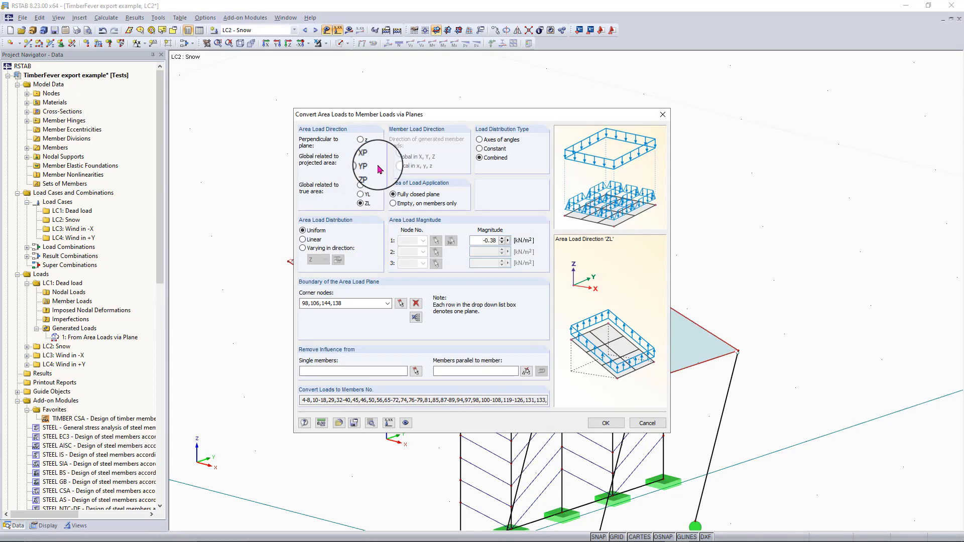
click(488, 241)
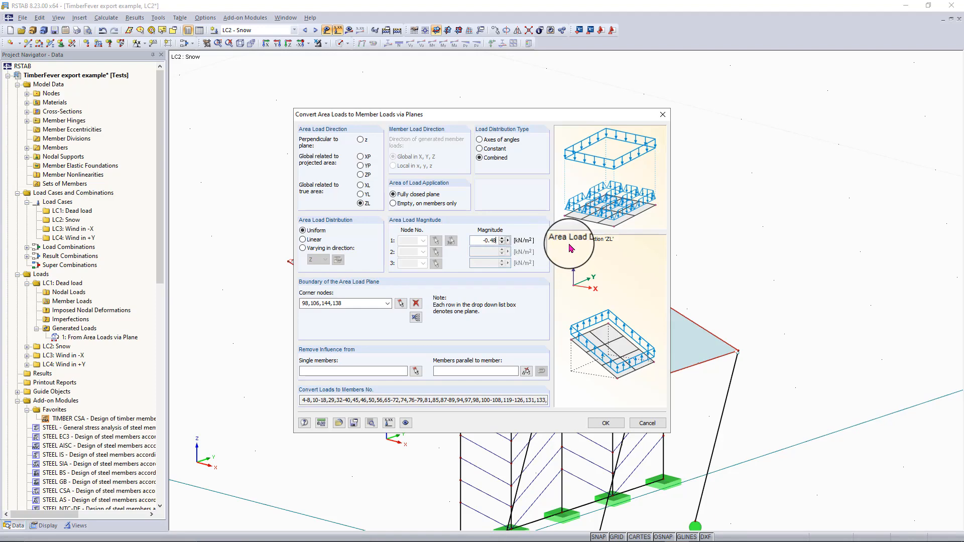
click(606, 424)
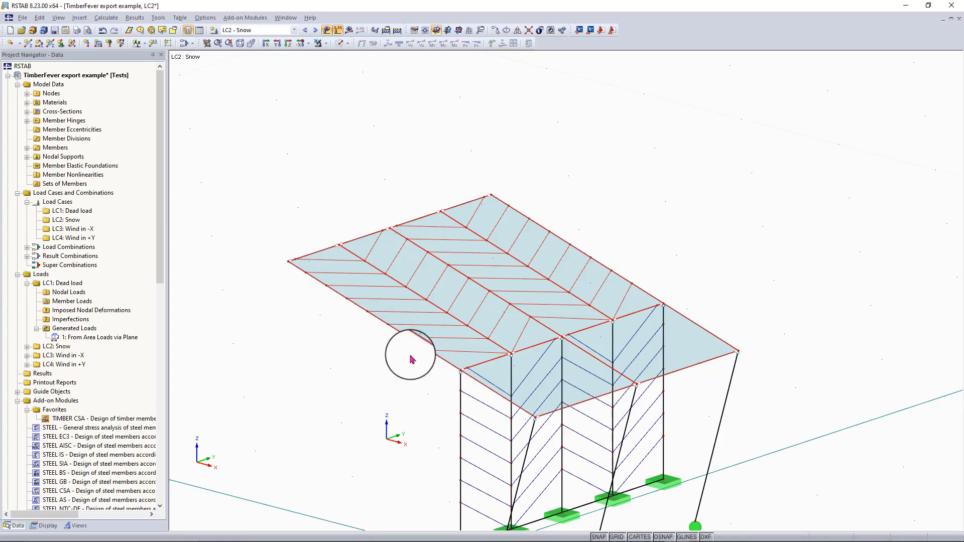
click(577, 356)
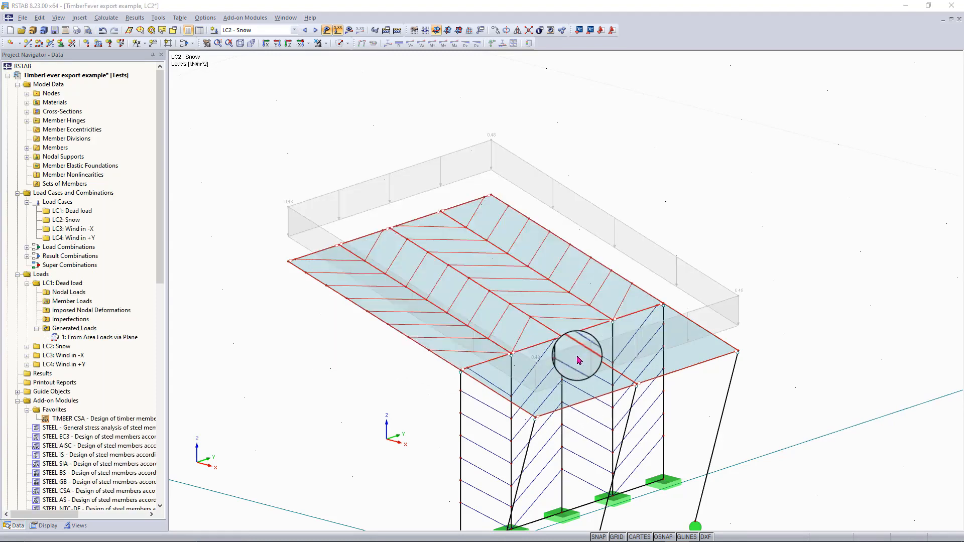
Rename load case LC3 as Wind in +X and accept the load case definitions
click(313, 31)
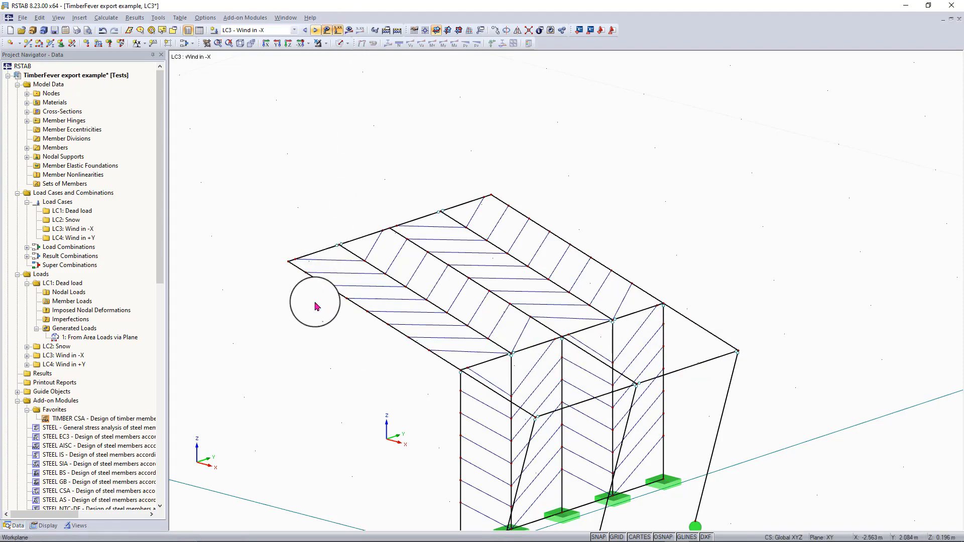
ctrl+middle_drag(284, 322, 602, 222)
right_click(547, 231)
key(Escape)
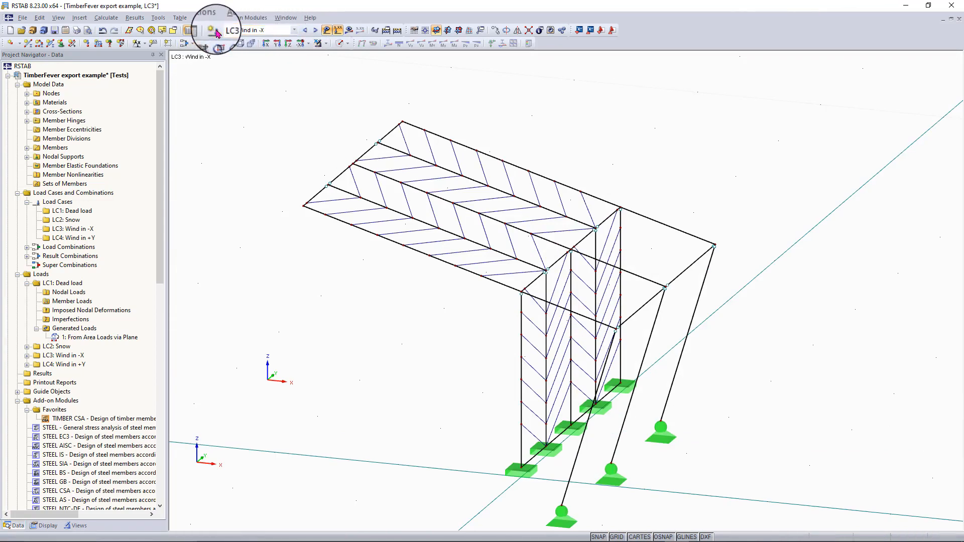
click(185, 45)
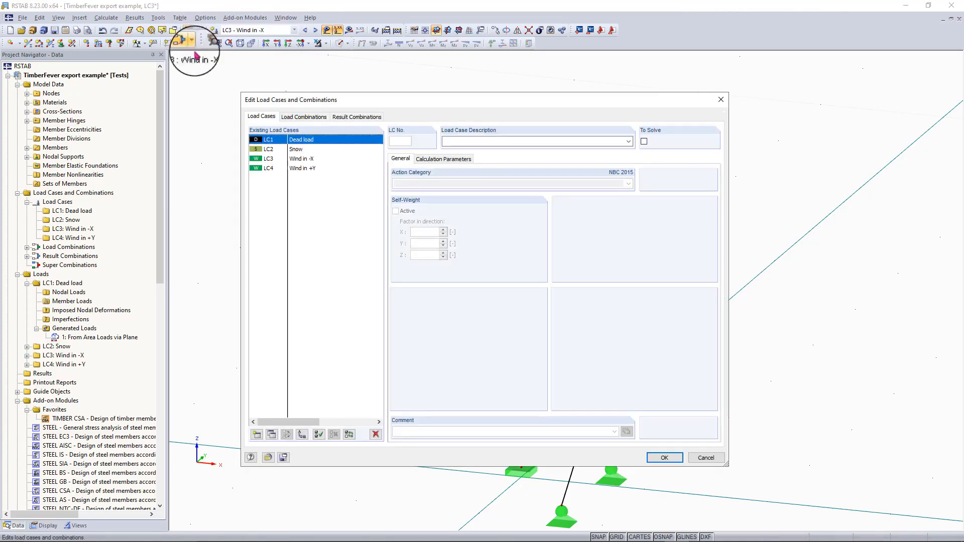
click(464, 140)
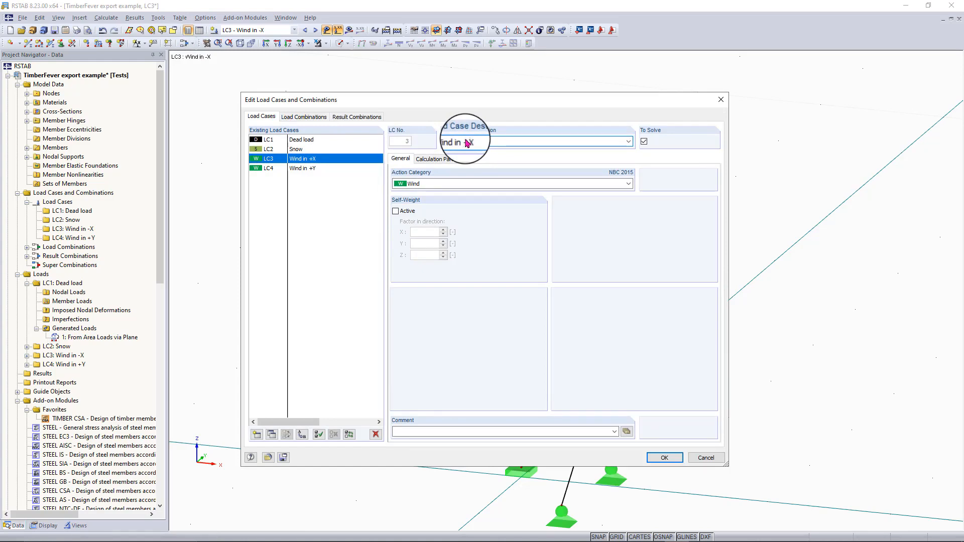
click(319, 170)
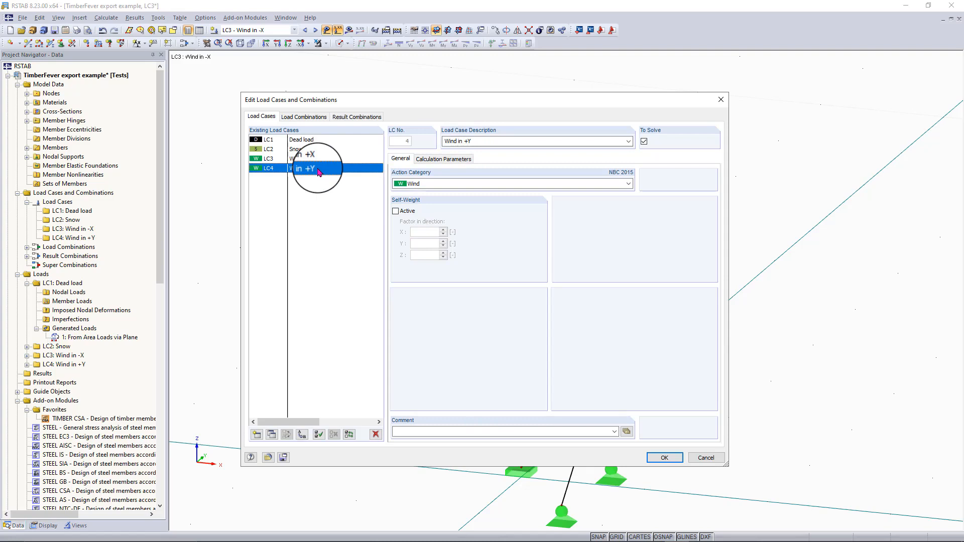
click(675, 456)
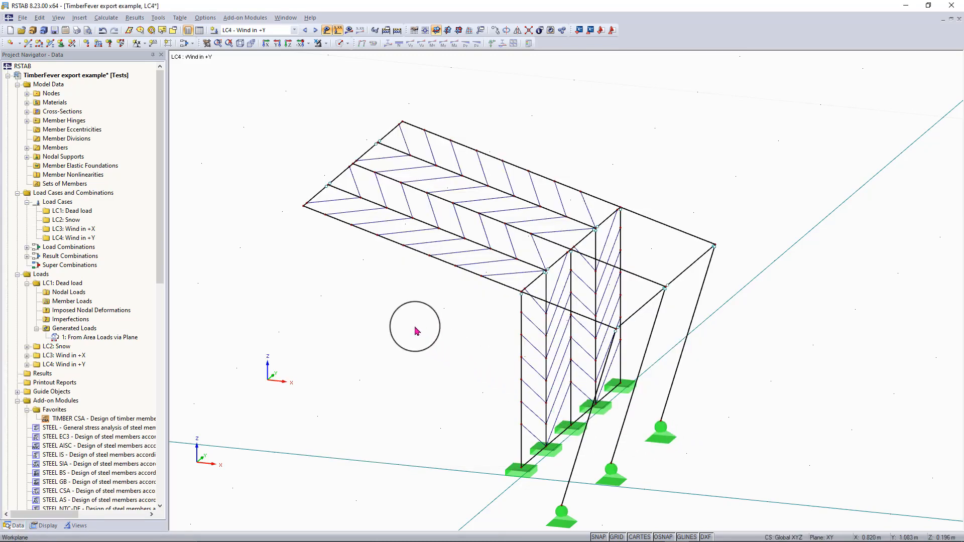
For load case LC3 Wind in +X, start generating member loads from an area load via plane
ctrl+middle_drag(676, 456, 452, 236)
click(254, 29)
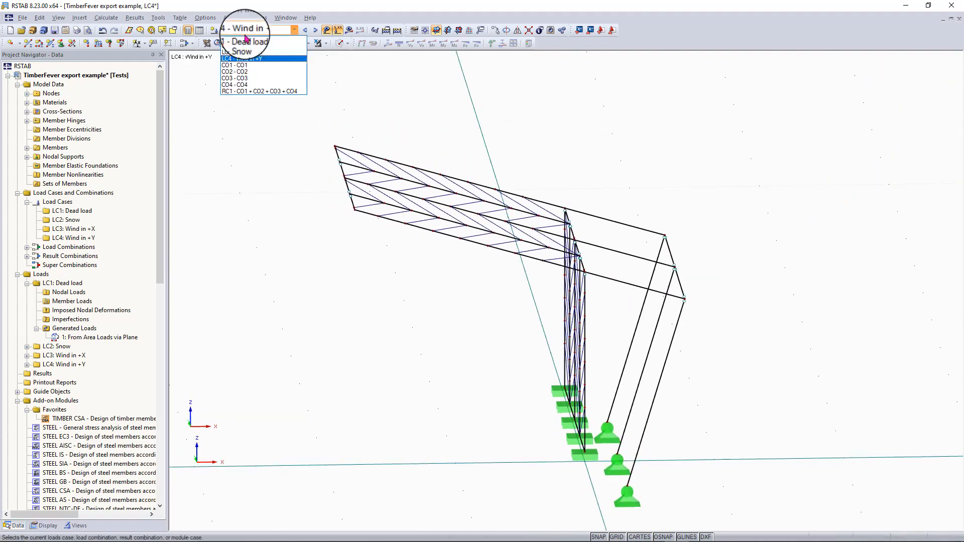
click(249, 52)
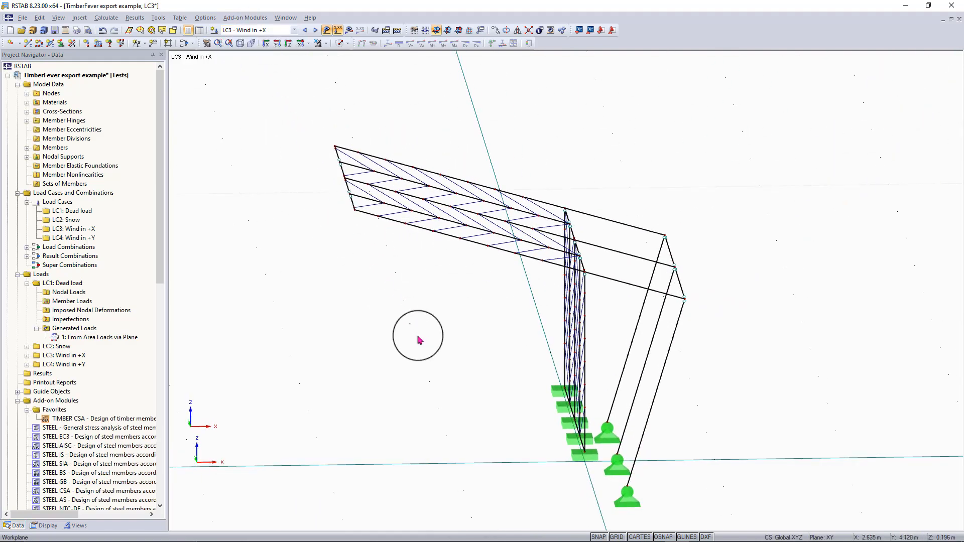
ctrl+middle_drag(426, 353, 626, 302)
right_click(626, 302)
click(358, 283)
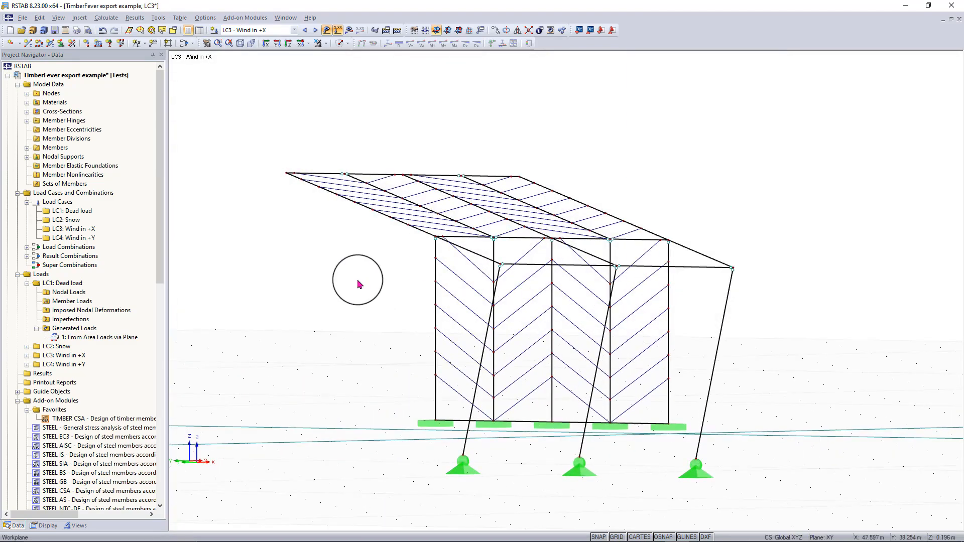
click(159, 20)
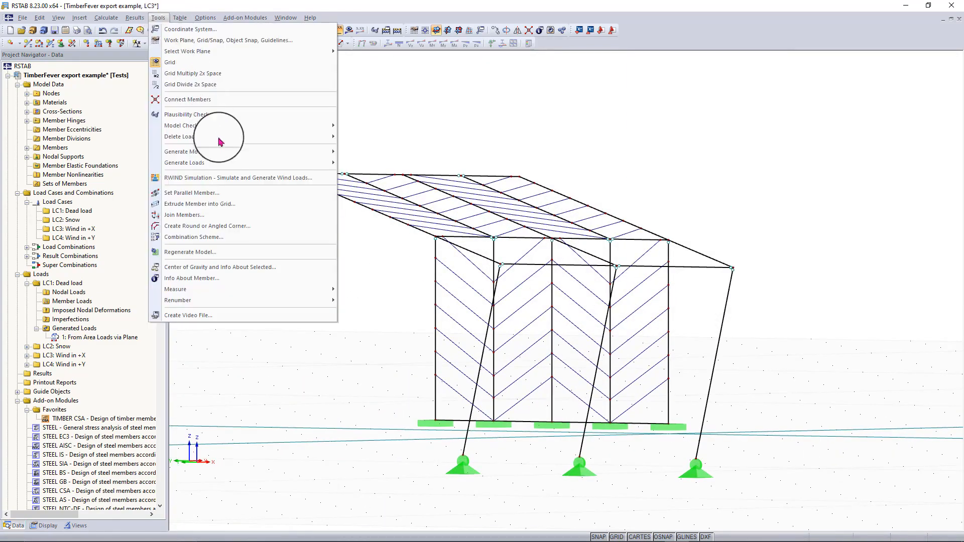
mouse_move(225, 161)
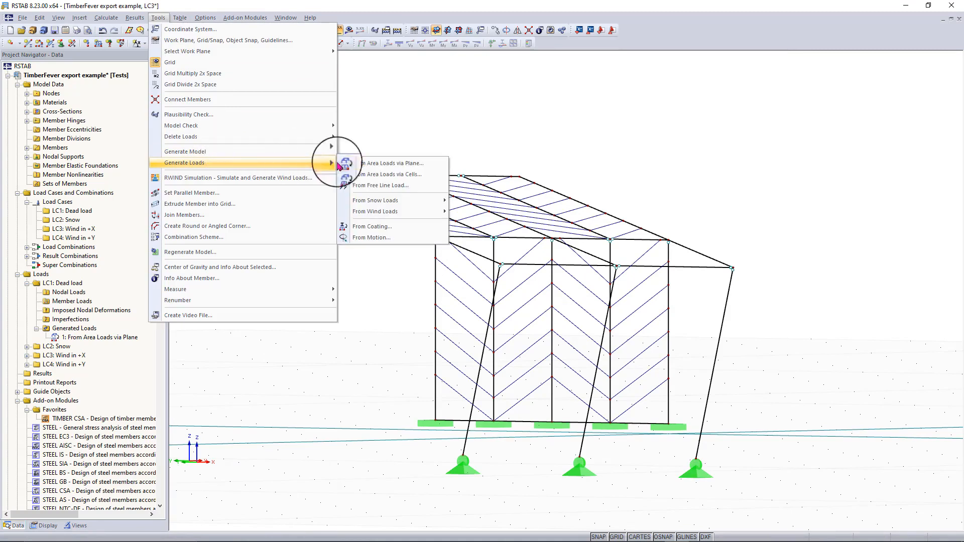
click(364, 165)
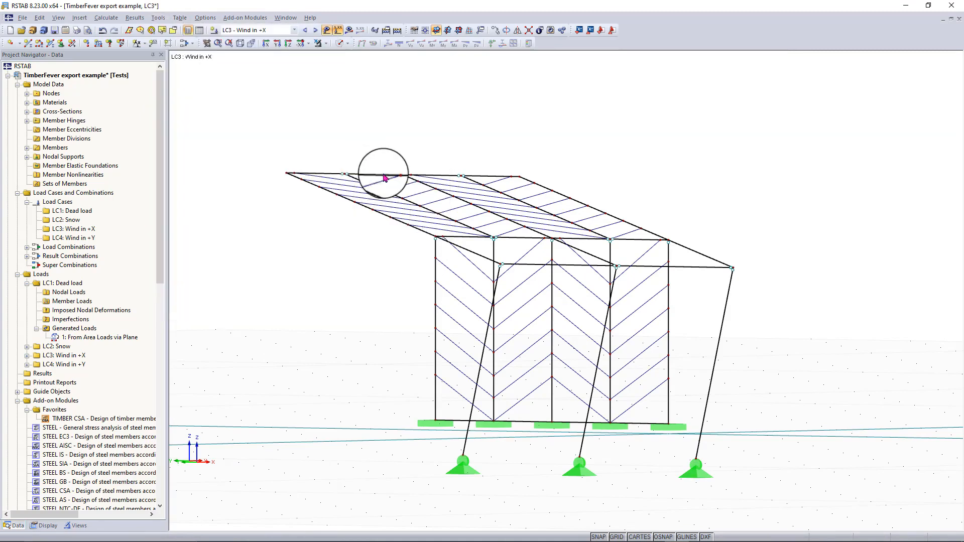
click(512, 225)
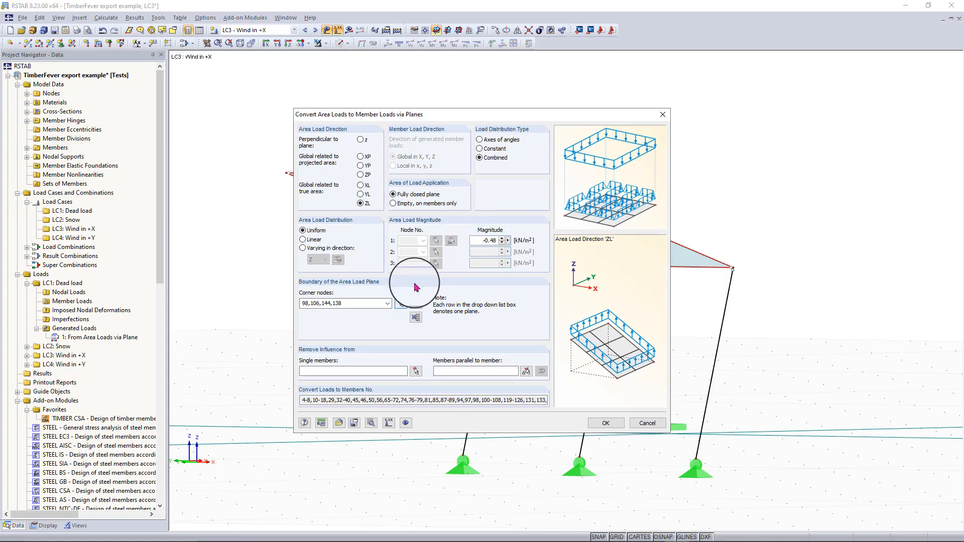
Redefine the area load plane's boundary with nodes 82, 138, 98 and 30 around the hatched roof area beyond the wall
click(415, 316)
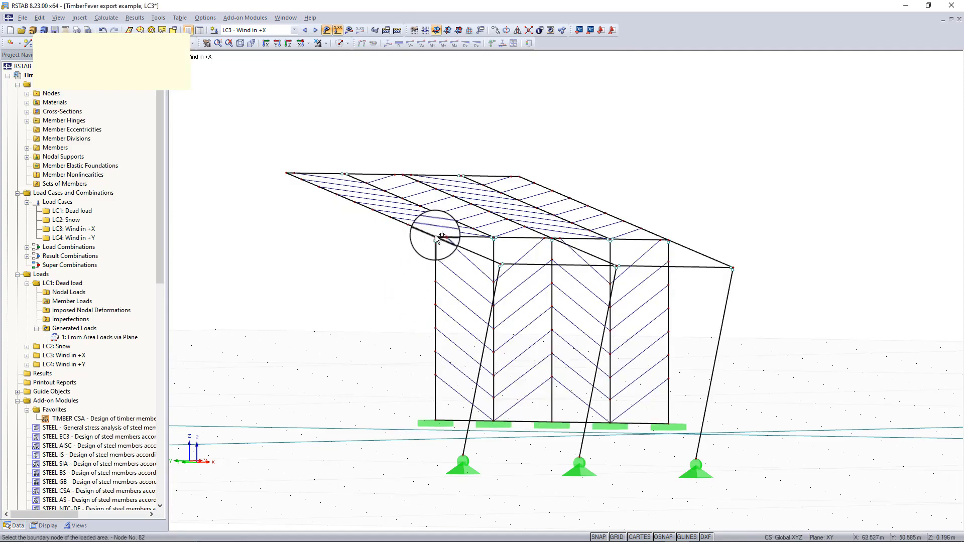
click(286, 172)
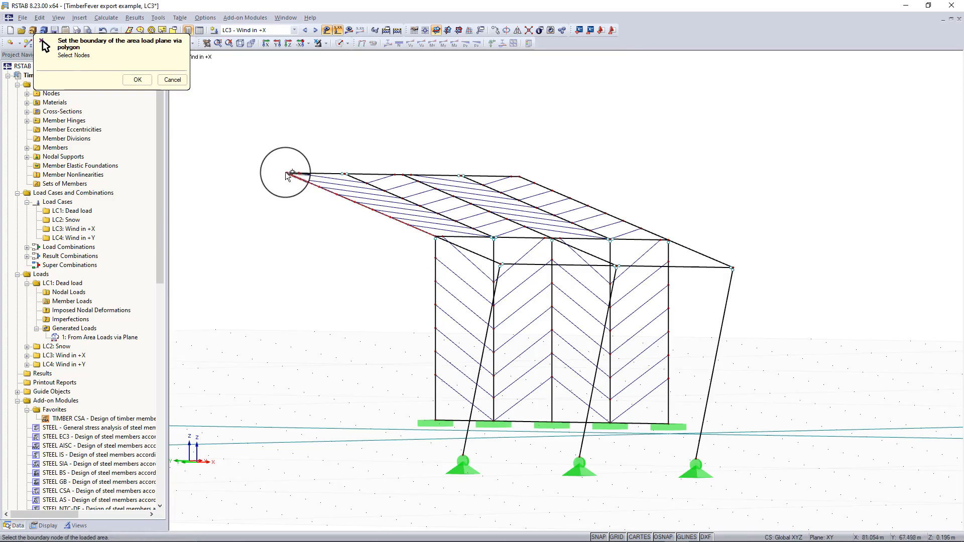
click(520, 176)
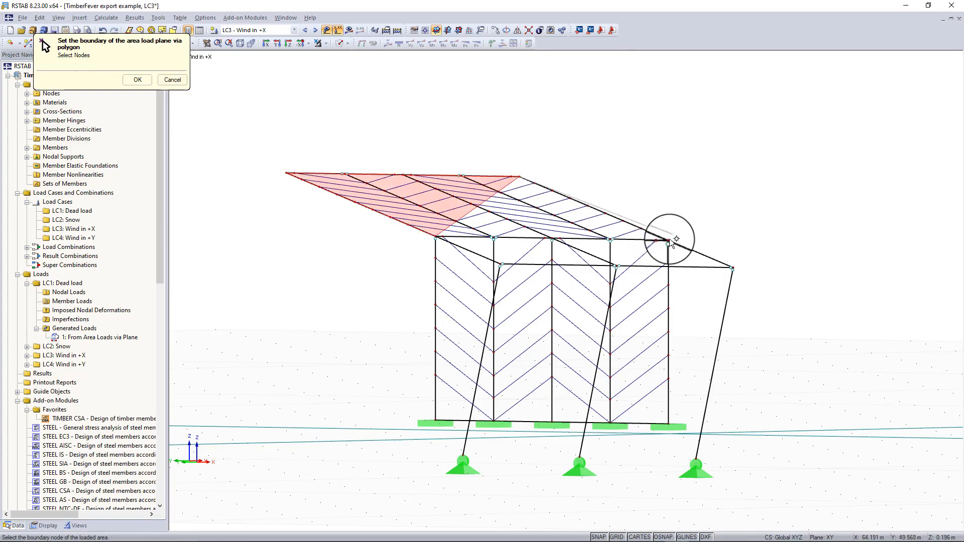
click(670, 240)
click(435, 236)
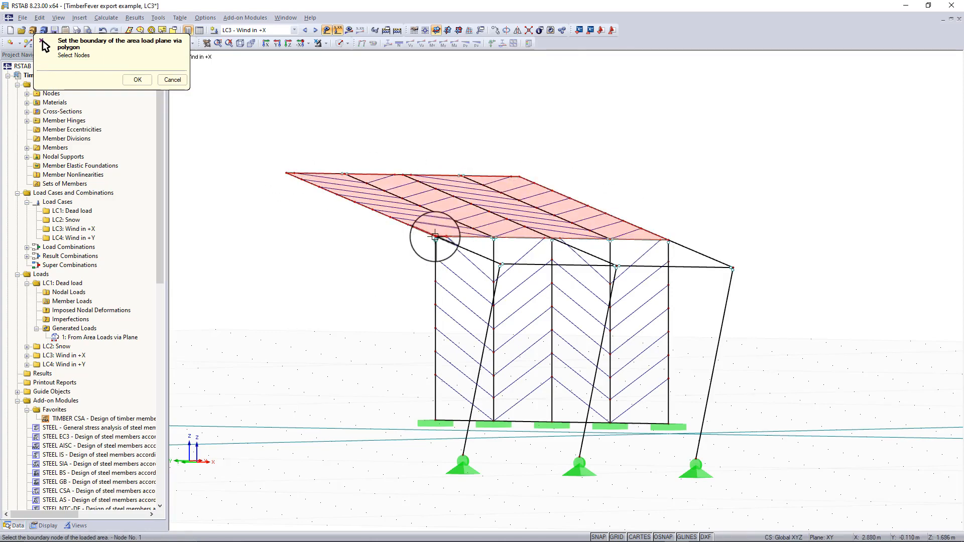
click(137, 79)
For load case LC3 Wind in +X, generate member loads from a uniform 0.24 kN/m² area load in ZL on roof plane 82,138,98,30
double_click(488, 240)
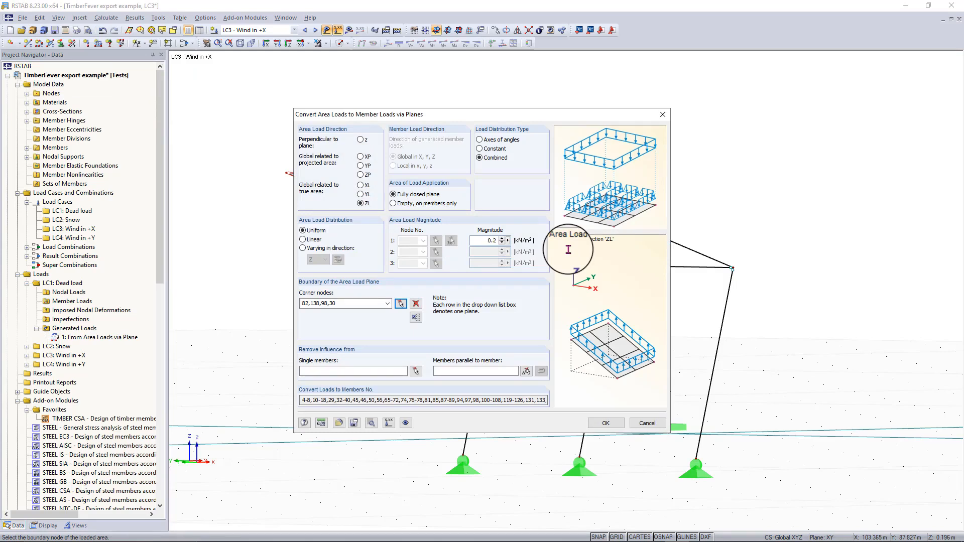
click(601, 424)
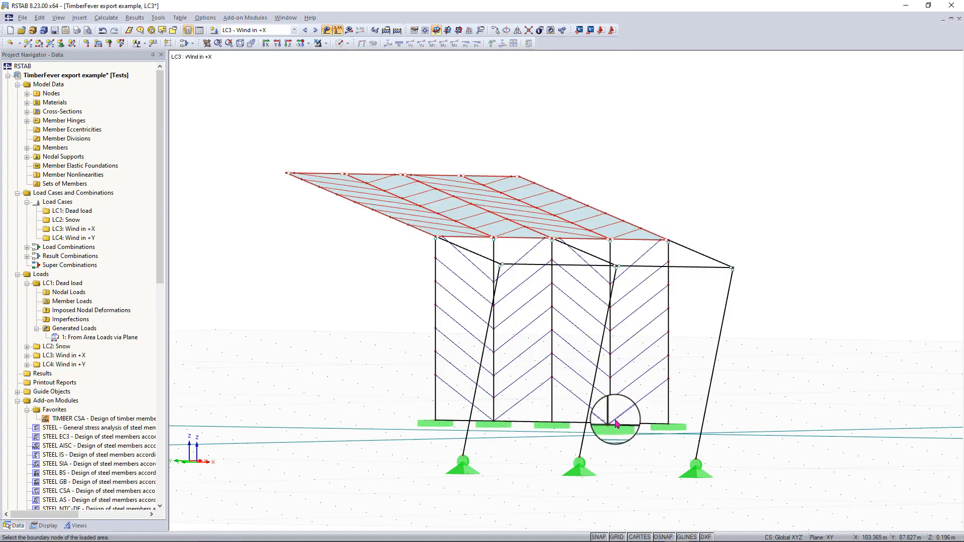
click(616, 425)
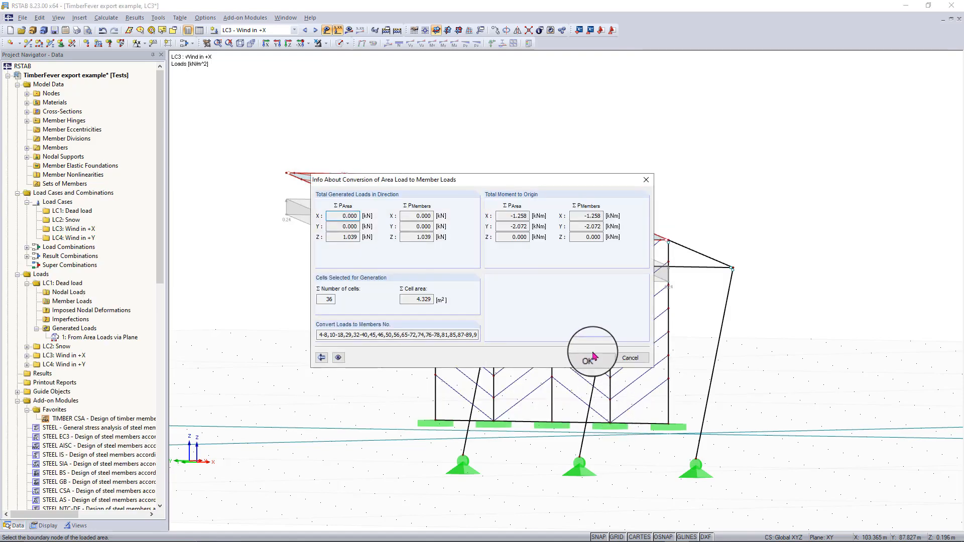
click(592, 358)
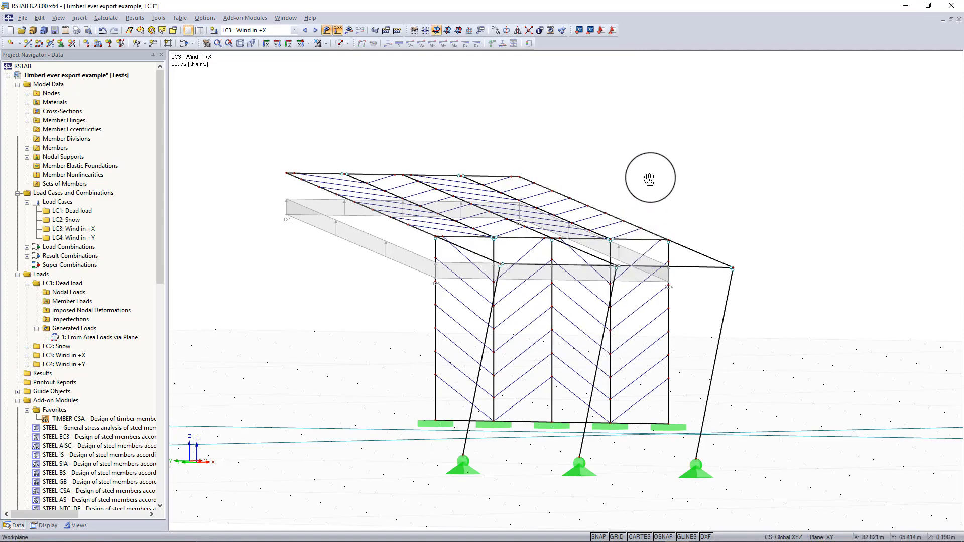
Generate a second set of LC3 member loads from a uniform 0.24 kN/m² area load in ZL, adding wall plane 82,88,32,30 to the boundary
ctrl+middle_drag(671, 173, 525, 185)
right_click(526, 185)
click(495, 353)
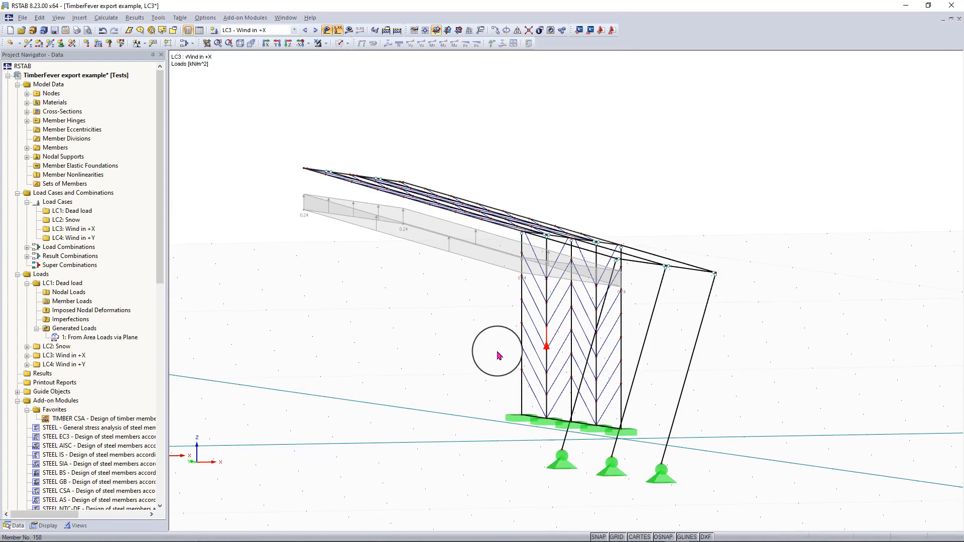
ctrl+middle_drag(661, 342, 483, 330)
right_click(489, 346)
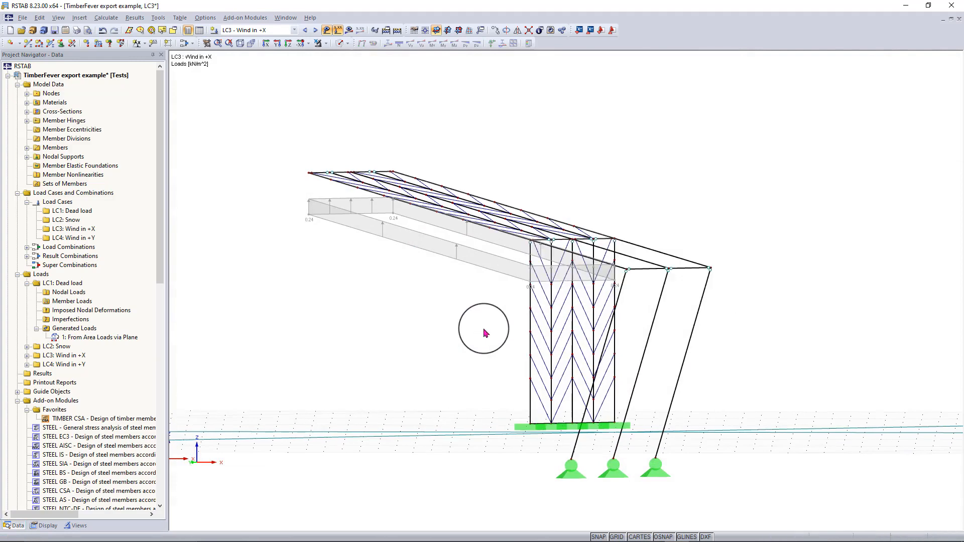
click(158, 18)
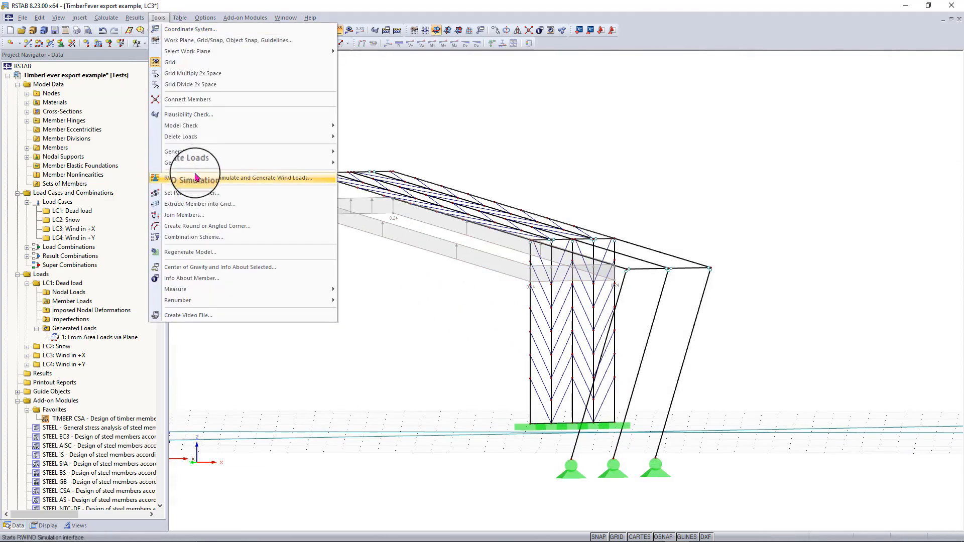
mouse_move(203, 165)
click(369, 172)
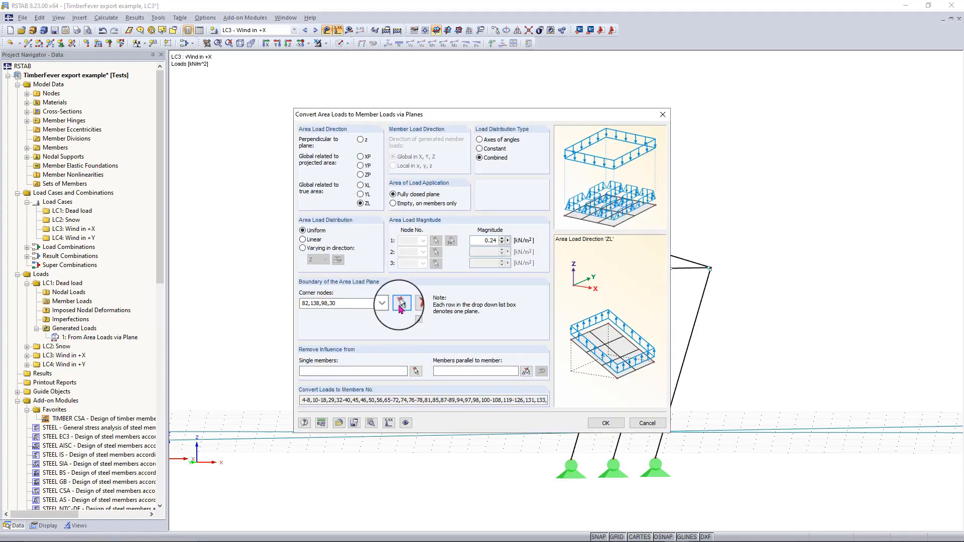
click(402, 303)
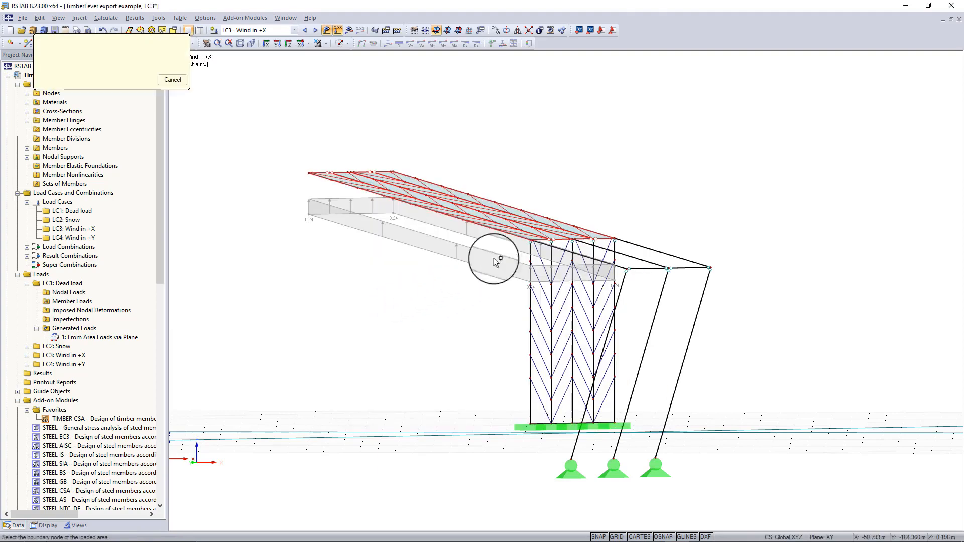
click(527, 242)
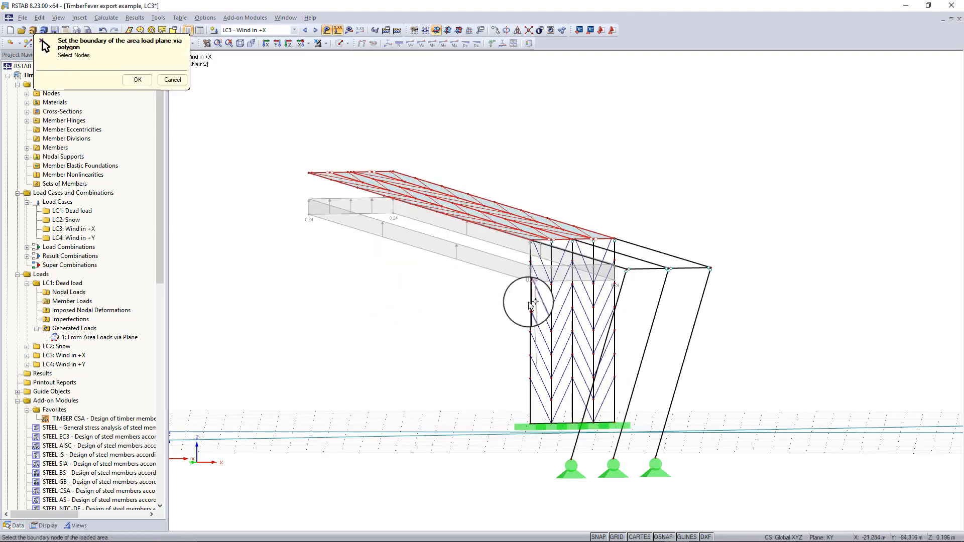
click(531, 423)
click(616, 424)
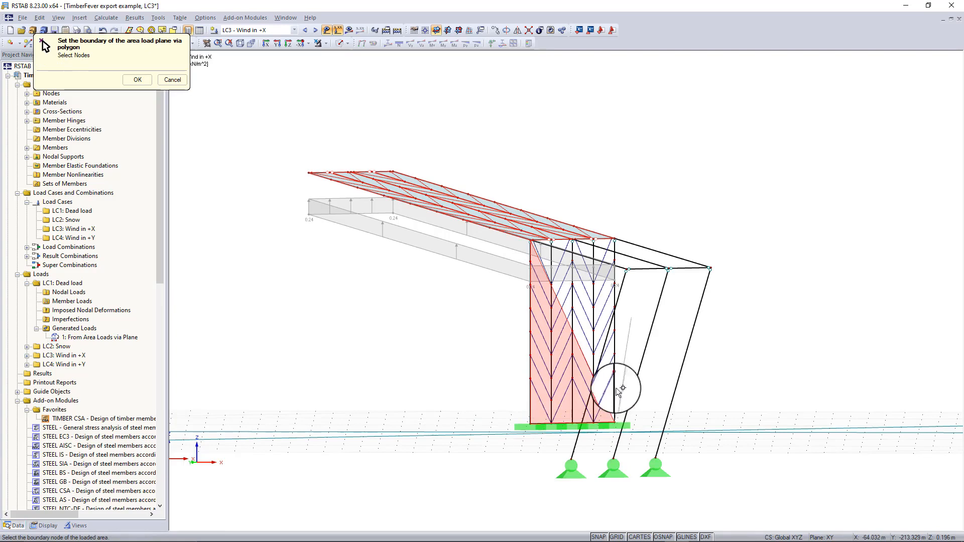
click(614, 239)
click(530, 239)
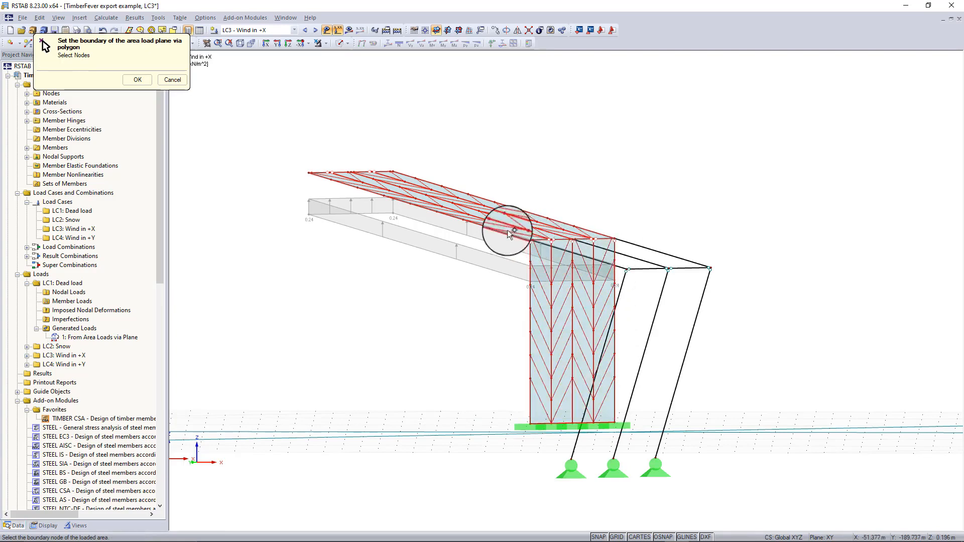
click(137, 78)
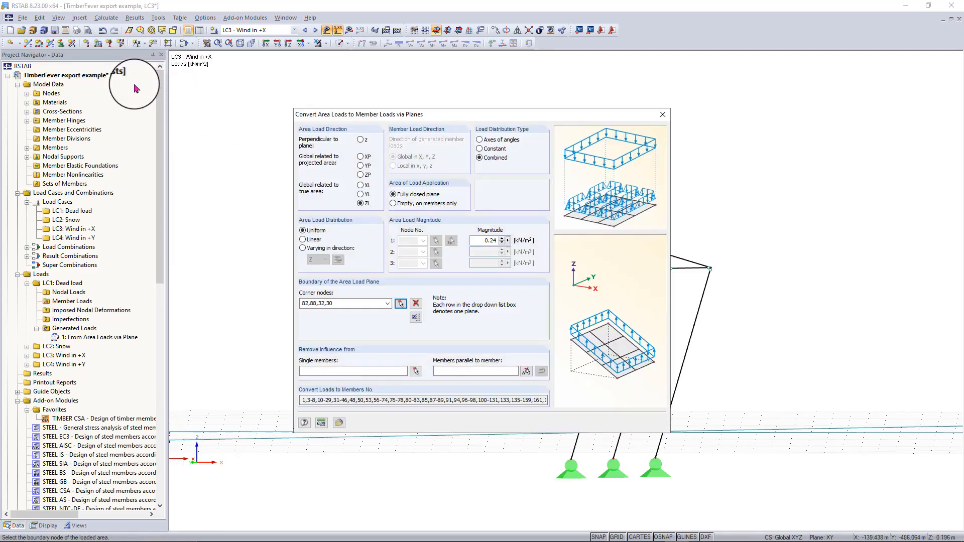
click(605, 425)
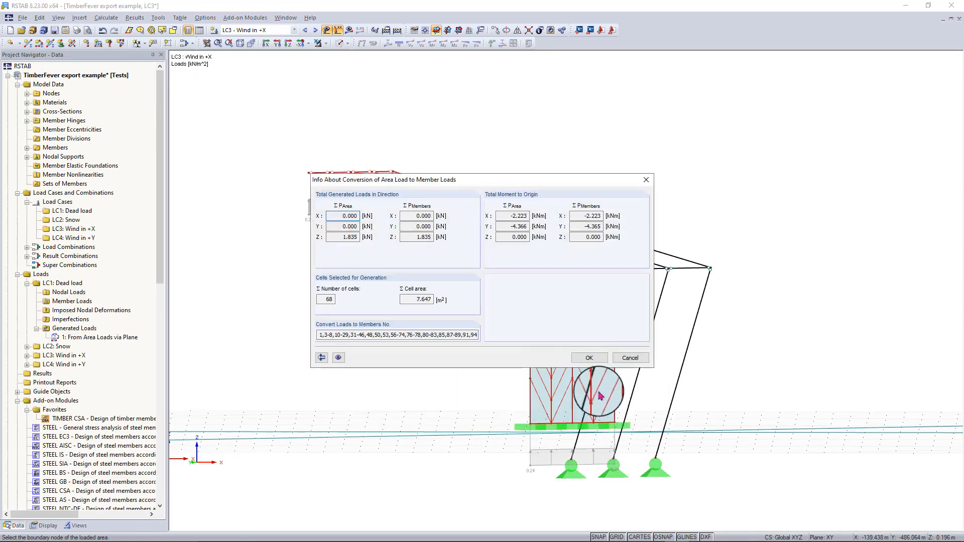
click(582, 355)
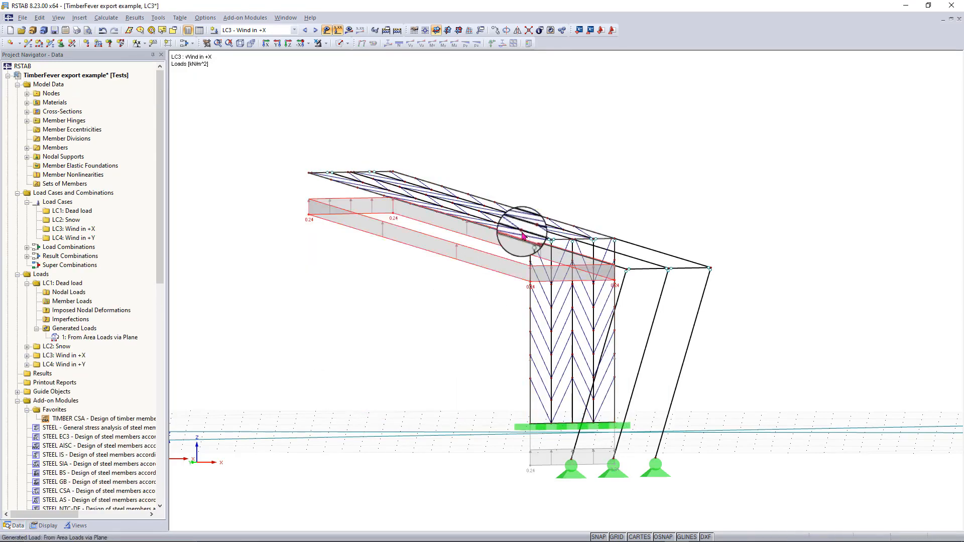
Try changing the direction of the second generated area load at the wall to YL
right_drag(549, 379, 527, 405)
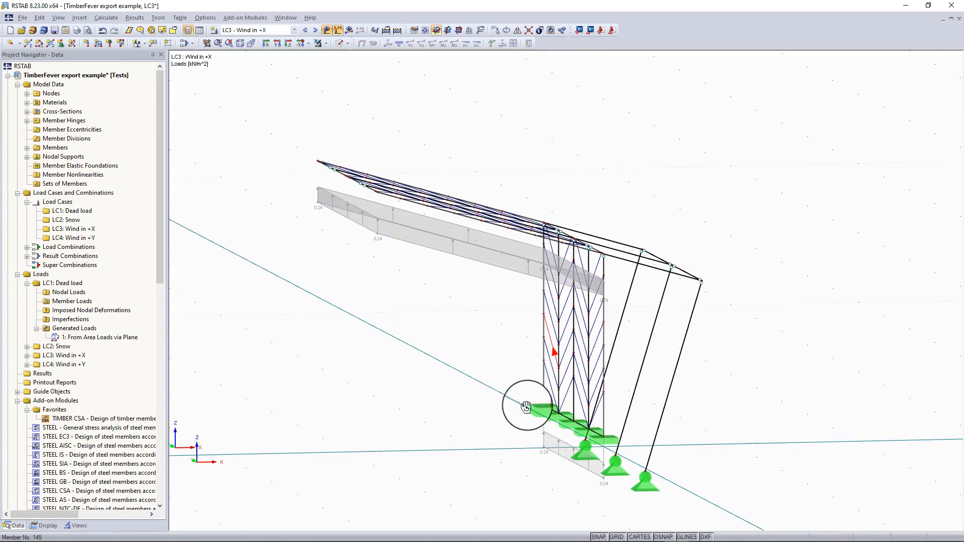
click(451, 286)
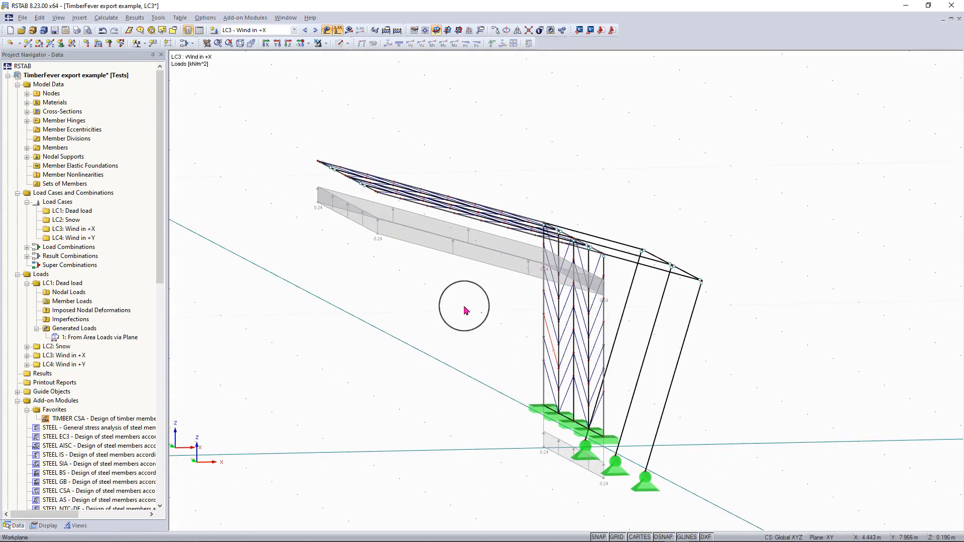
double_click(561, 457)
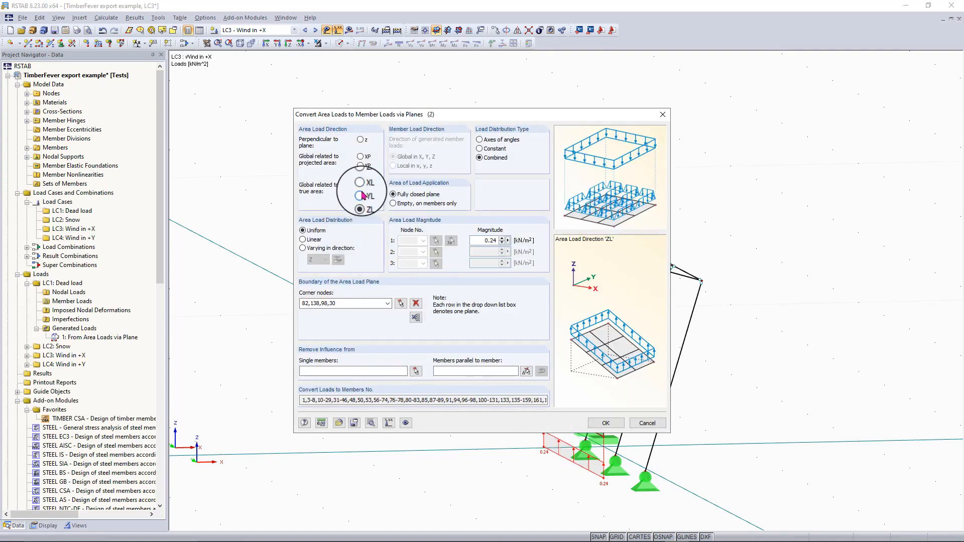
click(606, 423)
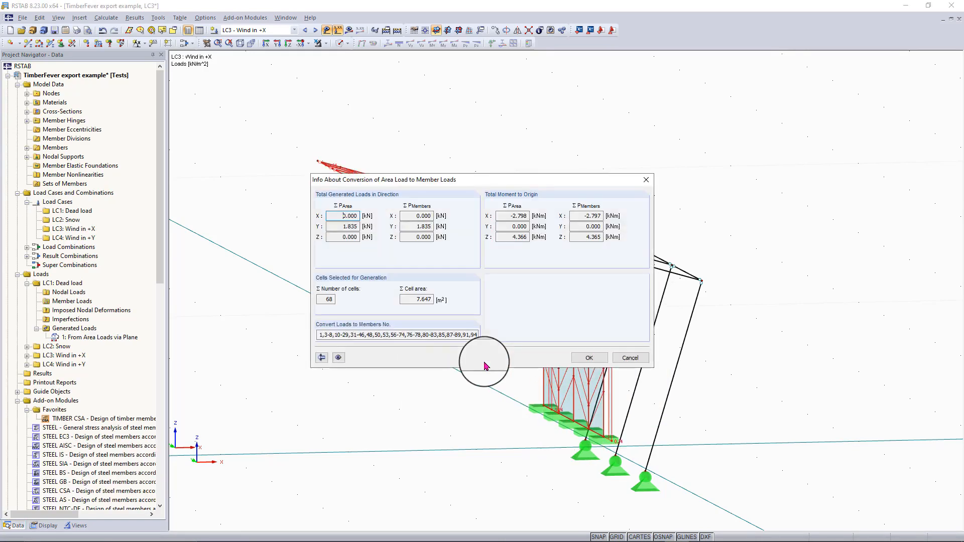
click(589, 357)
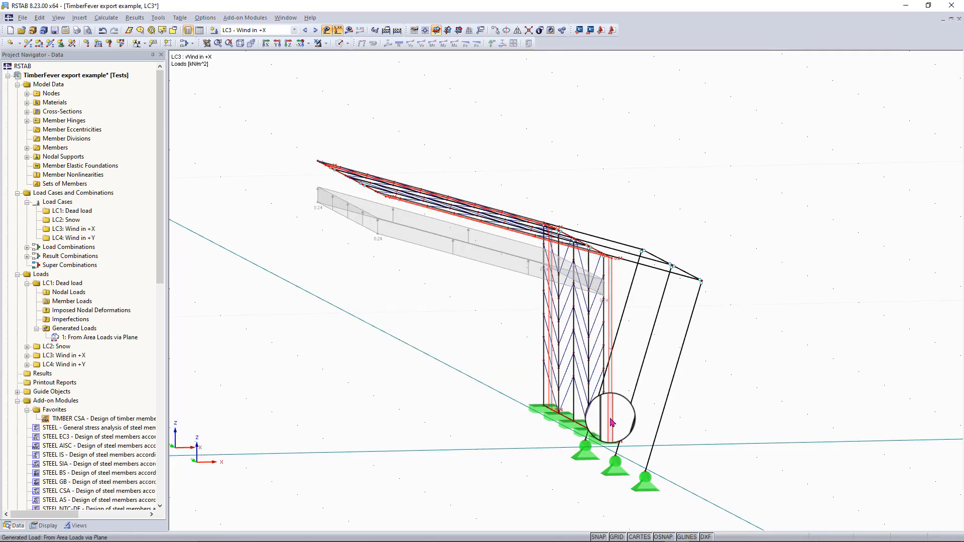
Set the direction of the second generated area load at the wall to XL and regenerate its member loads
double_click(611, 423)
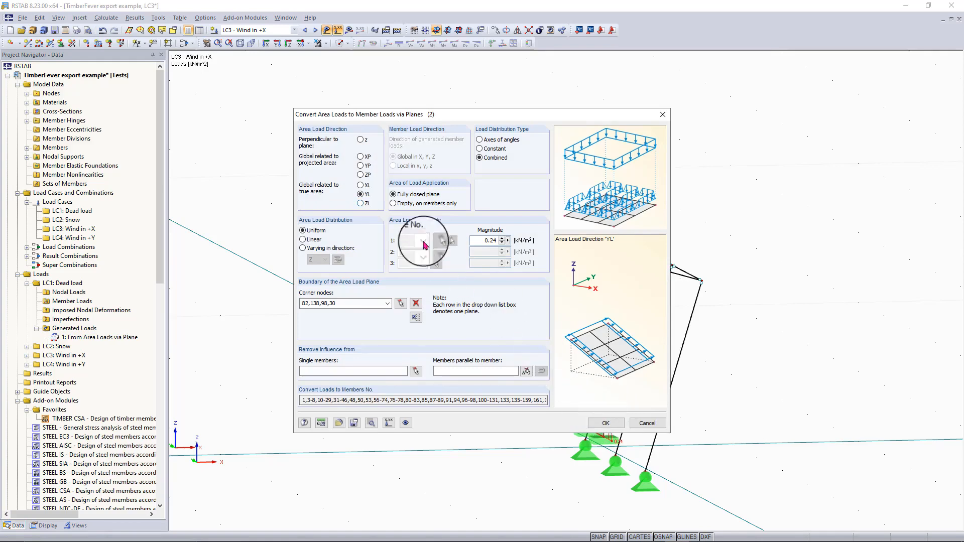
click(609, 425)
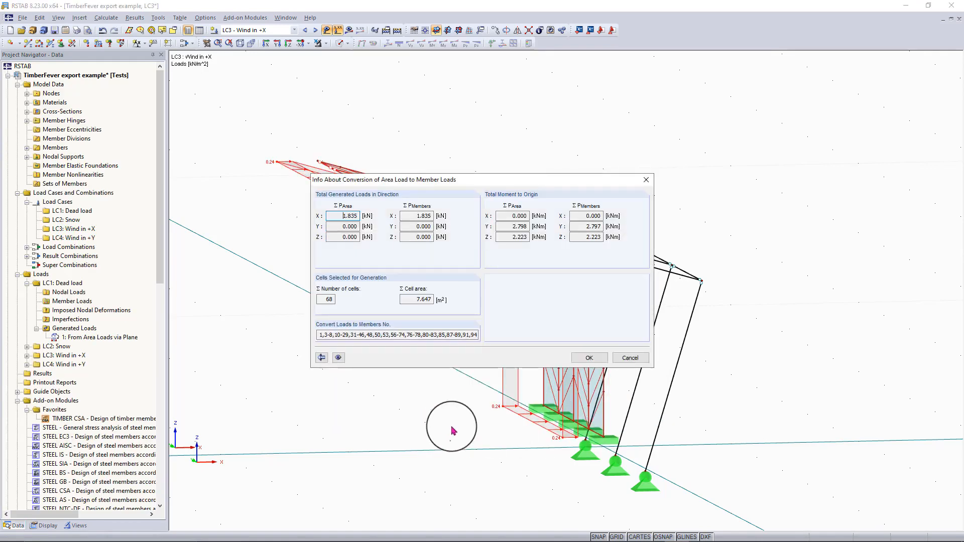
click(602, 360)
Make load case LC4 - Wind in +Y the current load case
ctrl+middle_drag(436, 361, 340, 301)
right_drag(342, 299, 343, 301)
click(421, 338)
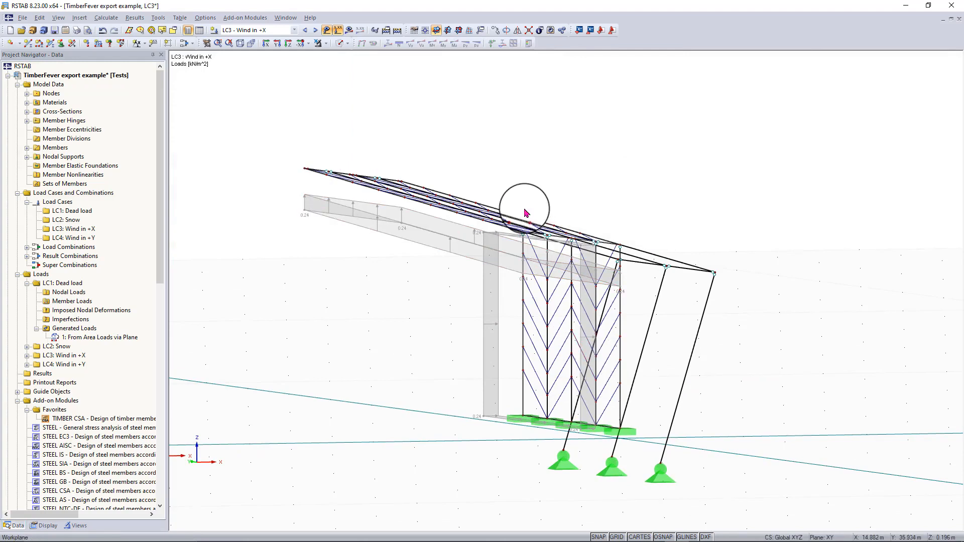
right_drag(526, 213, 427, 342)
click(427, 342)
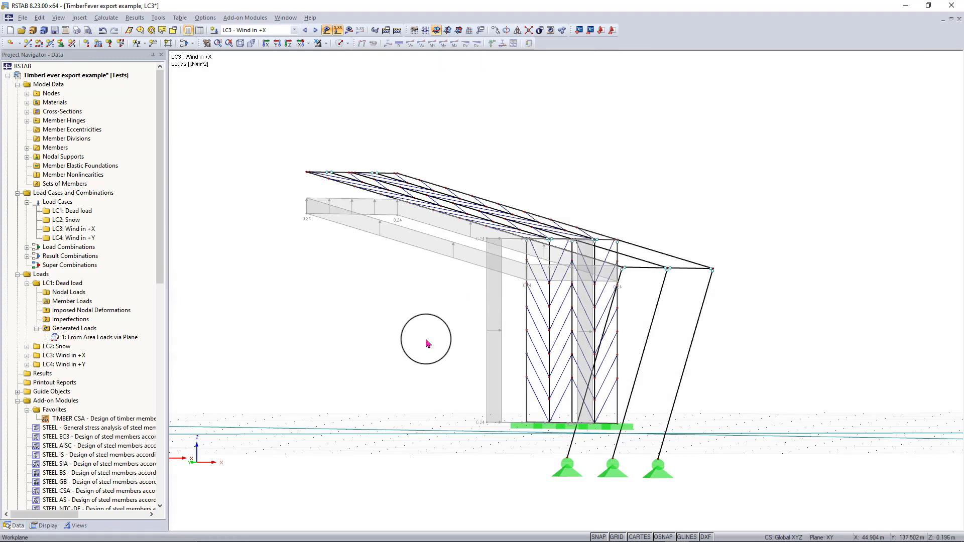
click(293, 30)
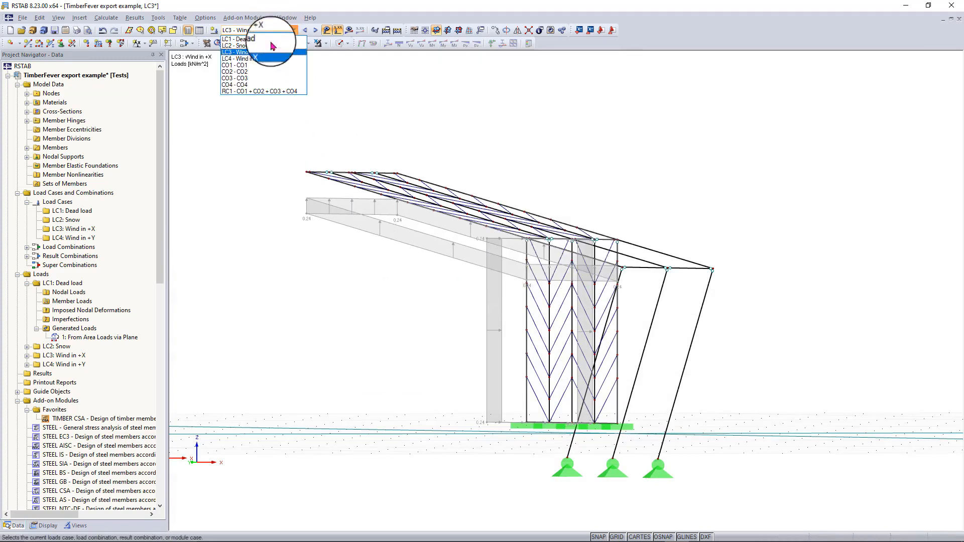
click(263, 59)
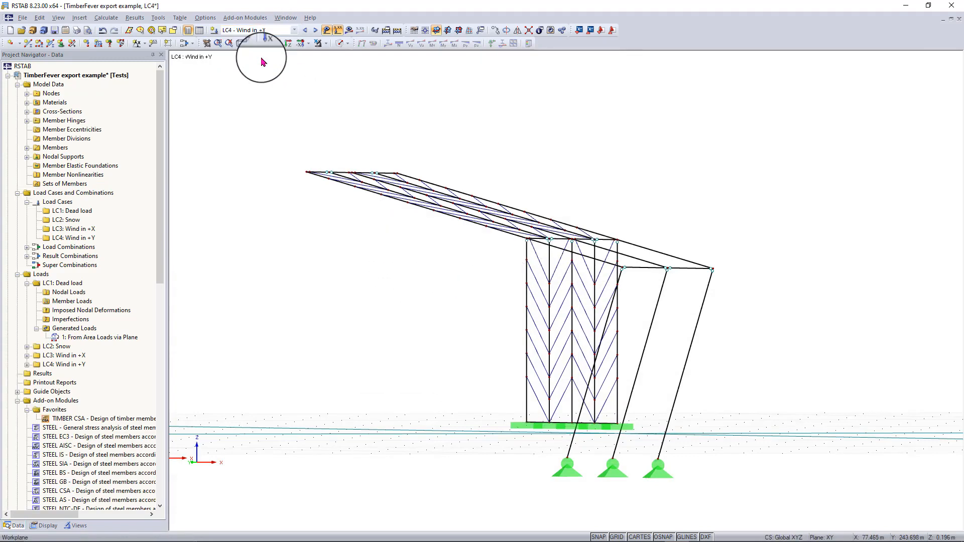
Define a new LC4 member load as a uniform force of 0.073 kN/m in global Y over the true member length
middle_drag(261, 58, 262, 58)
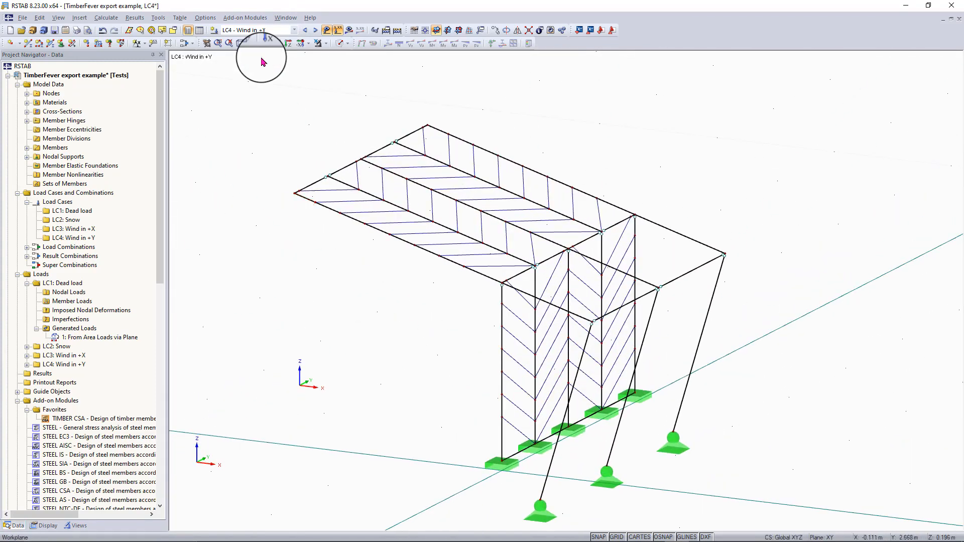
middle_drag(441, 394, 393, 406)
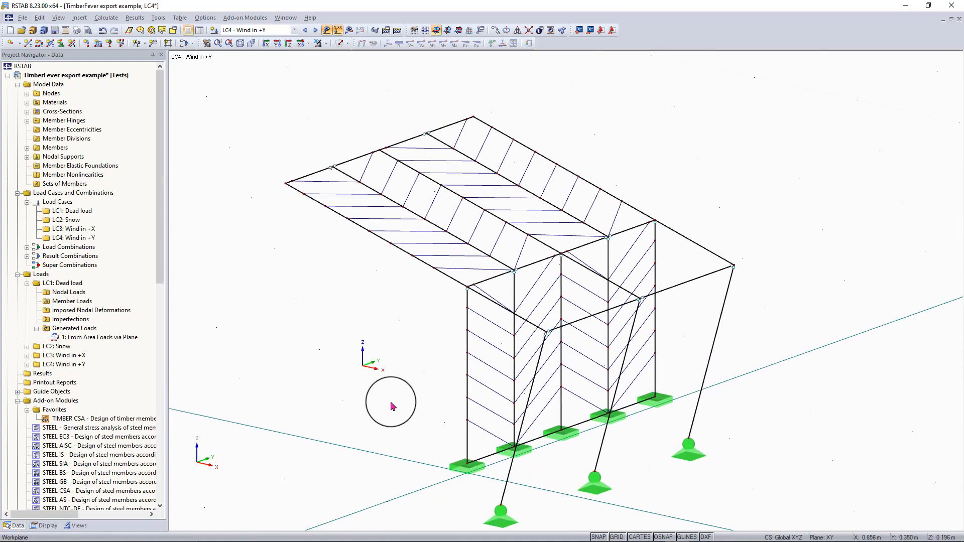
click(99, 45)
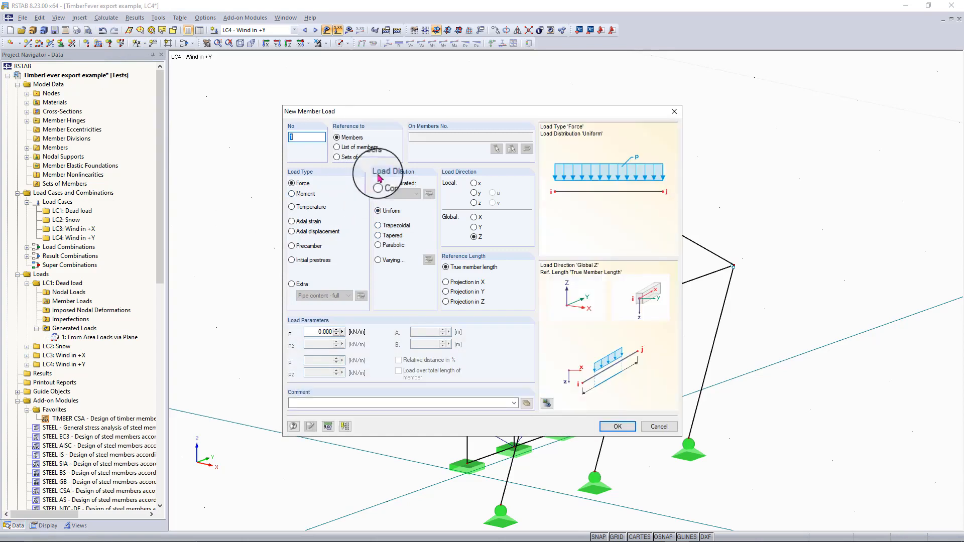
drag(459, 112, 421, 99)
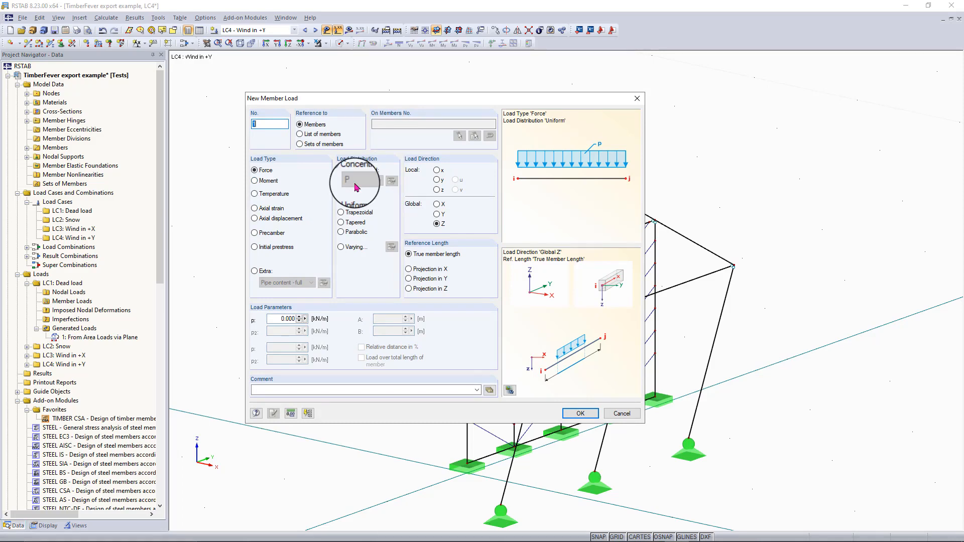
click(437, 215)
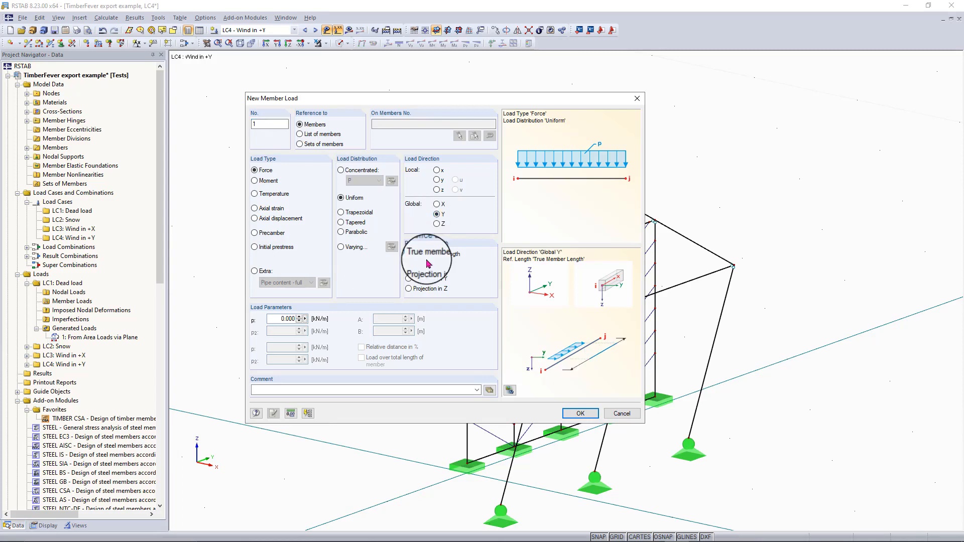
click(287, 319)
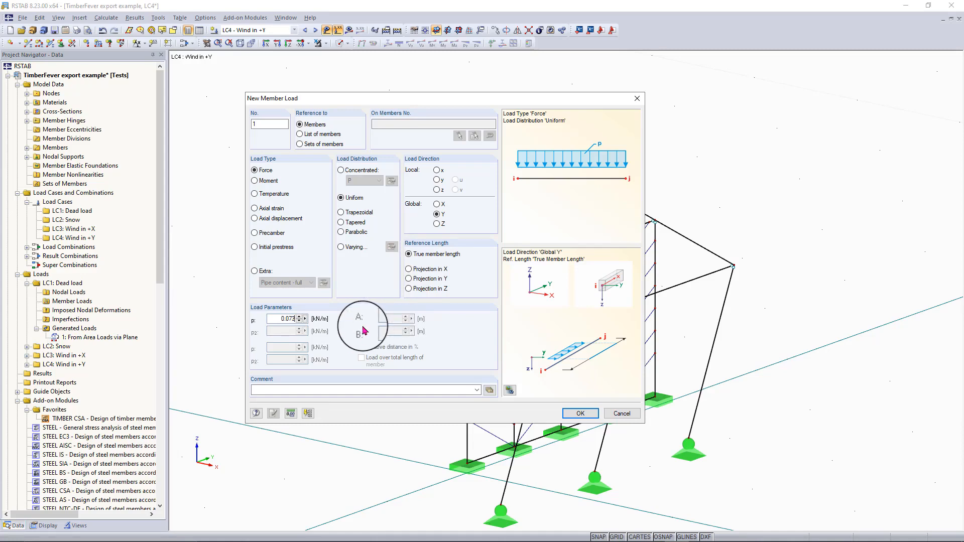
click(578, 413)
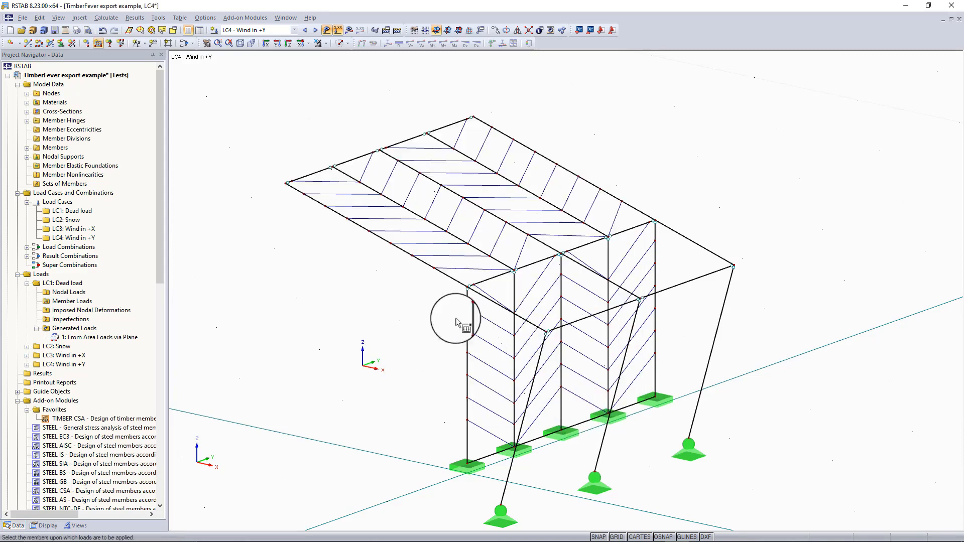
Apply the member load to the -Y side frame: all roof edge members, the wall post segments and the inclined leg
click(300, 191)
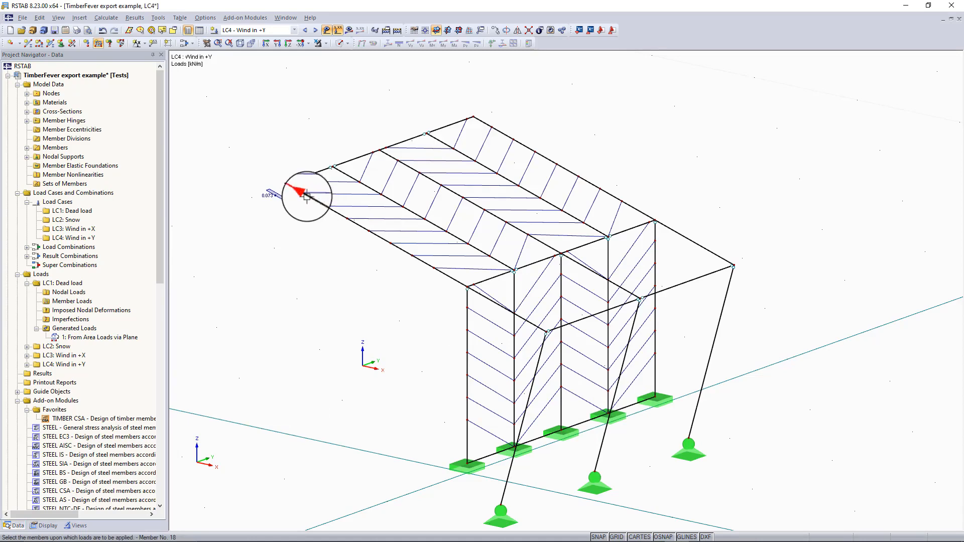
click(347, 224)
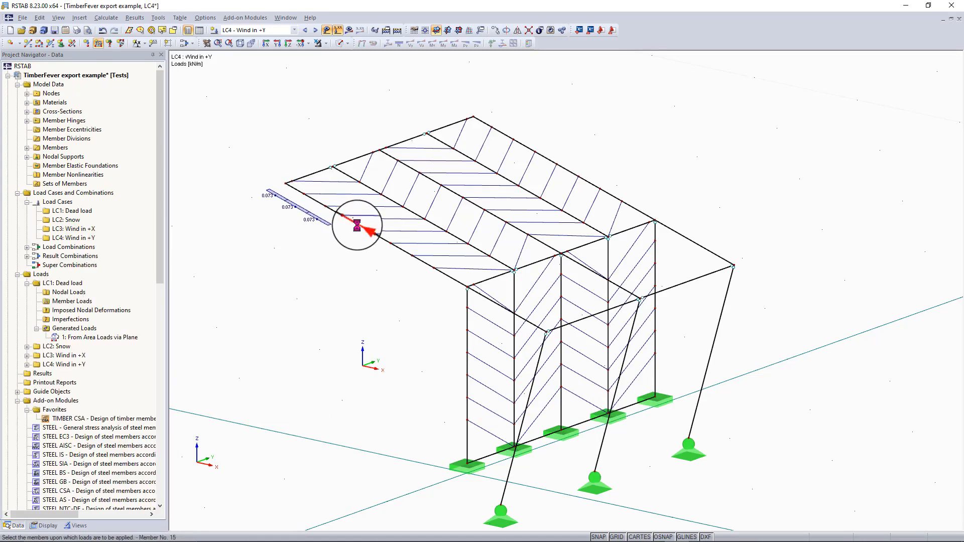
click(389, 240)
click(442, 277)
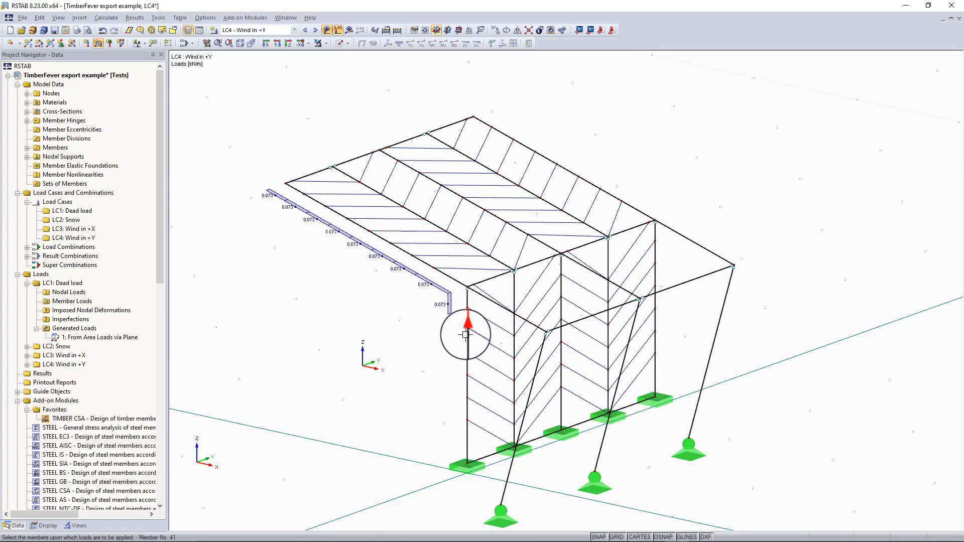
click(467, 358)
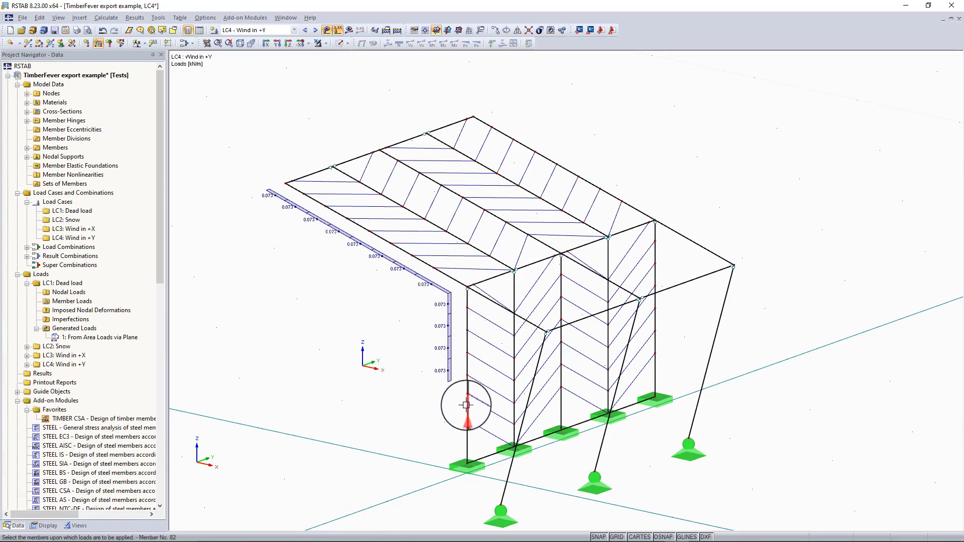
click(467, 429)
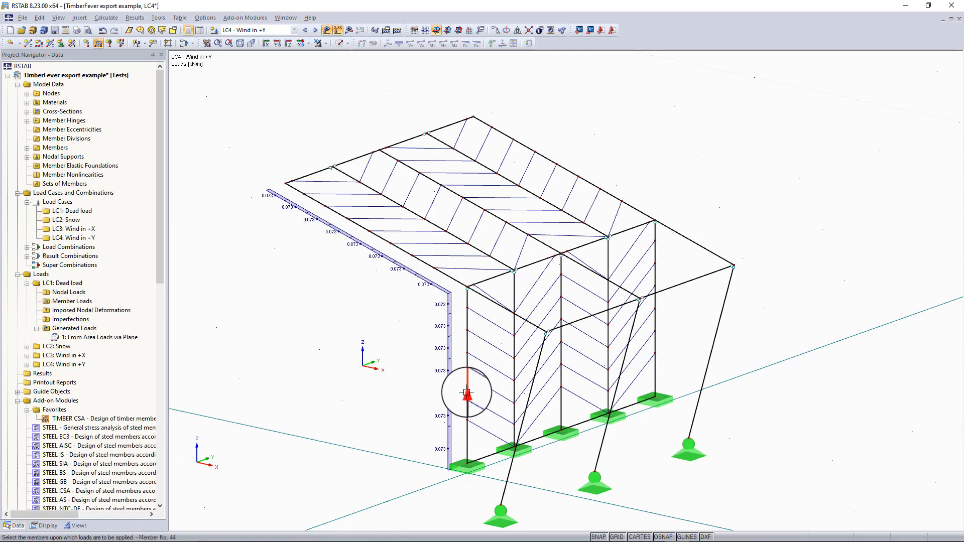
click(517, 317)
click(539, 363)
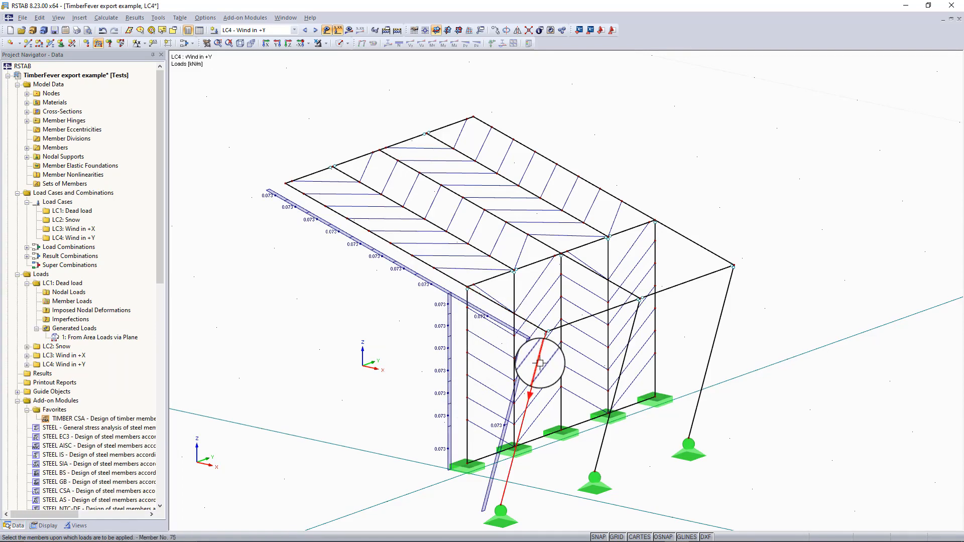
Apply the same member load to the +Y side frame's roof edge members, inclined leg and wall post segments
click(481, 122)
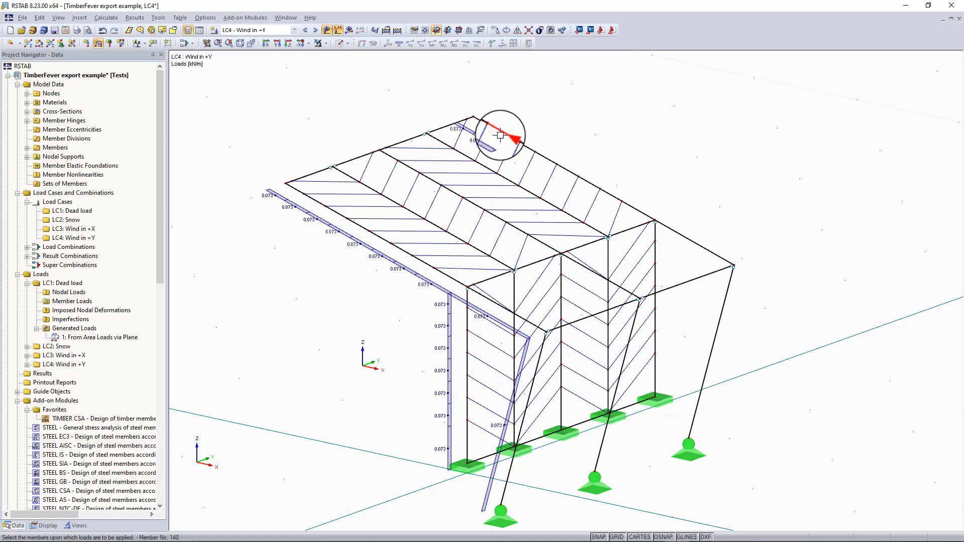
click(500, 134)
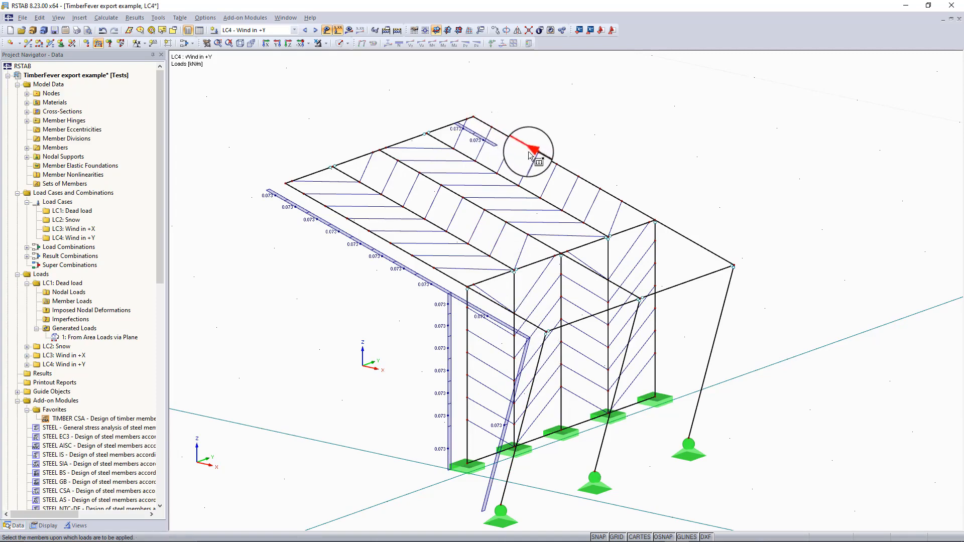
click(565, 174)
click(582, 176)
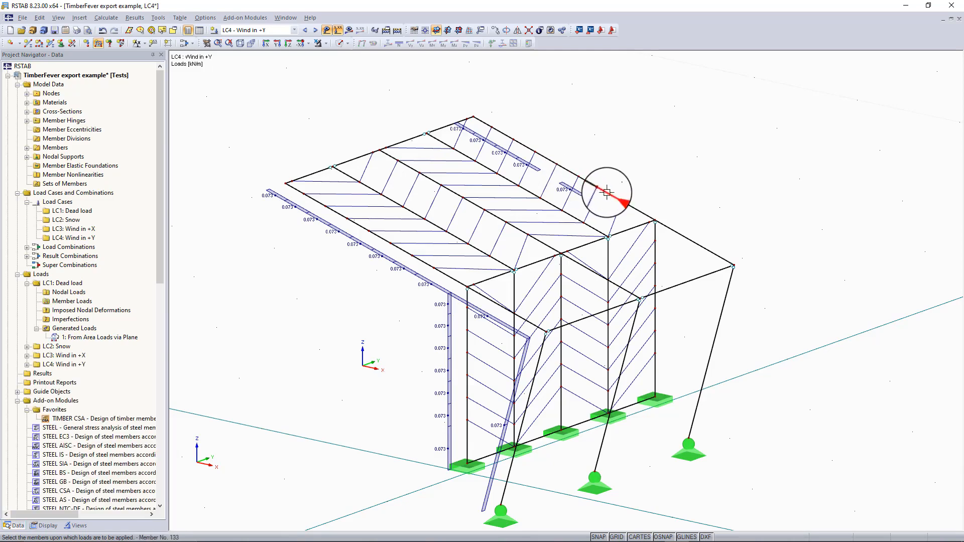
click(571, 172)
click(603, 189)
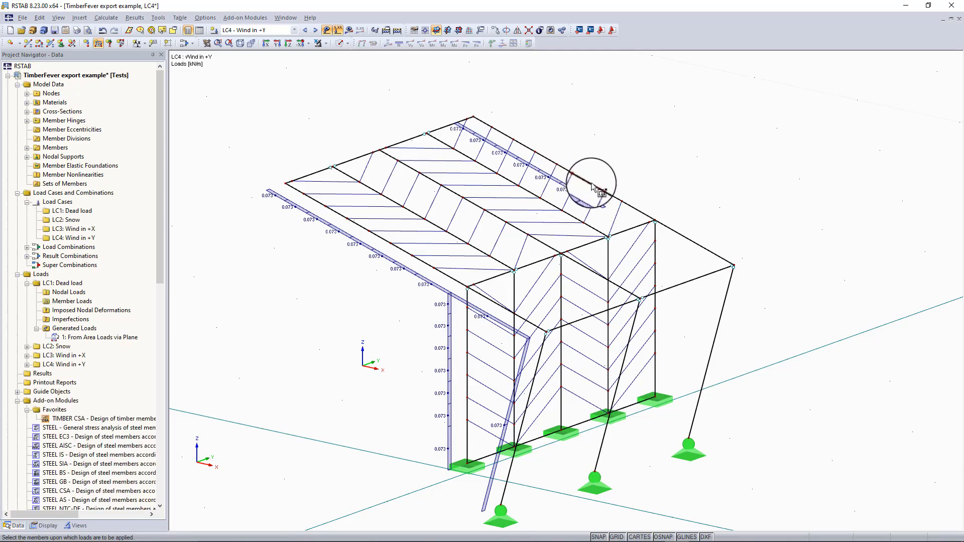
click(634, 205)
click(677, 230)
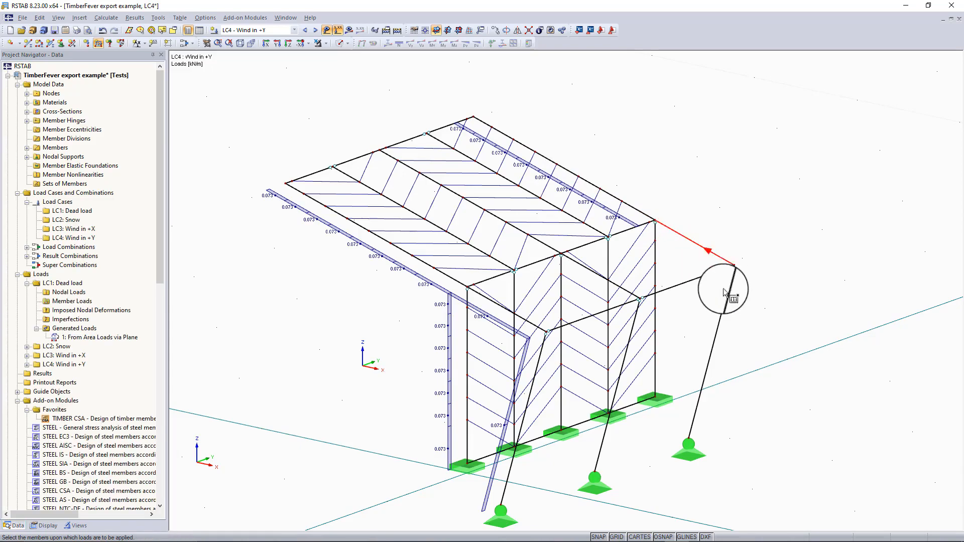
click(726, 297)
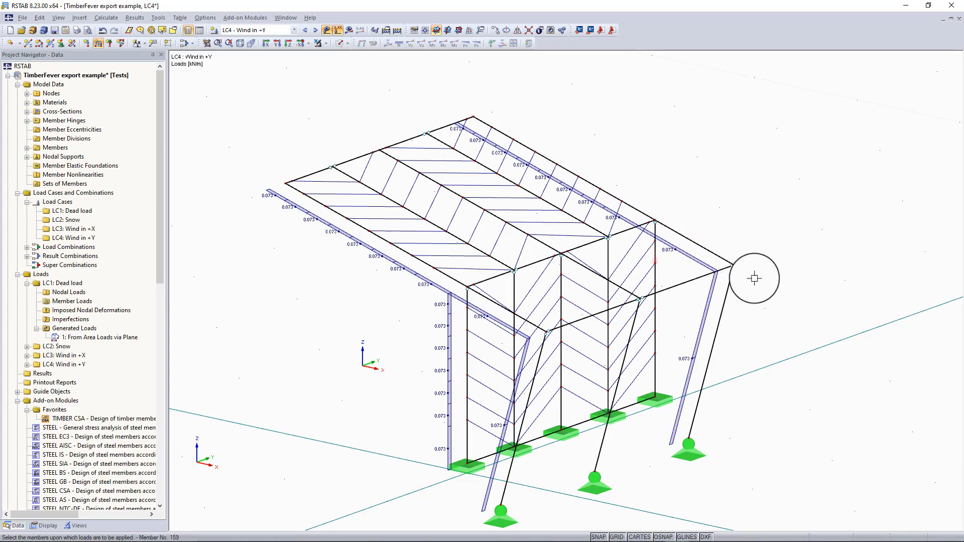
ctrl+middle_drag(701, 281, 516, 215)
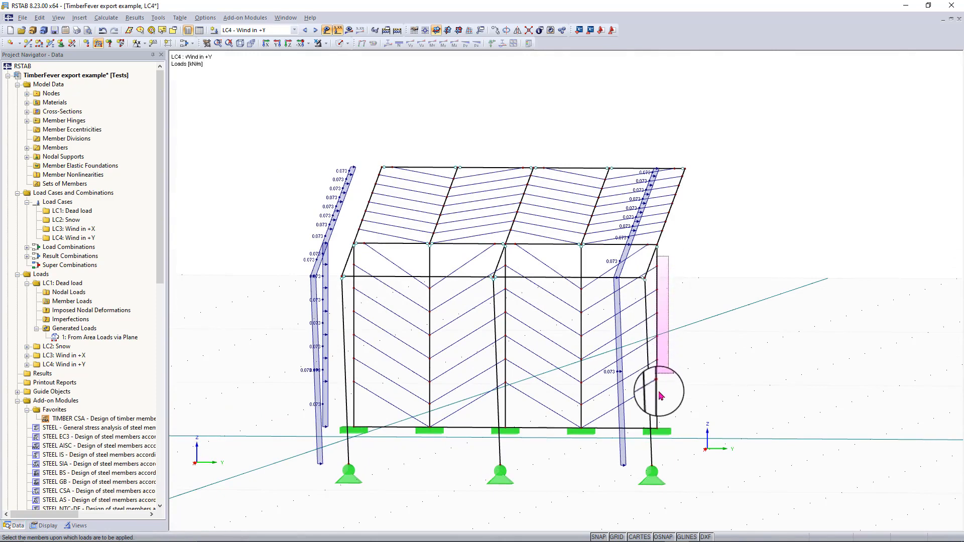
click(657, 420)
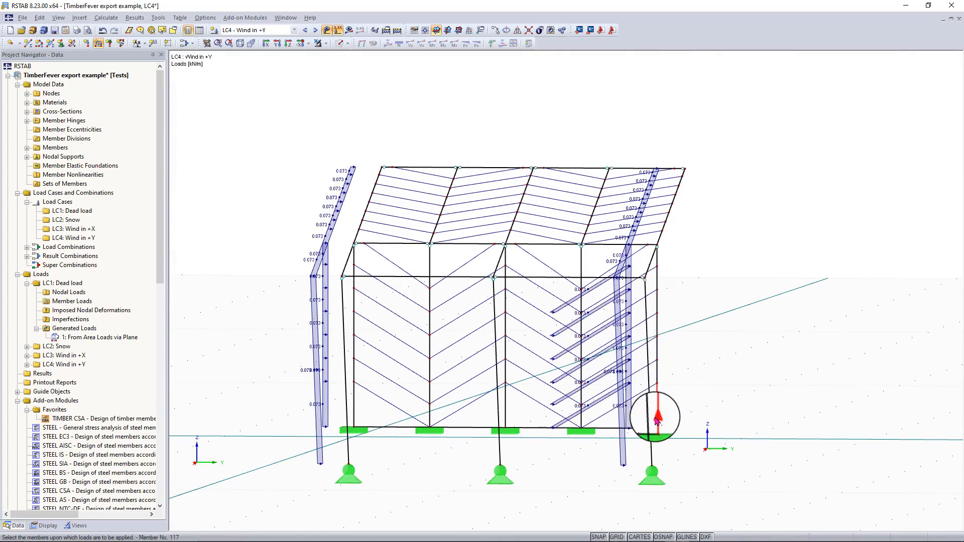
Delete the six unwanted member loads on the diagonal infill members of the wall bay beside the +Y post
ctrl+middle_drag(691, 303, 796, 394)
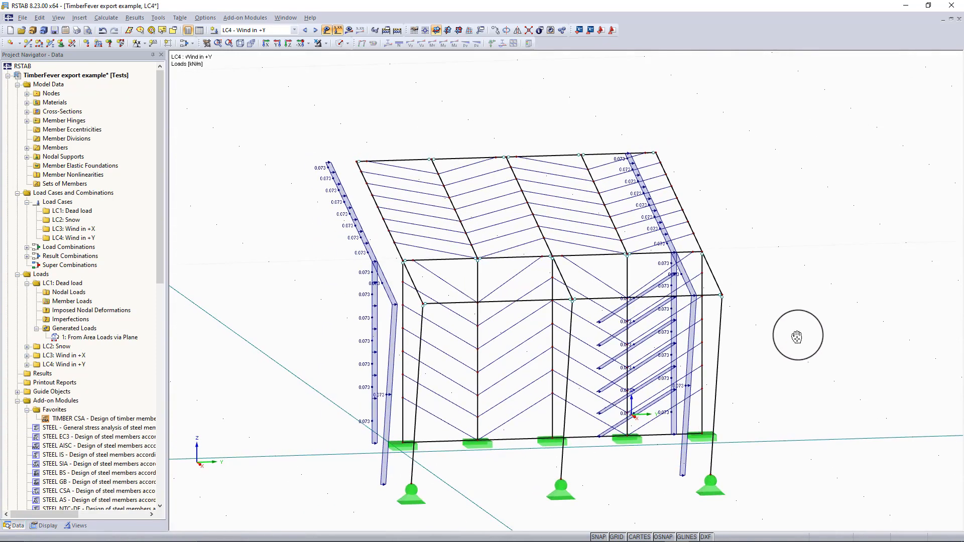
click(652, 291)
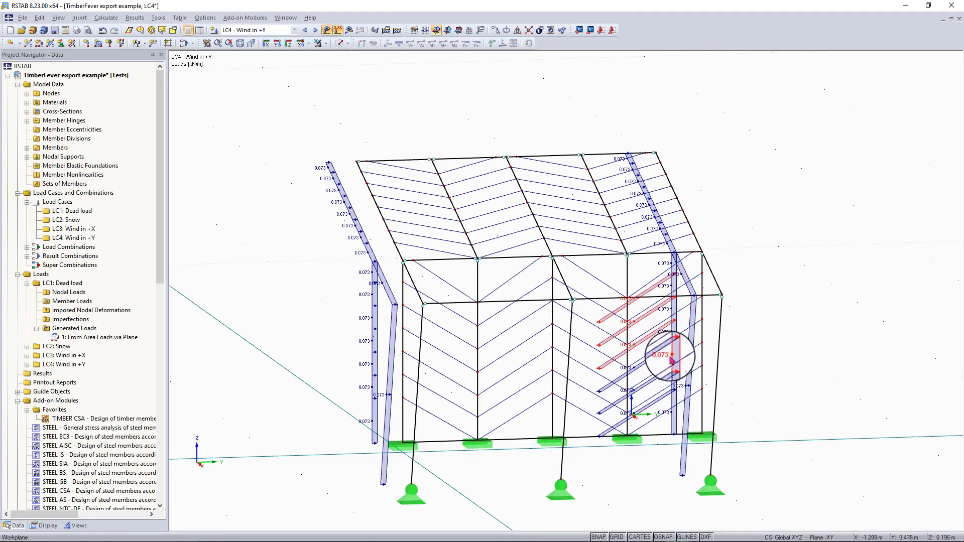
scroll(674, 357, up, 2)
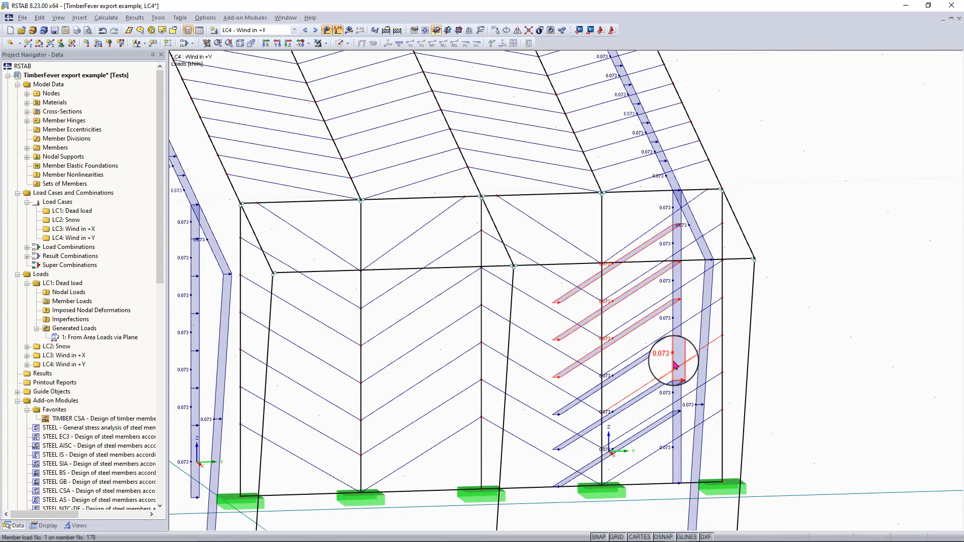
ctrl+click(647, 354)
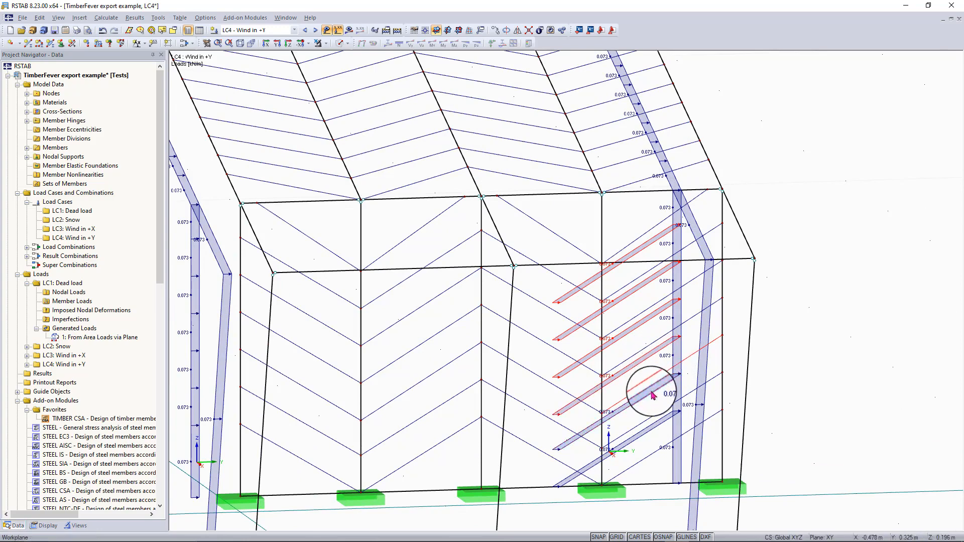
ctrl+click(646, 422)
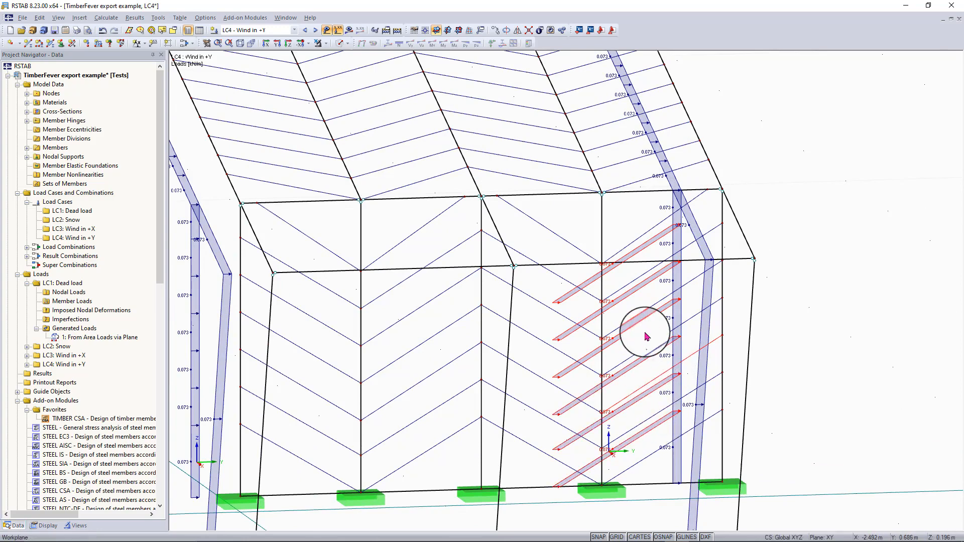
key(Delete)
scroll(653, 316, down, 3)
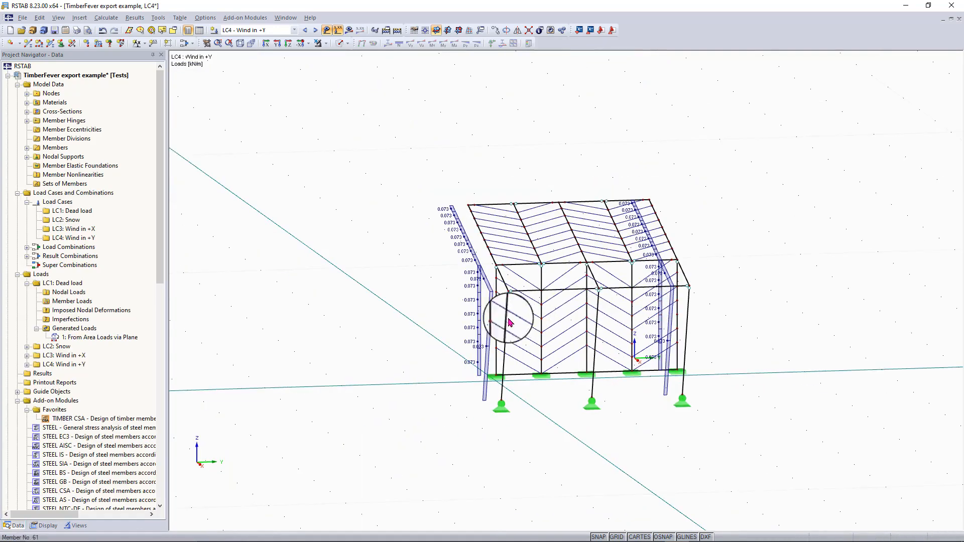
Set the member load on the +Y side frame's roof edge, wall post and inclined leg to 0.044 kN/m
right_drag(509, 321, 464, 336)
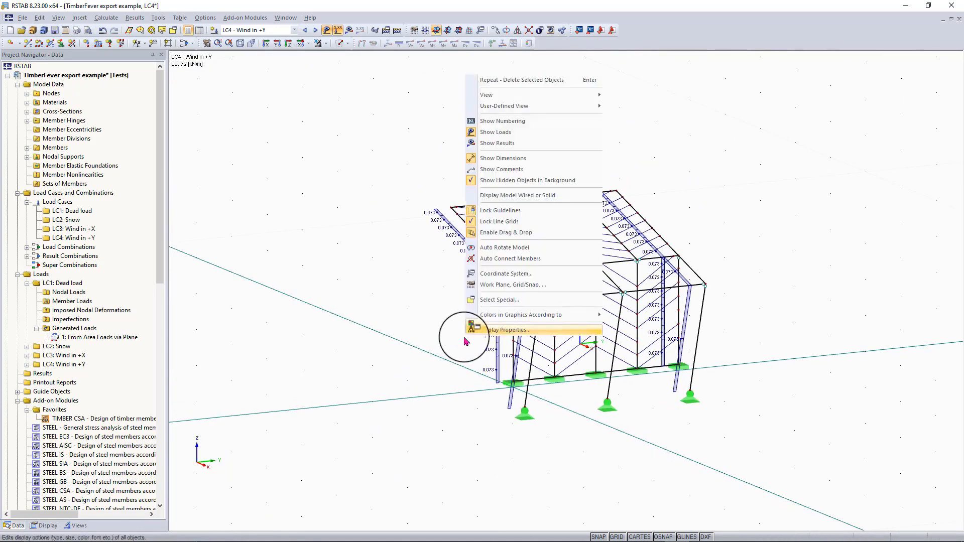
click(650, 203)
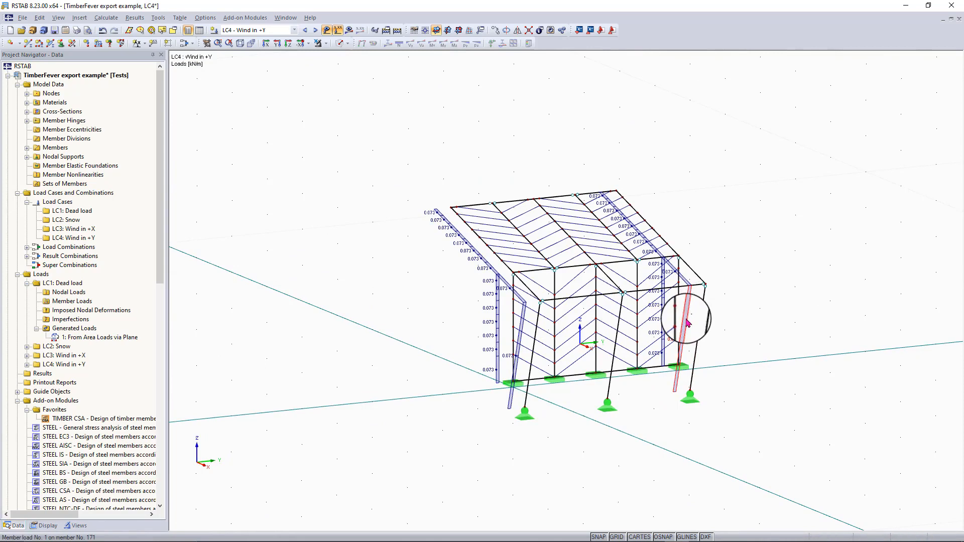
scroll(688, 323, up, 2)
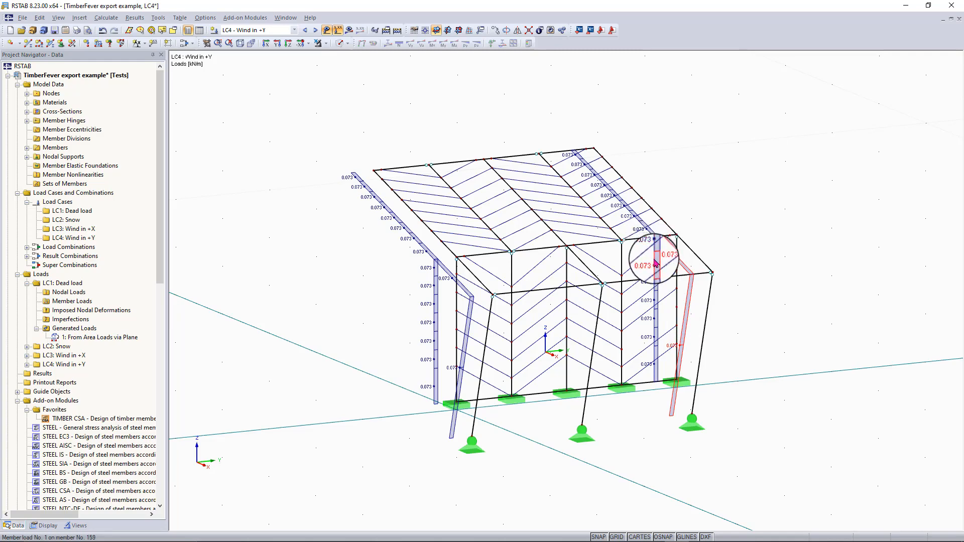
scroll(703, 253, down, 1)
drag(709, 118, 594, 469)
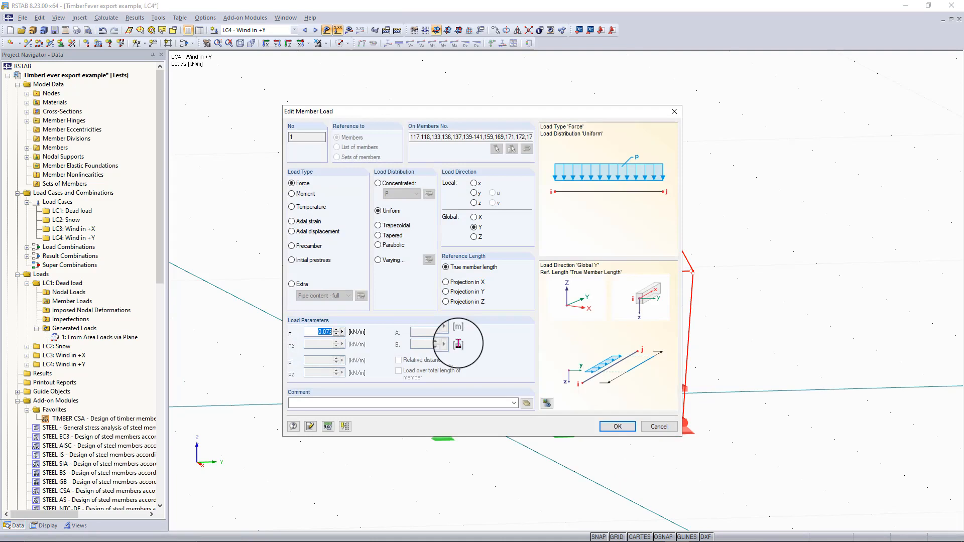
text(0.)
click(617, 426)
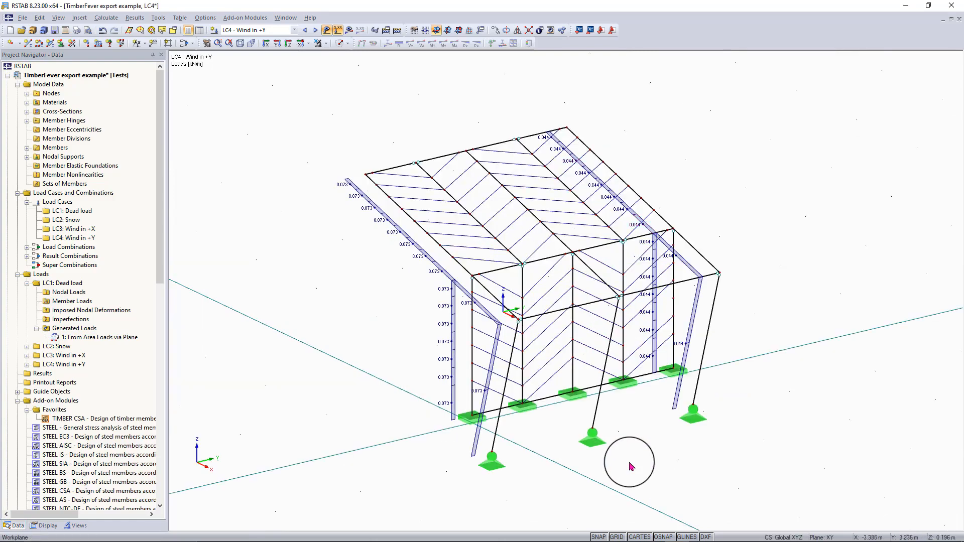
Make result combination RC1 the current case and display the model's global deformation results
click(266, 32)
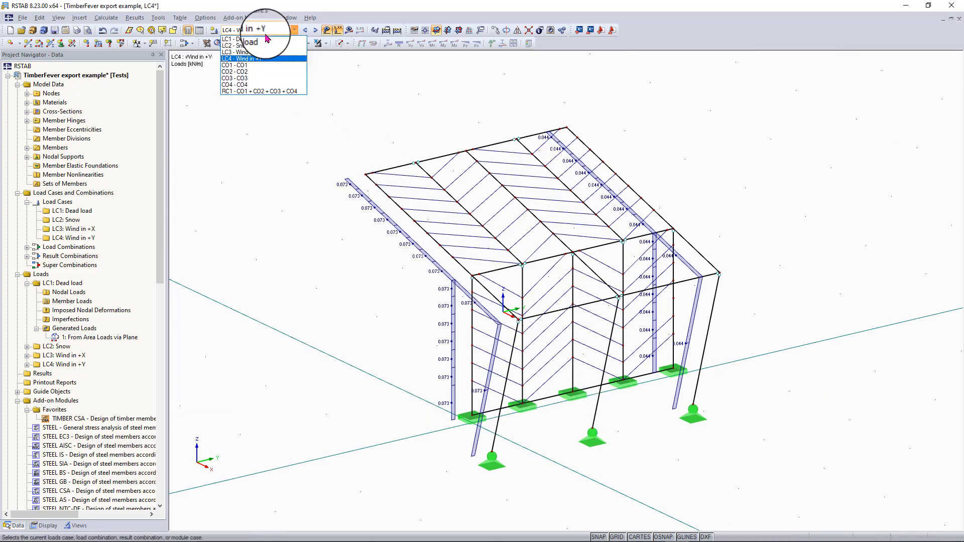
click(259, 91)
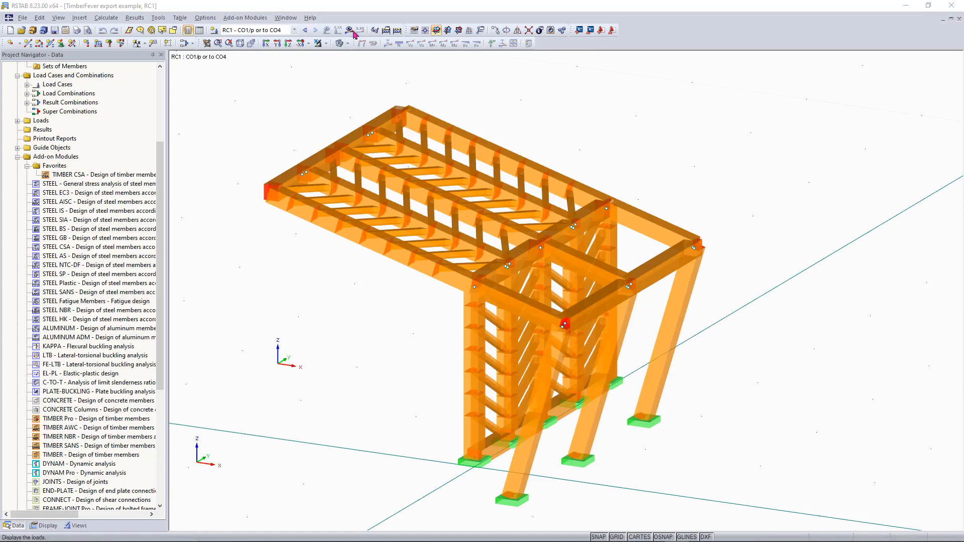
click(400, 31)
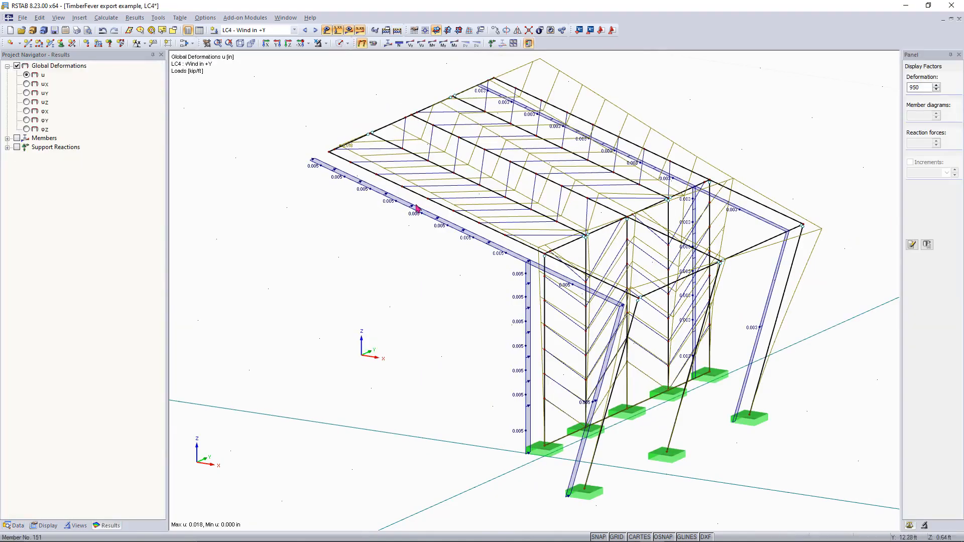
Examine the global deformations of load case LC4 - Wind in +Y from several view angles
scroll(421, 204, down, 3)
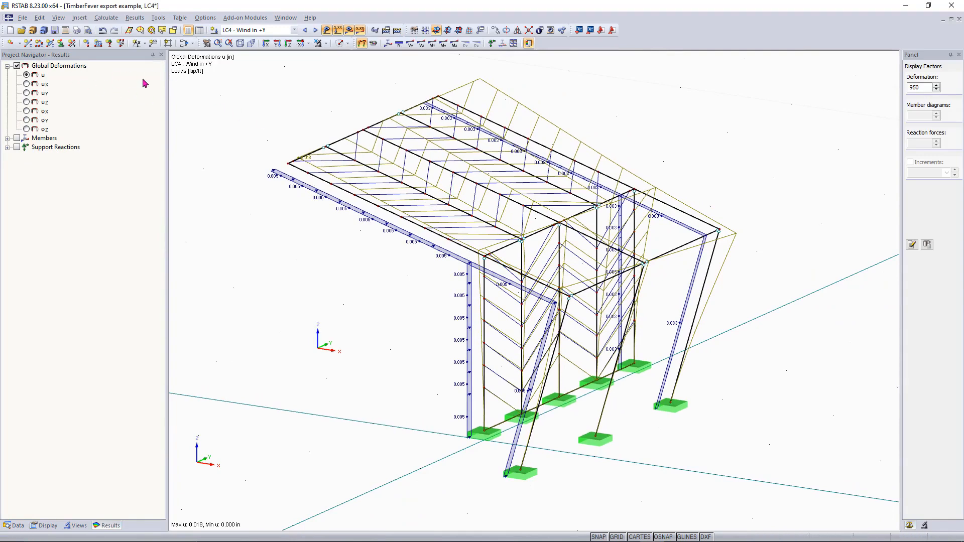
ctrl+middle_drag(532, 175, 627, 151)
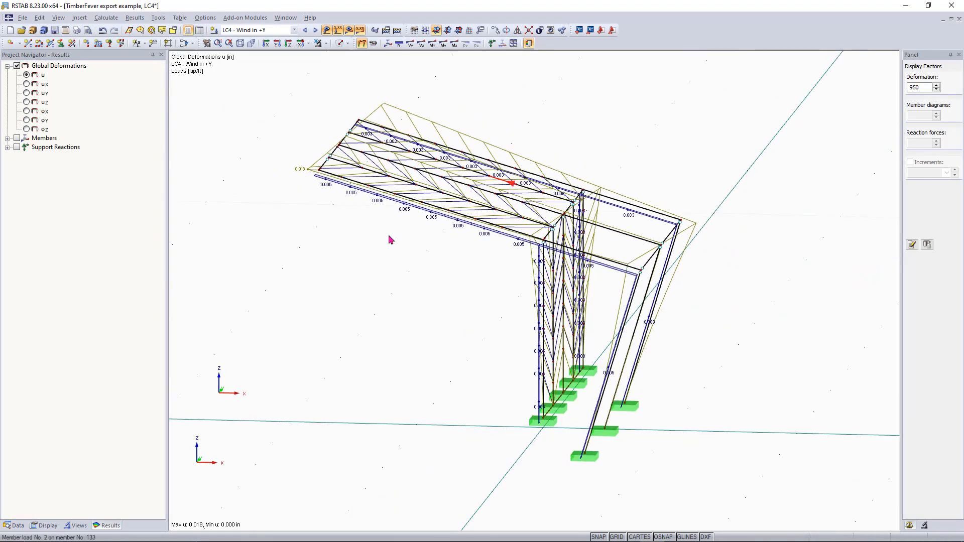
ctrl+middle_drag(353, 245, 303, 280)
right_click(303, 280)
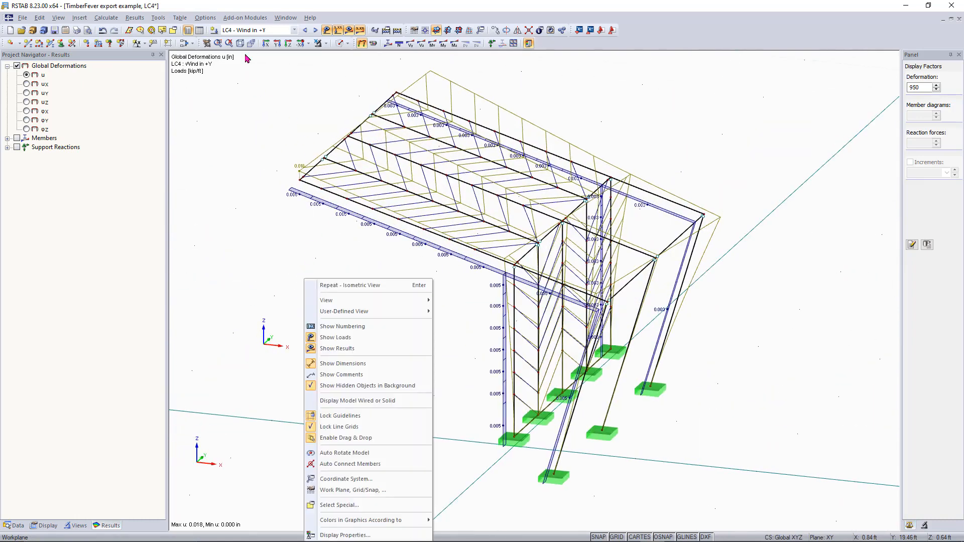
click(263, 58)
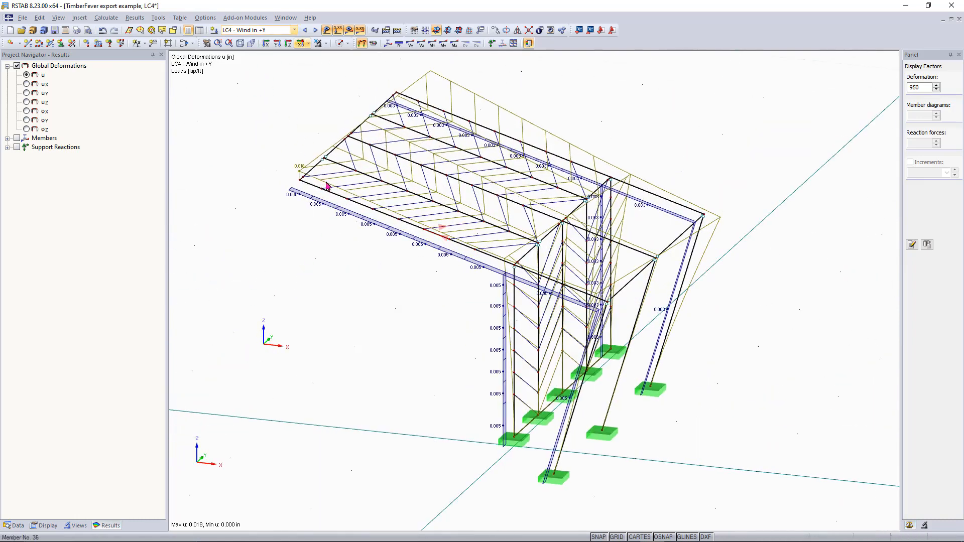
click(294, 31)
click(294, 33)
click(294, 31)
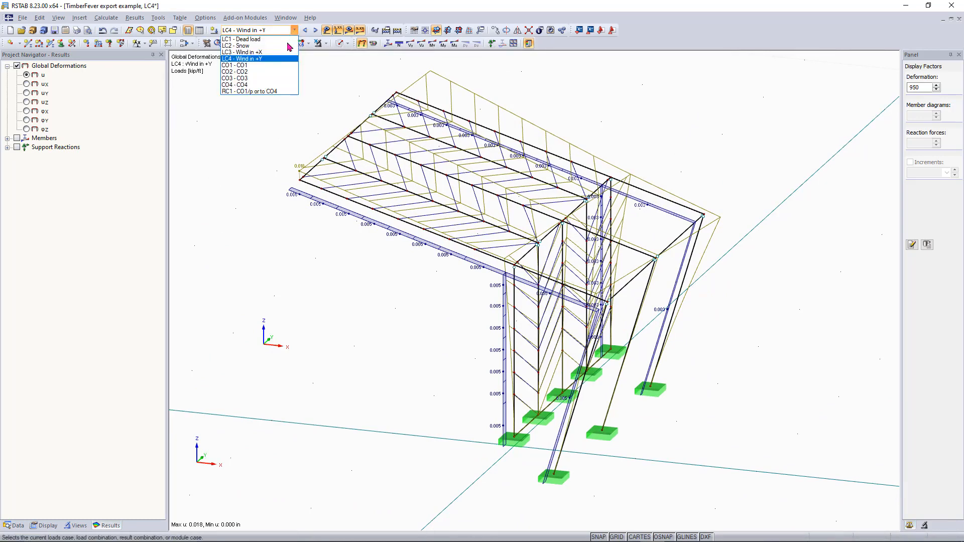
click(278, 60)
Display the global deformations for load case LC2 - Snow, followed by LC1 - Dead load
click(294, 31)
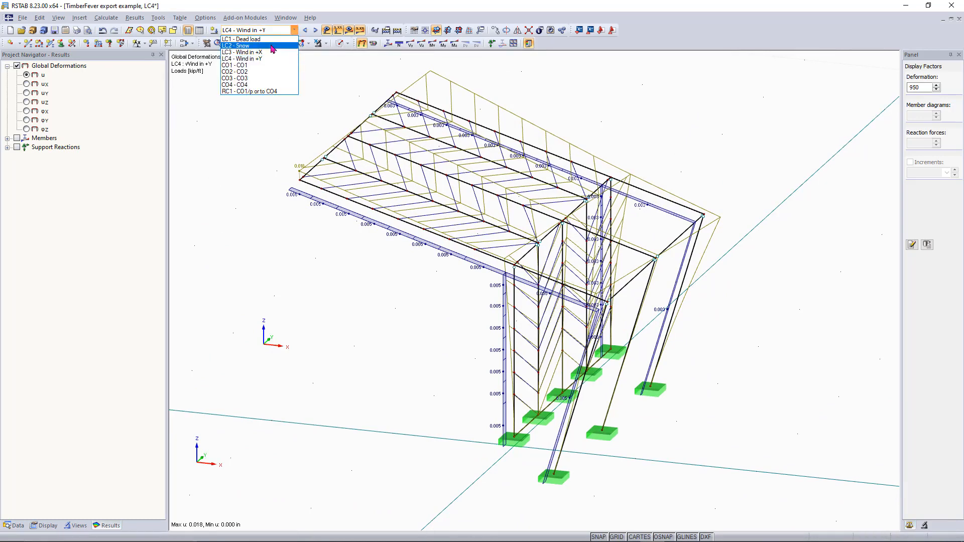
click(282, 45)
click(293, 31)
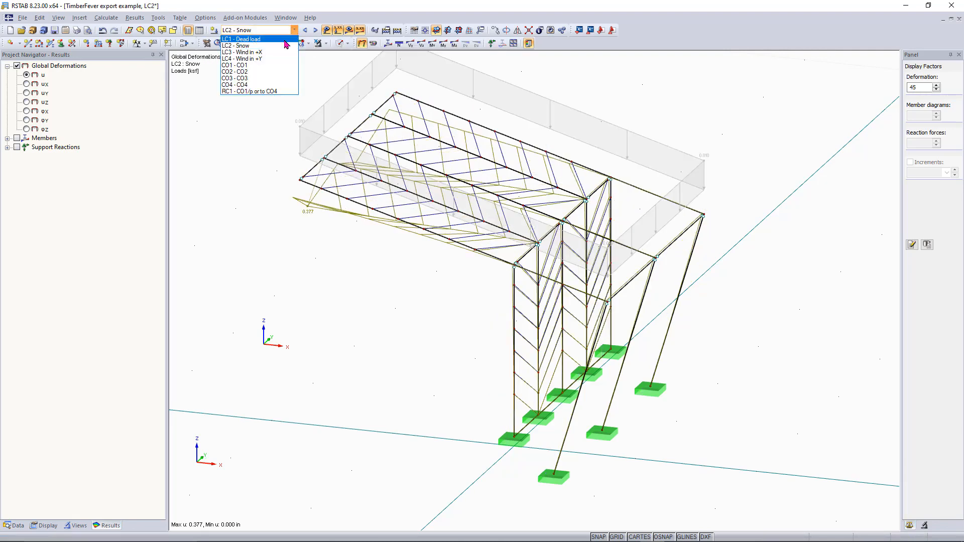
click(284, 38)
Make result combination RC1 the current case and examine its global deformations at the free roof end from both sides
click(294, 31)
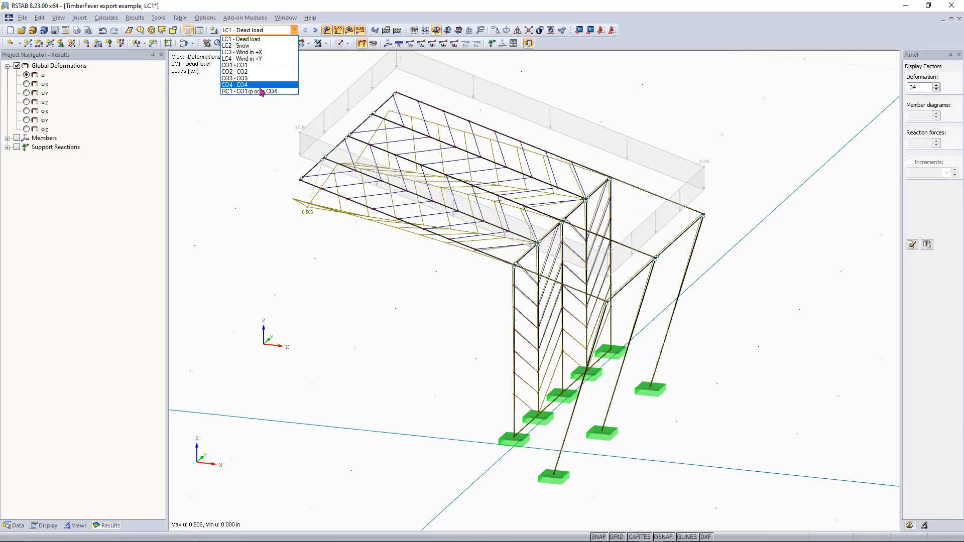
click(261, 93)
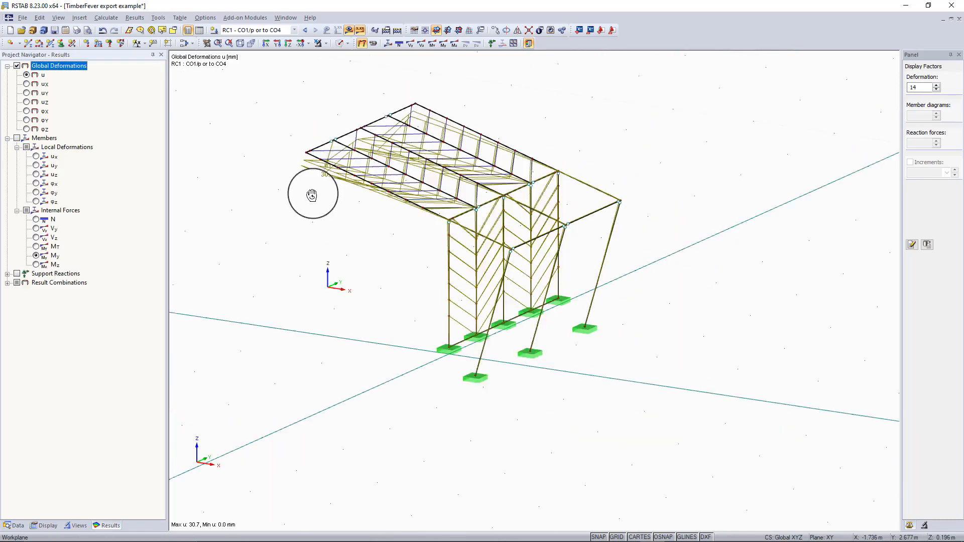
ctrl+middle_drag(312, 134, 525, 232)
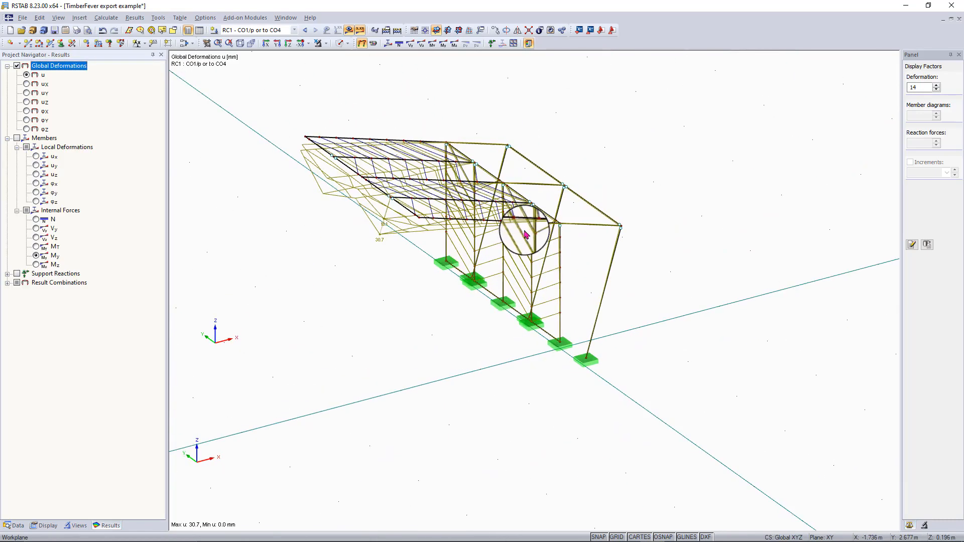
right_drag(394, 211, 491, 231)
click(349, 236)
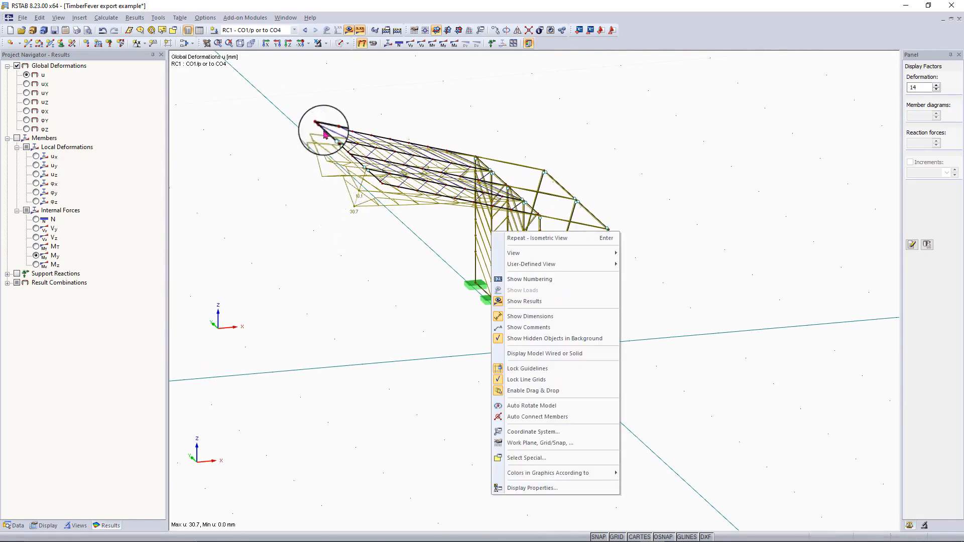
click(318, 105)
scroll(351, 186, up, 3)
scroll(345, 217, up, 3)
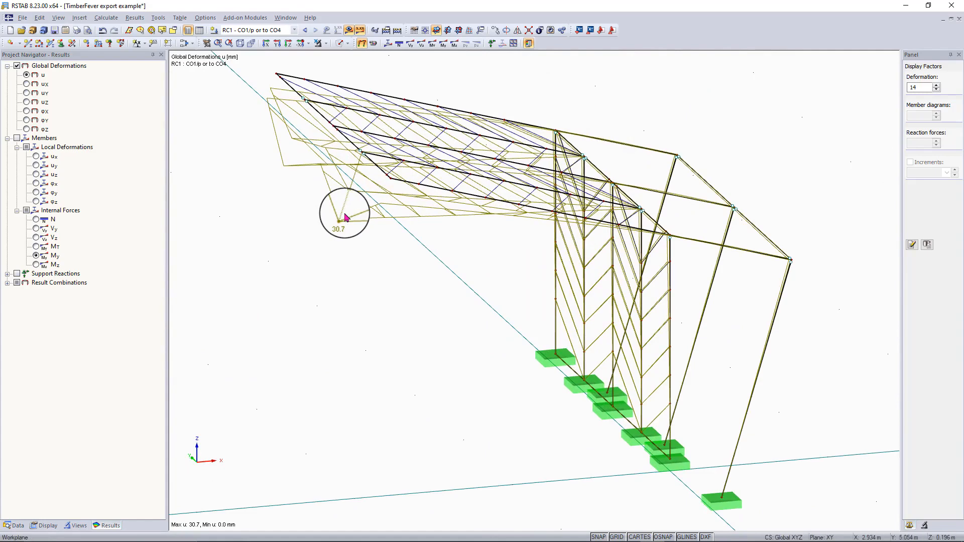
right_drag(508, 271, 339, 260)
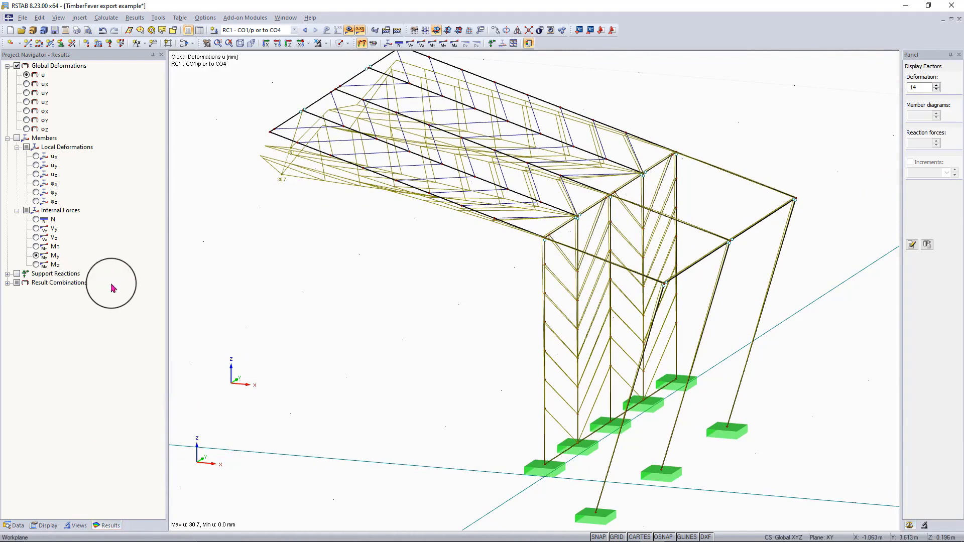
right_drag(333, 280, 523, 280)
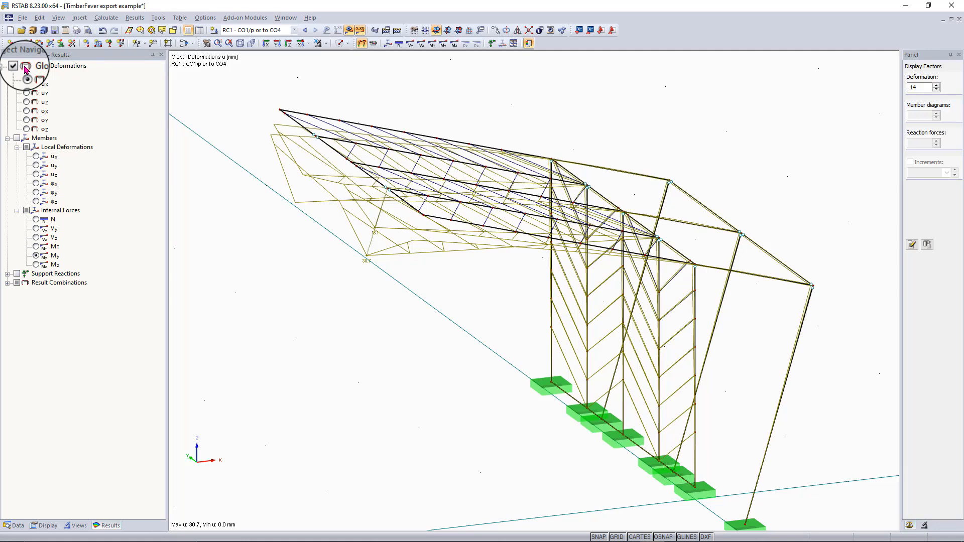
Display member internal forces instead of global deformations, showing the axial force N and the shear force Vy
click(17, 139)
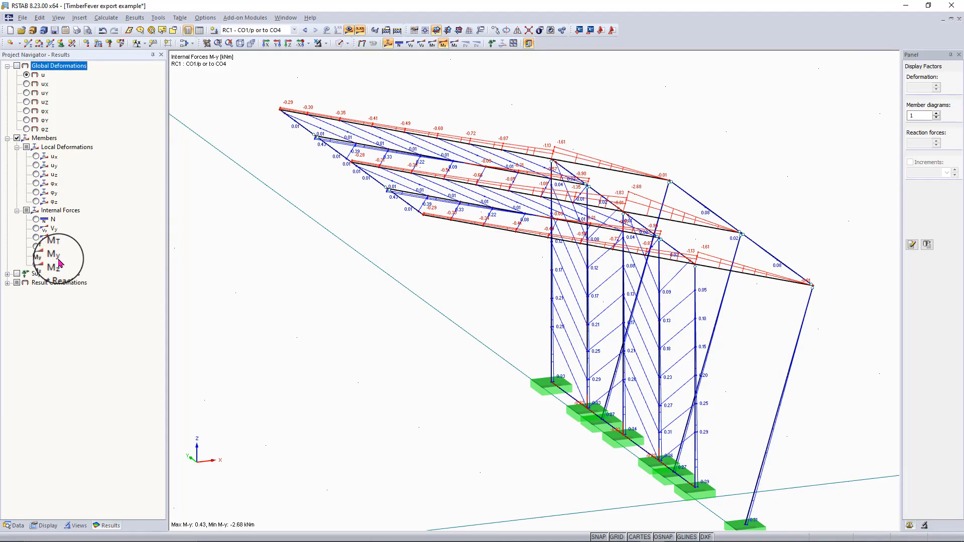
click(35, 220)
ctrl+middle_drag(319, 269, 302, 267)
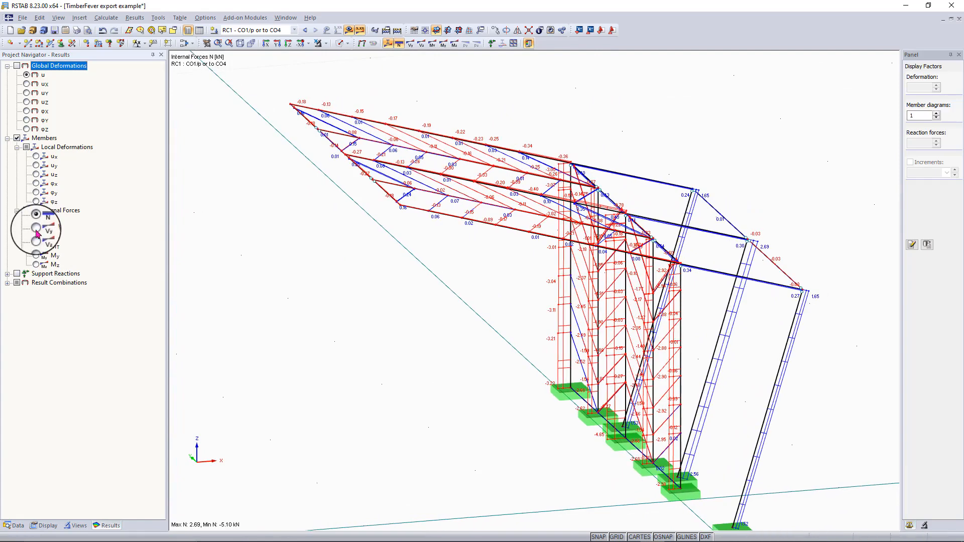
click(36, 229)
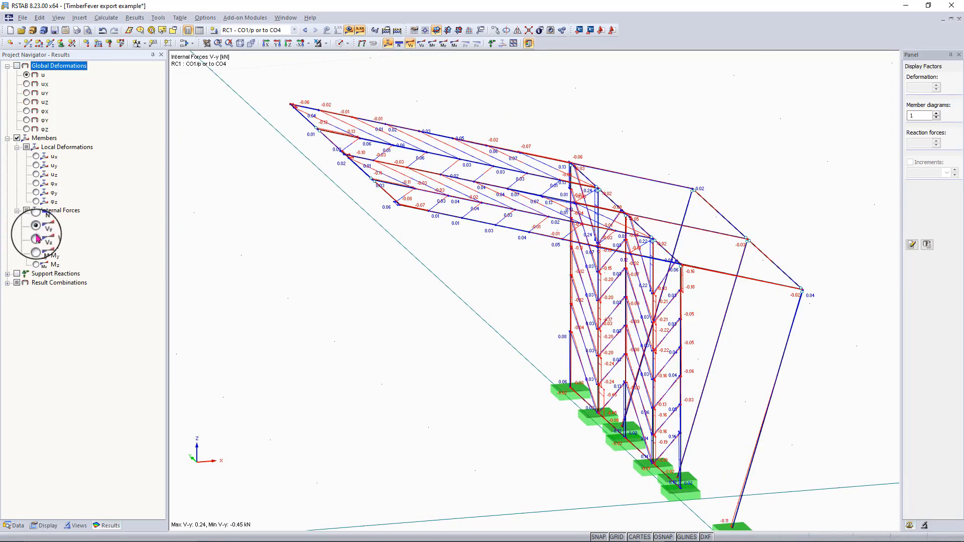
Examine the bending moments My along the roof members and compare them with the axial forces N, ending on My
click(38, 257)
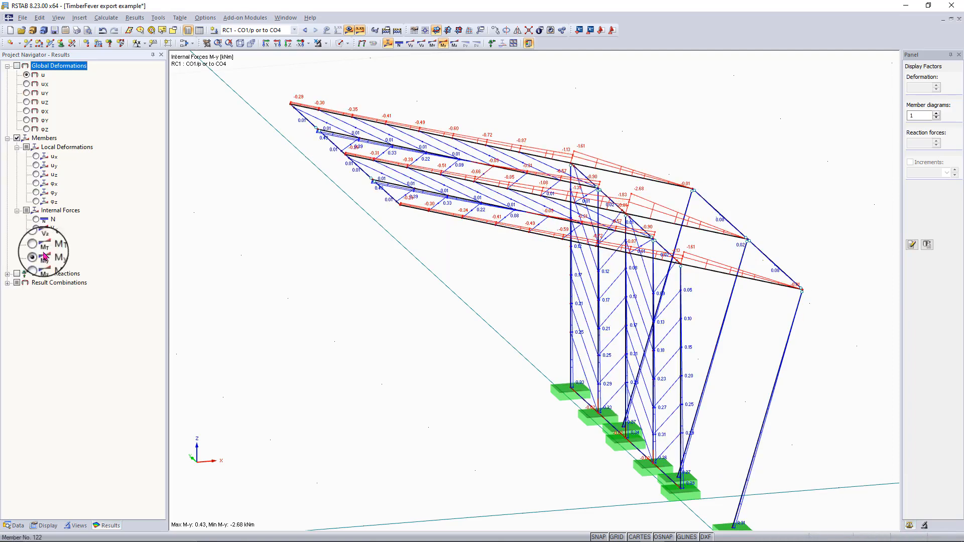
scroll(311, 132, up, 2)
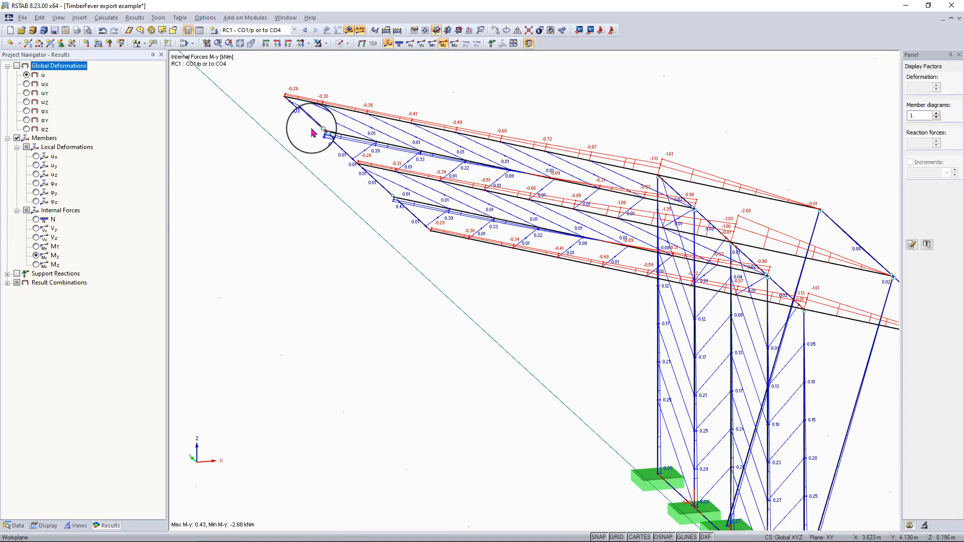
scroll(311, 129, down, 2)
middle_drag(312, 129, 207, 99)
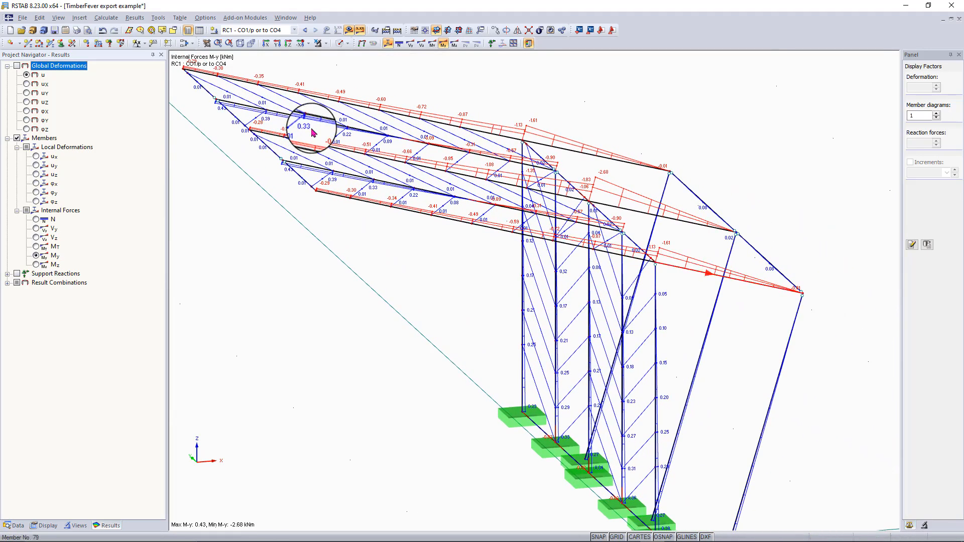
click(36, 221)
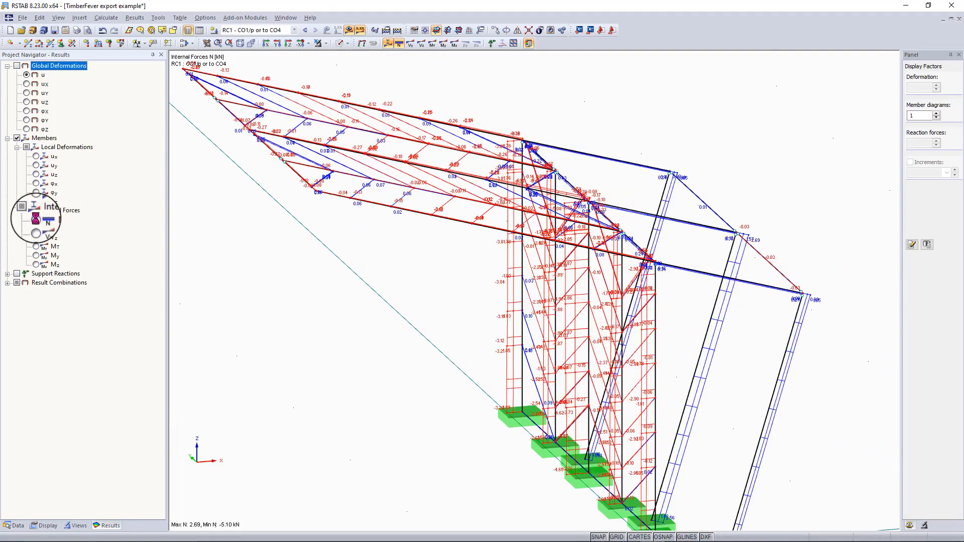
click(36, 256)
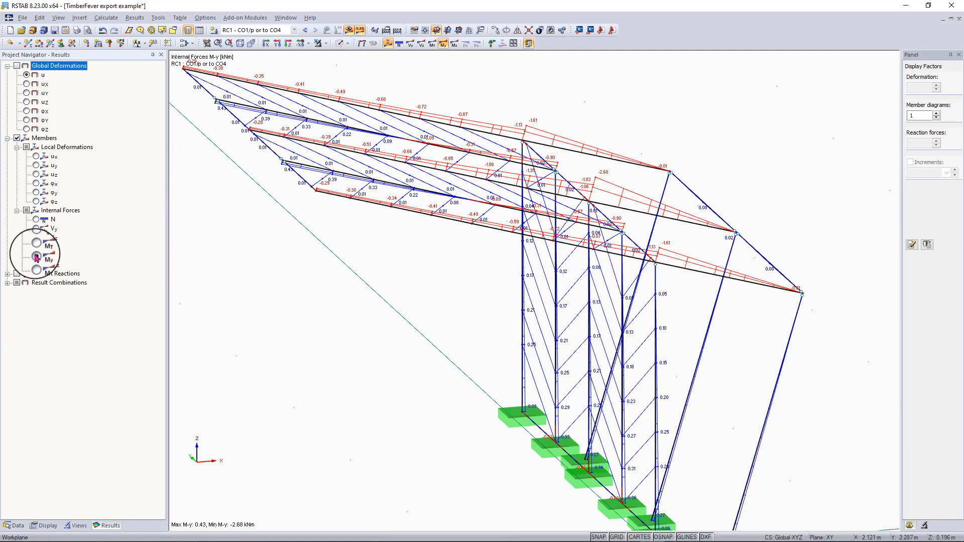
Turn on the support reactions alongside the My diagrams and examine the Px, Py and Pz forces at the footings
click(7, 274)
click(18, 275)
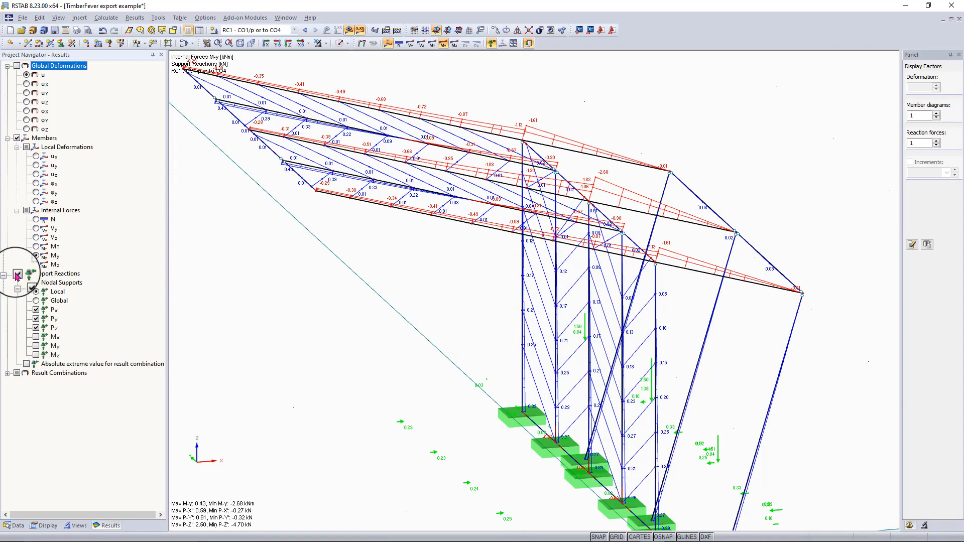
middle_drag(200, 251, 348, 176)
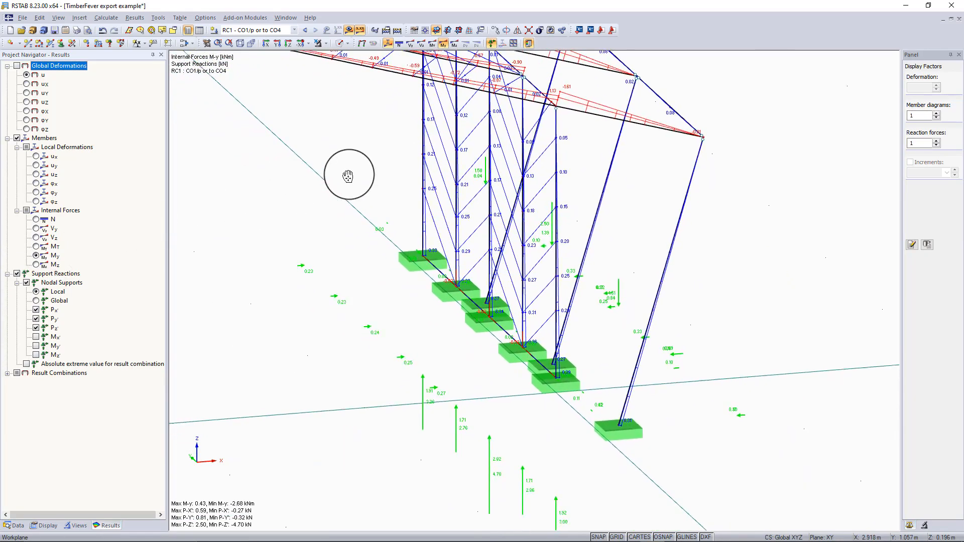
scroll(348, 176, down, 2)
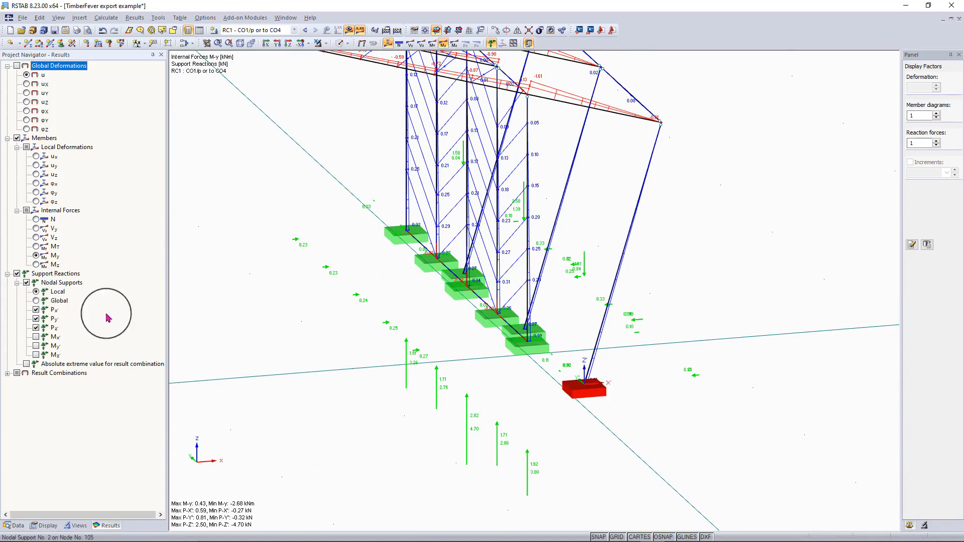
ctrl+middle_drag(402, 342, 489, 350)
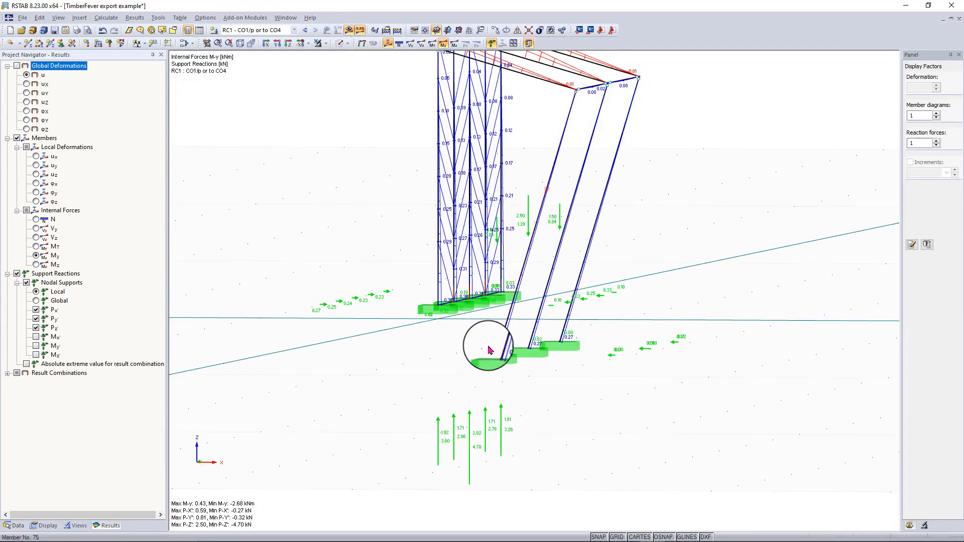
Add the support moments Mx, My and Mz to the displayed nodal reactions and examine them around the footings
click(36, 337)
click(36, 347)
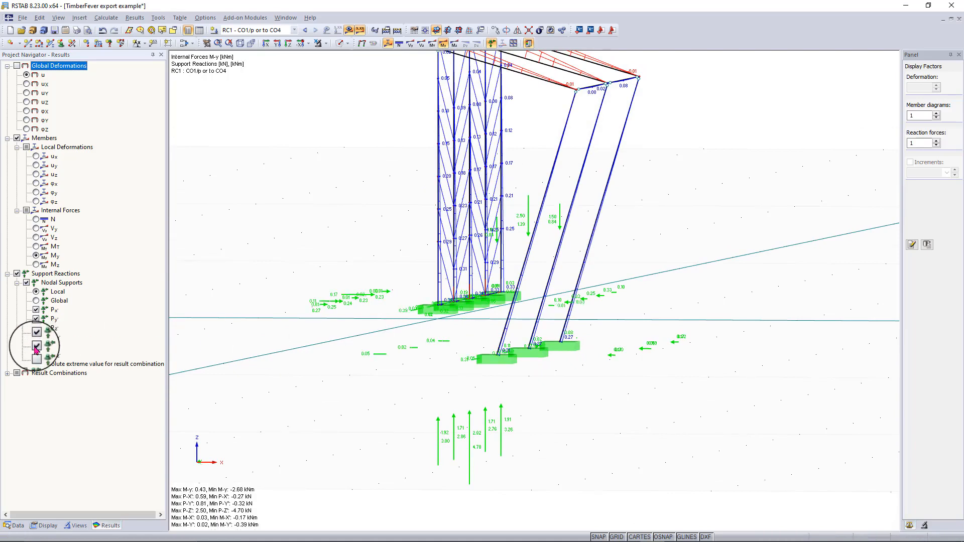
click(36, 356)
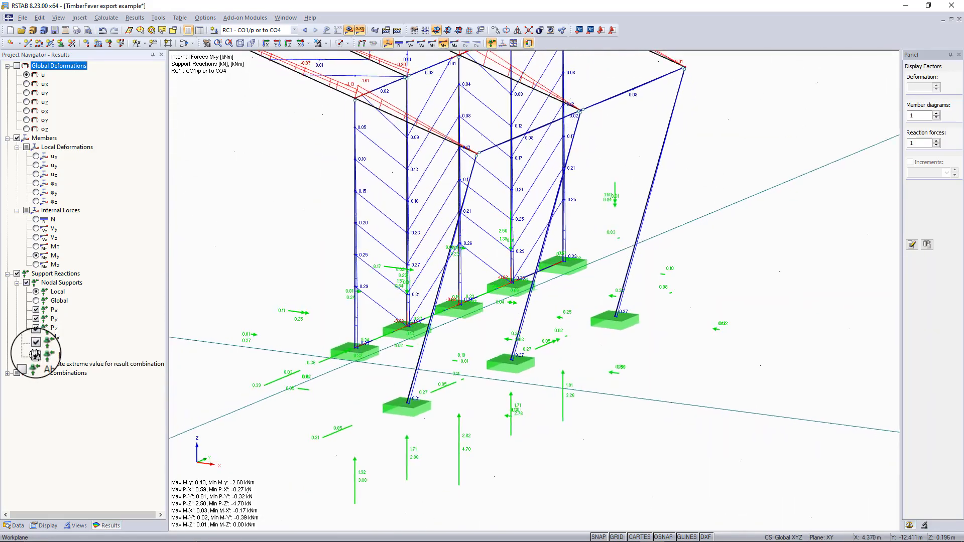
right_click(276, 370)
key(Escape)
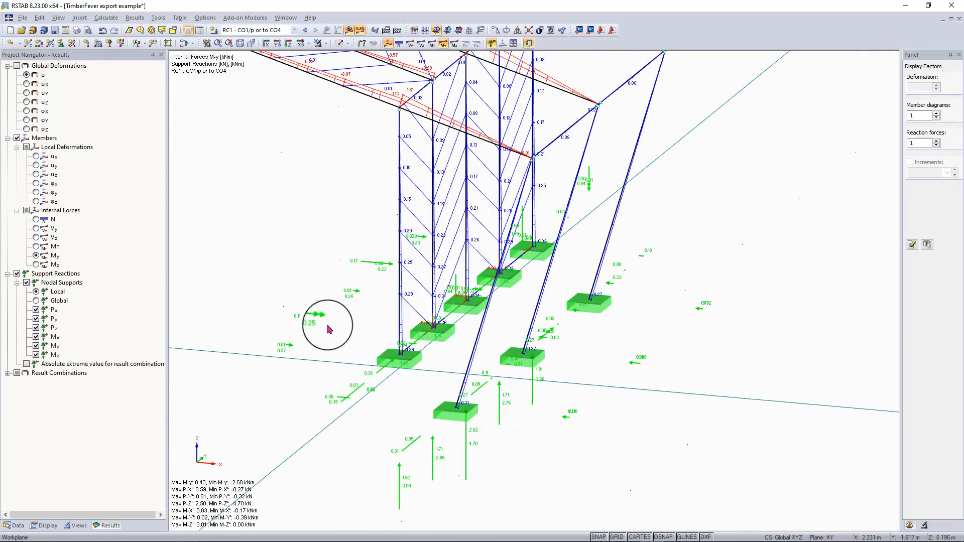
scroll(327, 327, up, 2)
scroll(329, 330, up, 1)
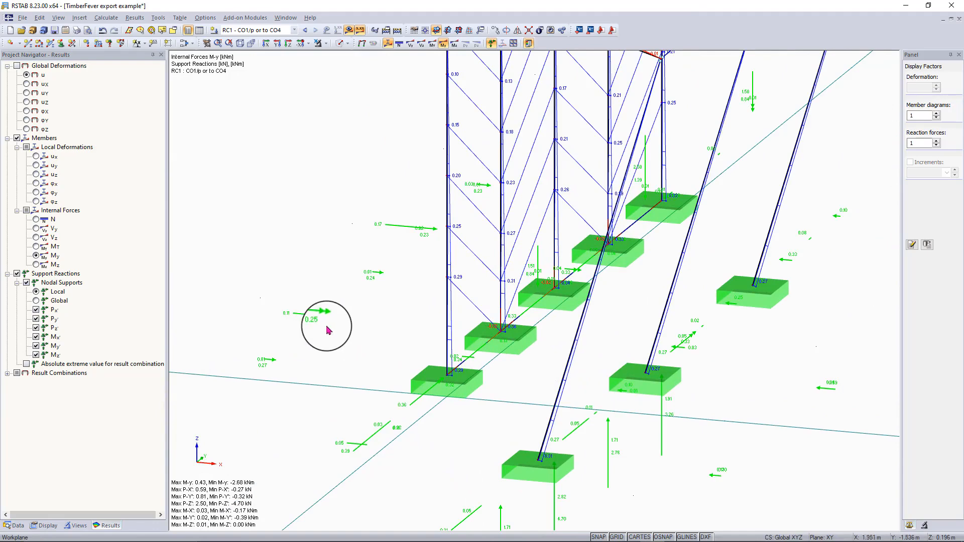
scroll(282, 367, up, 2)
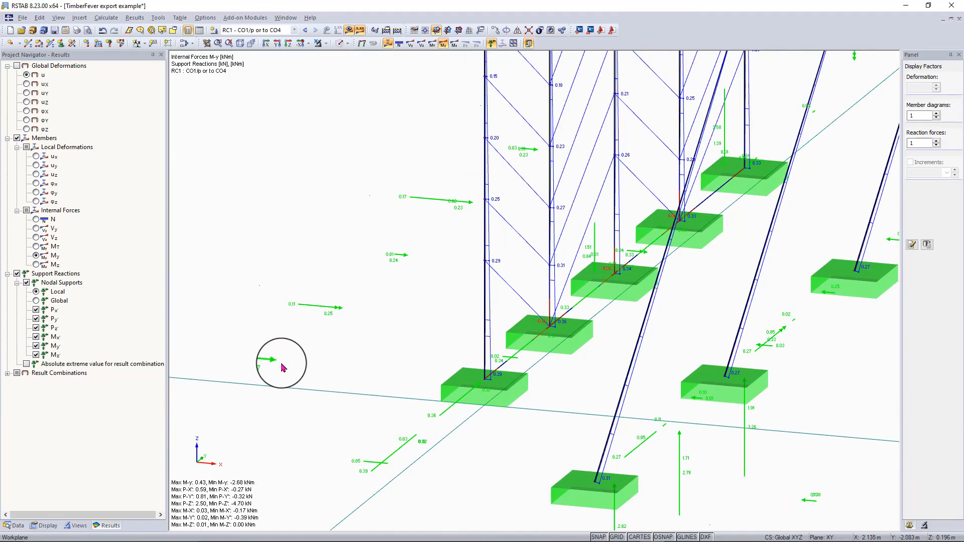
scroll(281, 368, down, 3)
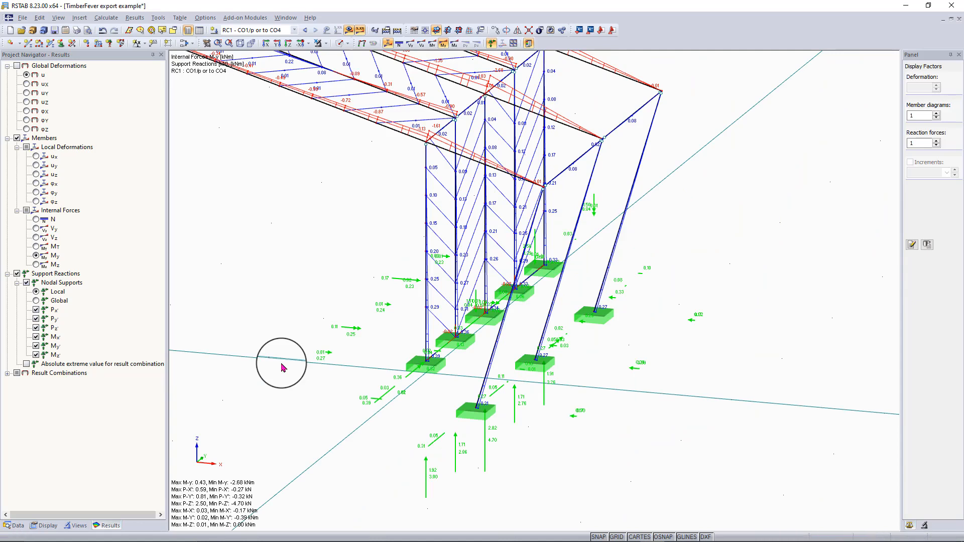
Limit the result combination display to its max values, followed by its min values
click(7, 374)
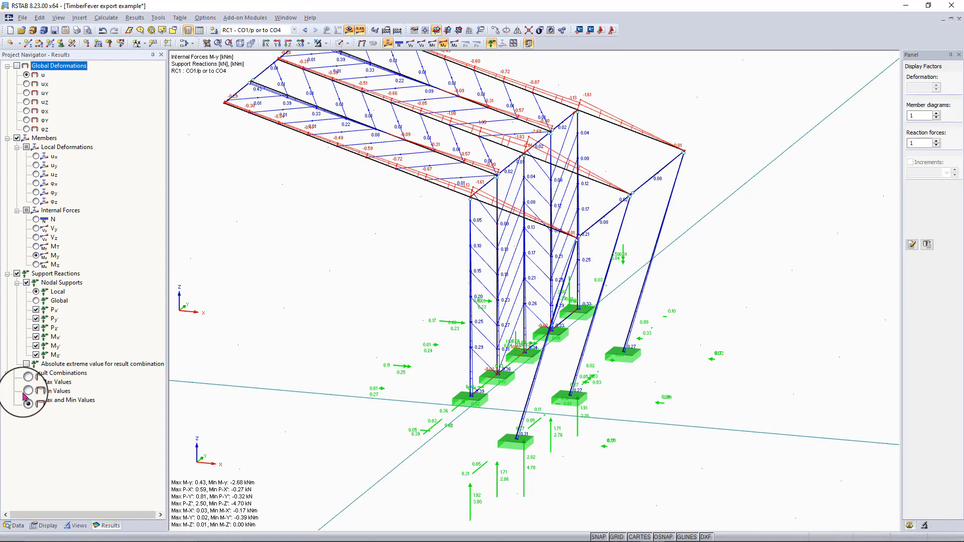
click(26, 382)
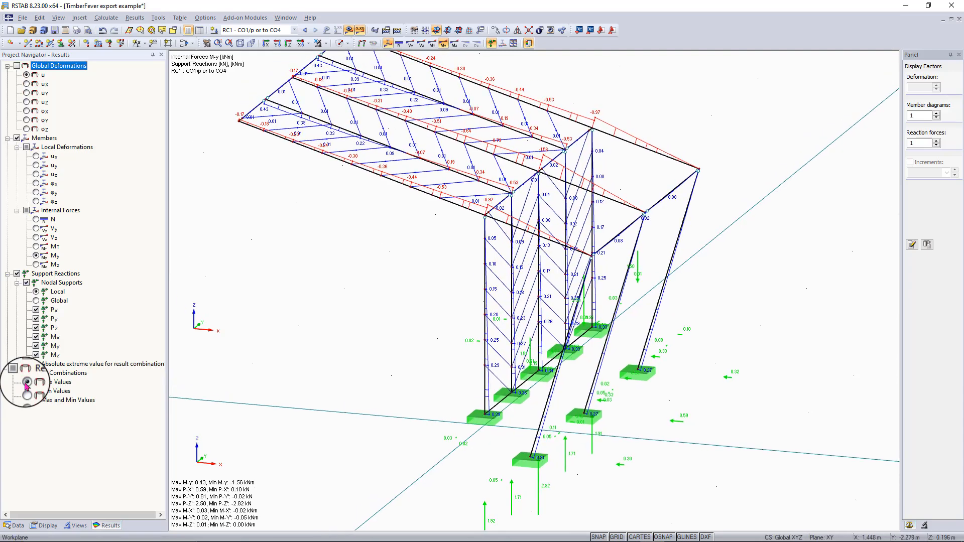
click(27, 392)
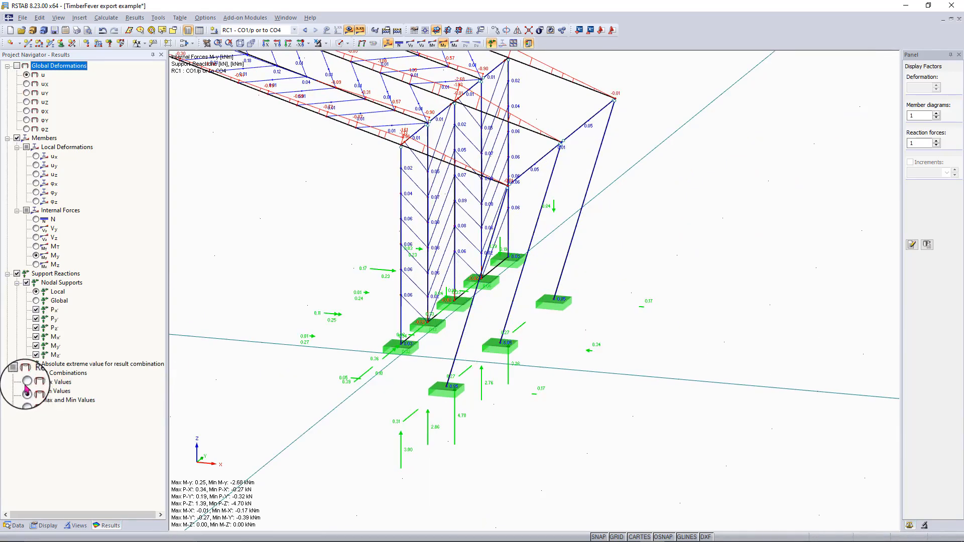
Switch the result combination display to max values and examine the My diagrams and support reactions over the whole frame
click(26, 382)
scroll(27, 391, down, 2)
middle_drag(370, 290, 400, 344)
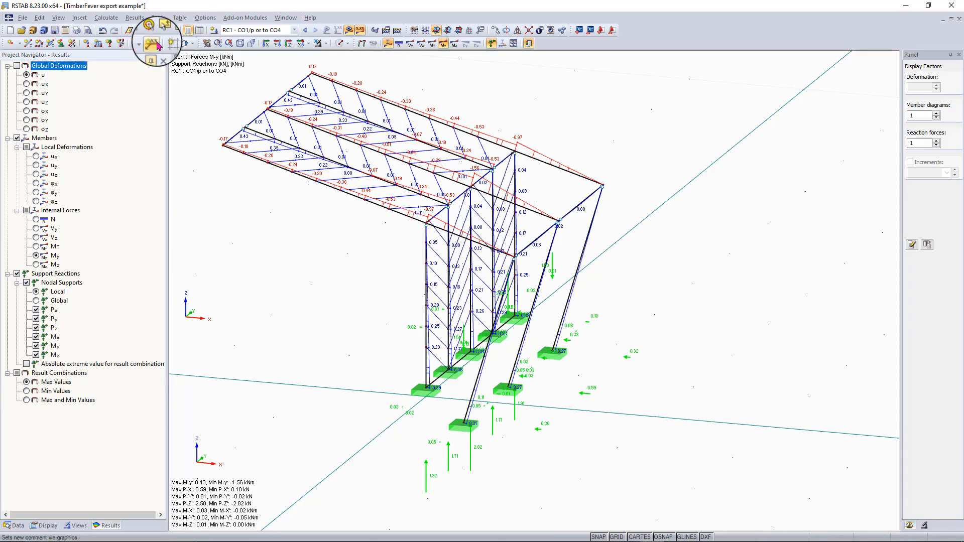
Return to the model data in isometric view and turn off the results display
click(15, 526)
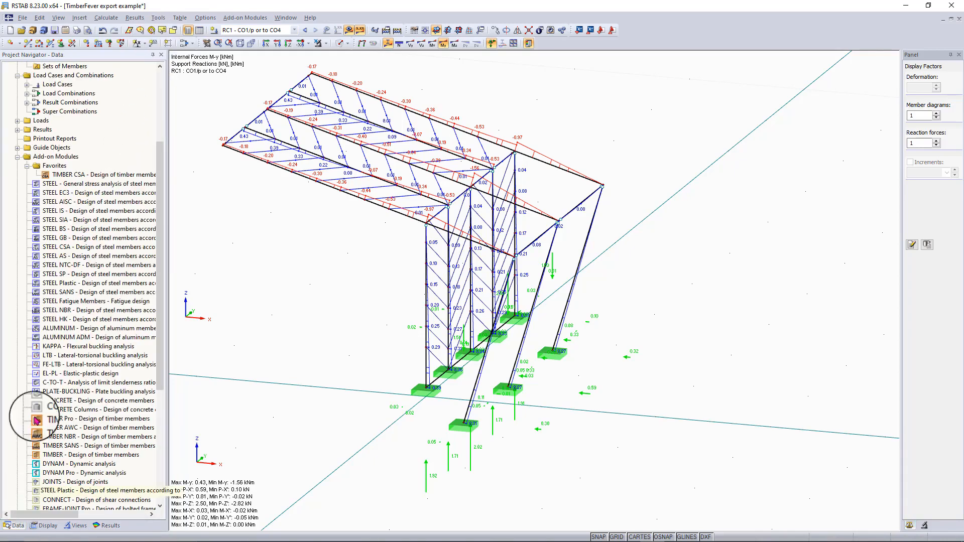
scroll(79, 193, up, 1)
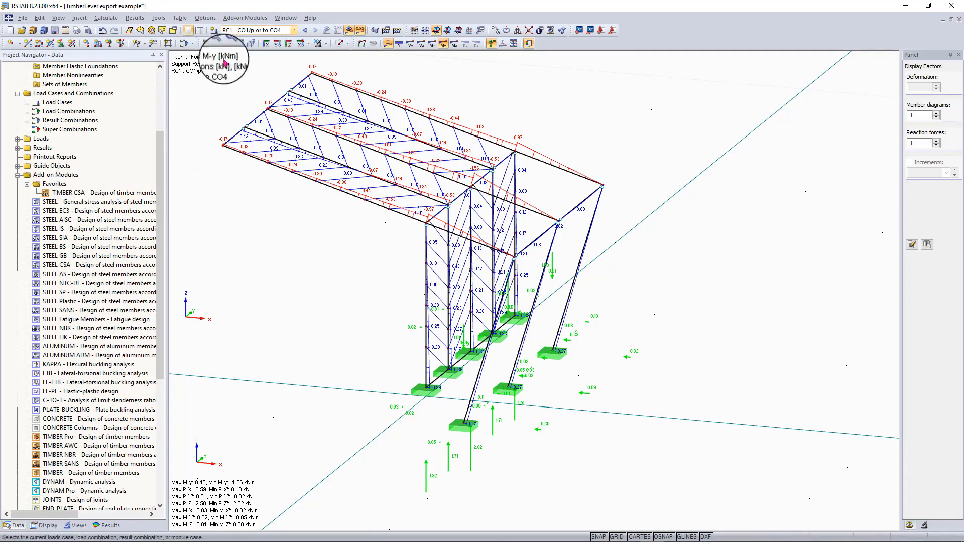
click(241, 47)
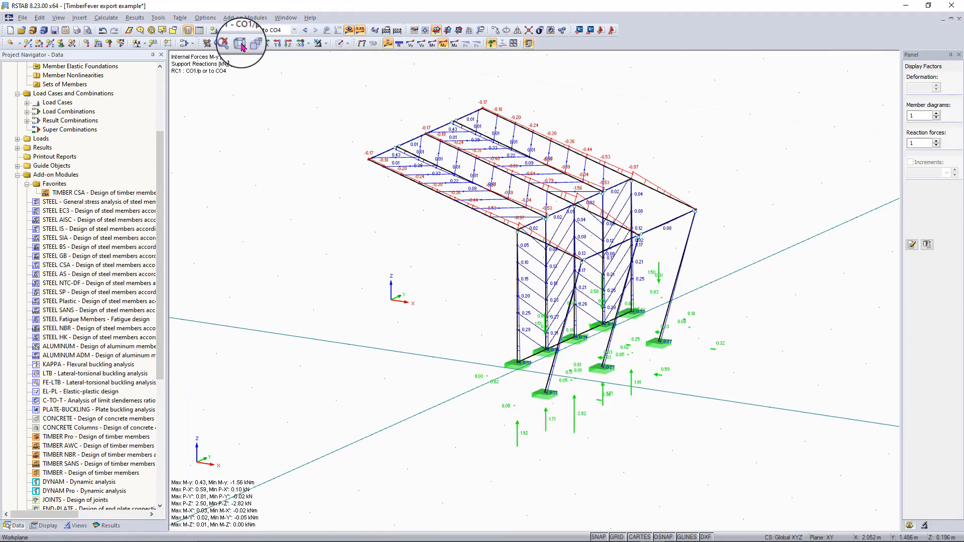
click(349, 30)
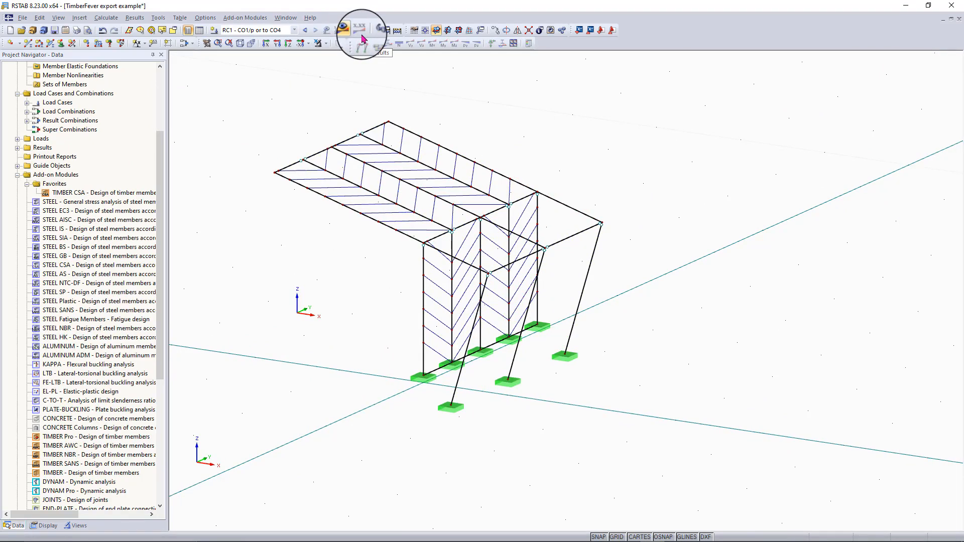
scroll(546, 355, up, 2)
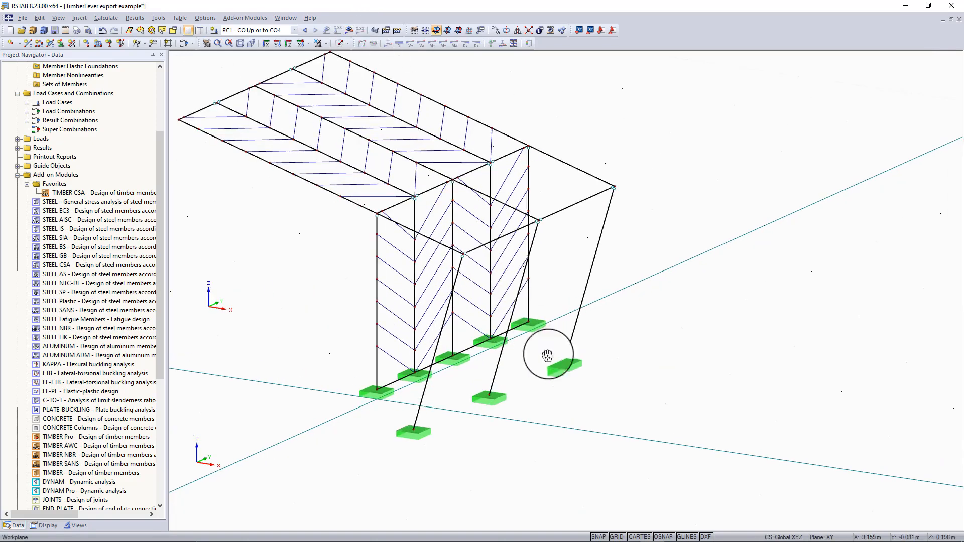
middle_drag(546, 355, 413, 387)
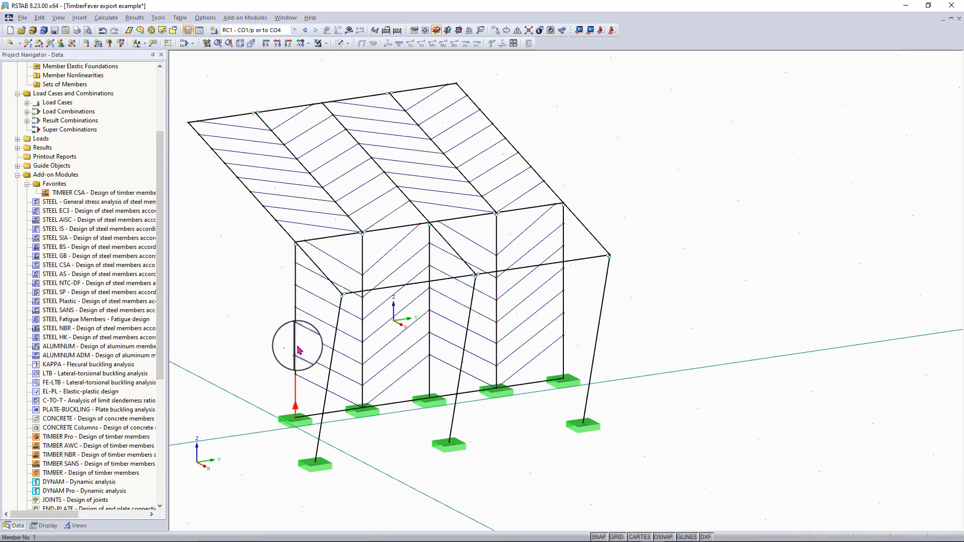
click(484, 215)
click(271, 81)
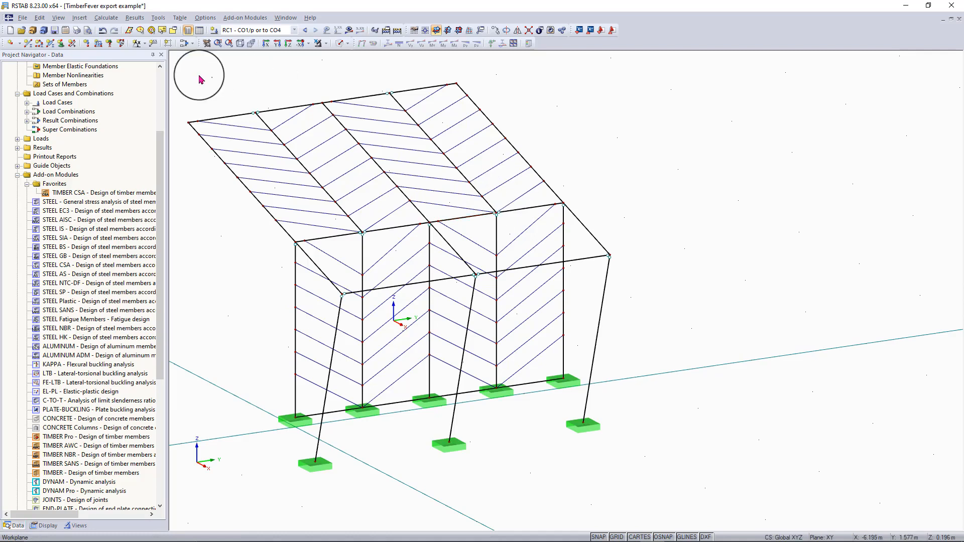
Create a continuous set of members named Post 1 from members 1, 20, 41-44 and 82 of the first wall column
click(72, 44)
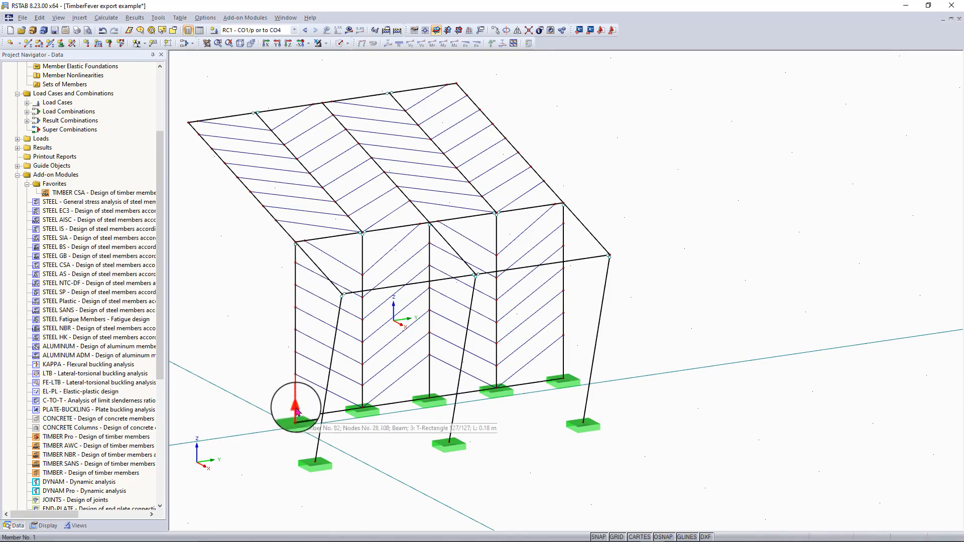
click(72, 46)
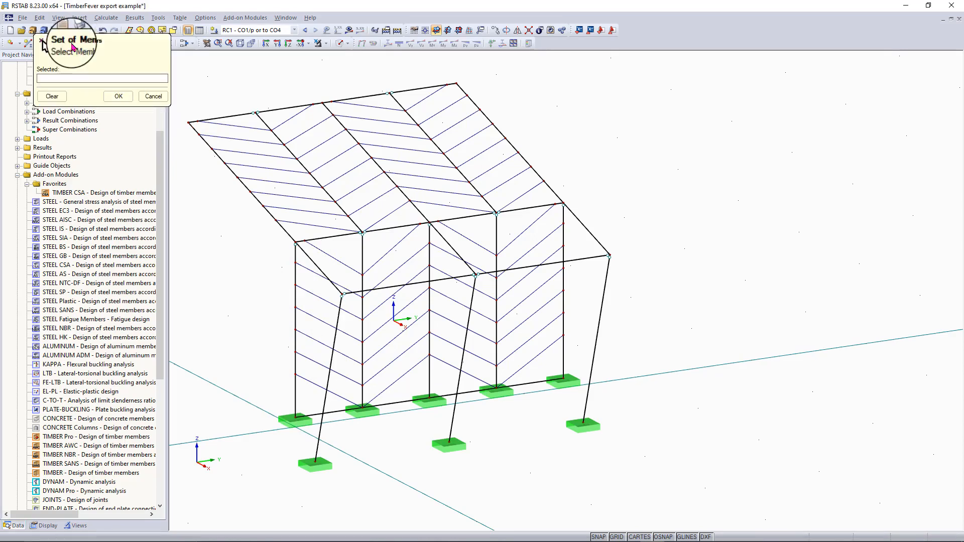
click(296, 259)
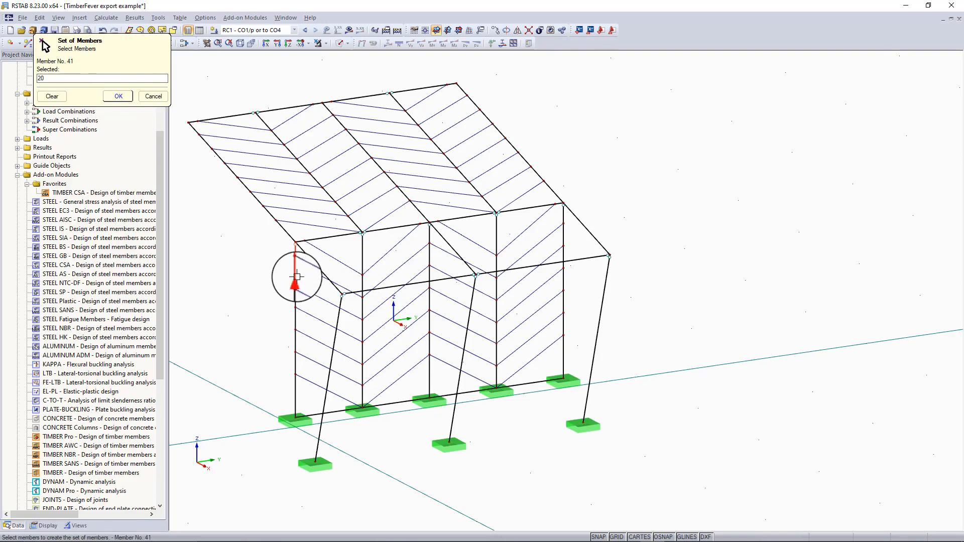
click(295, 276)
click(295, 297)
click(295, 317)
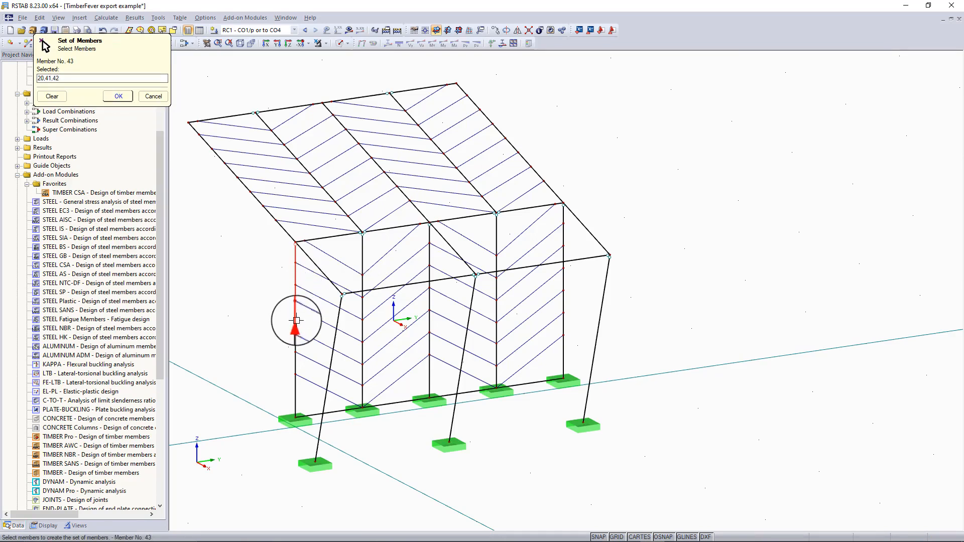
click(295, 335)
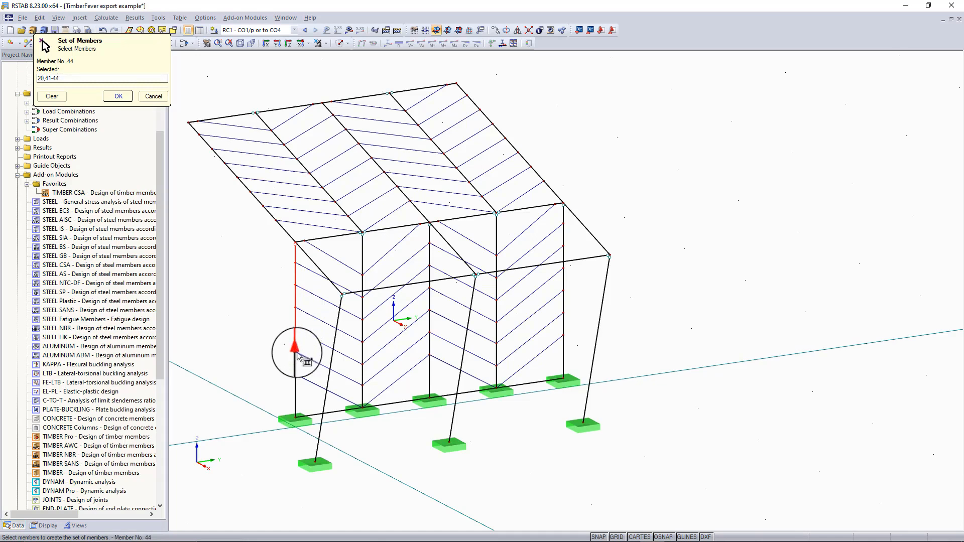
click(296, 360)
click(297, 390)
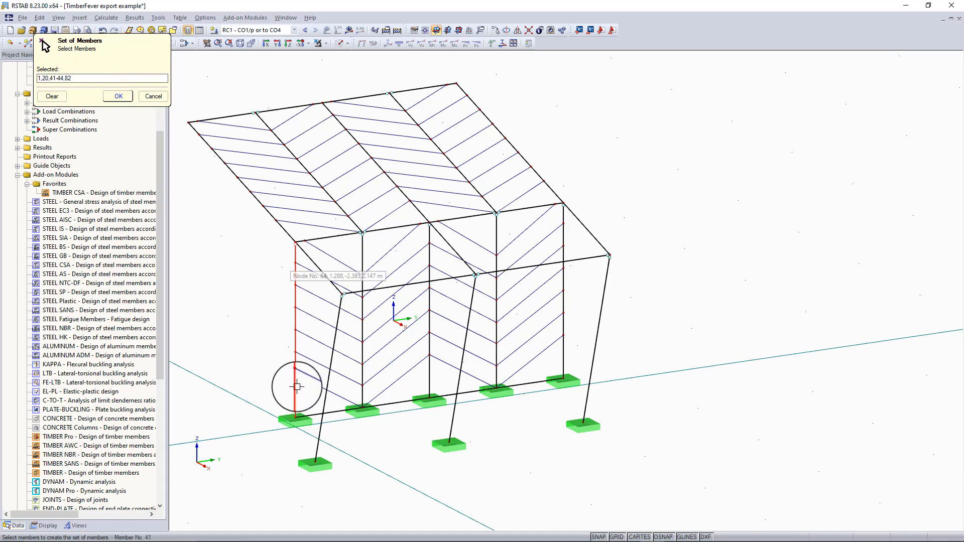
click(119, 96)
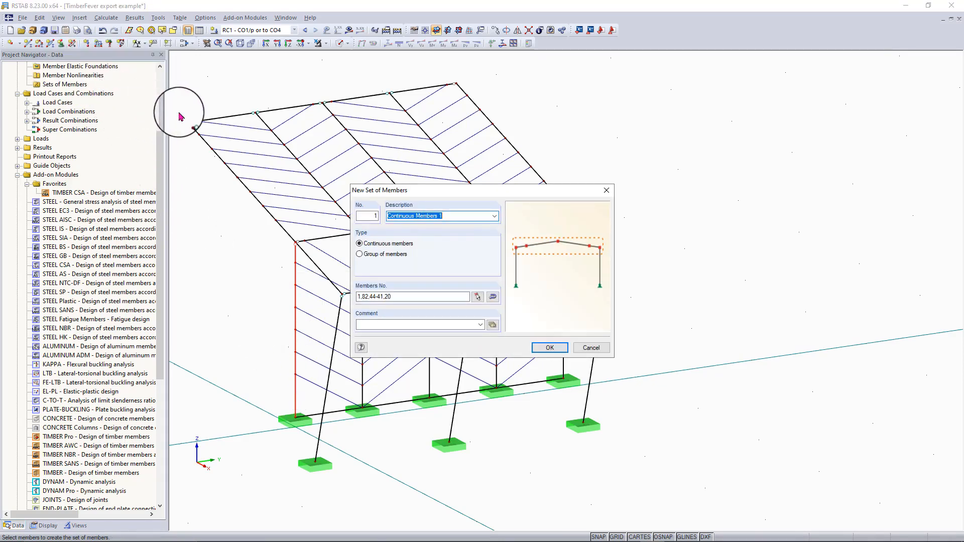
drag(472, 191, 660, 182)
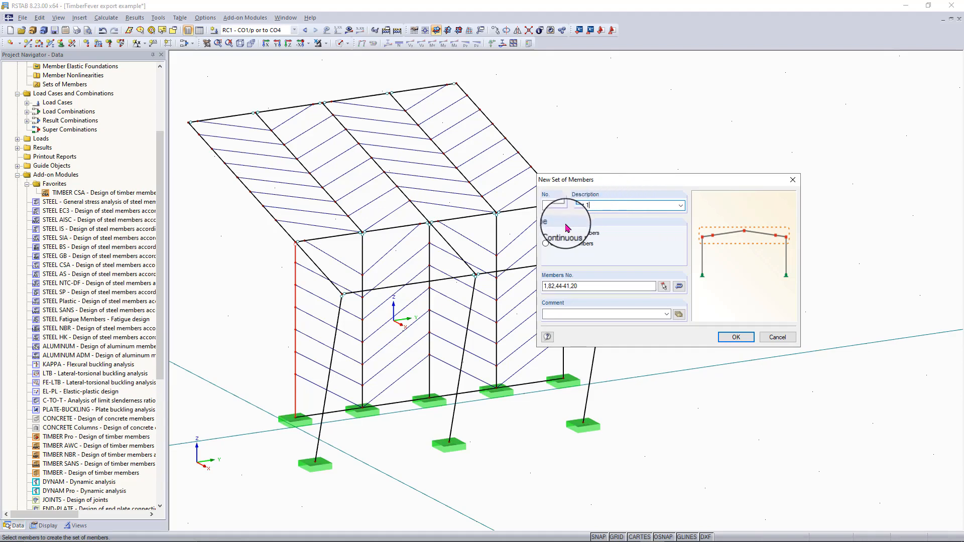
click(736, 337)
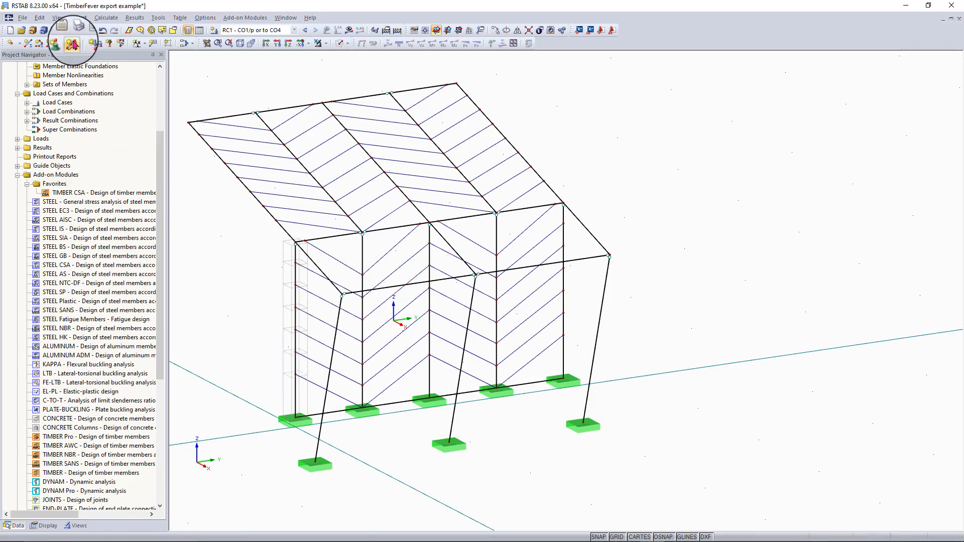
Create a continuous set of members named Post 2 from members 3, 28, 53, 58, 73, 83 and 96 of the second wall column
click(361, 248)
click(363, 286)
click(362, 309)
click(363, 331)
click(362, 354)
click(363, 375)
click(362, 393)
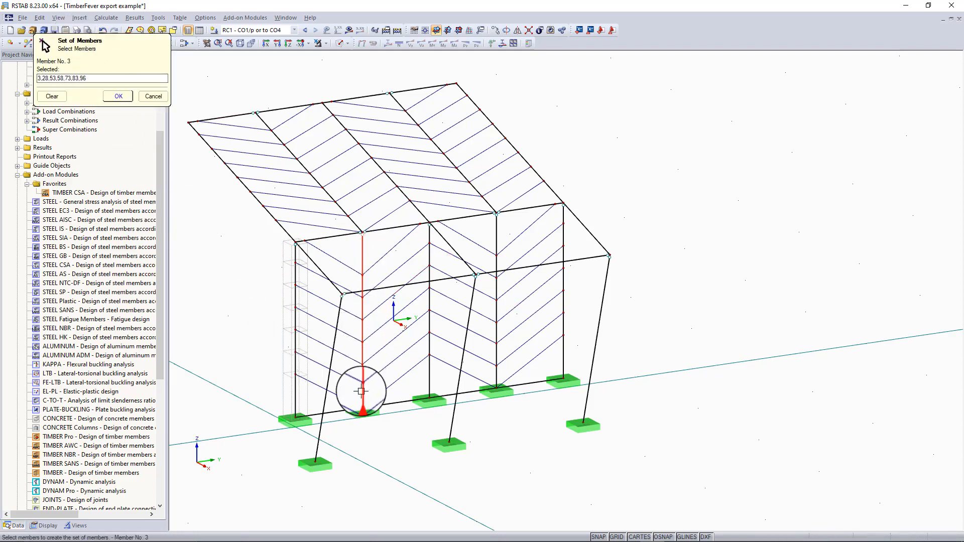
click(429, 236)
click(429, 256)
click(429, 239)
click(125, 98)
text(P)
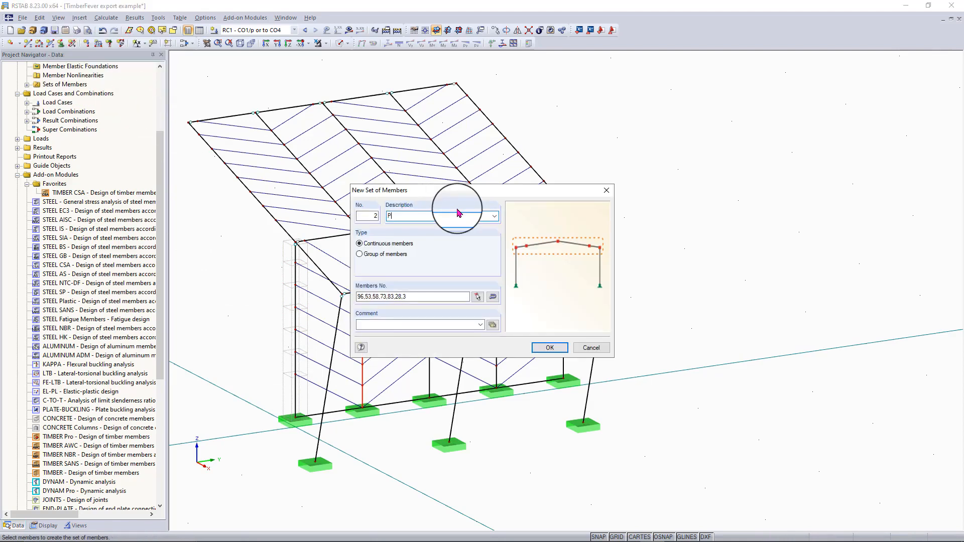
text(ost 2)
key(Return)
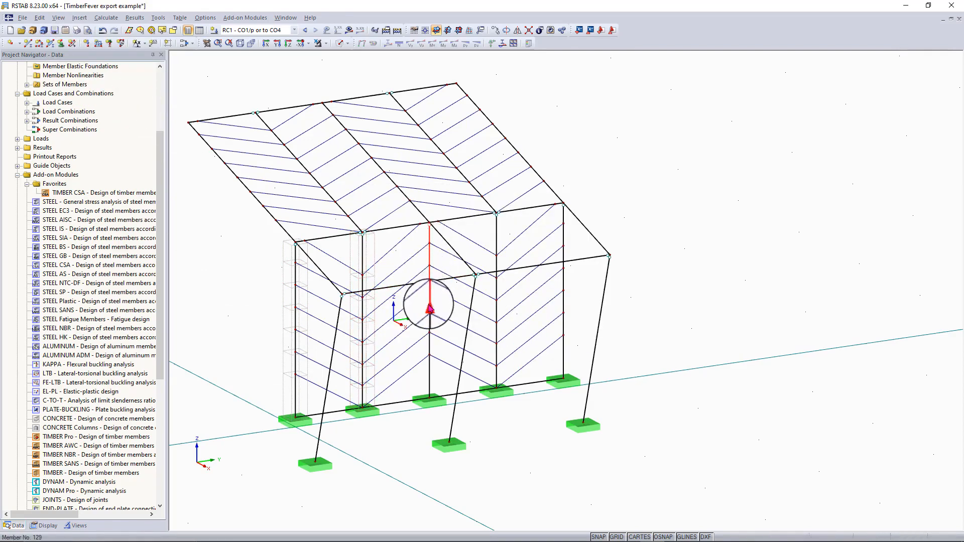
Create the third post set from members 27, 110, 127-130 and 167 of the wall's middle column
click(430, 323)
click(430, 342)
click(428, 367)
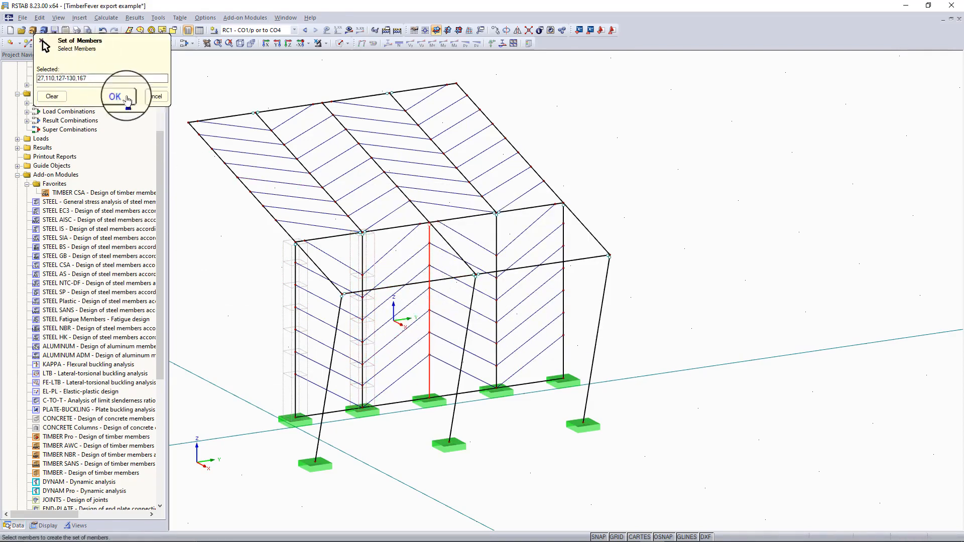
click(125, 96)
text(Post)
key(Return)
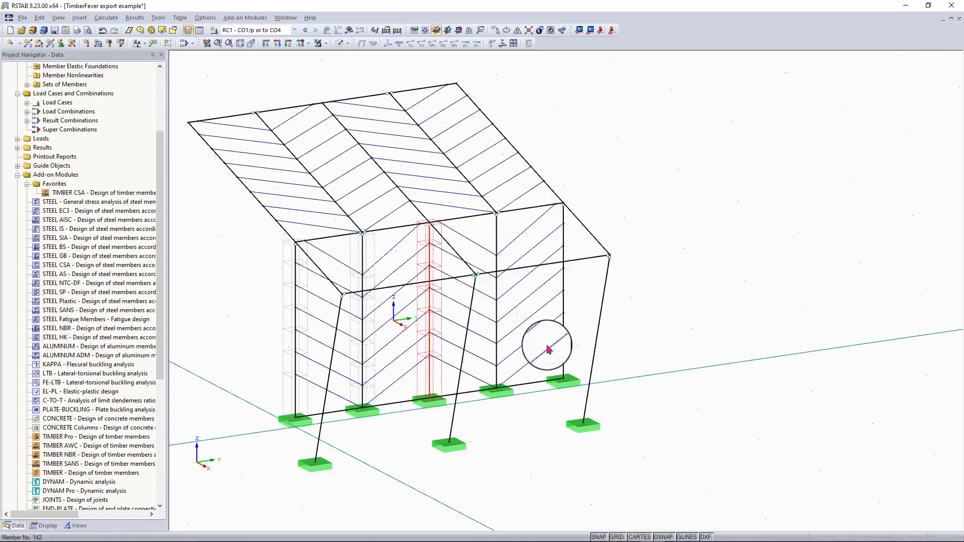
Create the fourth post set of continuous members from the segments of the fourth wall column
click(496, 370)
click(70, 43)
key(Return)
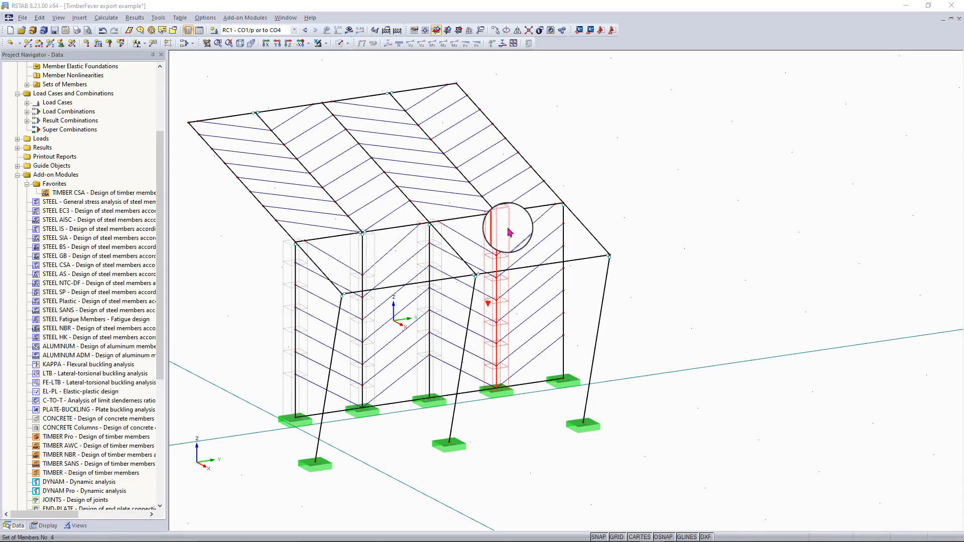
double_click(509, 220)
key(Return)
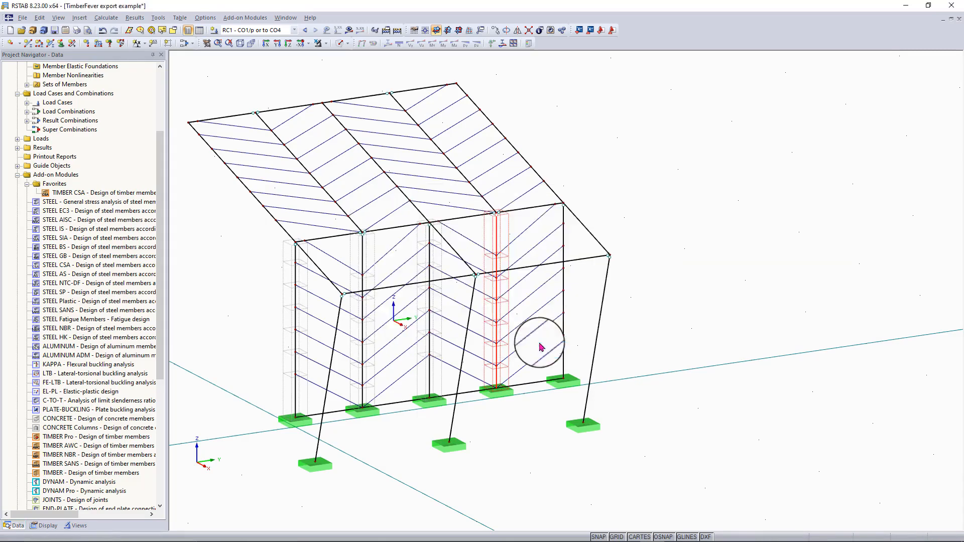
Create the fifth post set as continuous members 117, 118, 159, 169 and 177-179 of the last wall column
click(565, 304)
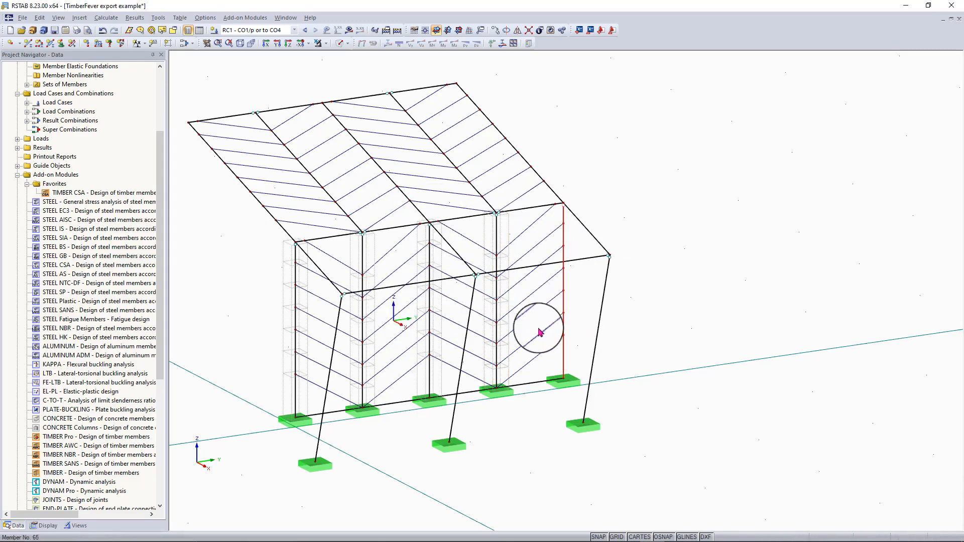
click(125, 92)
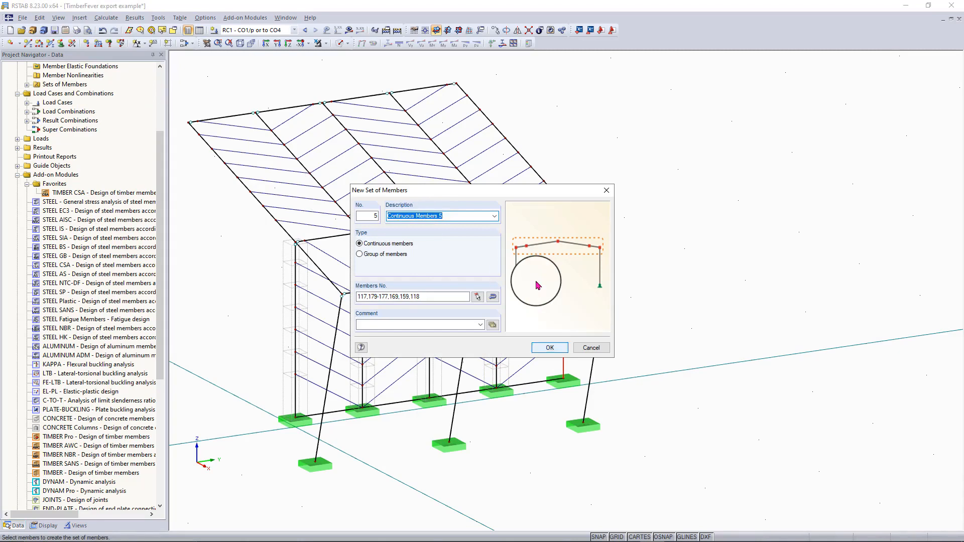
click(549, 347)
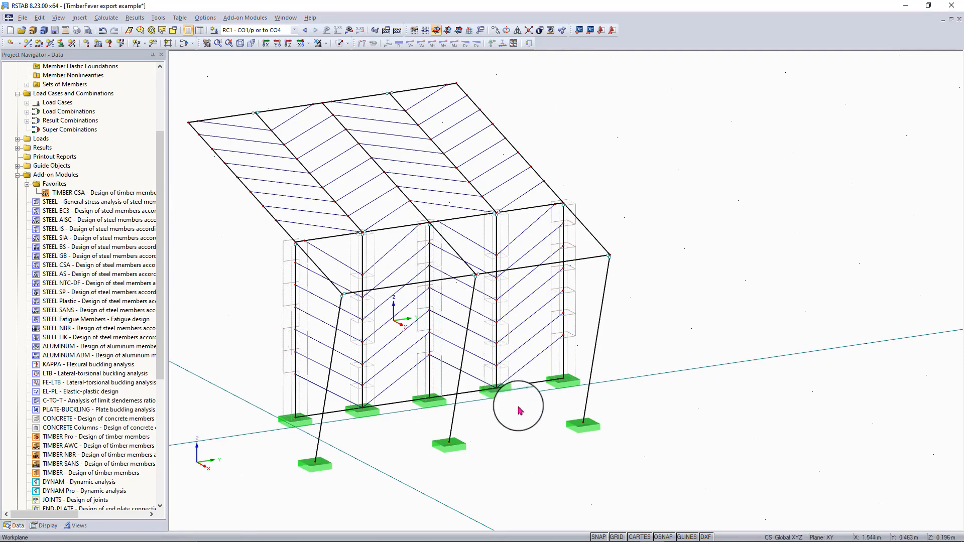
Open the TIMBER CSA add-on module for timber member design and move its window aside to uncover part of the model
ctrl+middle_drag(527, 415, 597, 433)
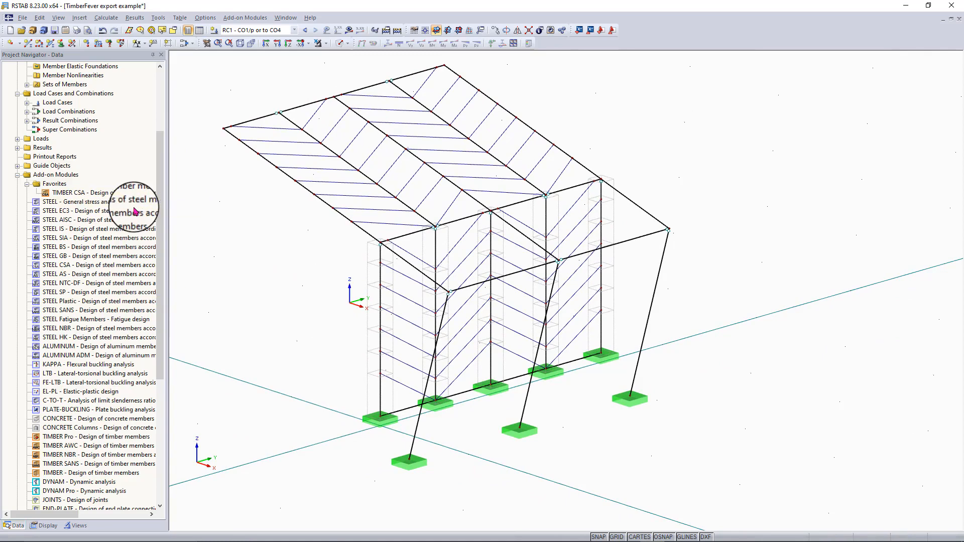
scroll(134, 211, up, 2)
scroll(134, 211, up, 3)
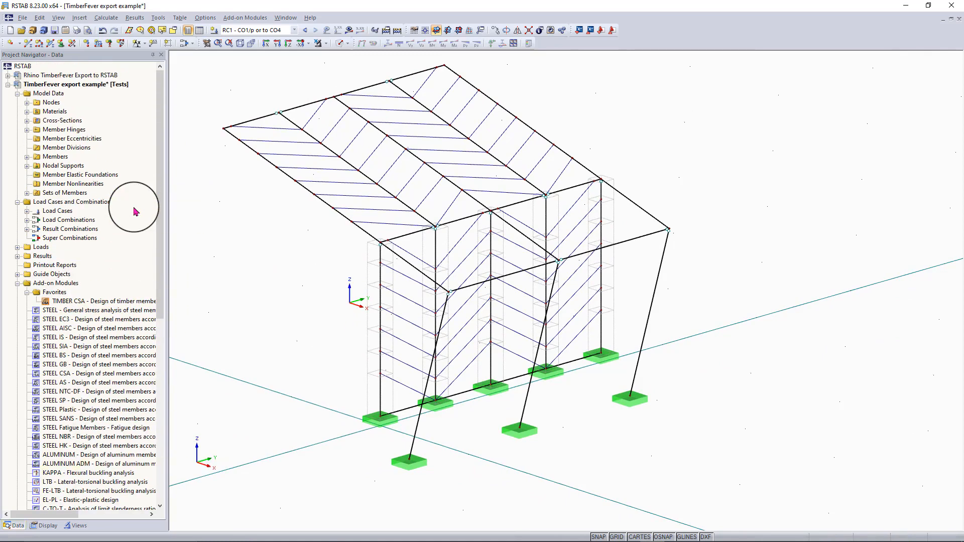
scroll(135, 211, down, 4)
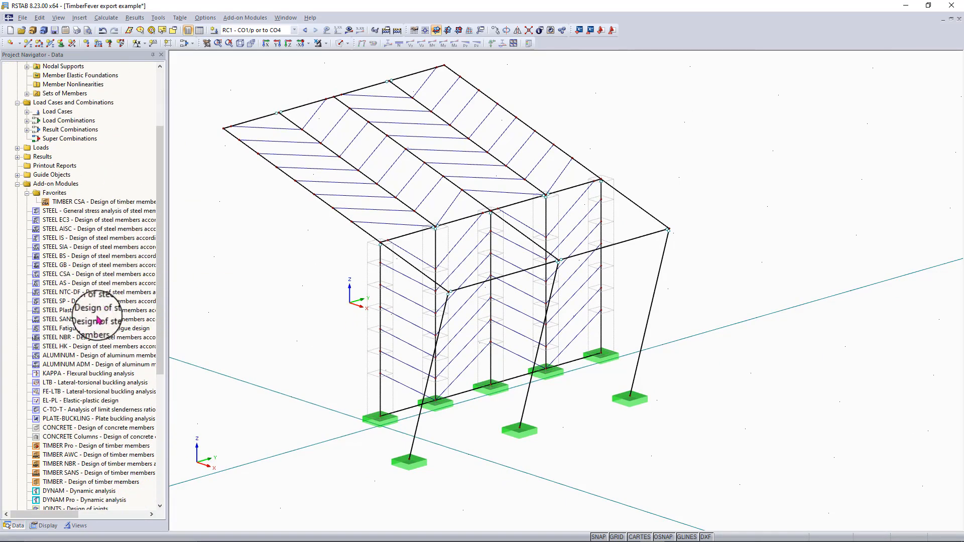
scroll(80, 366, down, 2)
scroll(88, 351, up, 6)
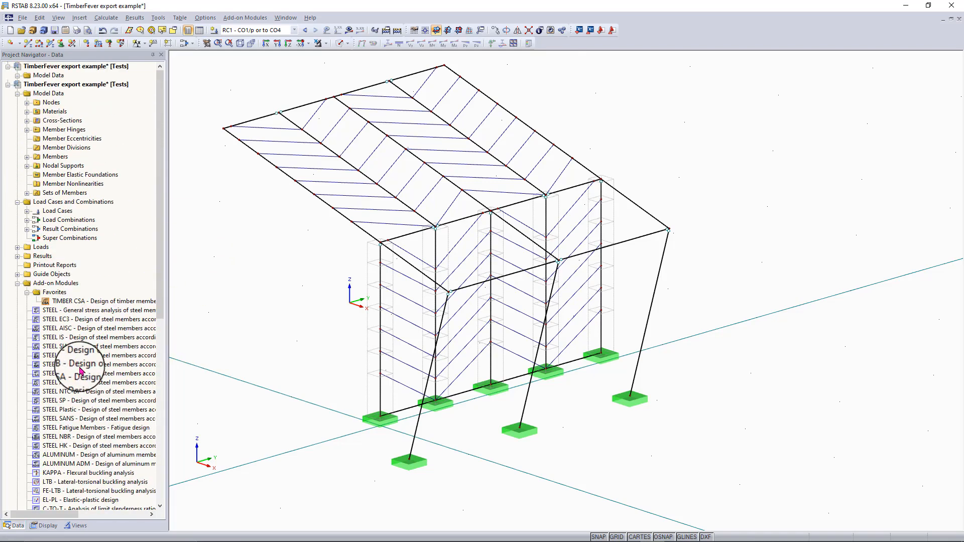
click(239, 20)
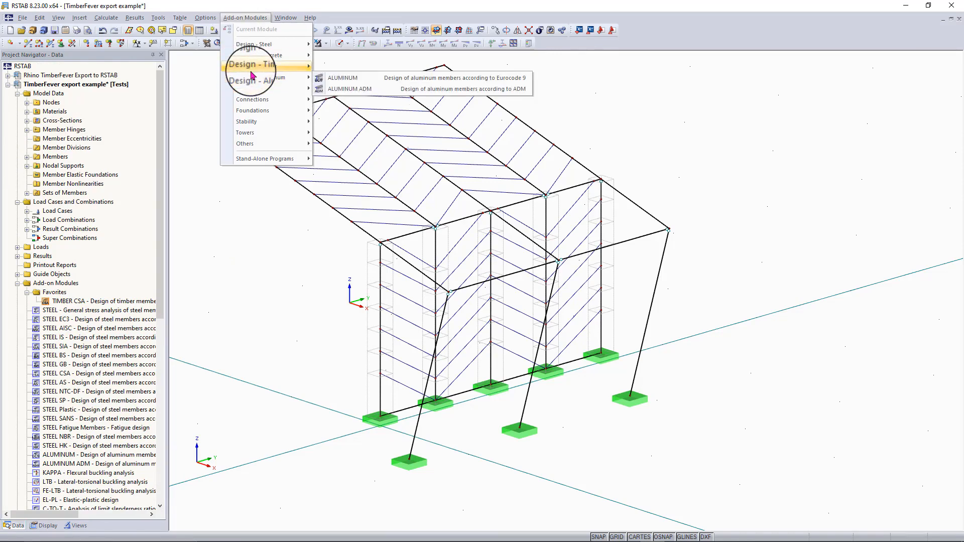
mouse_move(251, 67)
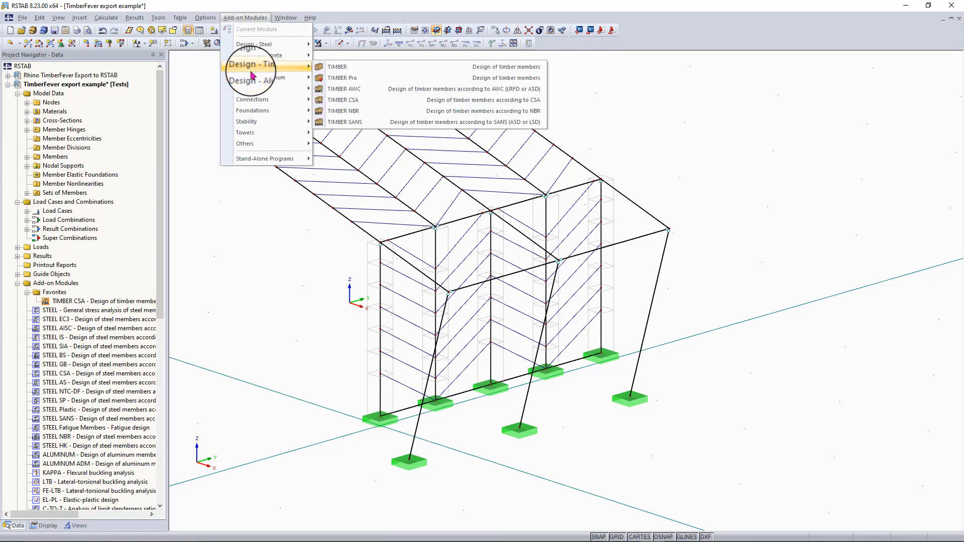
click(372, 104)
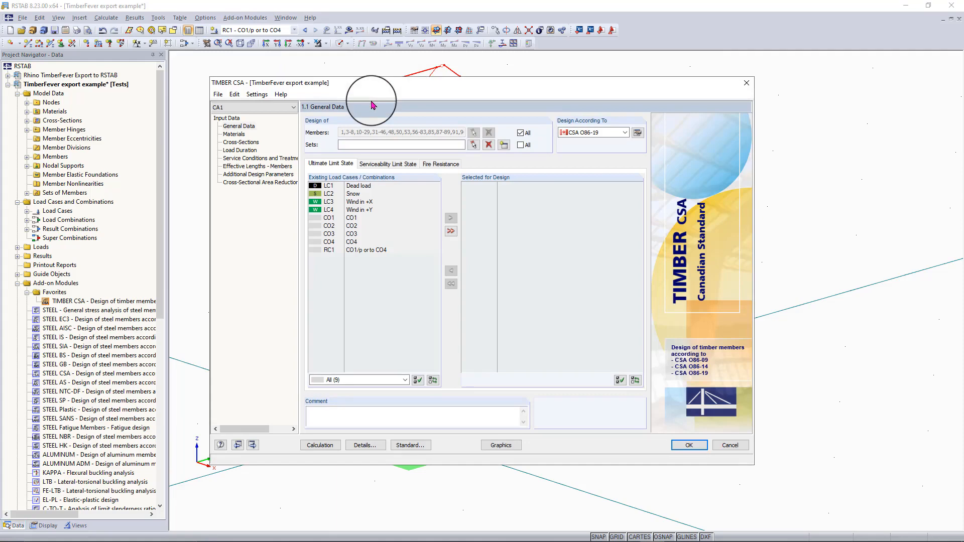
drag(416, 90, 527, 141)
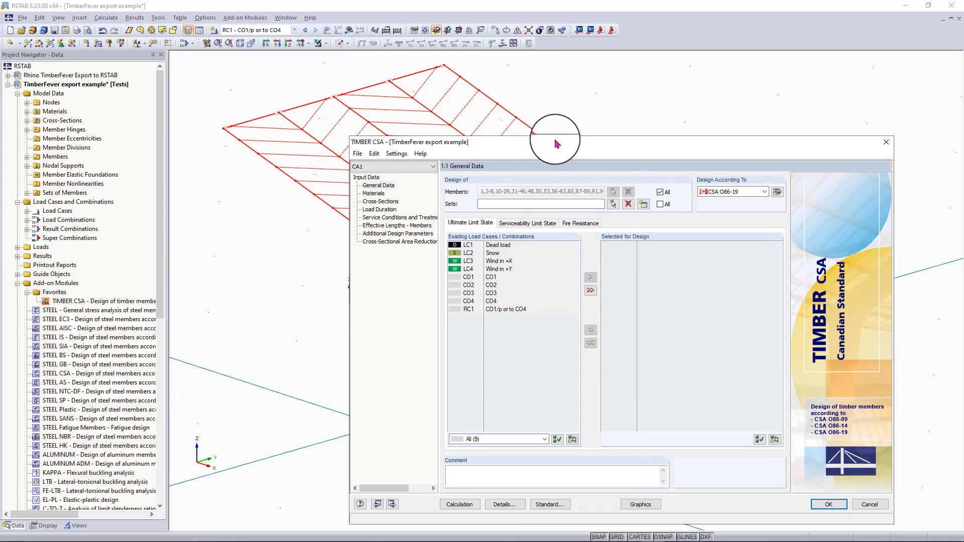
Exclude all individual members from the TIMBER CSA design by deselecting all members and clearing the member list
drag(555, 144, 398, 91)
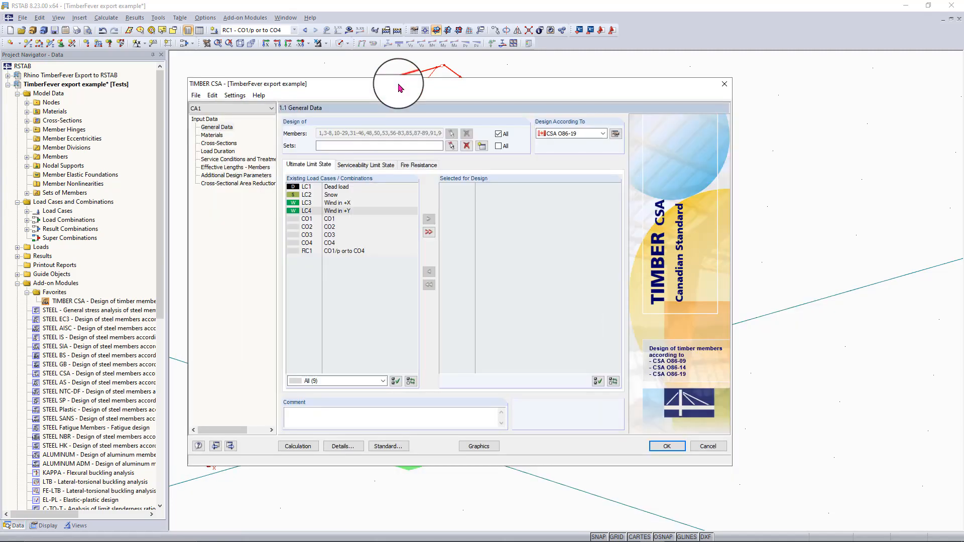
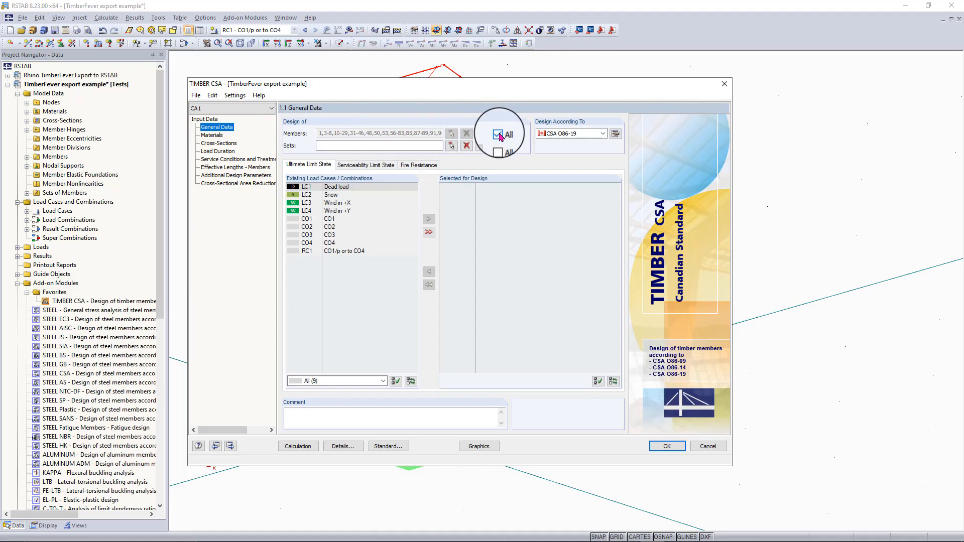
click(498, 134)
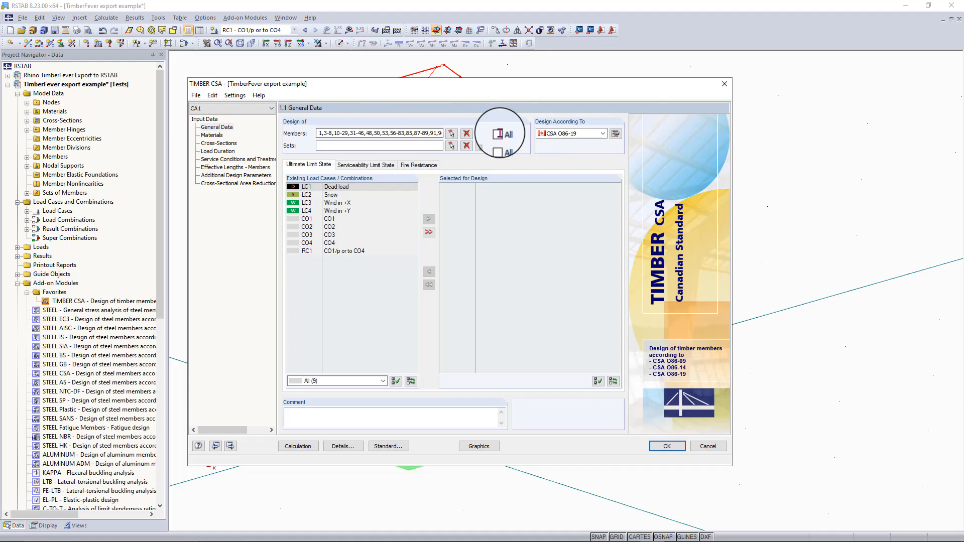
click(466, 134)
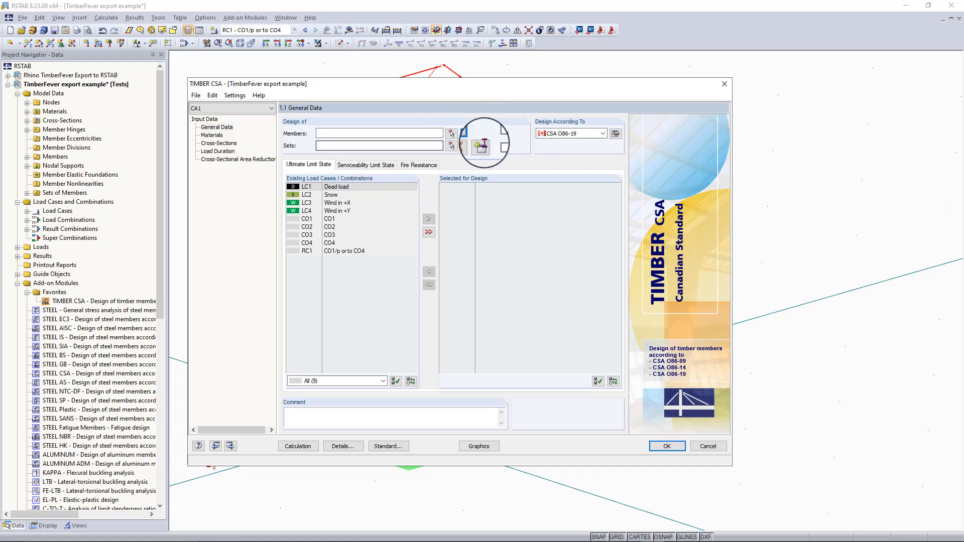
Choose the five wall post sets of members, 1-5, graphically in the model as the sets for design
click(418, 146)
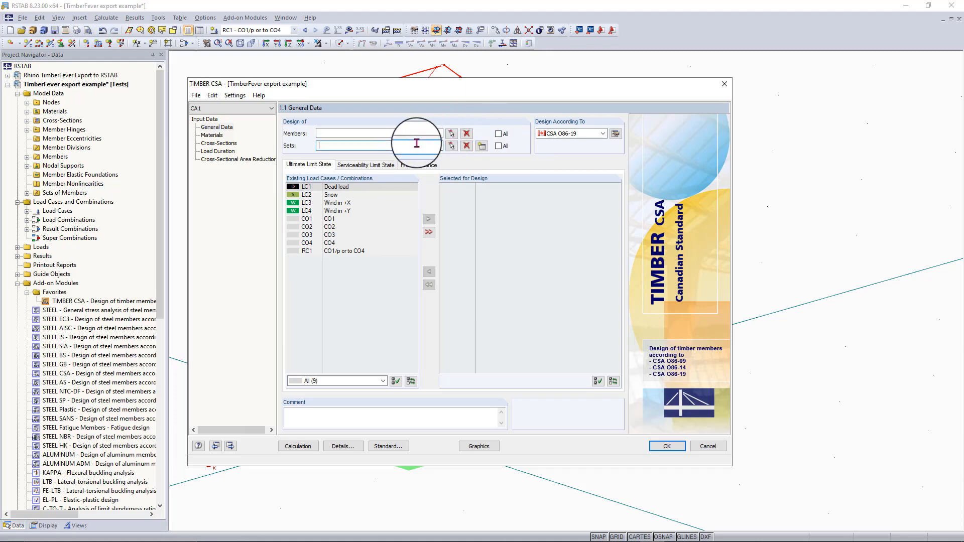
click(452, 146)
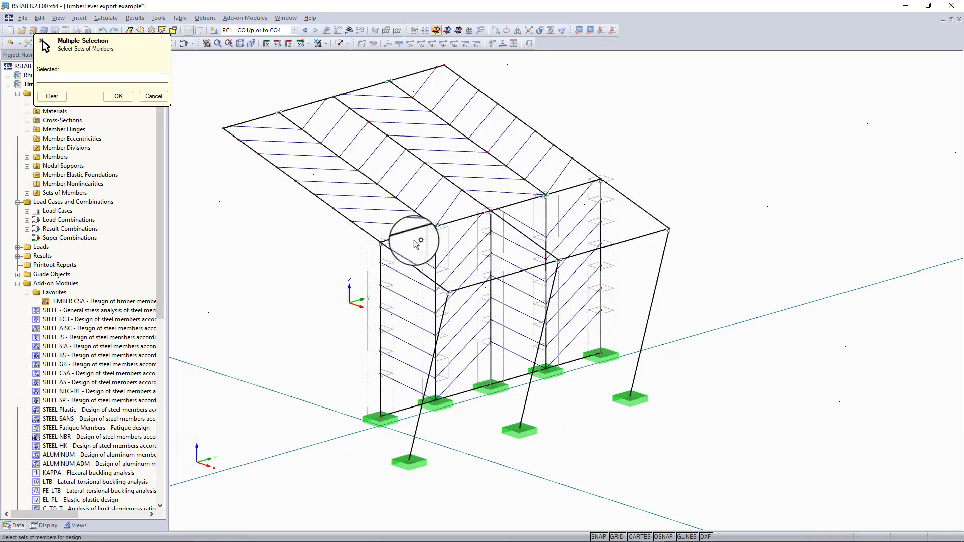
click(390, 297)
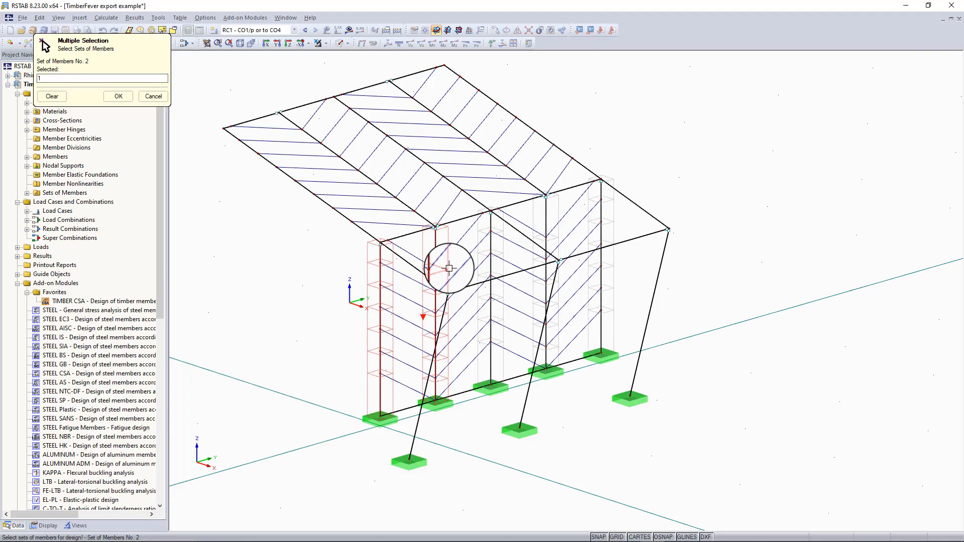
click(449, 268)
click(502, 270)
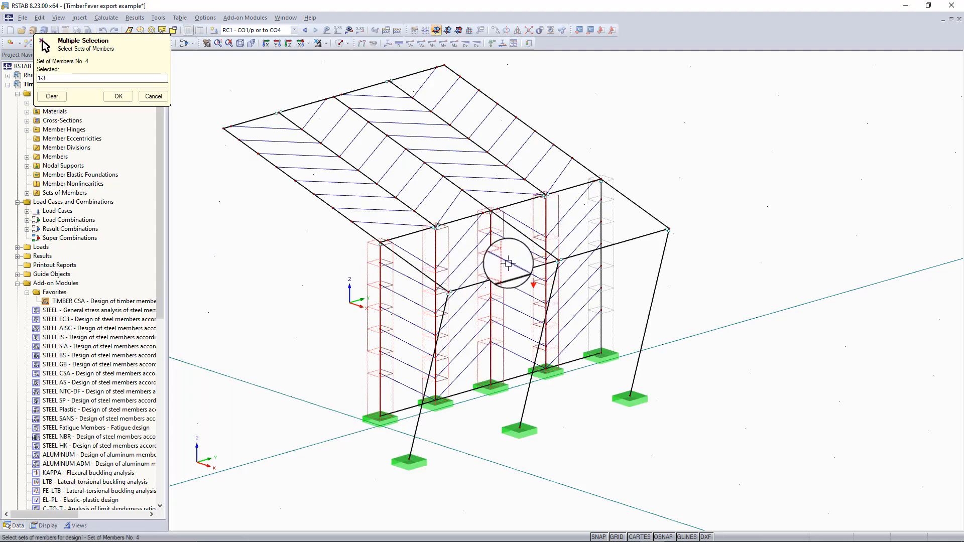
click(508, 263)
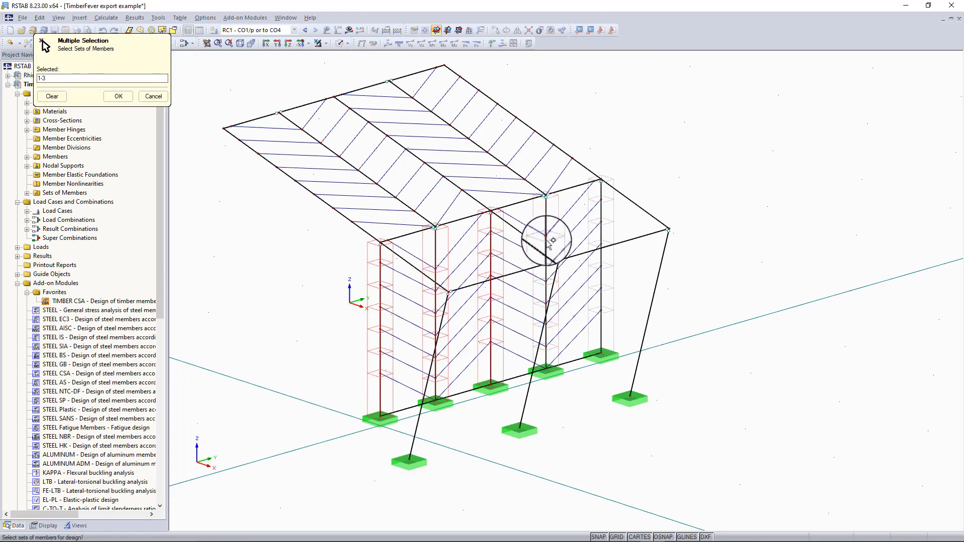
click(614, 223)
click(118, 96)
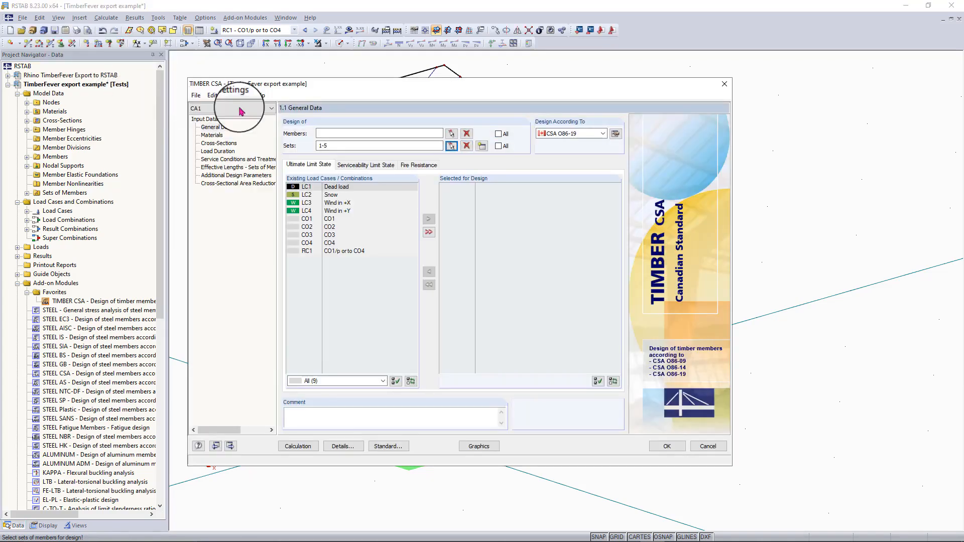
Set the design standard to CSA O86-19 and add load combinations CO1 to CO4 to the ultimate limit state design
click(574, 135)
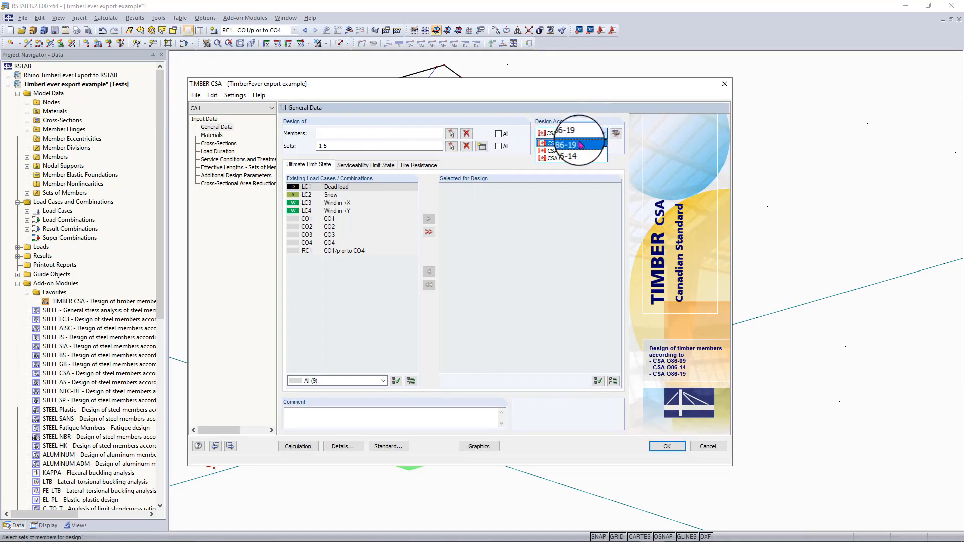
click(580, 145)
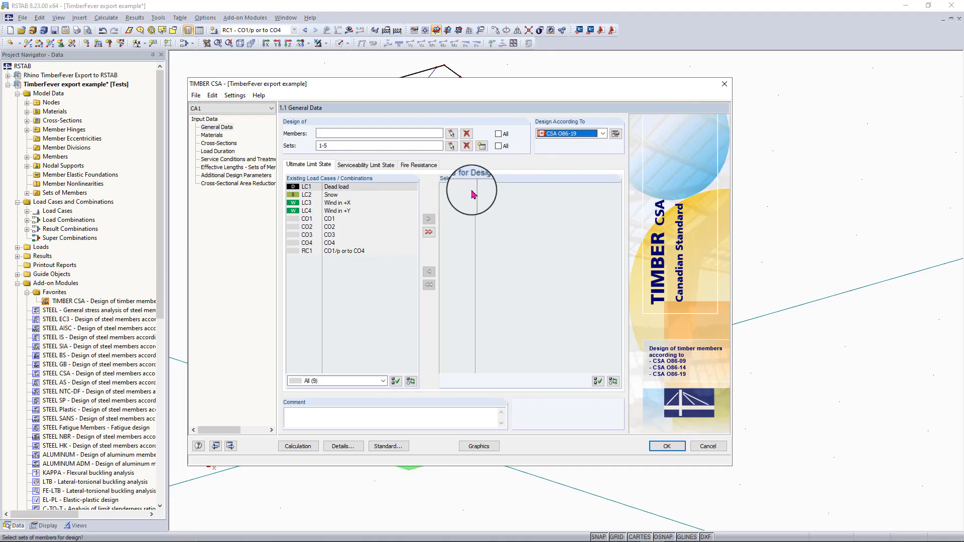
click(337, 220)
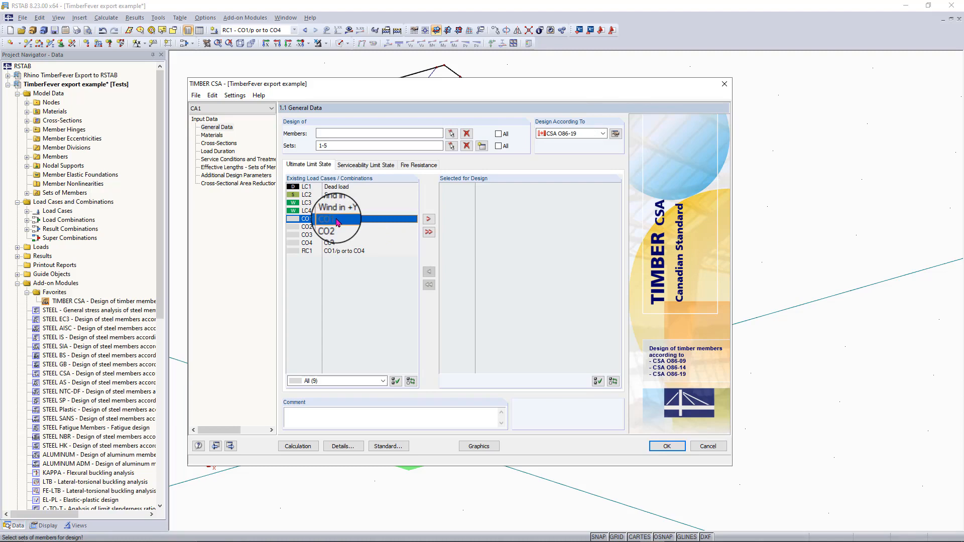
shift+click(343, 243)
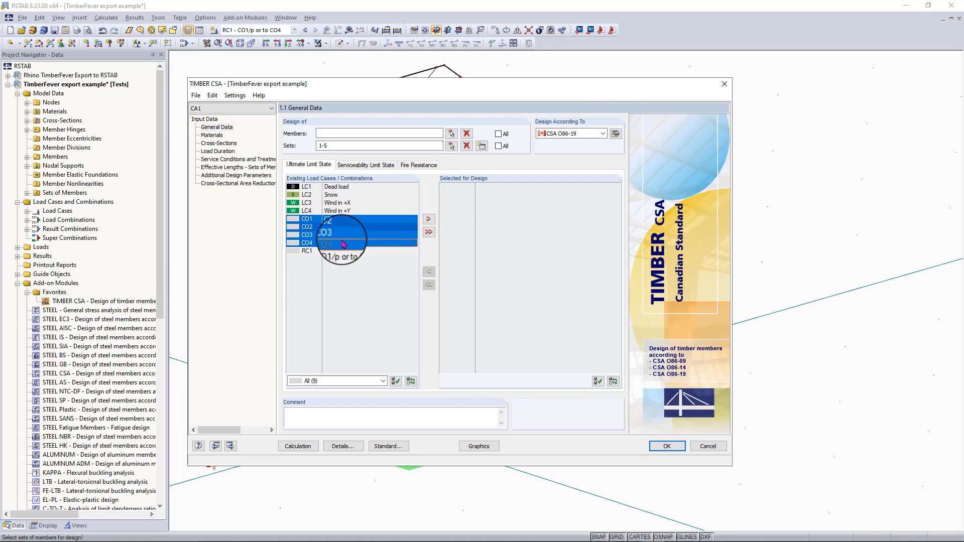
click(429, 219)
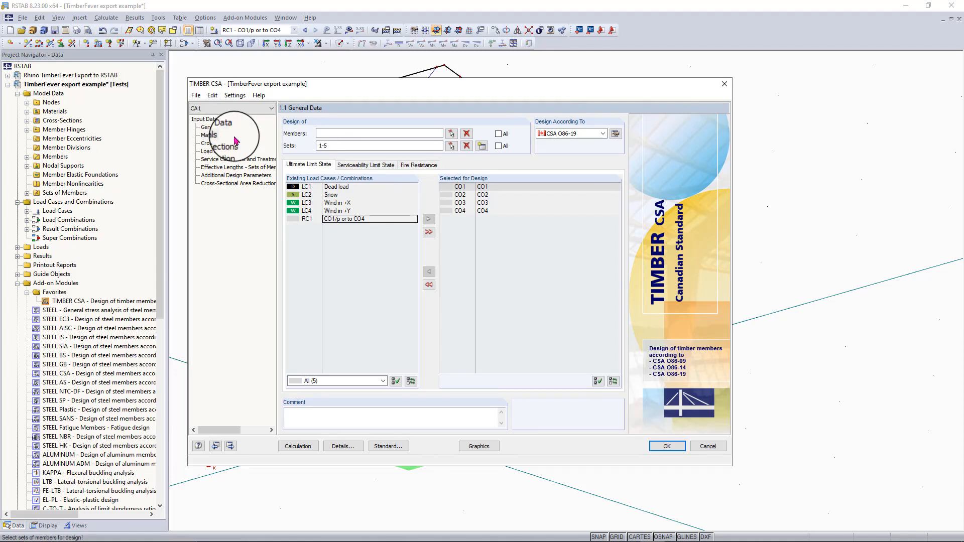
Review the design materials, including the S-P-F No.1/No.2 timber properties, and the cross-sections assigned to the member sets
click(215, 136)
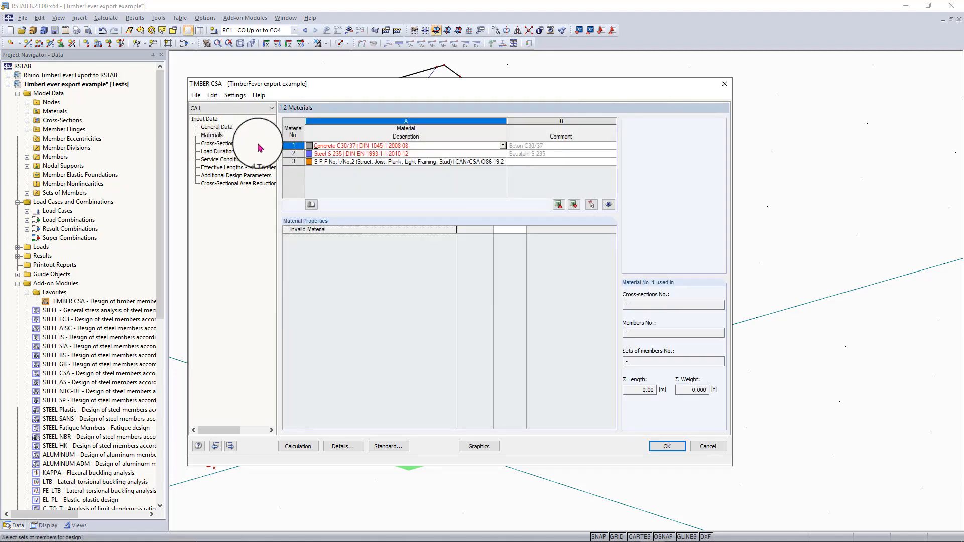
click(295, 154)
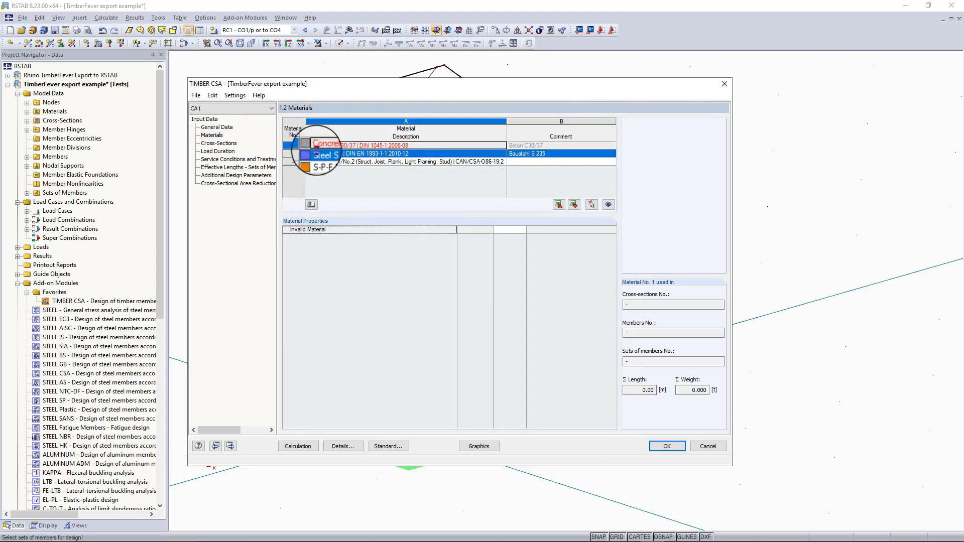
click(294, 146)
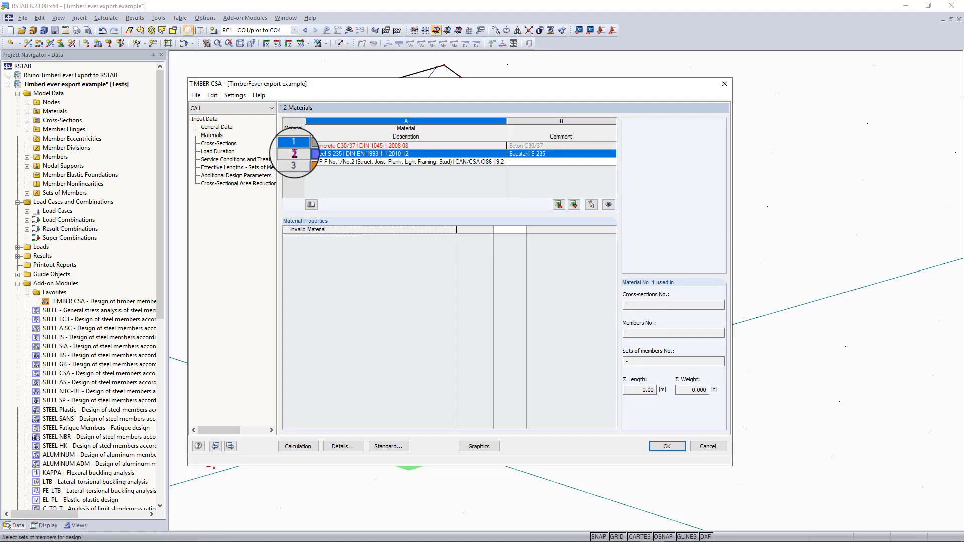
click(295, 153)
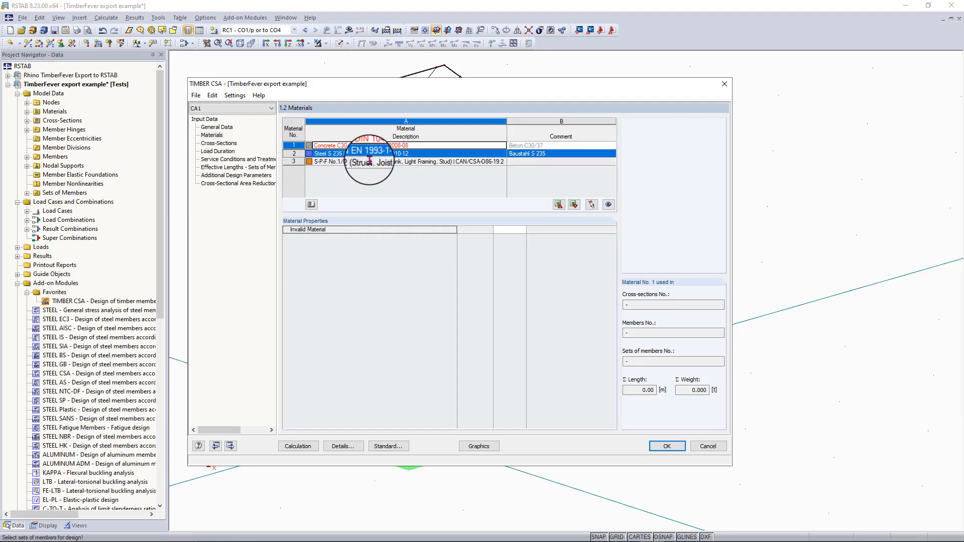
click(339, 160)
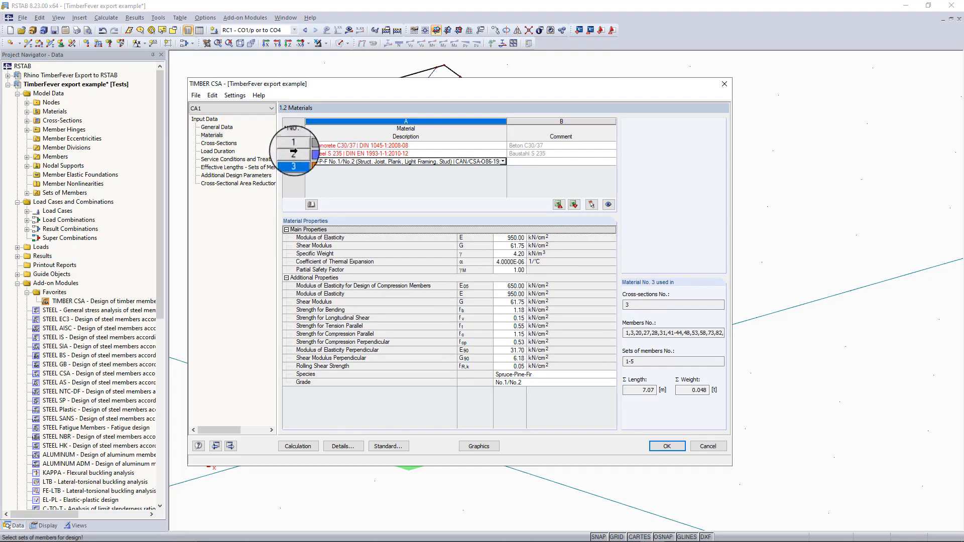
click(221, 144)
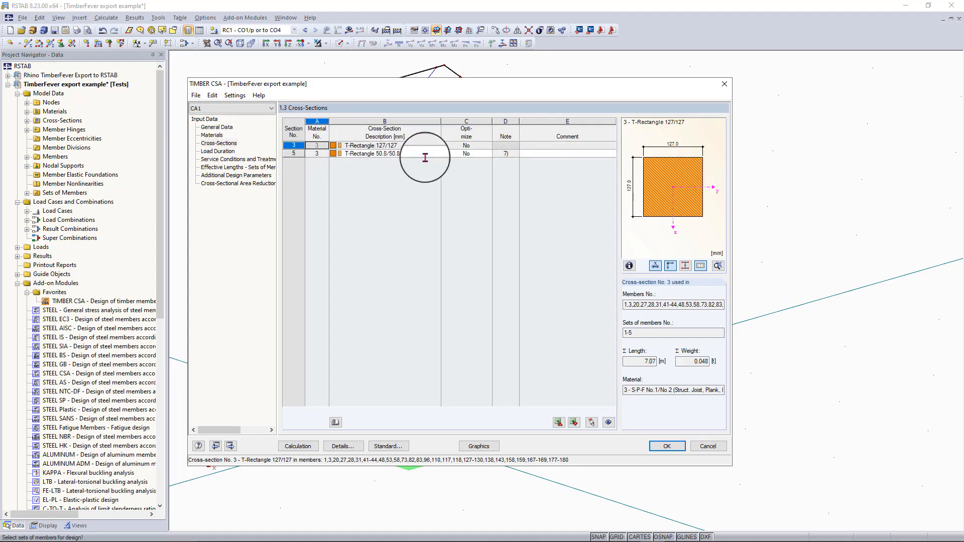
Check the load duration classes of the load cases and combinations and the service conditions and treatment of the member sets
key(F3)
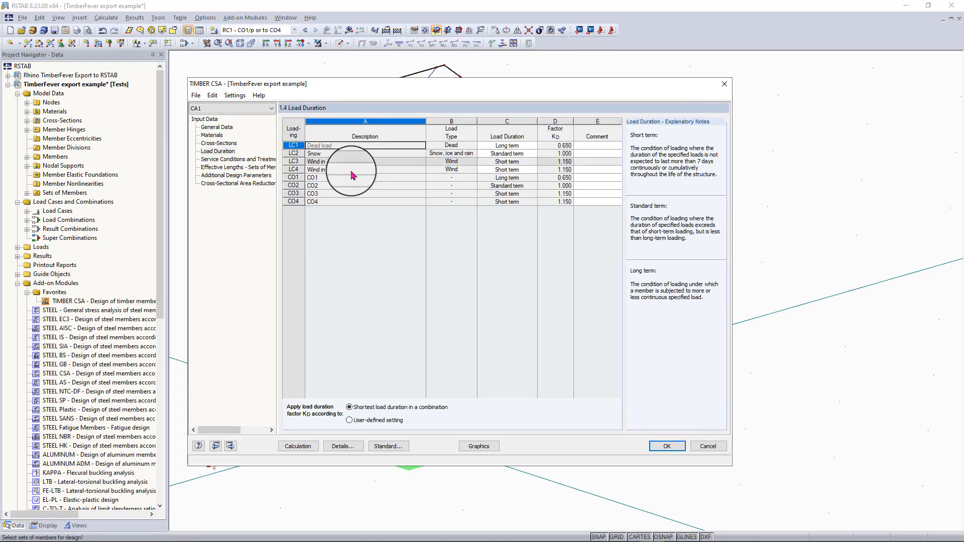
click(508, 147)
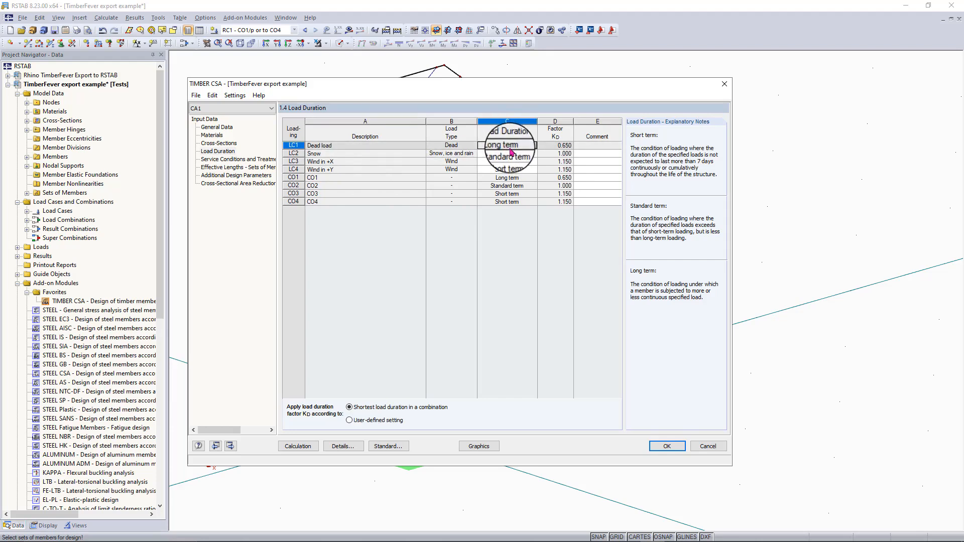
click(510, 149)
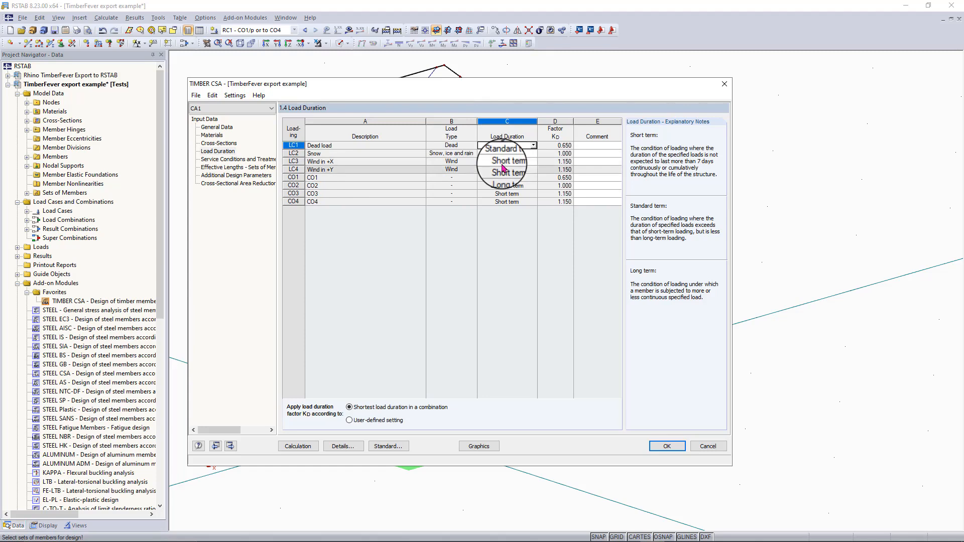
click(262, 160)
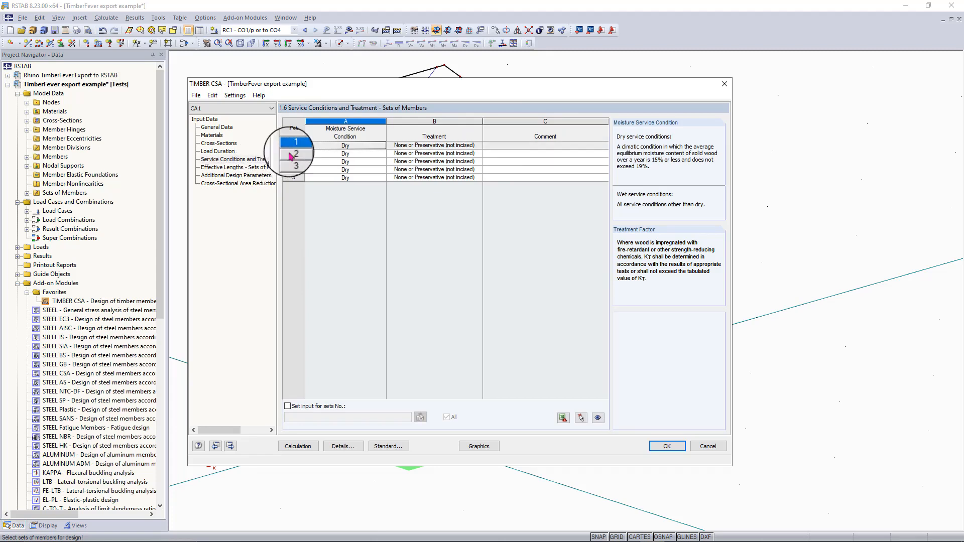
click(338, 146)
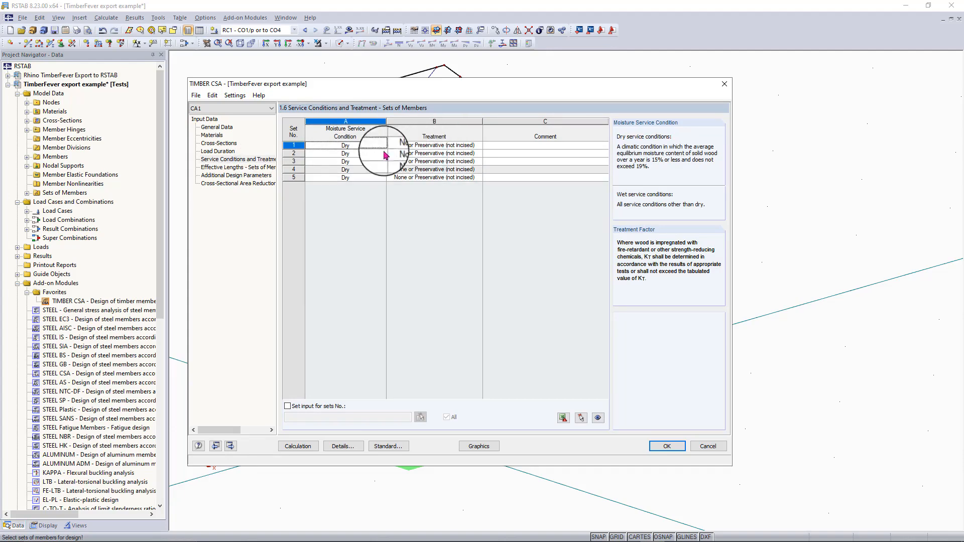
click(233, 172)
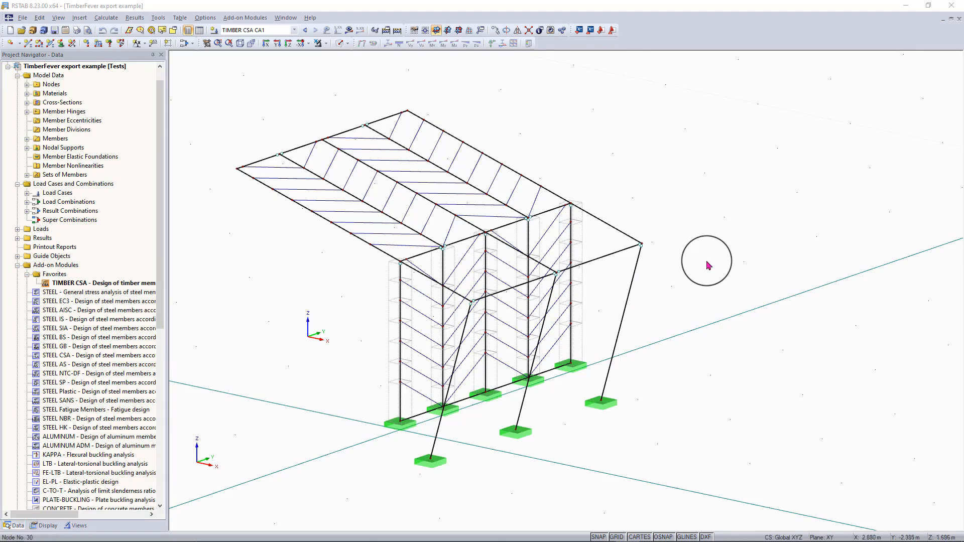
Turn on the display of the members' local axis systems in the model
mouse_move(663, 319)
ctrl+middle_down()
mouse_move(650, 312)
mouse_move(652, 301)
mouse_move(662, 305)
ctrl+middle_up()
right_click(628, 226)
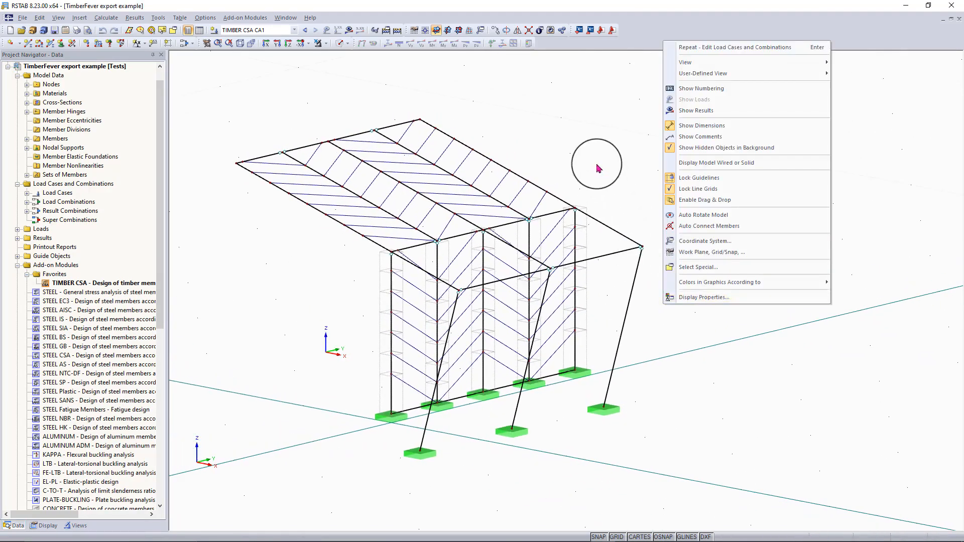
key(Escape)
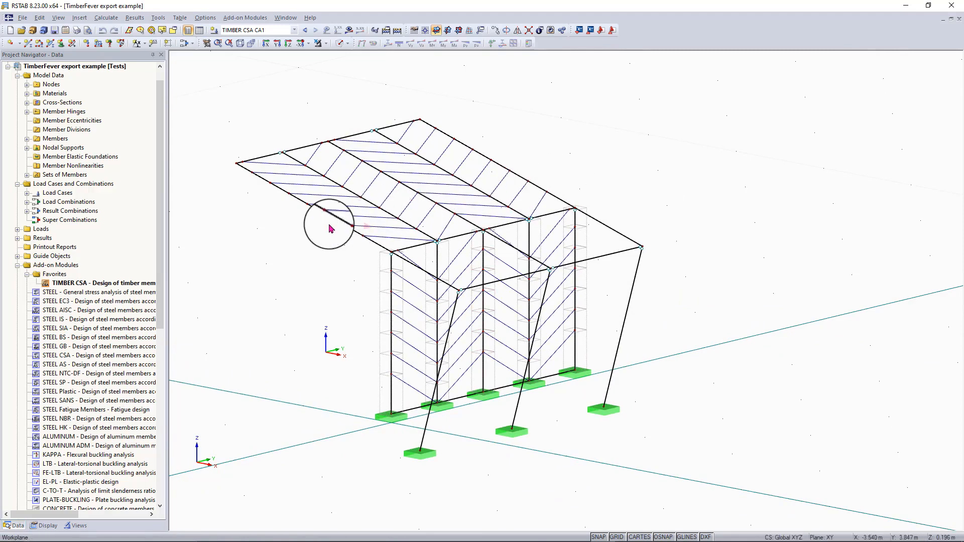
scroll(330, 229, up, 2)
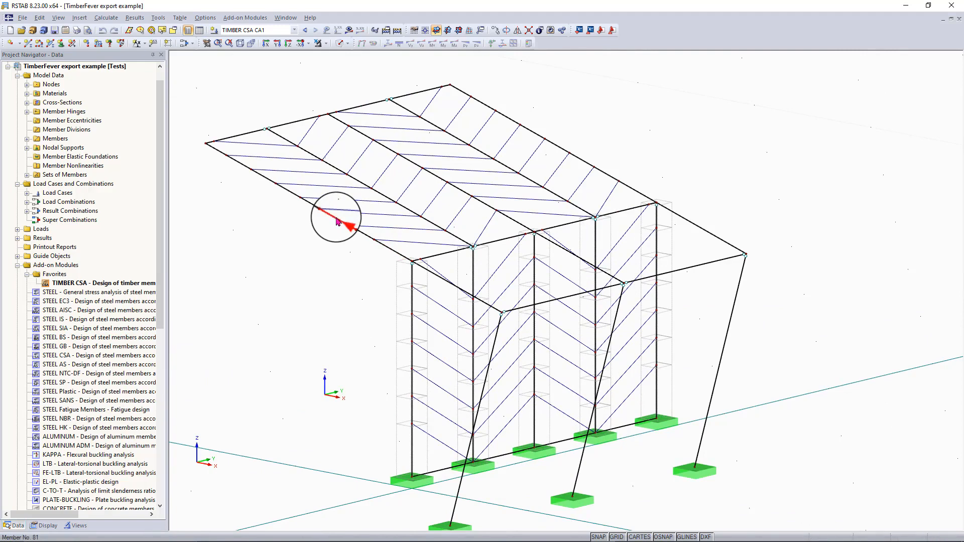
right_click(337, 222)
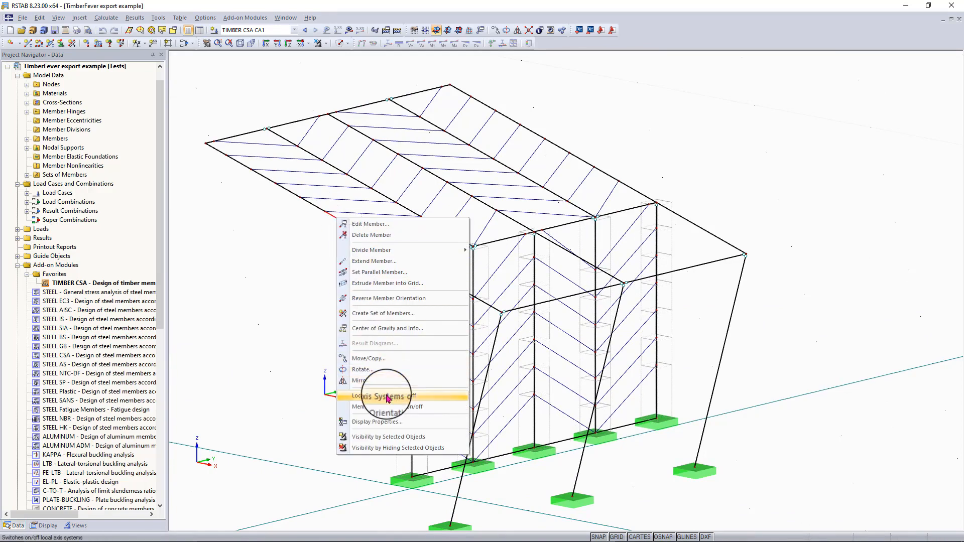
click(425, 400)
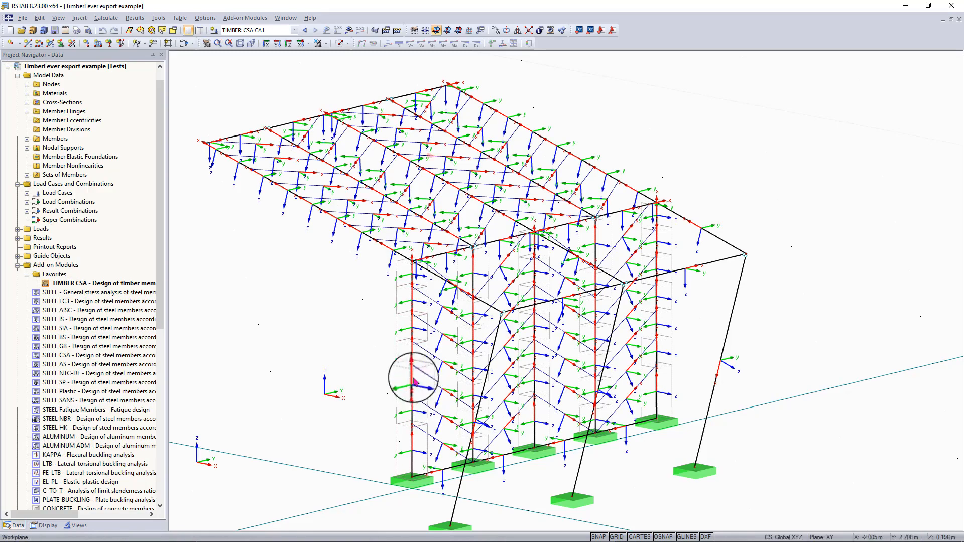
Display the model in solid mode to inspect the local axes against the member cross-sections
mouse_move(376, 308)
ctrl+middle_down()
mouse_move(380, 298)
mouse_move(365, 296)
ctrl+middle_up()
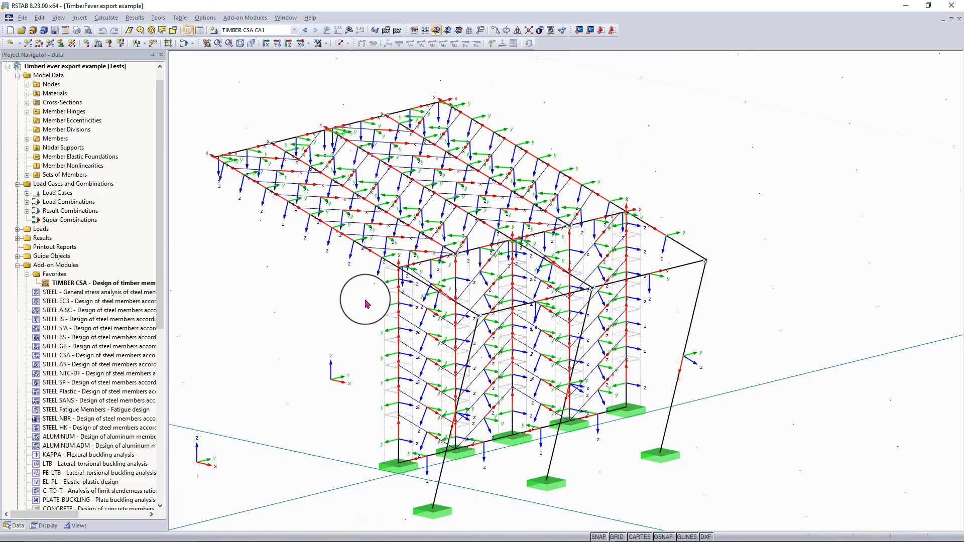
click(340, 43)
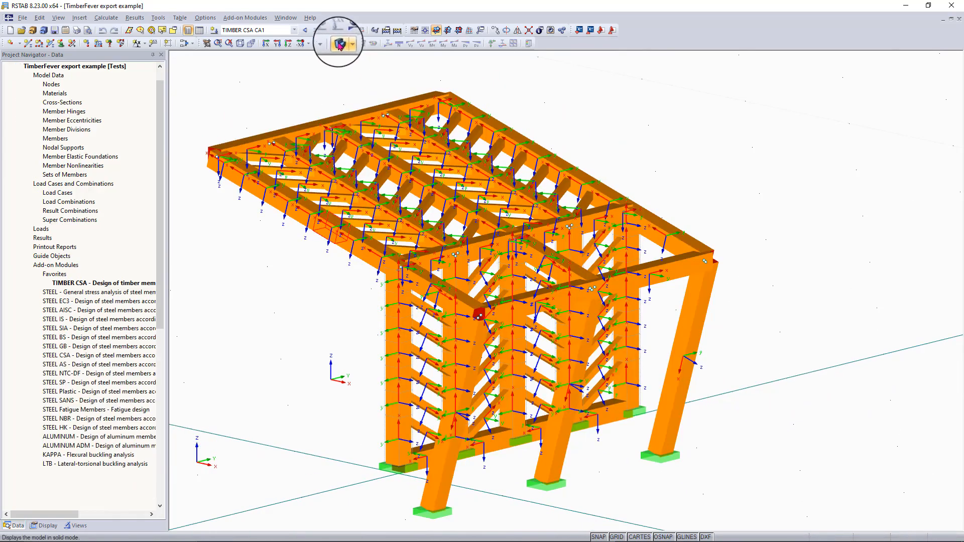
ctrl+middle_drag(517, 344, 336, 41)
right_drag(336, 41, 327, 253)
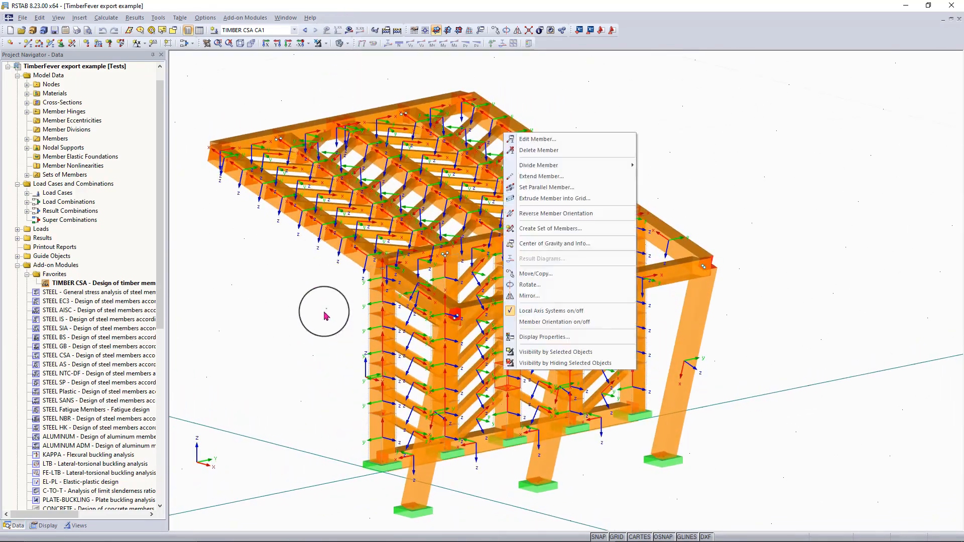
Inspect the local axis directions of the post segments near the supports in the solid model
click(324, 314)
scroll(387, 435, up, 4)
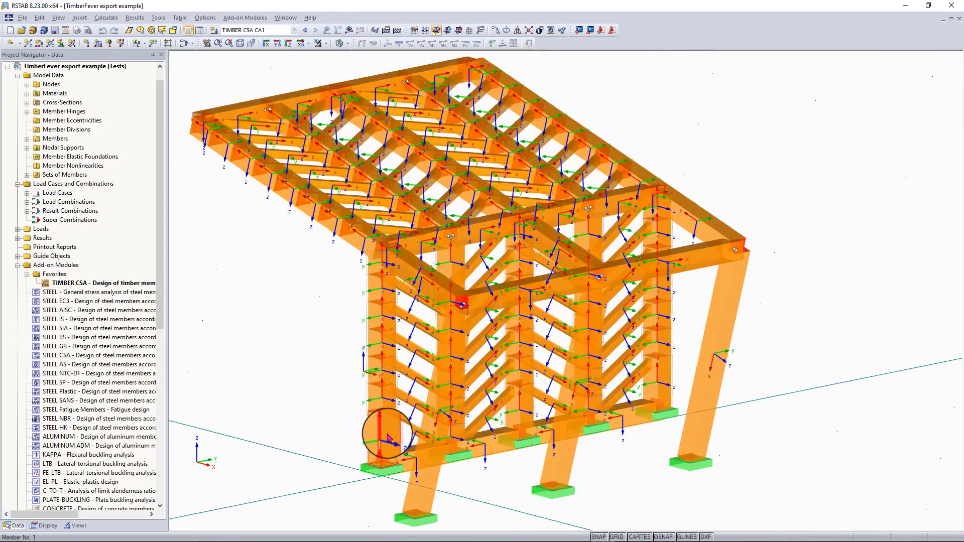
scroll(387, 437, up, 1)
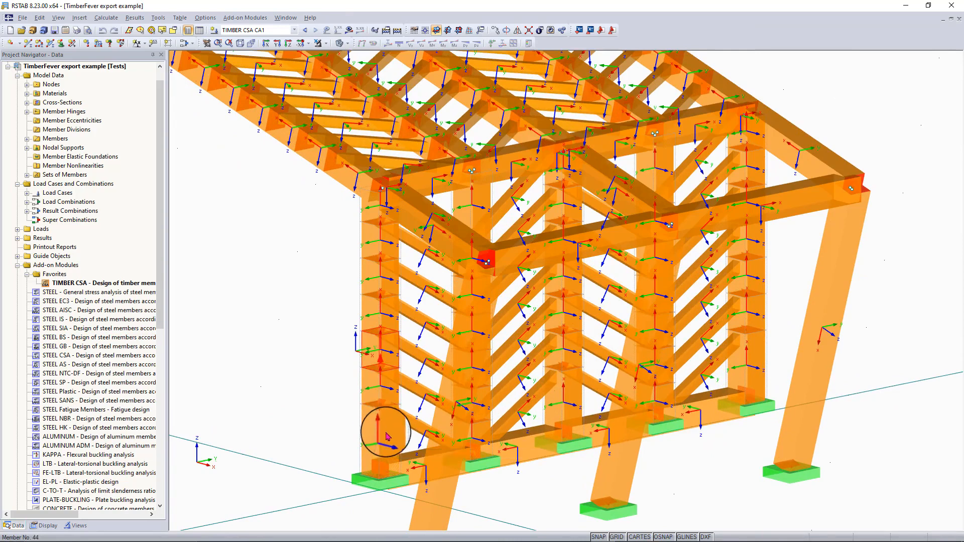
scroll(314, 361, down, 2)
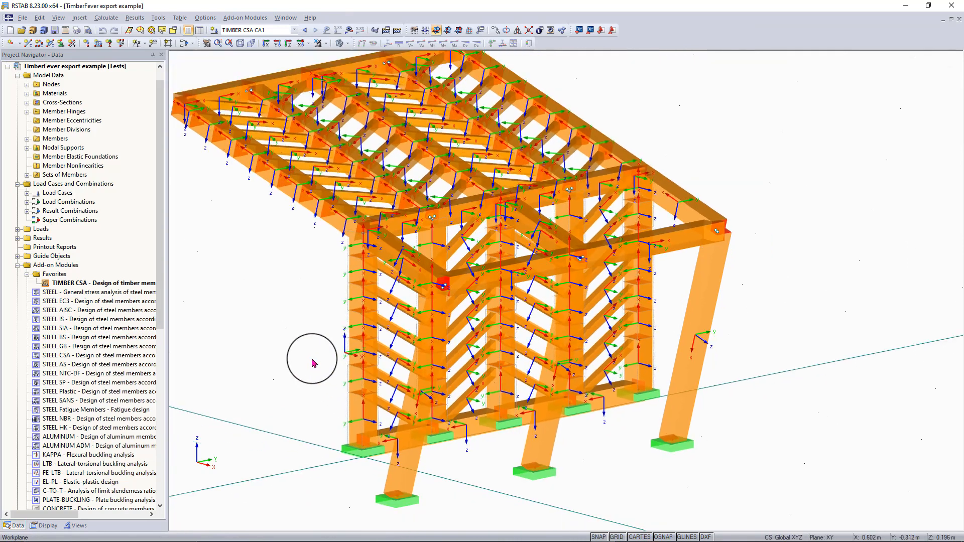
middle_drag(311, 361, 326, 361)
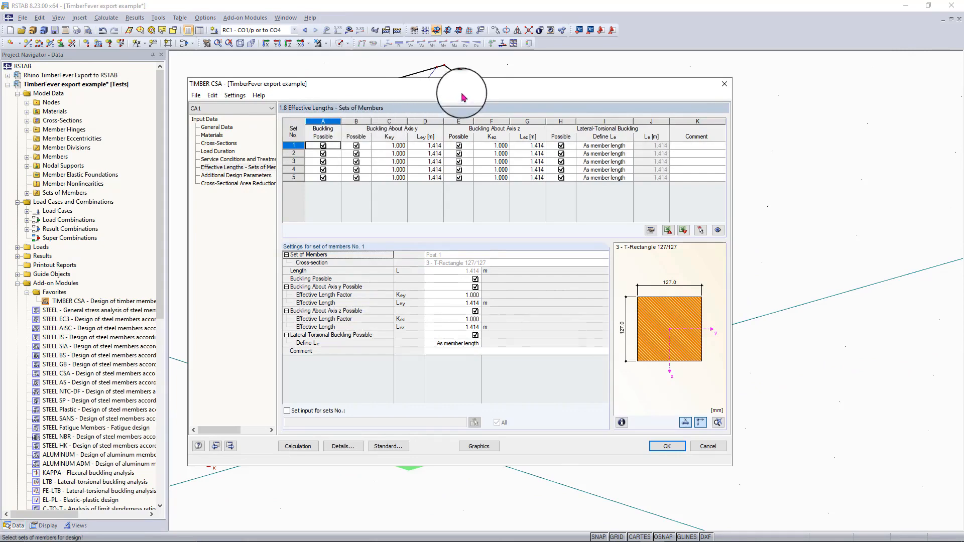
Set member set 1's effective length about axis z to 0.348 m by picking the two lowest nodes of its post in the model
drag(477, 94, 383, 145)
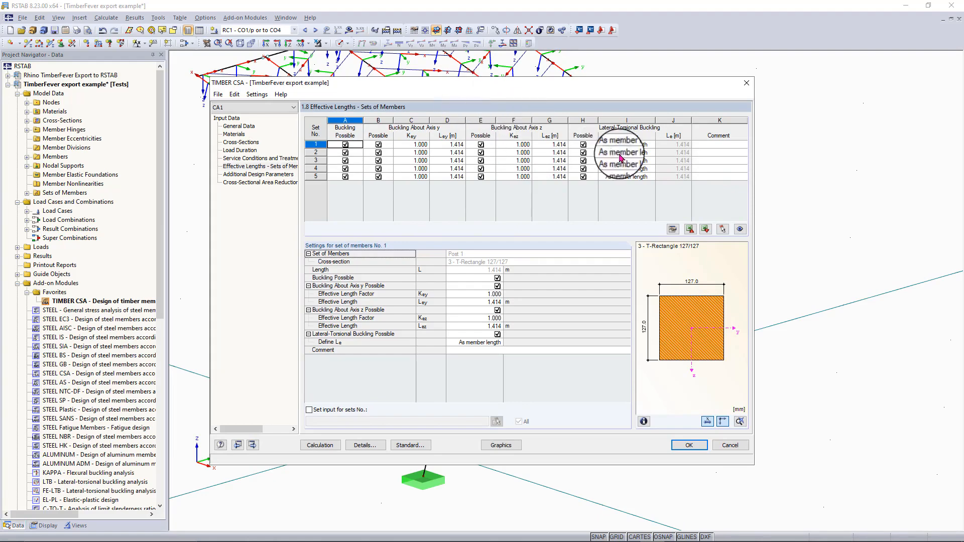
drag(496, 87, 502, 100)
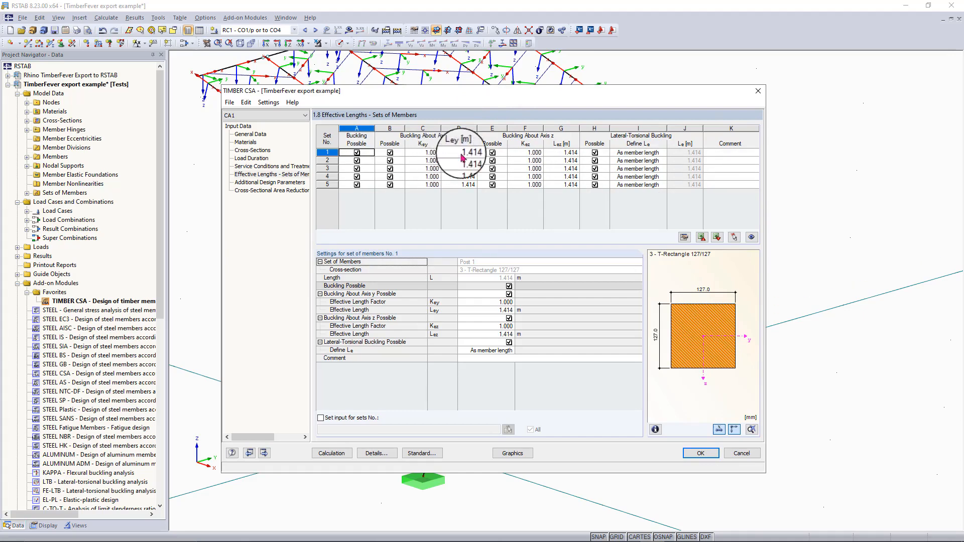
click(569, 153)
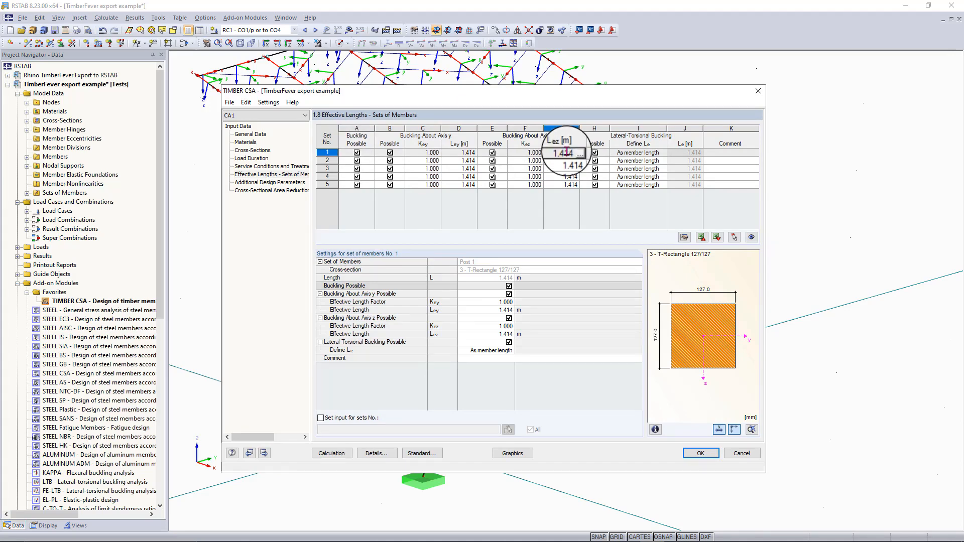
click(580, 153)
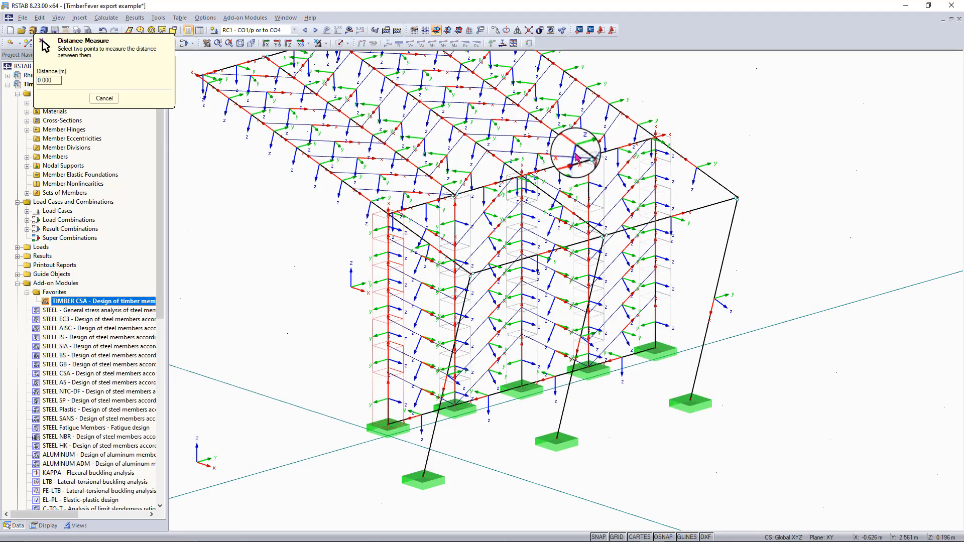
click(388, 425)
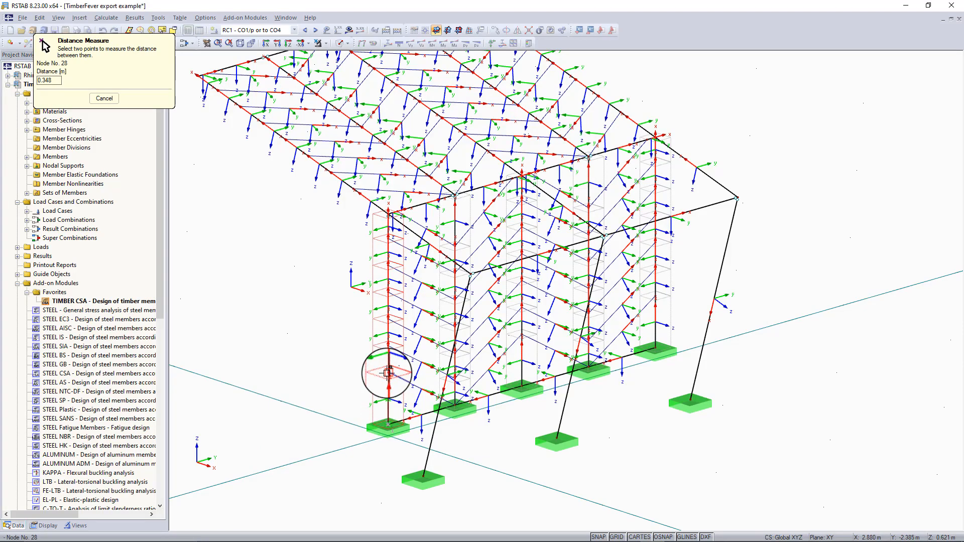
click(388, 372)
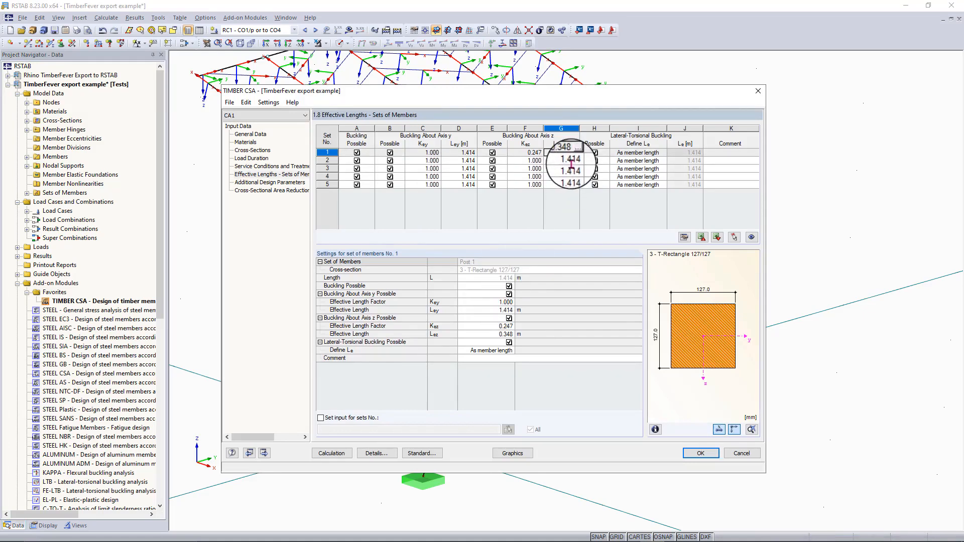
Set the effective length for buckling about axis z to 0.348 m for member sets 2 to 5
click(566, 161)
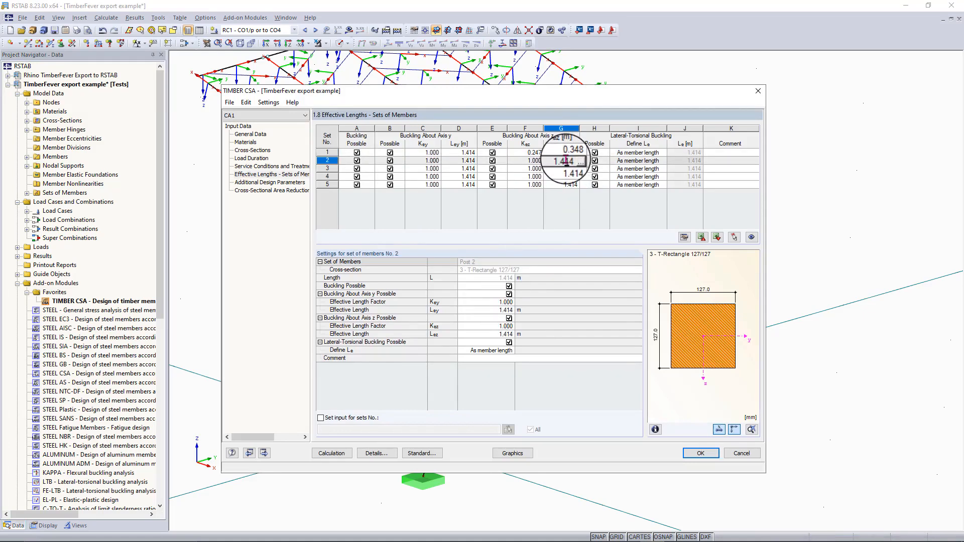
text(0.348)
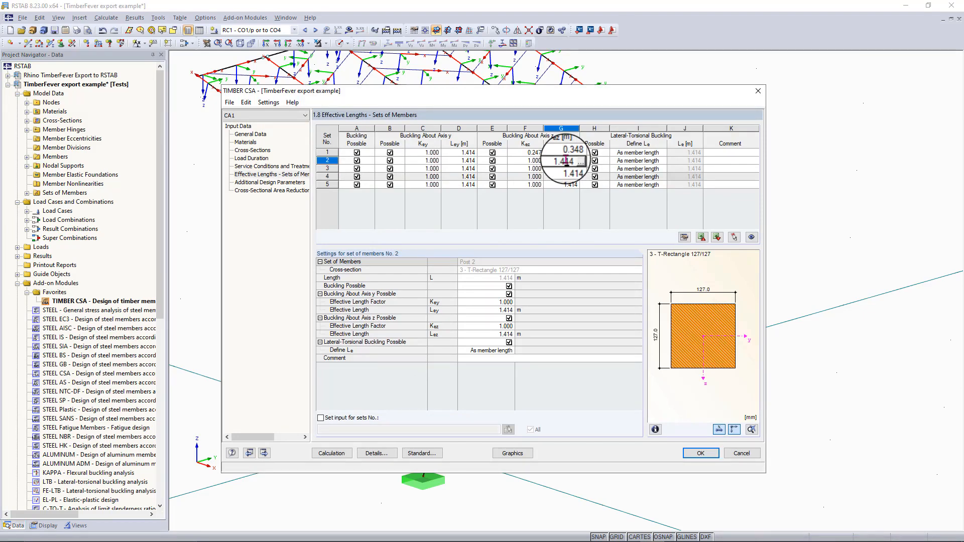
key(Return)
text(0.348)
key(Return)
text(0.348)
key(Return)
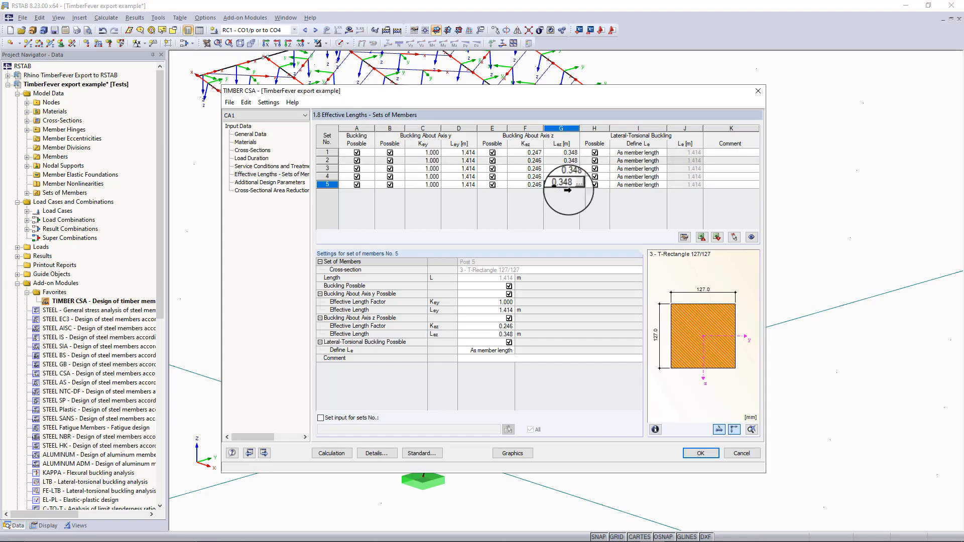
Change the lateral-torsional buckling length definition to Manually for all five member sets
click(642, 153)
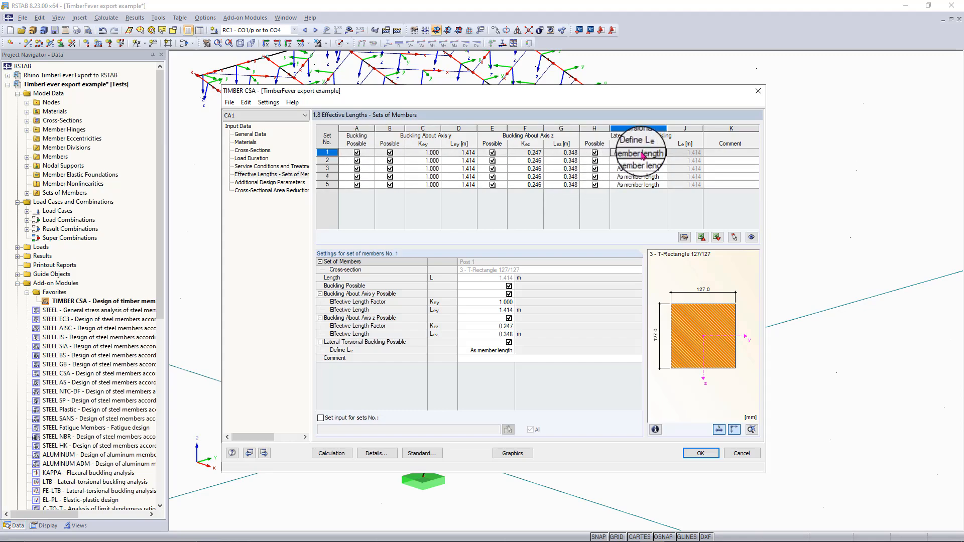
click(663, 151)
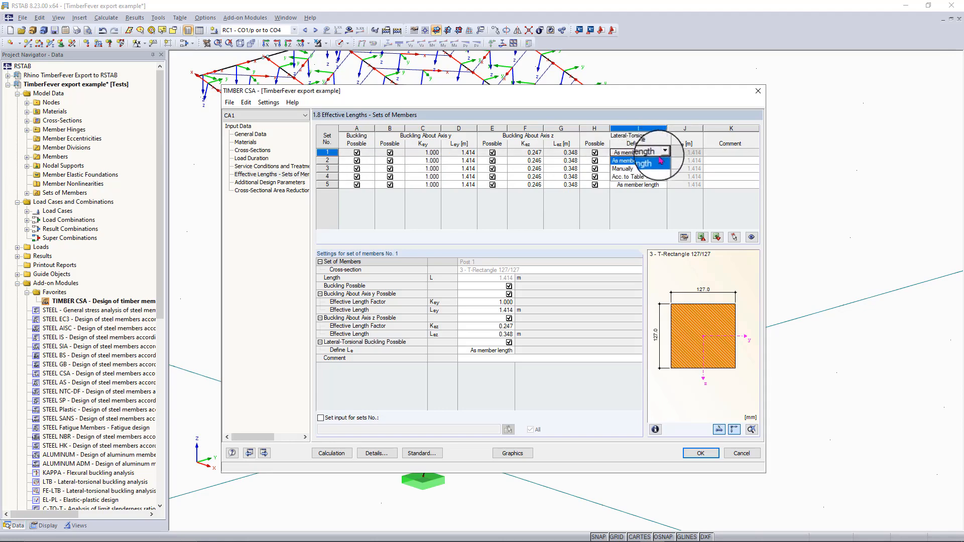
click(658, 169)
click(655, 160)
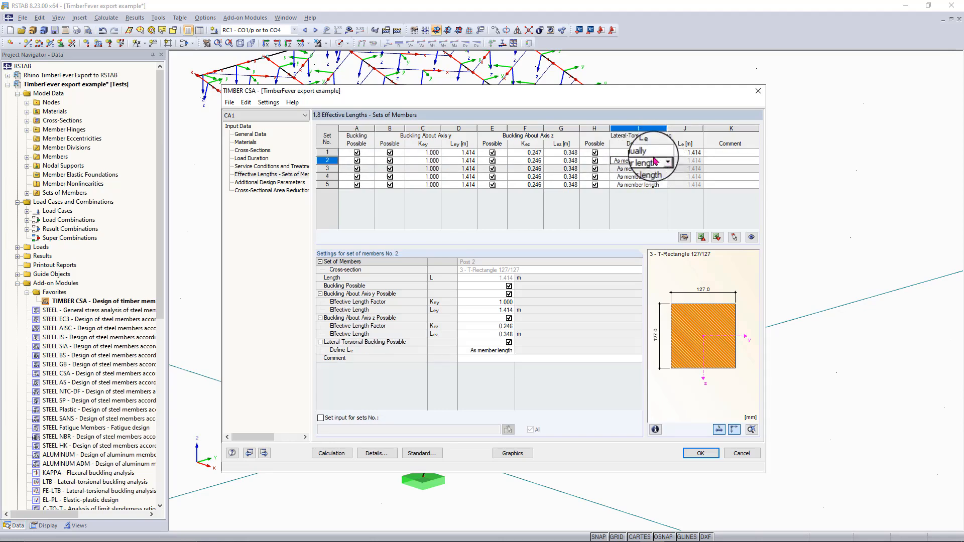
click(648, 152)
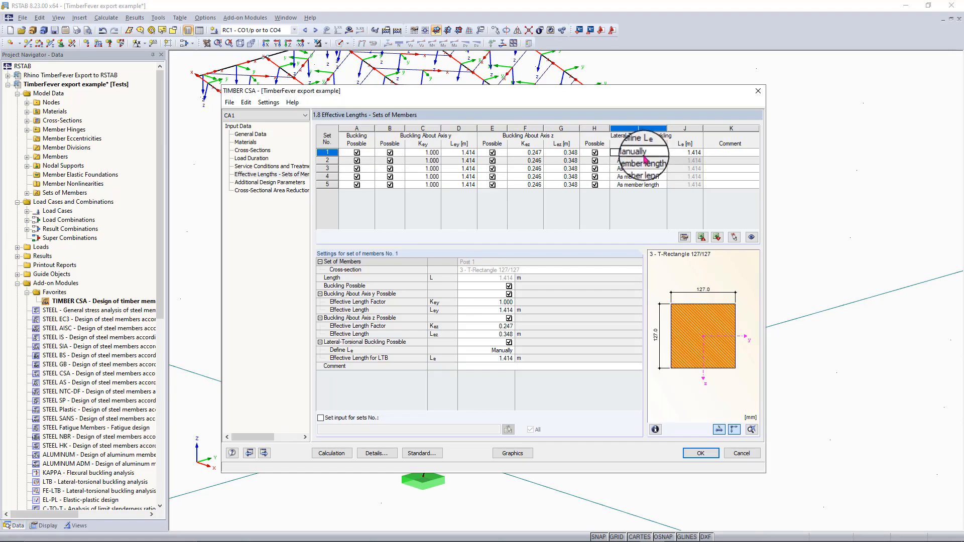
click(642, 163)
key(F8)
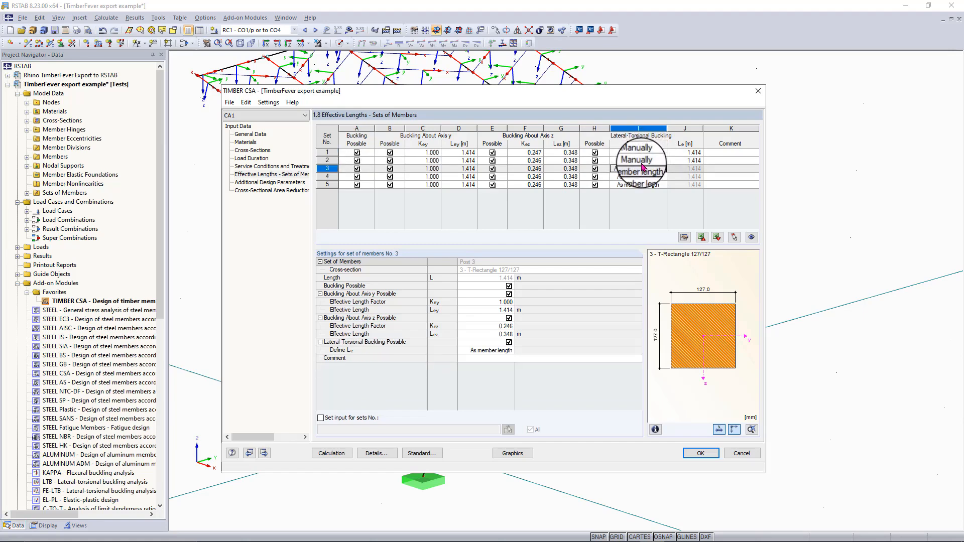
key(F8)
key(F8)
key(F8)
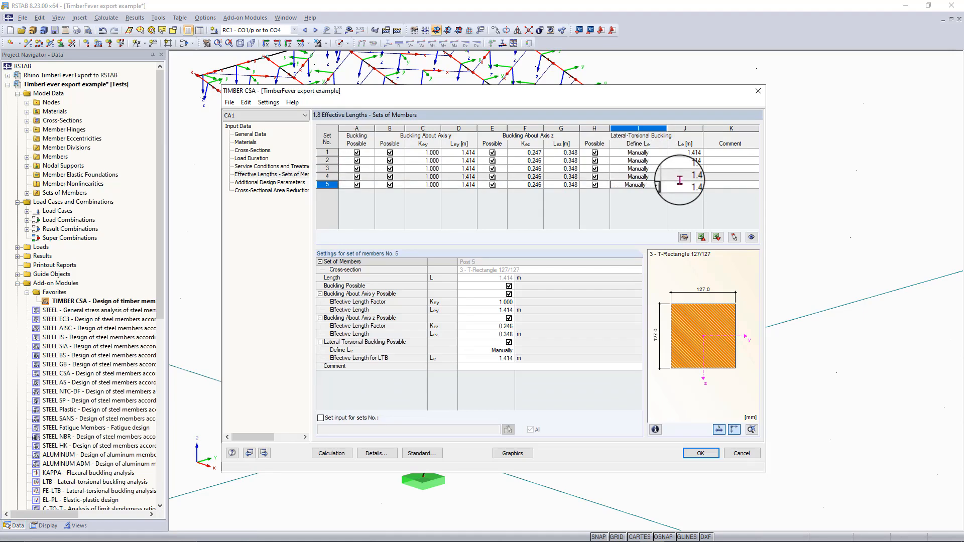
Set member set 1's lateral-torsional buckling length to 0.348 m by picking the two lowest nodes of its post in the model
click(700, 153)
click(701, 153)
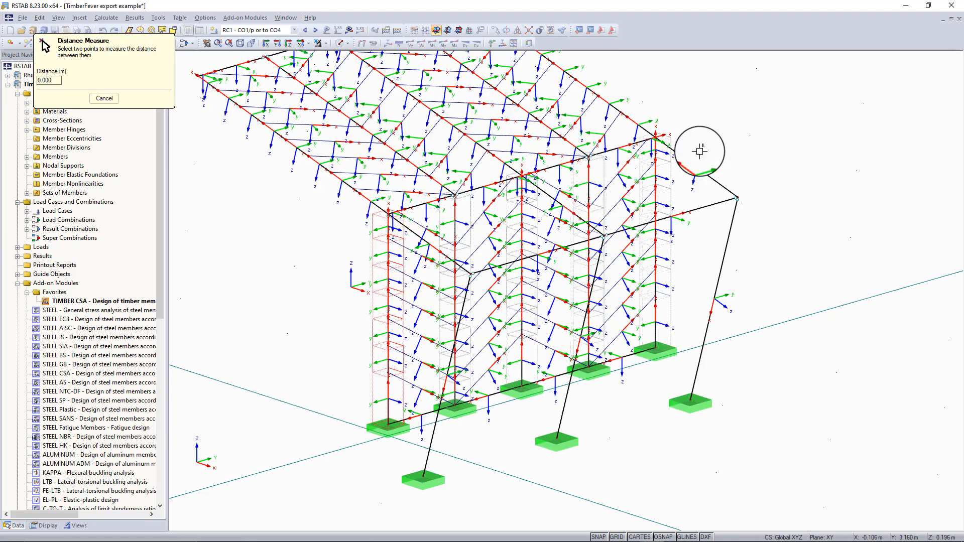
click(388, 373)
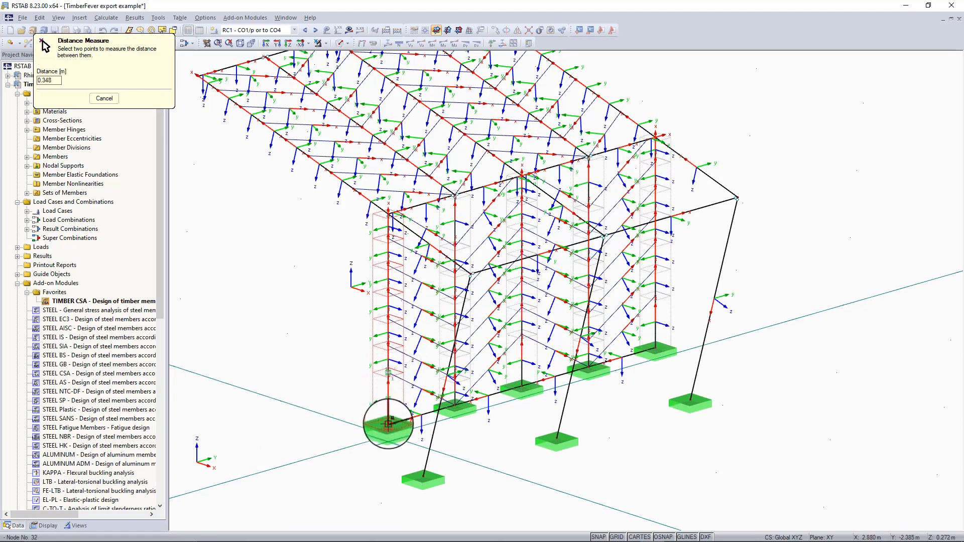
click(388, 427)
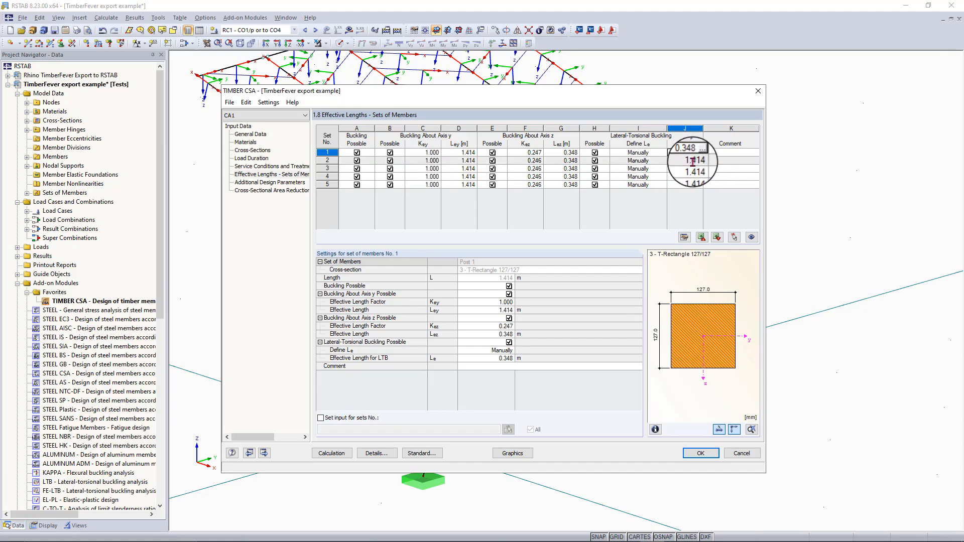
Set the lateral-torsional buckling effective length to 0.348 m for member sets 2 to 5
click(693, 162)
text(0.348)
key(Down)
text(0.348)
key(Down)
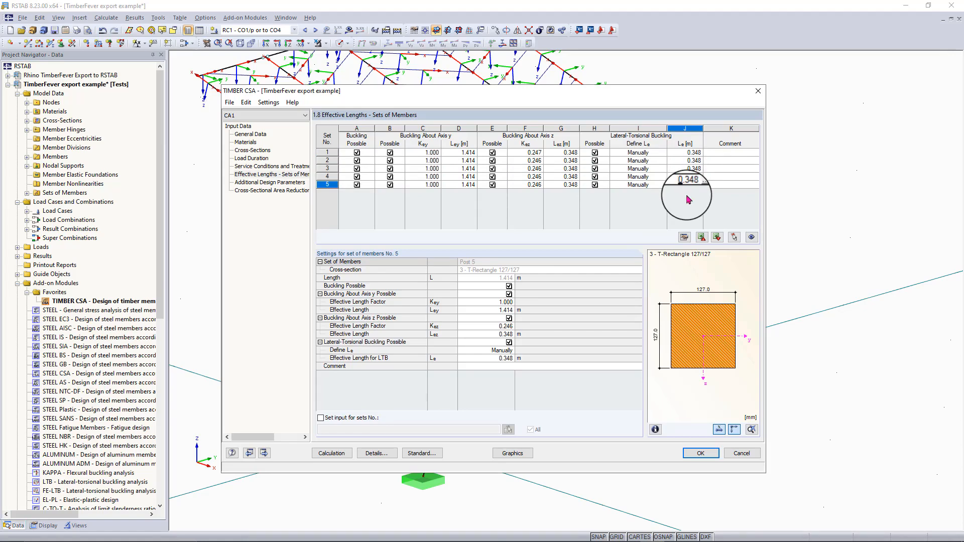
Check the additional design parameters and cross-sectional area reduction, and run the timber design calculation
click(275, 183)
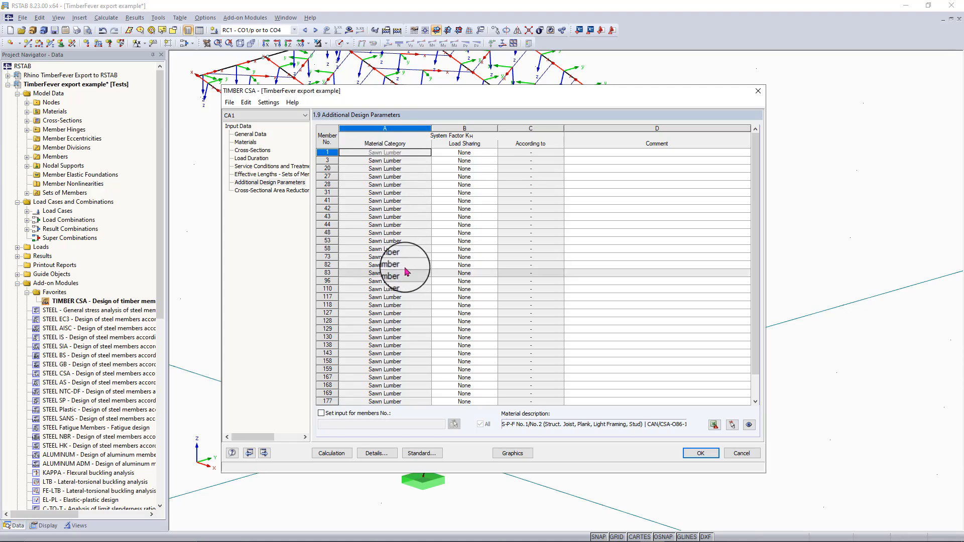
scroll(402, 274, up, 1)
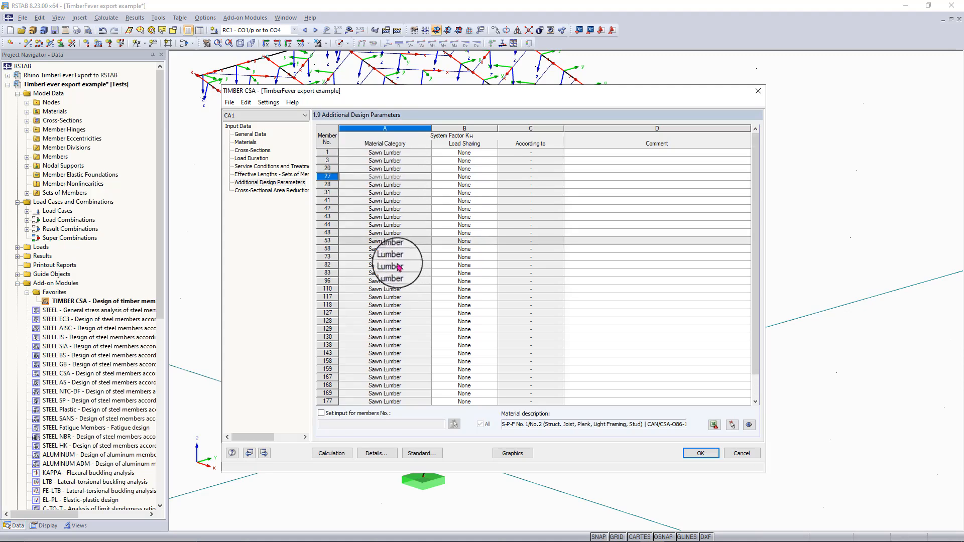
click(266, 191)
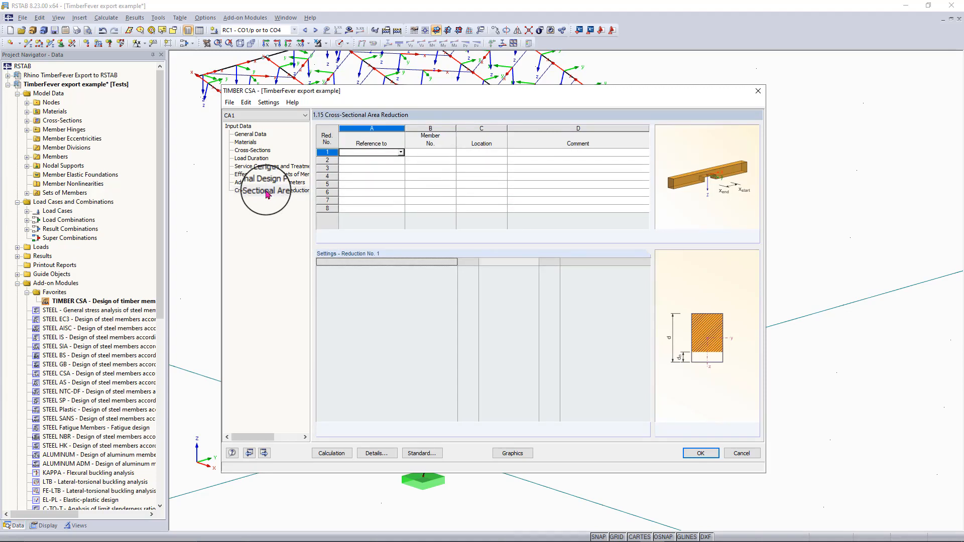
click(331, 453)
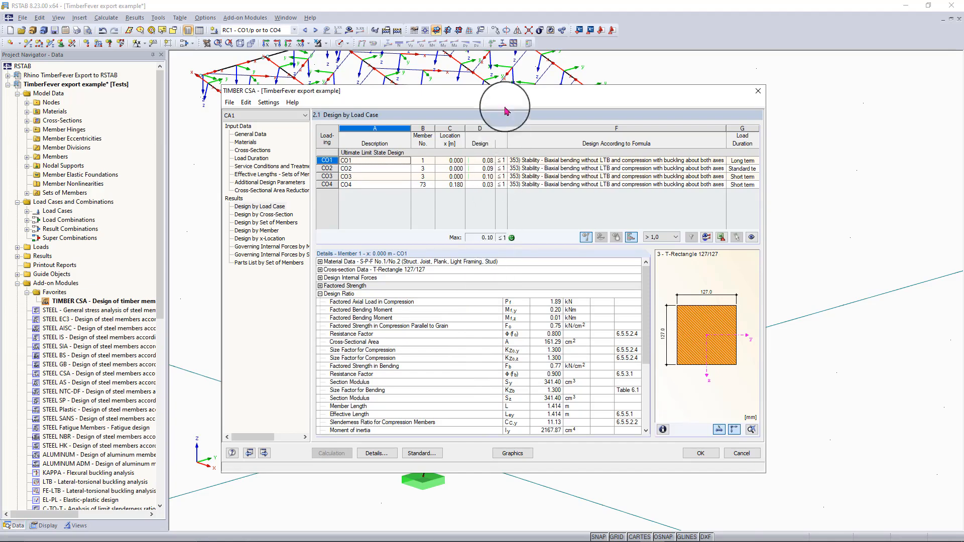
drag(507, 93, 487, 123)
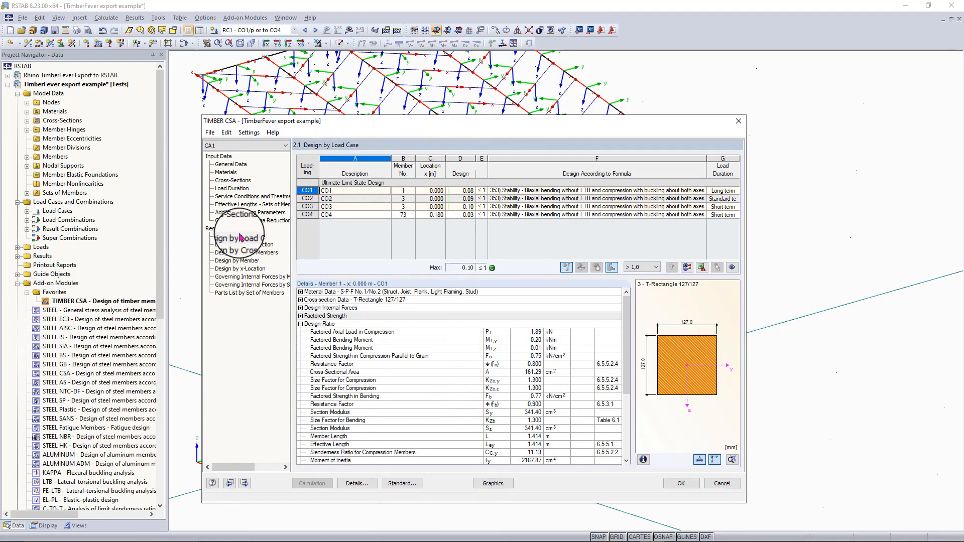
Review the design ratios and governing design checks of load combinations CO1 to CO4 in the results by load case
click(307, 191)
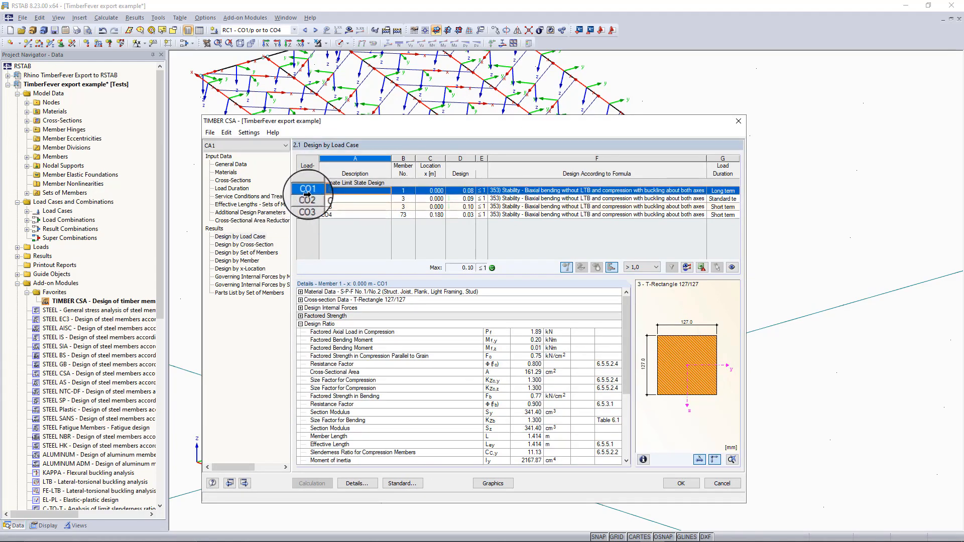
key(Down)
key(Down)
key(Down)
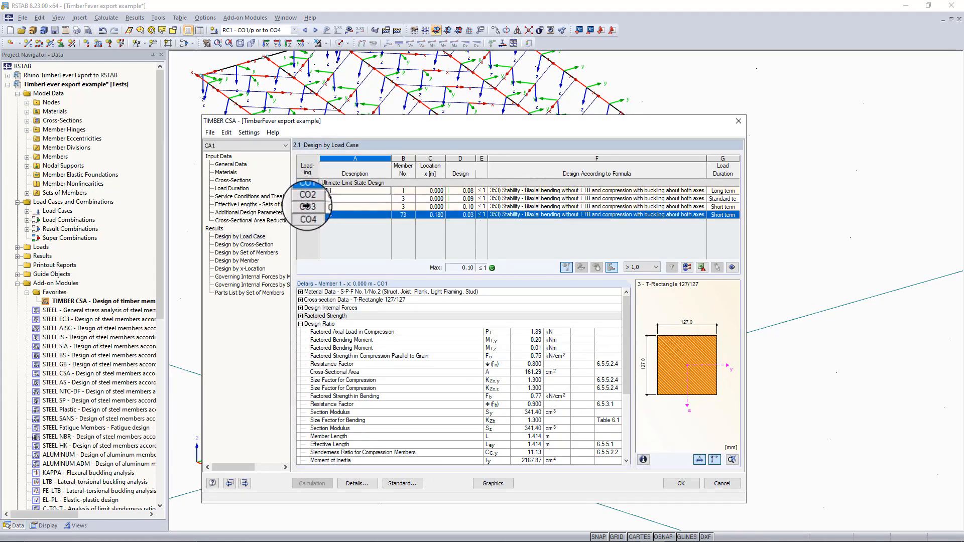
key(Up)
key(Up)
key(Up)
click(646, 268)
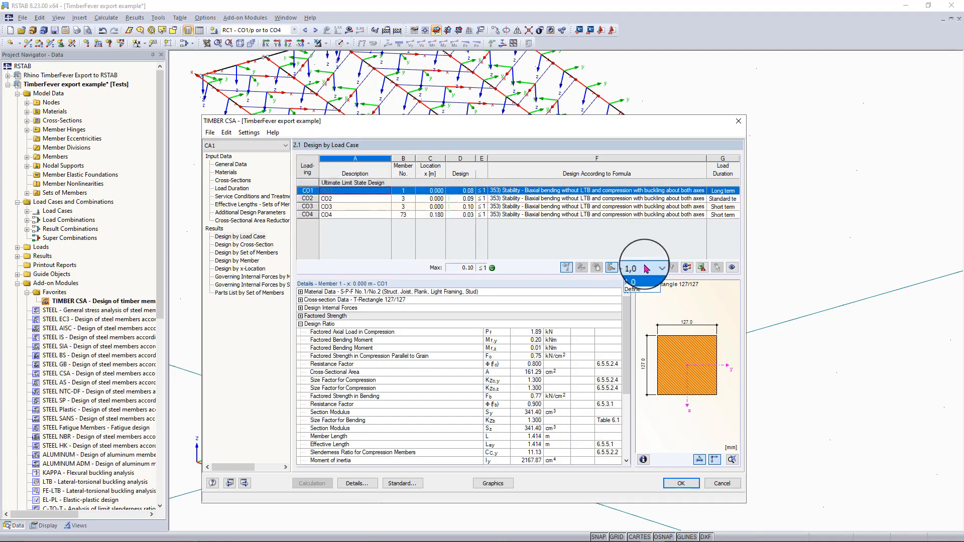
key(Escape)
key(Down)
key(Down)
key(Down)
key(Up)
key(Up)
key(Up)
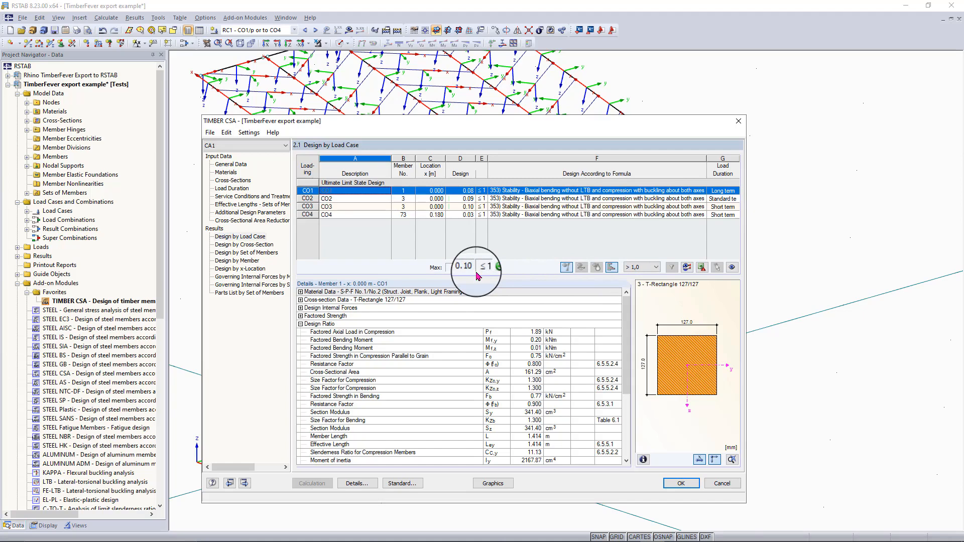
Filter the design results by load case to show only the maximum design ratio
click(636, 270)
click(629, 289)
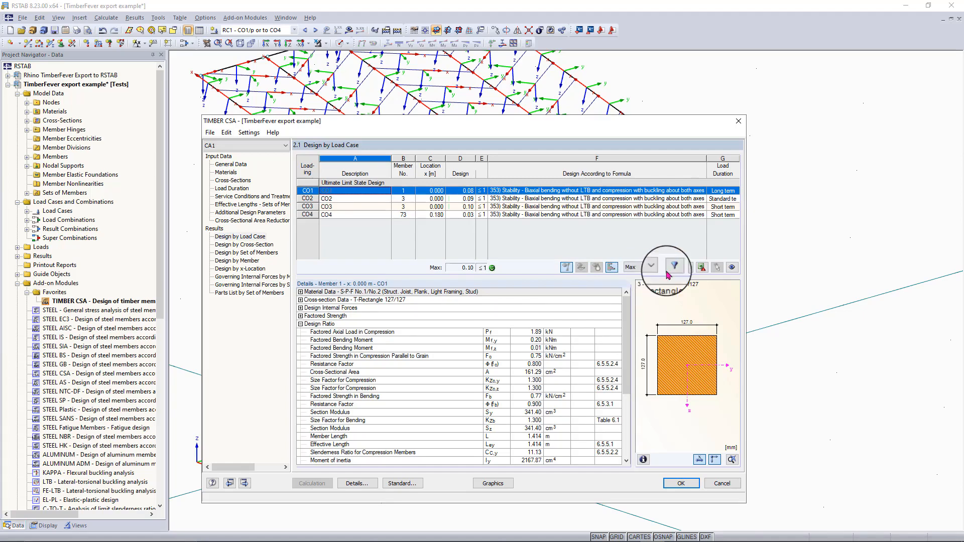
click(673, 268)
click(637, 268)
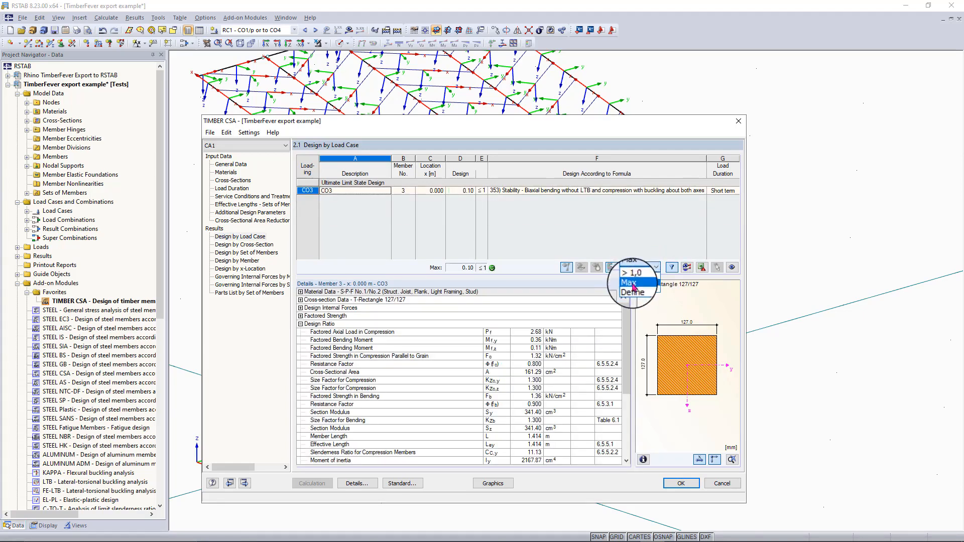
click(632, 285)
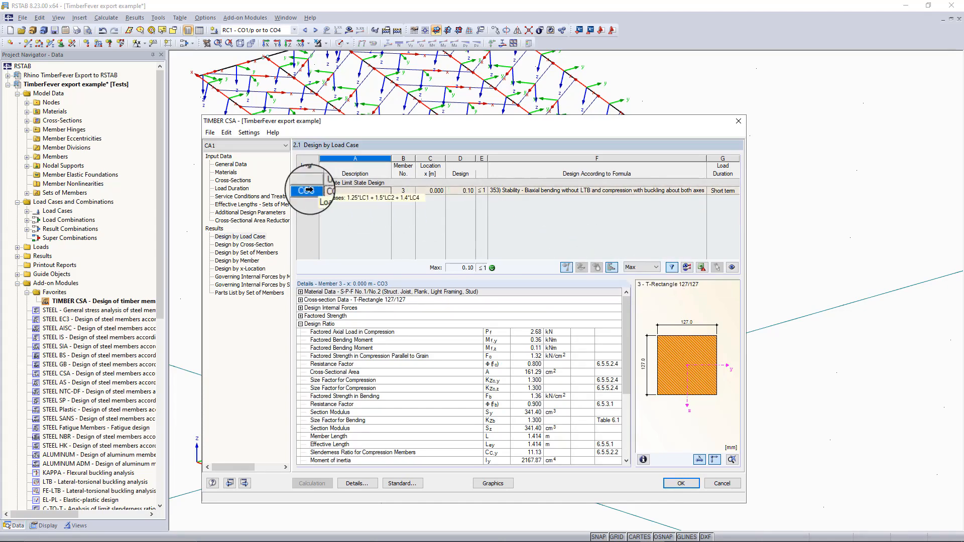
Show the TIMBER CSA CA1 design ratios graphically on the model and turn off the member axis systems
click(514, 190)
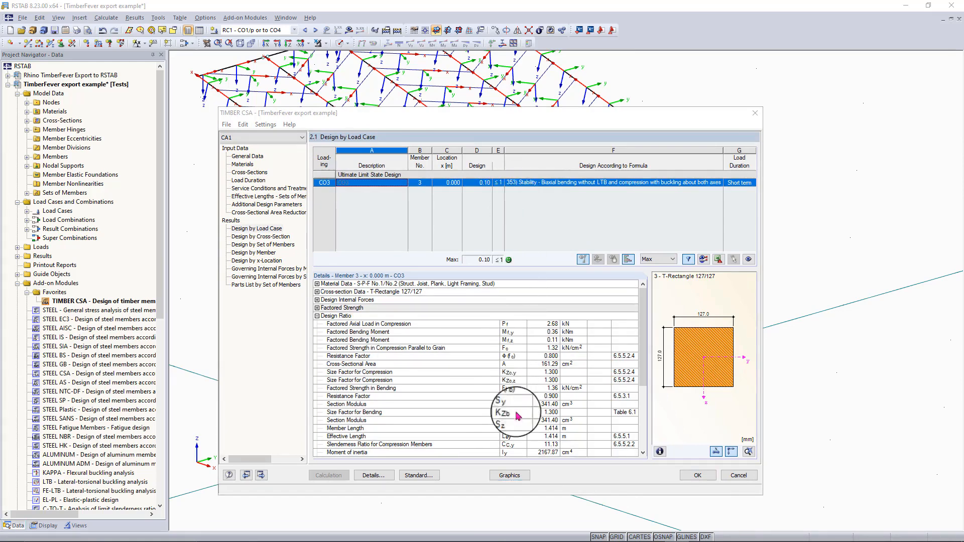
click(519, 478)
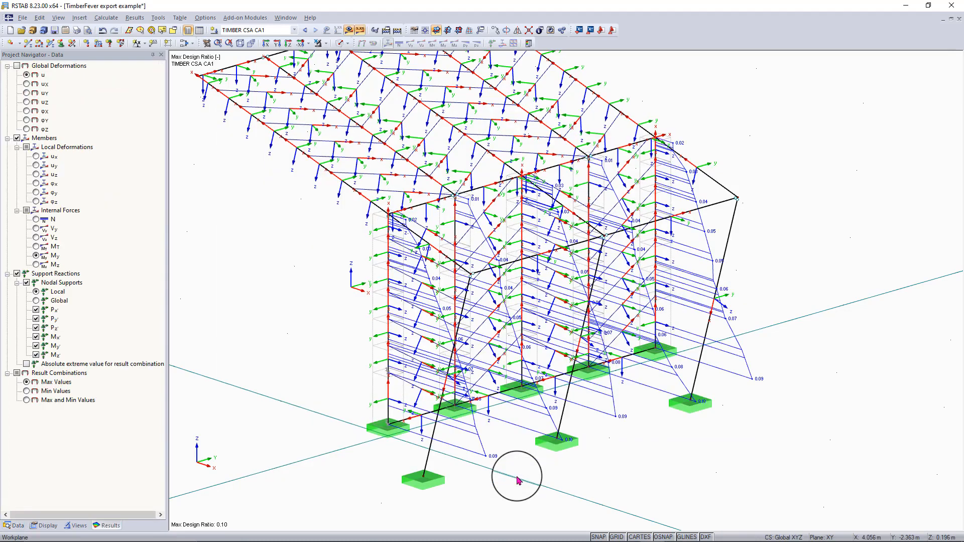
right_click(347, 186)
click(366, 370)
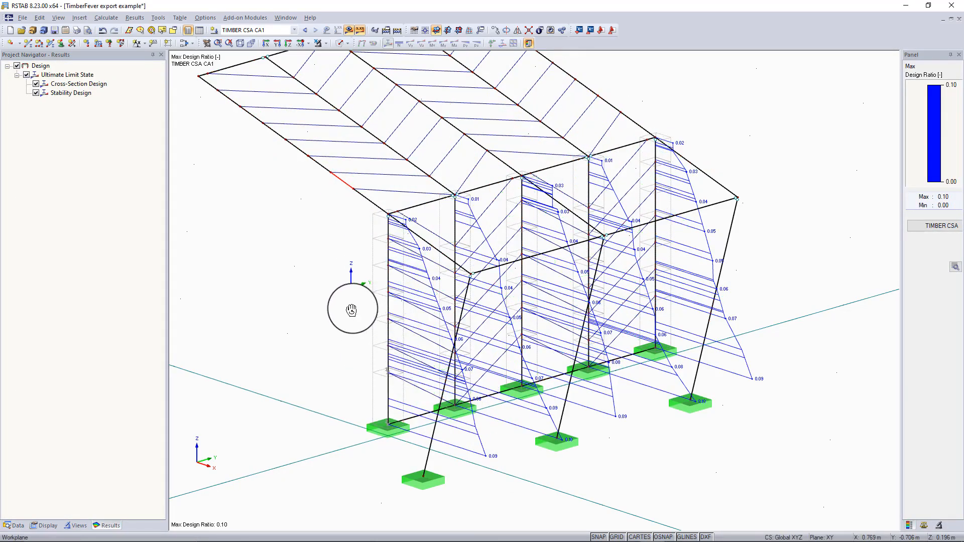
Switch the frame from wireframe to transparent solid display and view the maximum design ratio diagrams along the posts
ctrl+middle_drag(352, 310, 140, 140)
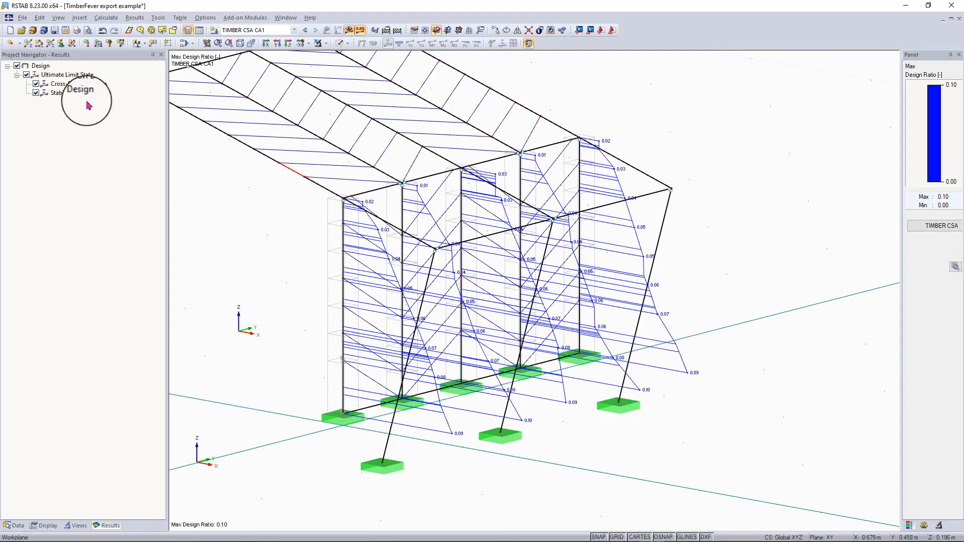
ctrl+middle_drag(516, 344, 473, 346)
scroll(473, 346, down, 1)
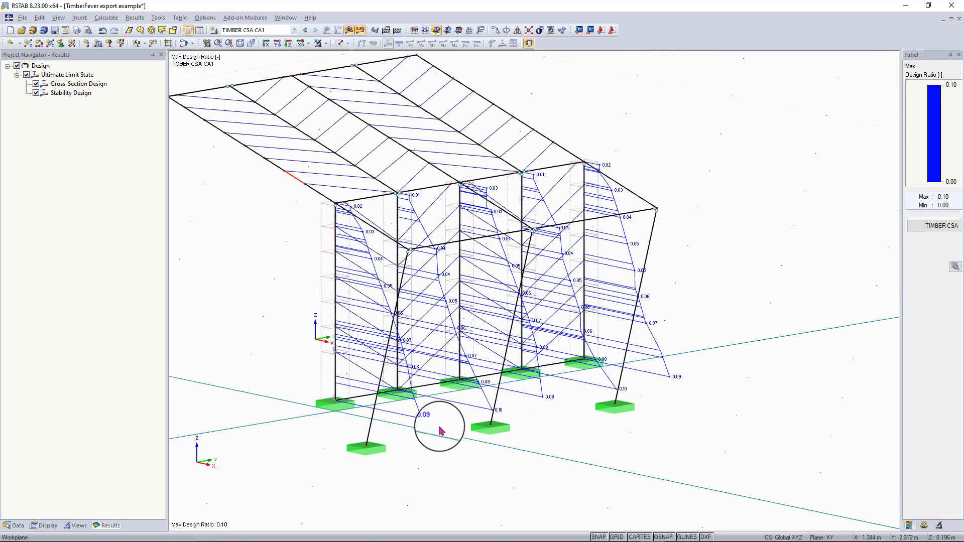
scroll(441, 431, down, 3)
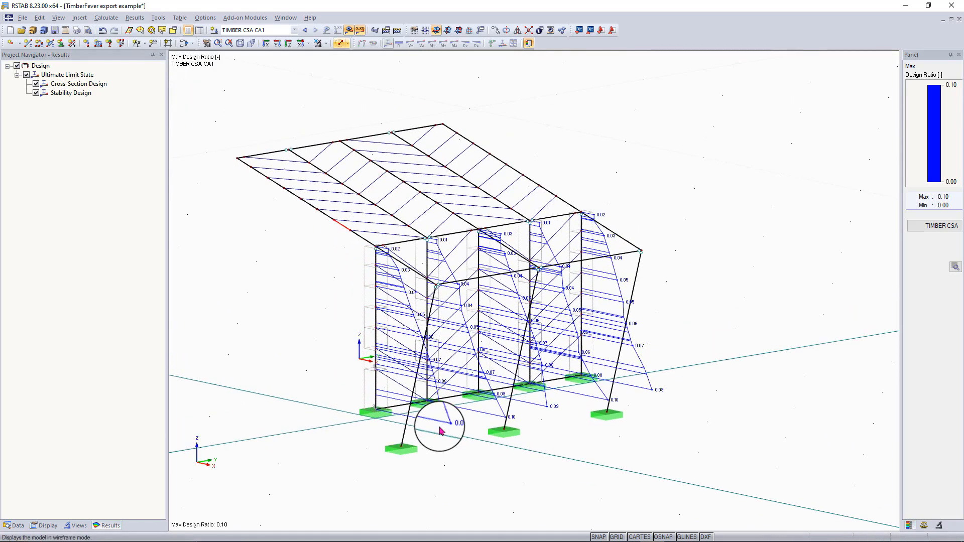
click(341, 44)
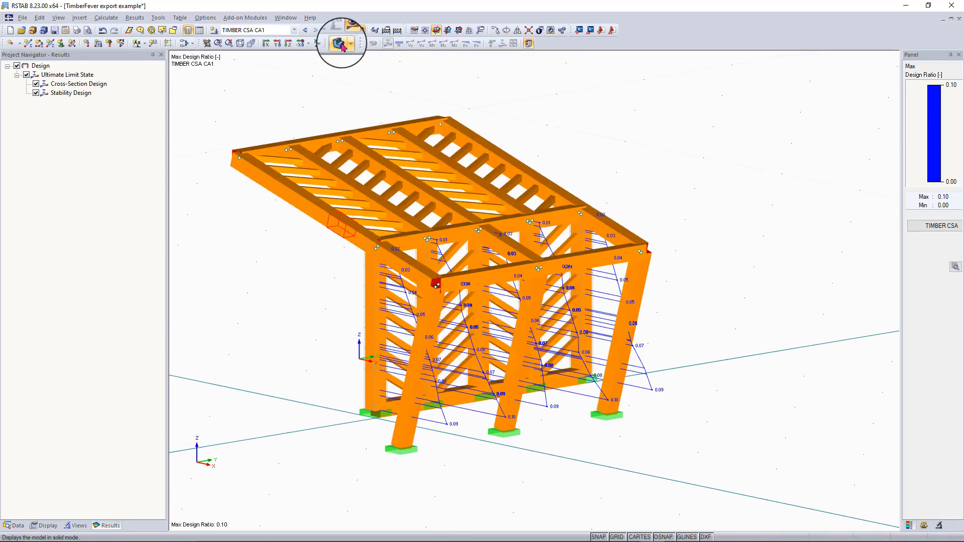
click(341, 44)
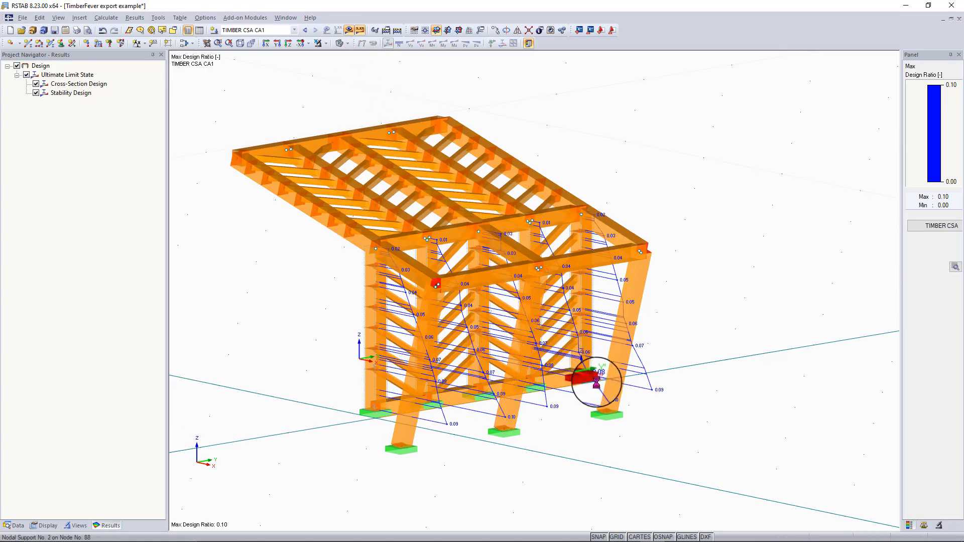
right_drag(596, 383, 640, 405)
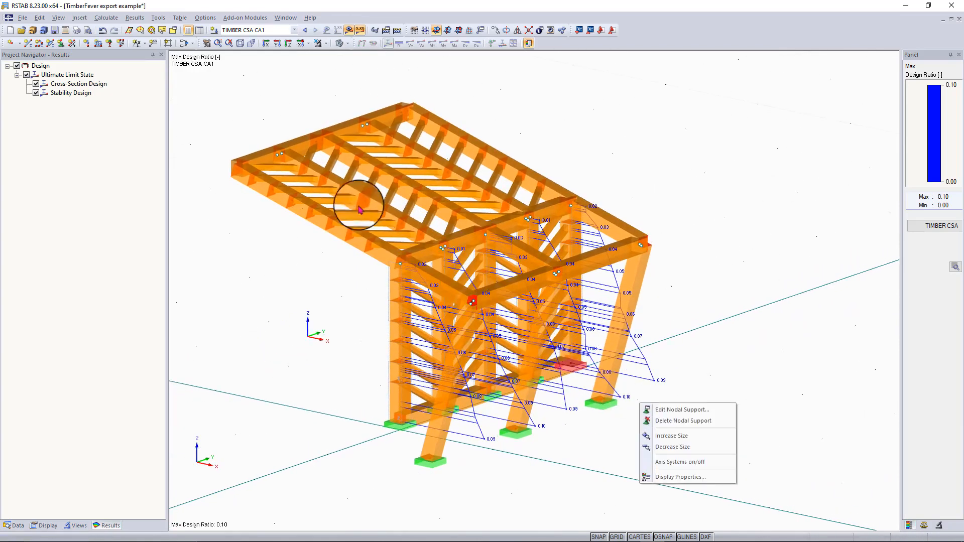
click(336, 190)
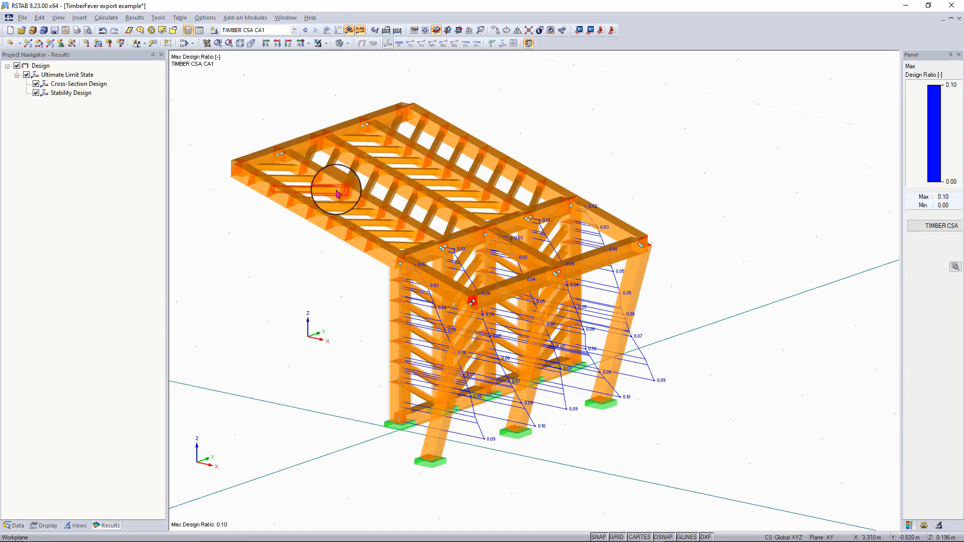
Return the project navigator from the design results to the model data
click(15, 525)
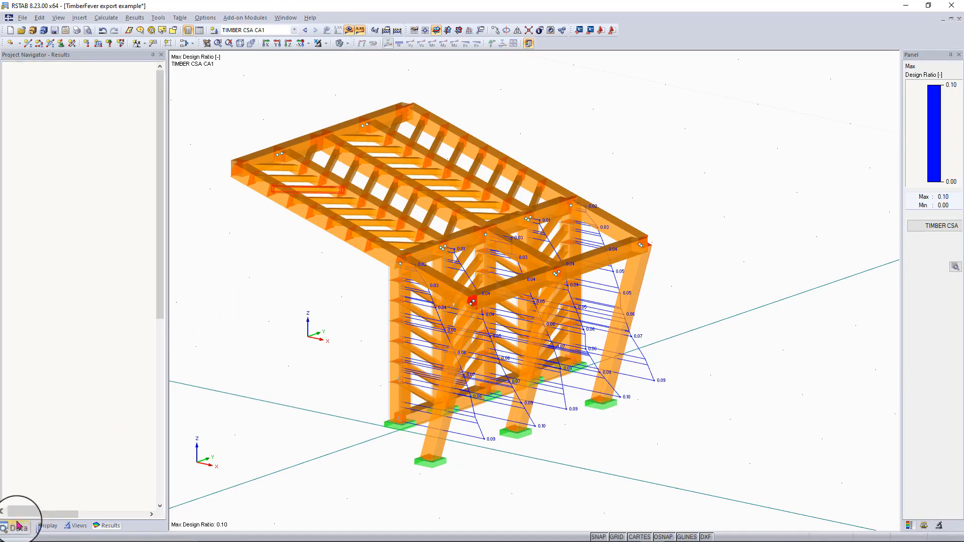